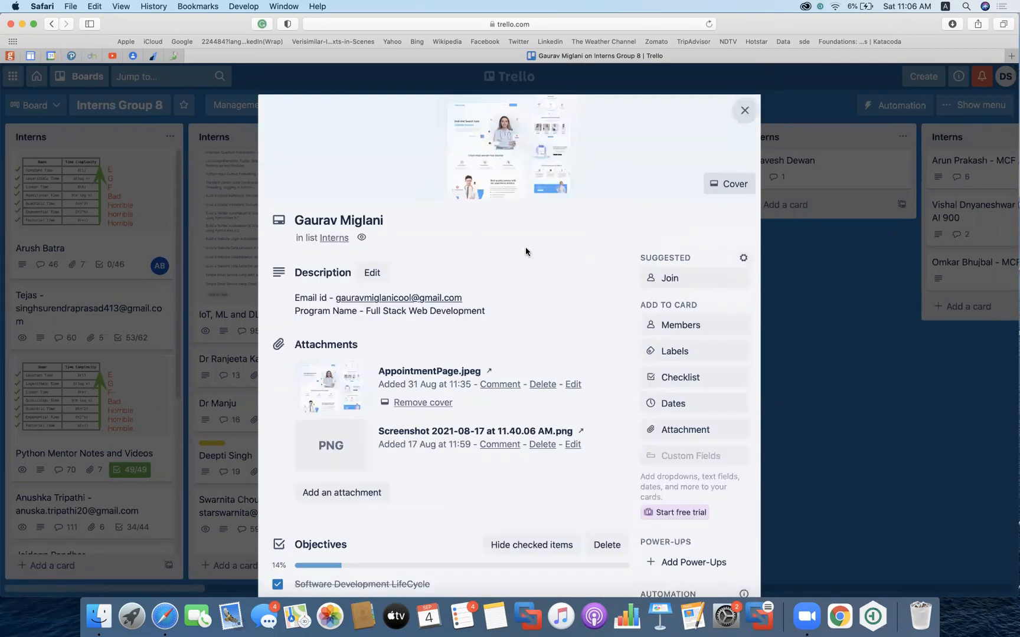
- Mark "Designing the prototypes" as complete in the card's Objectives checklist
scroll(525, 251, "down", 5)
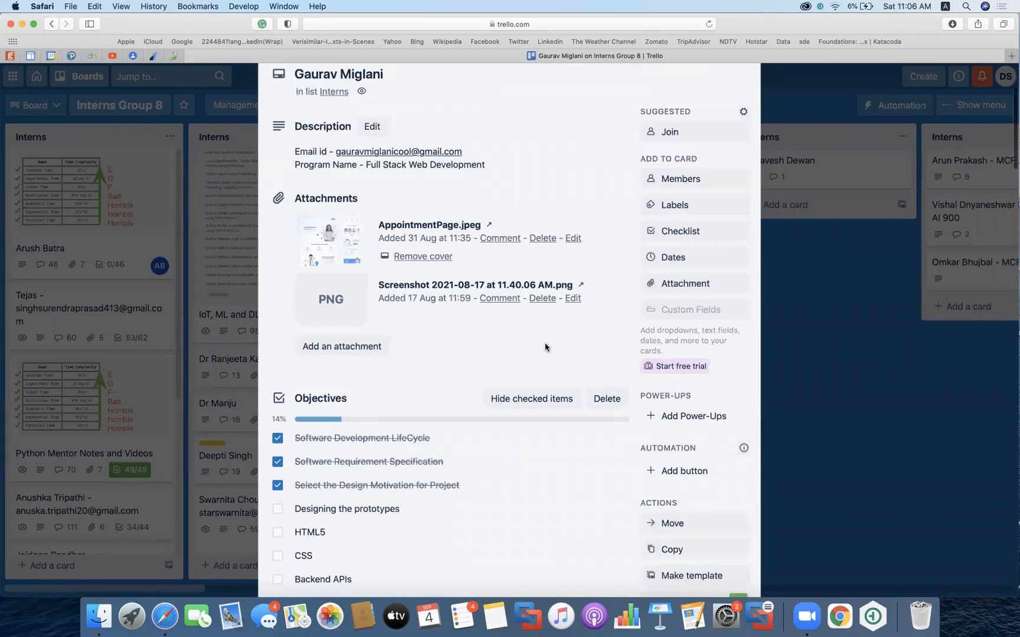
scroll(545, 347, "down", 3)
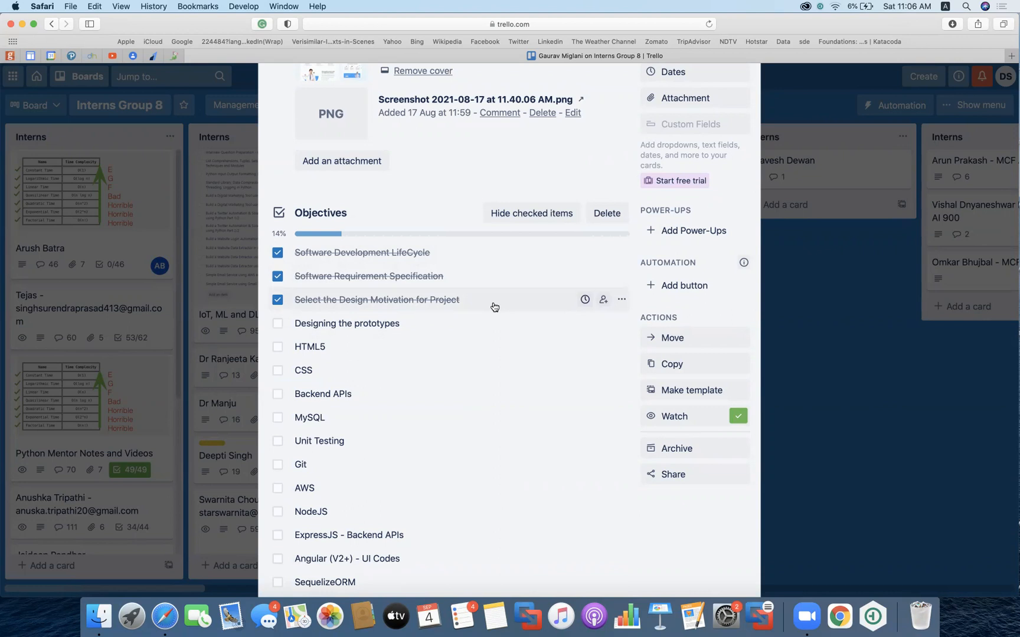
left_click(278, 324)
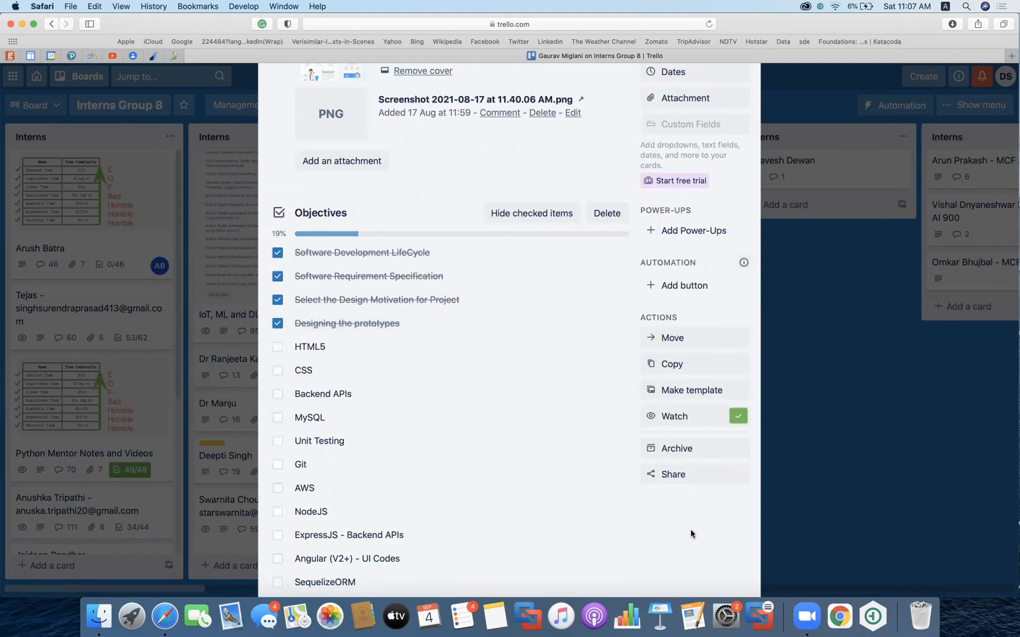
scroll(690, 534, "down", 3)
scroll(691, 535, "down", 1)
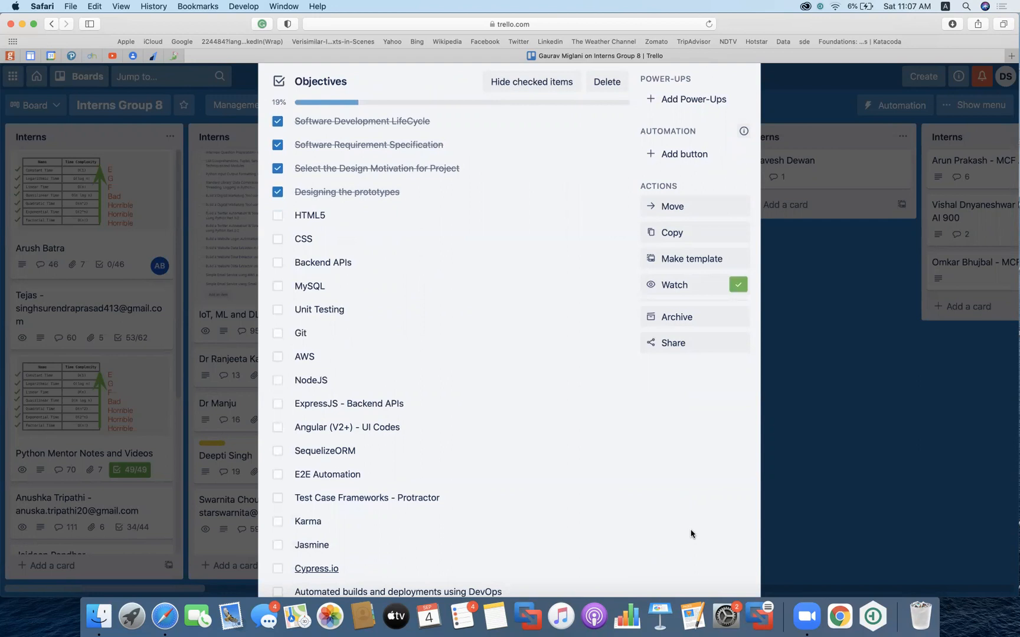
- Launch Adobe XD and open the most recent FullStackDeveloperCloudverks document
key("super+space")
type("adobe")
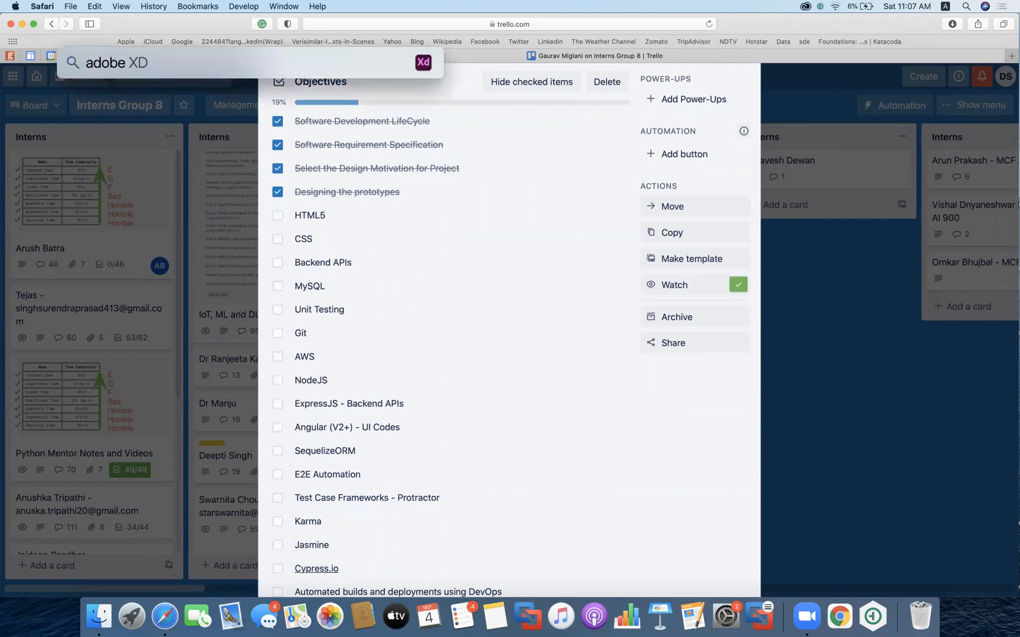
key("Return")
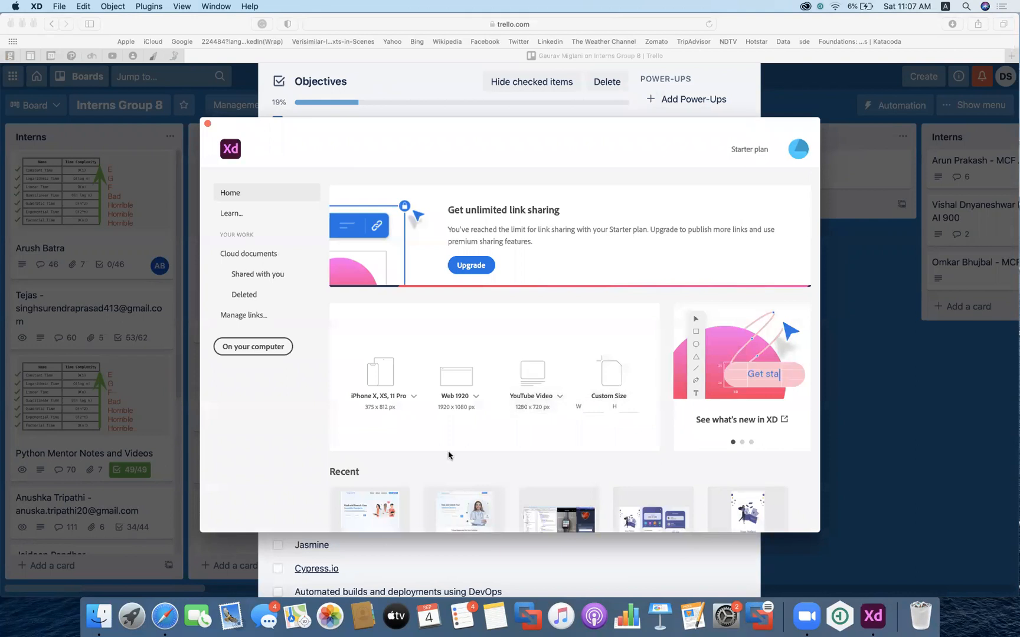
scroll(472, 427, "down", 5)
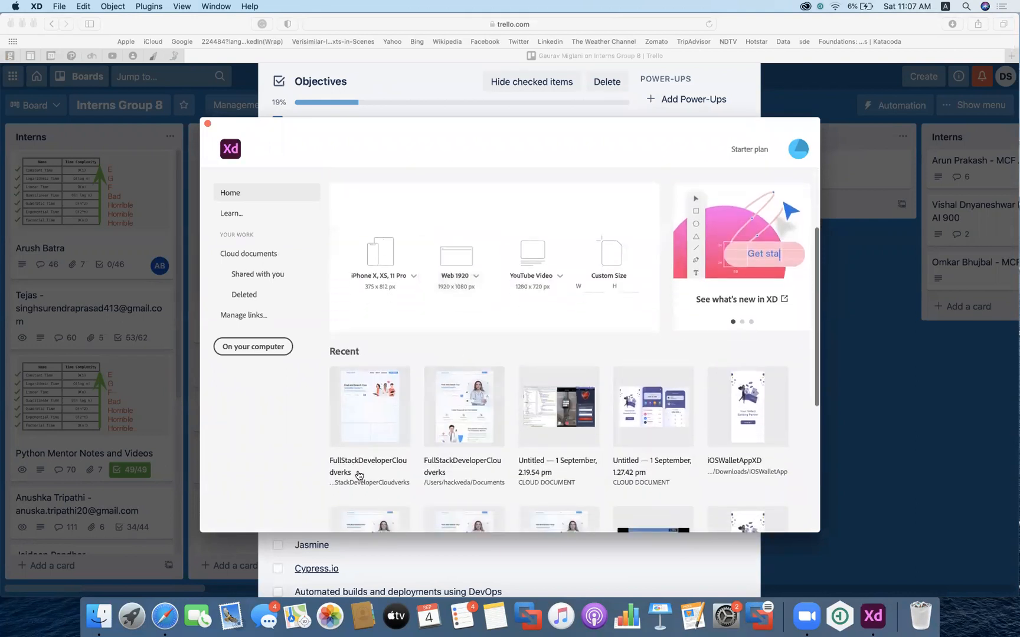
left_click(368, 411)
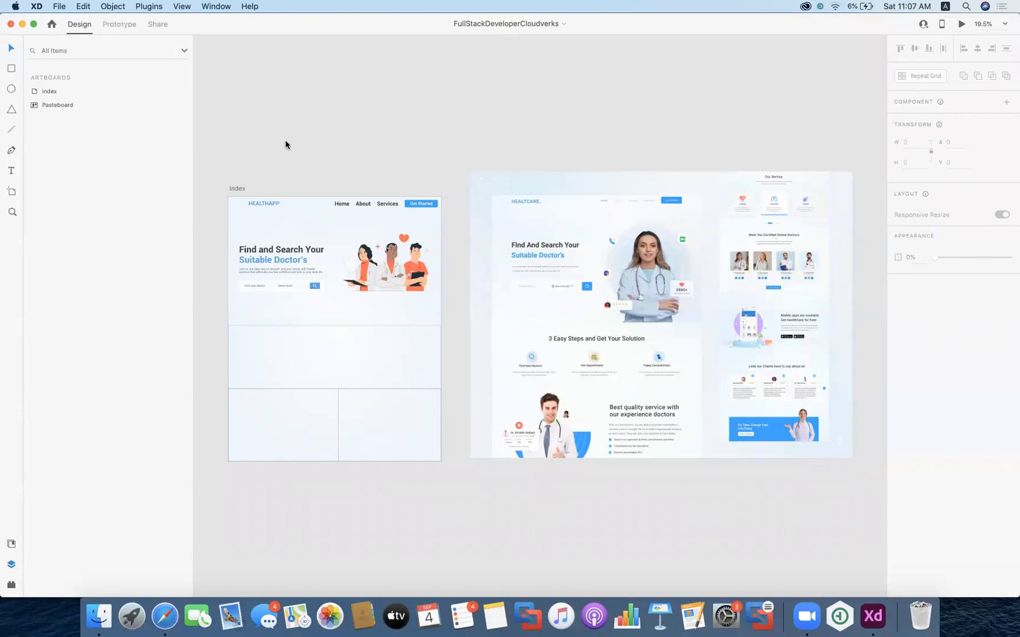
- Examine the Index artboard's navigation bar, banner and empty sections beneath it
scroll(285, 141, "up", 5)
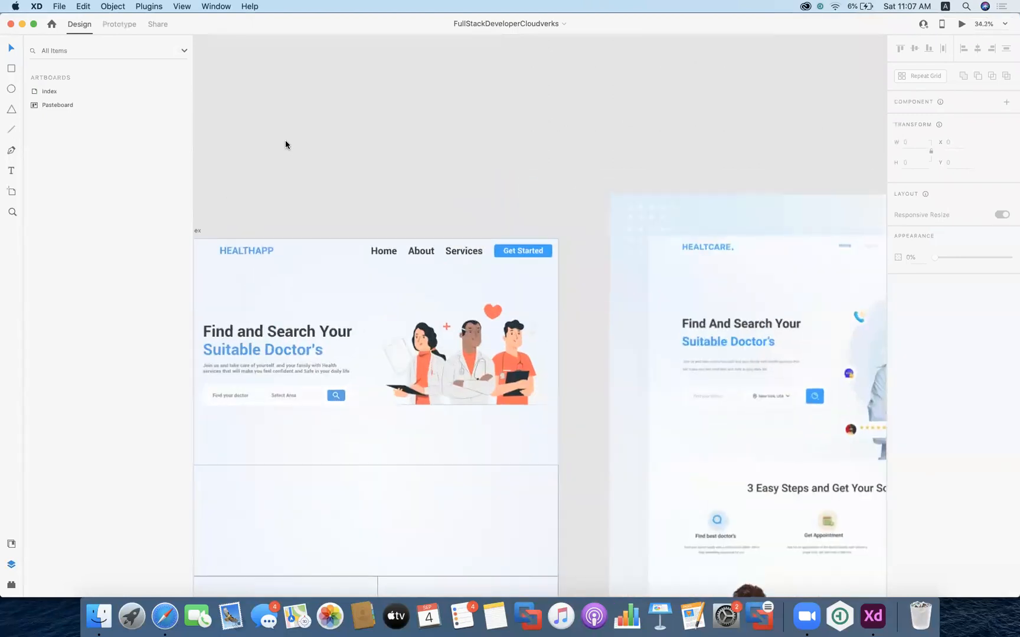
scroll(285, 141, "left", 4)
scroll(285, 141, "up", 2)
scroll(285, 145, "up", 3)
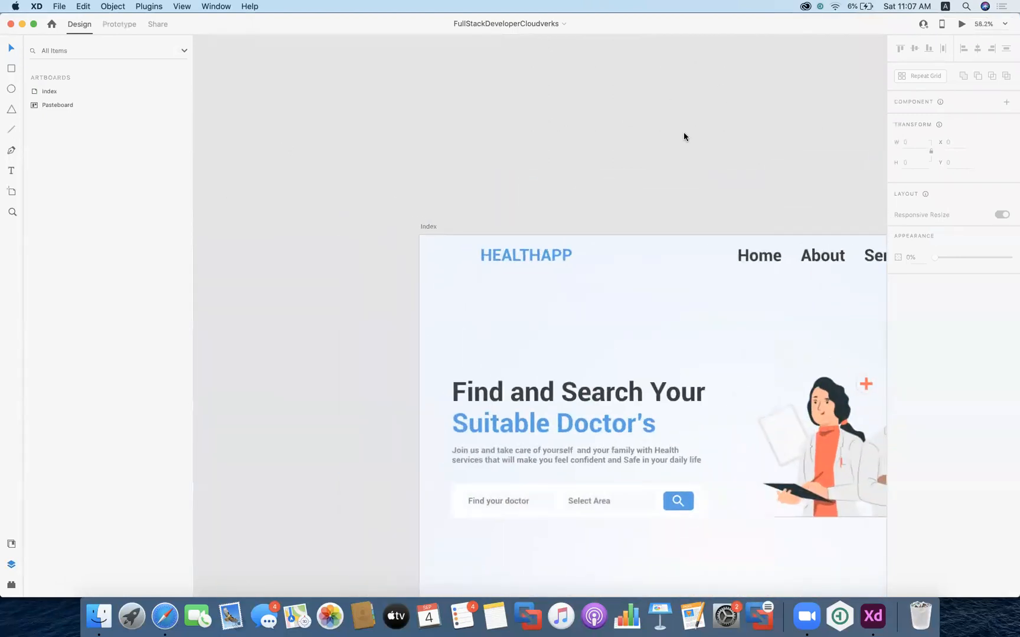
scroll(673, 154, "right", 5)
scroll(673, 155, "down", 4)
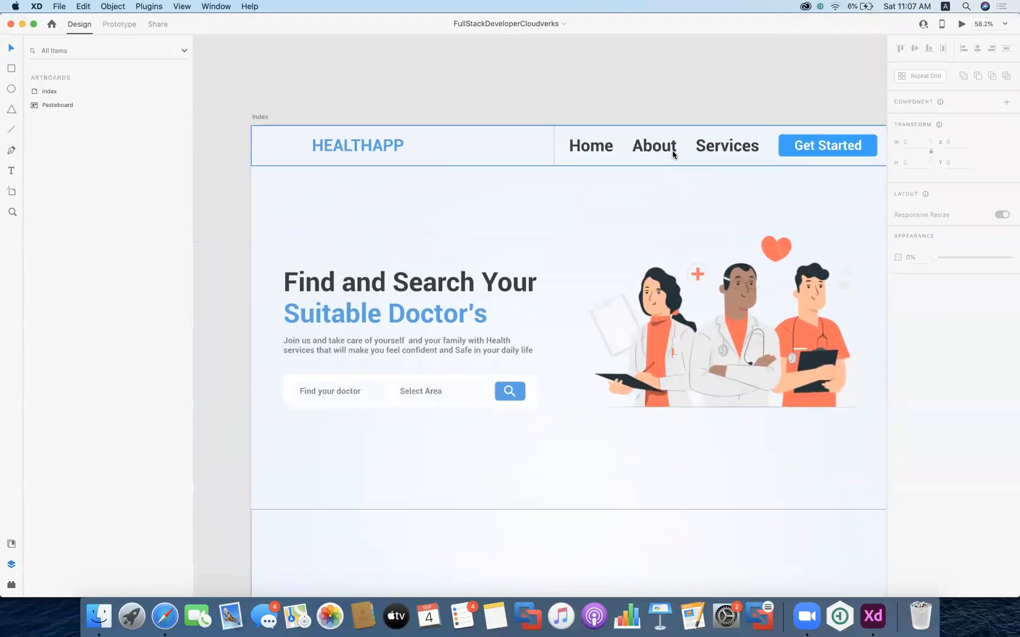
scroll(758, 83, "right", 3)
scroll(758, 82, "down", 1)
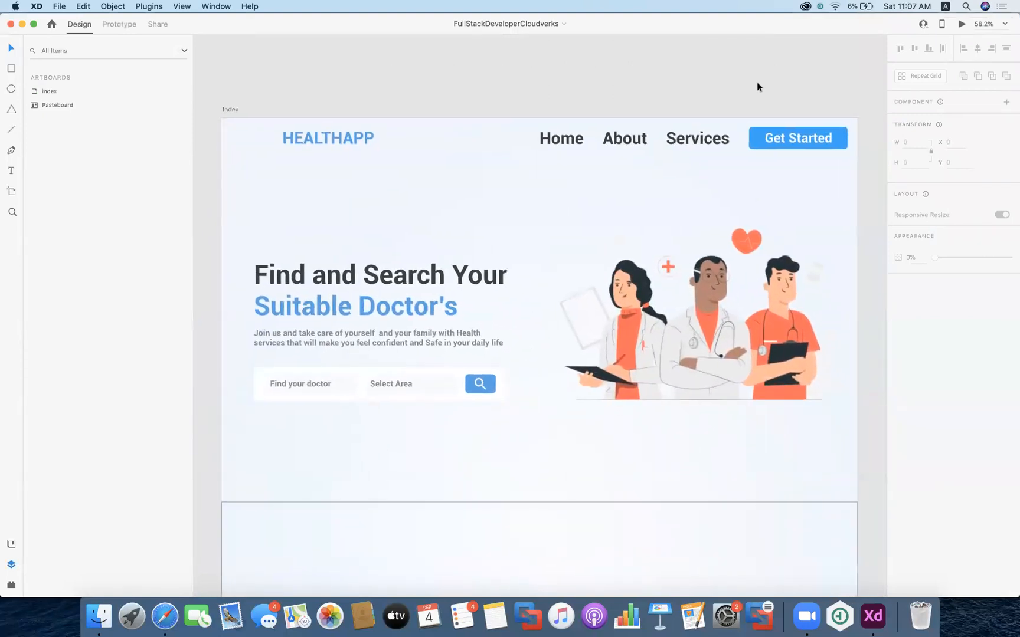
scroll(756, 88, "down", 2)
scroll(753, 98, "down", 2)
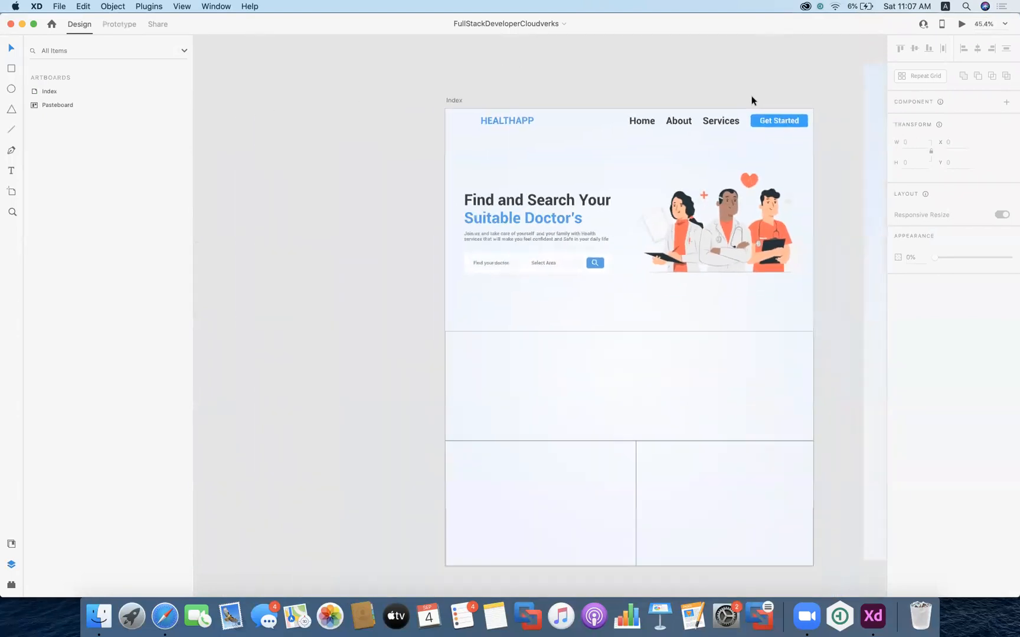
- Examine the healthcare reference design beside the artboard, especially its "3 Easy Steps and Get Your Solution" section
scroll(753, 99, "right", 8)
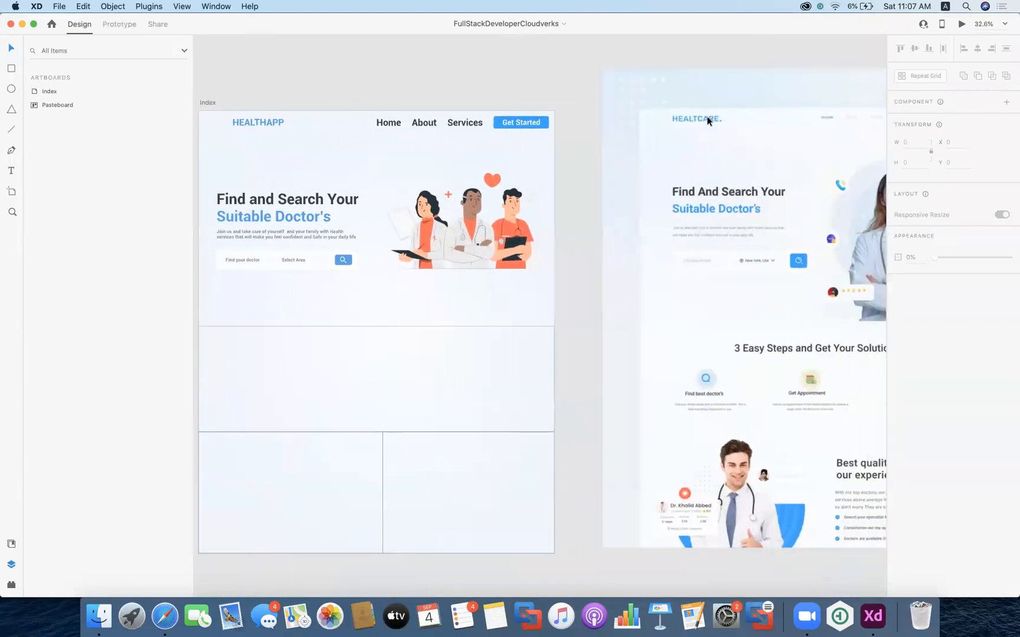
scroll(707, 120, "down", 2)
scroll(707, 120, "right", 4)
scroll(707, 120, "up", 1)
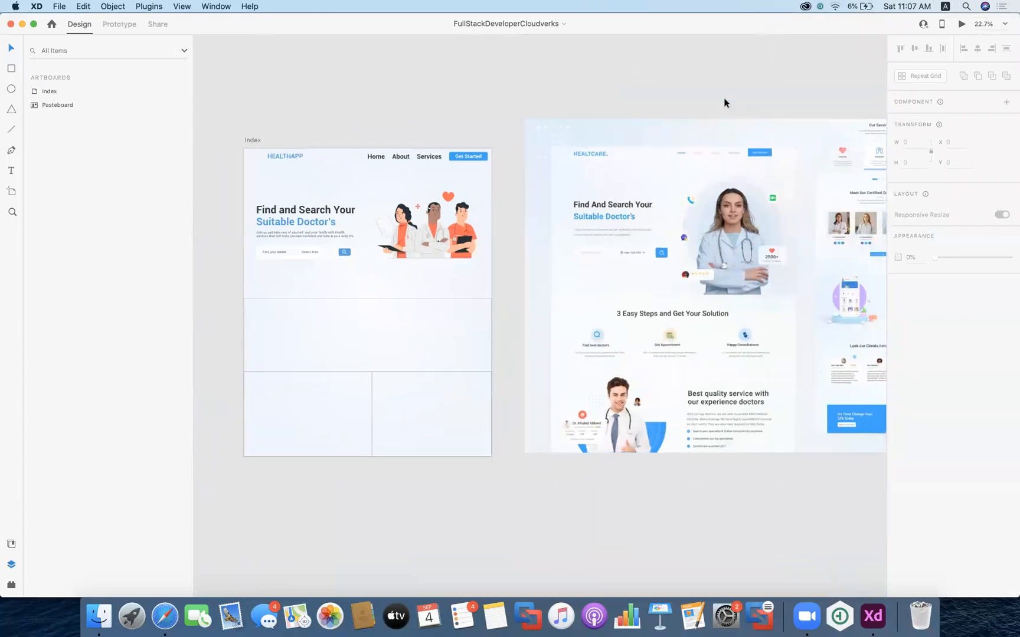
scroll(725, 102, "up", 1)
scroll(707, 136, "up", 3)
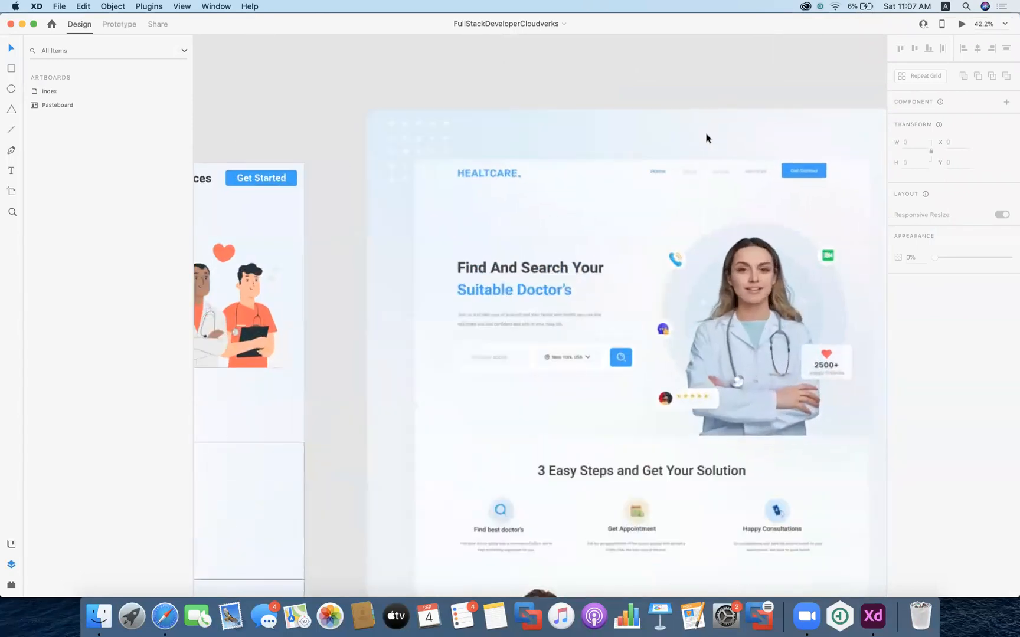
scroll(706, 287, "down", 2)
scroll(706, 286, "up", 3)
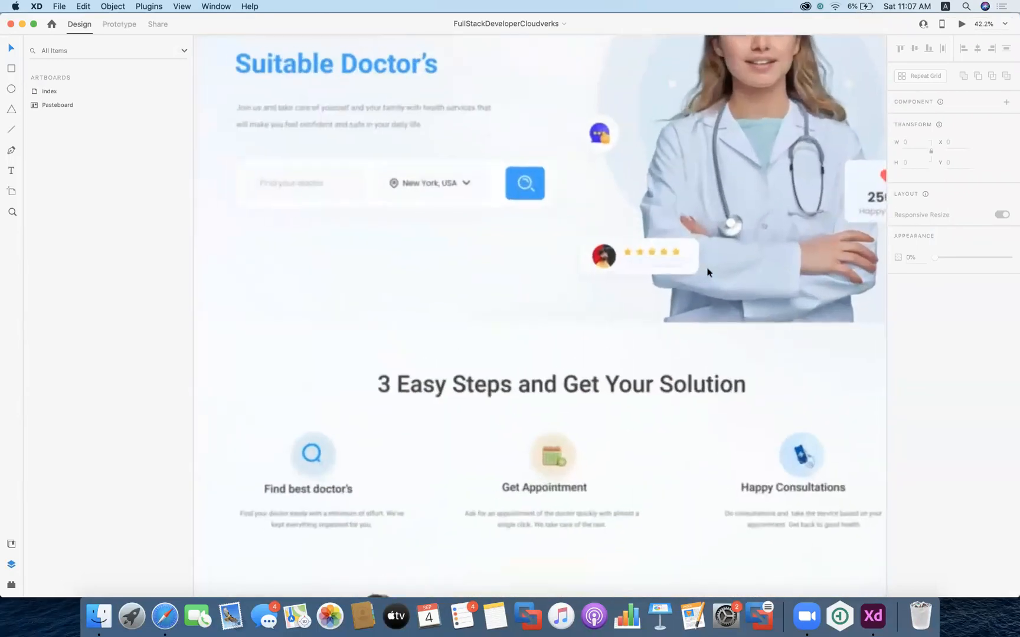
scroll(707, 277, "down", 3)
scroll(707, 271, "down", 3)
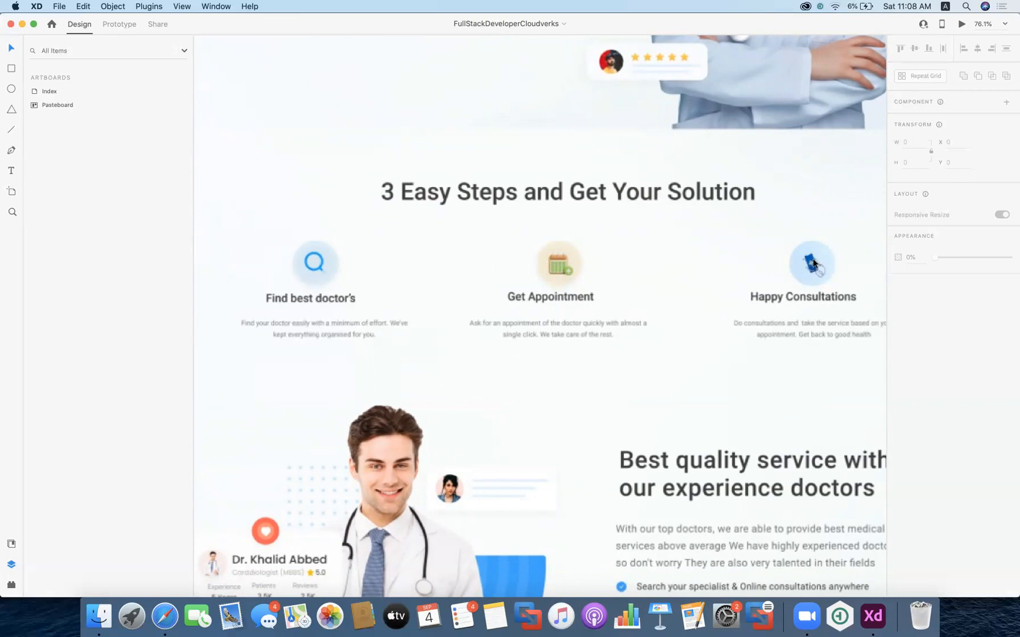
scroll(617, 293, "down", 5)
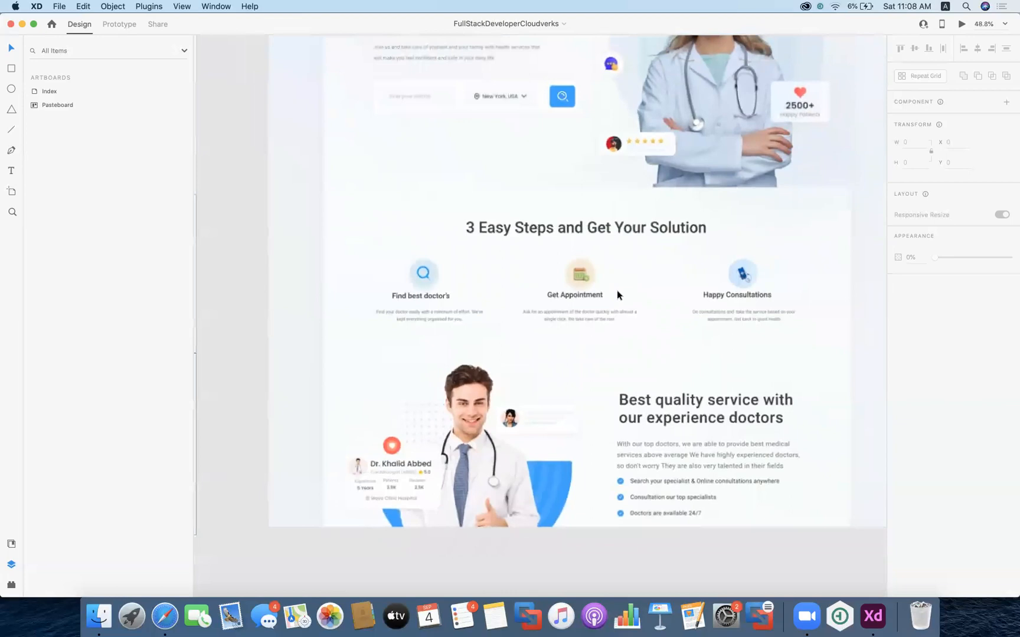
scroll(616, 294, "left", 3)
scroll(617, 295, "down", 4)
scroll(617, 292, "down", 4)
scroll(617, 292, "left", 3)
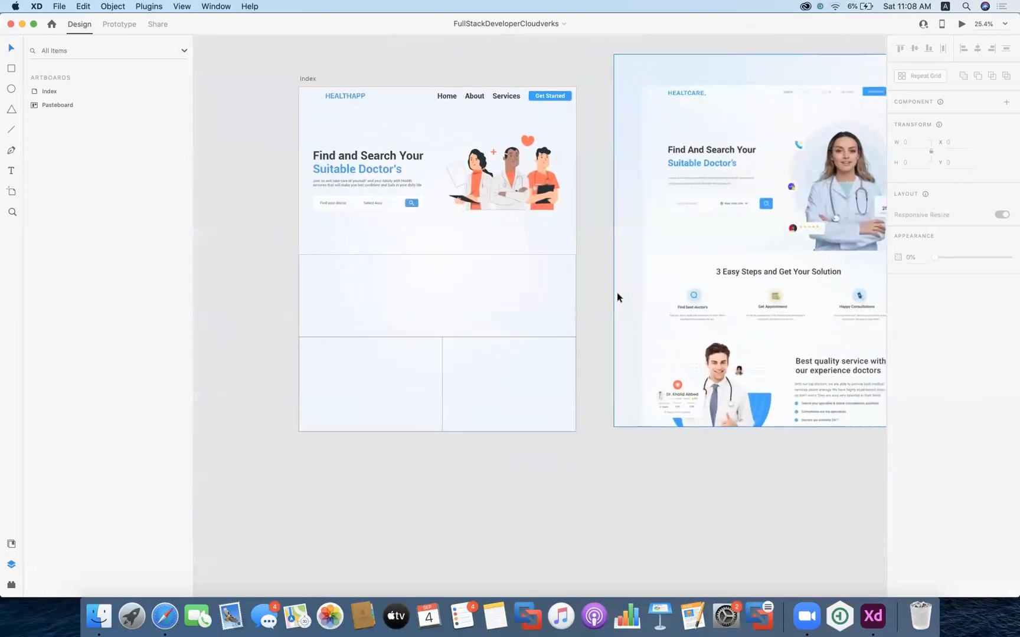
- Select the empty service section rectangle below the banner and compare it with the matching section in the reference design
left_click(305, 310)
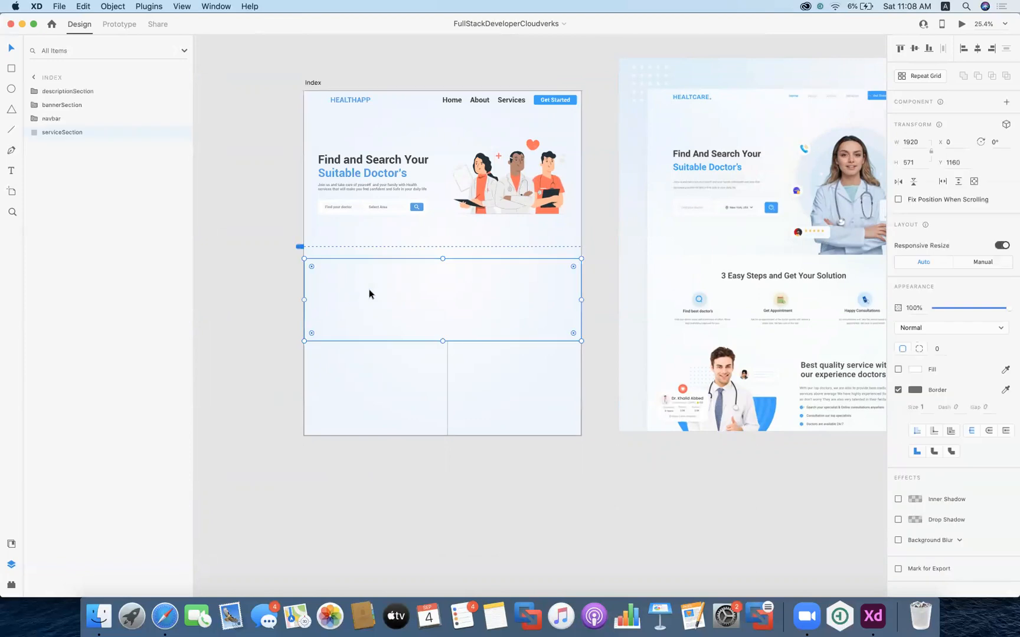
scroll(368, 289, "up", 3)
scroll(368, 289, "up", 1)
scroll(369, 289, "right", 3)
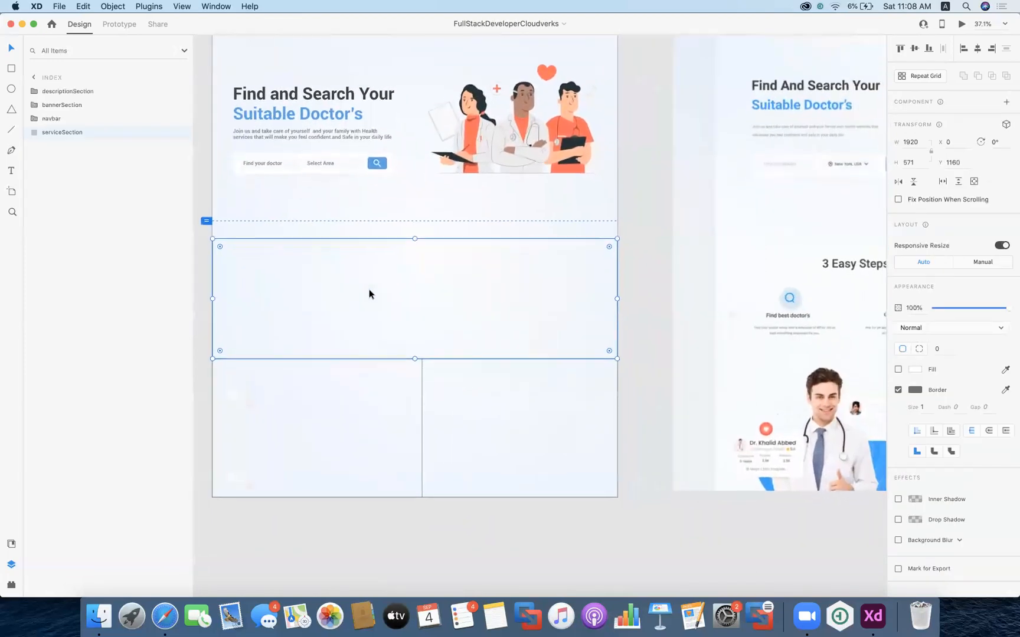
scroll(369, 290, "right", 3)
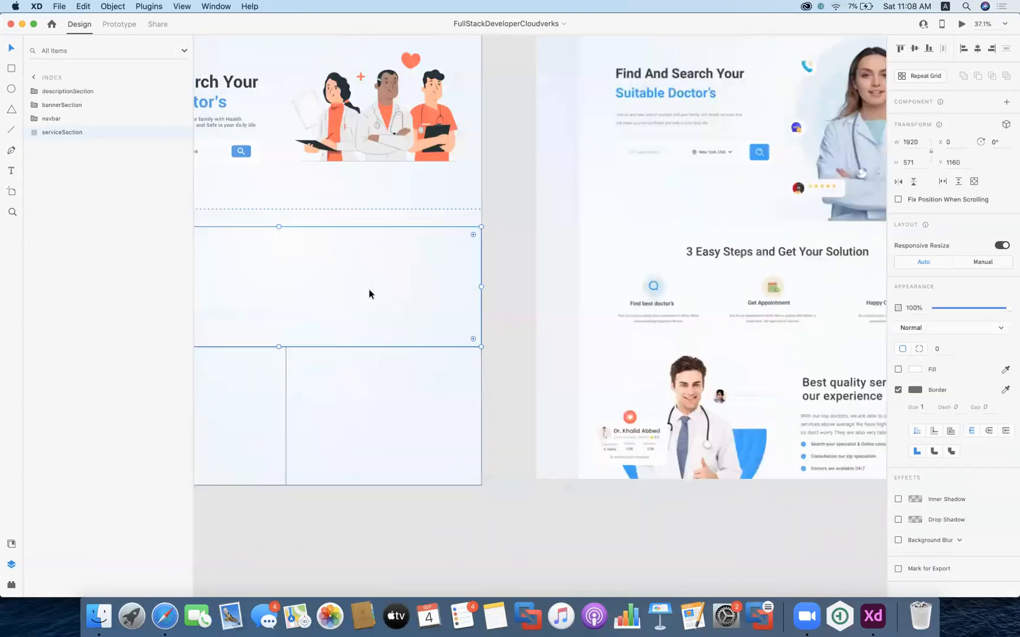
scroll(369, 289, "left", 3)
scroll(369, 294, "left", 3)
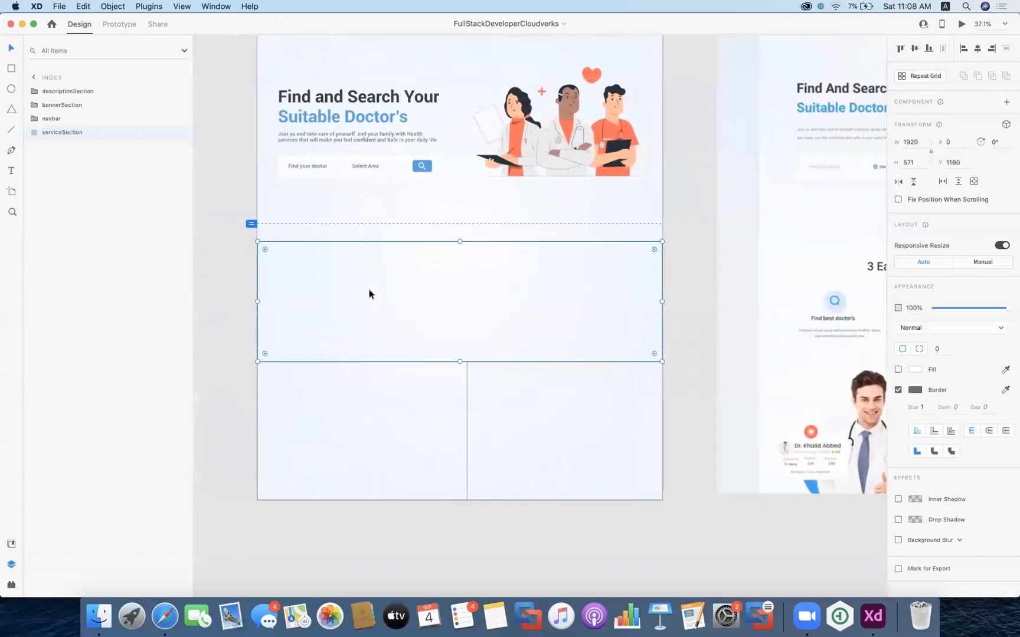
scroll(369, 294, "right", 2)
scroll(369, 294, "down", 1)
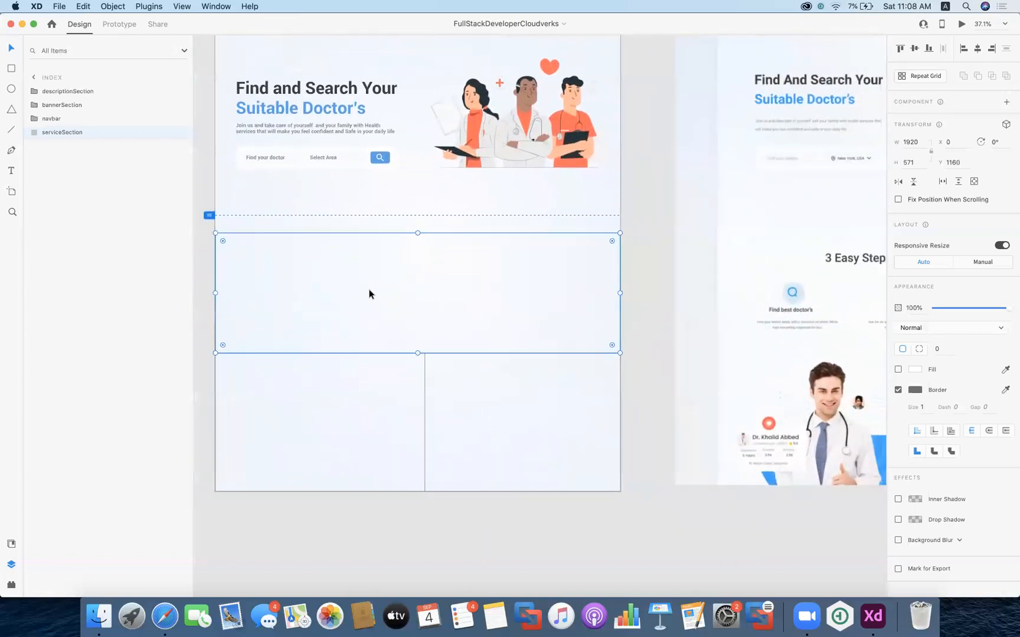
- Add the centre-aligned heading "3 Easy Steps to find your solution" near the service section's upper edge
left_click(11, 171)
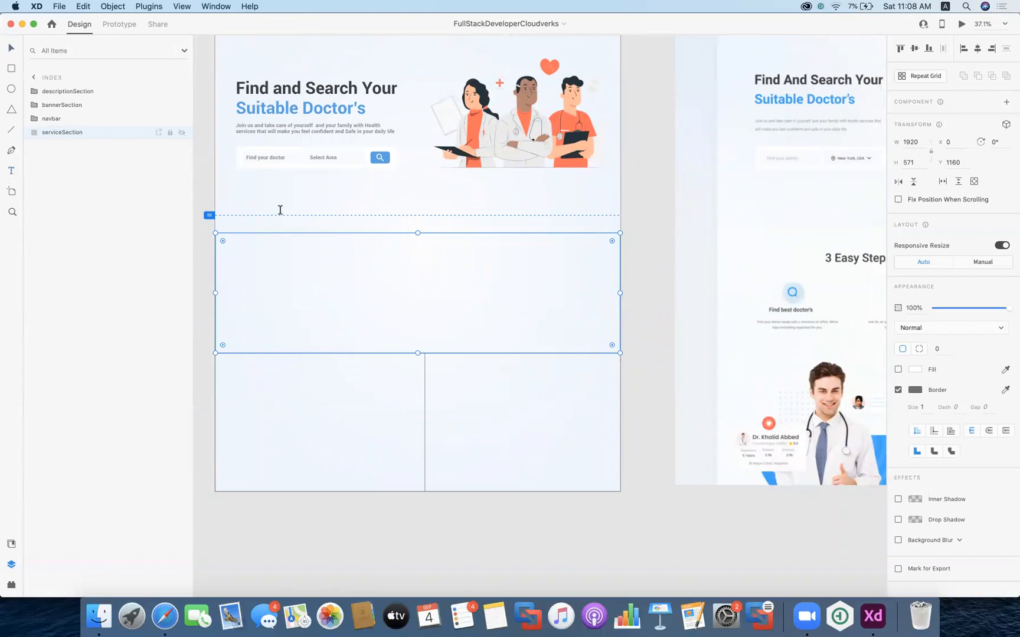
left_click(416, 251)
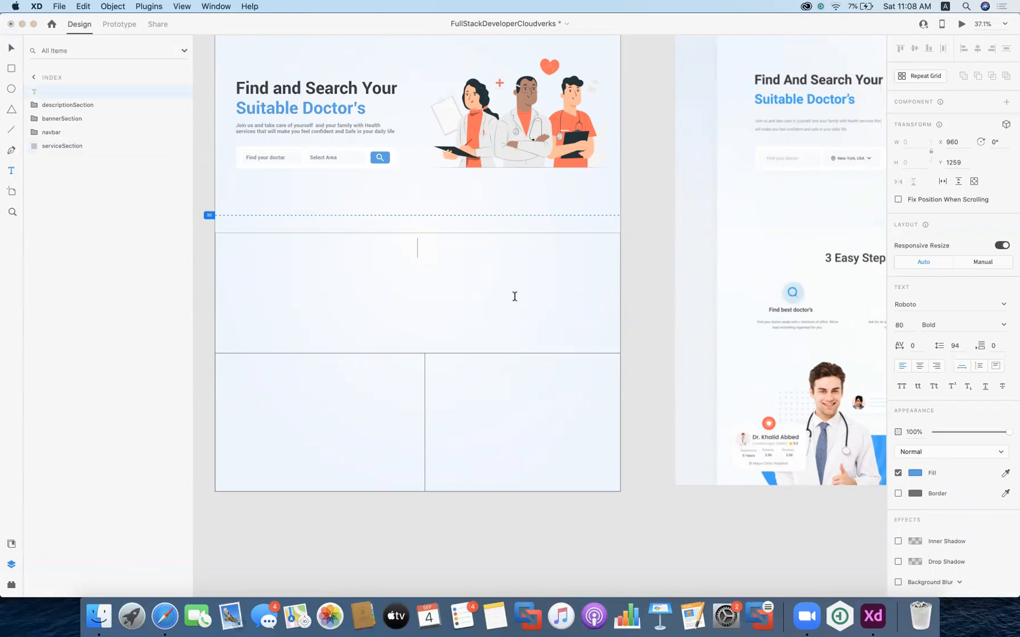
type("3 Eas")
key("super+a")
key("BackSpace")
type("3 Easy S")
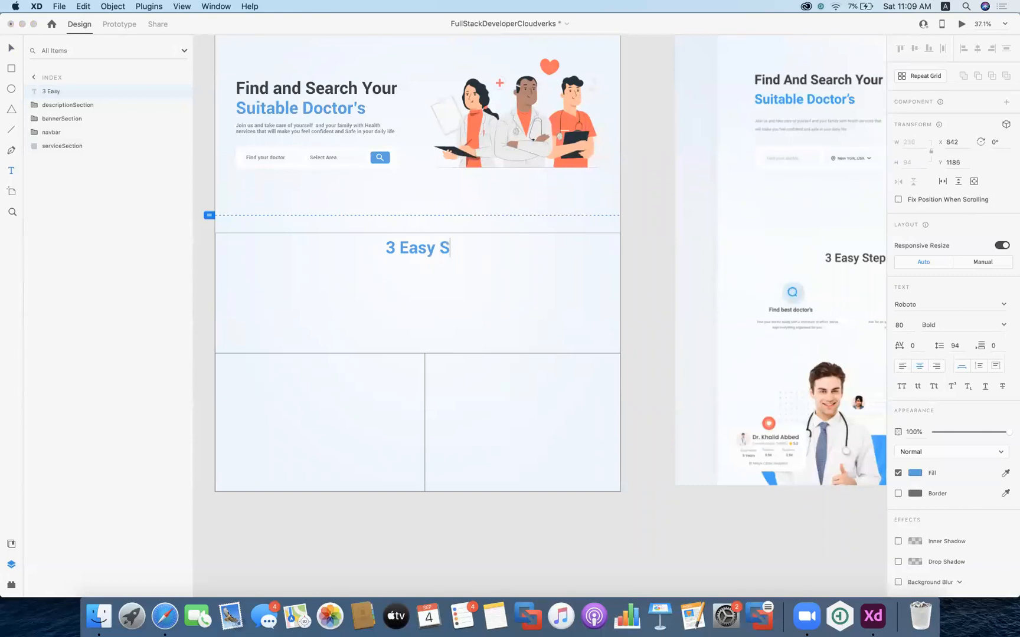
type("teps ")
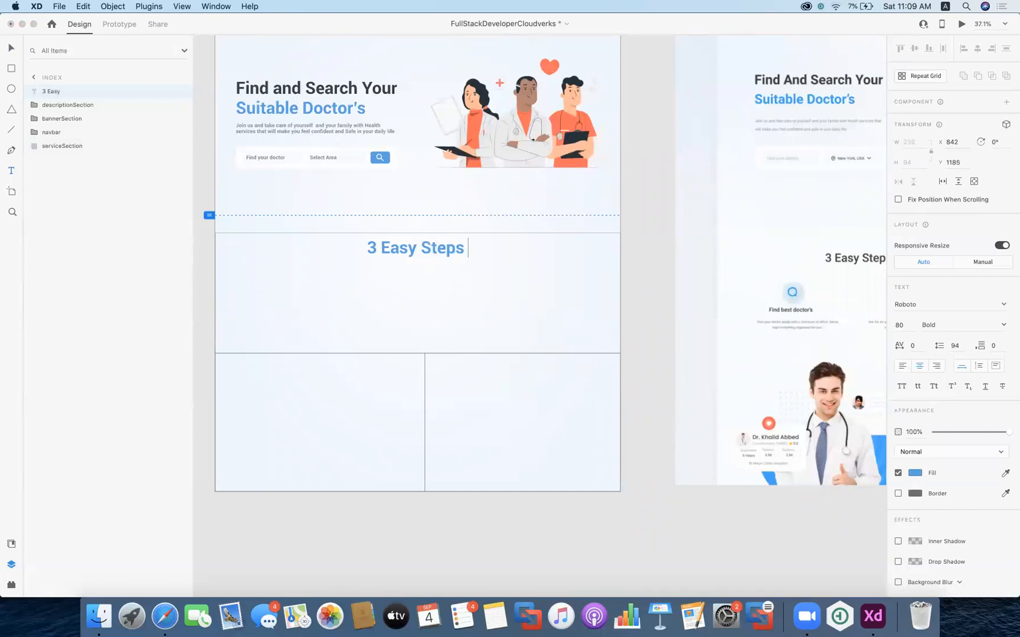
type("to find you")
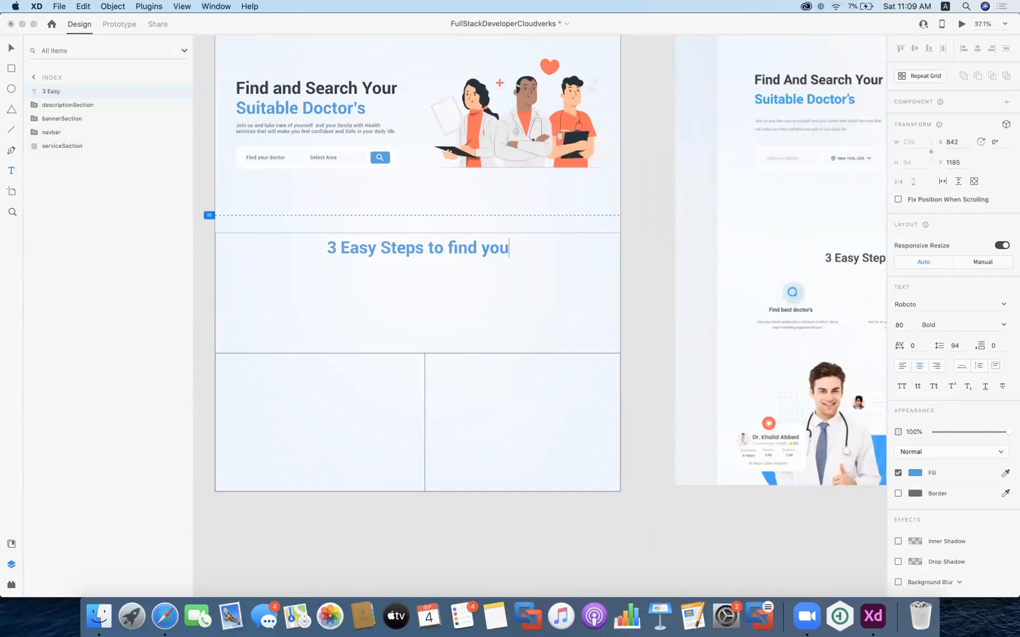
type("r solution")
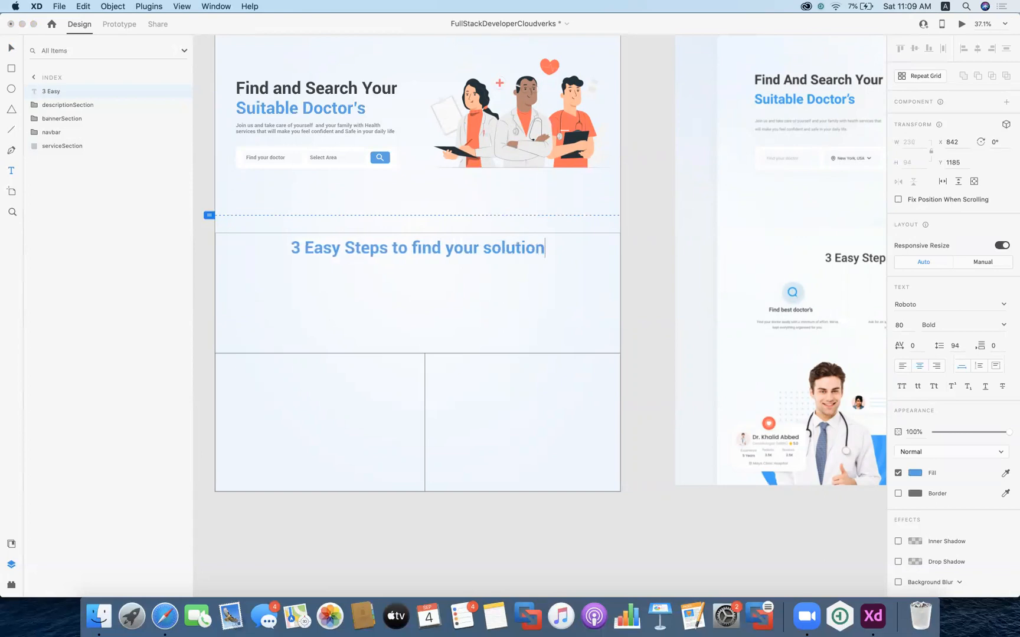
- Set the fill colour of the whole "3 Easy Steps to find your solution" heading to black, #000000
key("super+a")
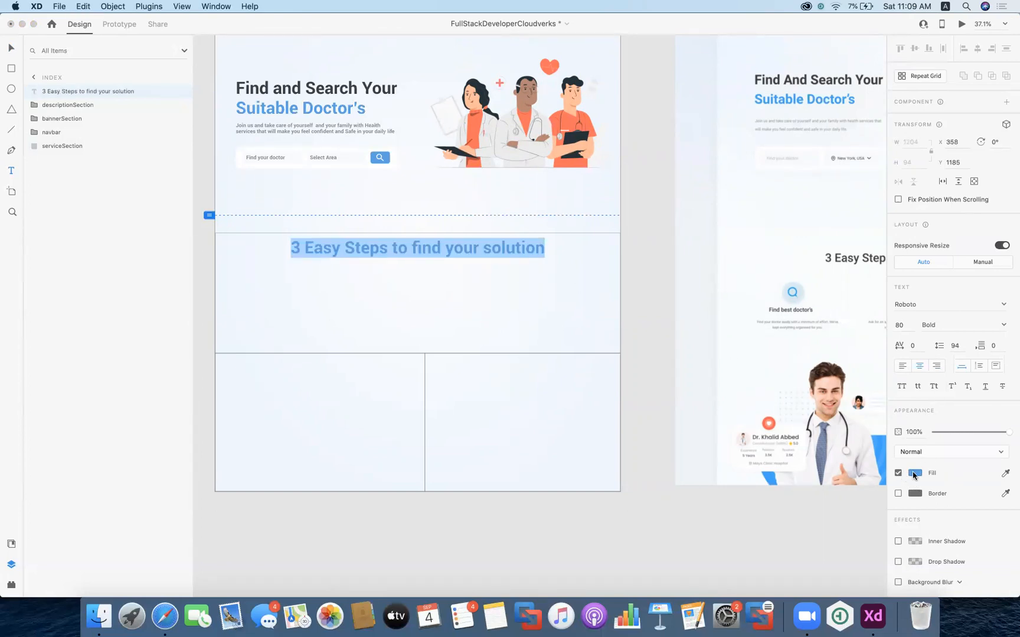
left_click(915, 474)
left_click_drag(830, 419, 777, 502)
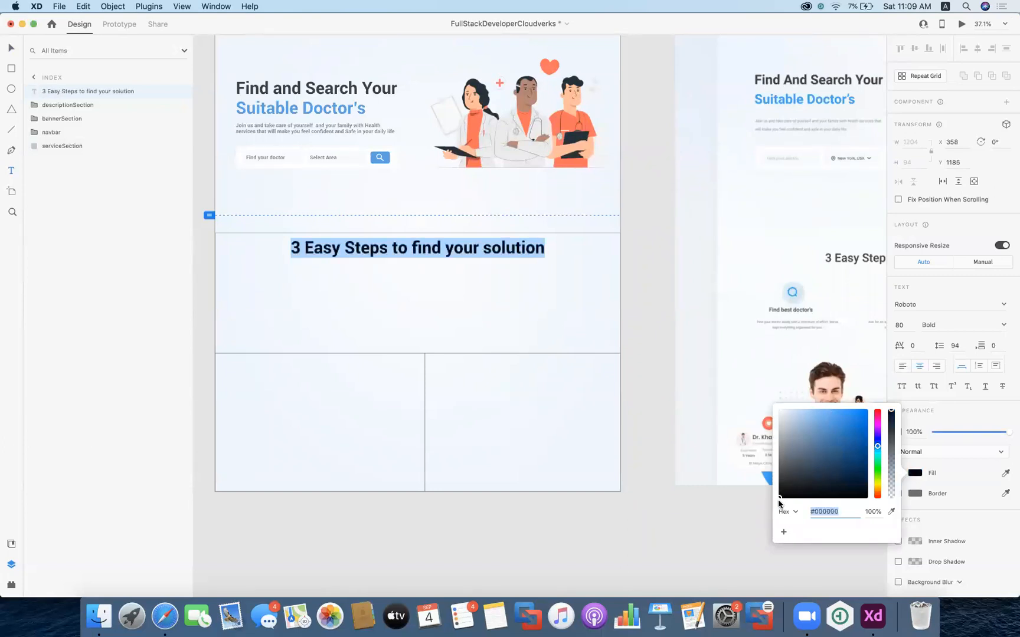
key("Escape")
left_click(487, 327)
key("Escape")
scroll(643, 286, "right", 3)
scroll(643, 286, "right", 8)
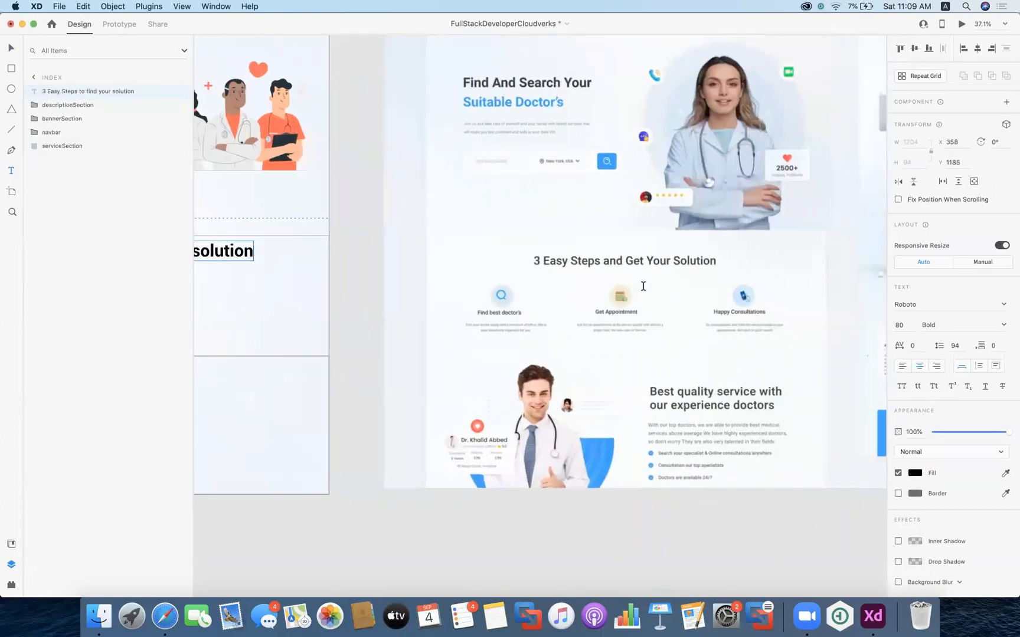
scroll(570, 270, "left", 10)
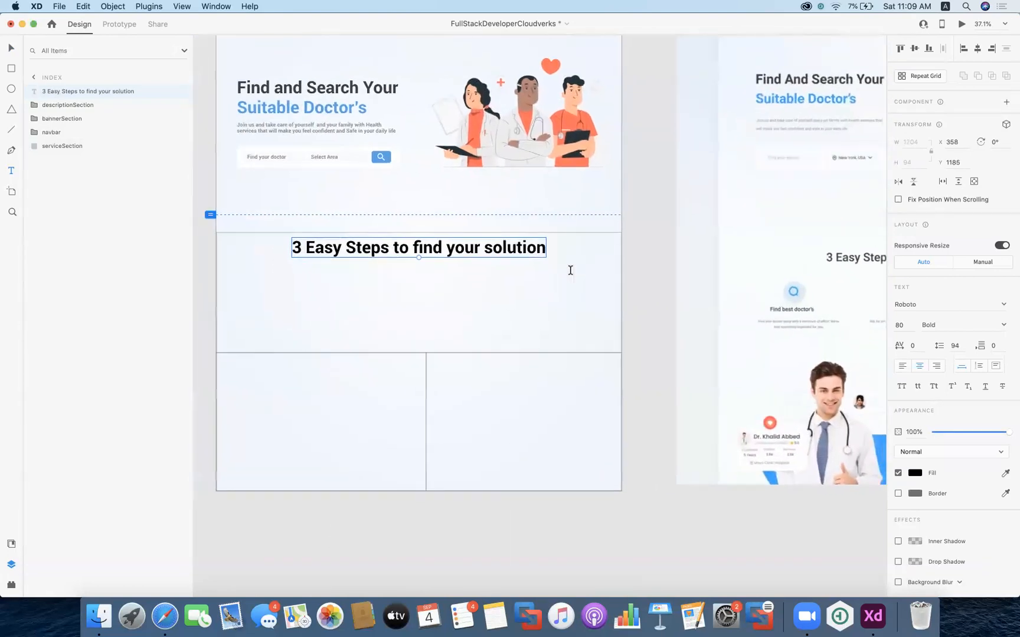
- Change "to find" to "and get" in the service section heading so it reads "3 Easy Steps and get your solution"
double_click(443, 249)
double_click(442, 249)
key("Left")
key("Left")
key("Left")
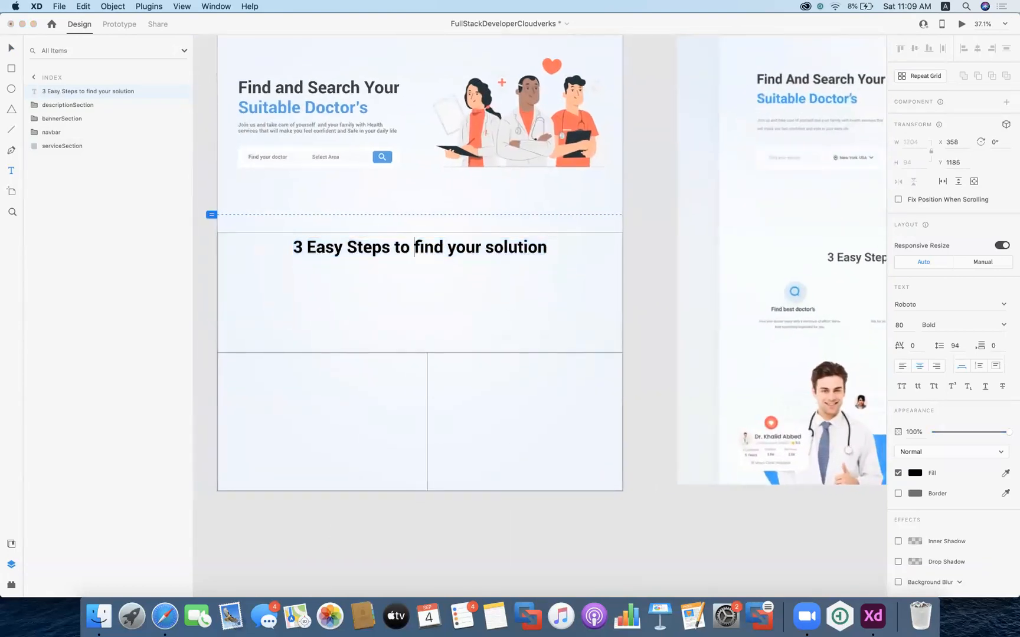
key("Left")
key("shift+Right")
key("shift+Right")
key("shift+Right")
key("shift+Right")
key("shift+Right")
key("shift+Right")
key("shift+Right")
type("and get")
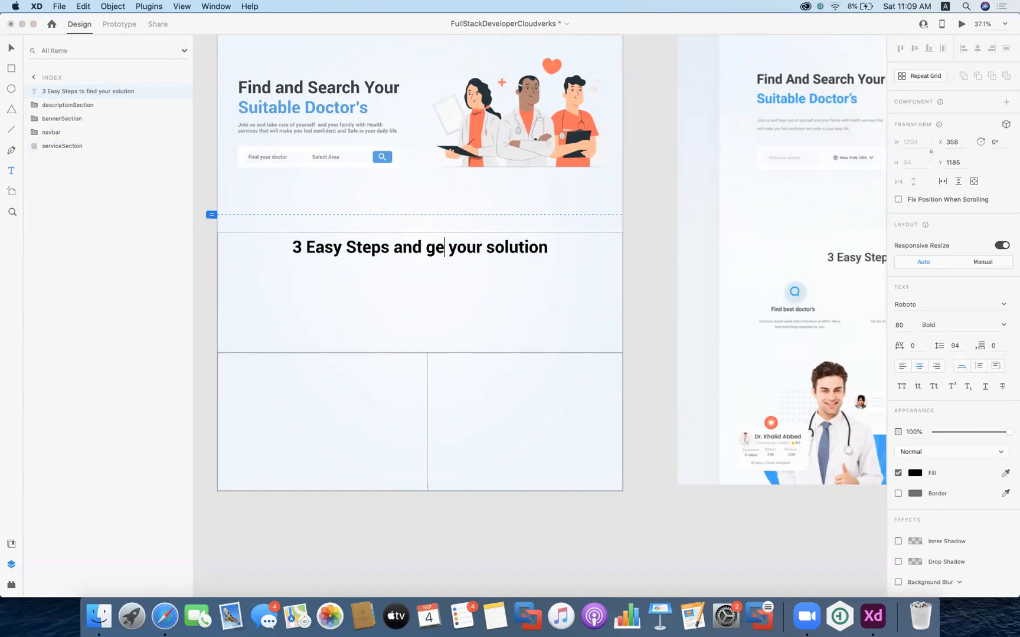
key("Escape")
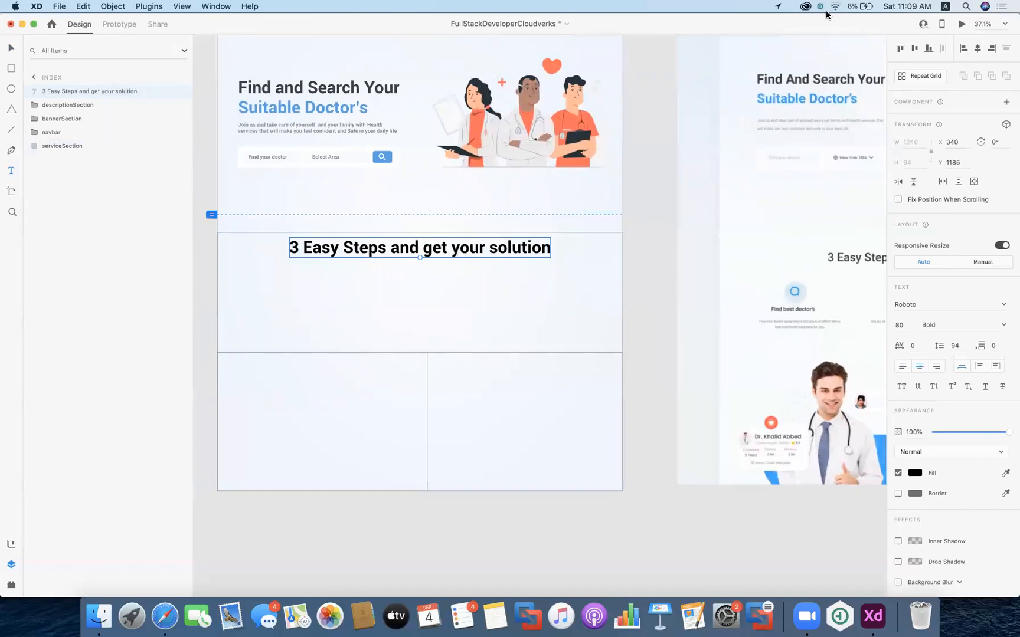
left_click(467, 252)
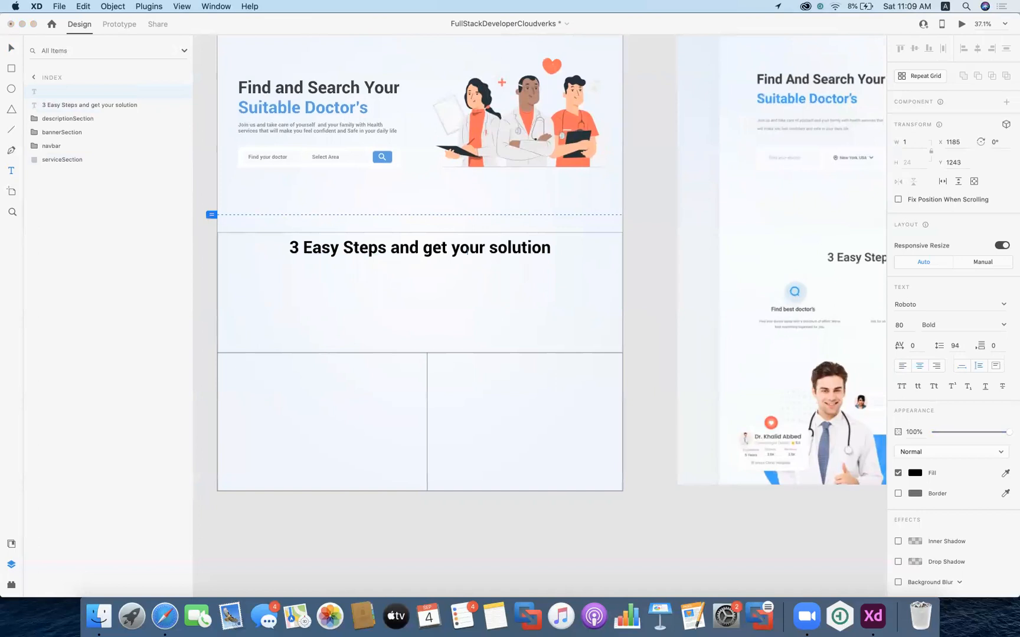
key("Escape")
left_click(488, 289)
key("Escape")
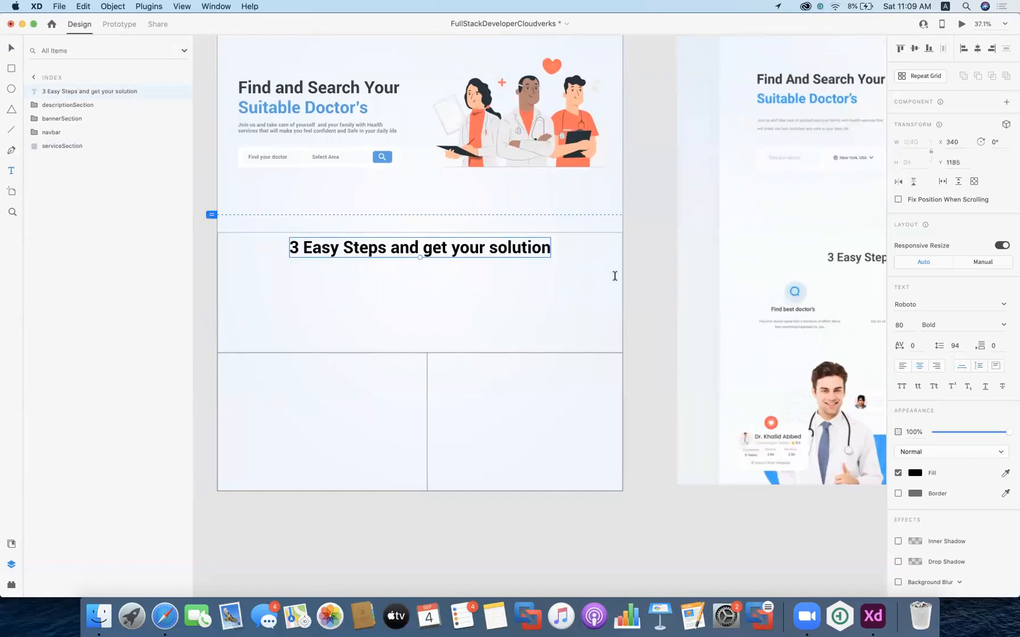
- Move the "3 Easy Steps and get your solution" heading slightly down within the service section, to Y 1220
left_click(637, 282)
left_click_drag(458, 251, 456, 257)
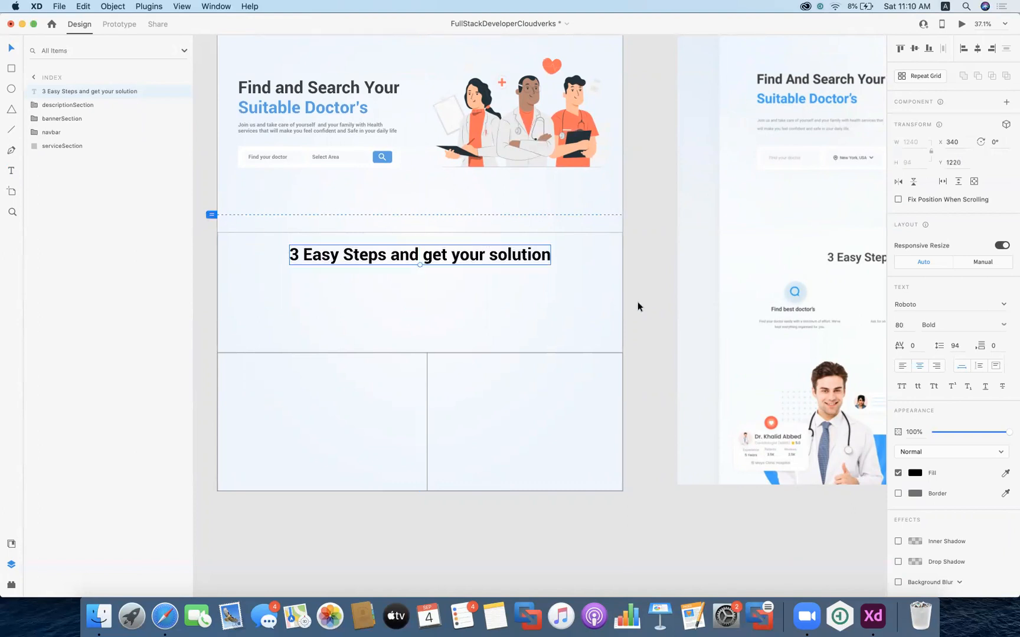
left_click(637, 302)
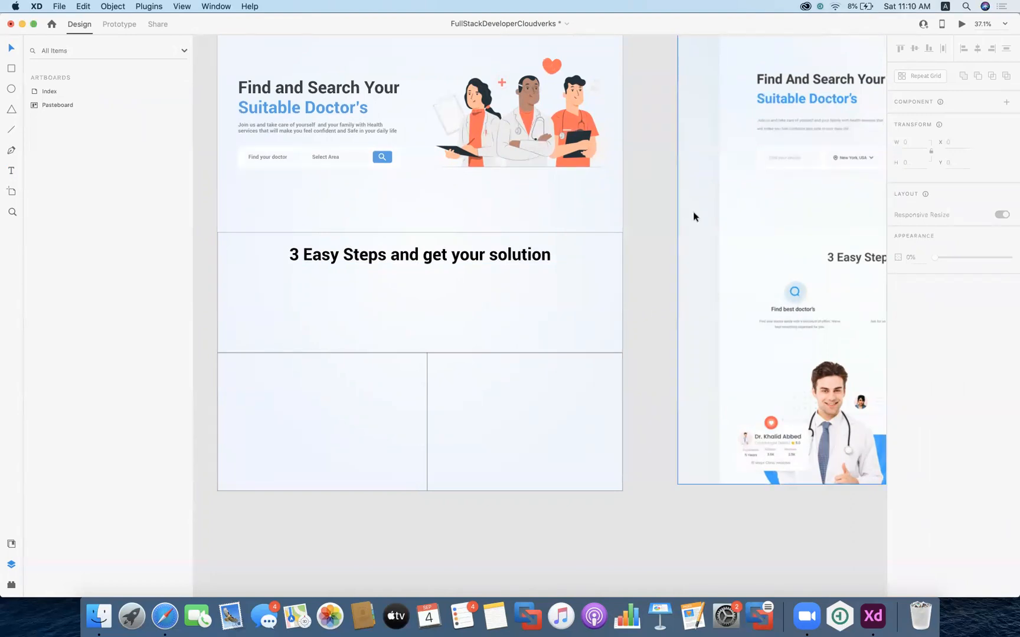
- Compare the service and description sections on the Index artboard with the matching sections of the healthcare reference design
left_click(491, 202)
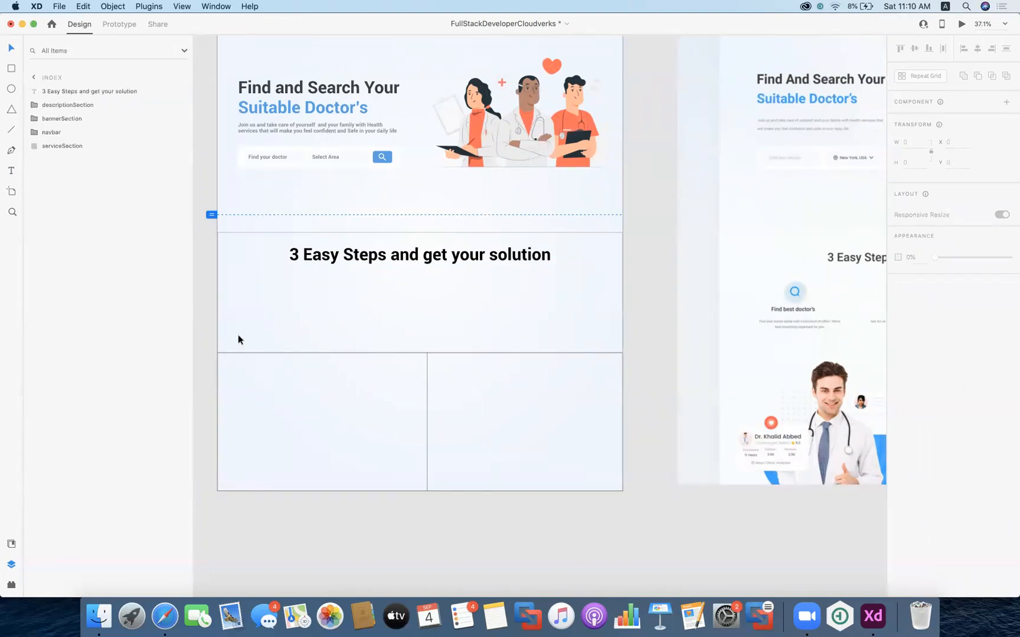
left_click(230, 352)
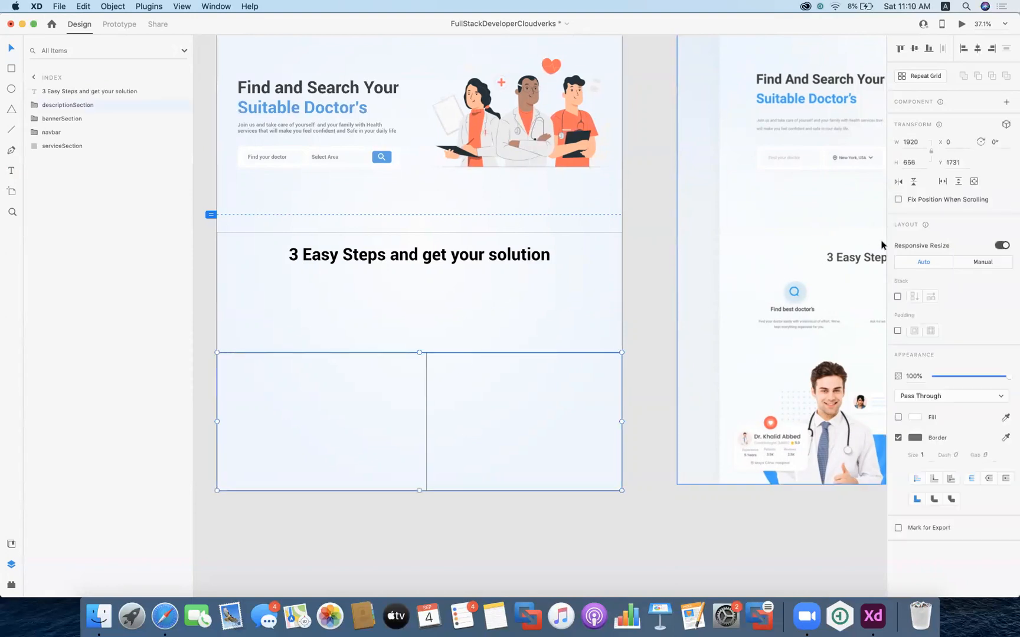
scroll(881, 245, "right", 8)
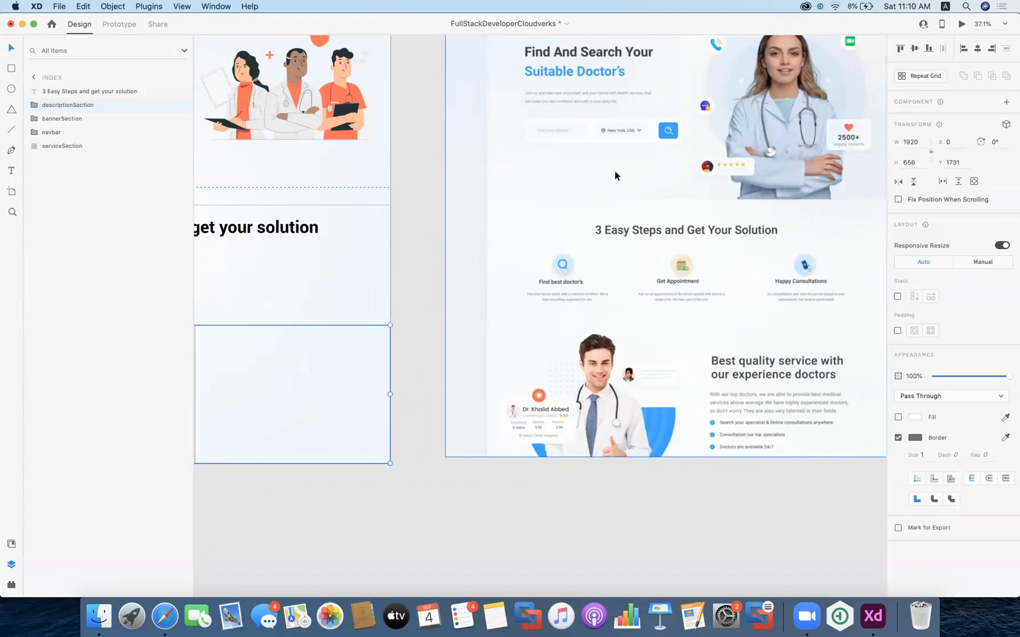
scroll(659, 338, "left", 9)
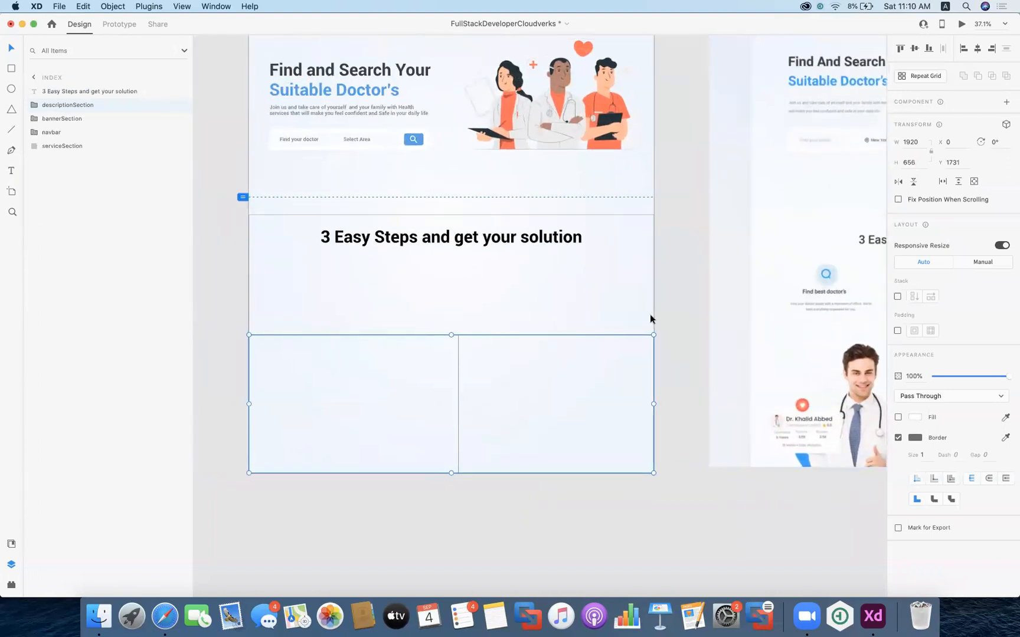
key("Escape")
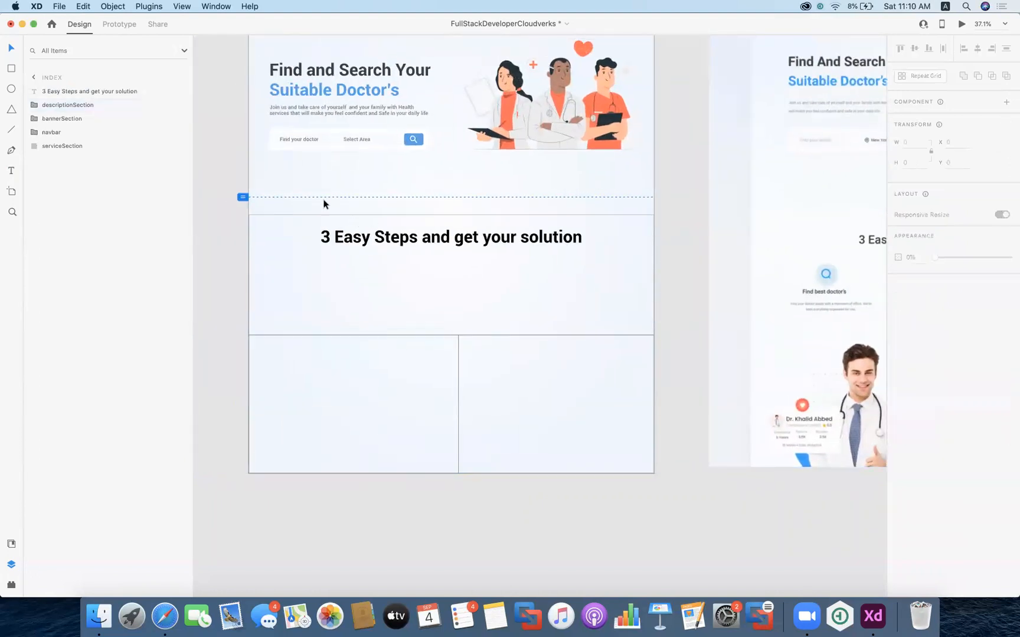
left_click(223, 285)
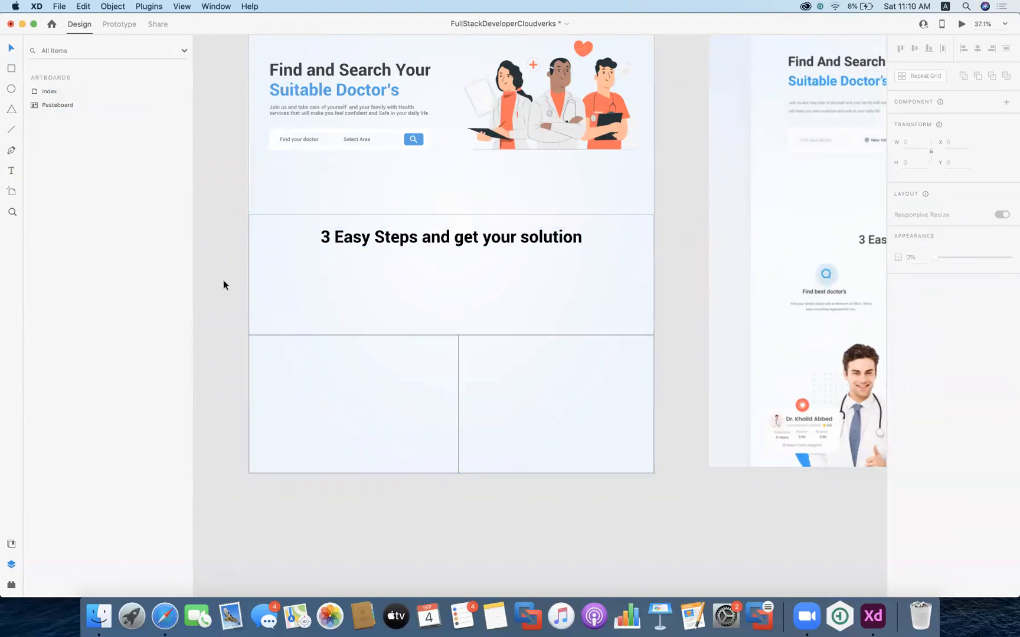
scroll(224, 281, "up", 5)
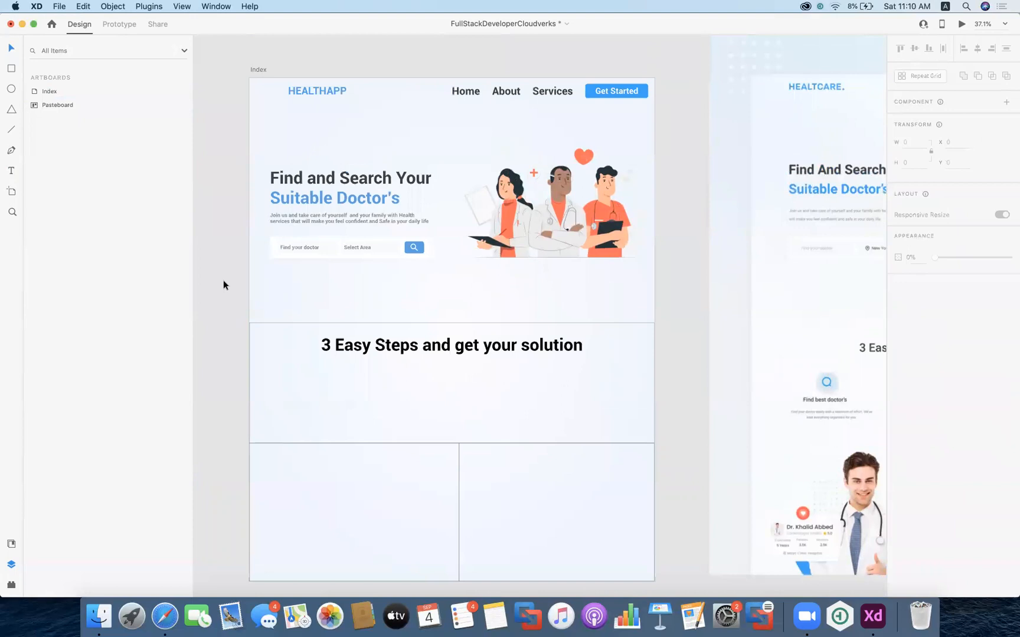
scroll(224, 280, "down", 2)
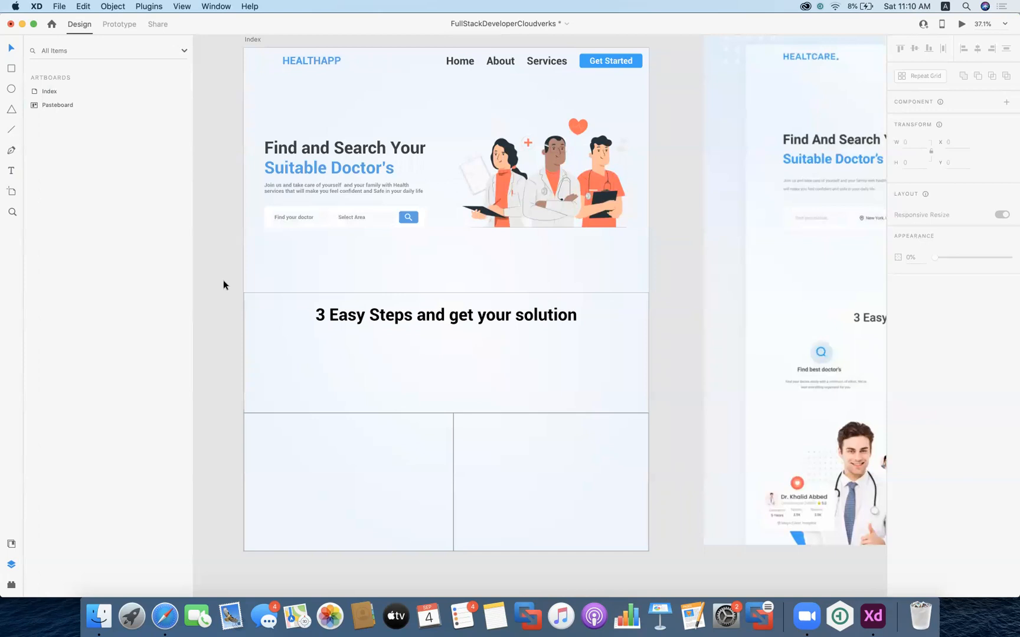
- Rename the "3 Easy Steps and get your solution" text layer of the Index artboard as lblTitleSection3
left_click(35, 92)
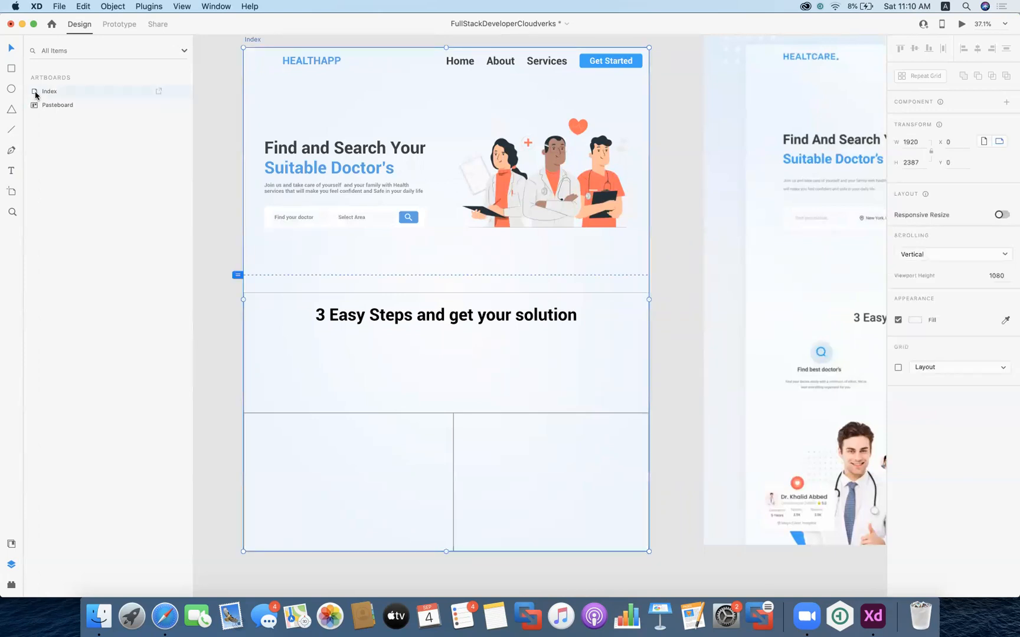
double_click(35, 92)
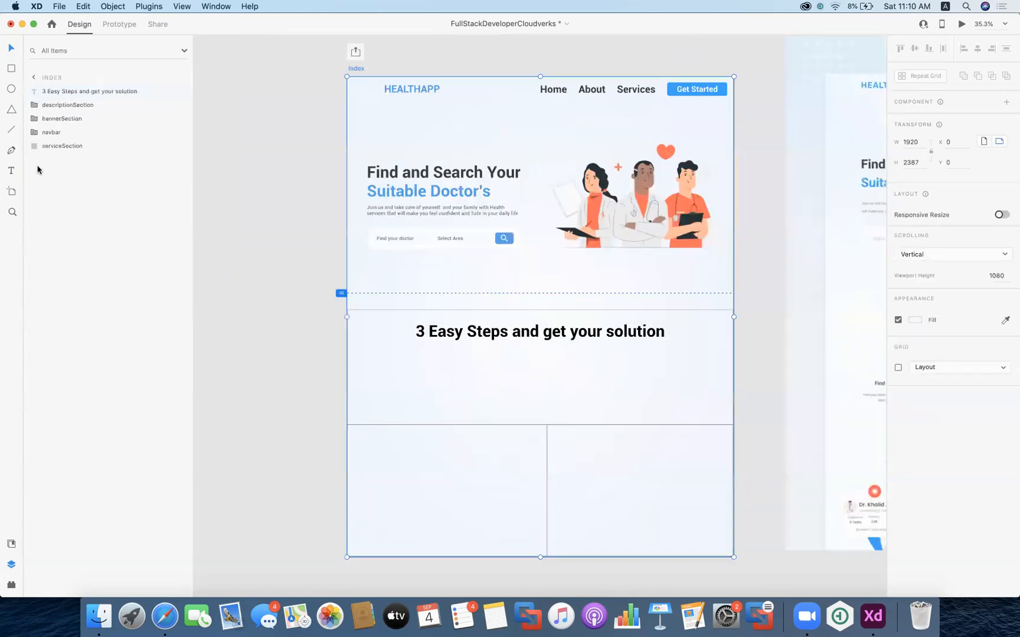
left_click(84, 93)
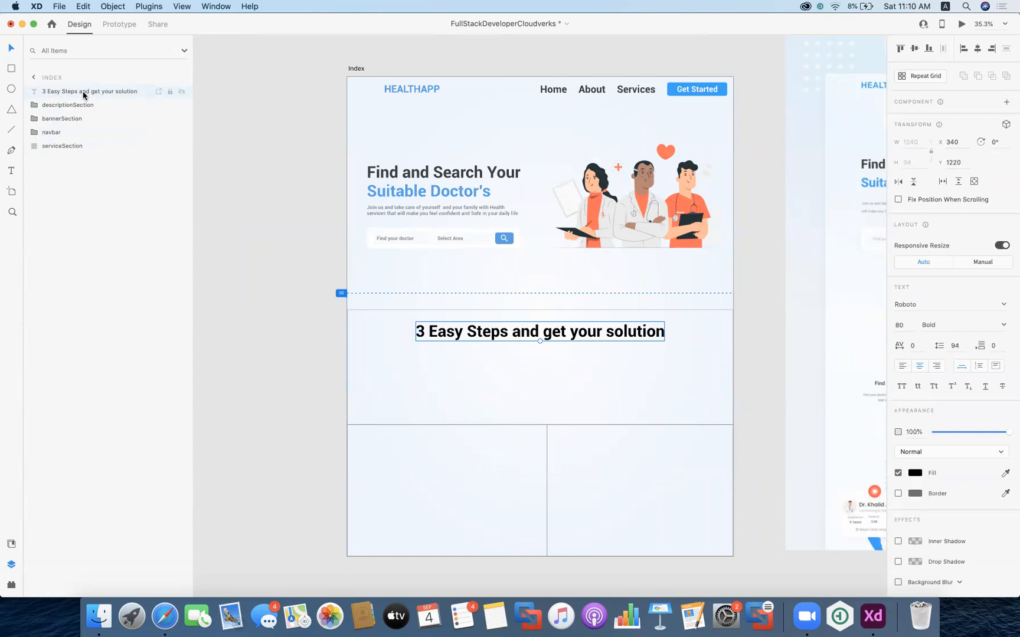
right_click(84, 93)
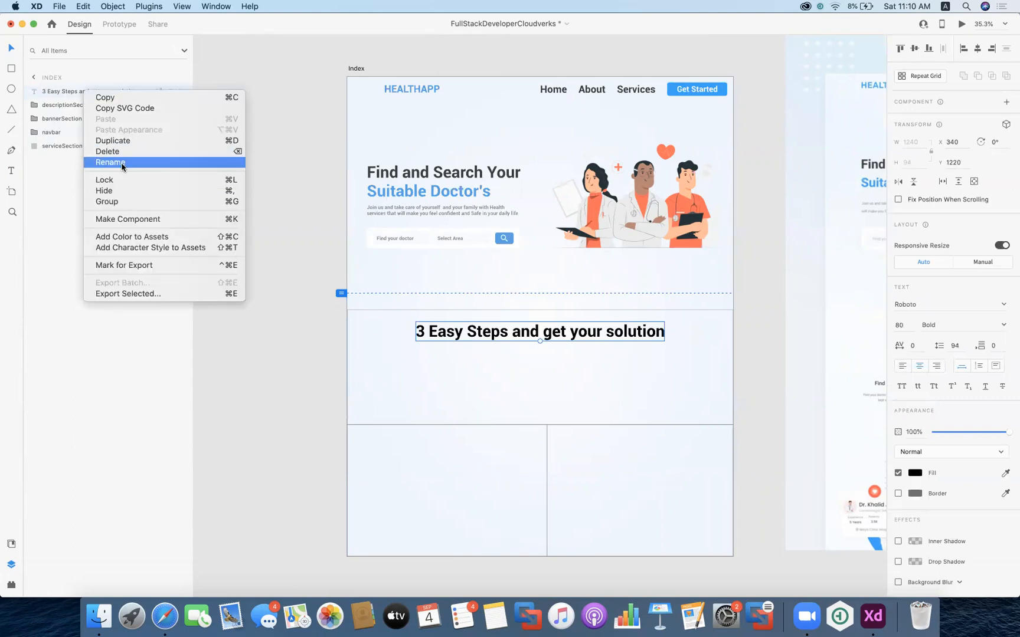
left_click(121, 163)
type("t")
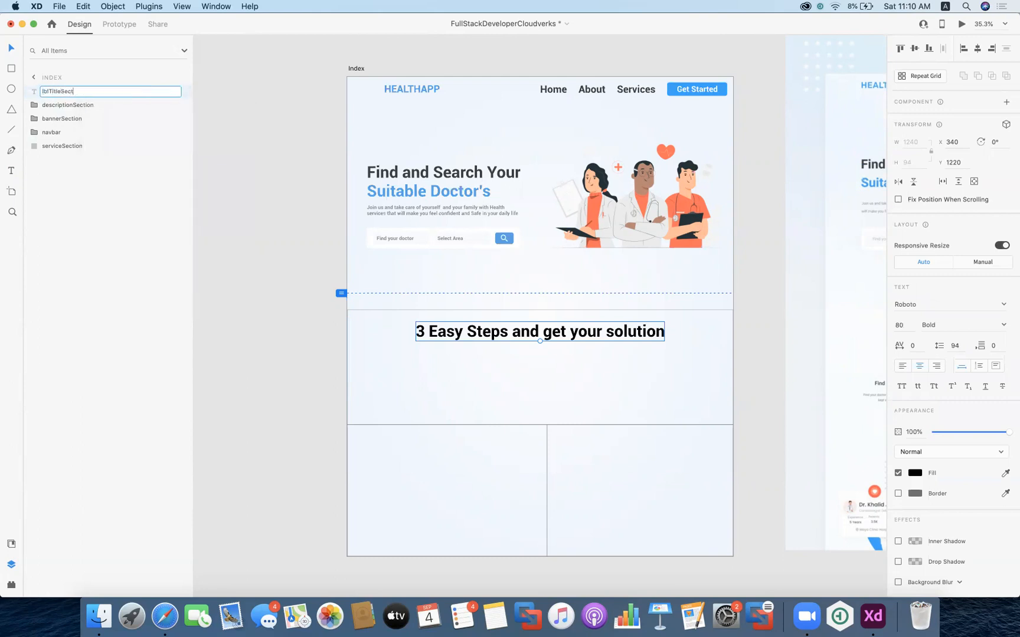
type("ilTitleSection3")
key("Return")
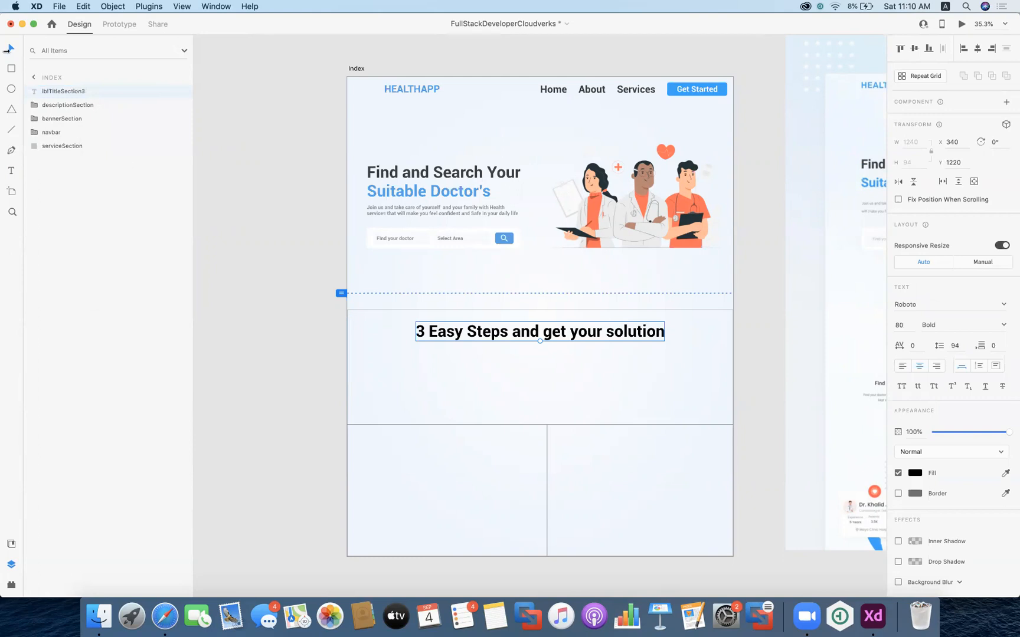
- Examine how the layers inside the descriptionSection group are organised, including its area and background rectangles
left_click(28, 107)
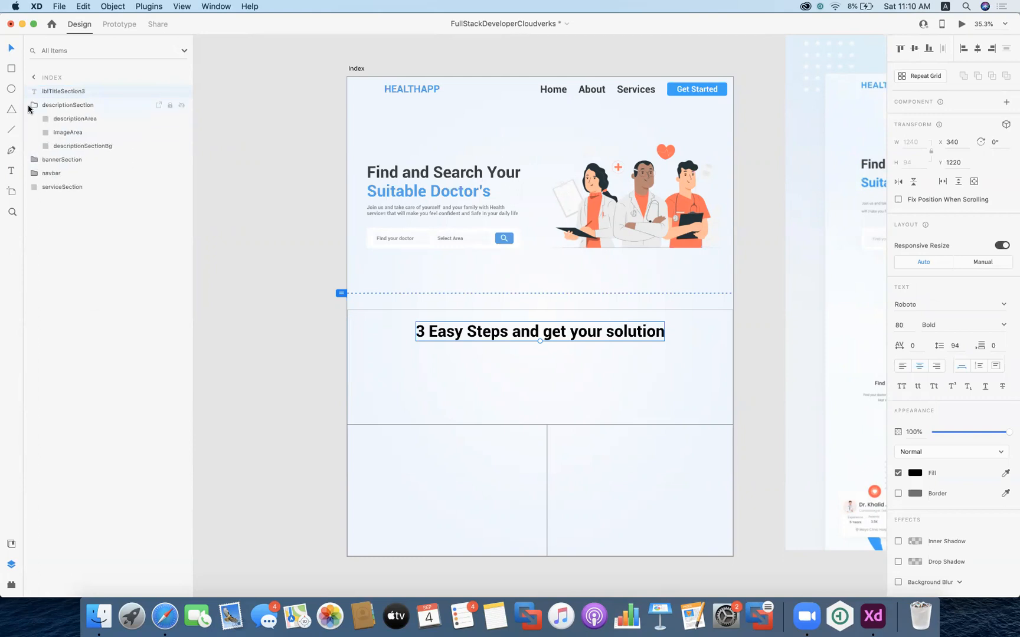
left_click(81, 121)
left_click(67, 134)
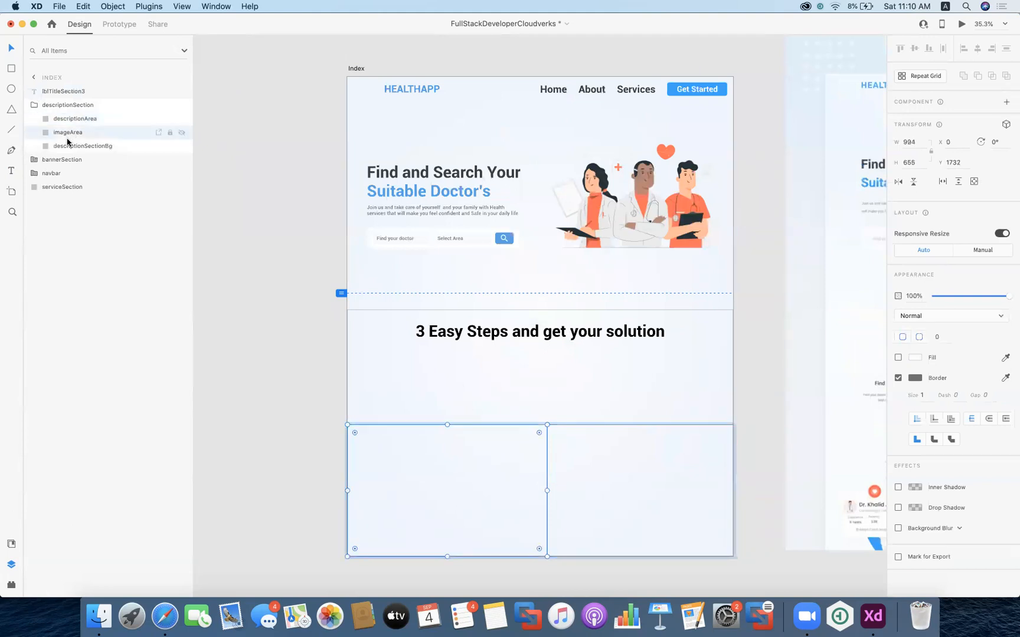
left_click(68, 147)
left_click(64, 106)
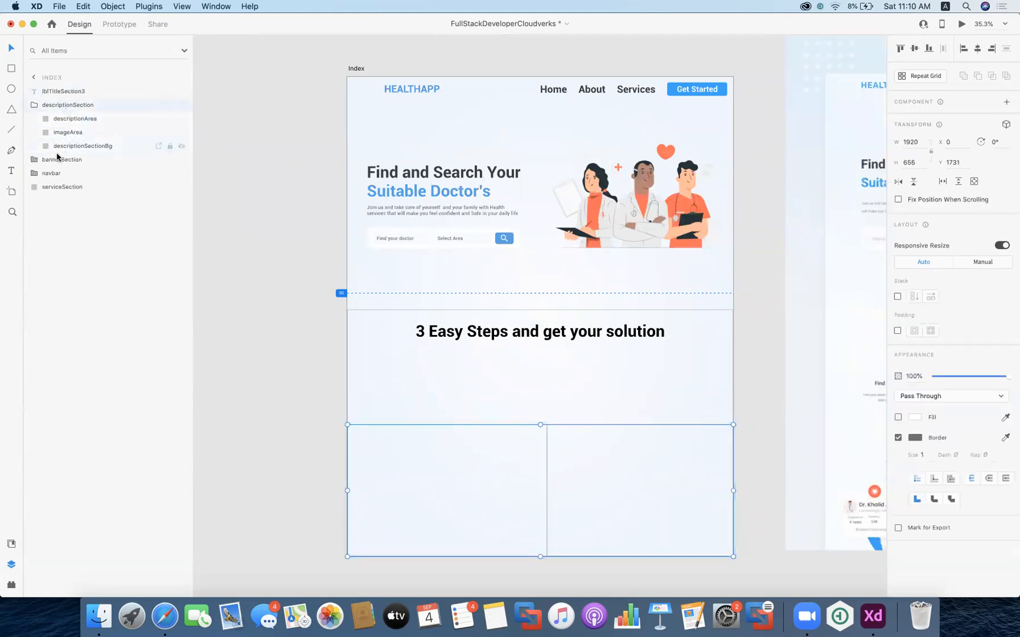
left_click(47, 161)
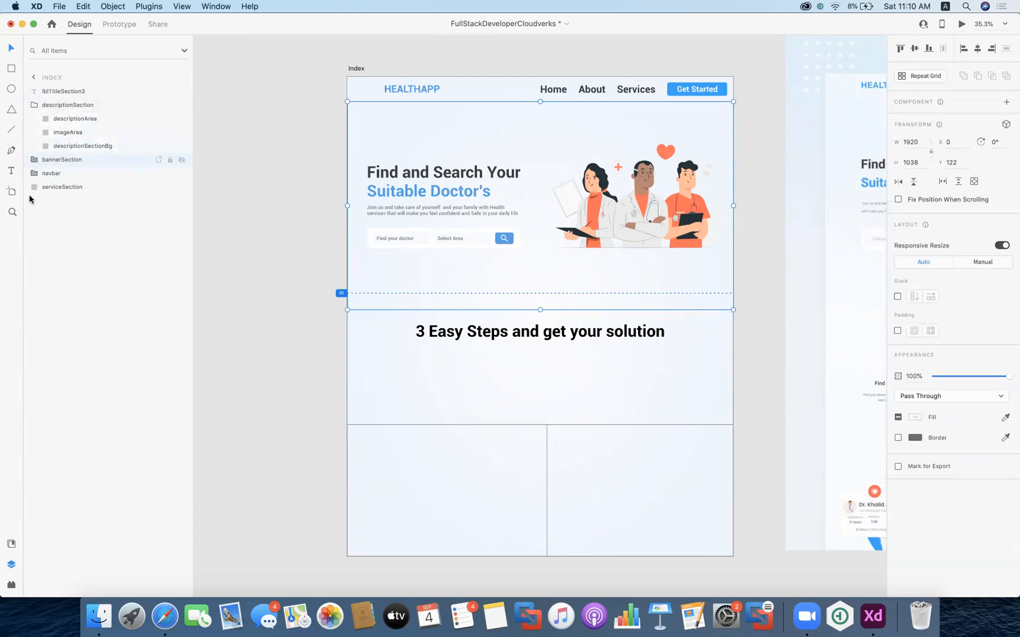
- Group the serviceSection rectangle with the lblTitleSection3 heading and name the group serviceSection
left_click(44, 189)
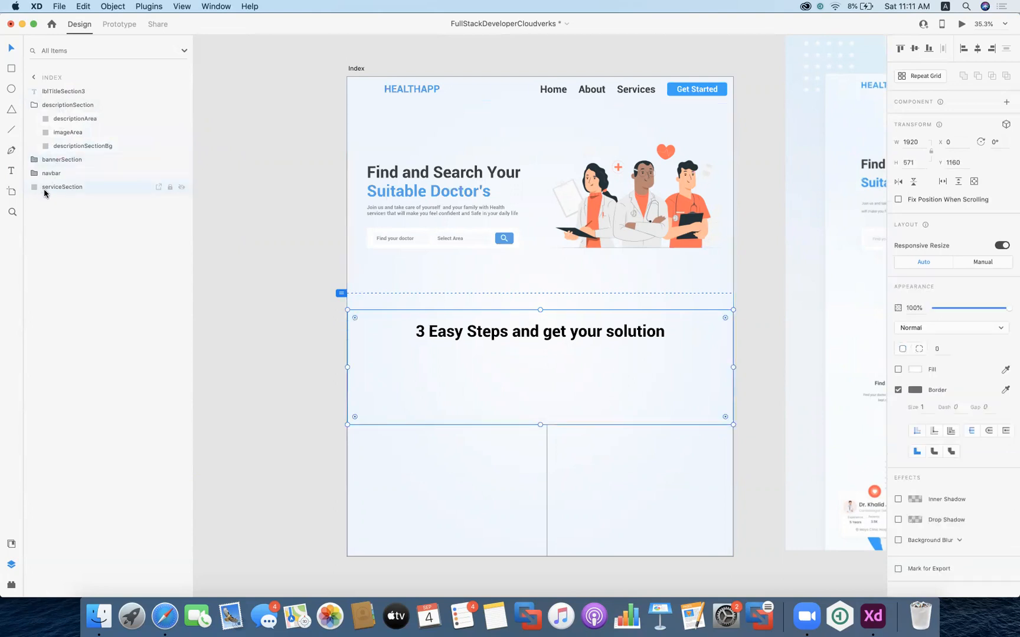
left_click(63, 92, "super")
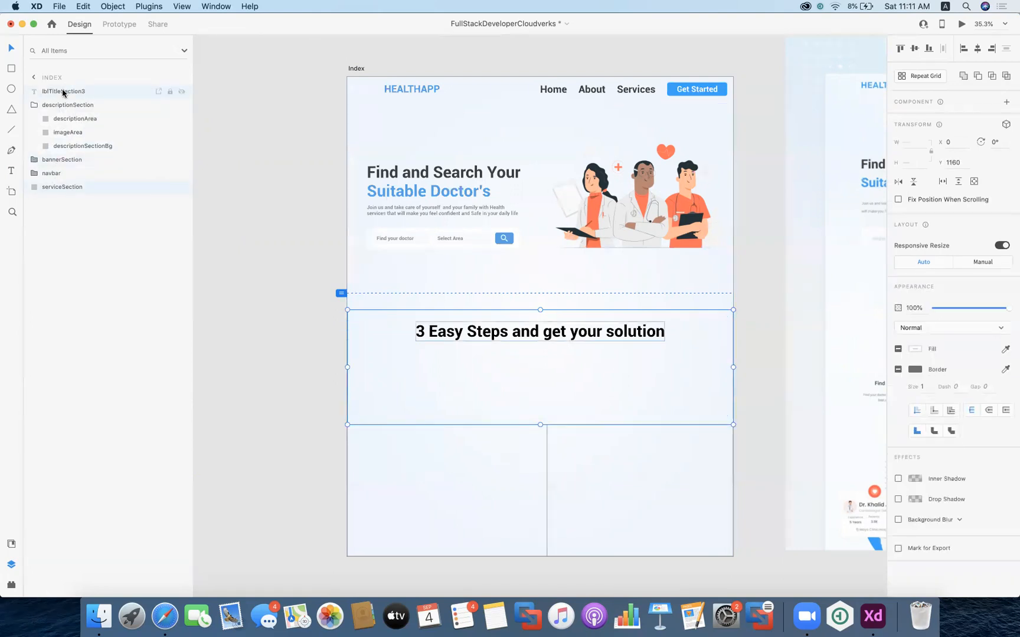
right_click(62, 92)
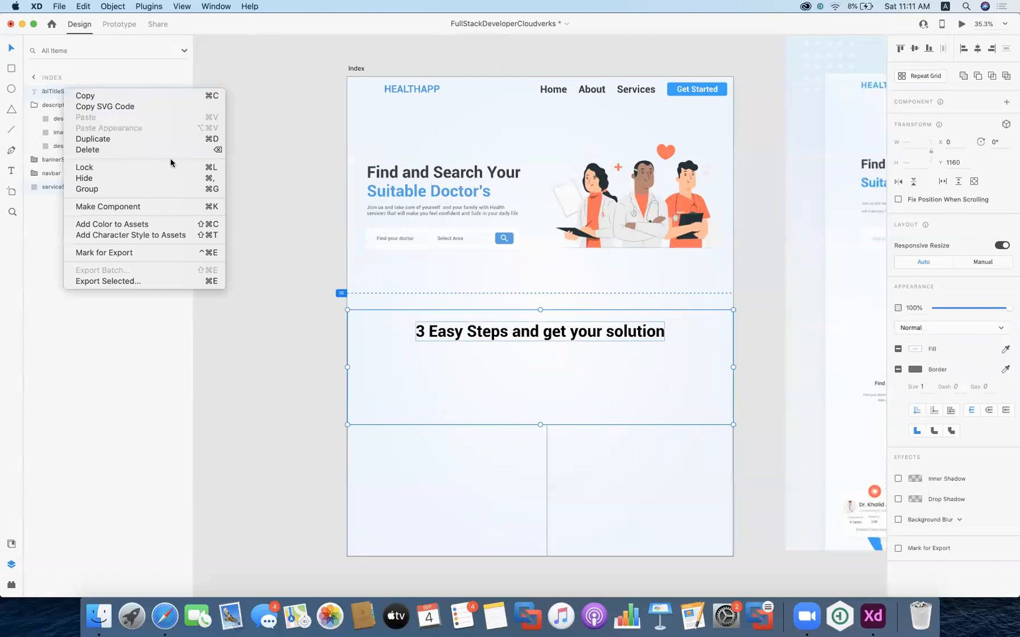
left_click(118, 189)
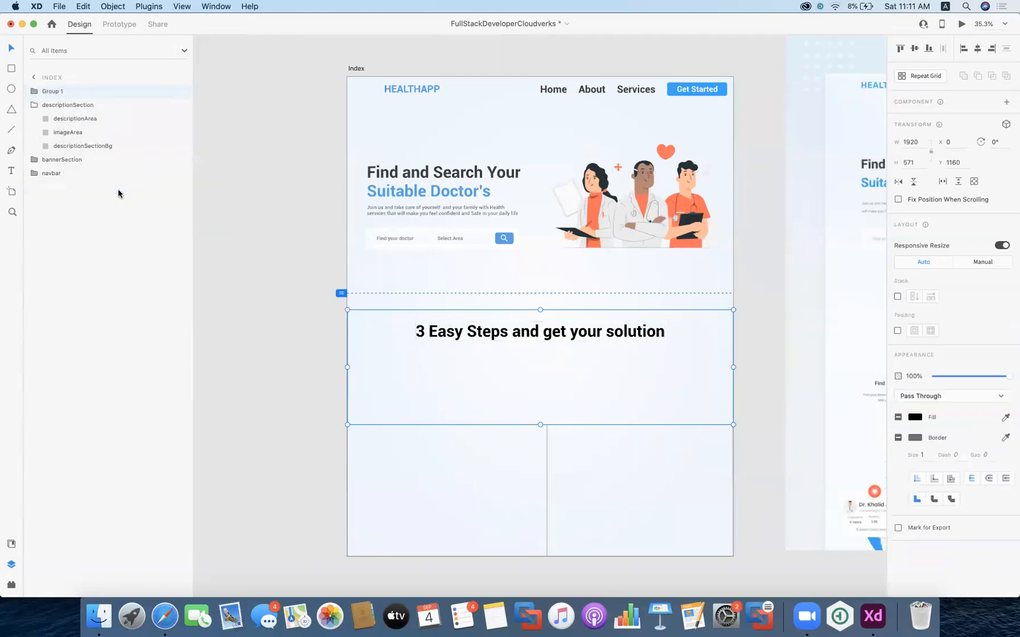
right_click(86, 93)
left_click(132, 159)
type("serviceSection")
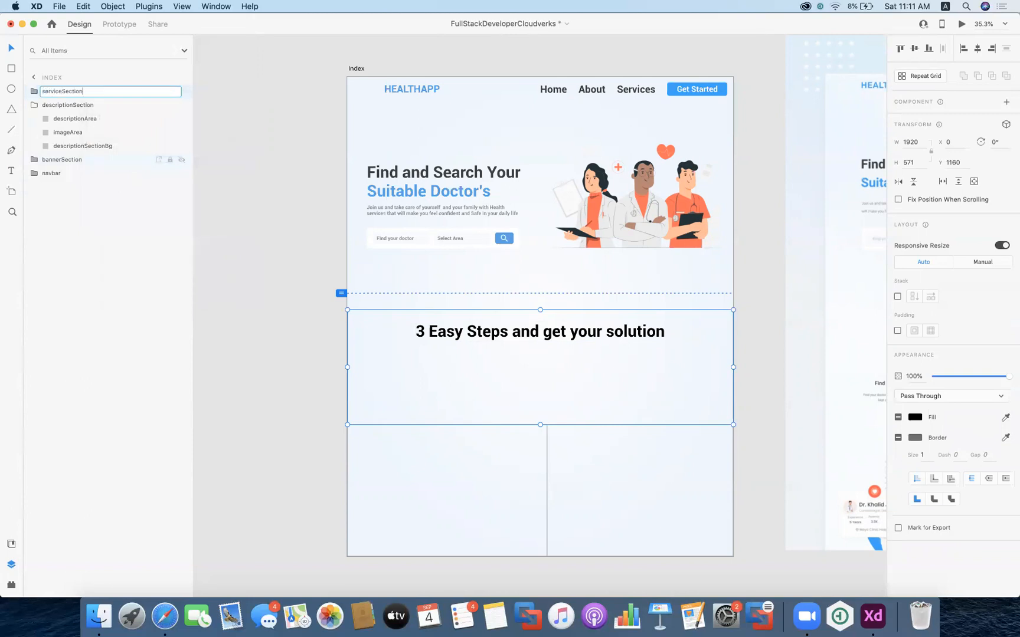
key("Return")
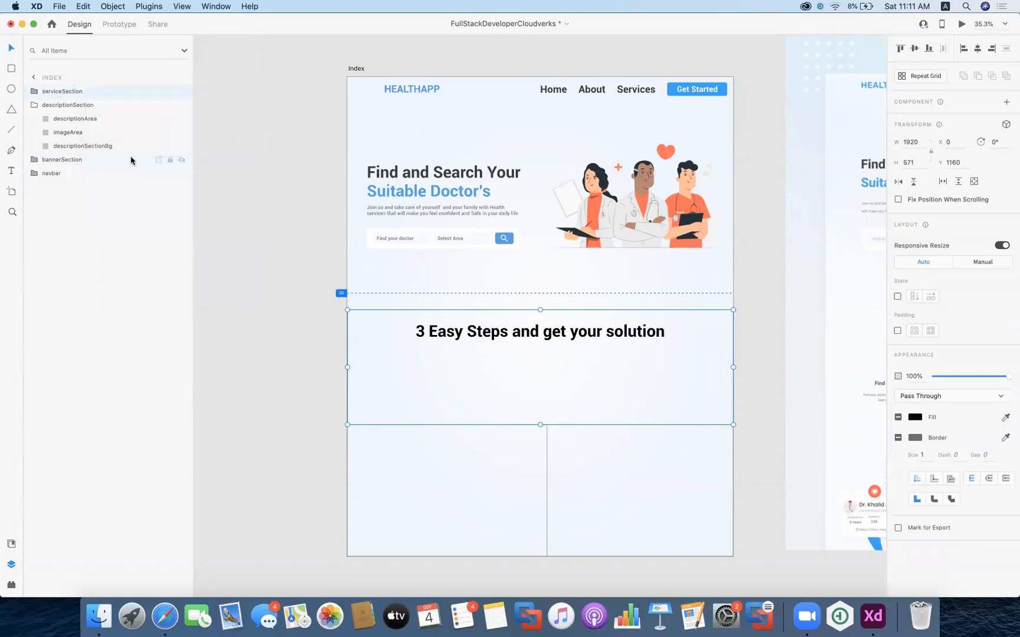
- Rename the rectangle inside the serviceSection group as serviceSectionBg, and select the group's lblTitleSection3 heading
left_click(33, 91)
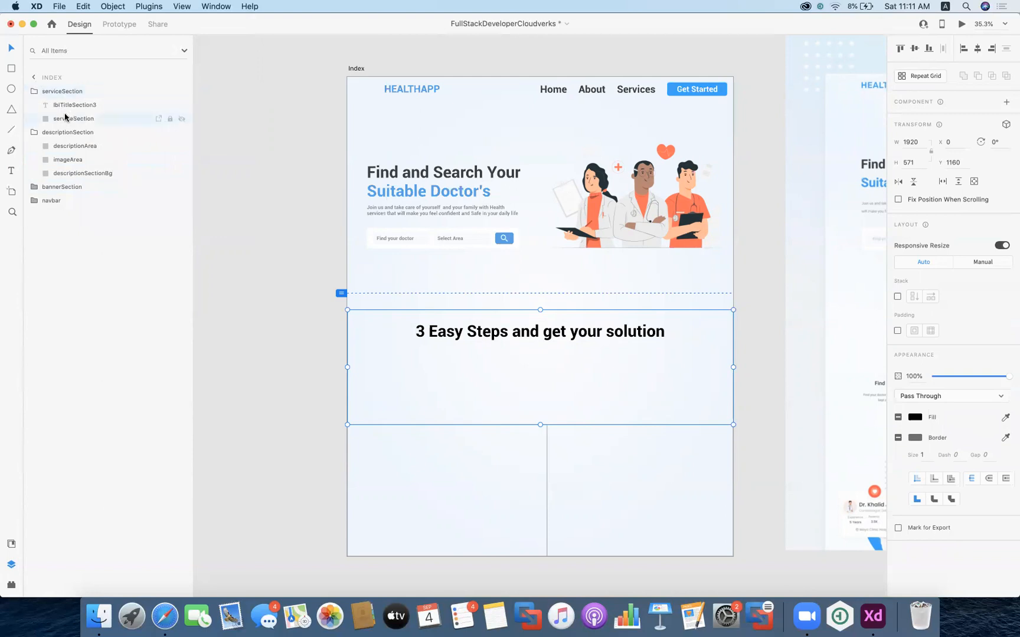
right_click(66, 113)
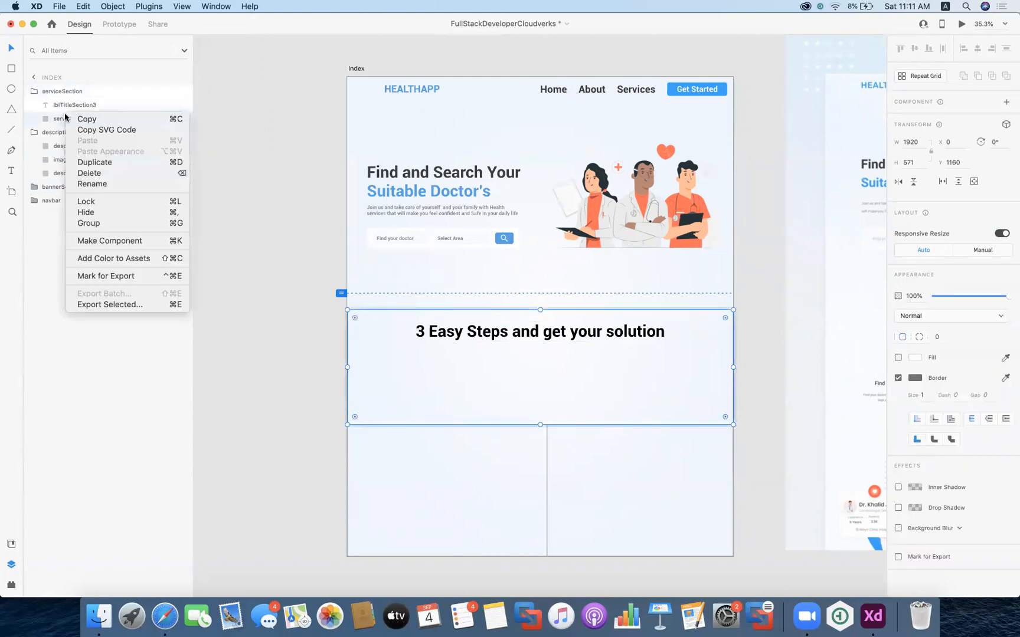
left_click(109, 183)
key("Return")
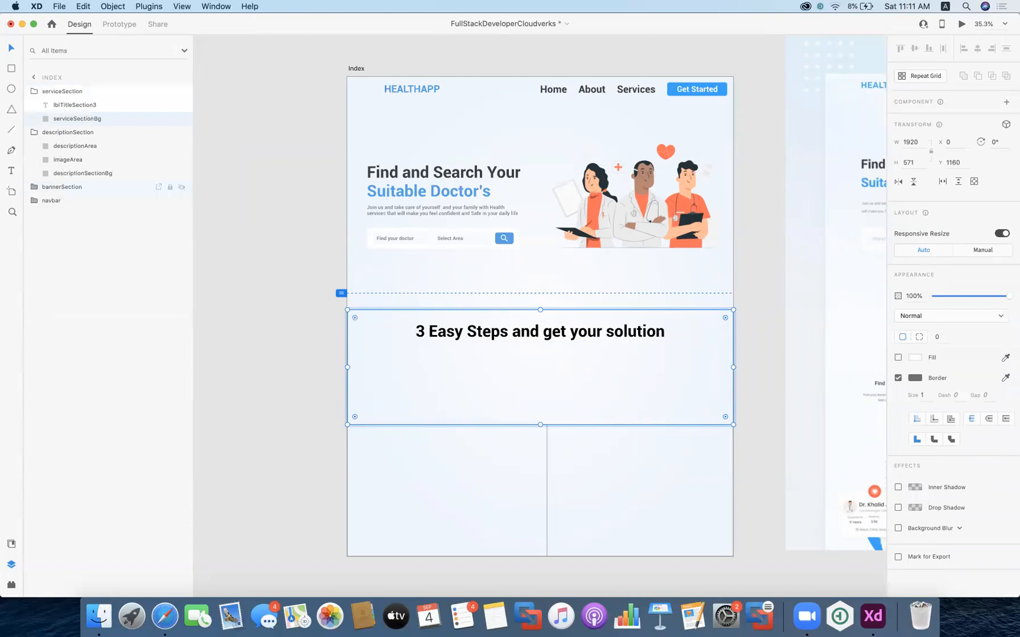
left_click(90, 106)
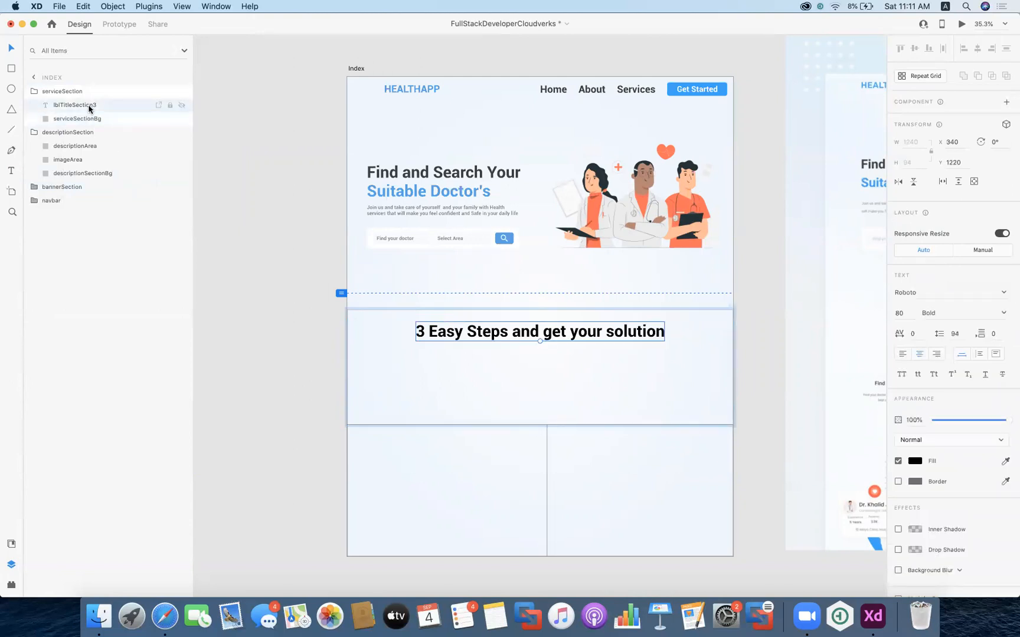
- Draw a circle 136 wide and high below the 3 Easy Steps heading, following the reference design, and move it to about X 200, Y 1378
left_click(252, 334)
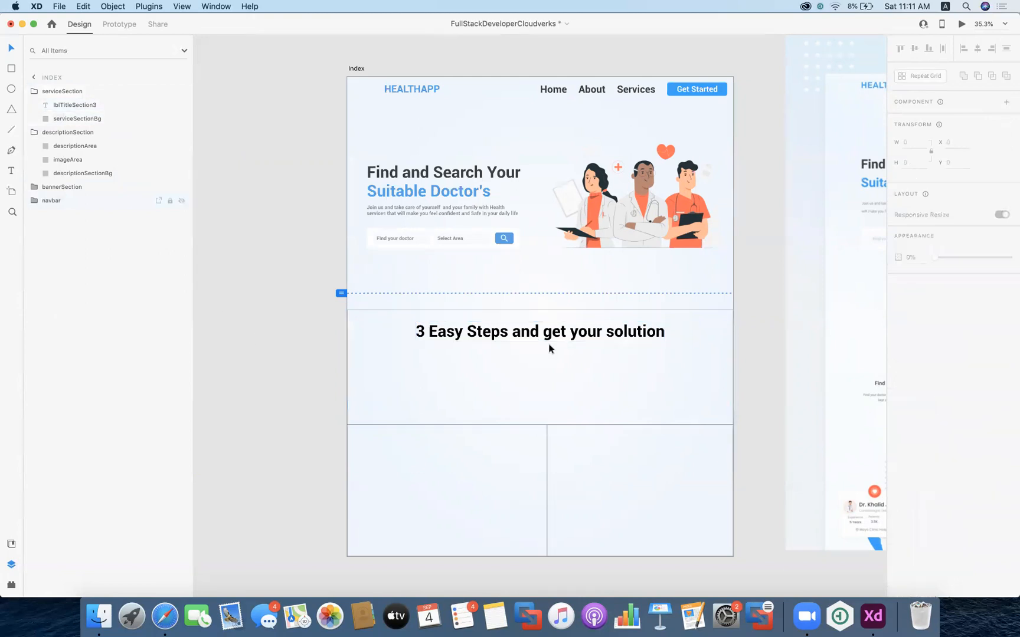
scroll(555, 349, "right", 5)
scroll(555, 345, "right", 5)
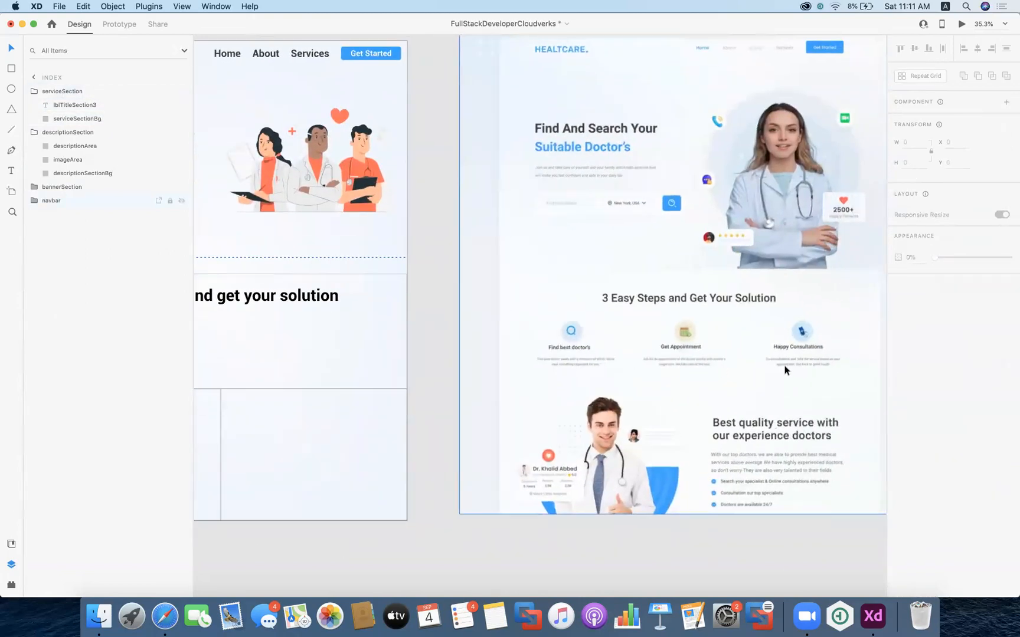
scroll(688, 377, "left", 5)
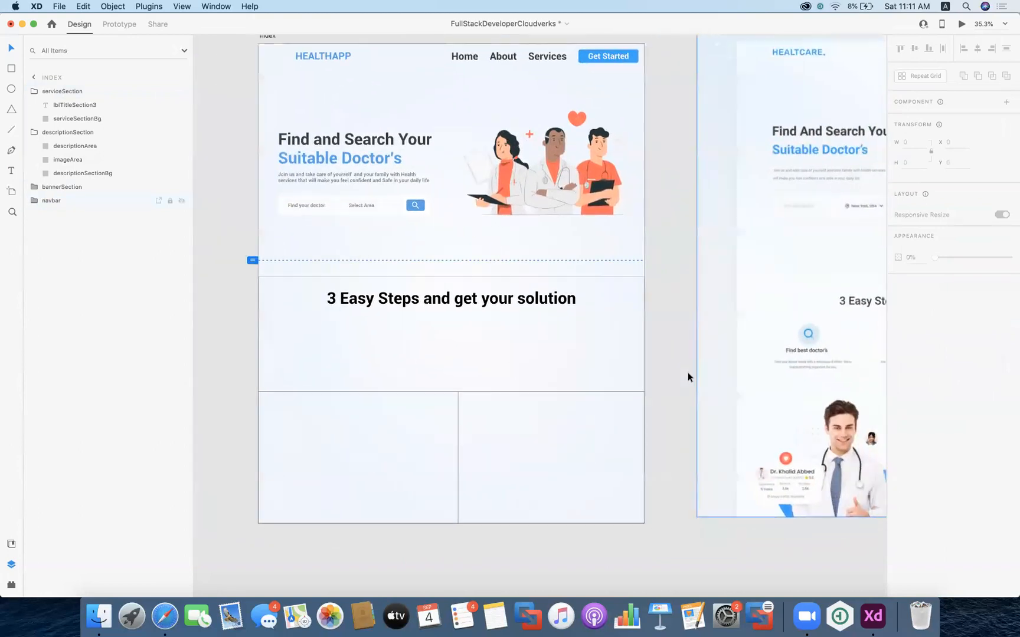
scroll(688, 377, "right", 3)
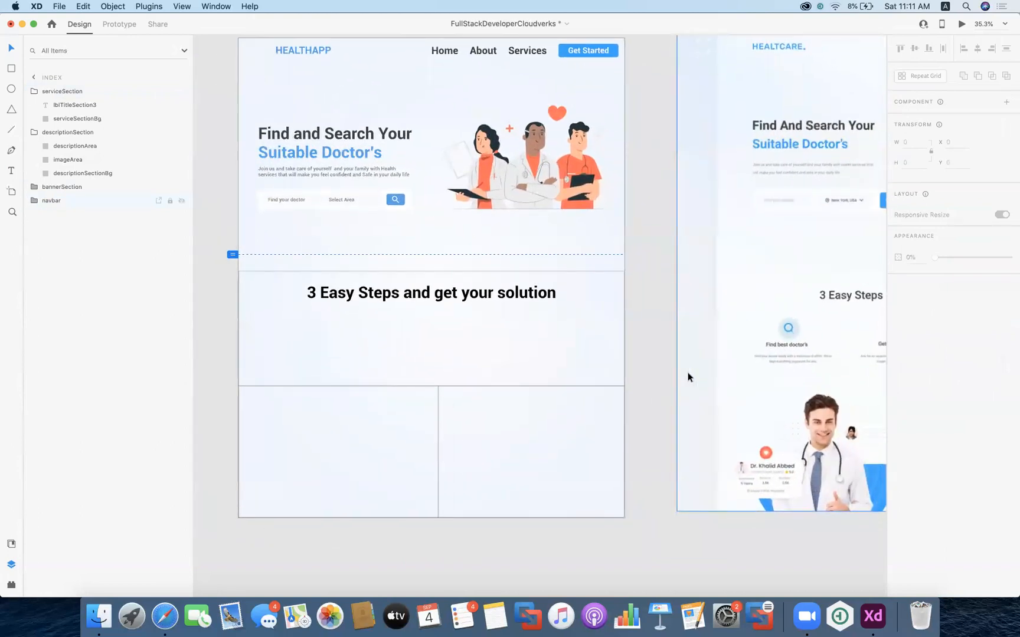
left_click(12, 90)
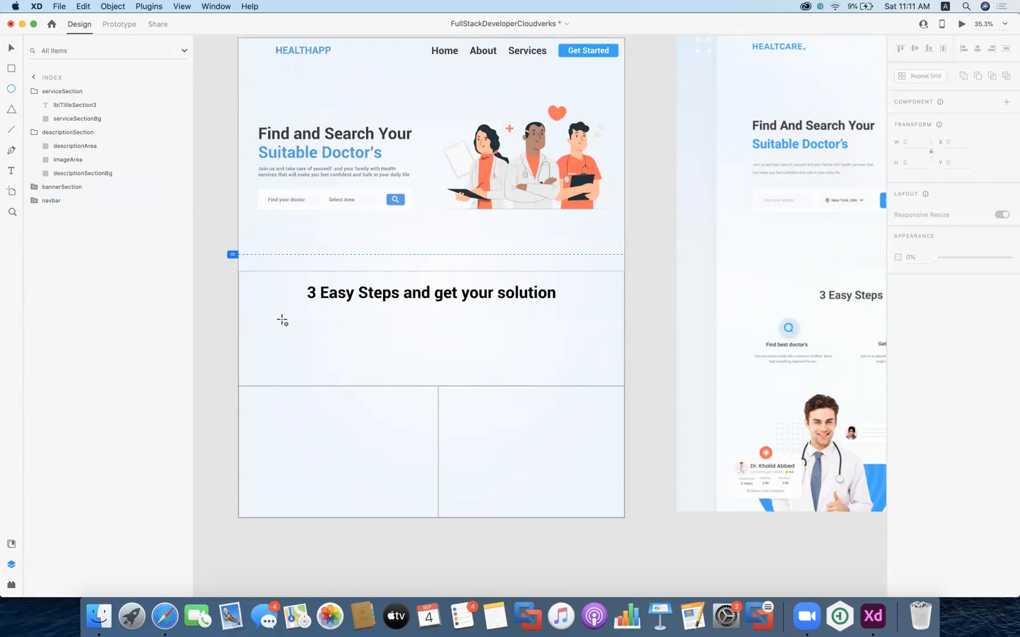
mouse_move(282, 320)
left_mouse_down()
mouse_move(326, 357)
mouse_move(317, 347)
left_mouse_up()
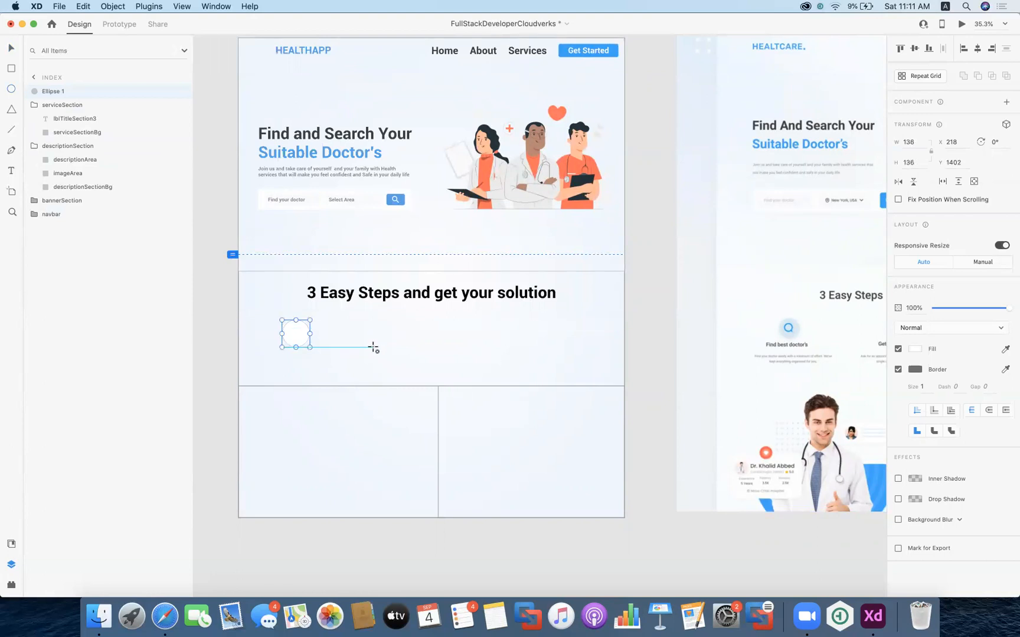
key("v")
mouse_move(295, 334)
left_mouse_down()
mouse_move(312, 334)
mouse_move(250, 330)
mouse_move(291, 333)
left_mouse_up()
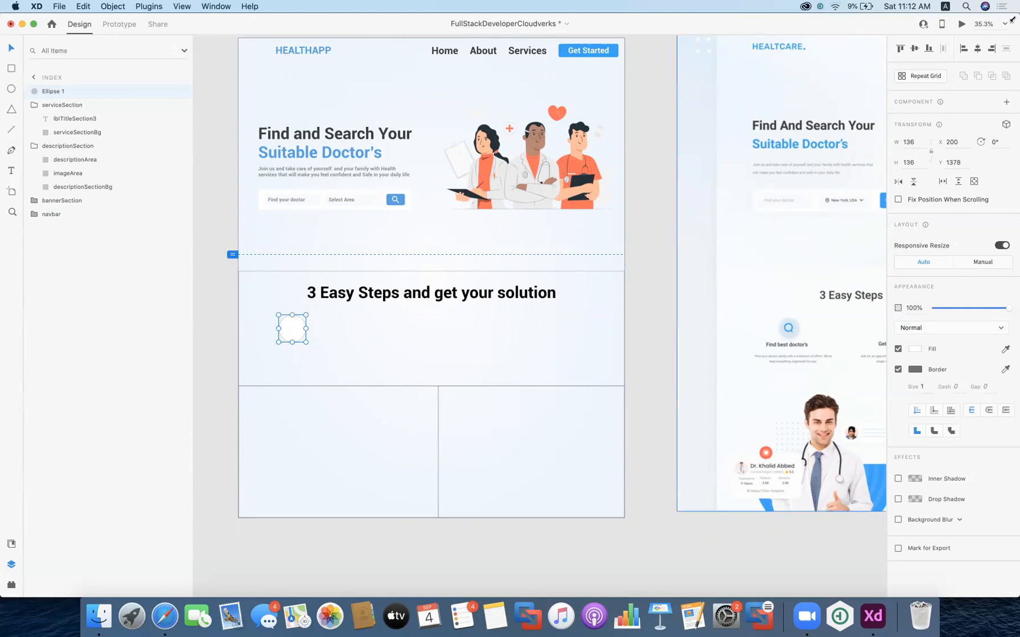
- Switch to Safari and open the Google Fonts icons page, fonts.google.com/icons, in a new tab
left_click(163, 627)
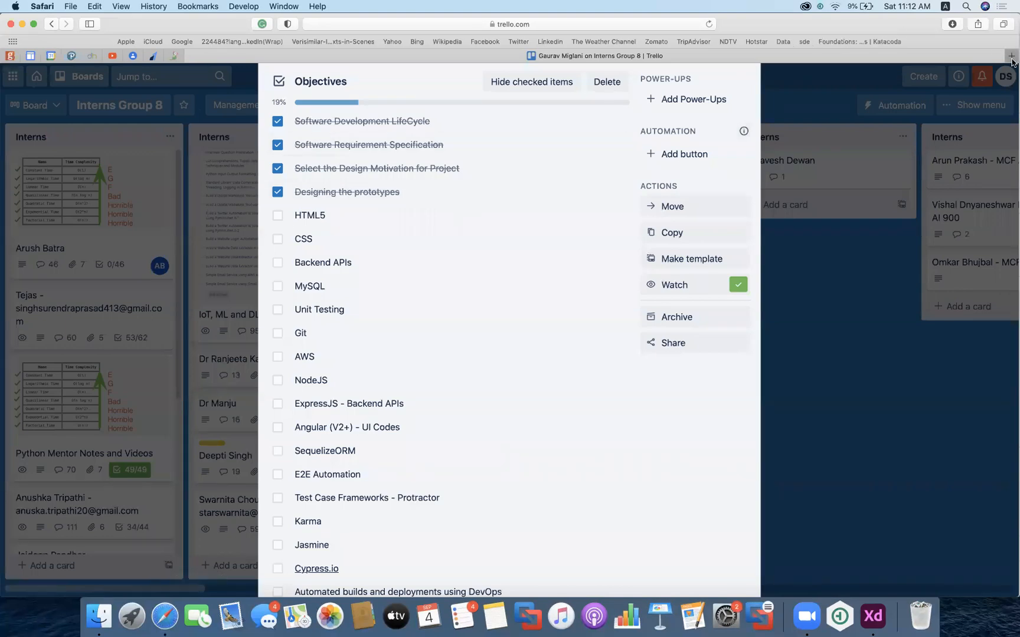
left_click(1011, 55)
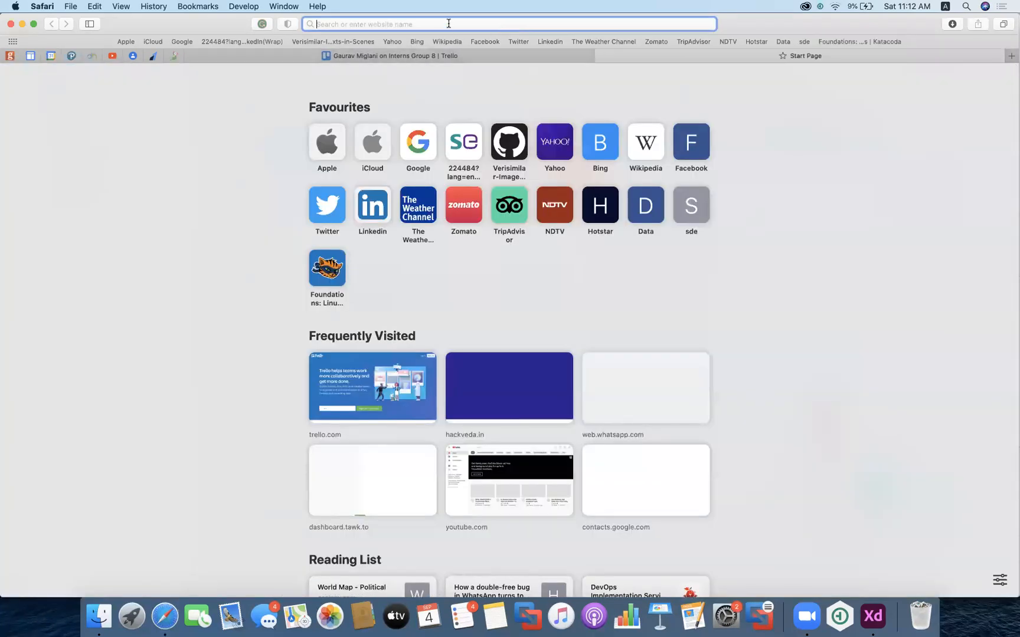
type("fonts.google.com/")
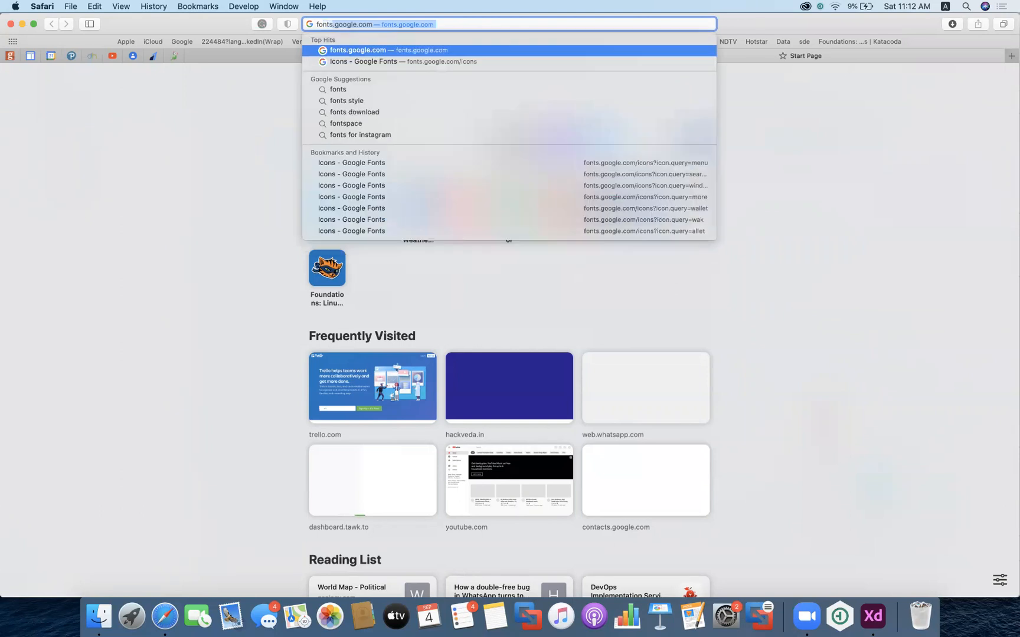
type("icons")
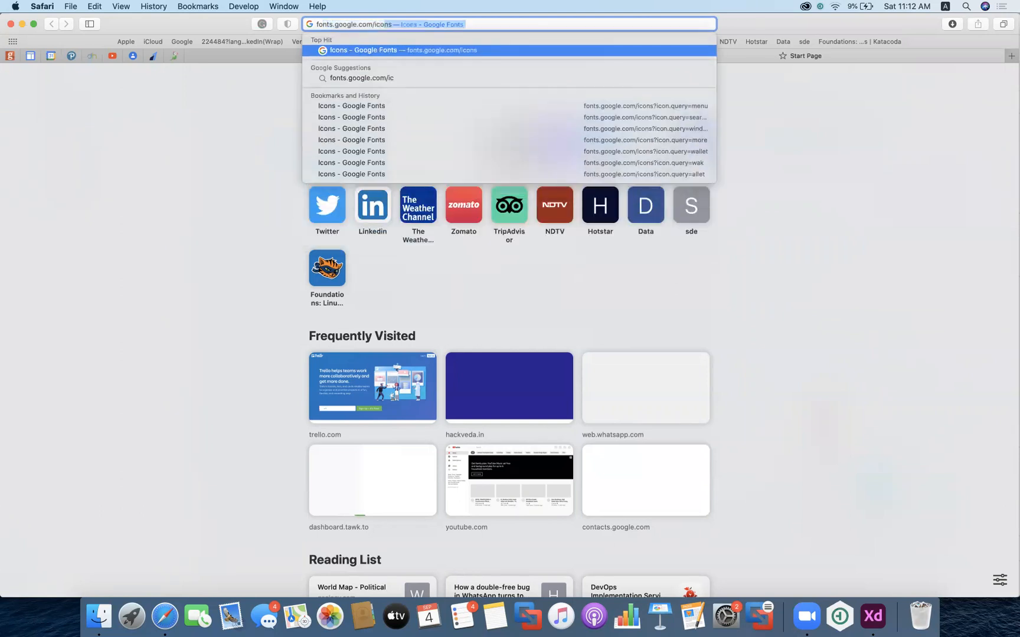
key("Return")
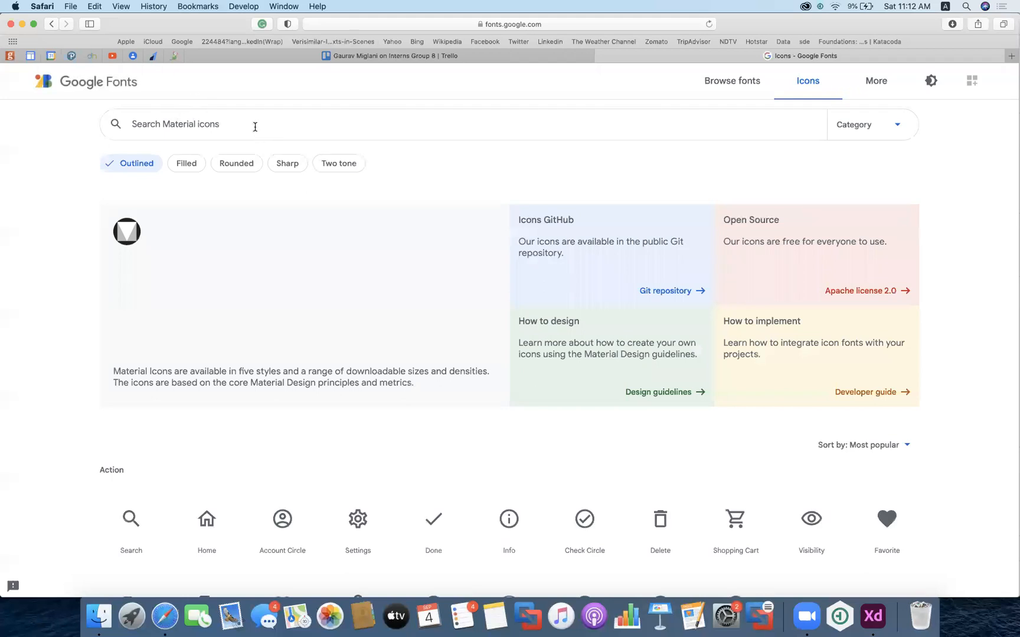
- Search the Material icons for "search" and download the outlined Search icon in white as PNG
left_click(255, 127)
type("search")
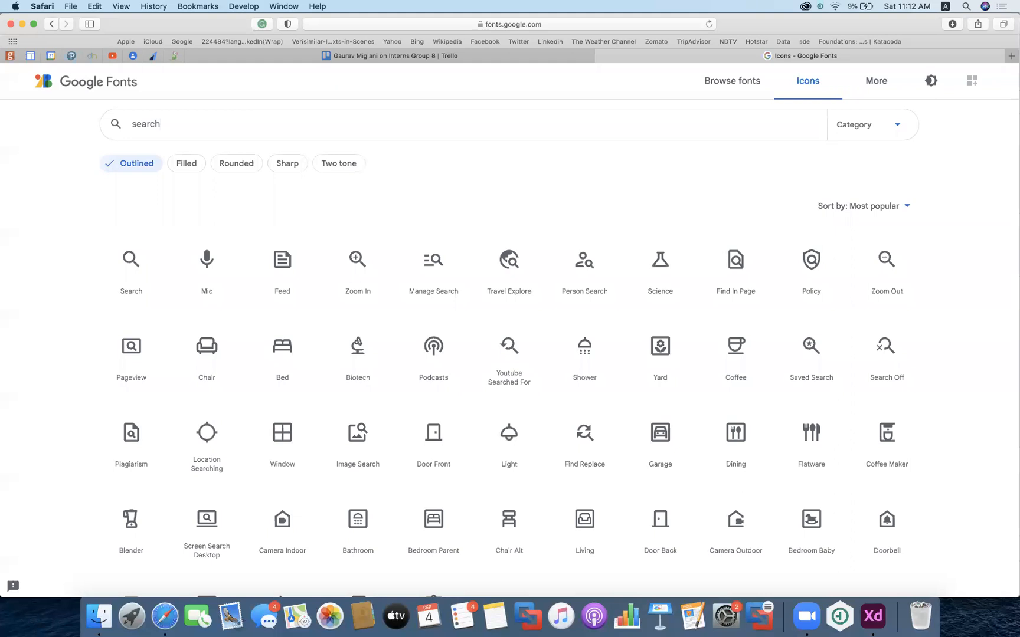
left_click(134, 266)
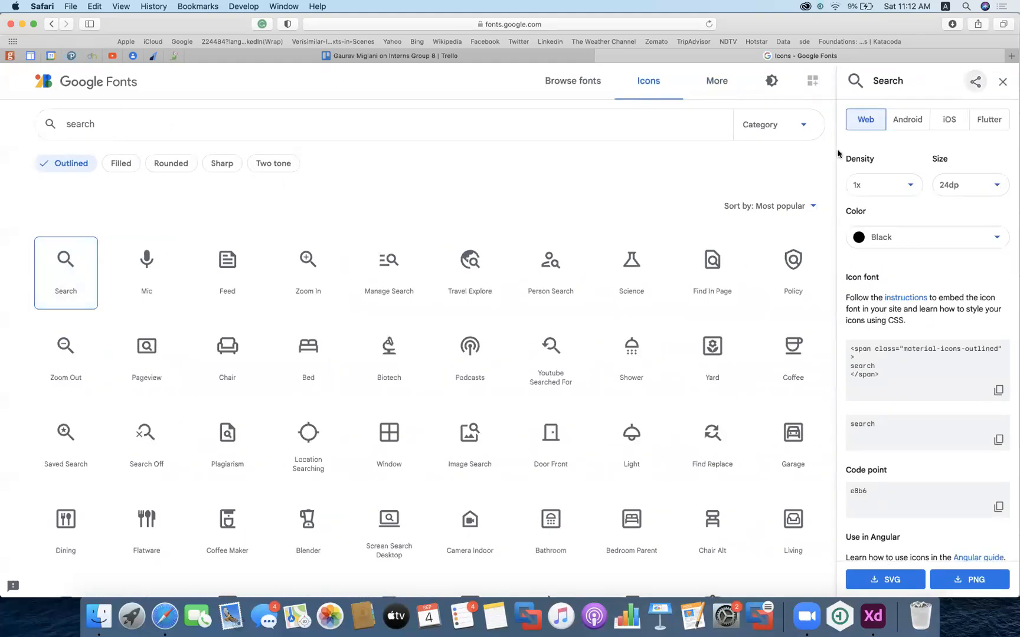
left_click(903, 236)
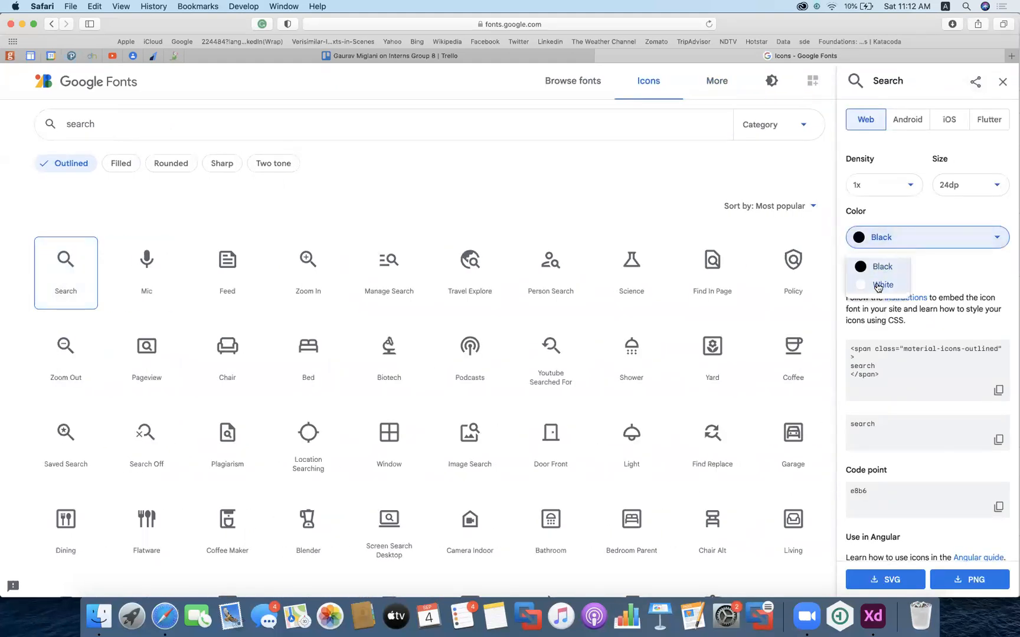
left_click(878, 287)
left_click(962, 578)
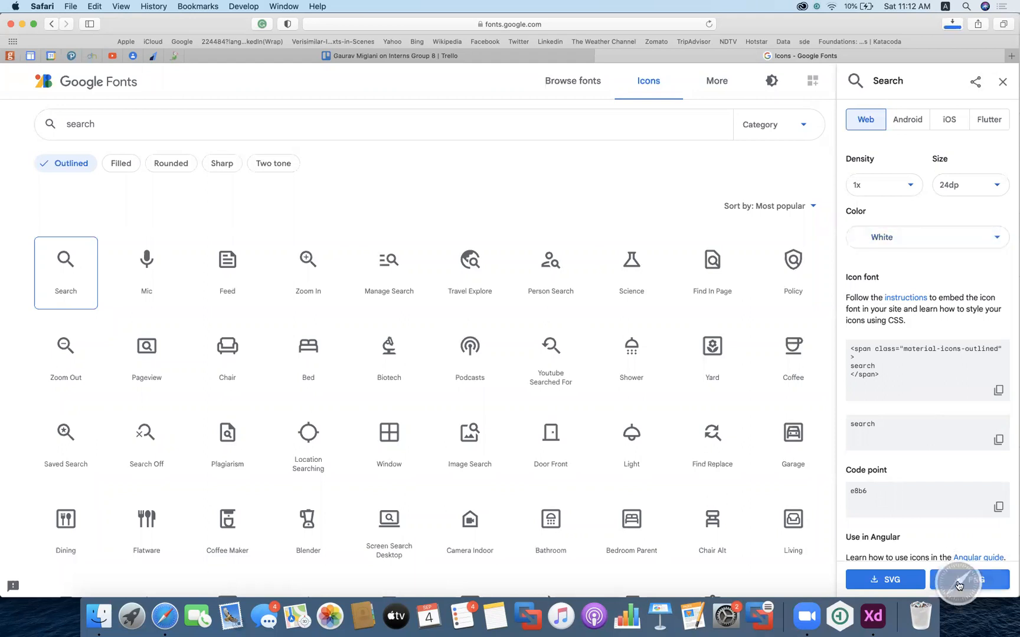
- Search the Material icons for "appointment"
left_click(141, 129)
key("BackSpace")
key("BackSpace")
key("BackSpace")
key("BackSpace")
key("BackSpace")
key("BackSpace")
type("appointment")
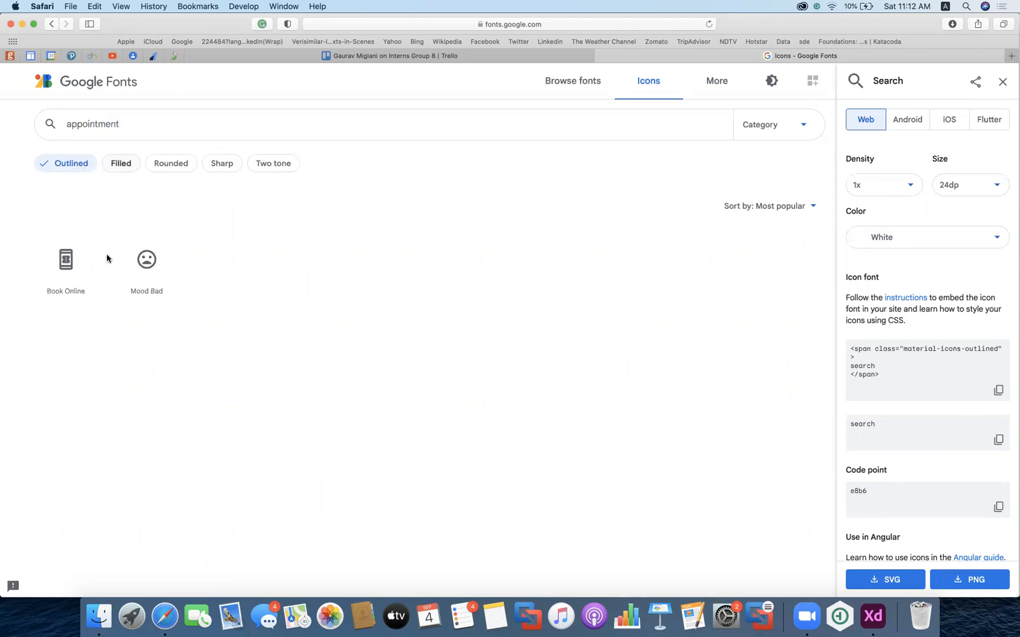
- Search the Material icons for "calendar" and download the outlined Date Range icon in white as PNG
key("cmd+a")
type("calenda")
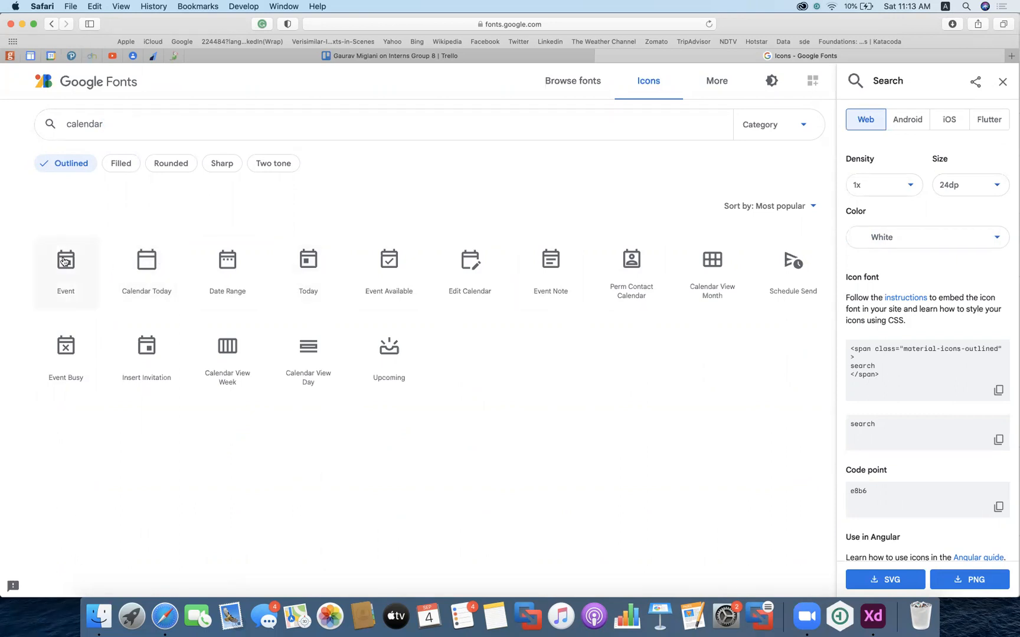
left_click(231, 265)
left_click(922, 238)
left_click(891, 283)
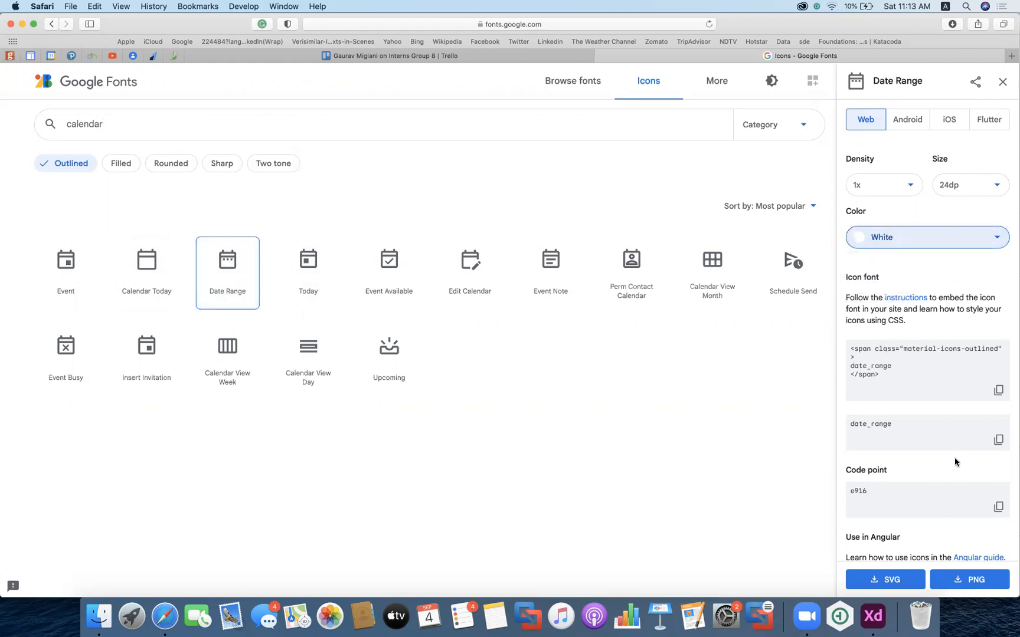
left_click(968, 583)
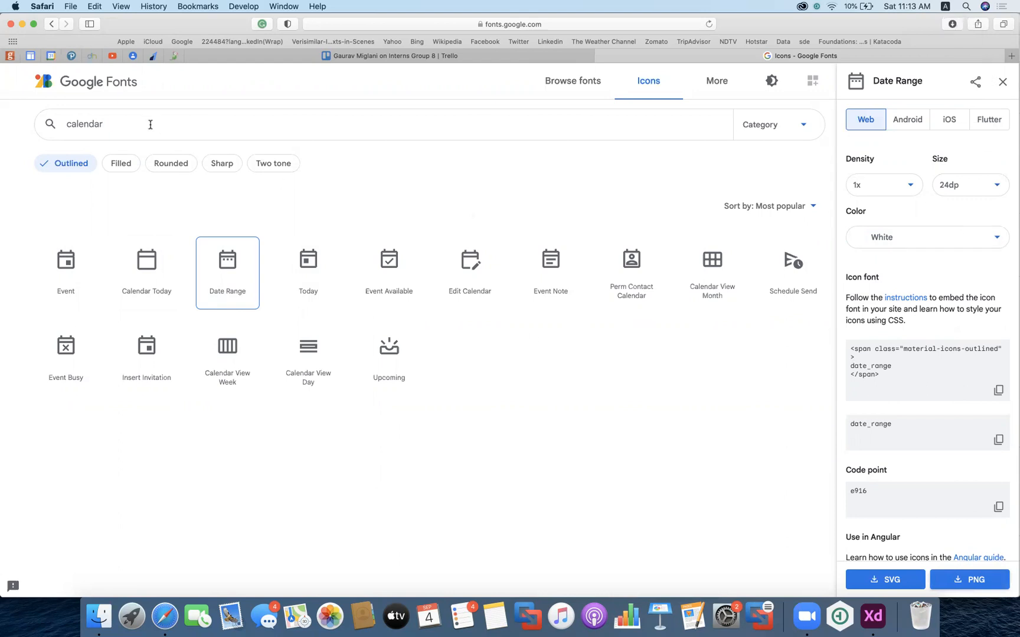
- Try searching the Material icons for "consult" and clear the search
left_click_drag(150, 124, 55, 128)
key("BackSpace")
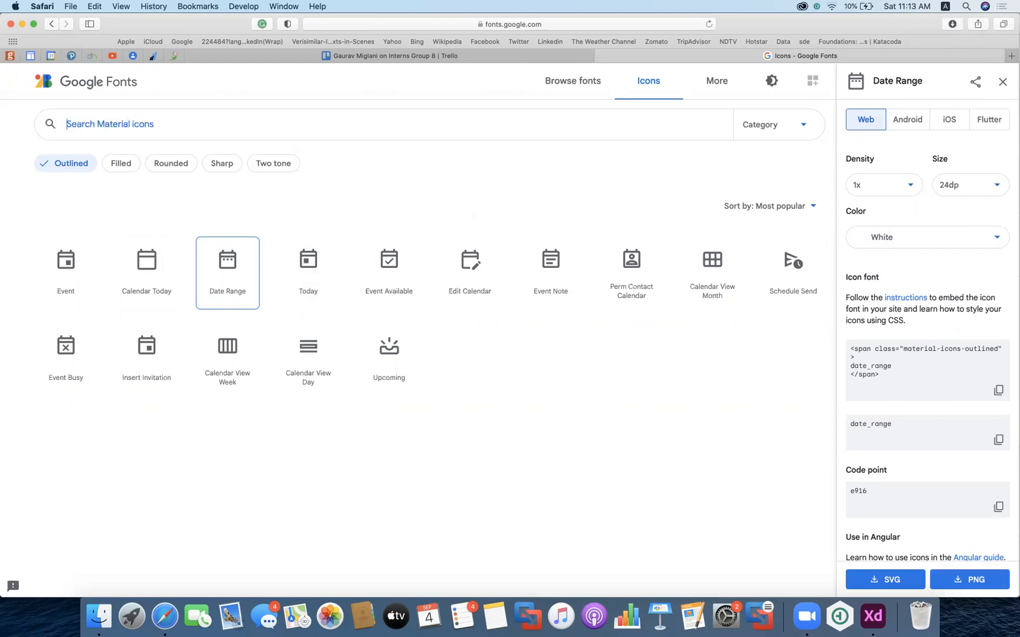
type("consult")
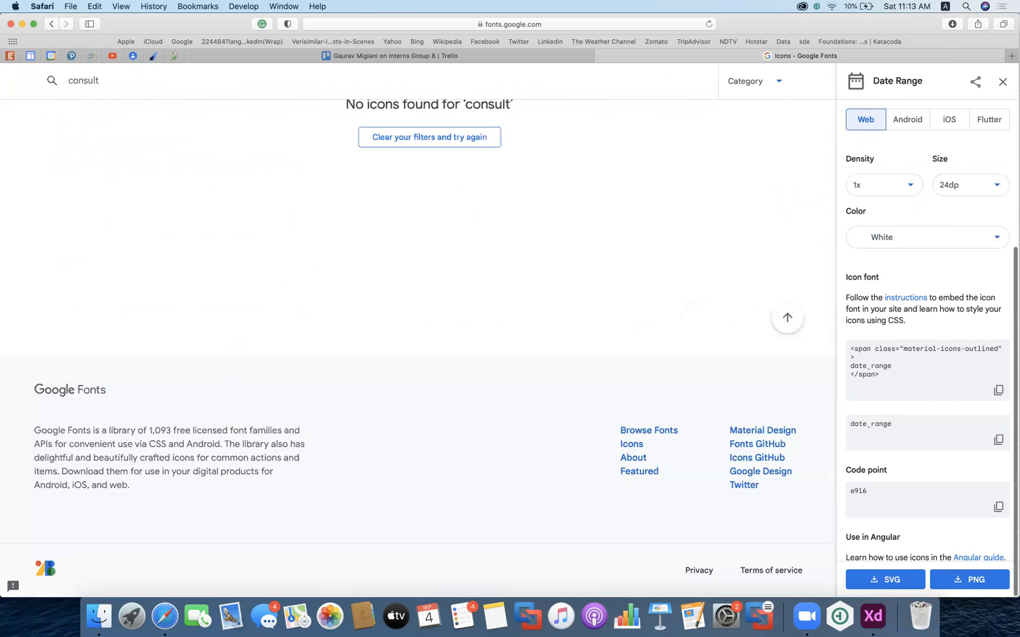
key("BackSpace")
key("BackSpace")
key("BackSpace")
key("BackSpace")
key("BackSpace")
key("BackSpace")
key("BackSpace")
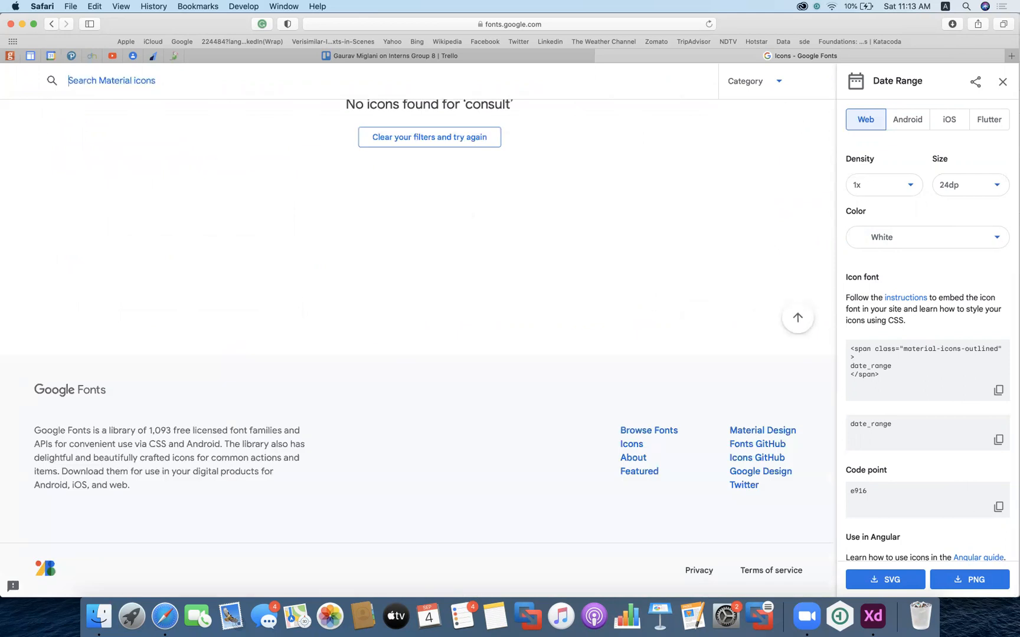
- Search the Material icons for "call" and download the outlined Contact Phone icon in white as PNG
type("call")
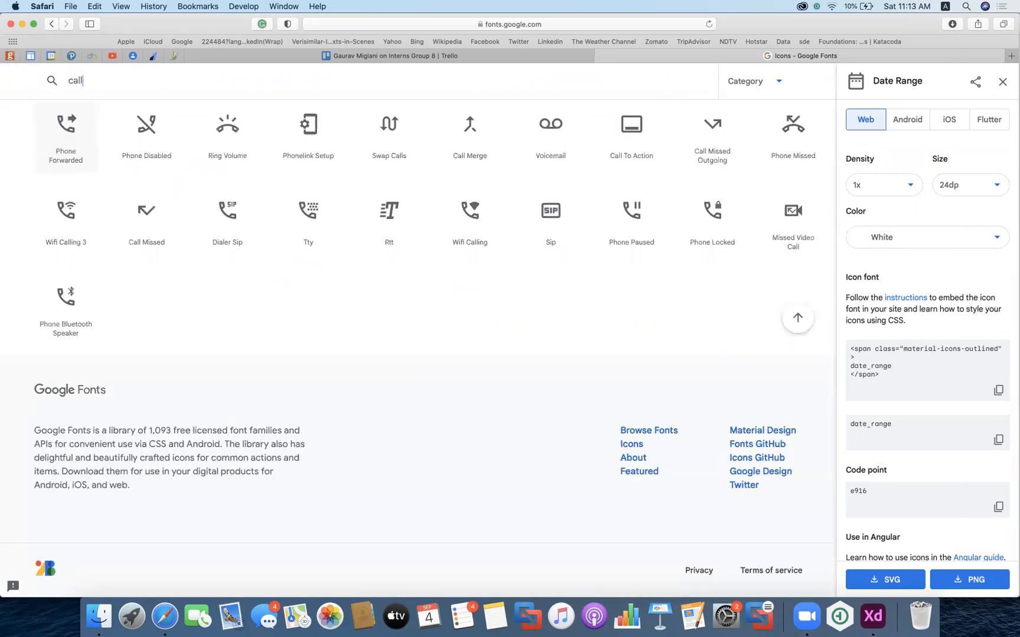
scroll(221, 256, "up", 2)
scroll(221, 256, "up", 3)
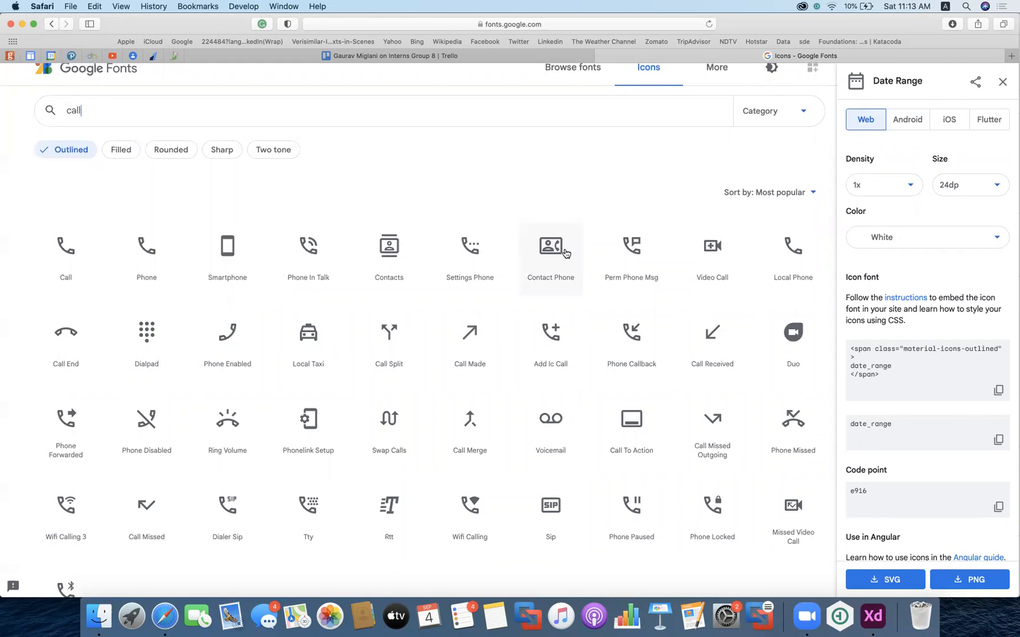
left_click(552, 249)
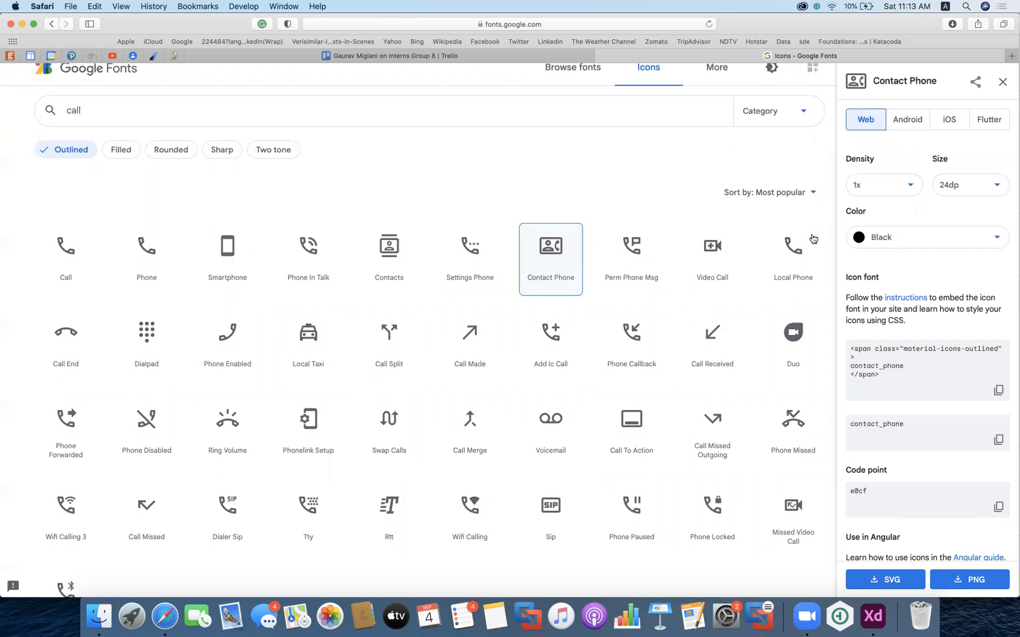
left_click(867, 238)
left_click(865, 288)
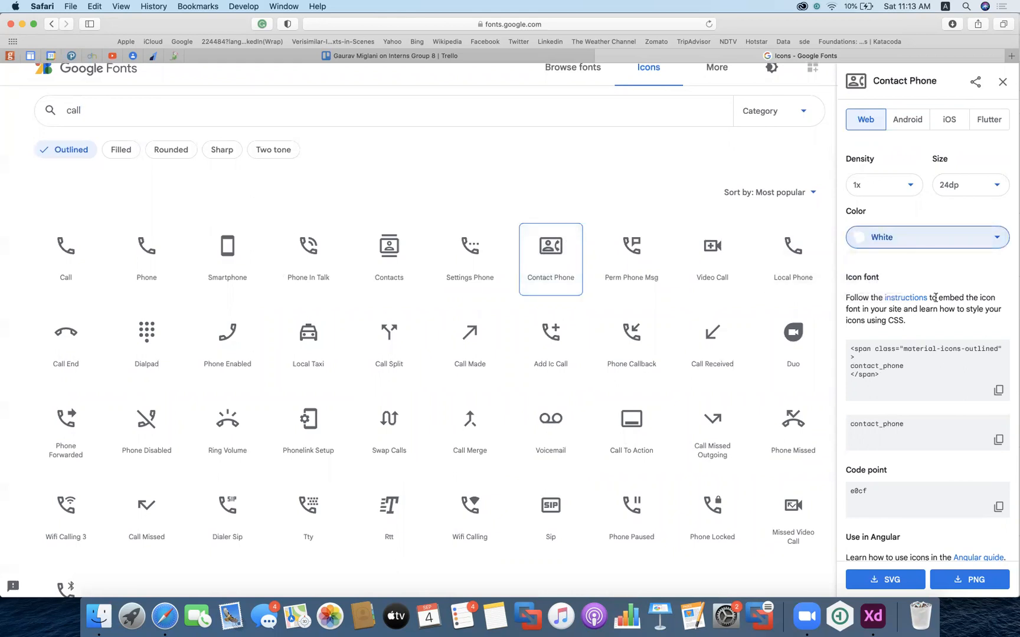
scroll(935, 298, "down", 3)
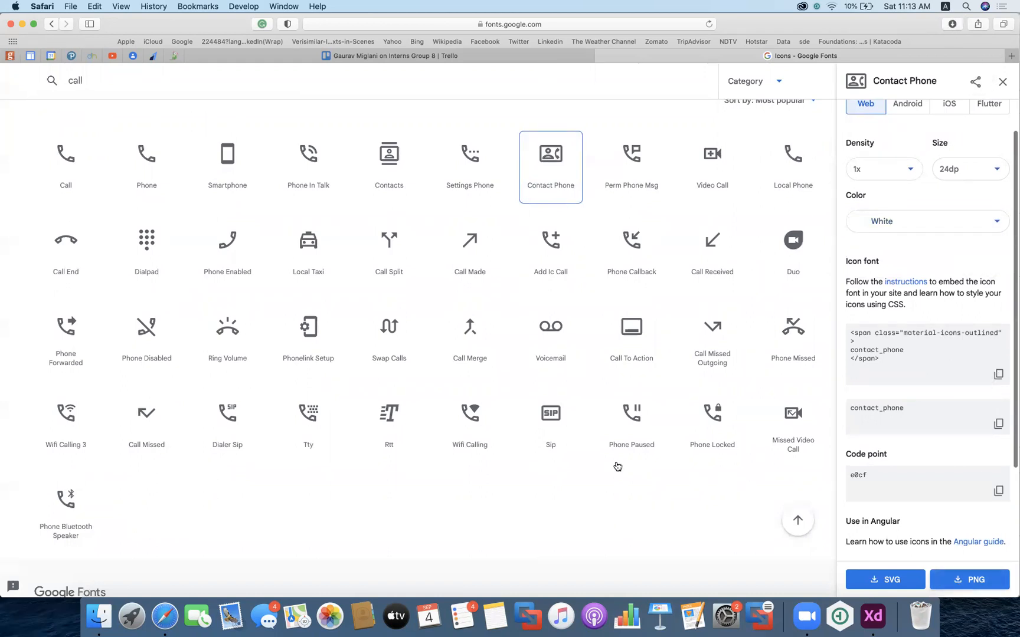
- Show the downloaded white-24dp-3.zip archive in Finder and enlarge the Downloads window
left_click(952, 25)
left_click(999, 72)
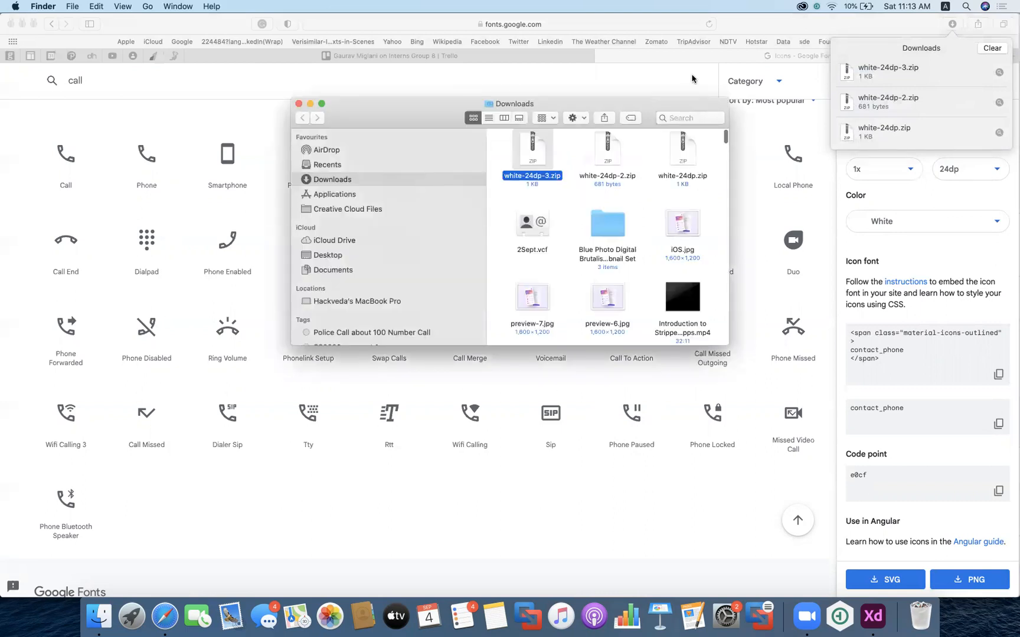
double_click(667, 102)
left_click(708, 105)
- Copy white-24dp.zip, white-24dp-2.zip and white-24dp-3.zip from Downloads into the FullStackDeveloperCloudverks folder
left_click_drag(708, 105, 517, 76)
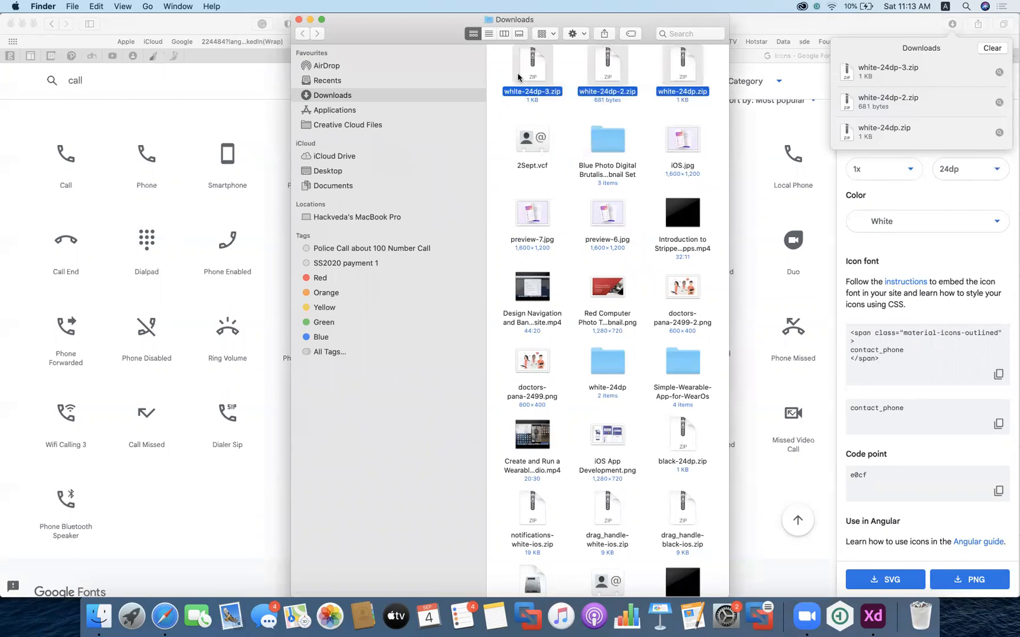
left_click(684, 32)
scroll(629, 305, "down", 6)
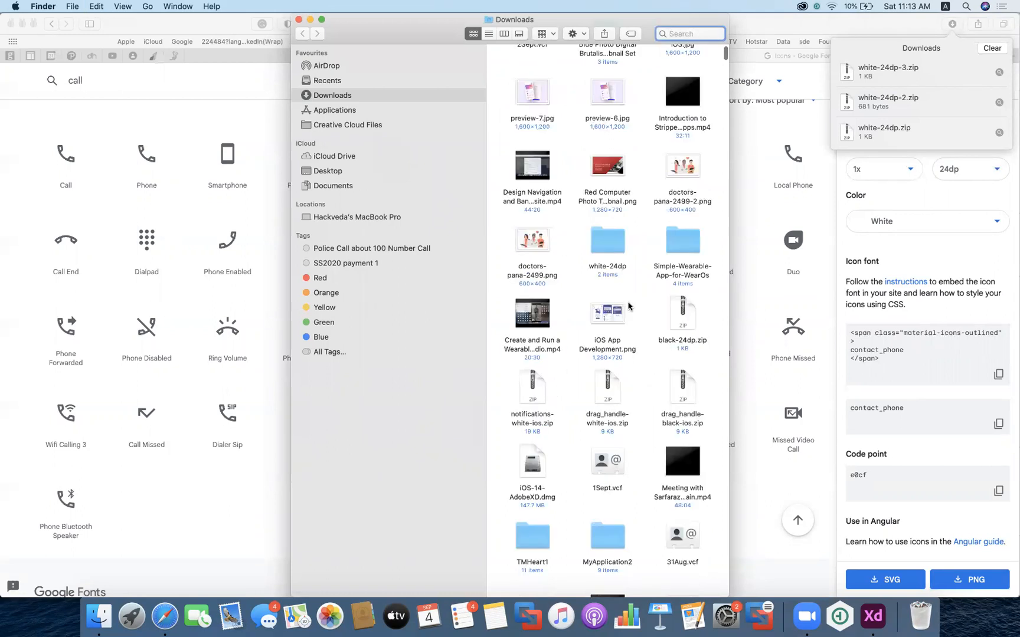
scroll(629, 305, "down", 5)
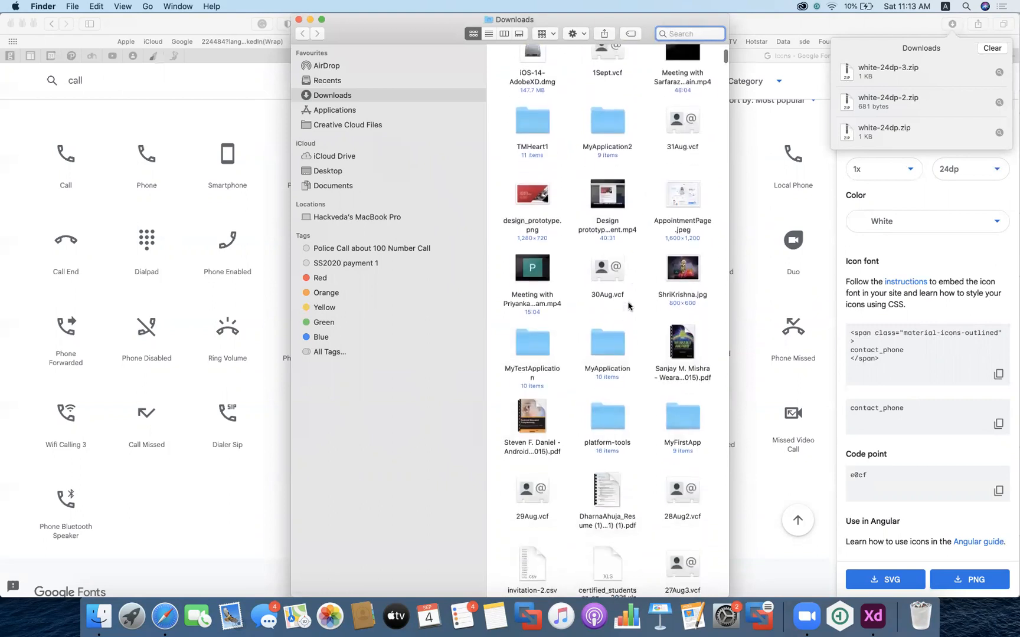
scroll(629, 305, "down", 7)
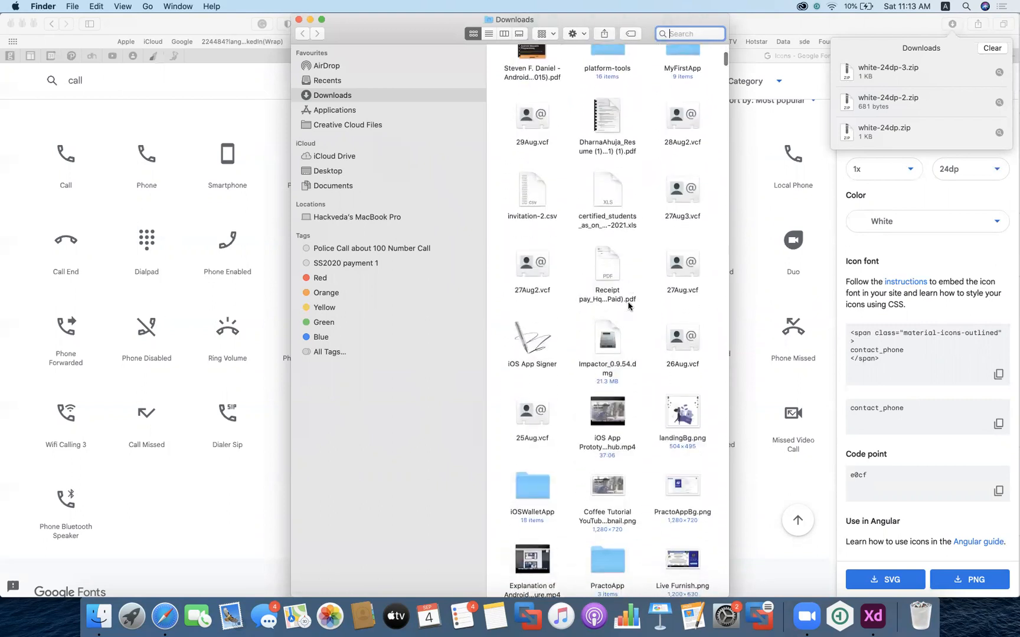
scroll(629, 306, "down", 5)
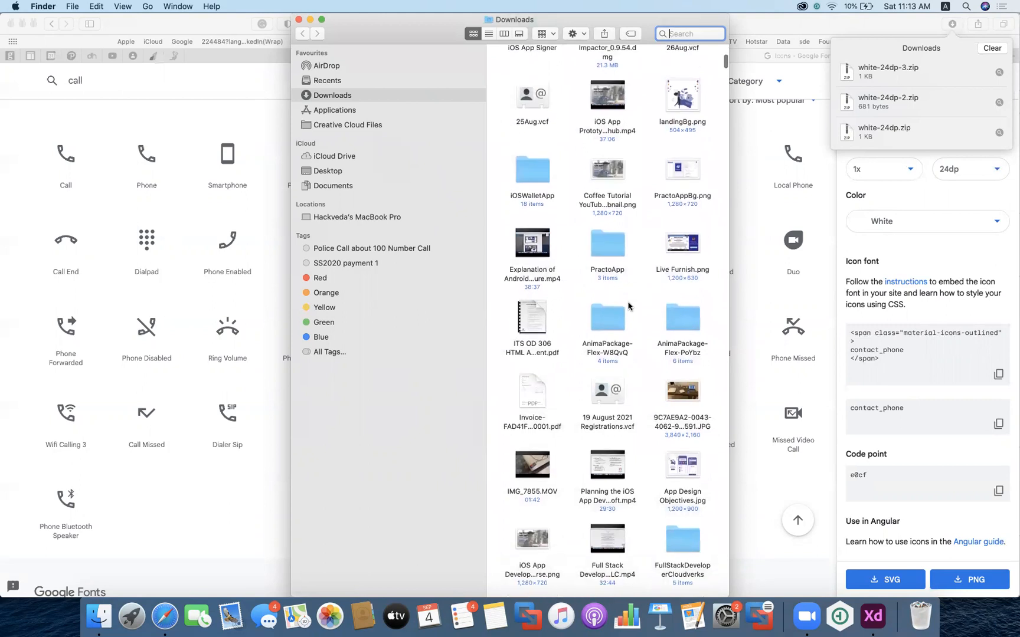
double_click(683, 425)
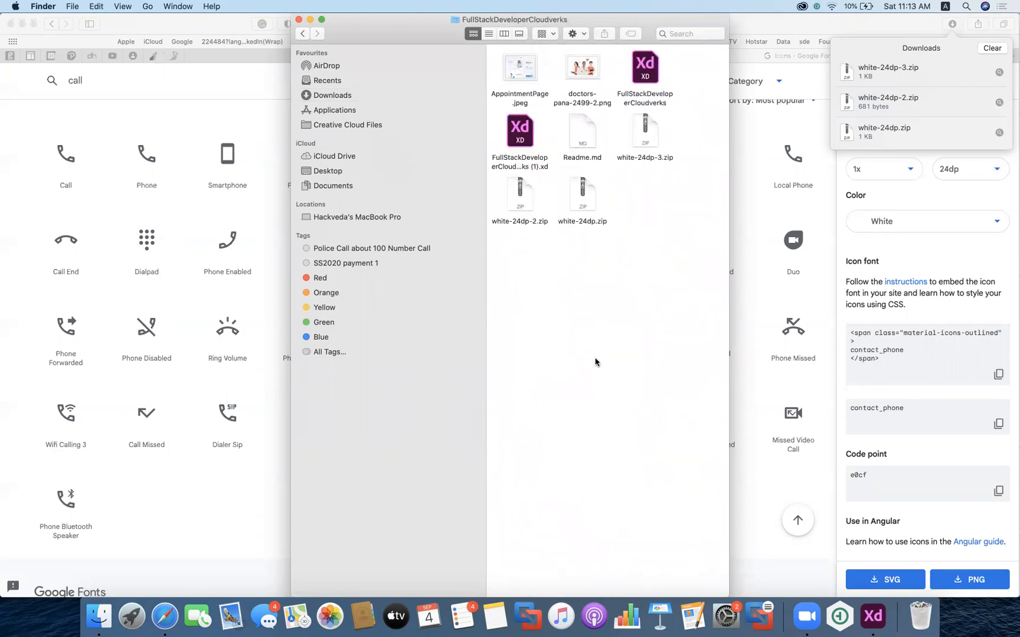
- Extract white-24dp-3.zip, white-24dp-2.zip and white-24dp.zip in the FullStackDeveloperCloudverks folder and arrange the extracted folders in the window
double_click(646, 138)
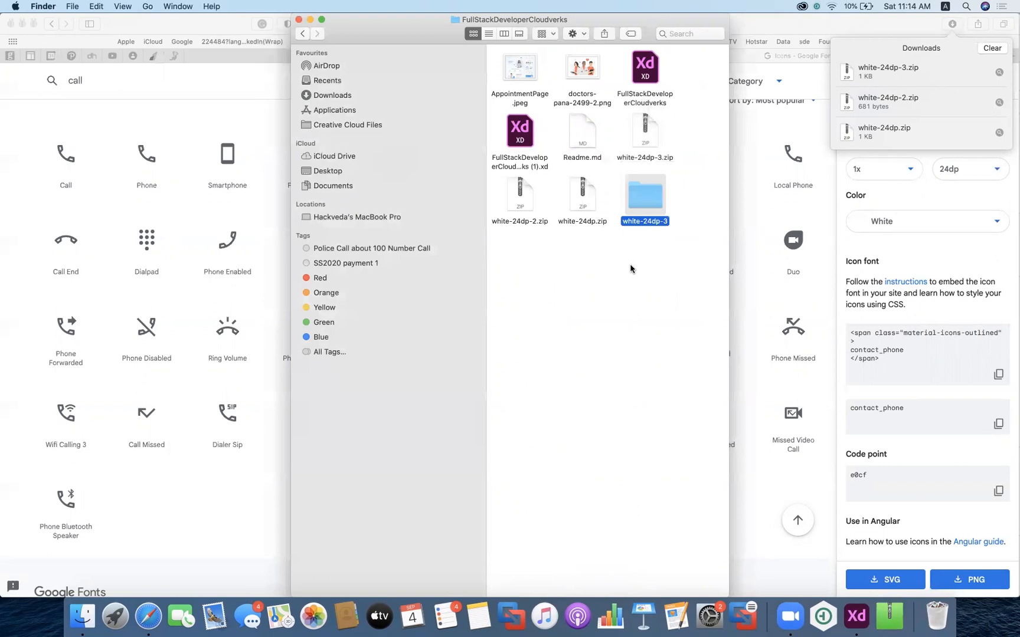
left_click_drag(665, 143, 654, 194)
double_click(528, 201)
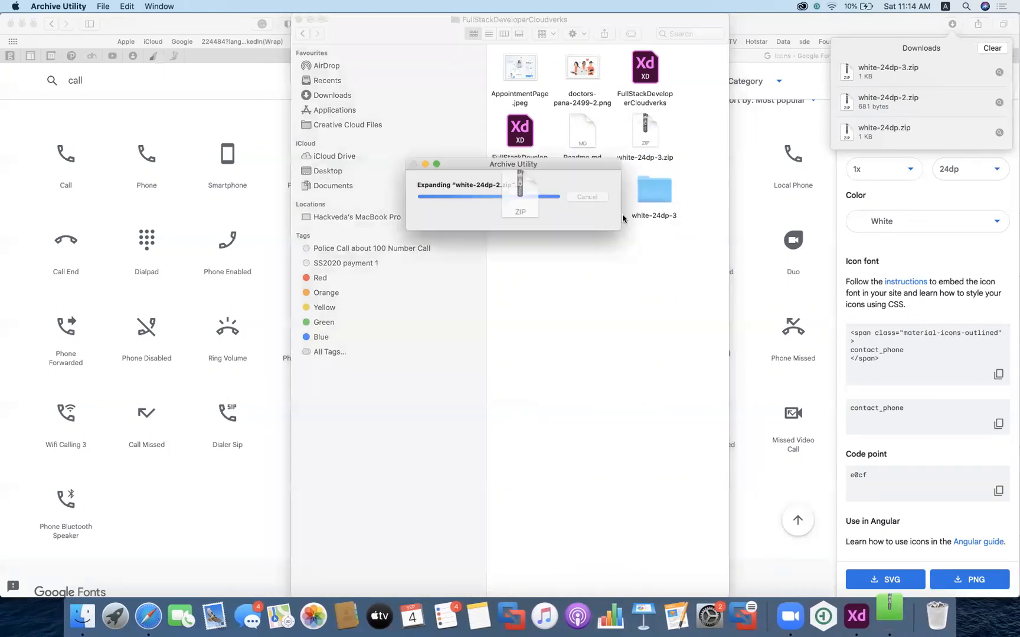
left_click_drag(534, 203, 526, 267)
double_click(586, 189)
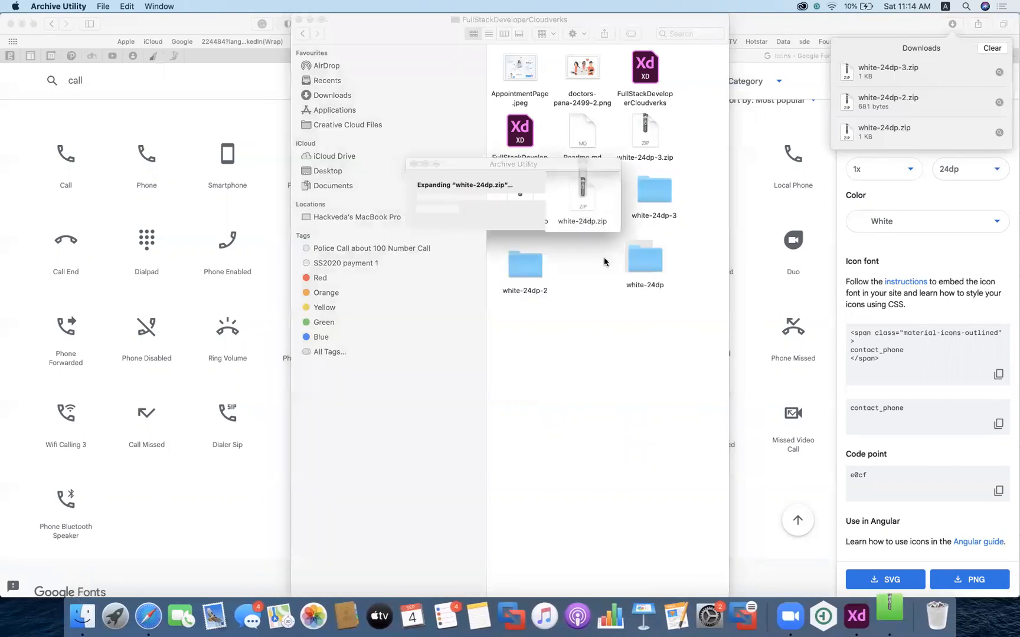
left_click_drag(598, 208, 596, 265)
left_click(658, 272)
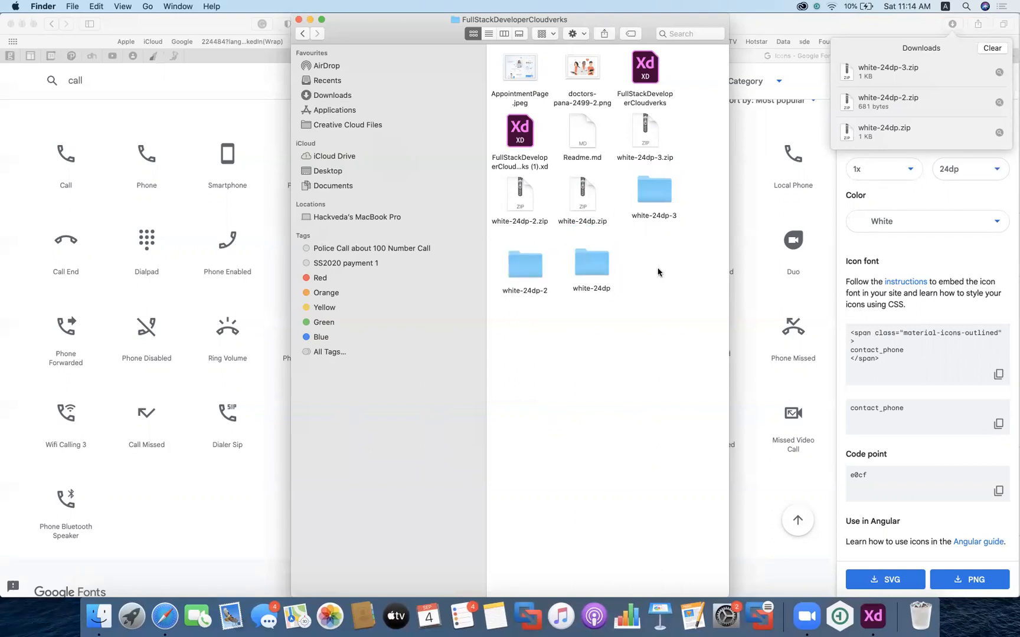
- Check which icon image the white-24dp-3 folder's 2x subfolder contains and return to the project folder
double_click(661, 201)
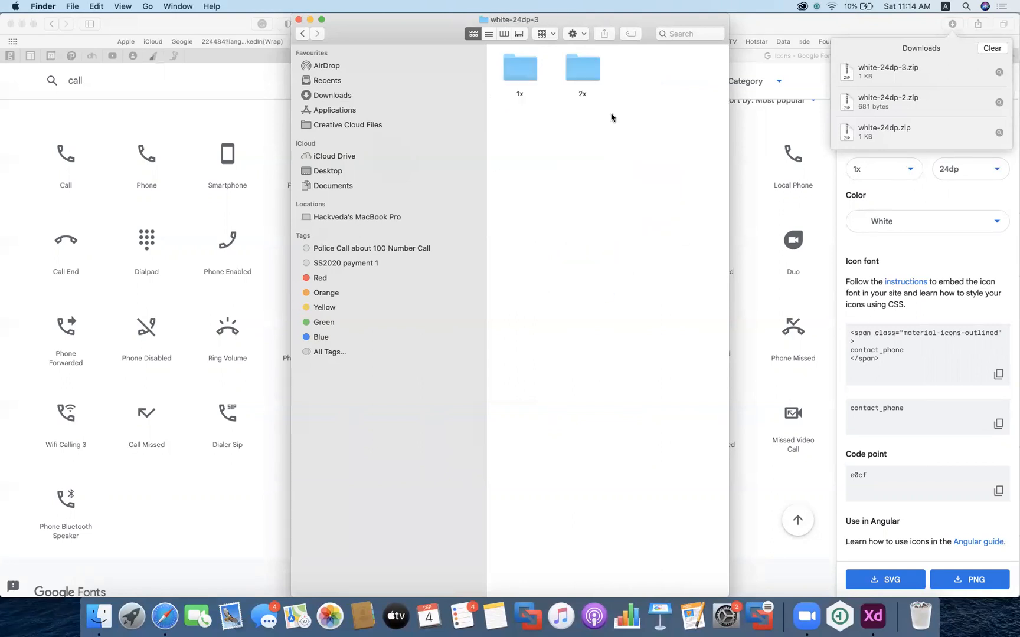
double_click(584, 77)
left_click(520, 69)
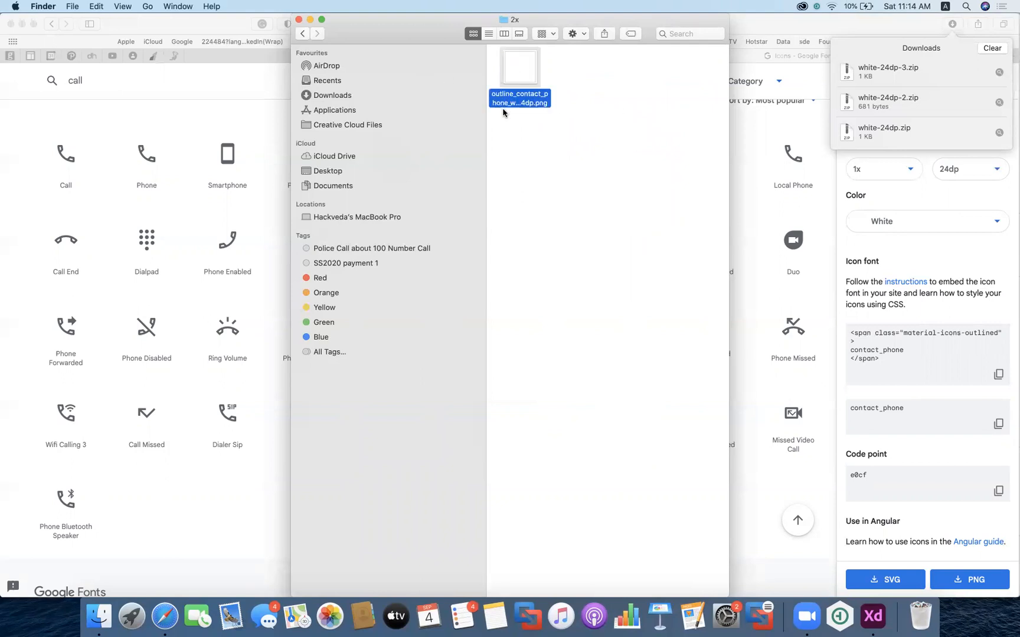
left_click(303, 32)
left_click(301, 34)
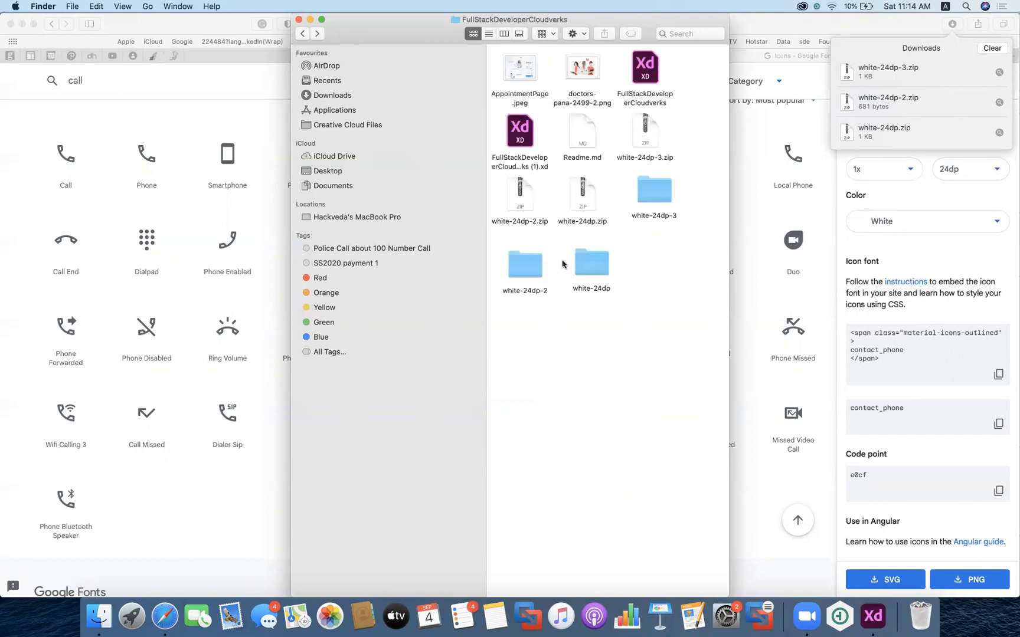
- Copy outline_search_white_24dp.png from the 2x subfolder of white-24dp and switch to the Adobe XD document
double_click(588, 273)
double_click(584, 82)
left_click(516, 102)
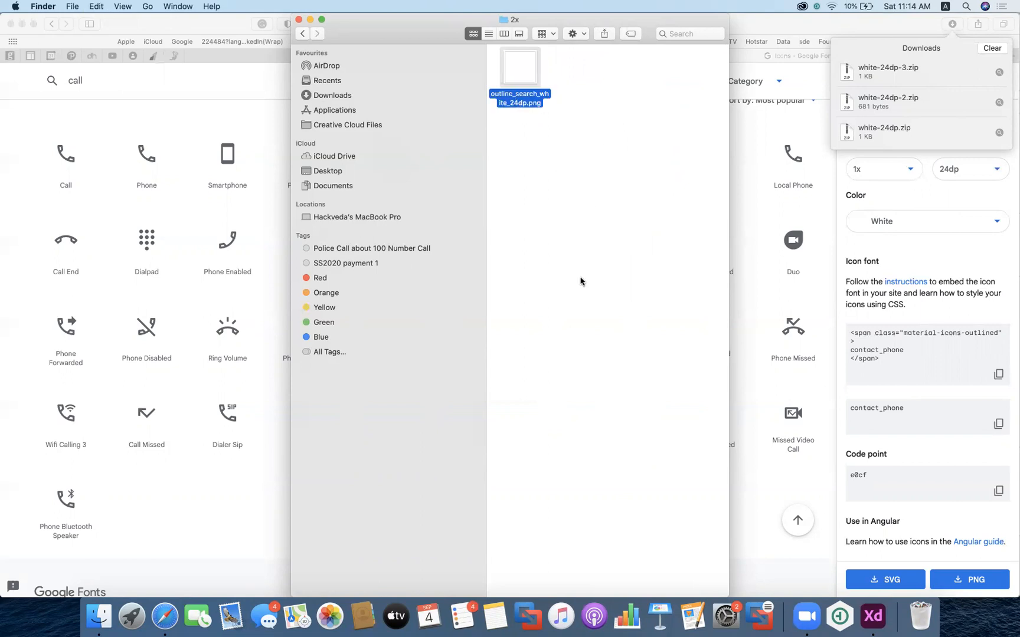
key("ctrl+Up")
left_click(333, 243)
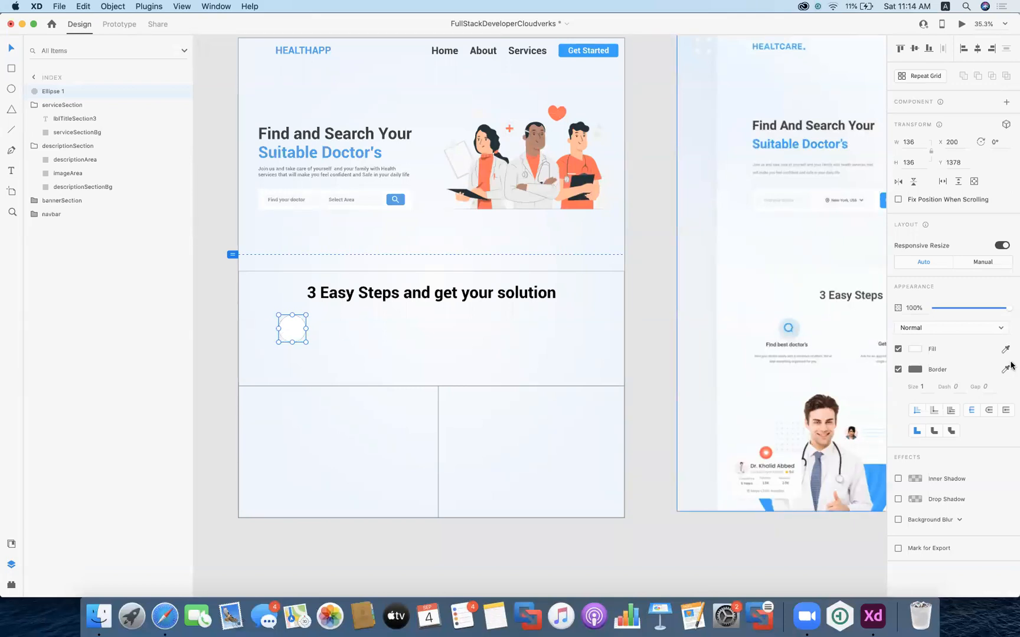
- Remove the border of the service section circle and fill it with the light blue sampled from the reference design's search circle
left_click(898, 369)
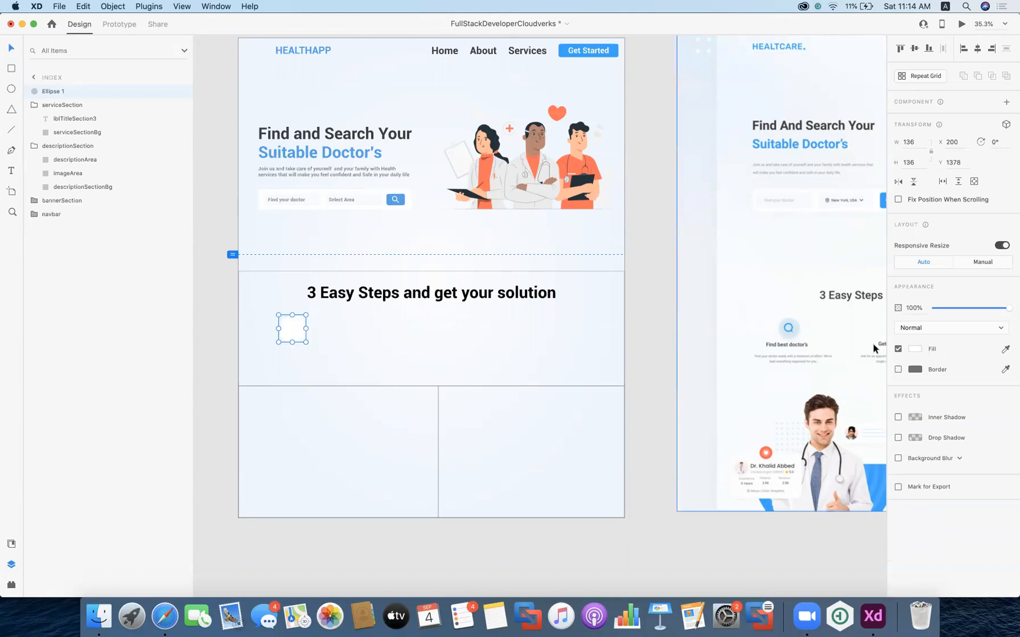
left_click(1005, 349)
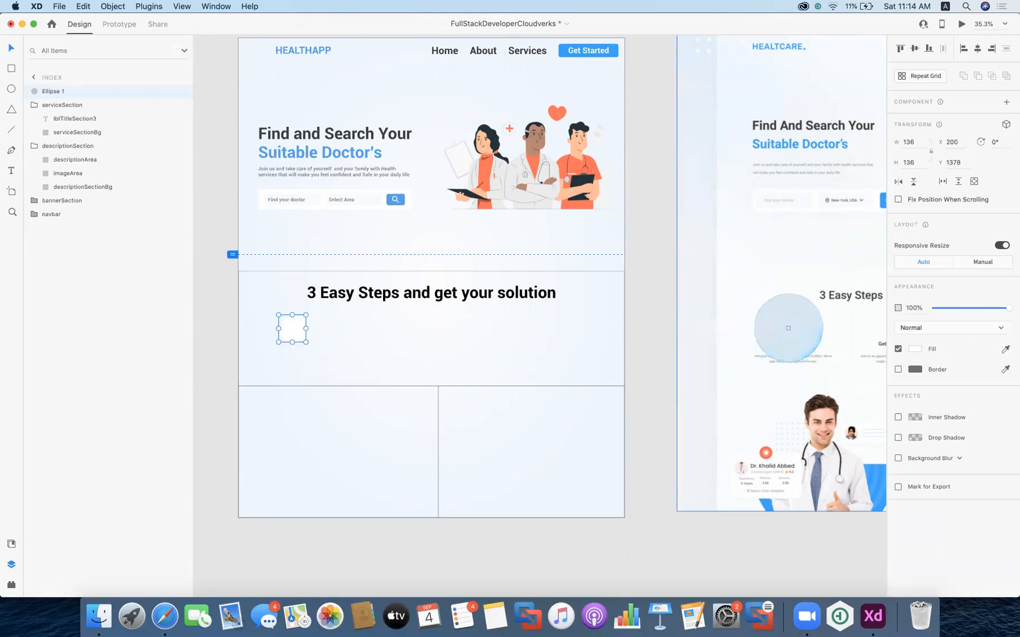
left_click(787, 329)
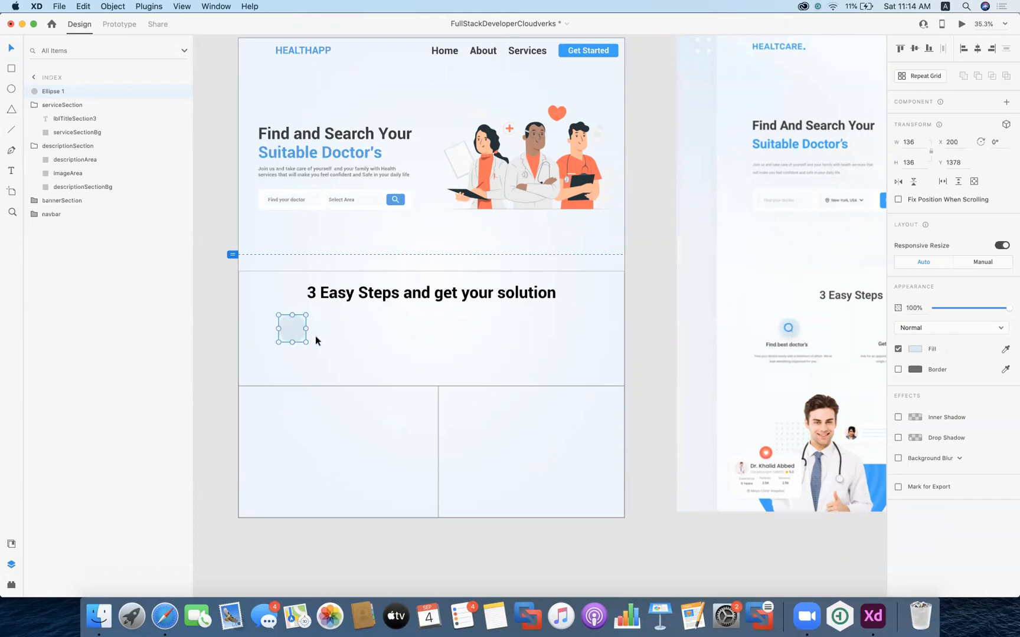
- Paste the white search icon onto the Index artboard and centre it on the service section circle
key("super+v")
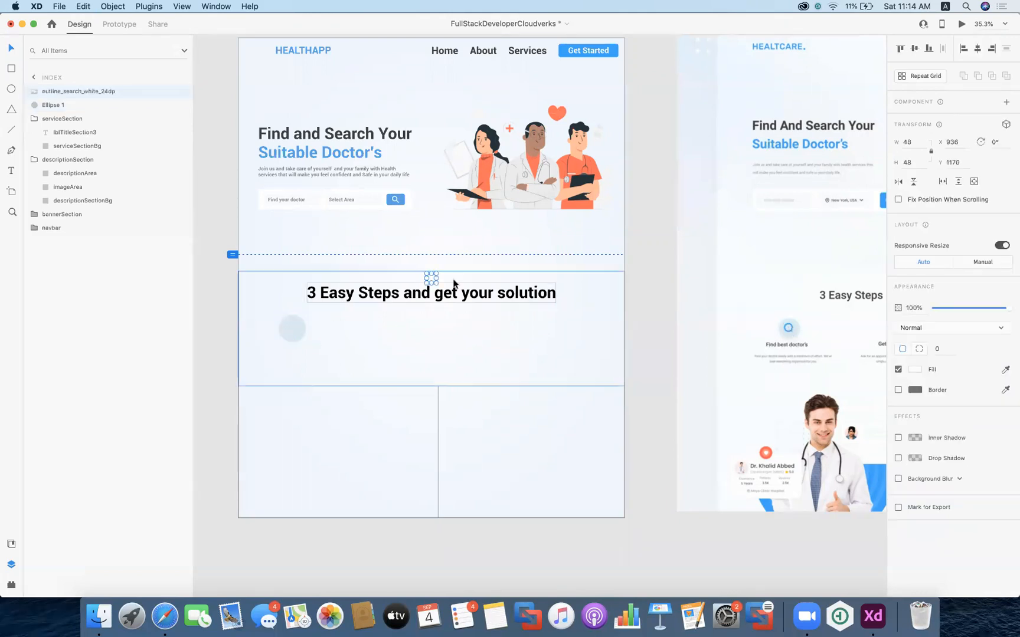
left_click_drag(432, 282, 294, 333)
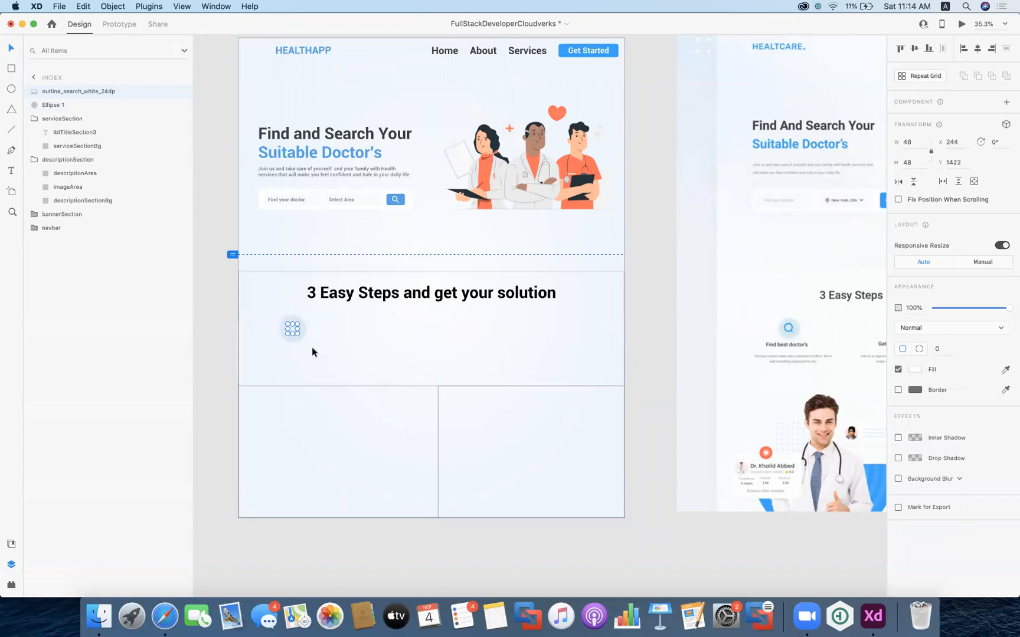
key("Escape")
- Resize the search icon to 54 by 54 and centre it on the circle at X 241, Y 1419
scroll(423, 351, "up", 5)
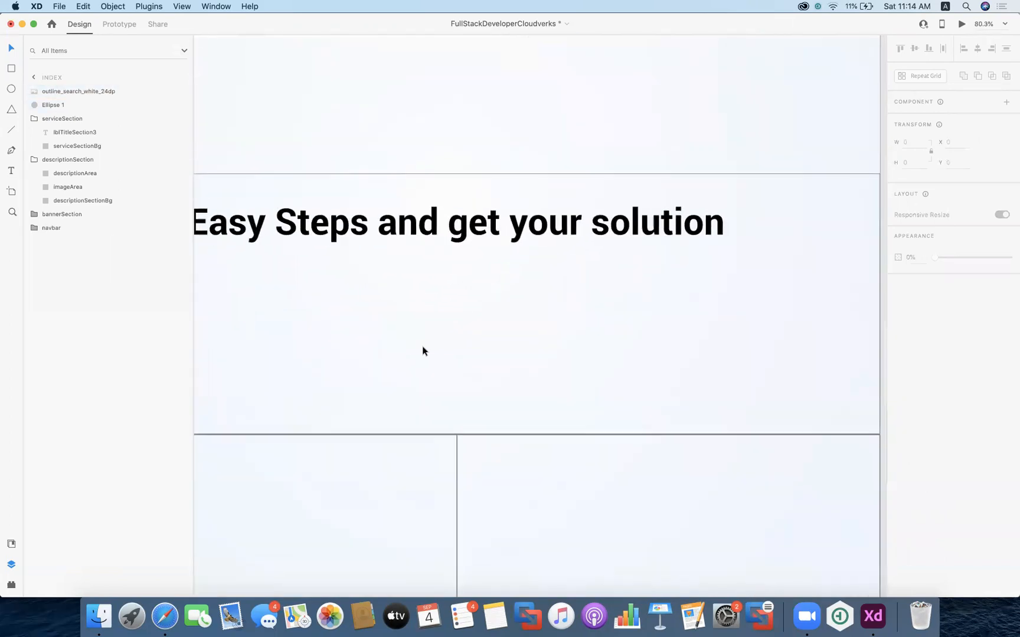
scroll(423, 351, "left", 4)
scroll(409, 359, "down", 4)
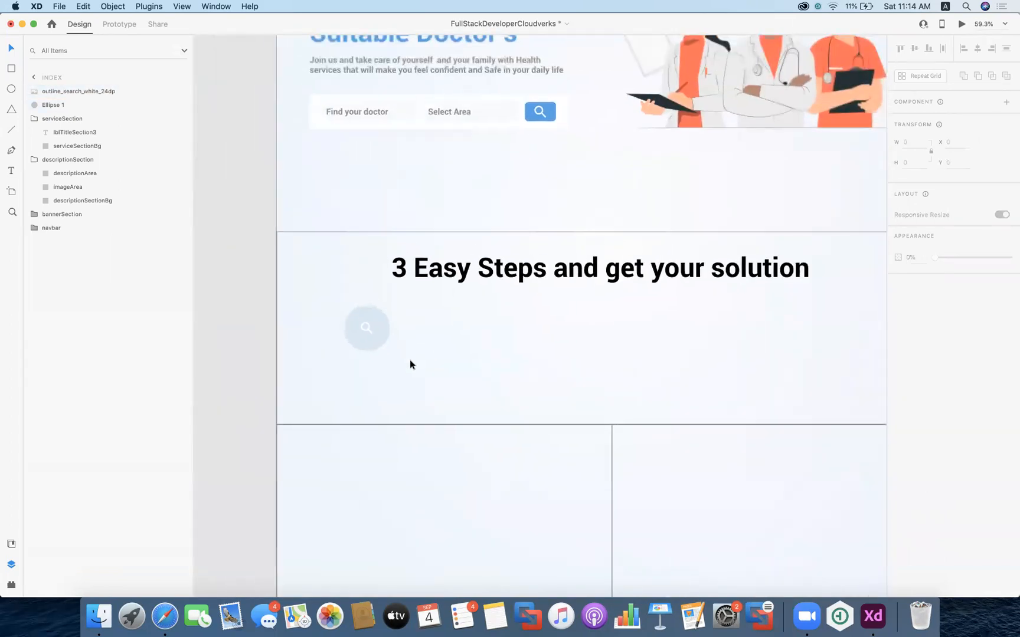
left_click(373, 334)
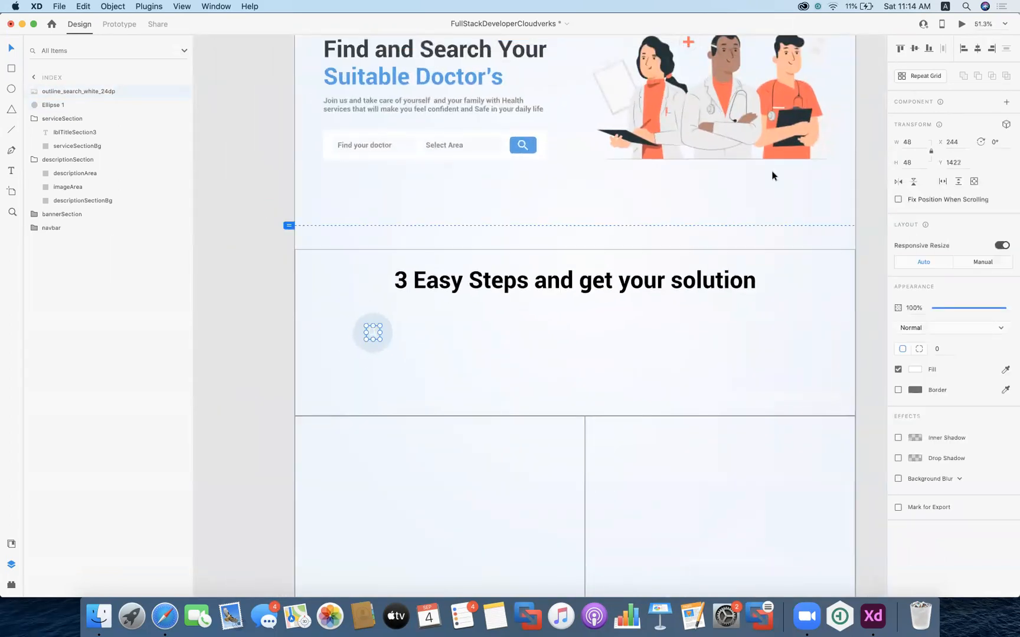
left_click(917, 142)
key("Return")
left_click_drag(376, 337, 375, 337)
left_click(451, 358)
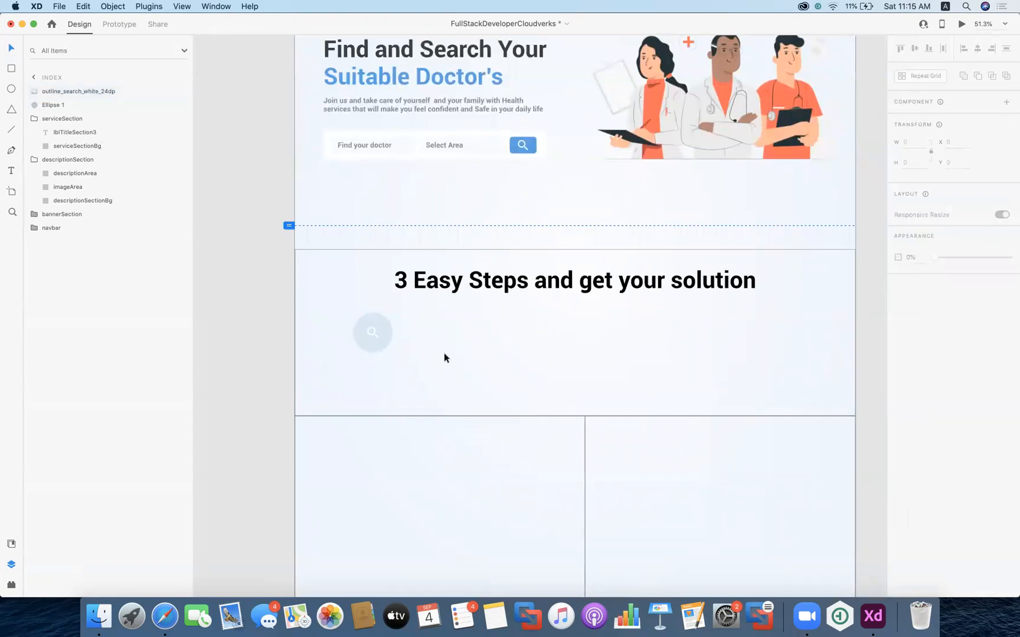
left_click(374, 338)
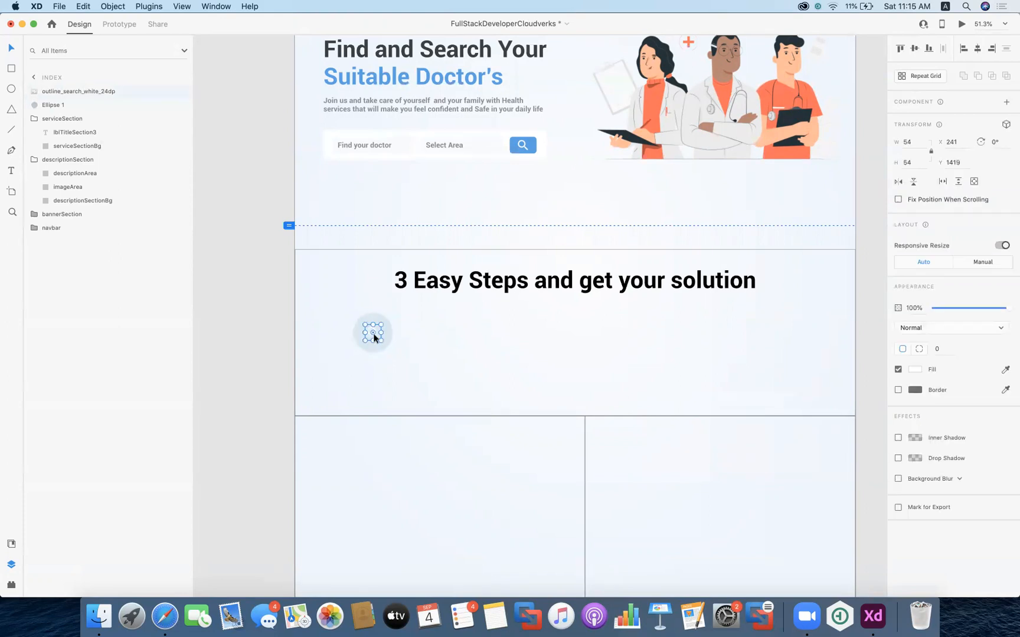
left_click(424, 356)
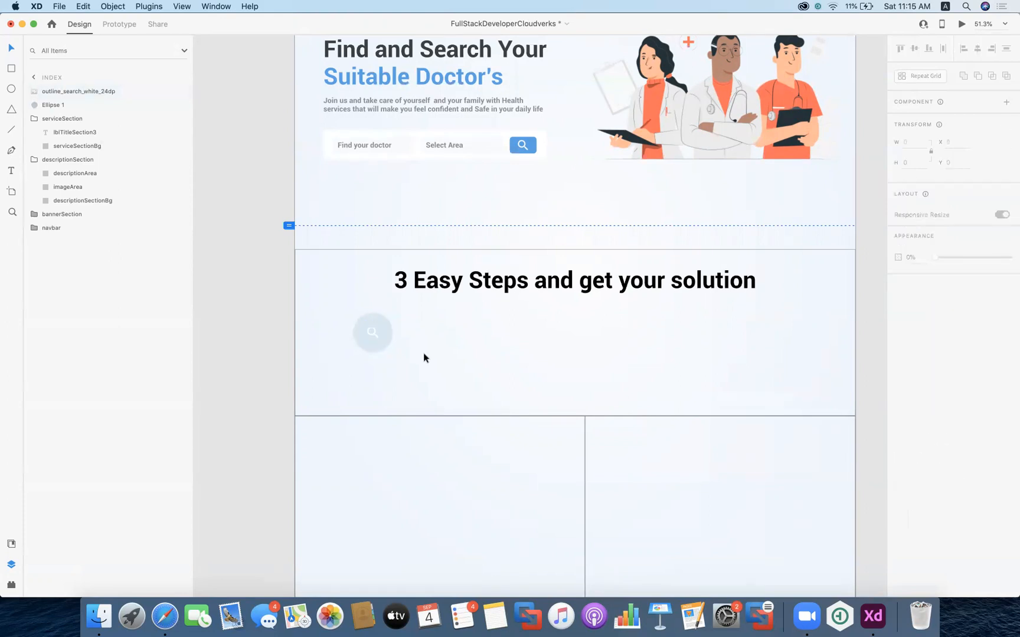
- Enlarge the search icon to 60 by 60 and recentre it on the circle at X 238, Y 1416
left_click(373, 334)
left_click(916, 142)
key("Return")
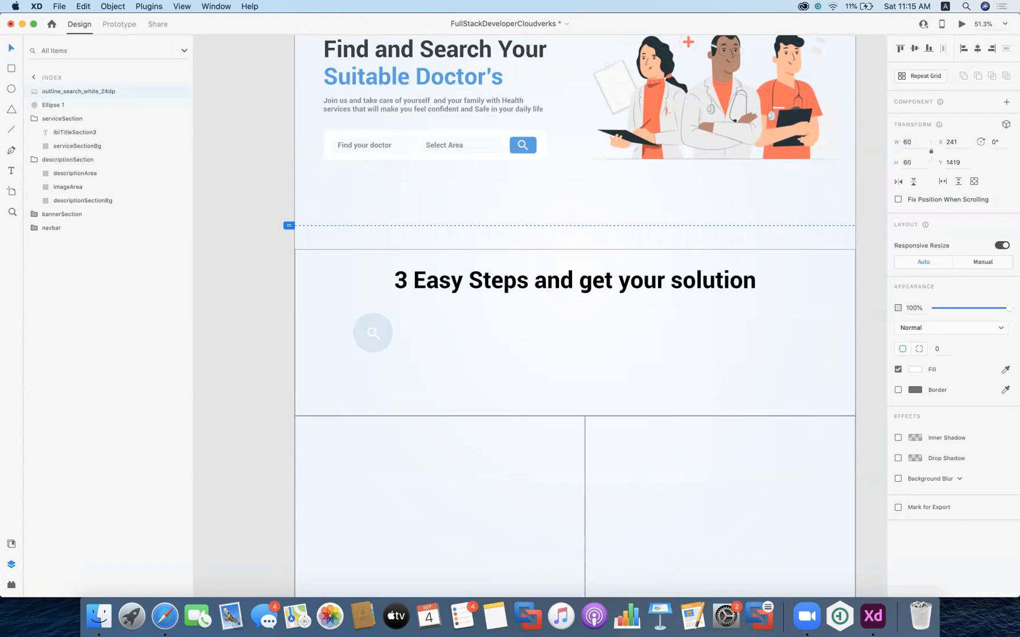
left_click(447, 350)
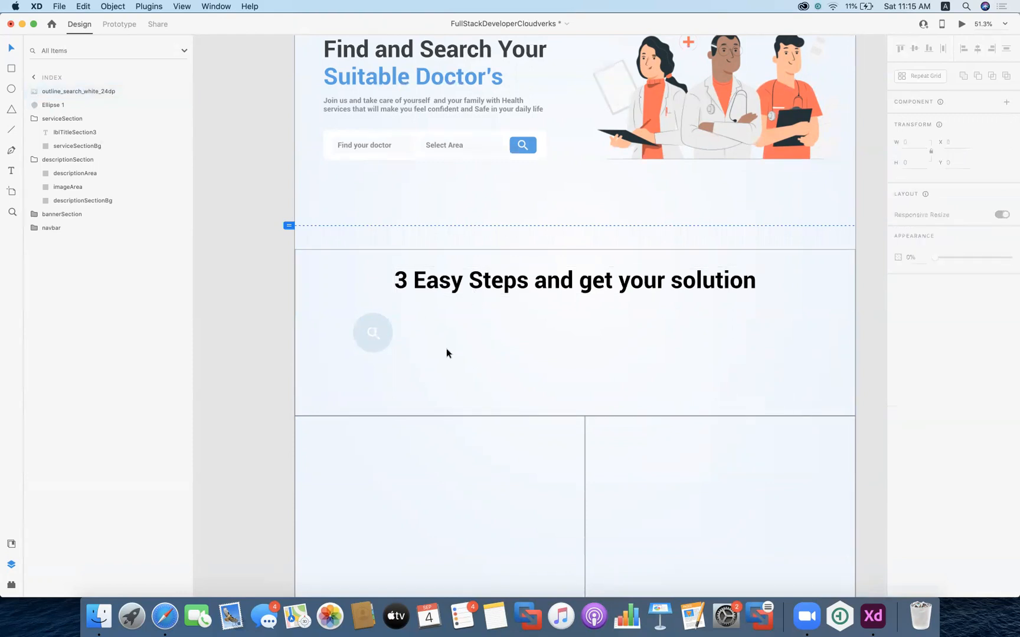
left_click(373, 338)
left_click_drag(373, 334, 373, 334)
left_click(418, 361)
- Try to fill the search icon with the blue sampled from the reference design's search icon, and undo the fill
left_click(372, 335)
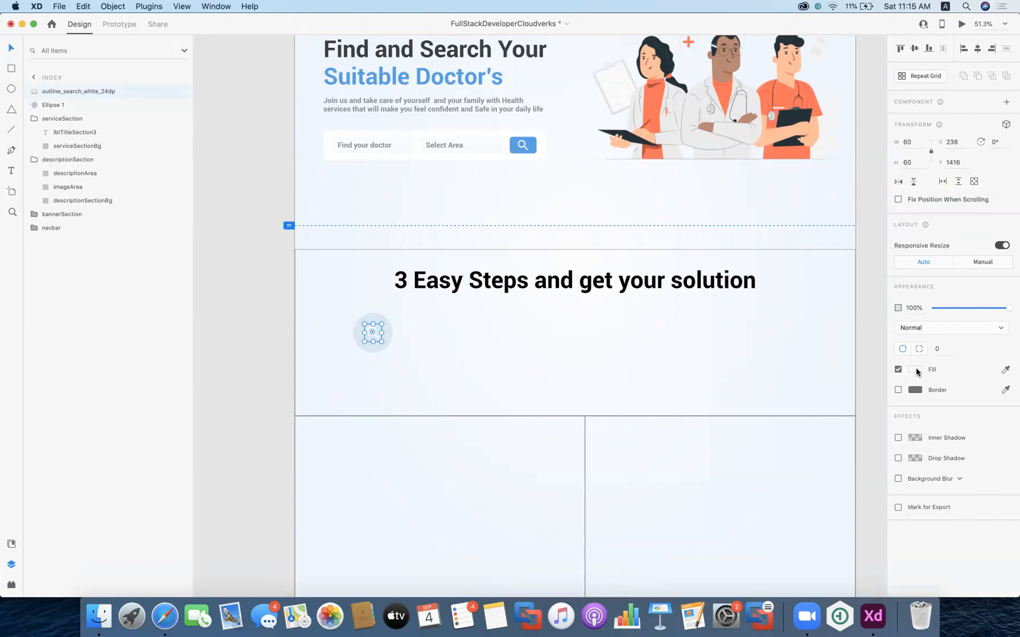
scroll(841, 371, "right", 3)
scroll(841, 371, "down", 5)
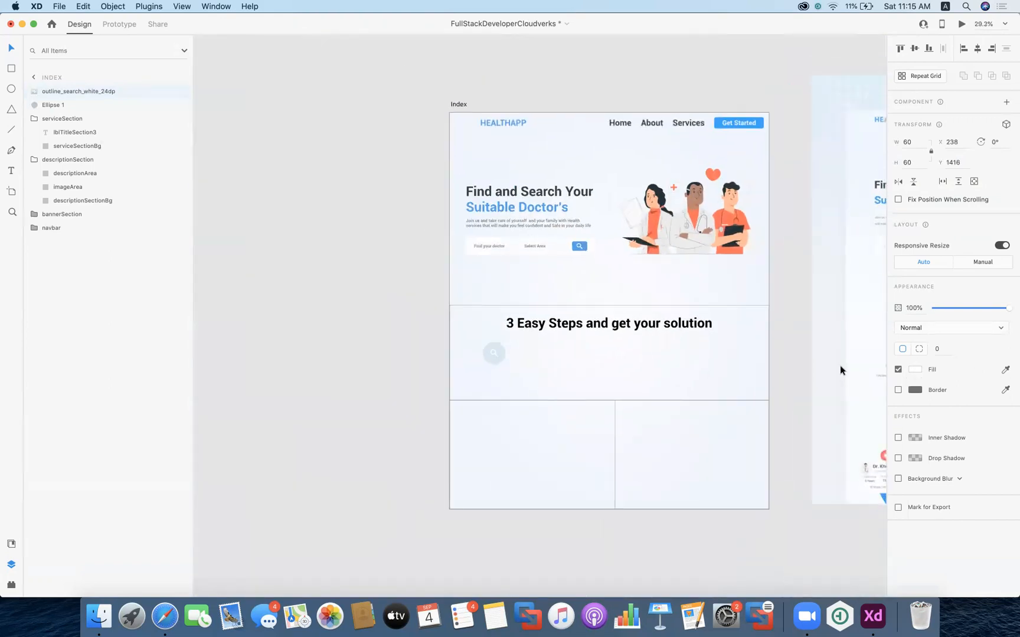
scroll(840, 371, "right", 3)
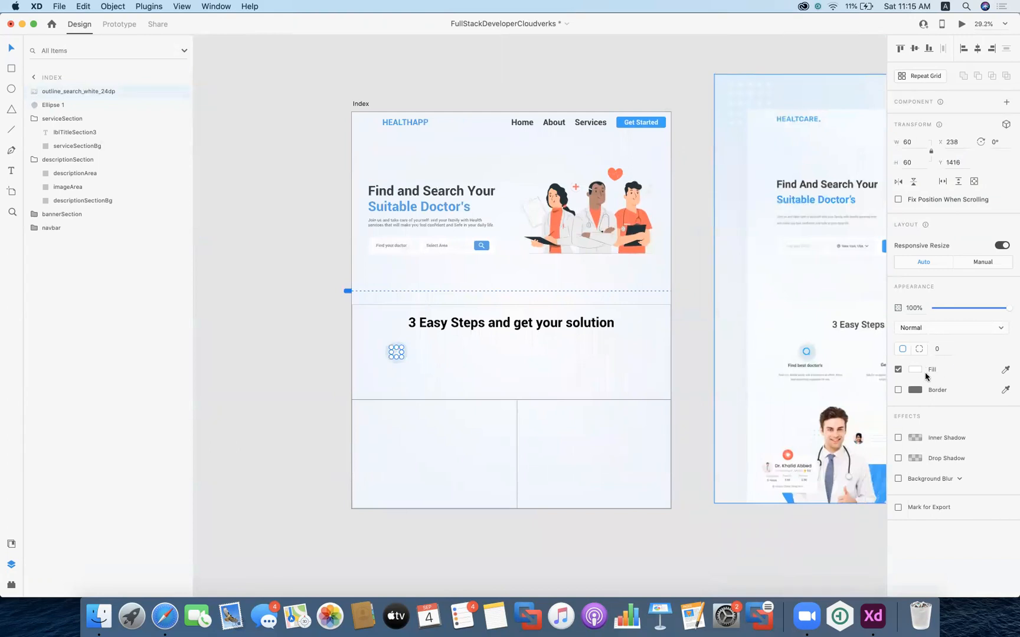
left_click(1005, 370)
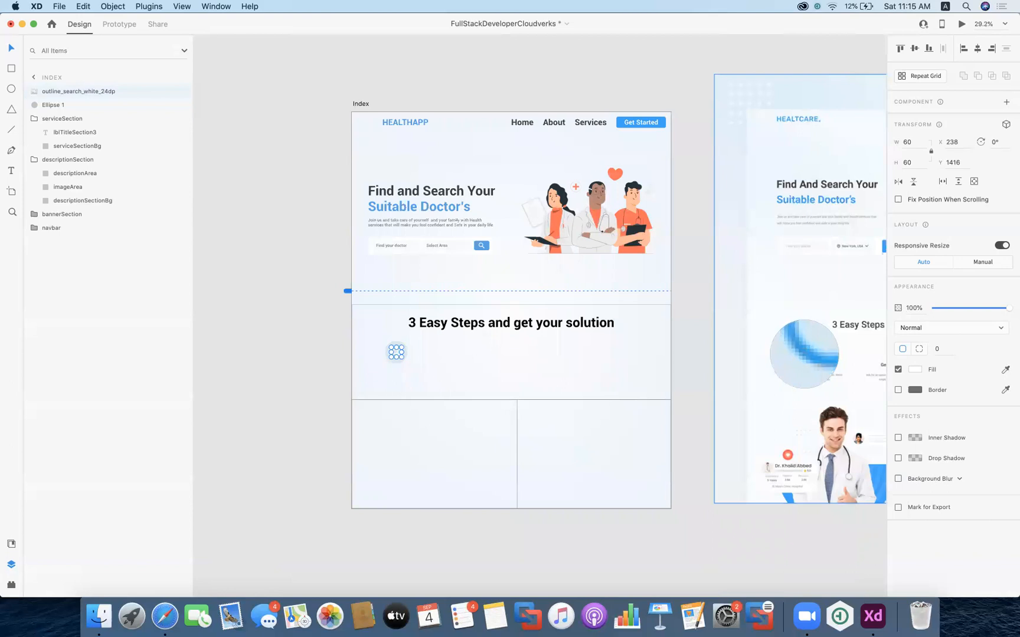
left_click(805, 354)
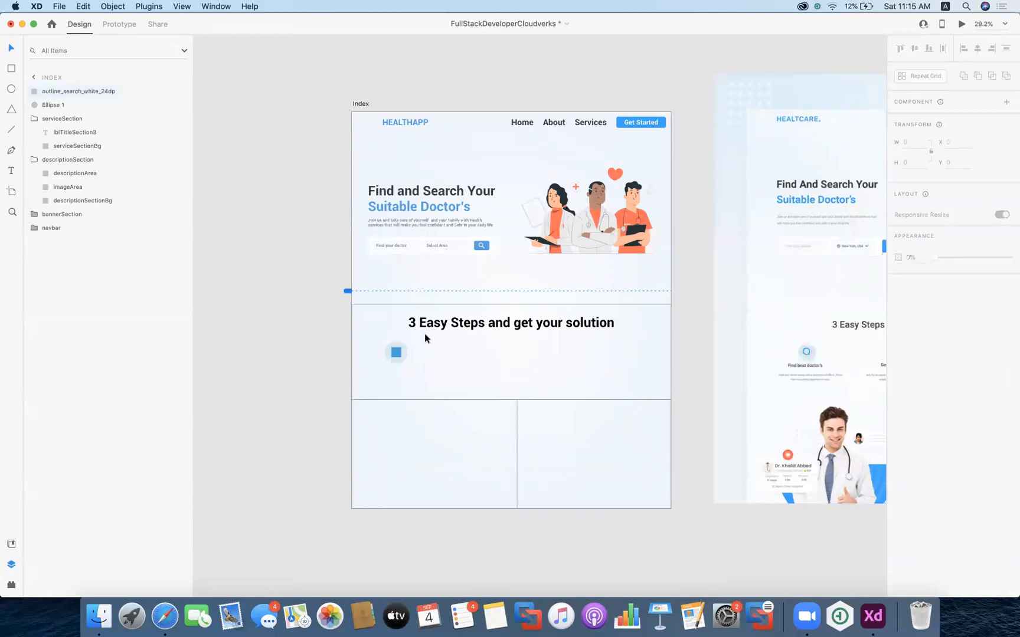
key("super+z")
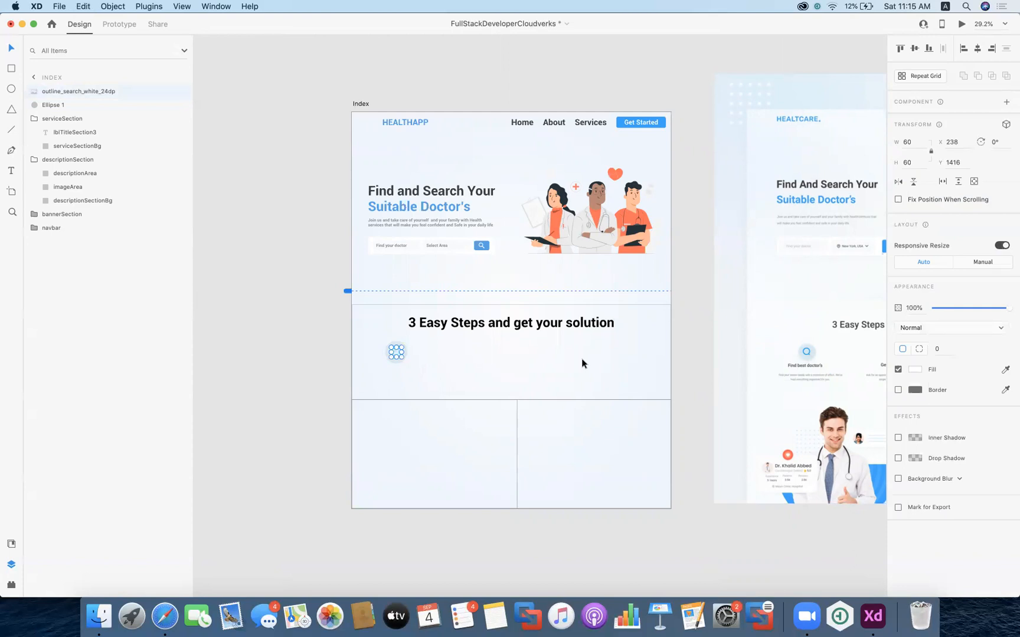
left_click(522, 364)
- Try recolouring the search icon once more with the reference icon's blue, and undo the change
left_click(397, 352)
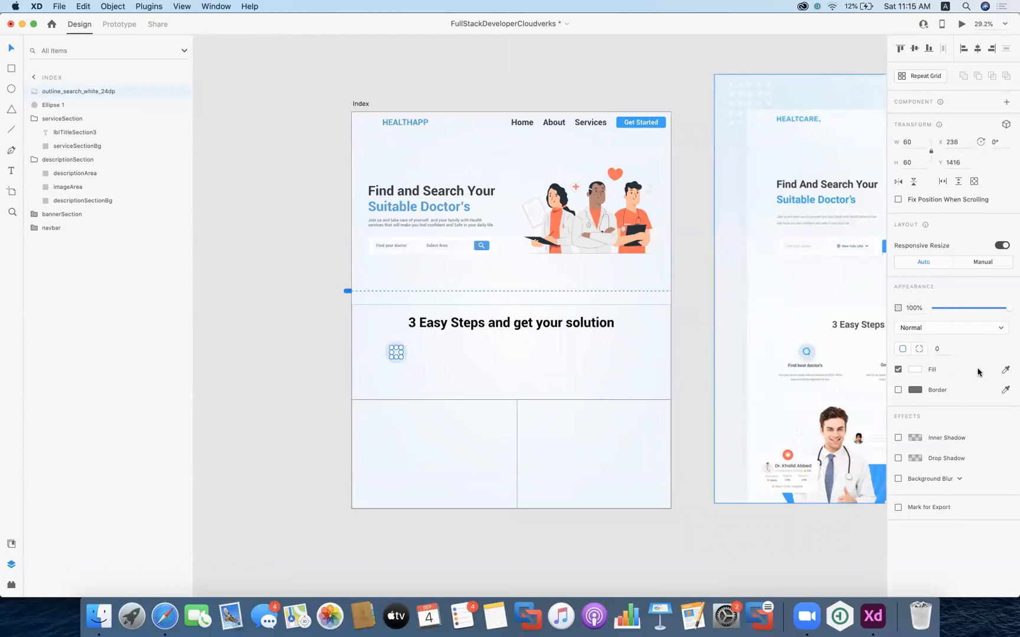
left_click(915, 370)
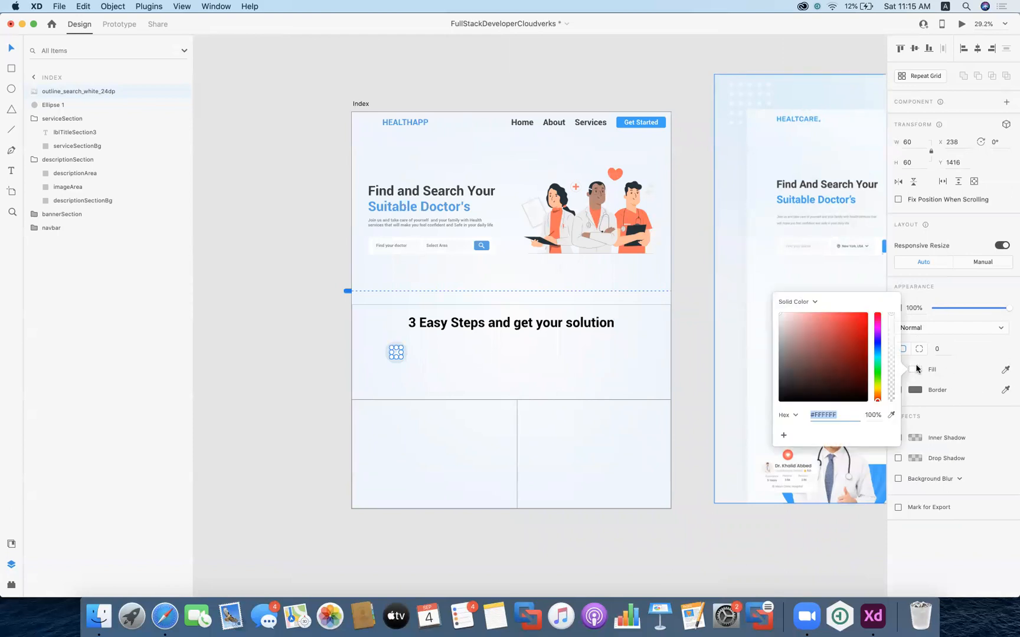
left_click(1006, 371)
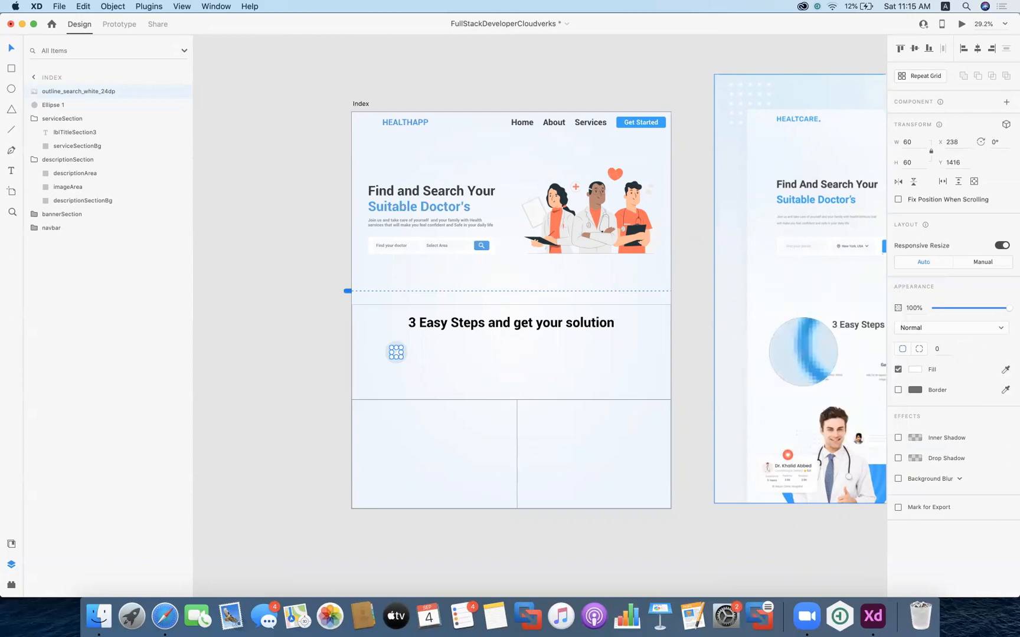
left_click(803, 352)
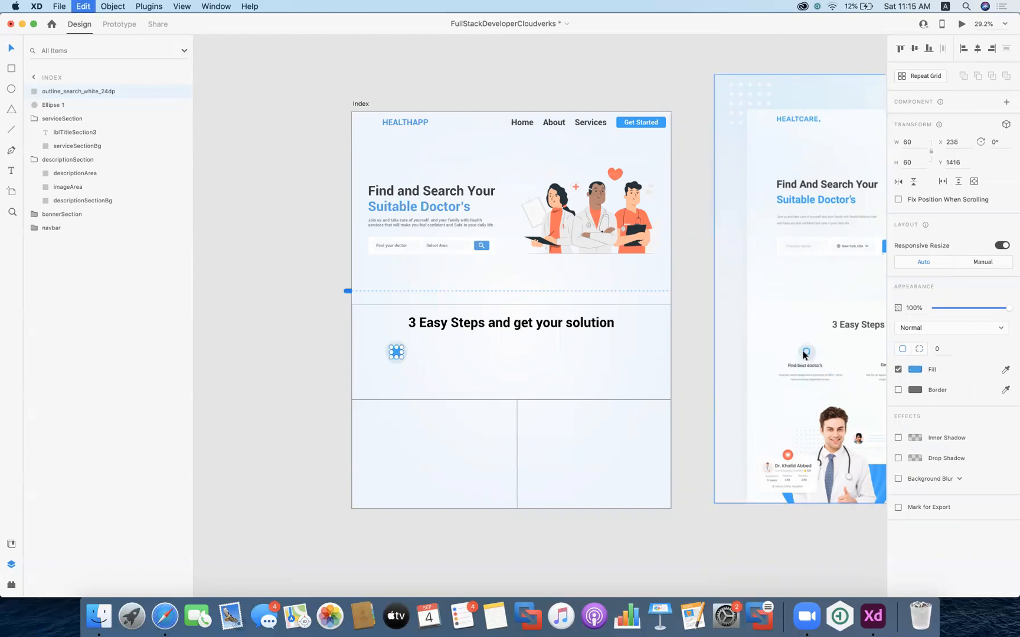
left_click(343, 345)
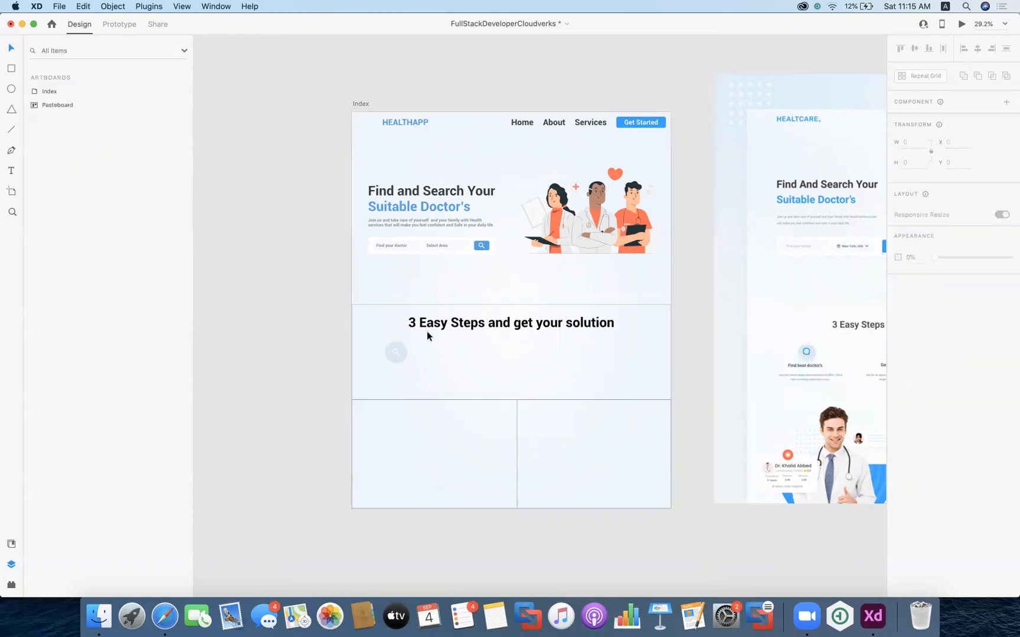
- Enlarge the search icon to 100 by 100 from its centre, placing it at X 219, Y 1397 on the circle
scroll(427, 332, "up", 10)
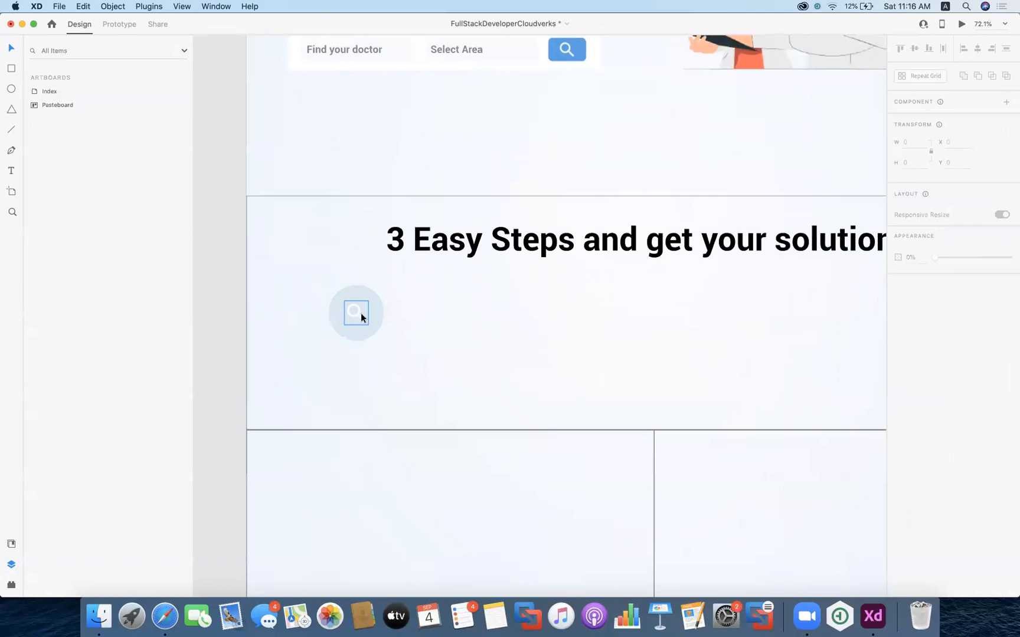
left_click(361, 313)
key("alt")
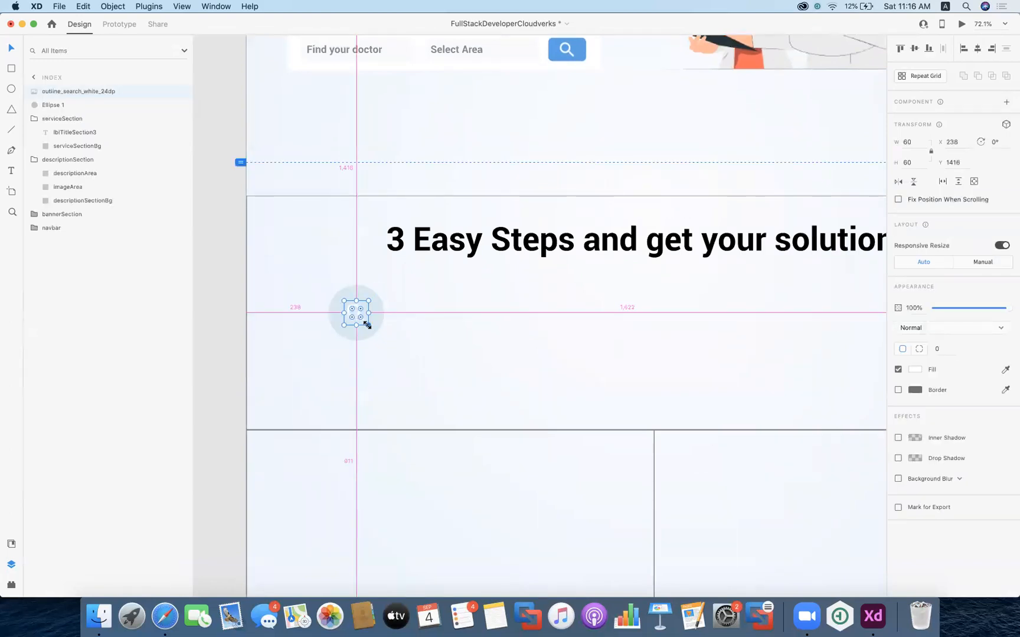
left_click_drag(369, 326, 378, 337)
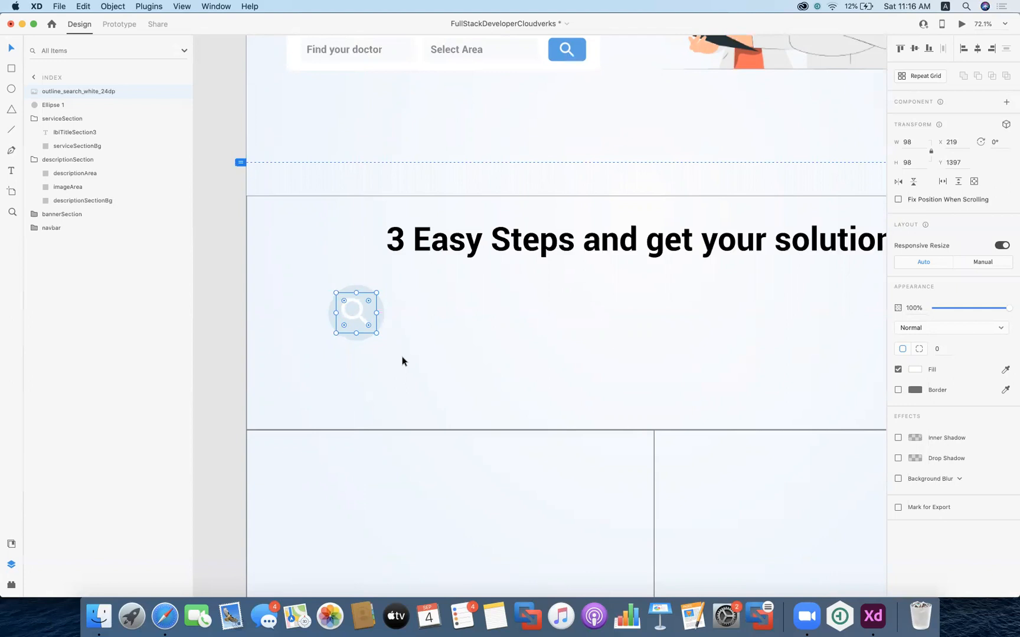
left_click_drag(375, 333, 377, 335)
left_click(443, 365)
scroll(523, 330, "down", 5)
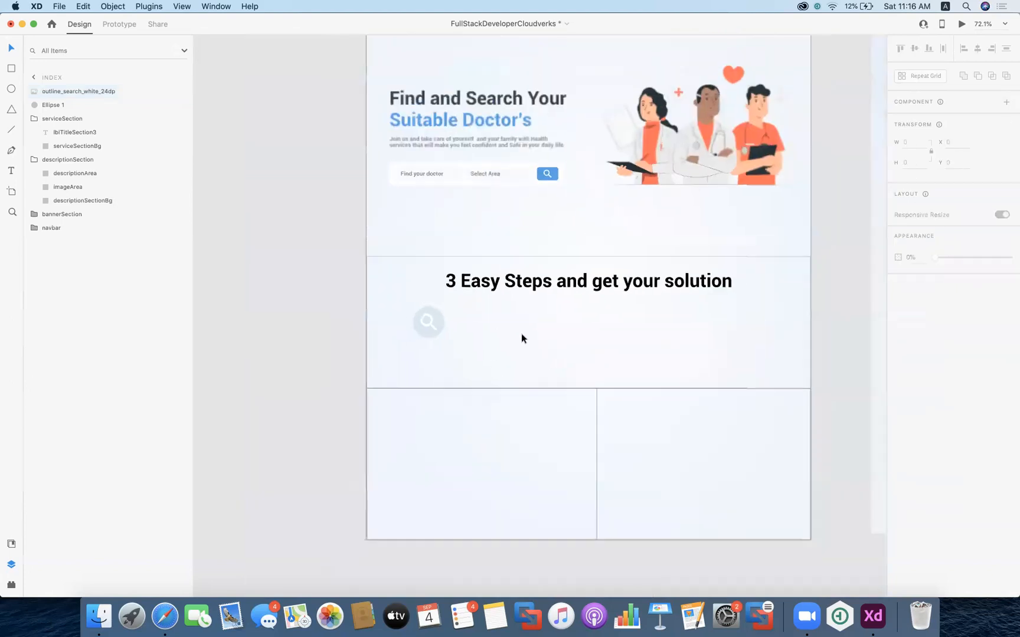
scroll(521, 336, "down", 3)
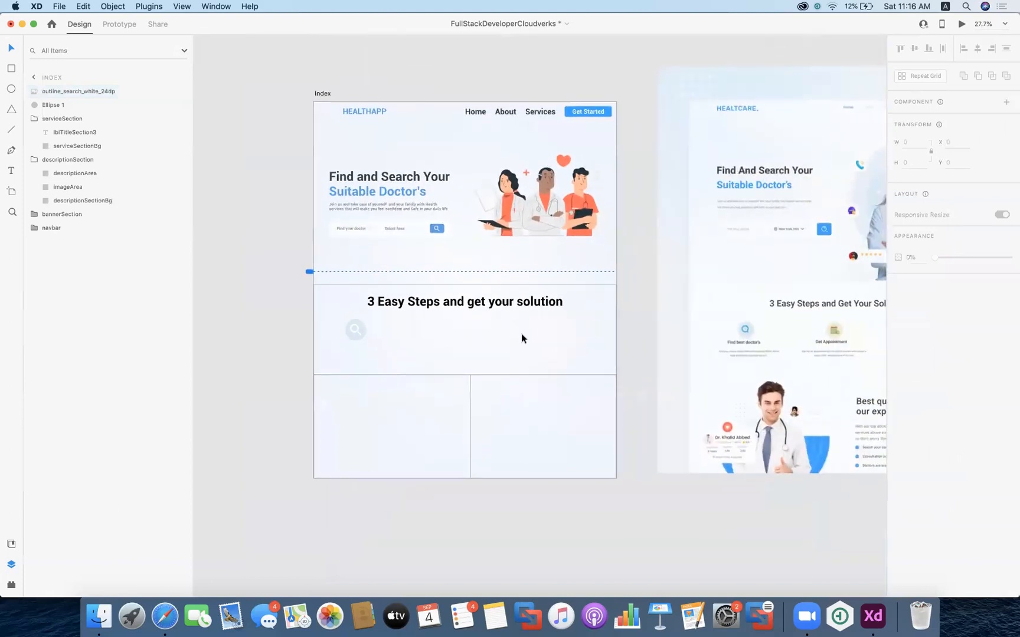
scroll(521, 334, "up", 1)
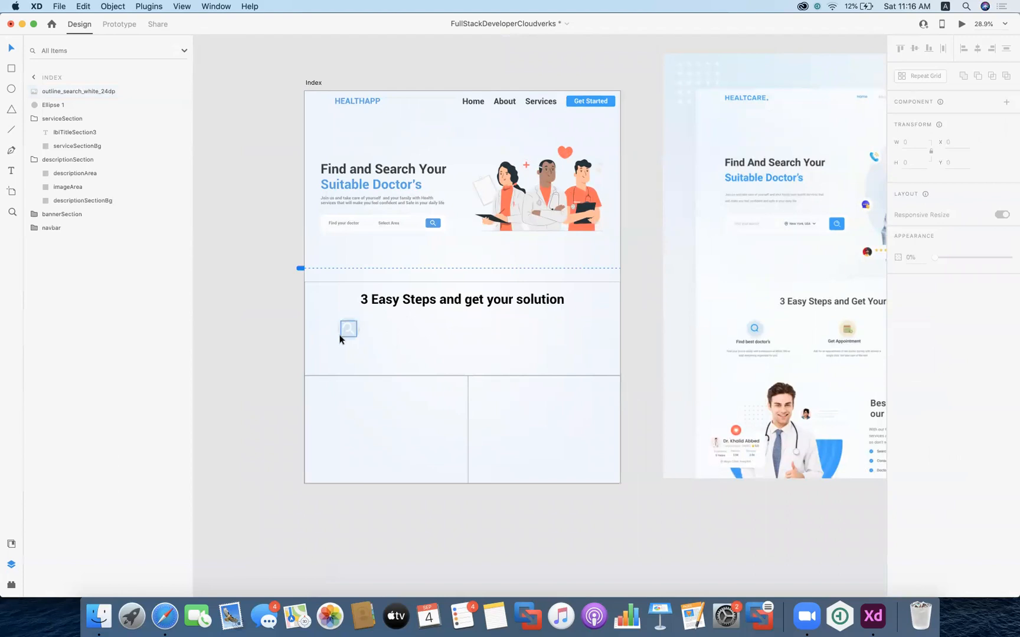
- Rename the circle layer Ellipse 1 as searchBg and the search icon's layer as searchIcon
left_click(55, 105)
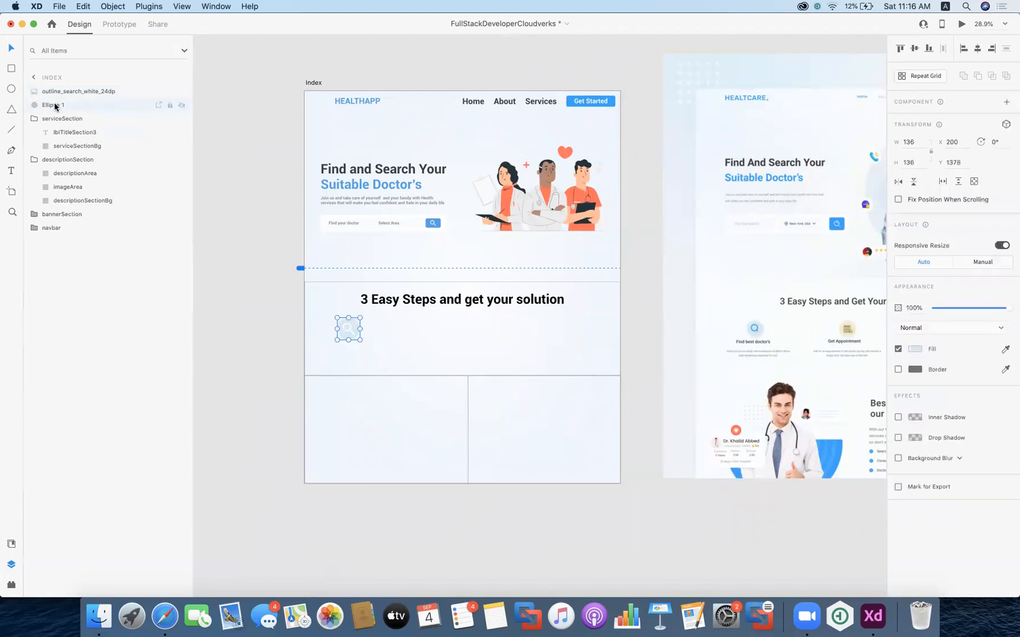
right_click(55, 105)
left_click(93, 173)
type("searchBg")
key("Return")
right_click(72, 91)
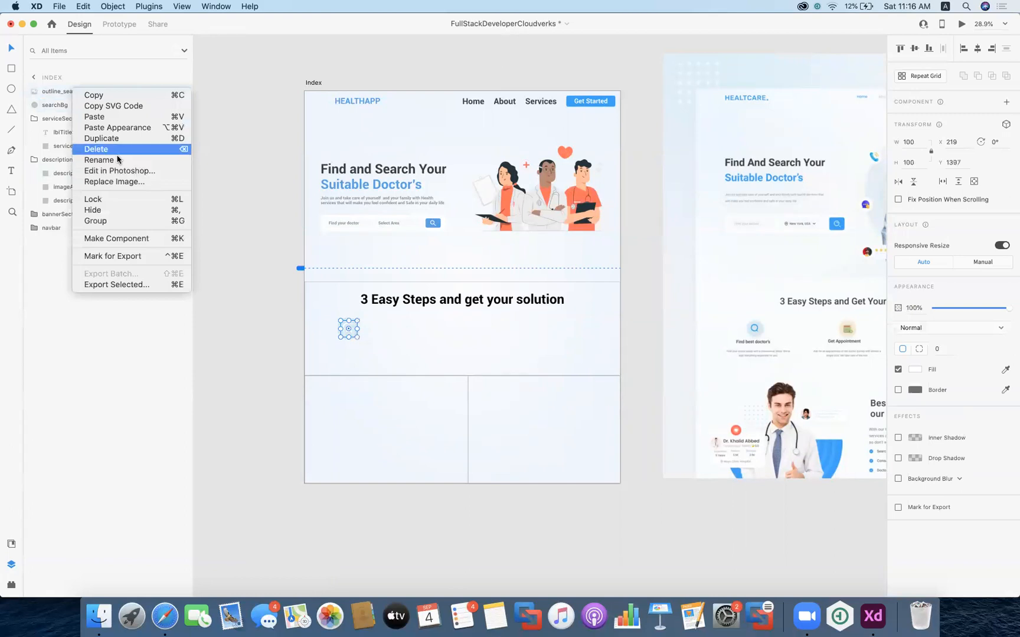
left_click(118, 159)
type("searchIcon")
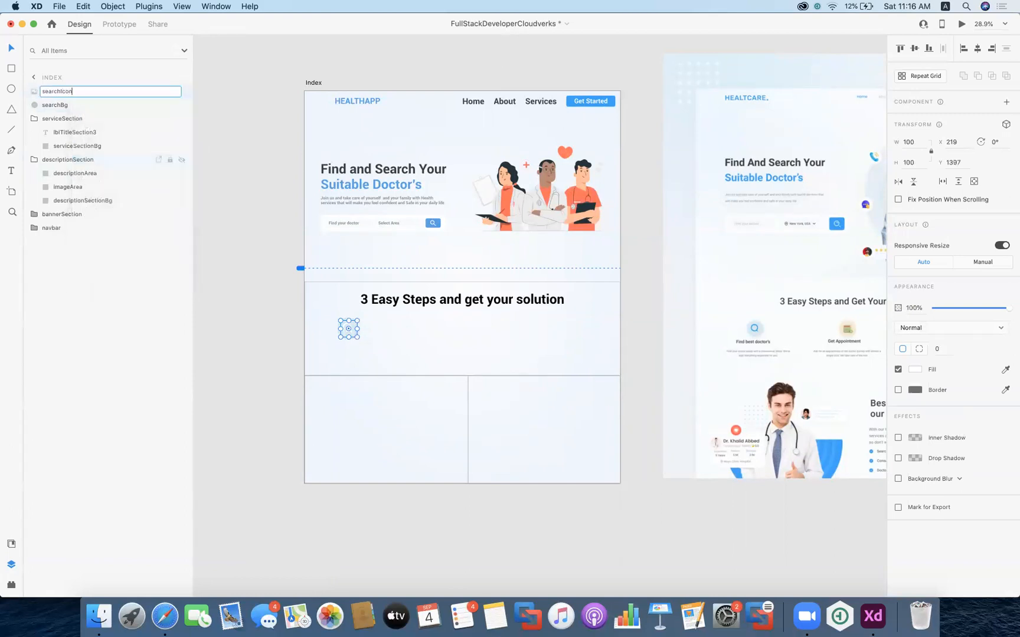
key("Return")
- Group the searchBg and searchIcon layers as searchBox and move the group into the serviceSection folder
left_click(72, 105, "shift")
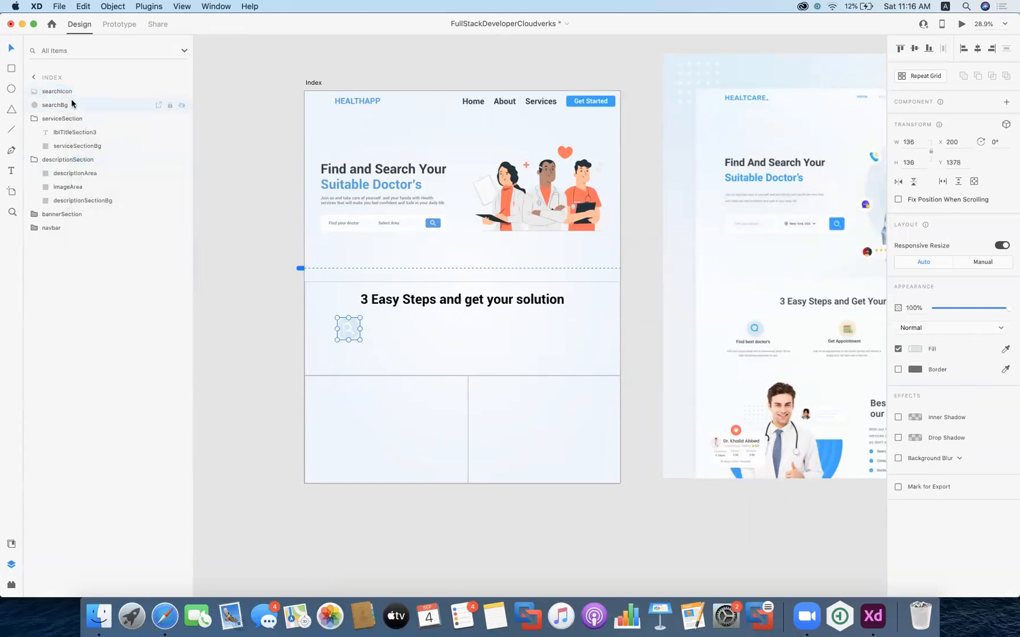
right_click(72, 94)
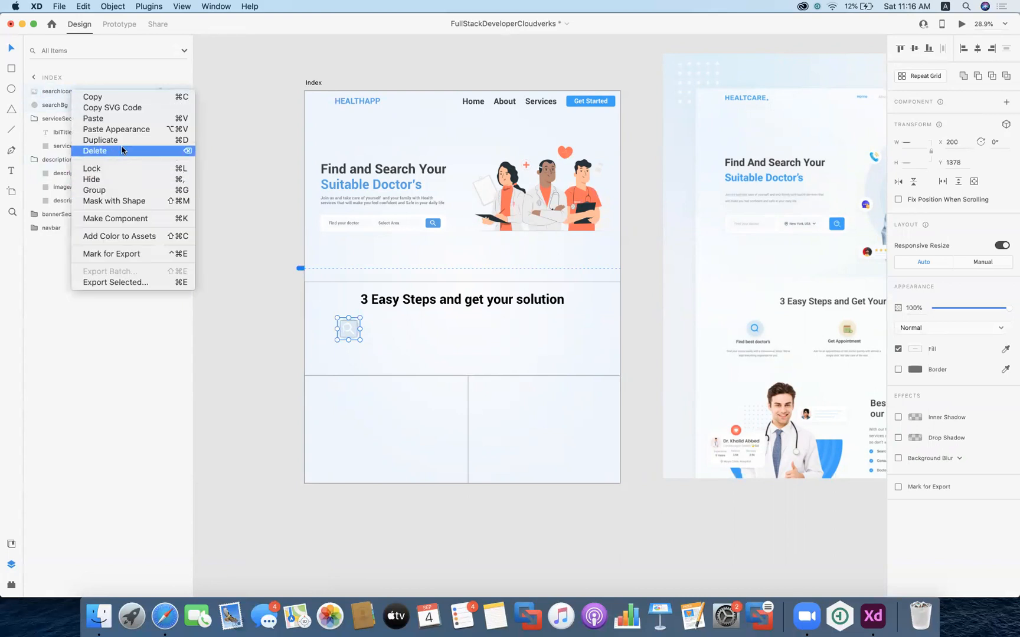
left_click(103, 192)
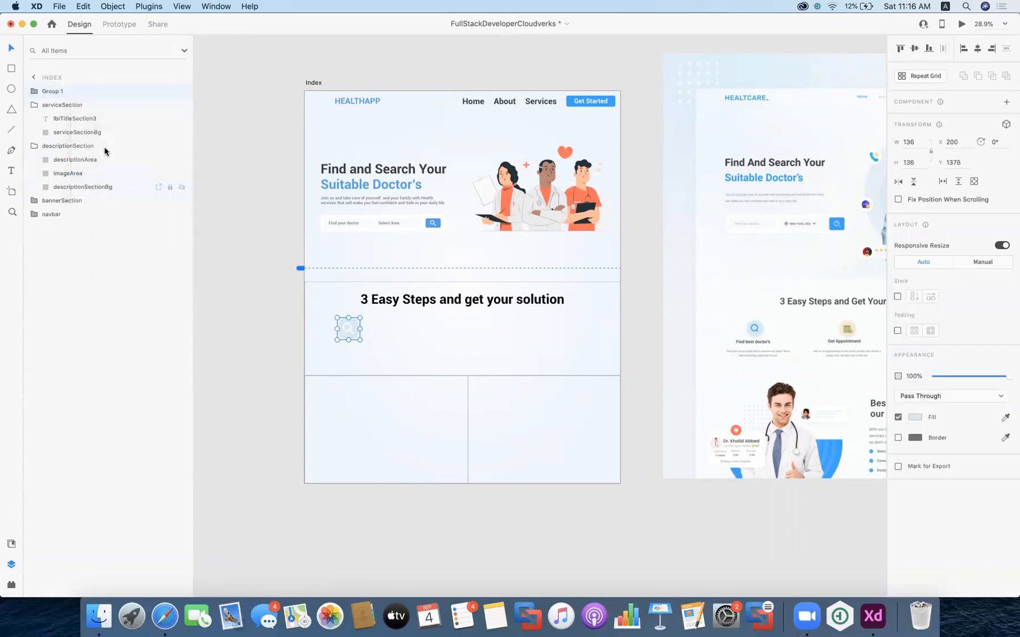
right_click(72, 92)
left_click(115, 161)
type("search")
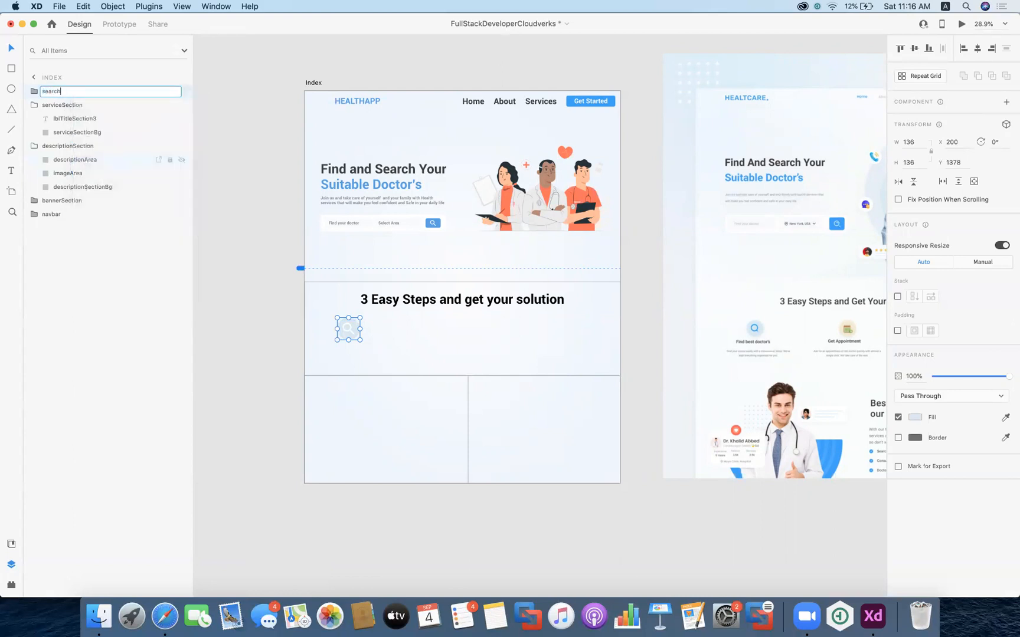
type("Box")
key("Return")
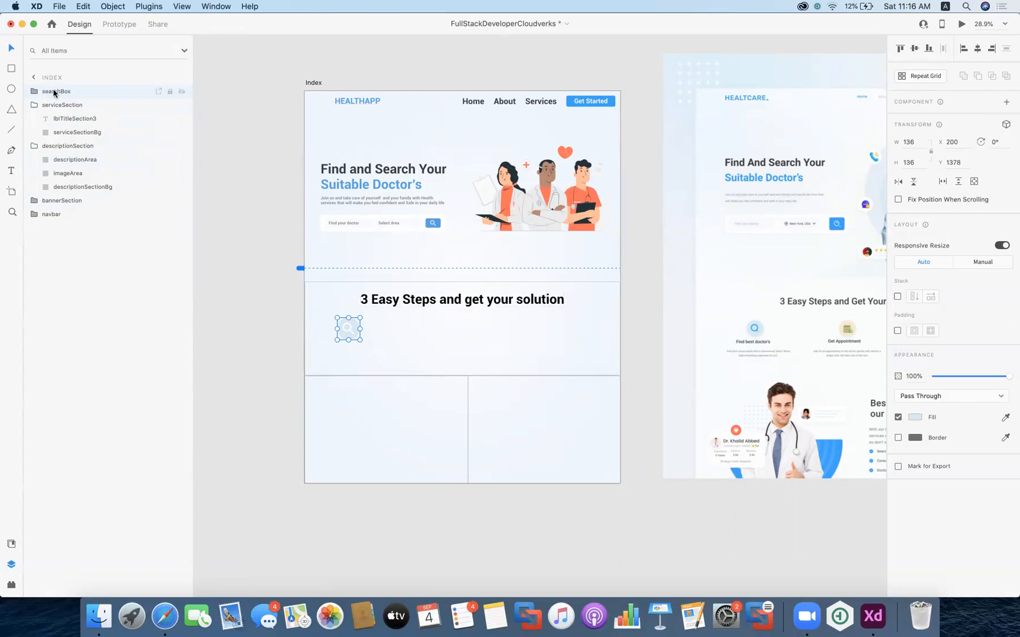
left_click_drag(54, 93, 80, 113)
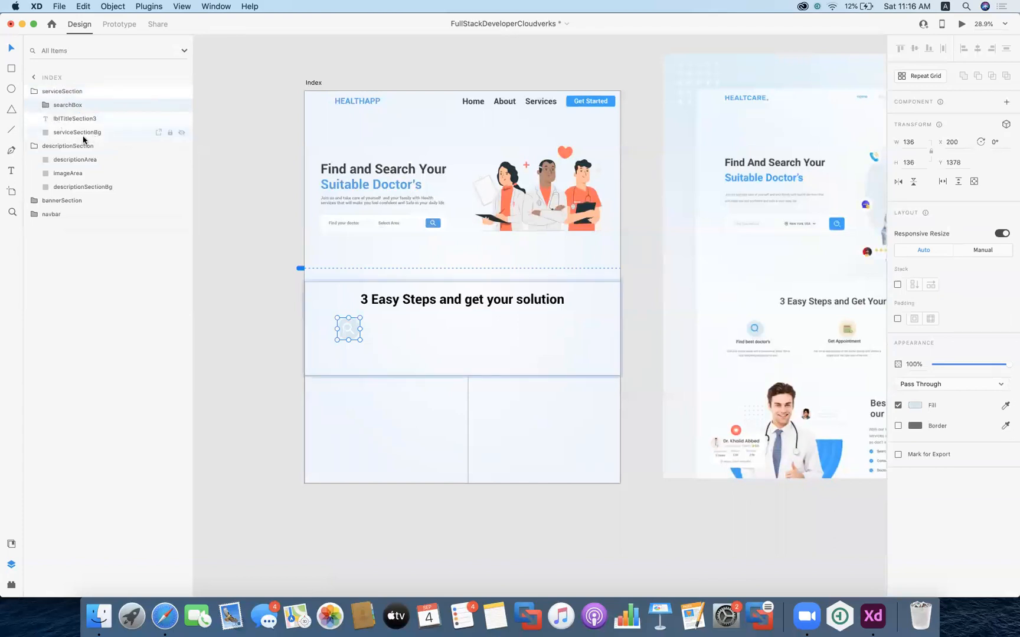
- Add the text "Find best doctor's" in 40 pt Roboto Bold, centred below the search circle
left_click(13, 172)
left_click(348, 347)
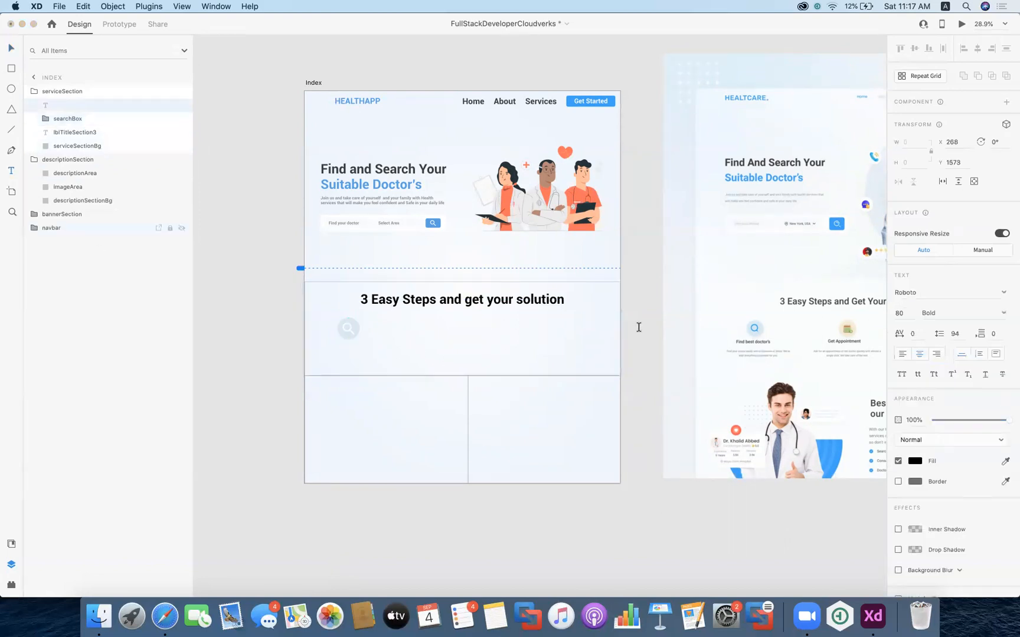
left_click(901, 313)
key("BackSpace")
type("40")
key("Return")
left_click(940, 317)
left_click(944, 293)
left_click(347, 344)
type("Find")
type(" best doc")
type("tor")
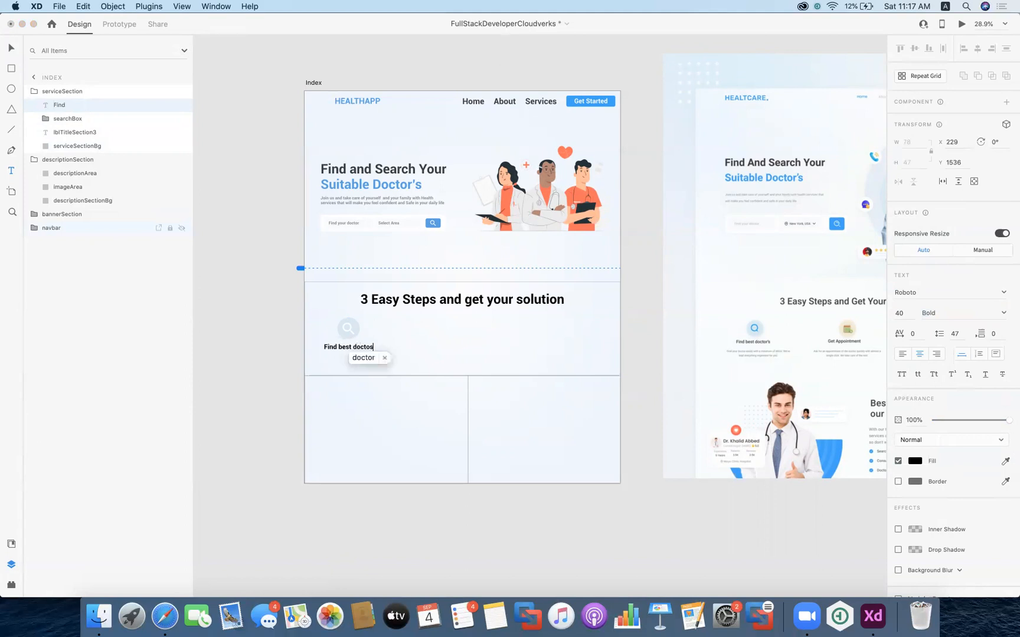
type("'s")
- Reduce the font size of the "Find best doctor's" text to 36
key("super+a")
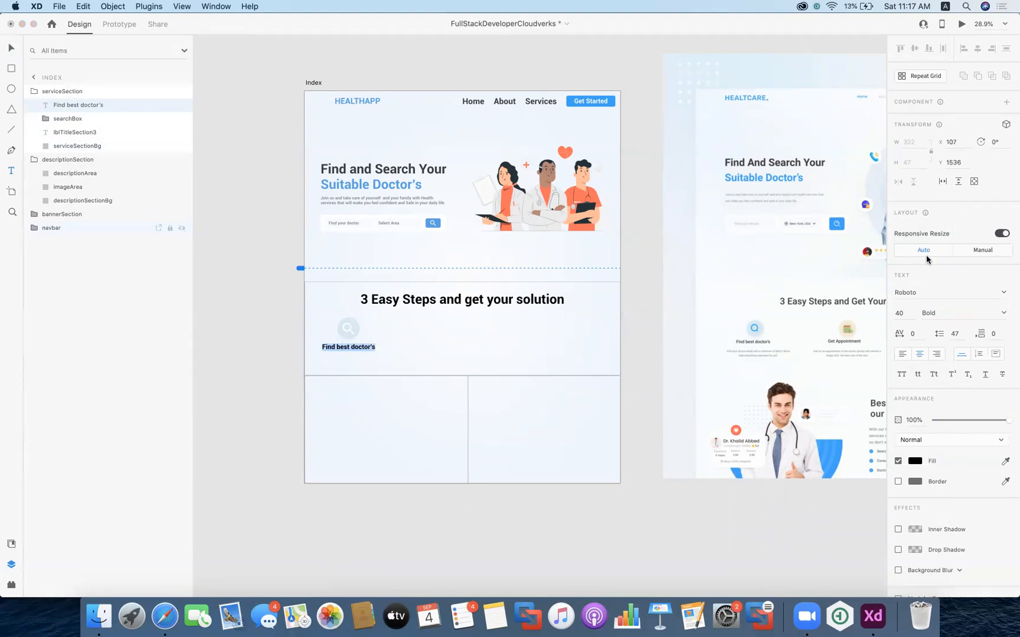
left_click(906, 313)
key("BackSpace")
type("36")
key("Return")
left_click(406, 352)
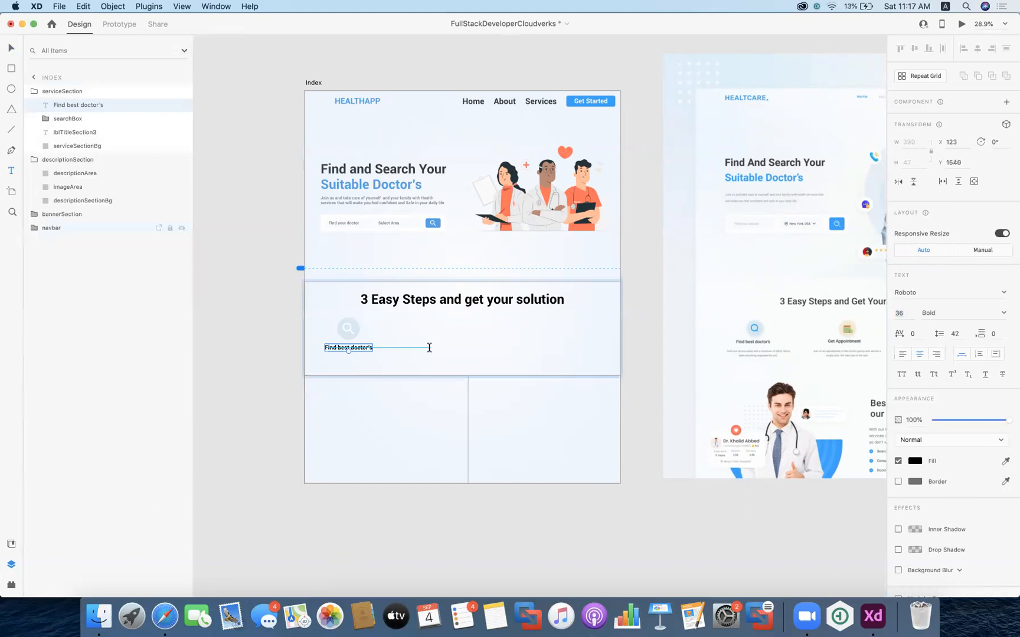
left_click(347, 360)
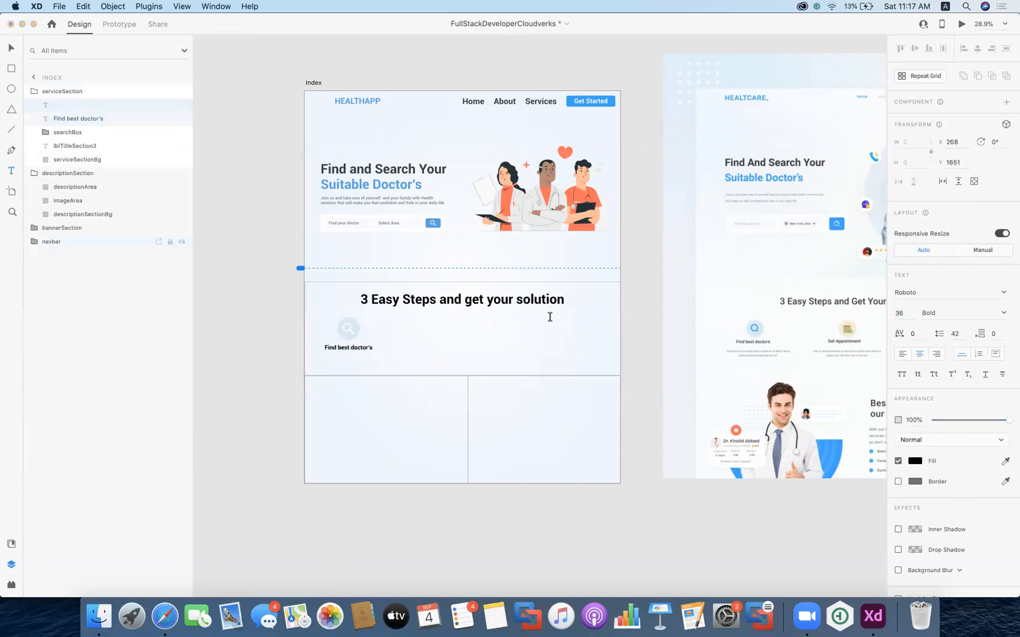
left_click(909, 314)
key("BackSpace")
key("Return")
left_click(973, 314)
type("Regular")
key("Return")
- Add the description "Find your doctor with minimum effort. We've kept everything organised for you" beneath the "Find best doctor's" title, following the reference design
scroll(774, 340, "up", 5)
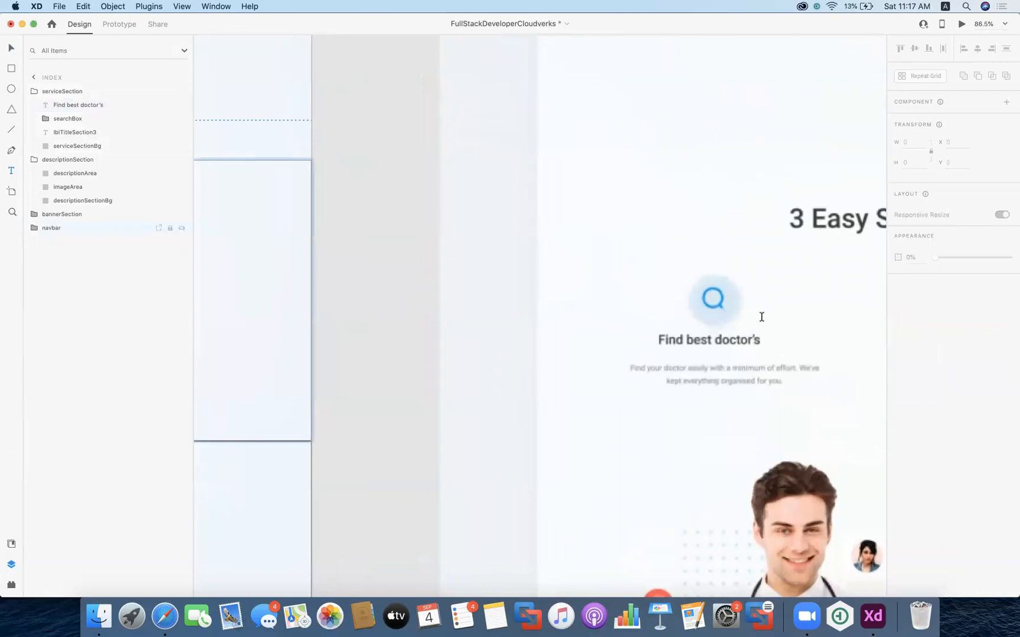
scroll(762, 317, "up", 3)
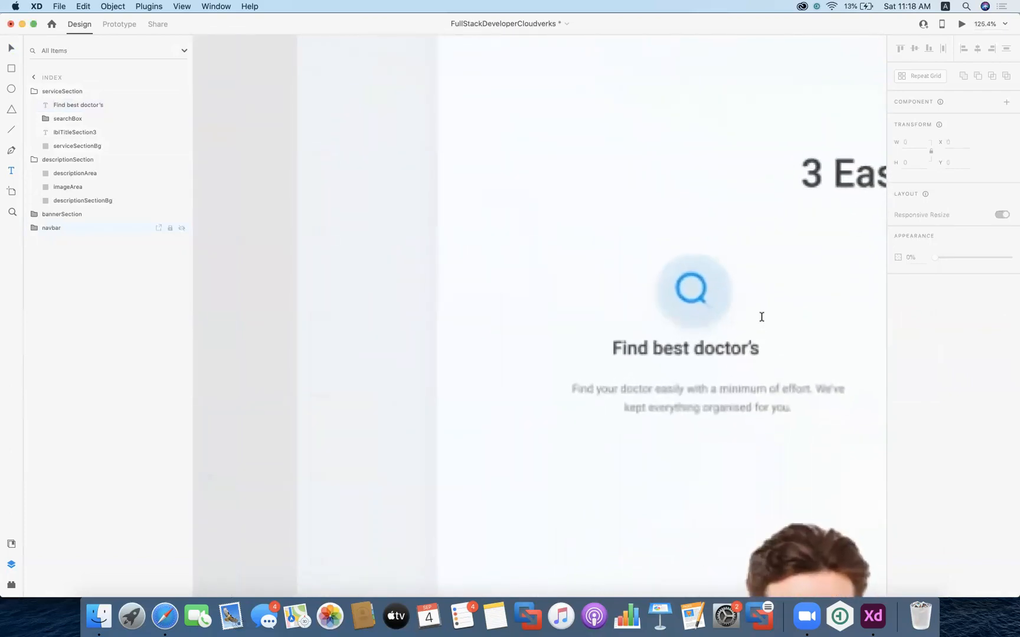
scroll(761, 317, "down", 1)
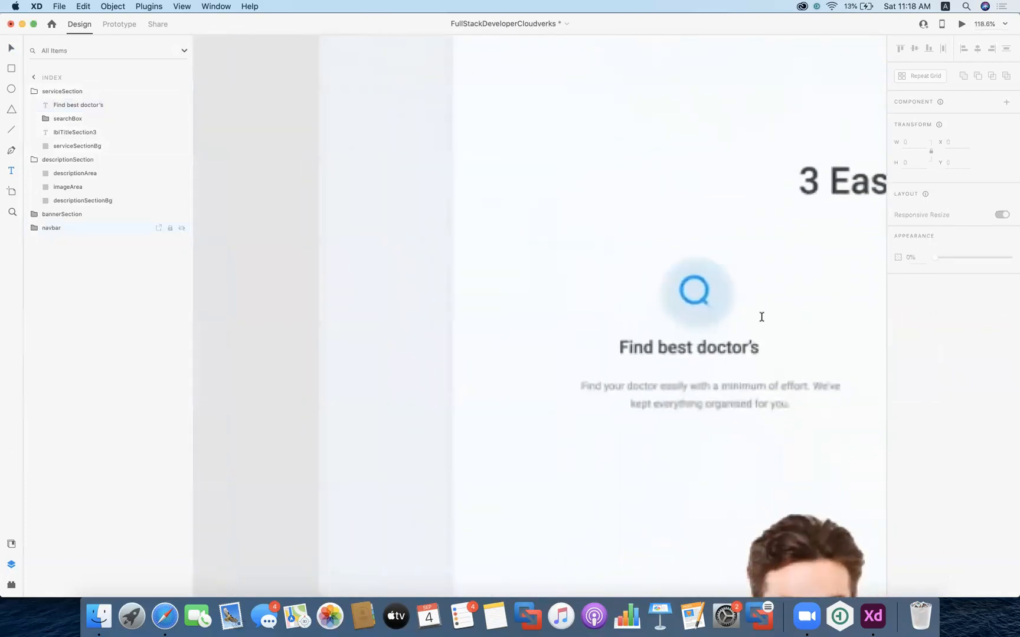
scroll(762, 317, "left", 20)
scroll(761, 317, "up", 1)
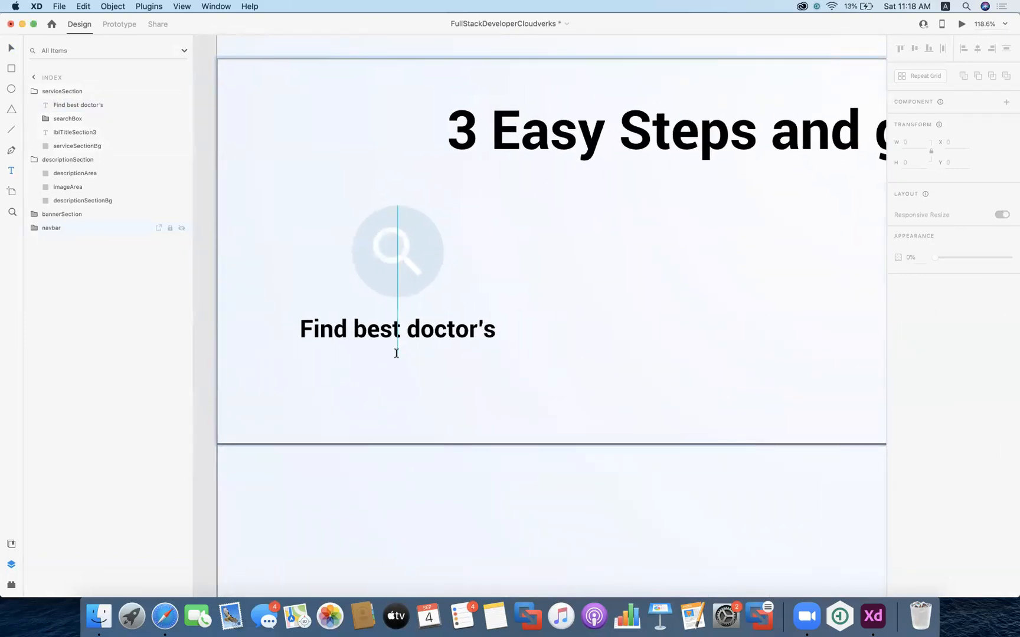
left_click(396, 354)
type("find")
key("BackSpace")
key("BackSpace")
key("BackSpace")
key("BackSpace")
type("Find")
key("BackSpace")
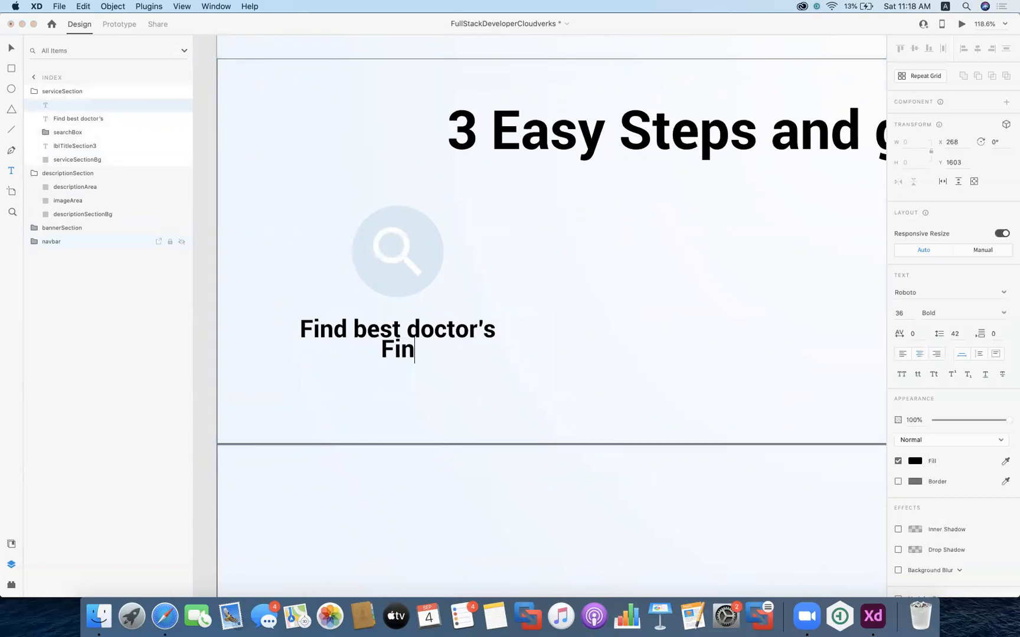
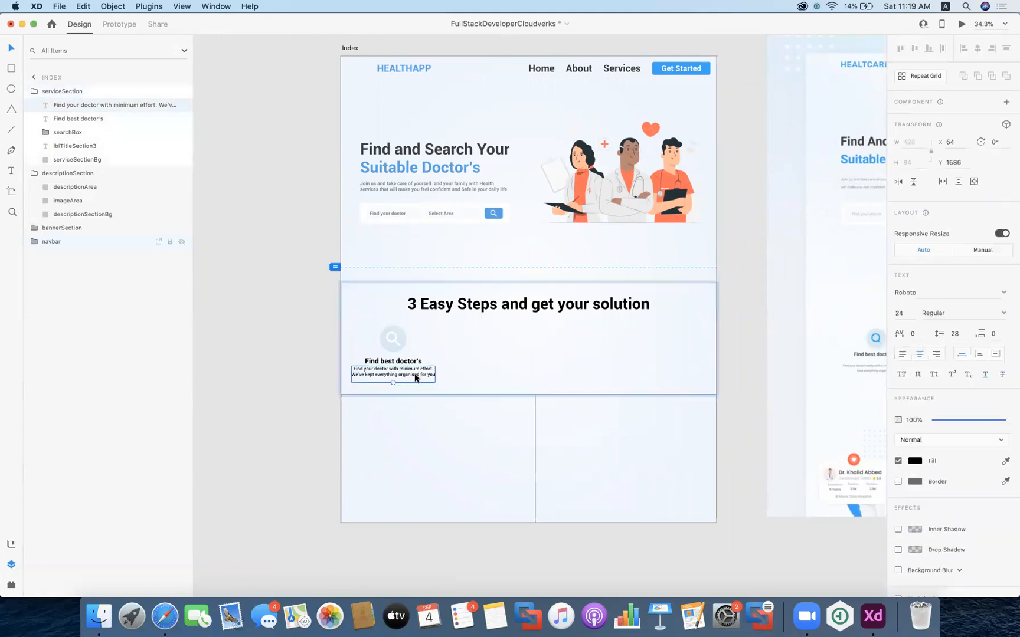
- Remove the empty last line from the doctor search description and move the text down to X 54, Y 1608
double_click(412, 380)
left_click(412, 381)
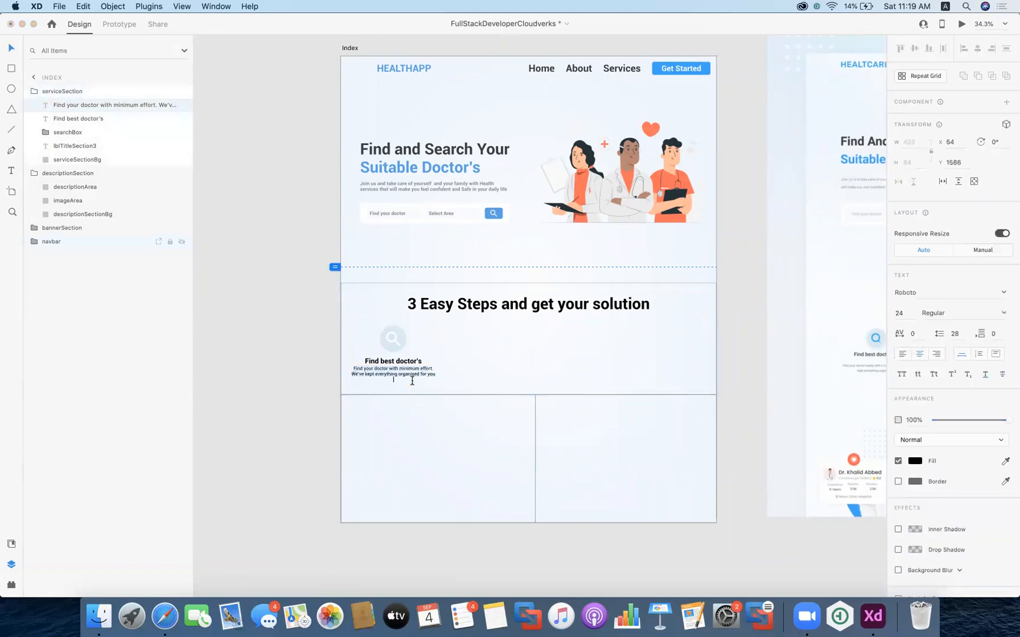
left_click(479, 373)
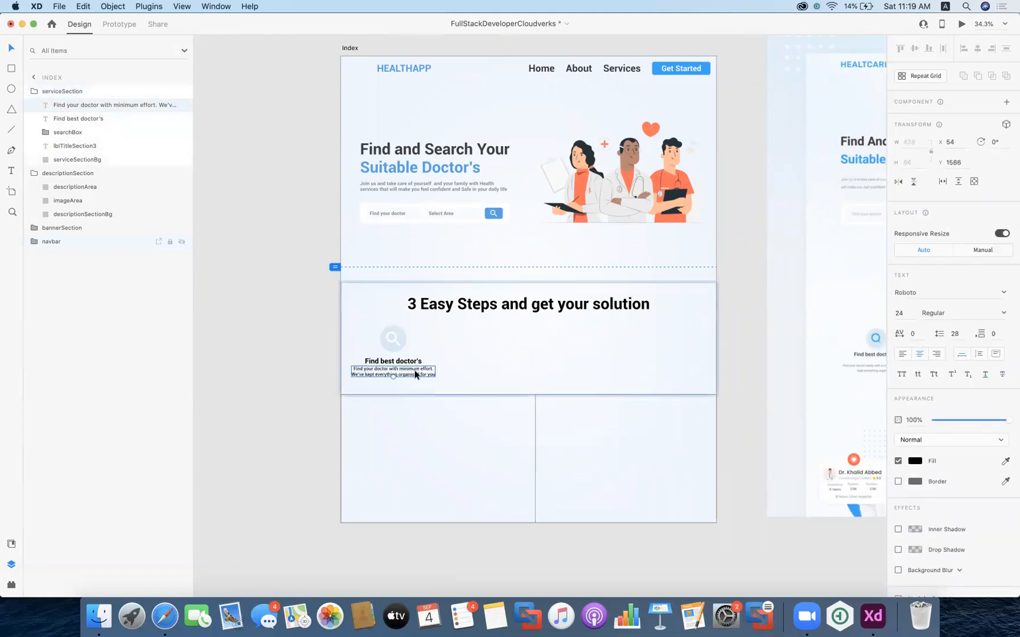
left_click_drag(411, 371, 410, 383)
key("Escape")
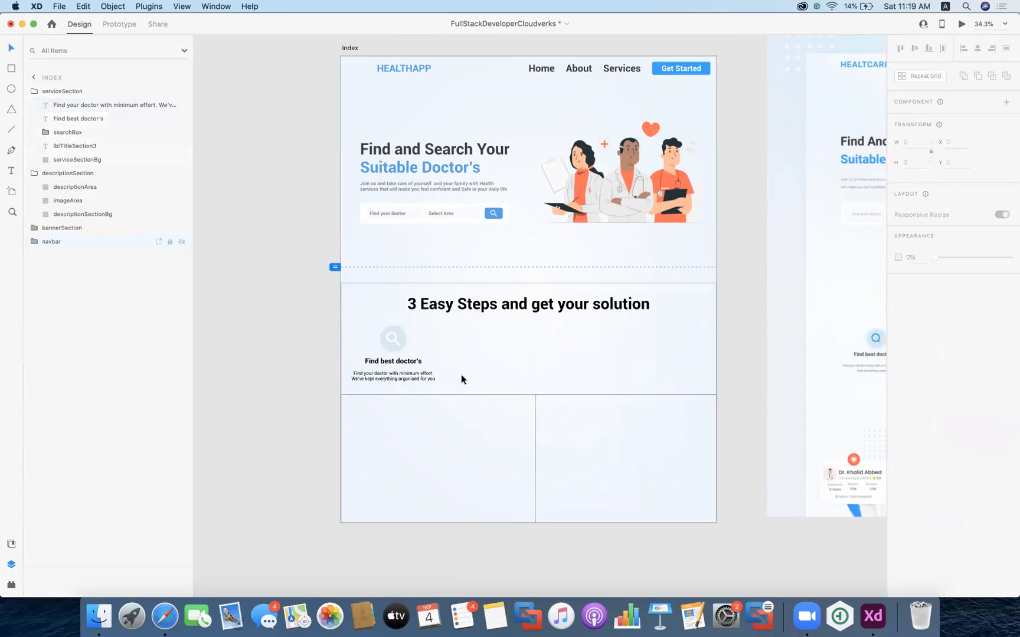
scroll(462, 378, "right", 3)
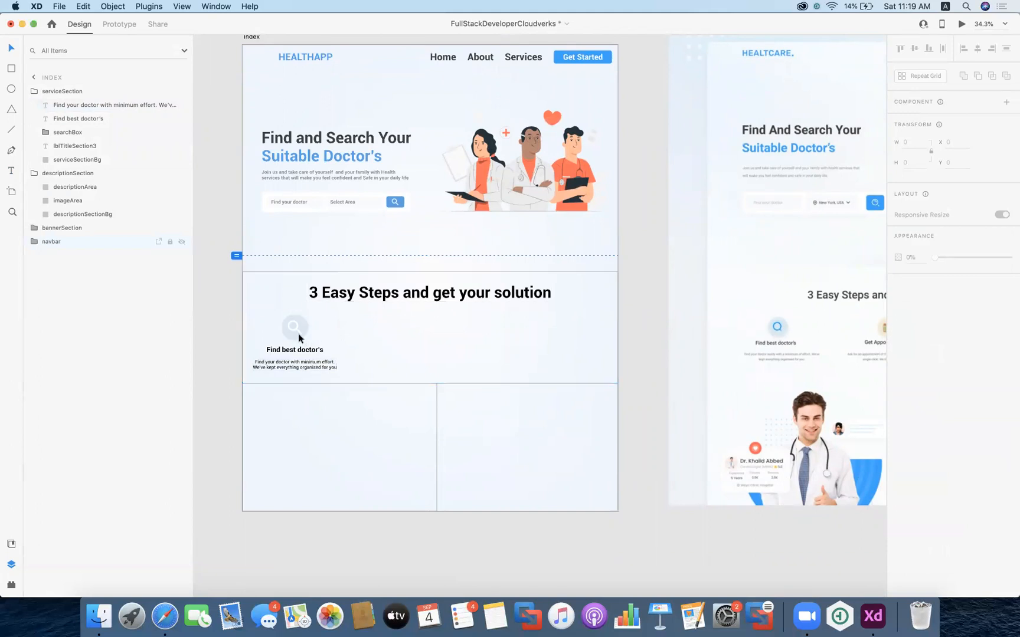
- Rename the description text layer in serviceSection as descSeacrhDoctor
left_click(61, 91)
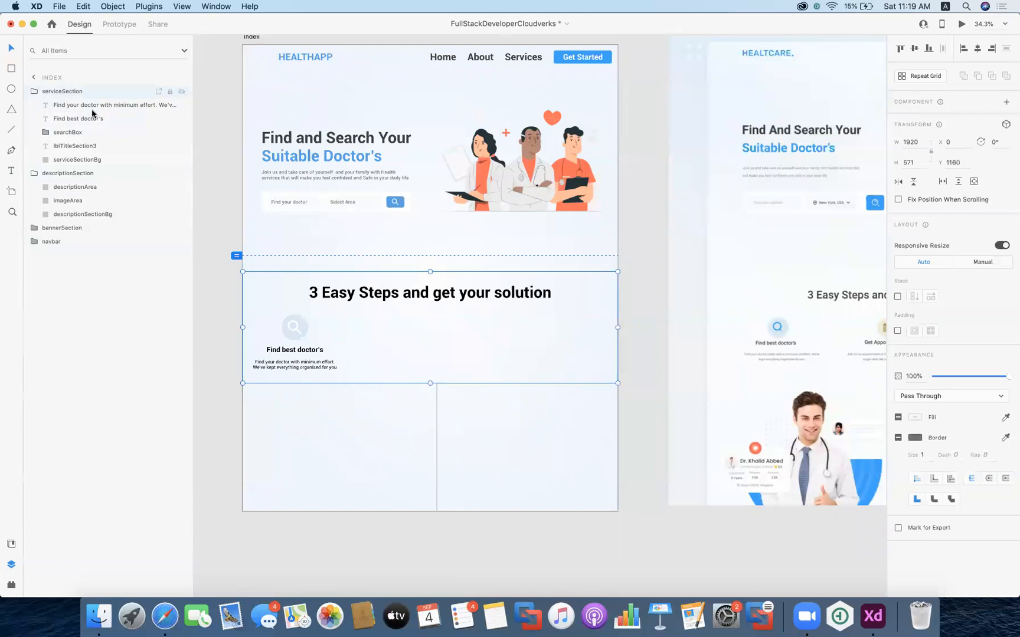
left_click(86, 106)
right_click(86, 106)
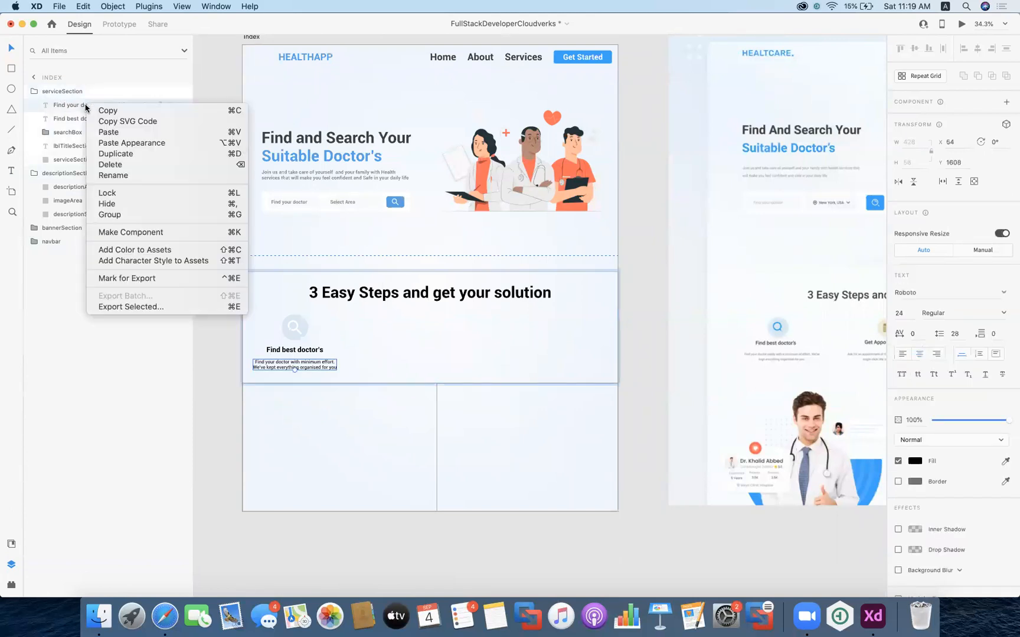
left_click(123, 176)
type("descSeacrhDoctr")
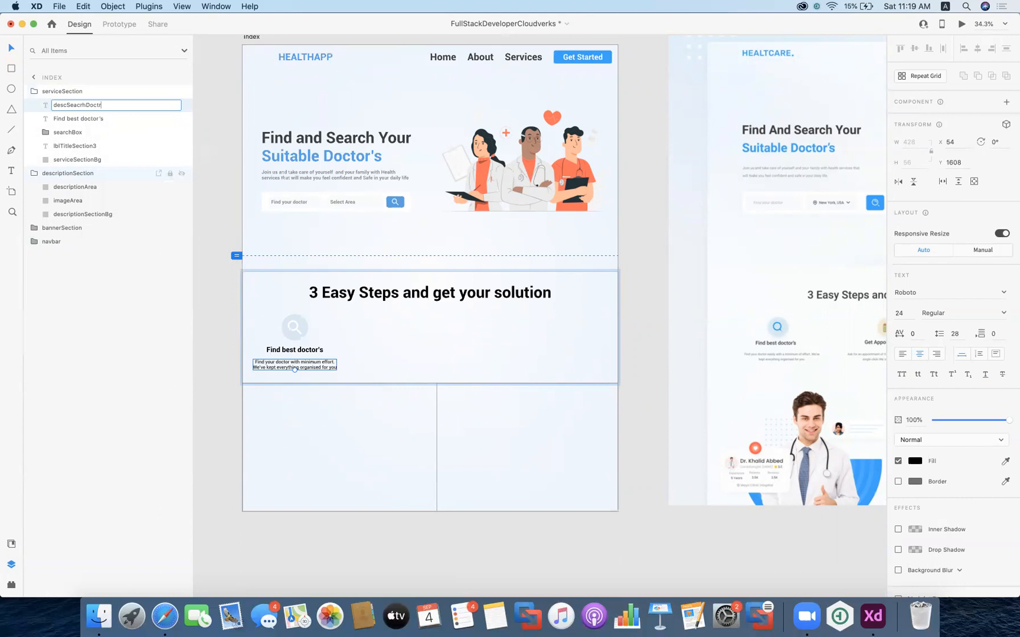
type("or")
key("Return")
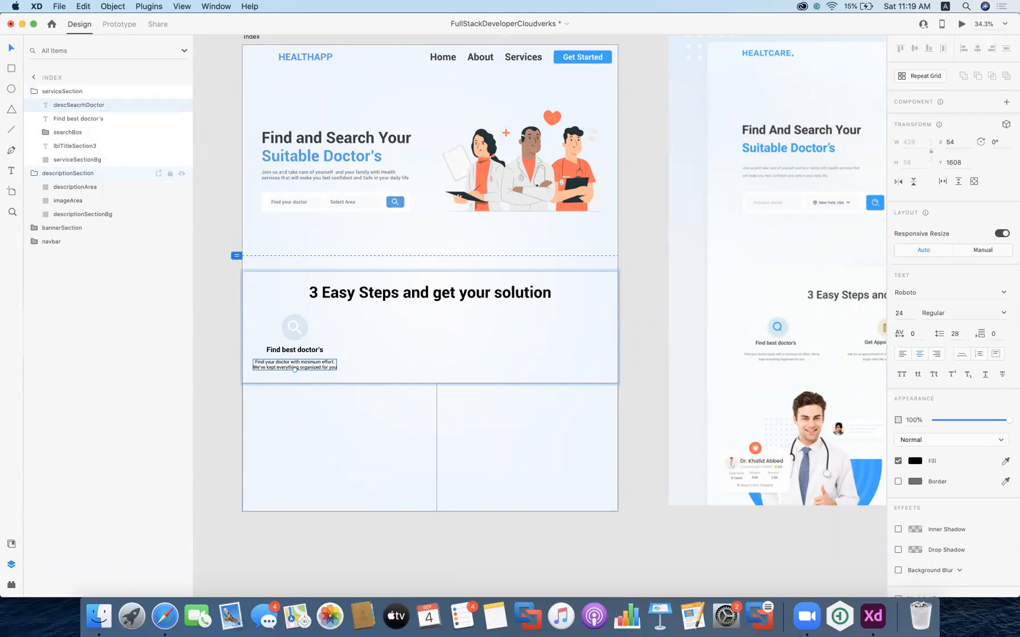
- Rename the "Find best doctor's" text layer in serviceSection as titleSearchDoctor
right_click(68, 121)
left_click(103, 189)
type("titleSea")
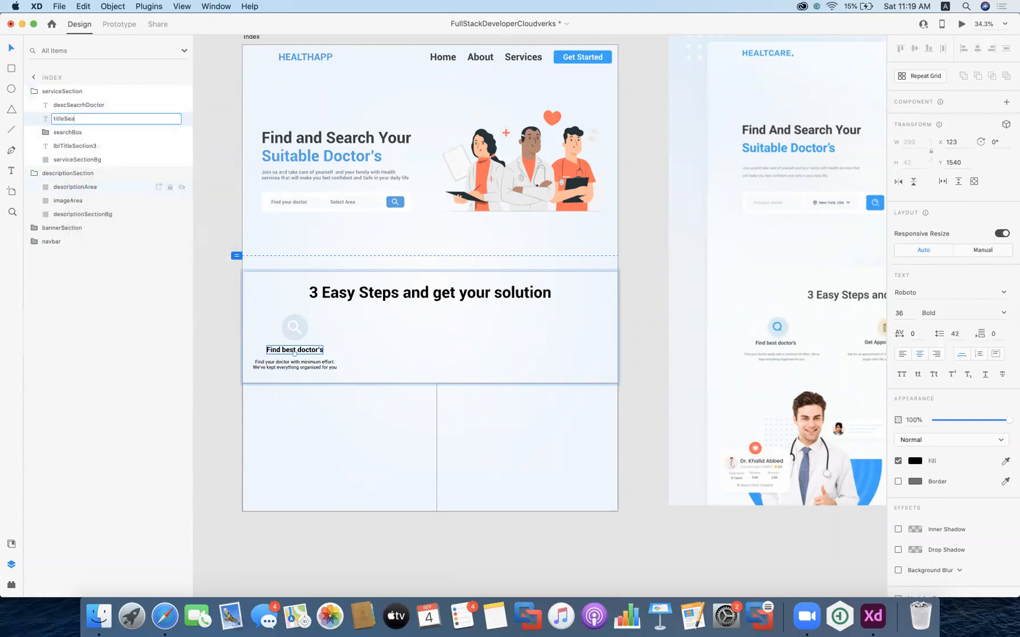
type("rchDoctor")
key("Return")
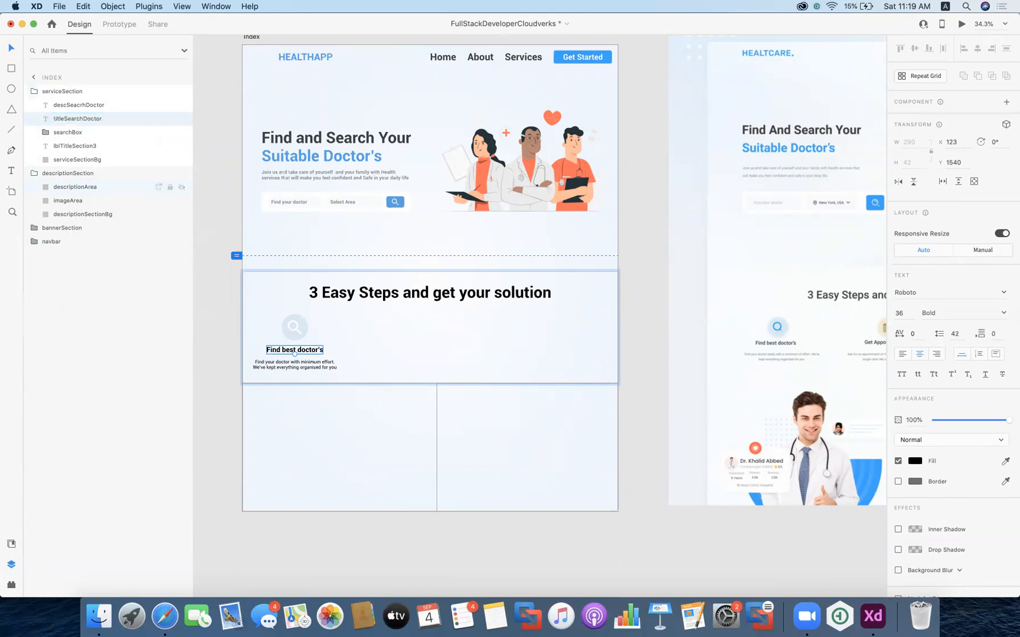
- Group the searchBox, titleSearchDoctor and doctor search description layers in serviceSection
left_click(70, 132)
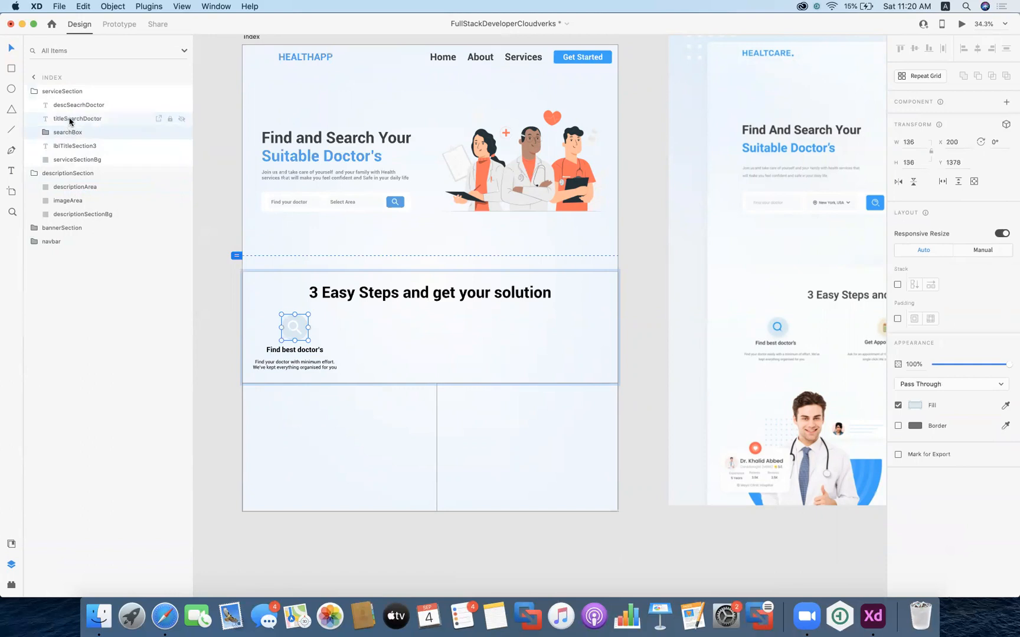
left_click(77, 149)
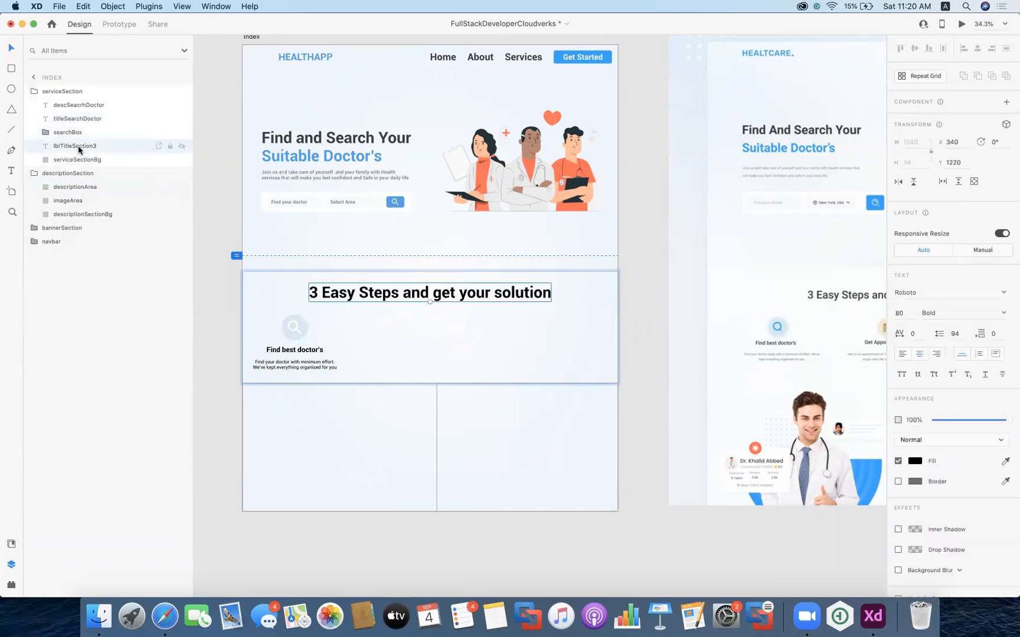
left_click(78, 119)
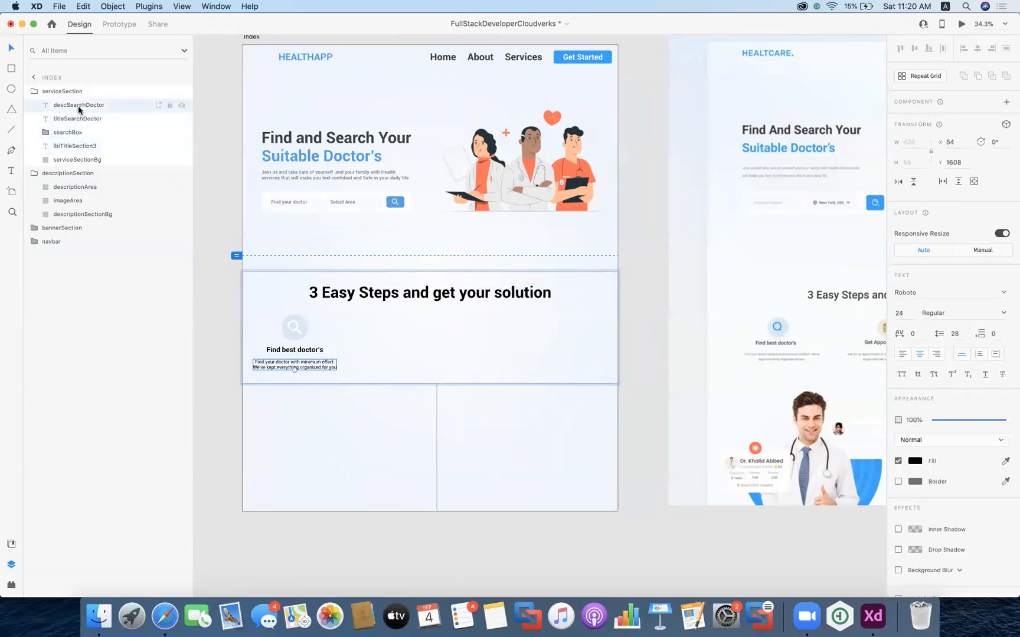
left_click(75, 132)
left_click(75, 108, "shift")
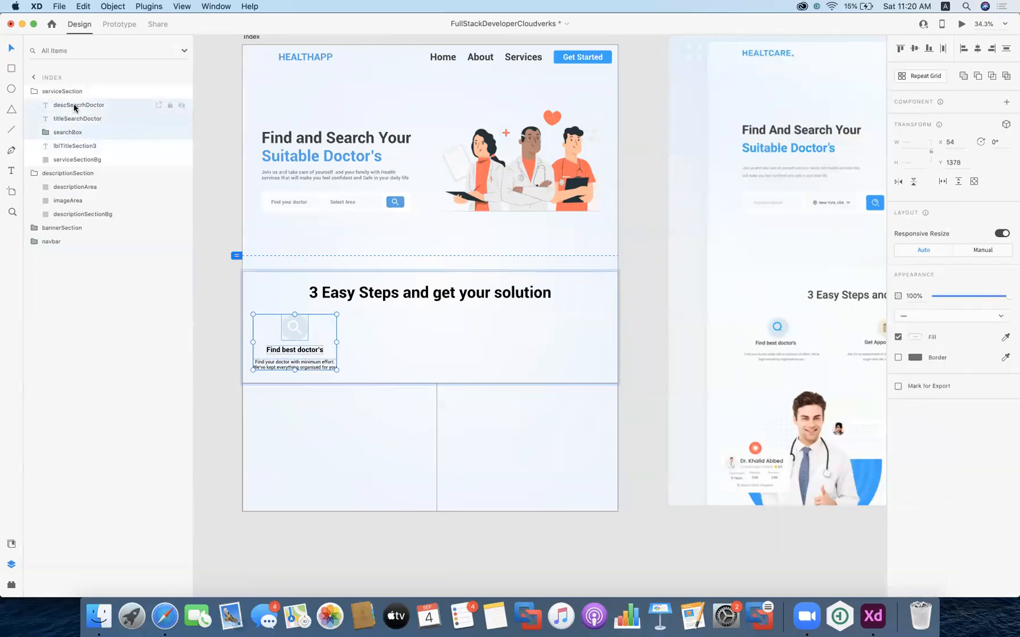
right_click(75, 107)
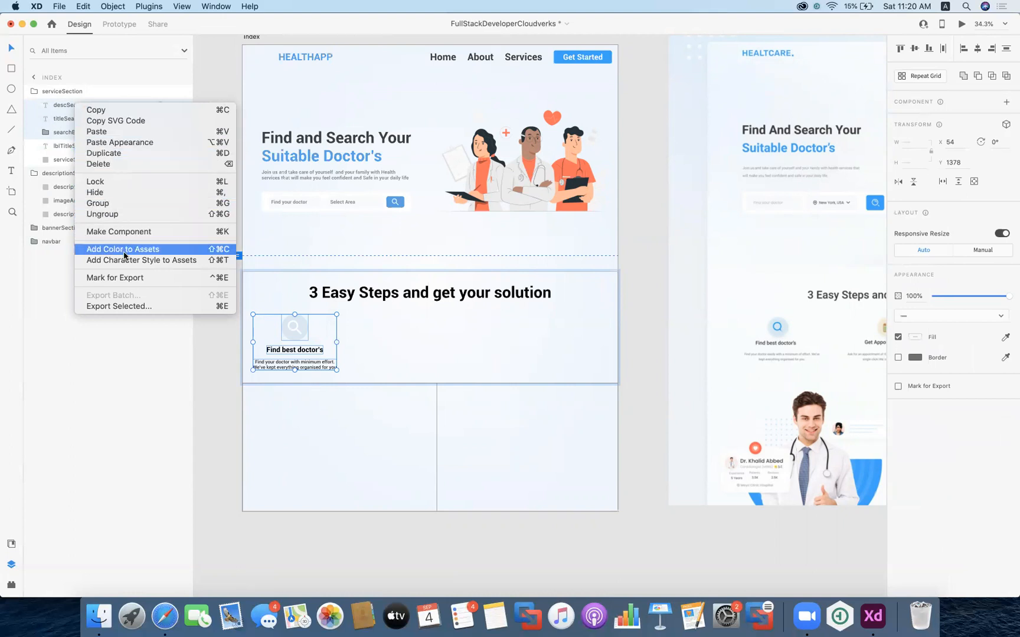
left_click(115, 205)
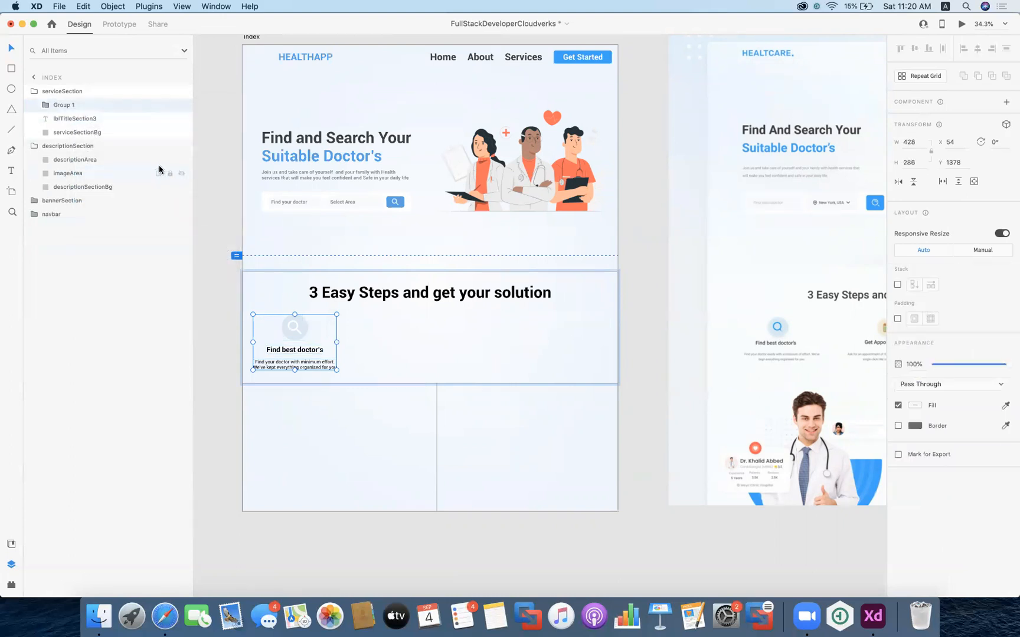
- Rename the new group inside serviceSection as searchSection
left_click(94, 105)
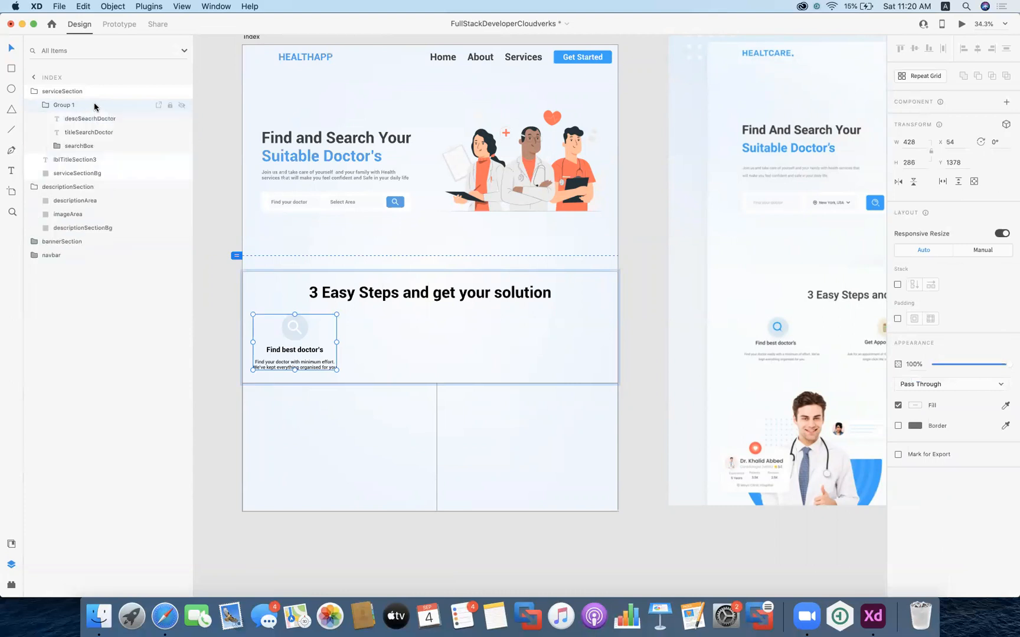
right_click(95, 104)
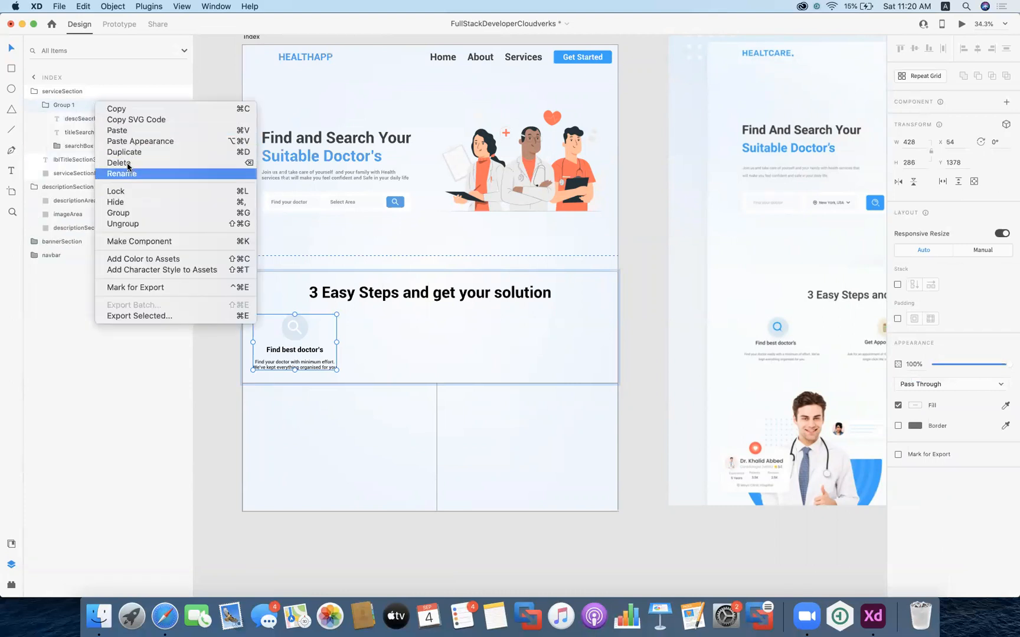
left_click(128, 174)
type("searchSection")
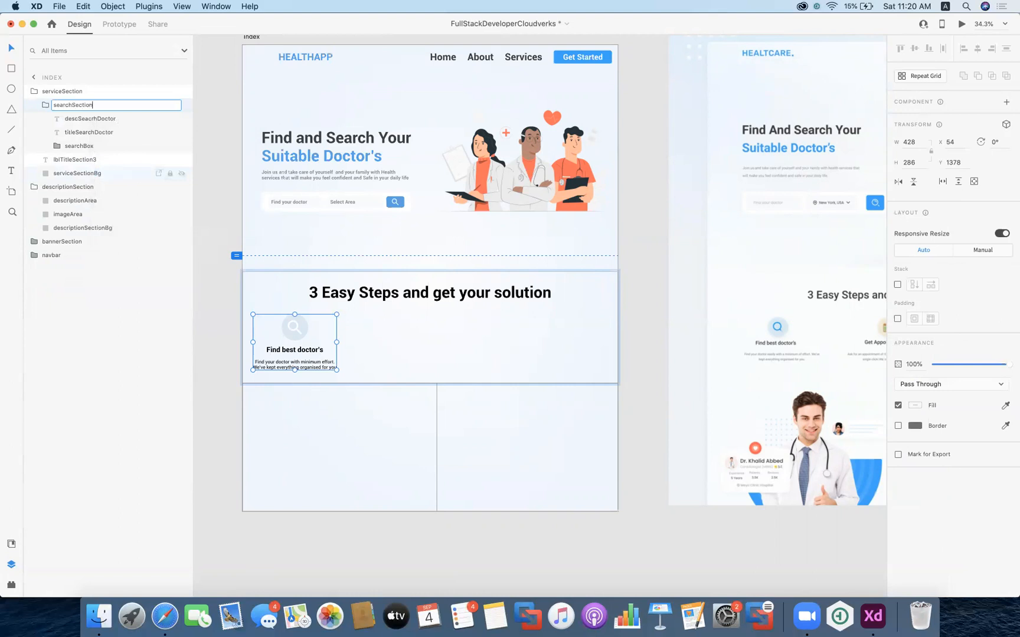
key("Return")
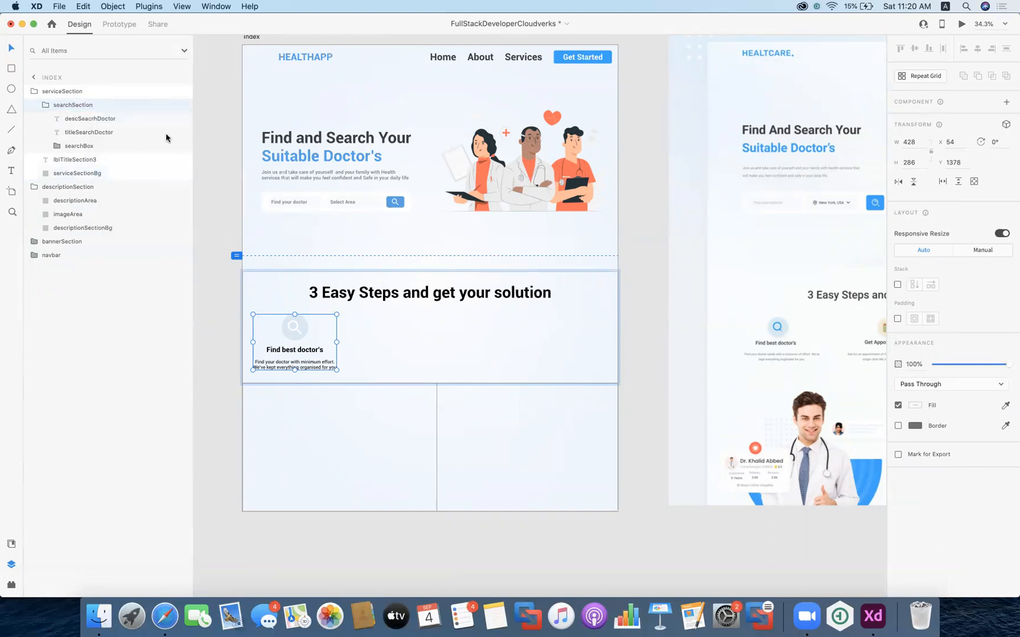
- Duplicate the searchSection group twice and place the copies in a row with the original, at X 683 and X 1312
left_click(45, 105)
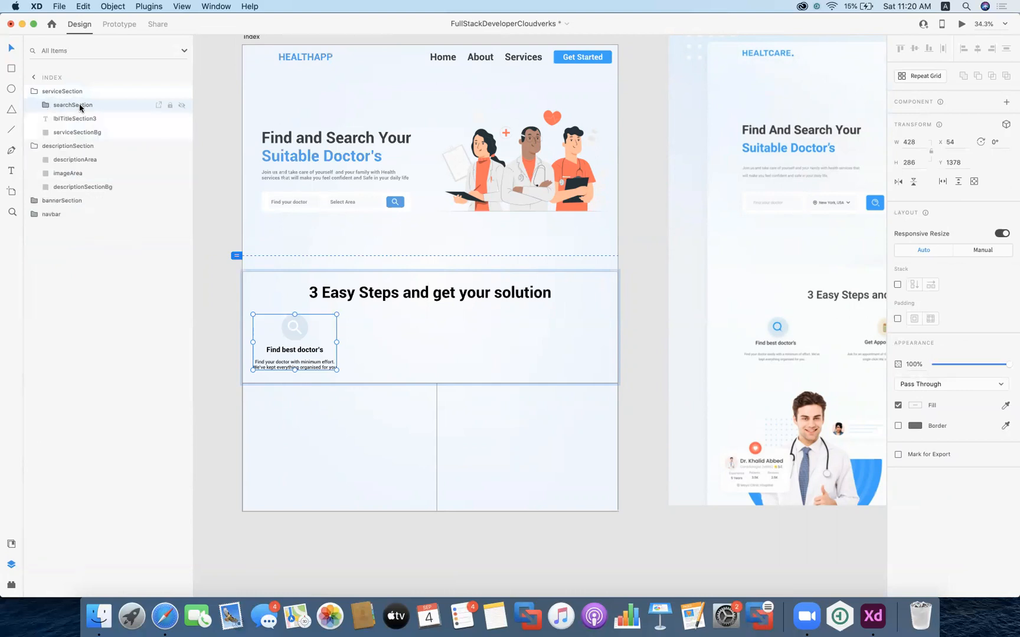
key("super+d")
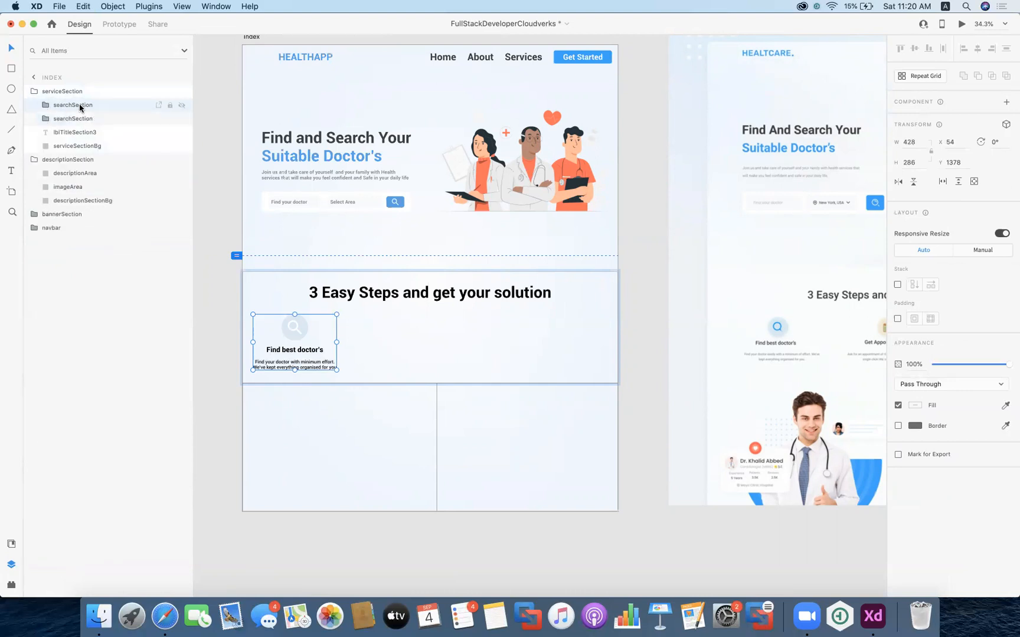
left_click_drag(301, 353, 430, 351)
key("super+d")
left_click_drag(429, 353, 553, 353)
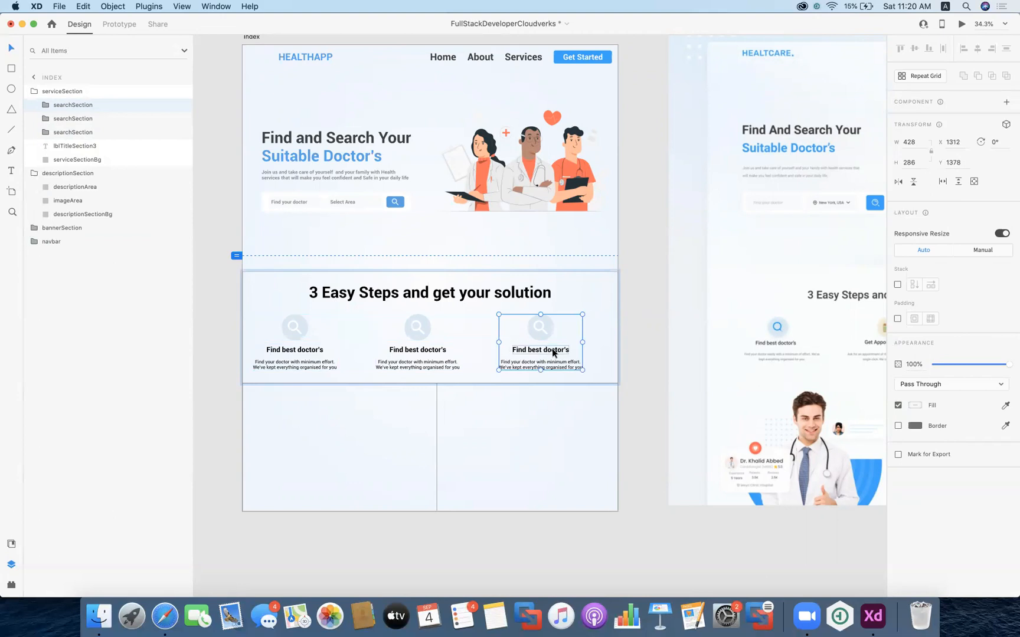
left_click(584, 280)
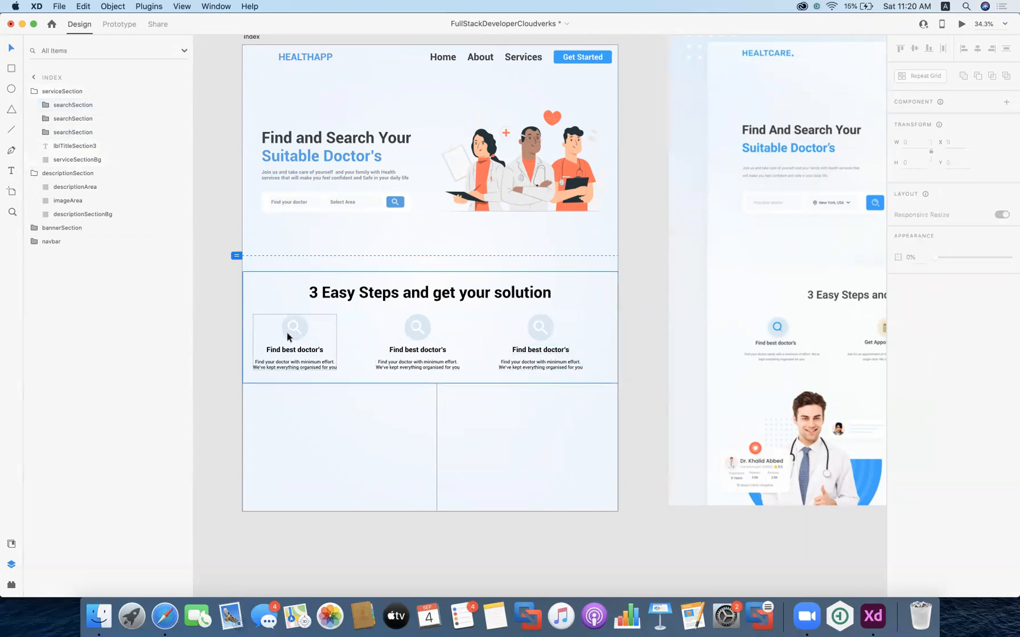
- Move all three searchSection groups together to X 117, Y 1379 to centre the row under the section heading
left_click(298, 350)
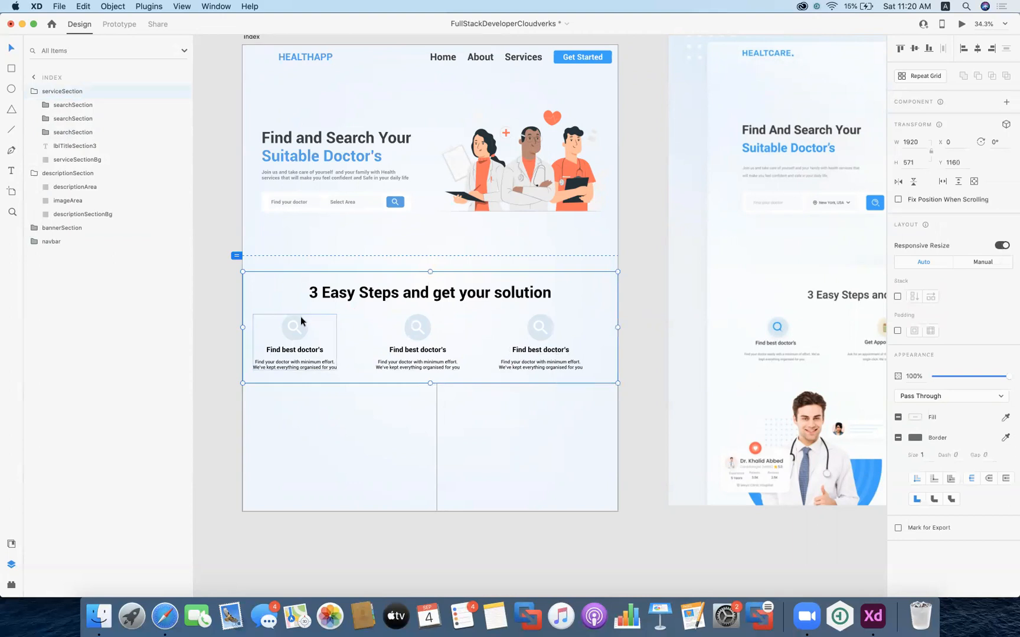
right_click(60, 116)
left_click(57, 106)
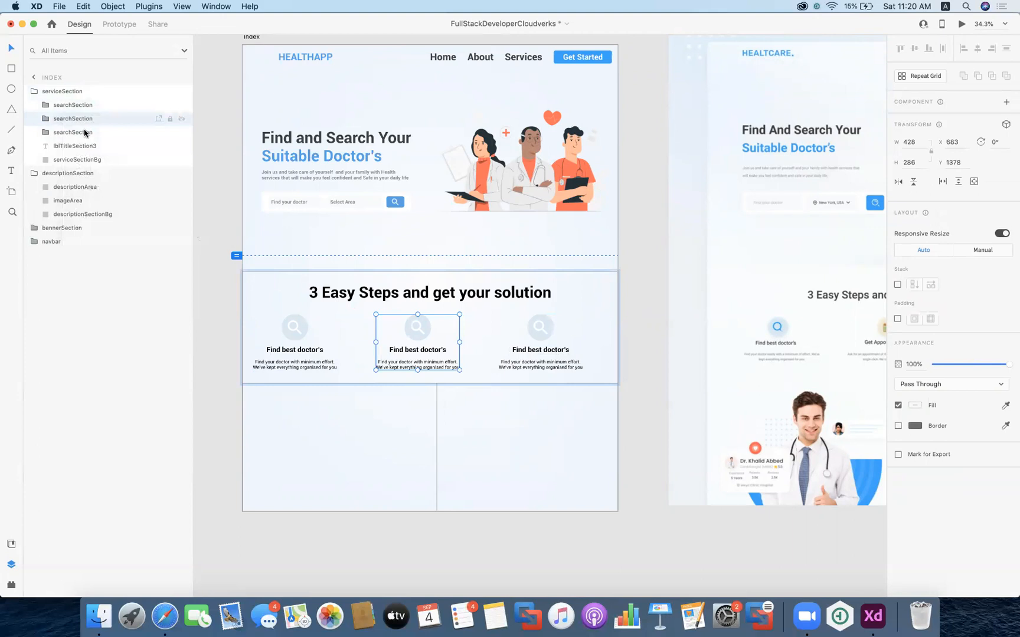
left_click(81, 104, "shift")
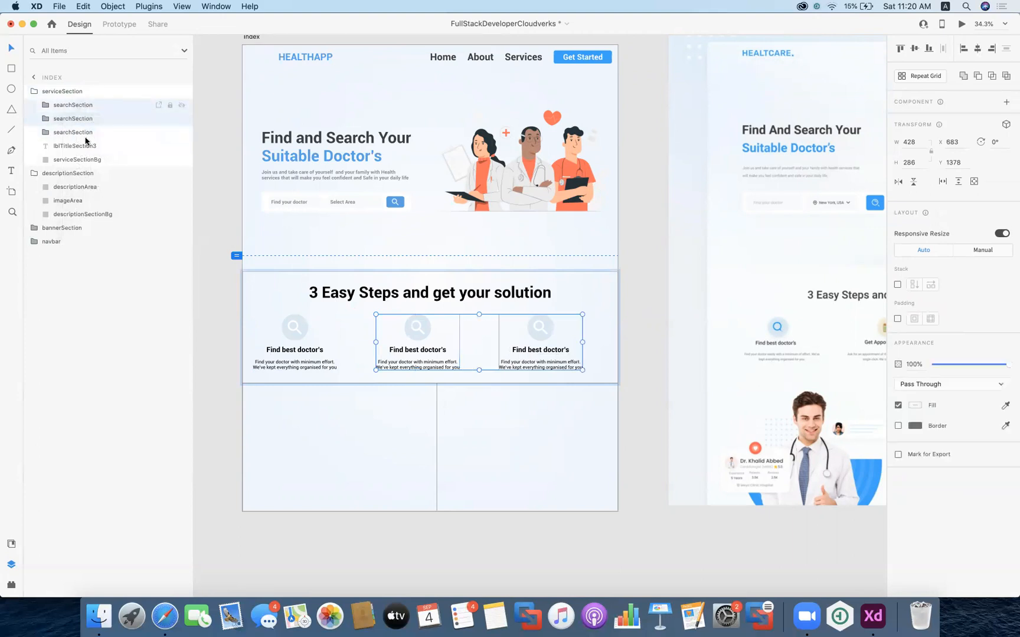
left_click(83, 132, "shift")
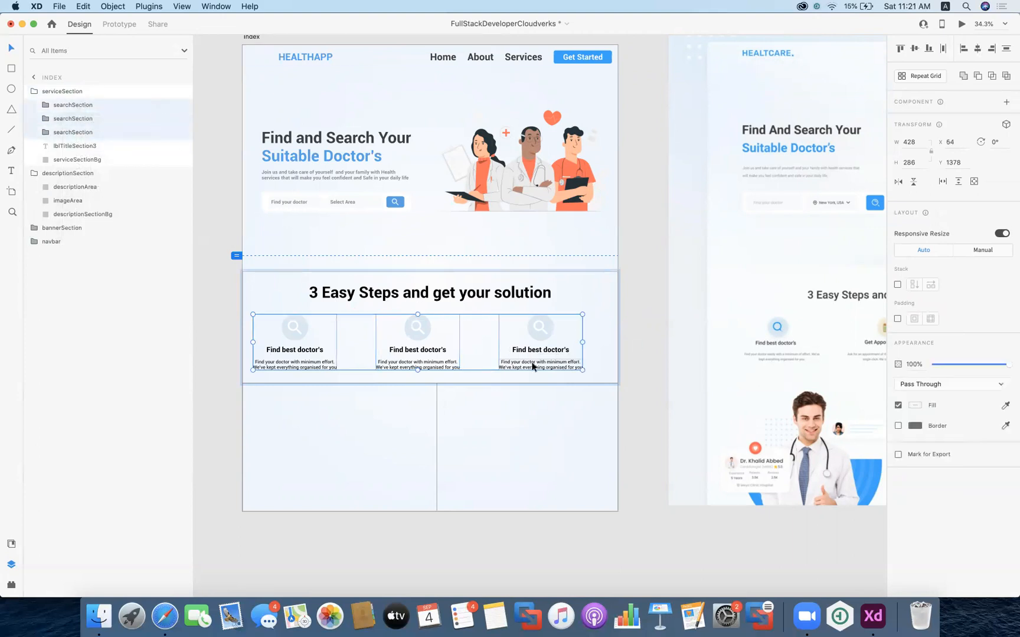
left_click_drag(424, 334, 433, 337)
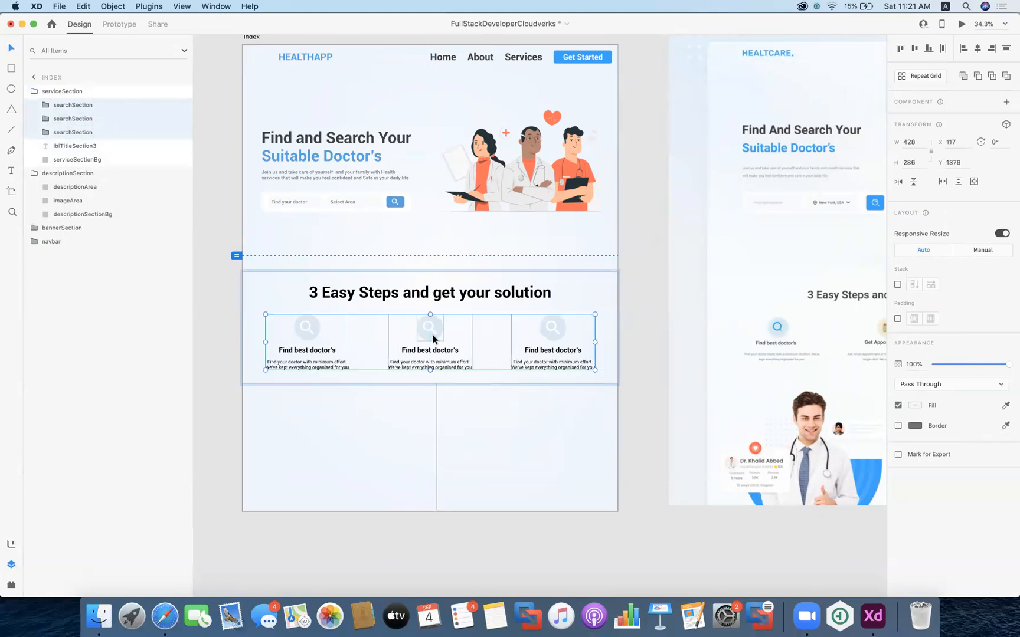
left_click(658, 328)
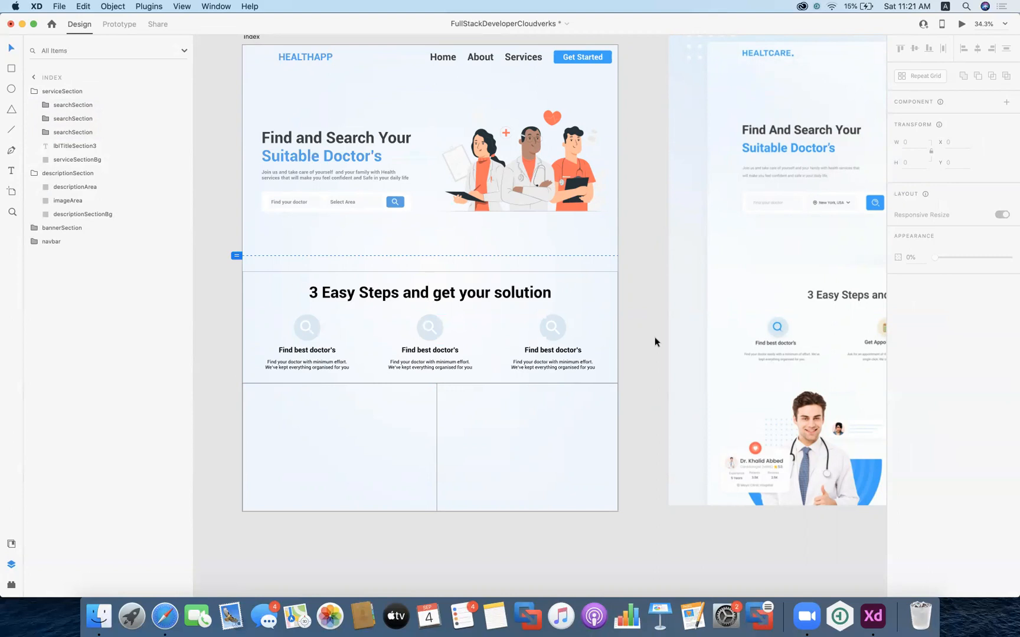
- Change the title of the middle service column to "Get Appointment", following the reference design
scroll(653, 341, "right", 5)
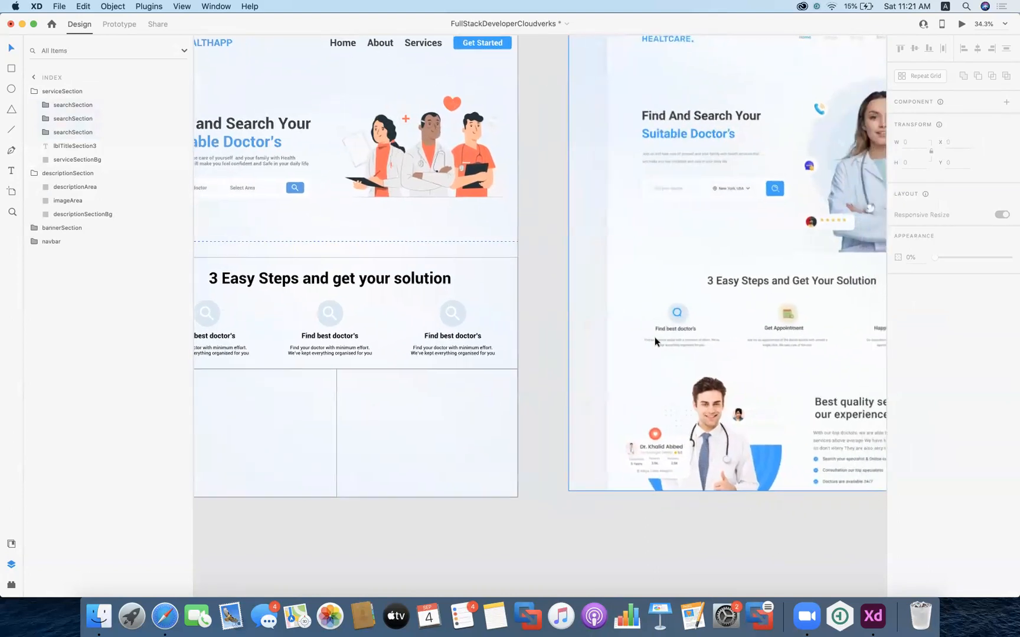
scroll(654, 341, "left", 5)
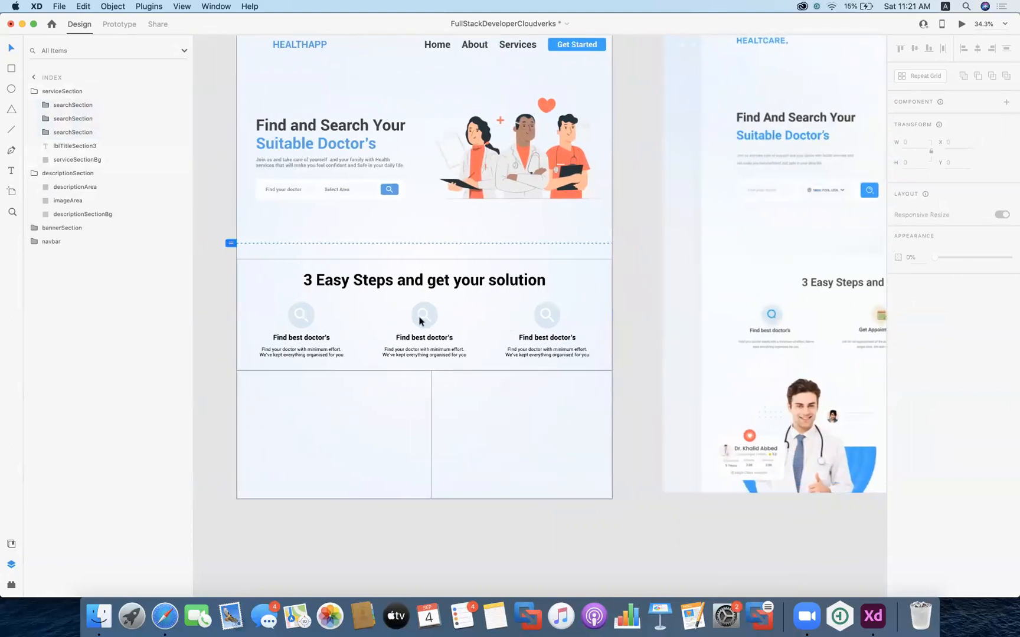
left_click(422, 319)
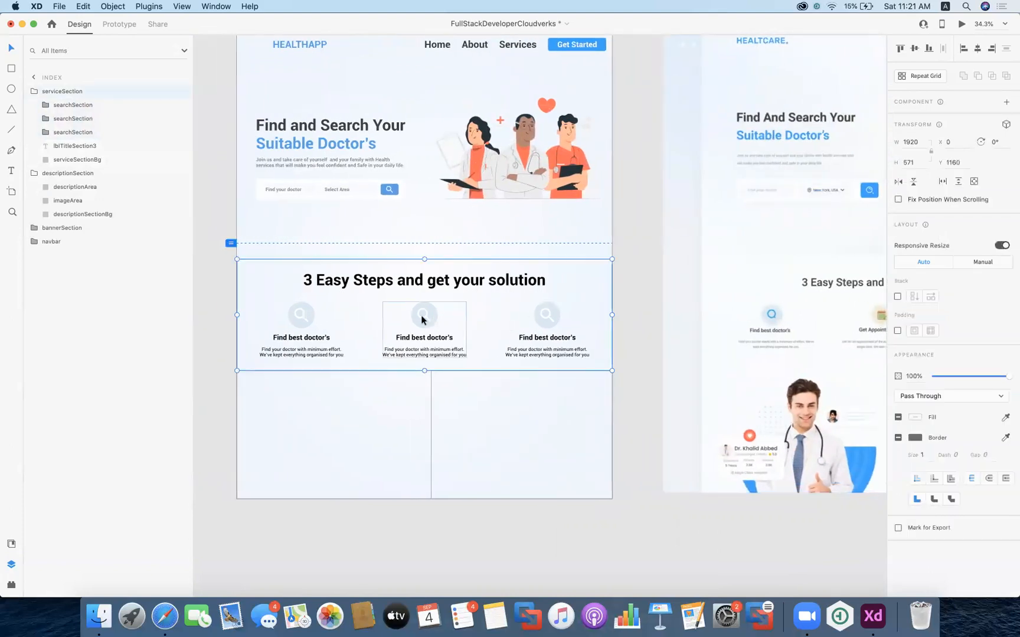
scroll(421, 320, "right", 2)
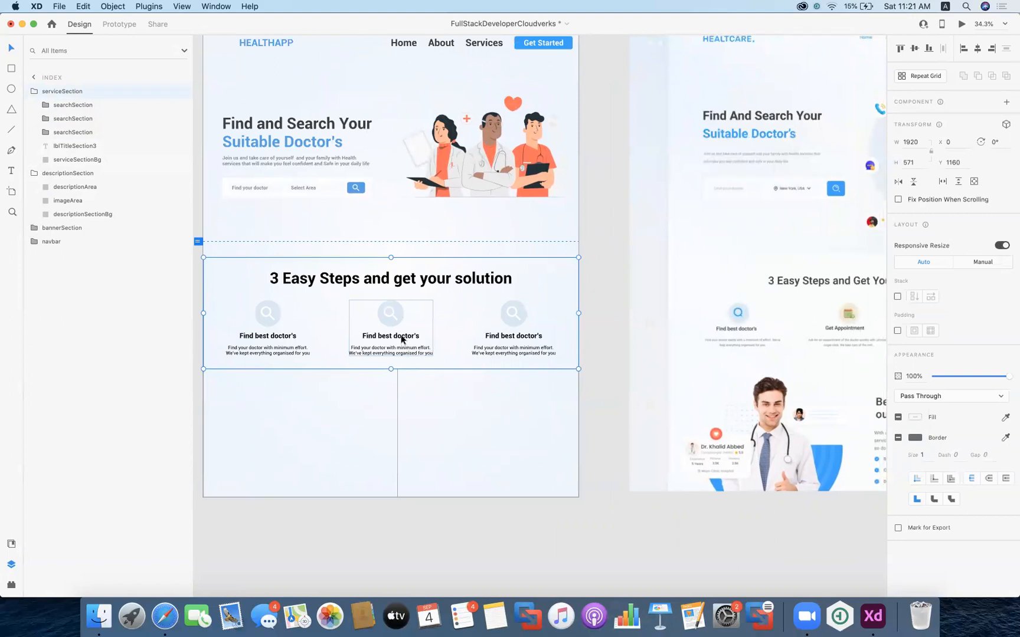
double_click(401, 338)
double_click(402, 339)
type("G")
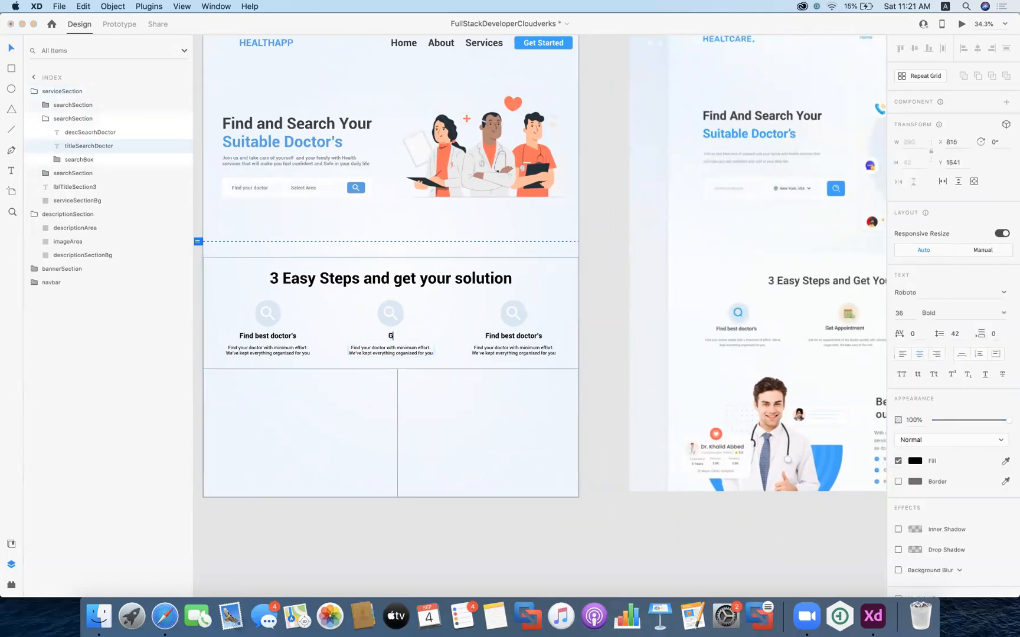
type("et Appoi")
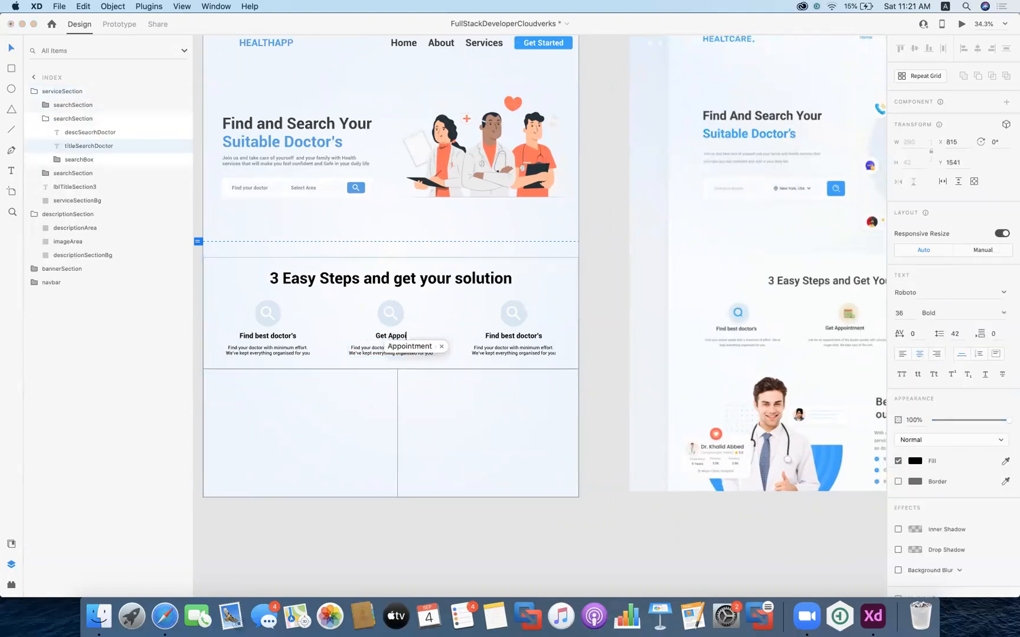
type("ntment")
key("Escape")
- Change the title of the third service column to "Happy Consulatations"
scroll(528, 335, "right", 5)
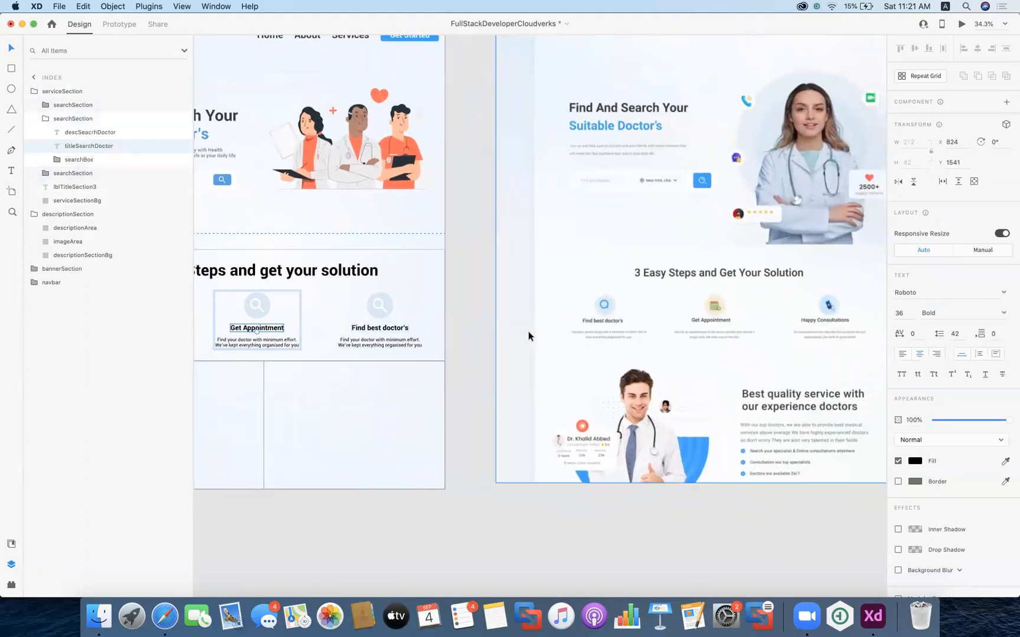
scroll(528, 336, "left", 3)
left_click(455, 340)
double_click(455, 340)
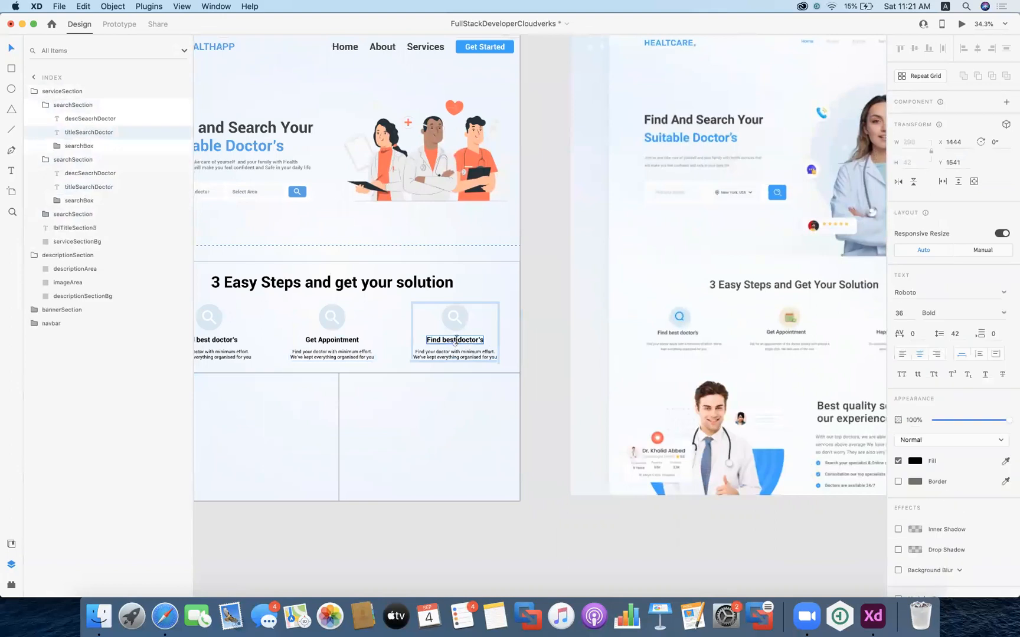
type("Hap")
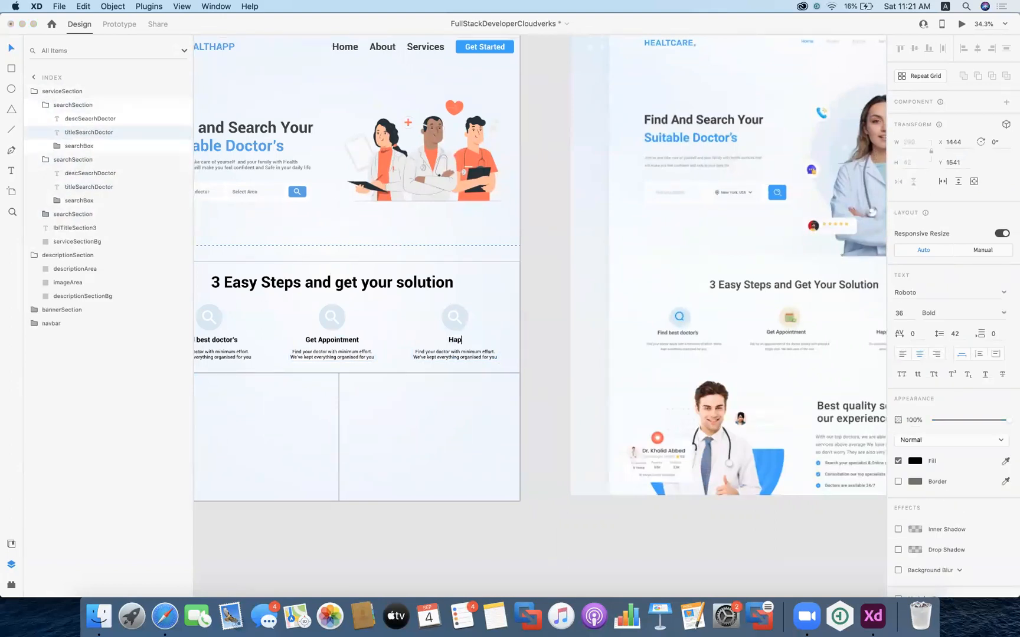
type("pt Consulatations")
key("Escape")
- Replace the description under "Get Appointment" with "Ask for an appointment from a doctor", following the reference design
scroll(457, 351, "right", 3)
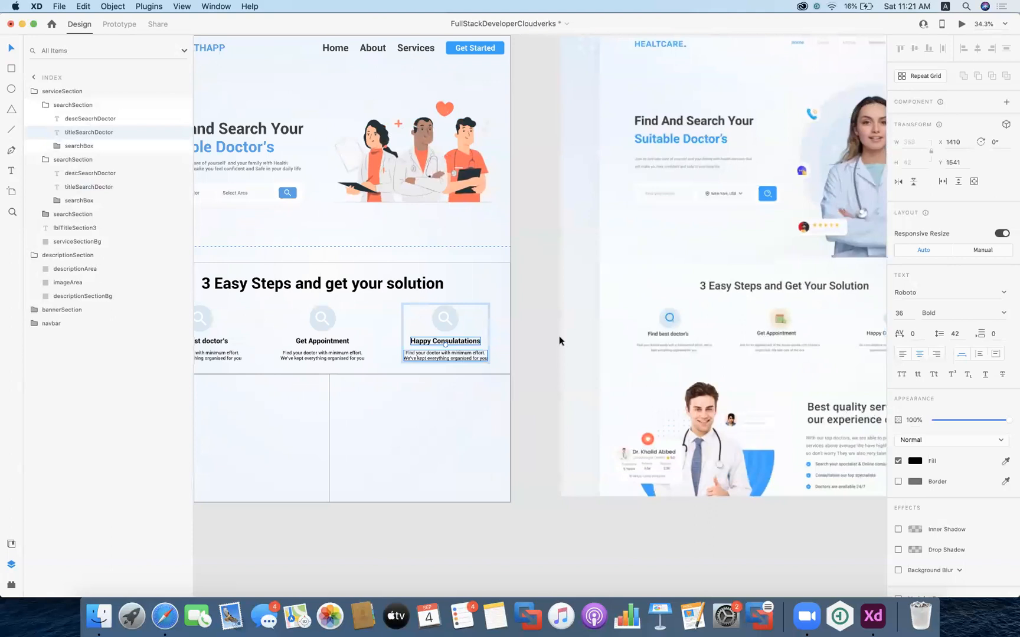
scroll(690, 334, "up", 8)
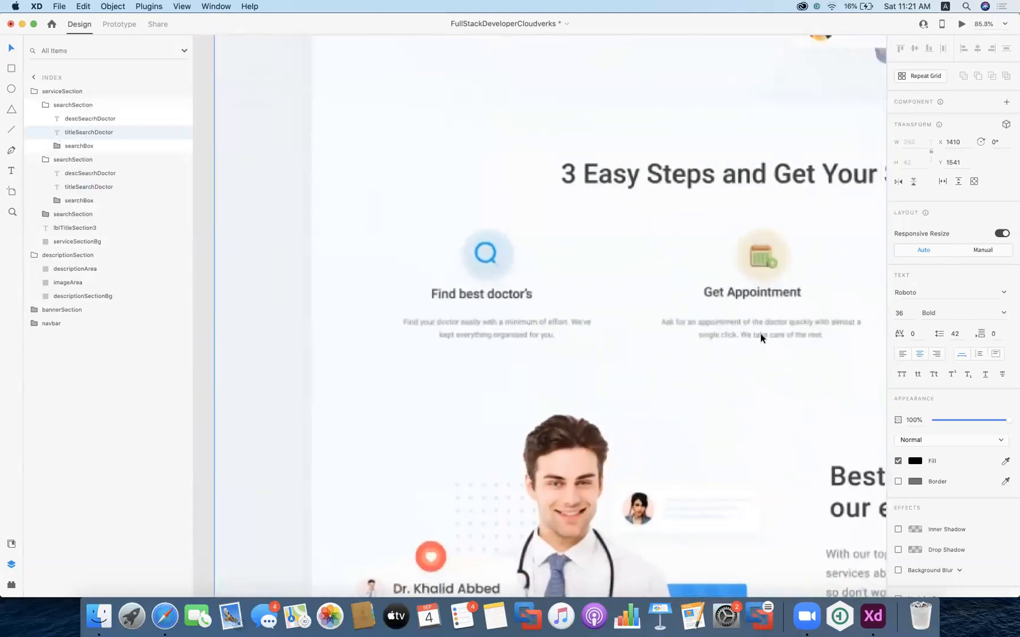
scroll(767, 335, "right", 3)
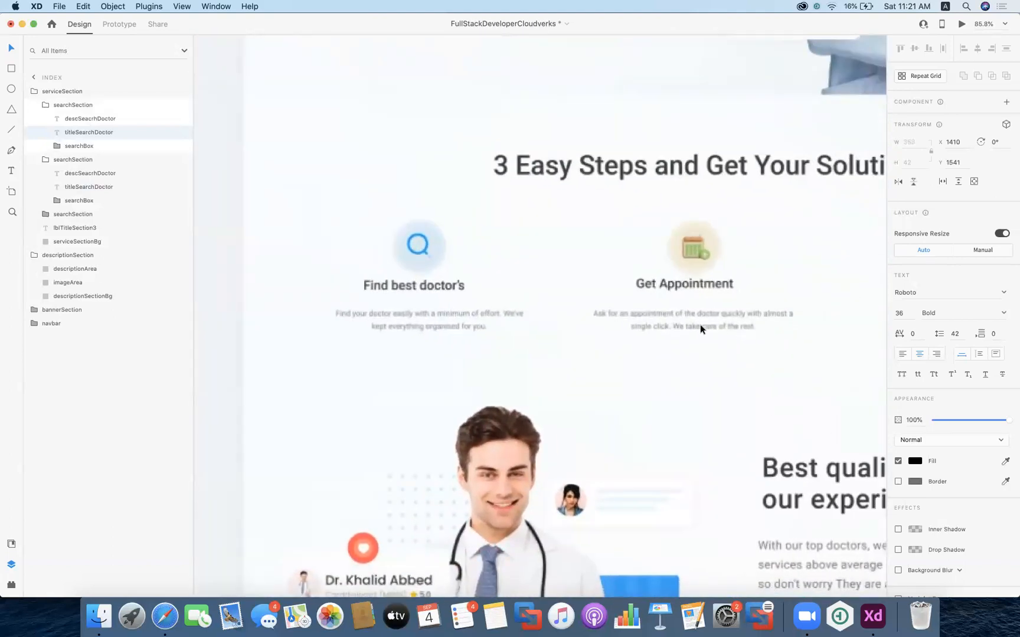
scroll(685, 346, "left", 15)
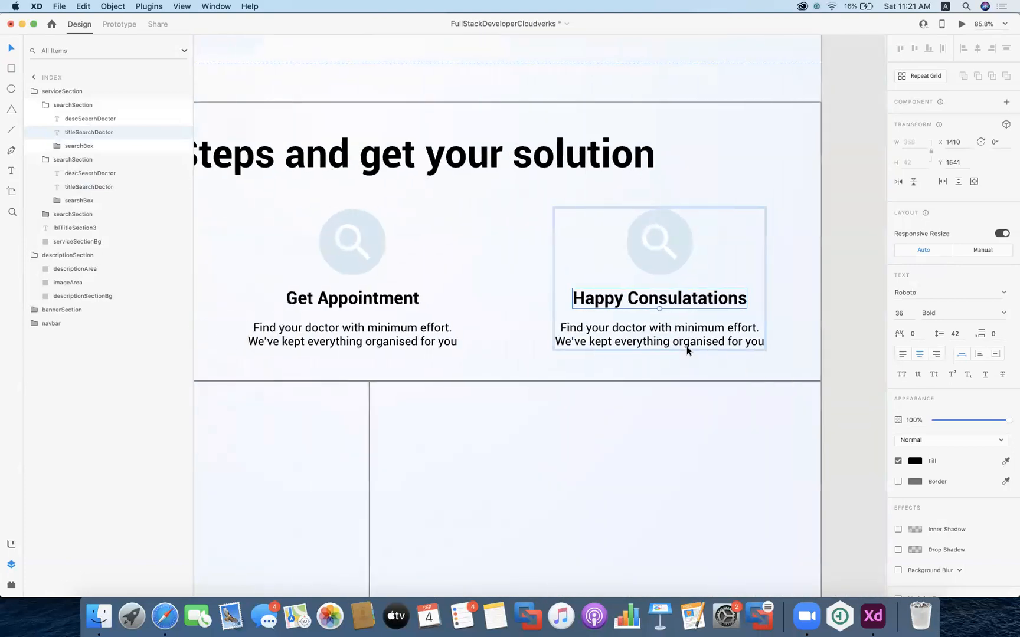
left_click(378, 342)
double_click(377, 343)
type("Ask for an ")
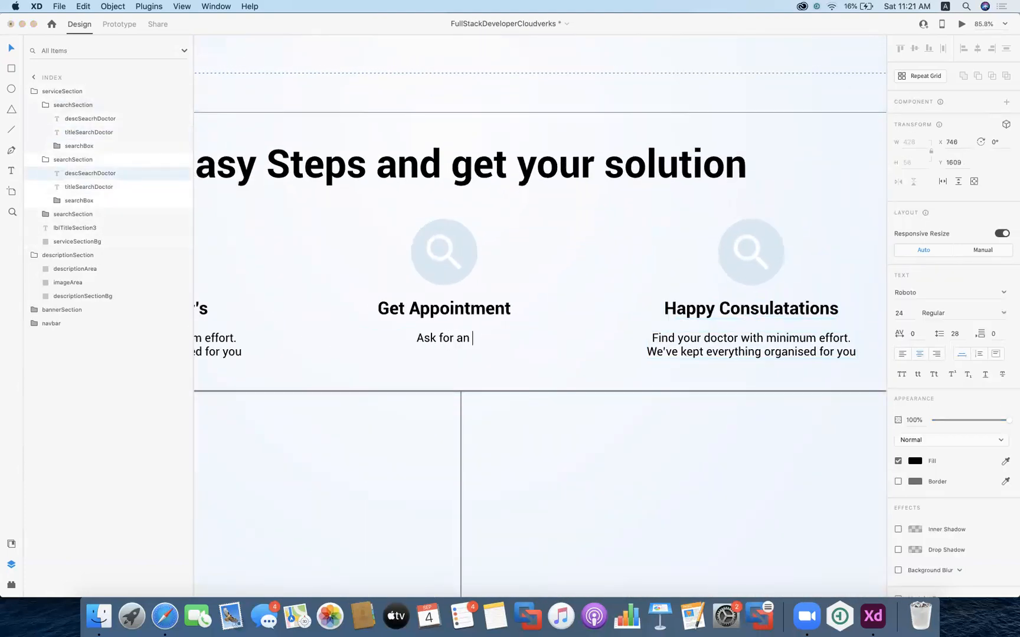
type("appoin")
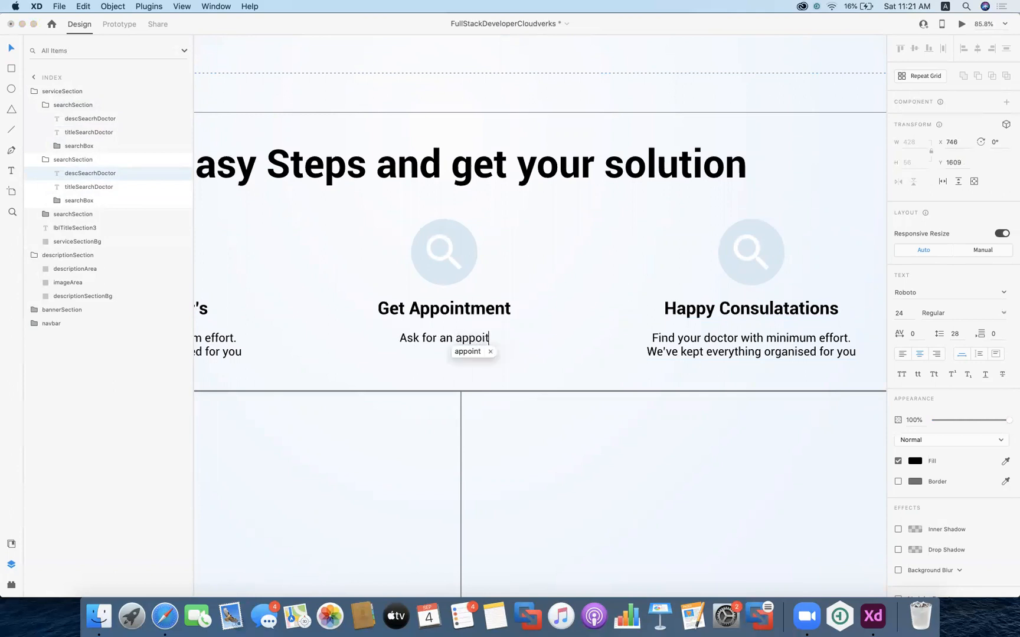
type("tment fr")
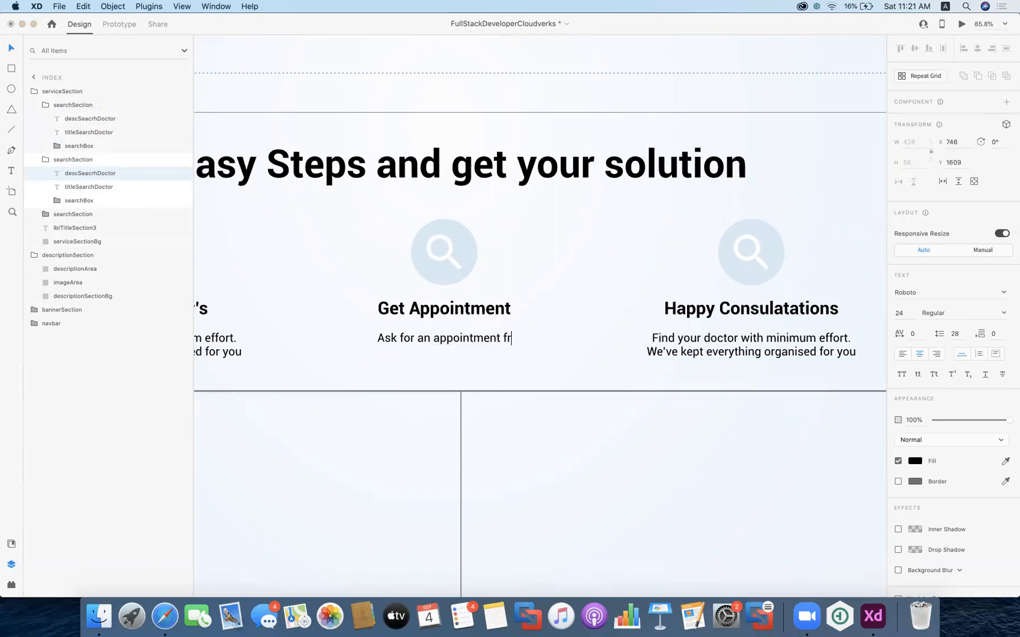
type("om a doctor")
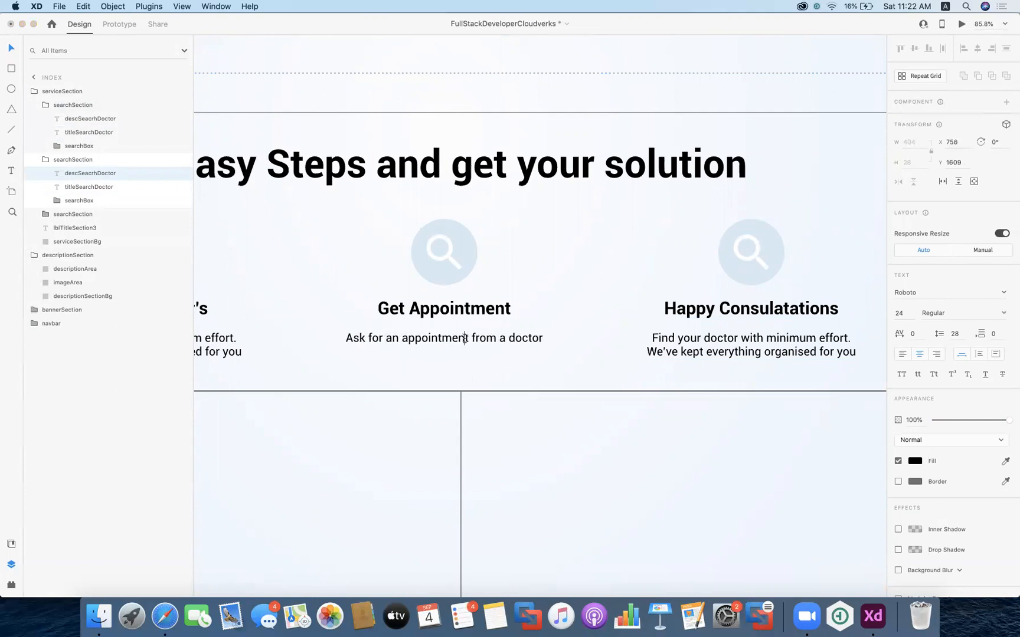
key("Escape")
- Correct "from" to "of" in the middle column's description and add "quickly" at the end, matching the reference wording
scroll(582, 343, "right", 10)
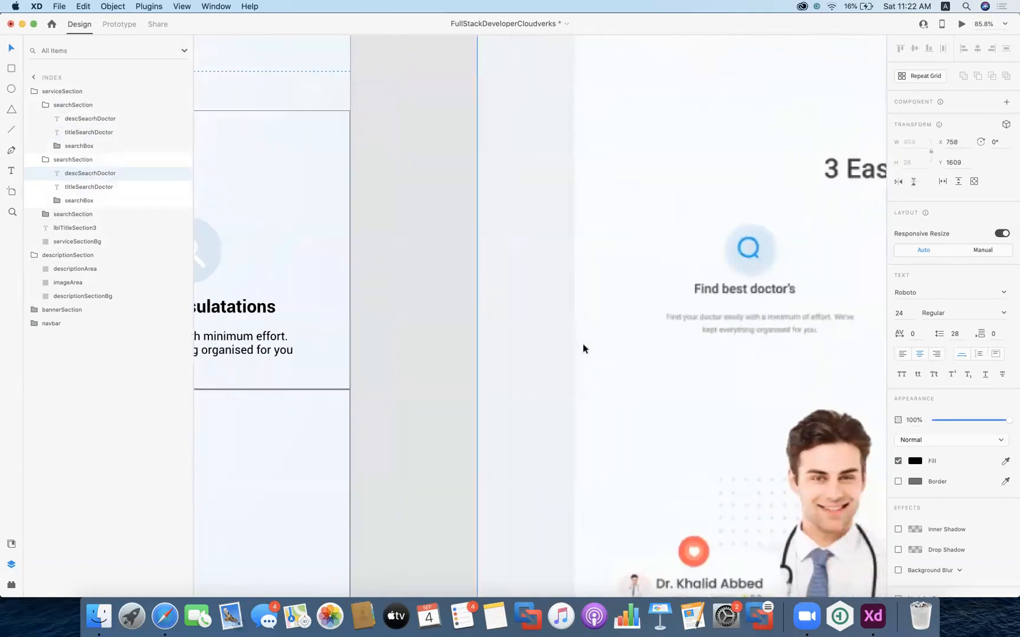
scroll(587, 347, "right", 5)
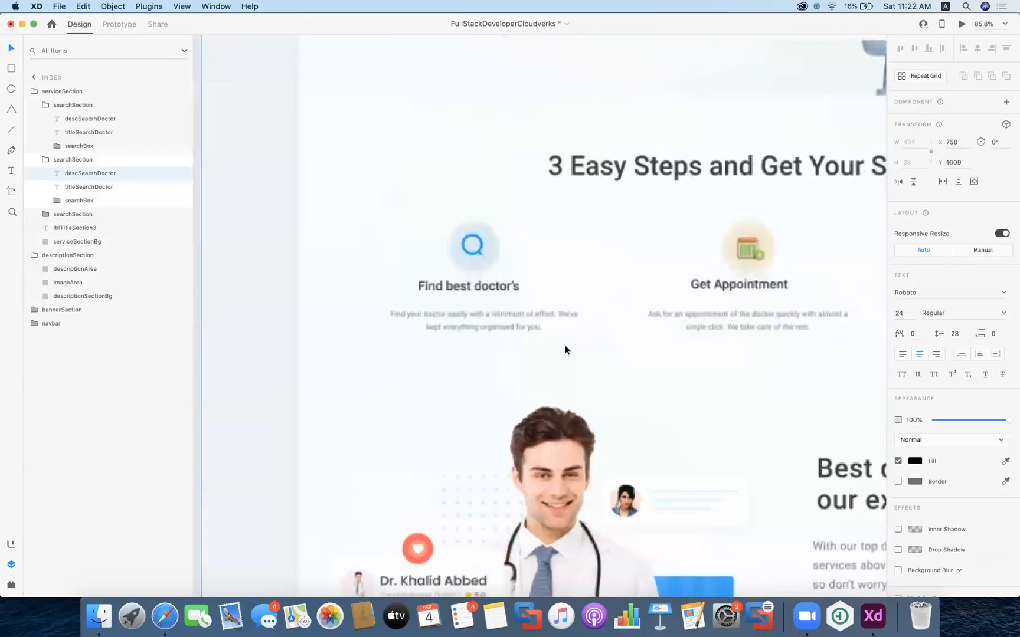
scroll(565, 350, "left", 5)
scroll(565, 350, "right", 5)
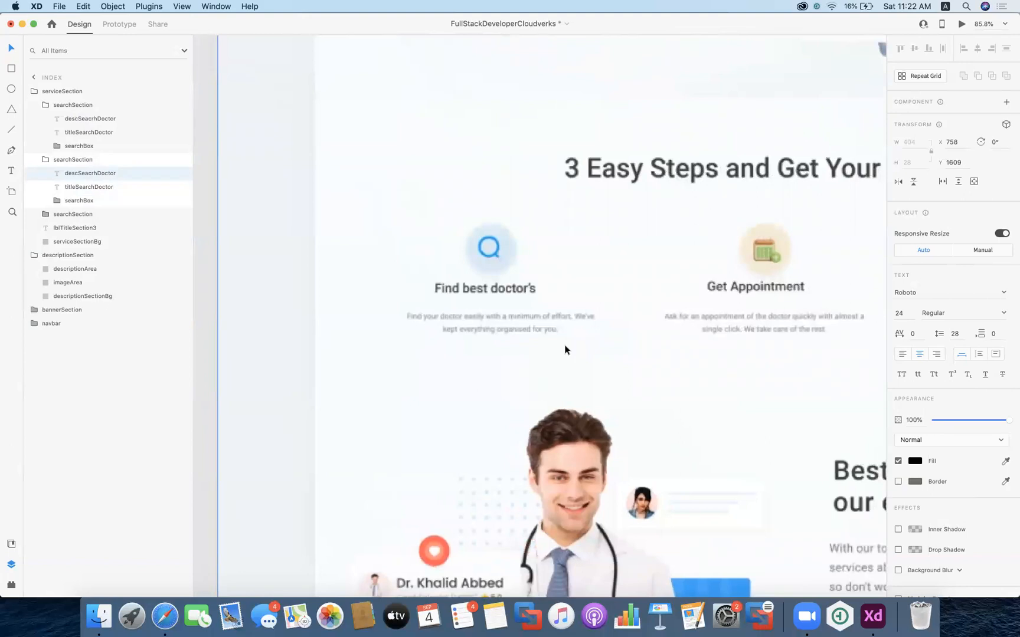
scroll(564, 345, "left", 15)
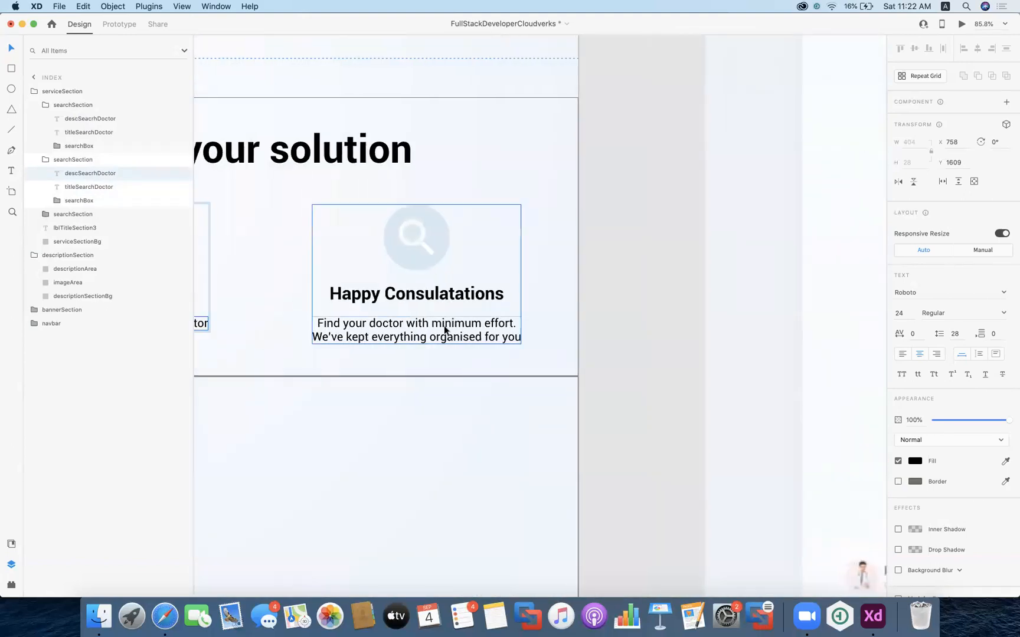
scroll(522, 320, "right", 3)
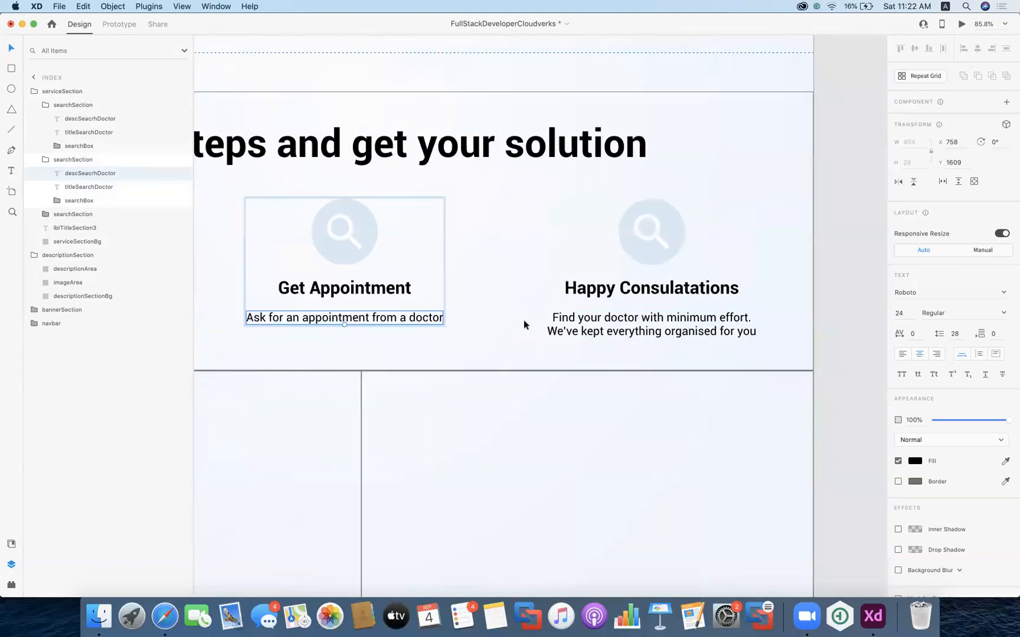
double_click(452, 321)
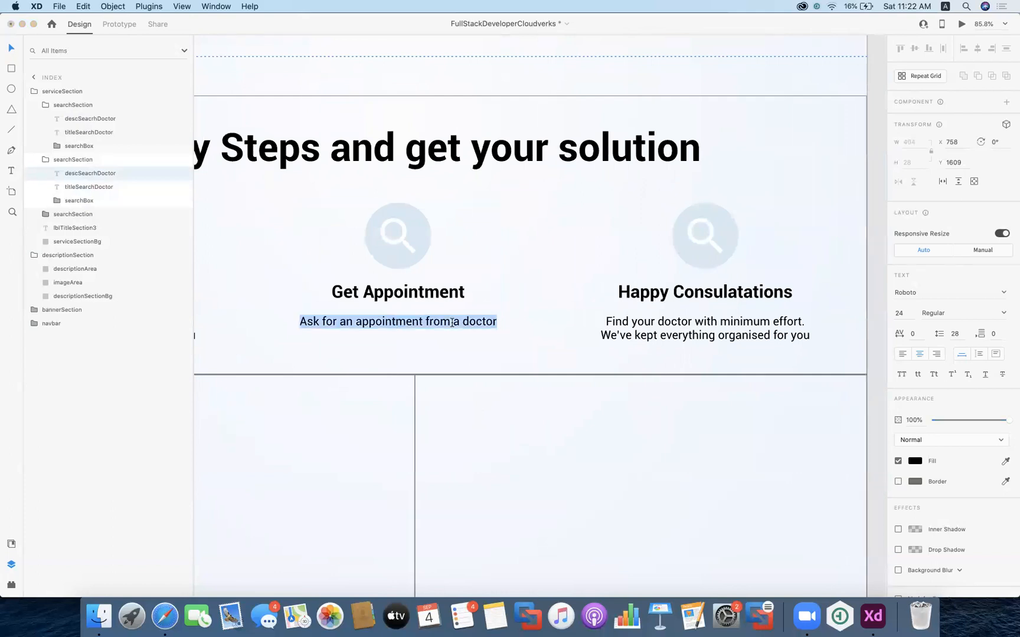
left_click(450, 323)
key("BackSpace")
key("BackSpace")
key("BackSpace")
key("BackSpace")
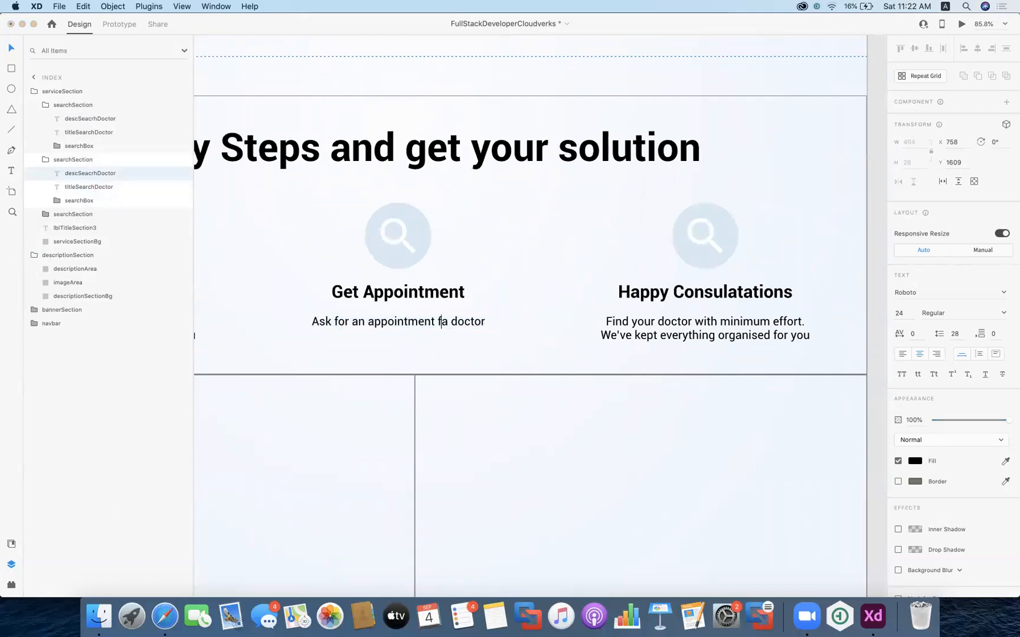
type("of")
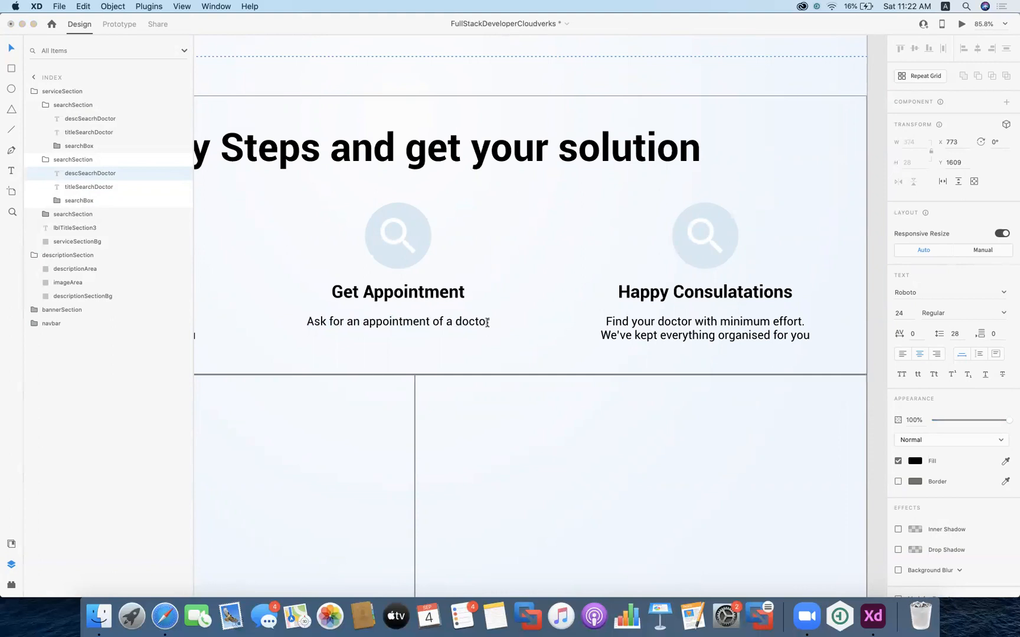
type(" a doctor quickly")
key("Escape")
- Extend the middle column's description with "with almost" and put "a single click" on a second line
scroll(596, 341, "right", 15)
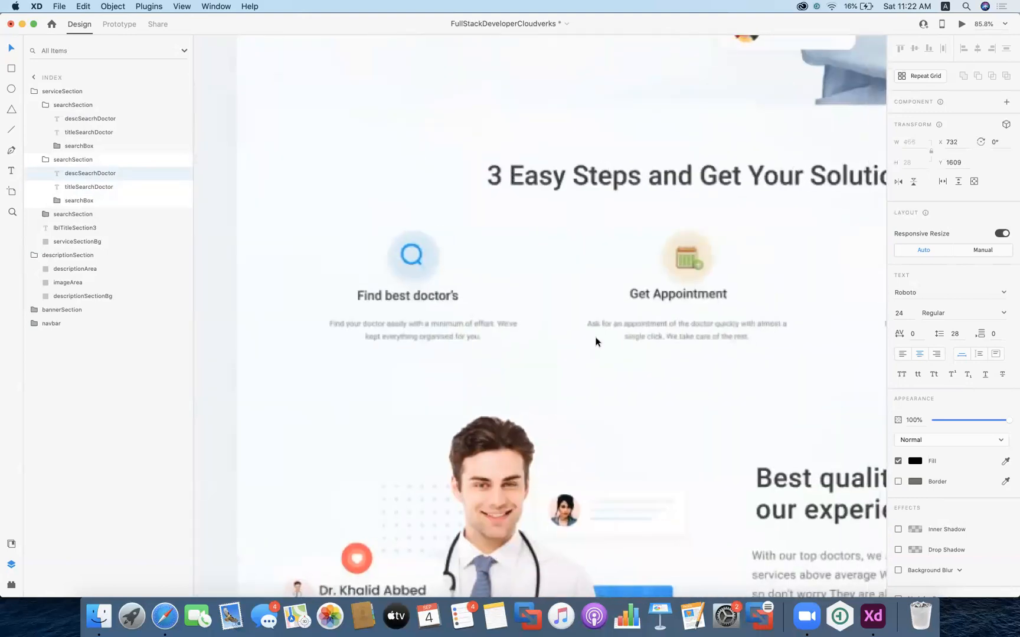
scroll(565, 341, "left", 15)
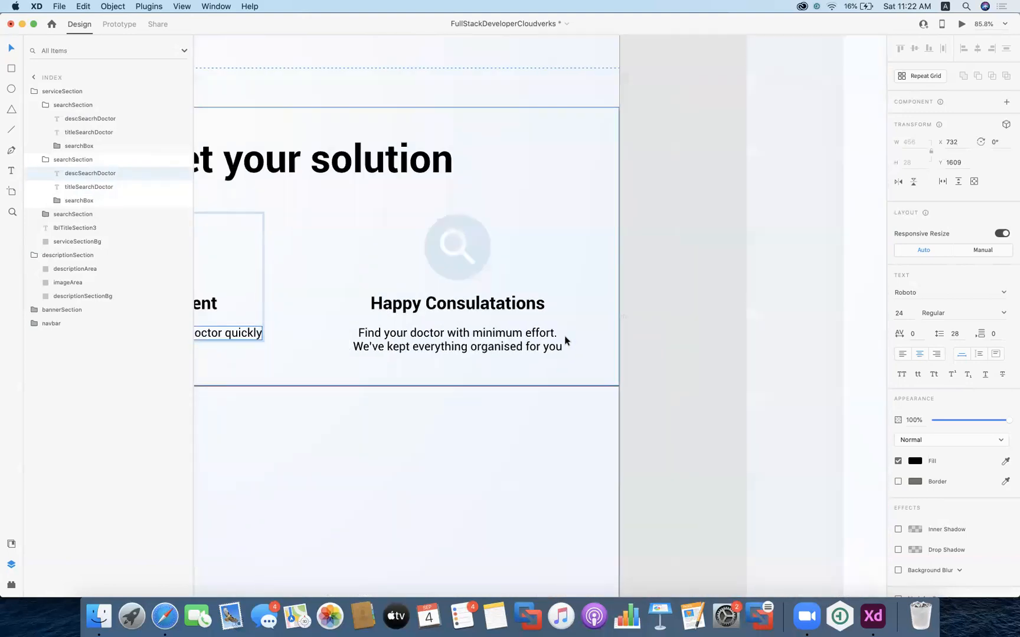
double_click(475, 328)
key("Right")
type("with ")
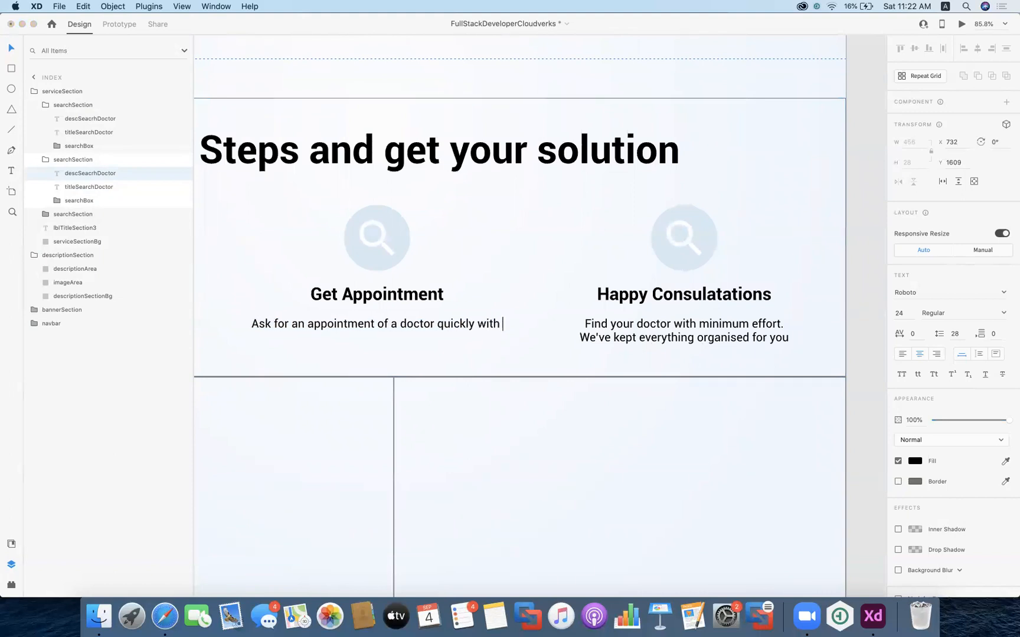
type("almostAs")
key("BackSpace")
type("A q")
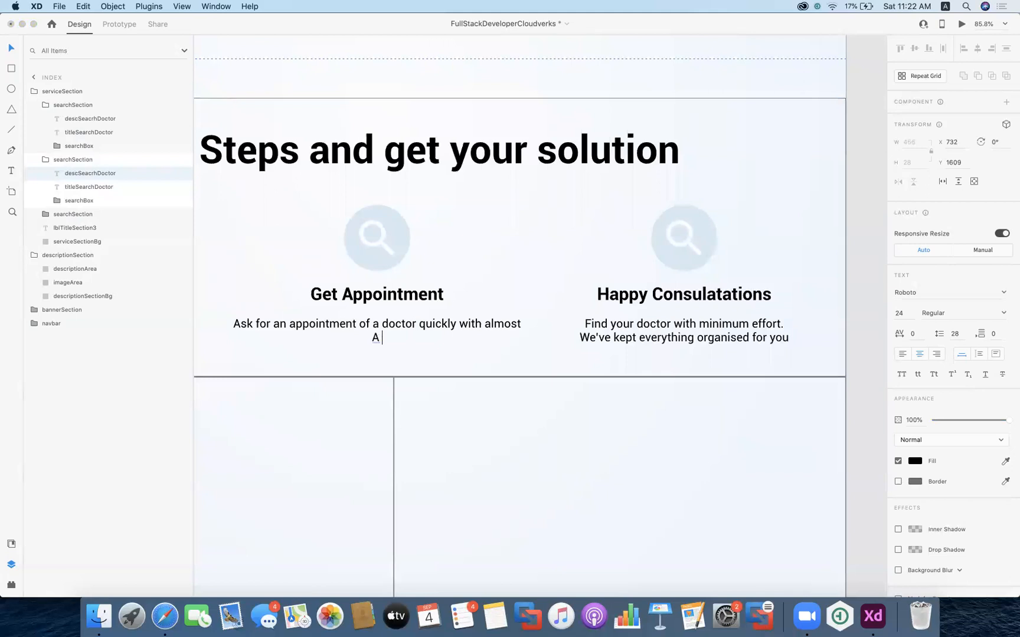
key("BackSpace")
key("BackSpace")
key("BackSpace")
type("a")
key("BackSpace")
type("a single click")
key("Escape")
- Complete the second line of the middle description by adding a full stop and "We take care of the rest"
scroll(571, 359, "right", 15)
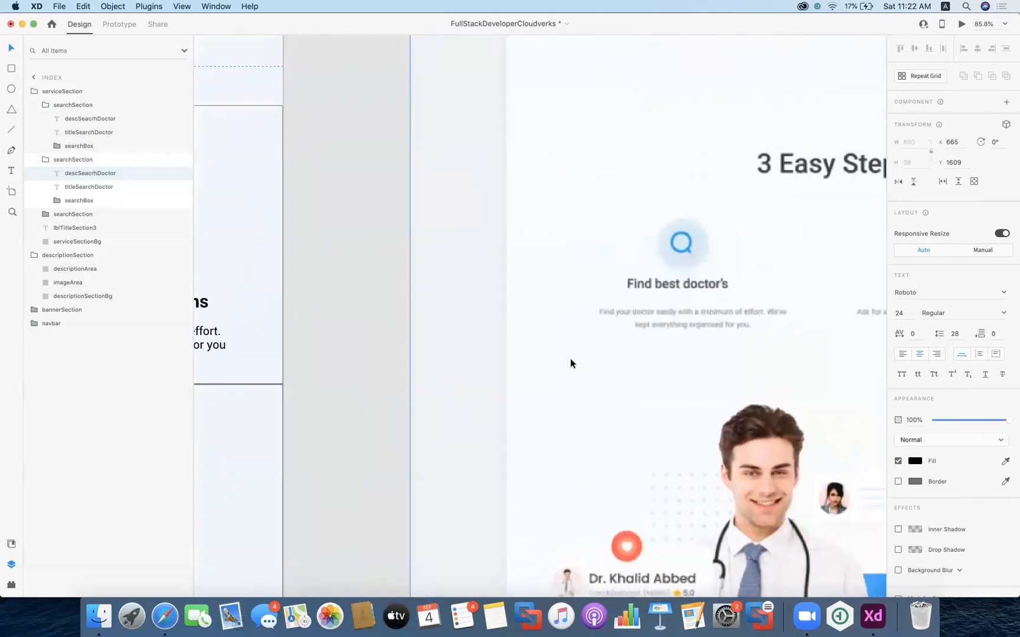
scroll(571, 360, "right", 8)
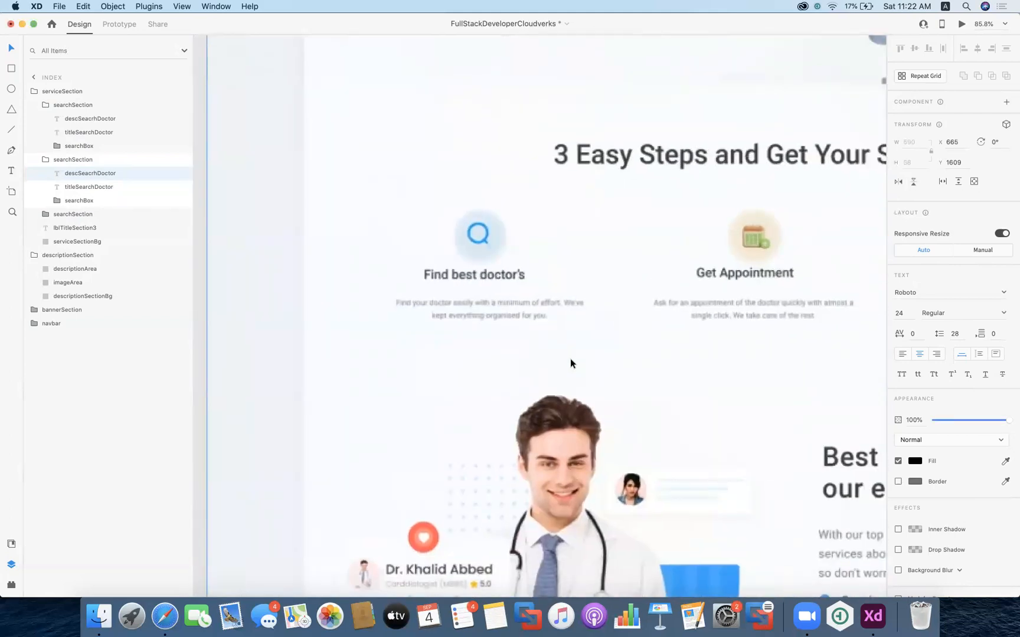
scroll(571, 364, "left", 15)
double_click(478, 332)
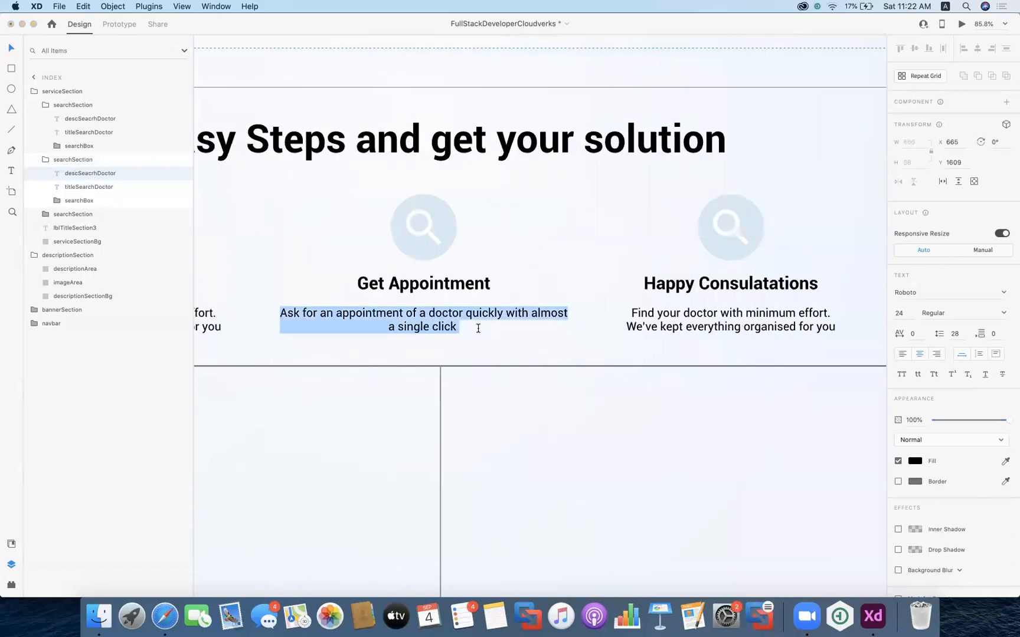
key("Right")
type(". ")
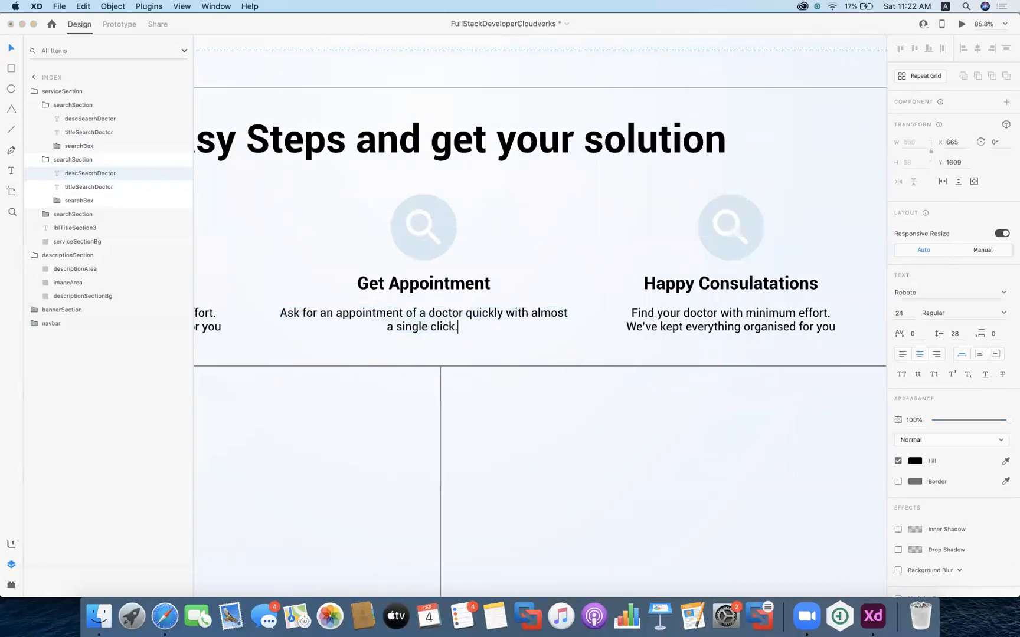
type("We take c")
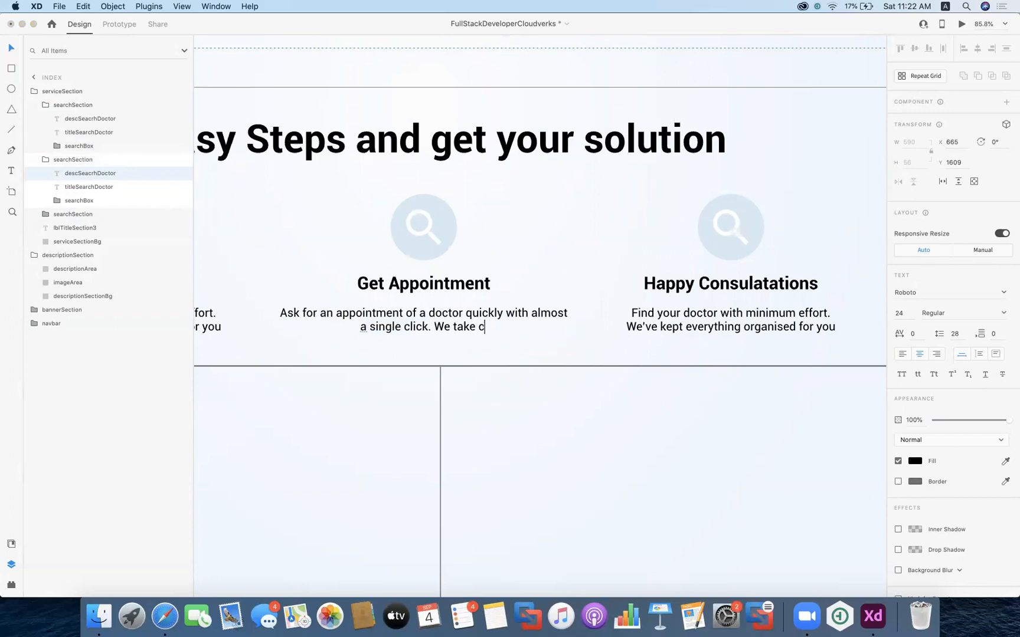
type("are of the ")
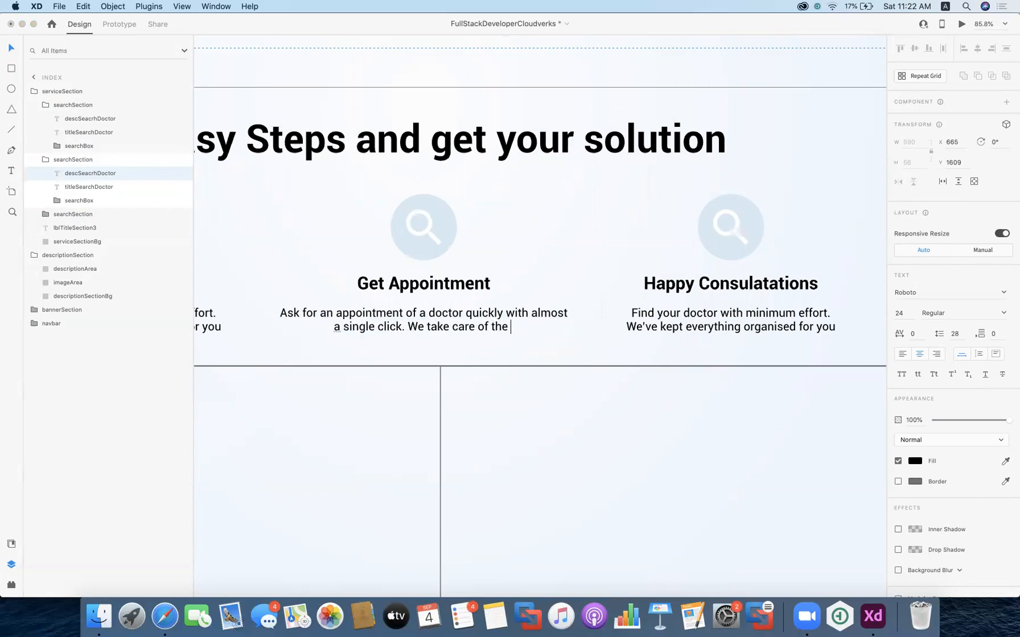
type("rest")
key("Escape")
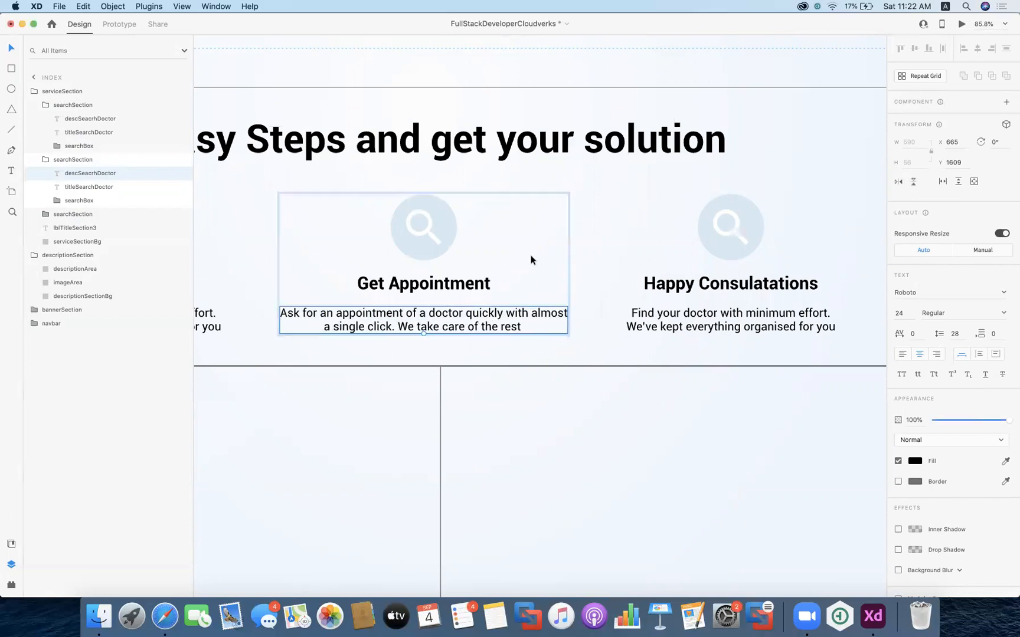
- Delete the search icon from the circle above "Get Appointment", keeping the searchBg circle
scroll(527, 257, "down", 3)
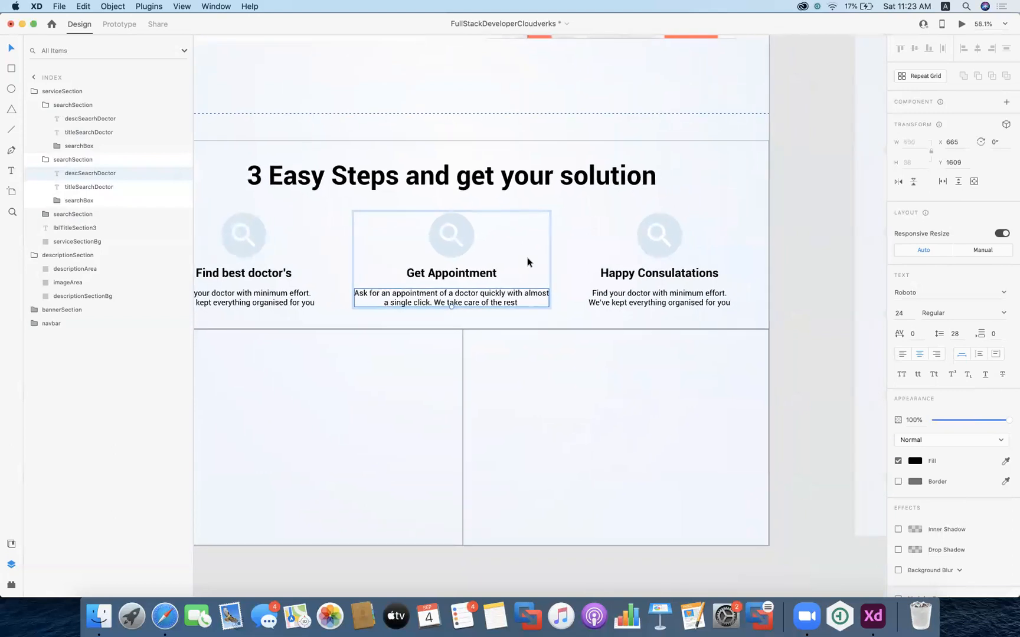
scroll(526, 258, "right", 5)
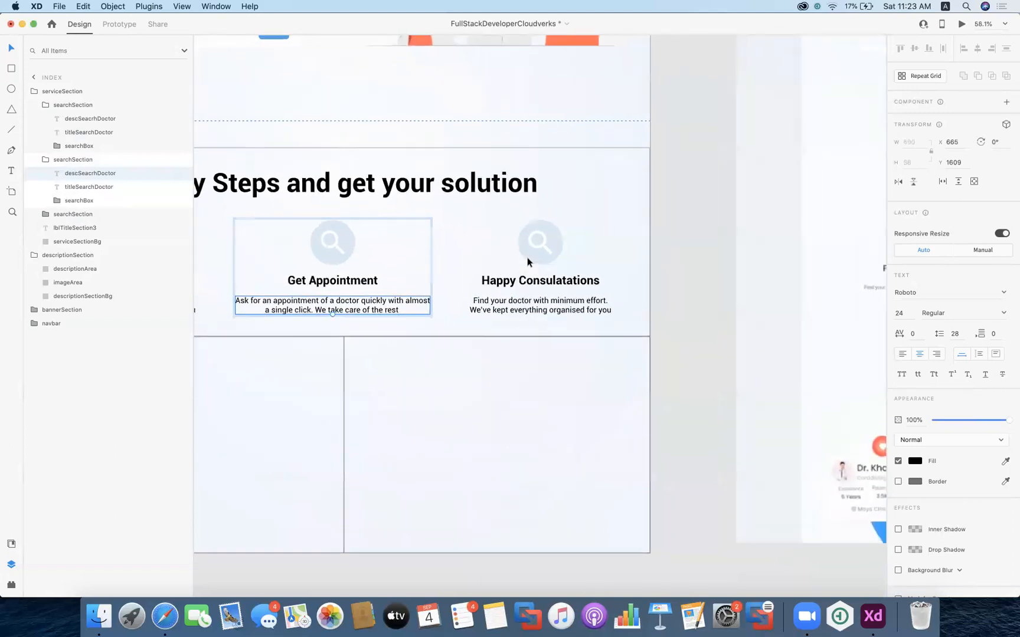
scroll(372, 233, "left", 3)
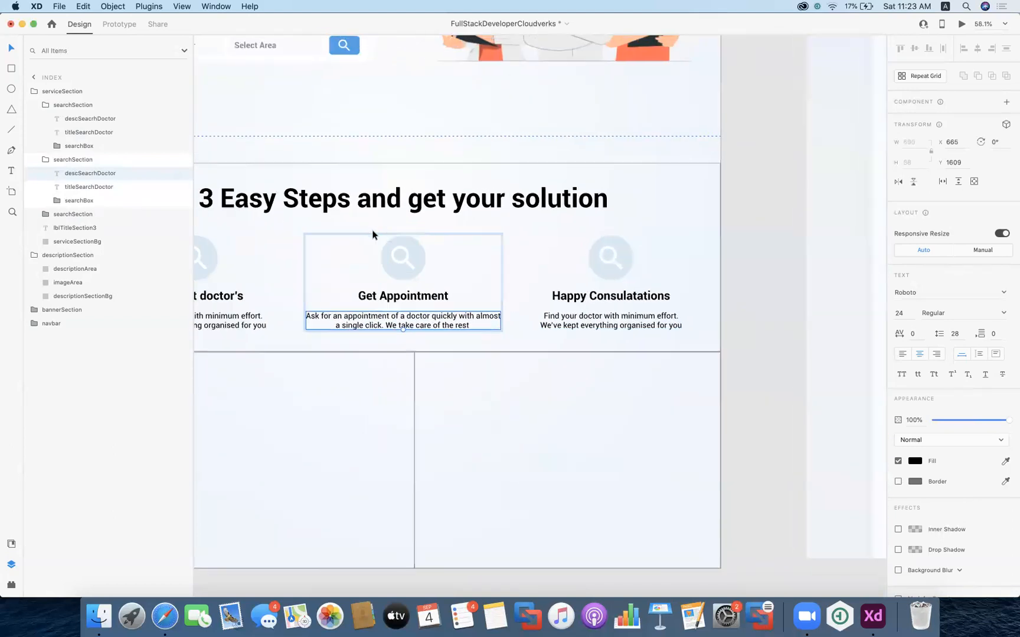
left_click(405, 265)
double_click(403, 265)
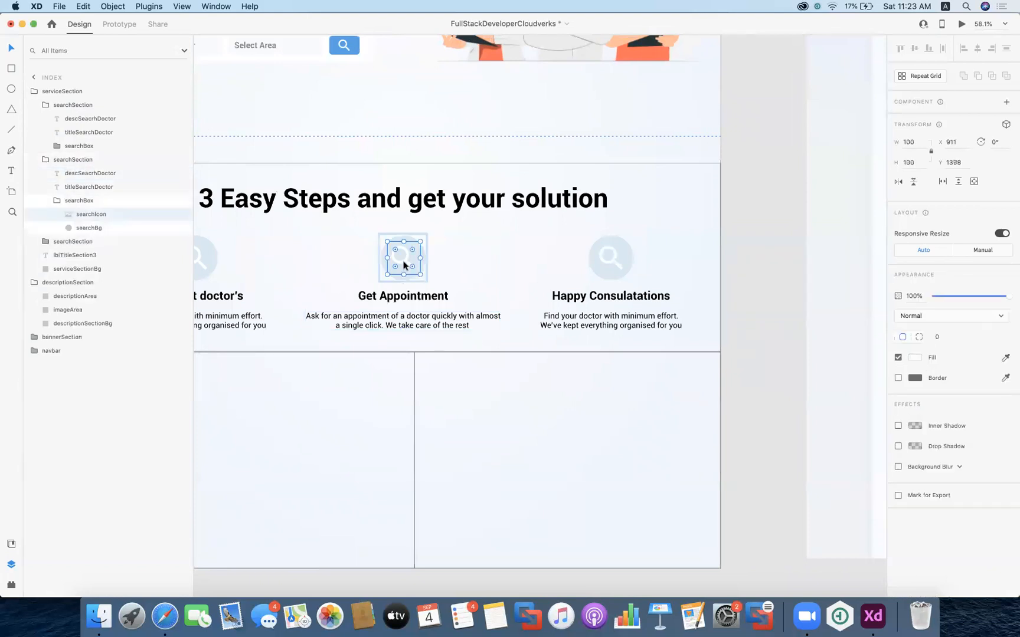
key("Delete")
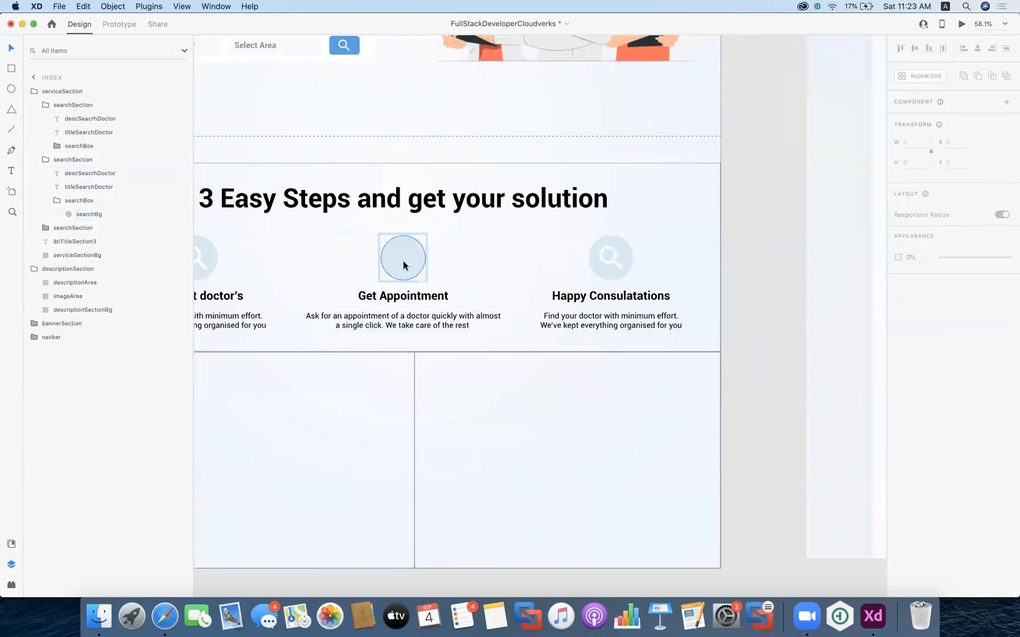
- Switch to Finder and copy outline_date_range_white_24dp.png from the 2x folder inside white-24dp-2
left_click(98, 617)
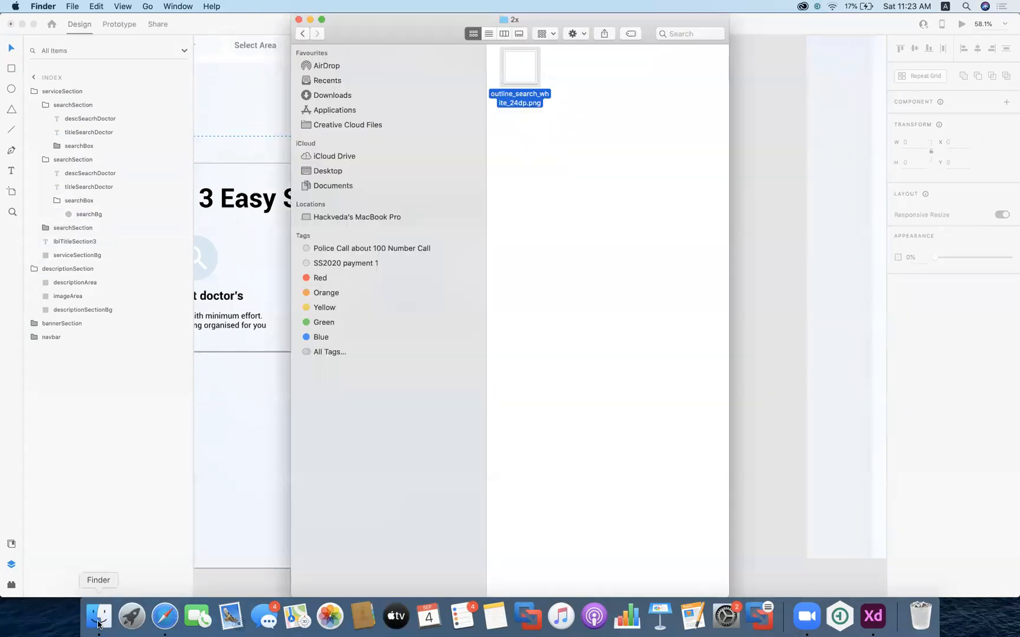
left_click(303, 34)
left_click(303, 35)
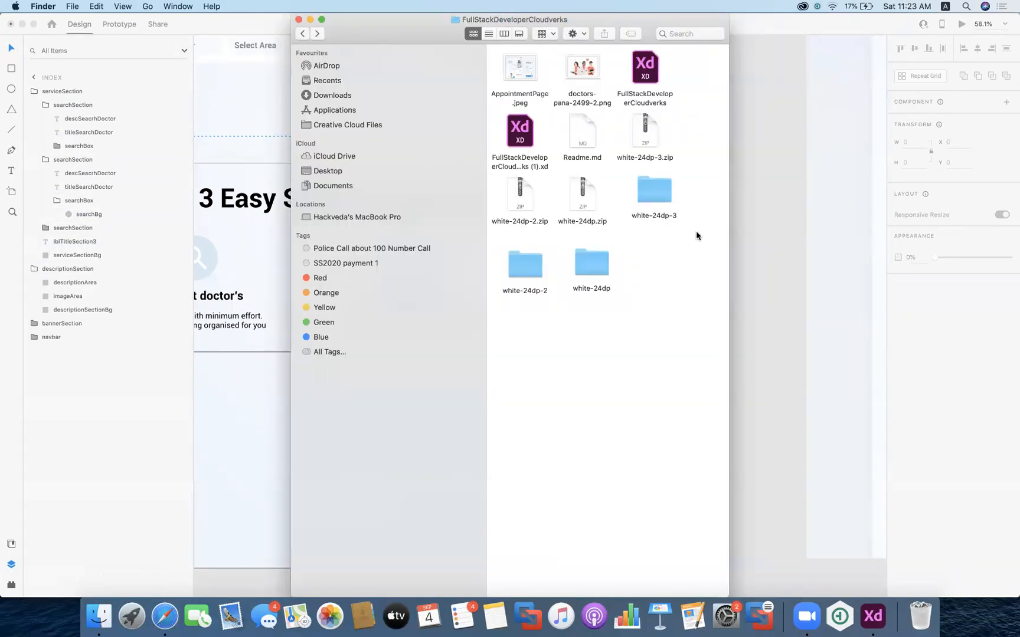
double_click(522, 274)
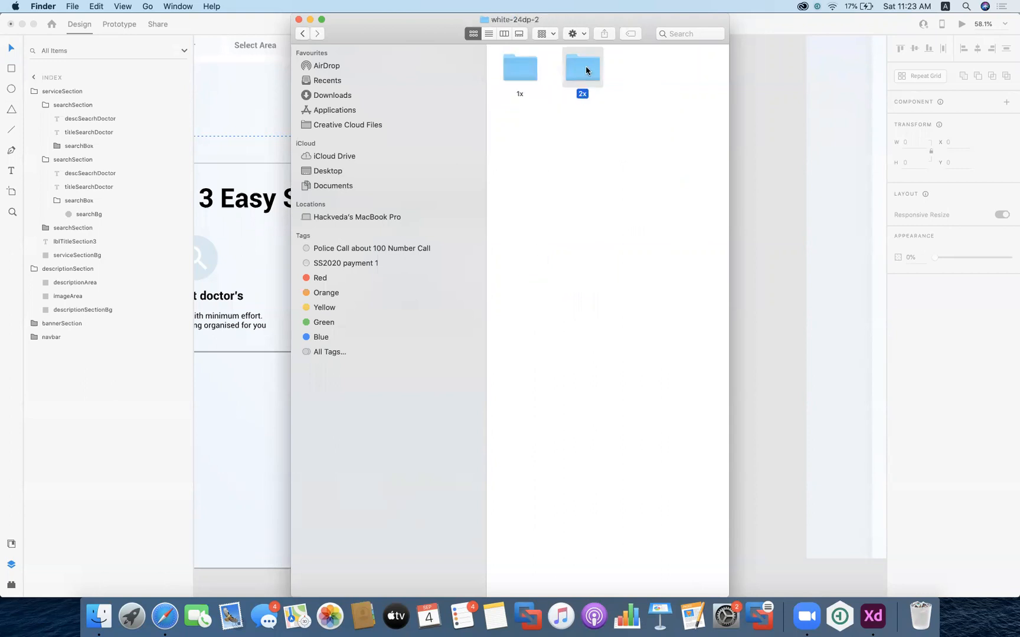
double_click(588, 68)
left_click(515, 102)
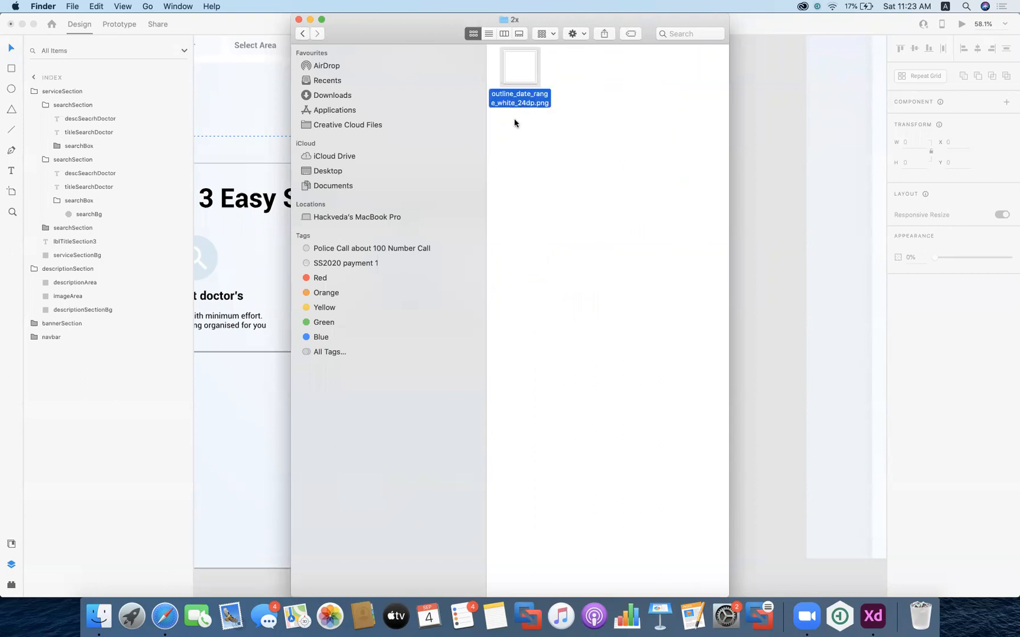
right_click(514, 103)
left_click(546, 247)
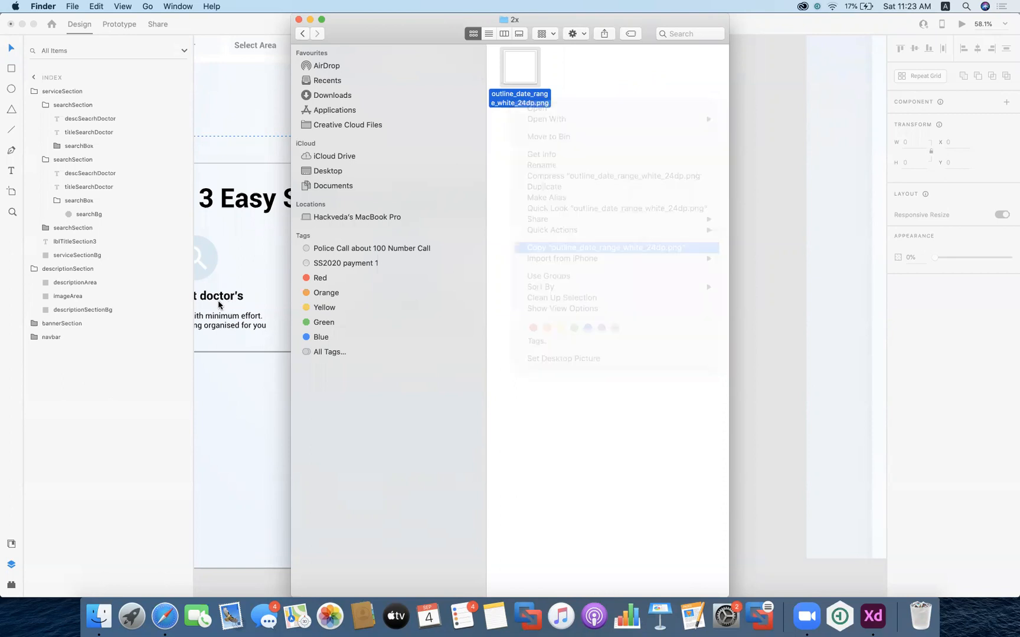
- Paste the date-range icon into the middle column's searchBox in Adobe XD and move it onto the circle above "Get Appointment"
left_click(234, 346)
key("super+v")
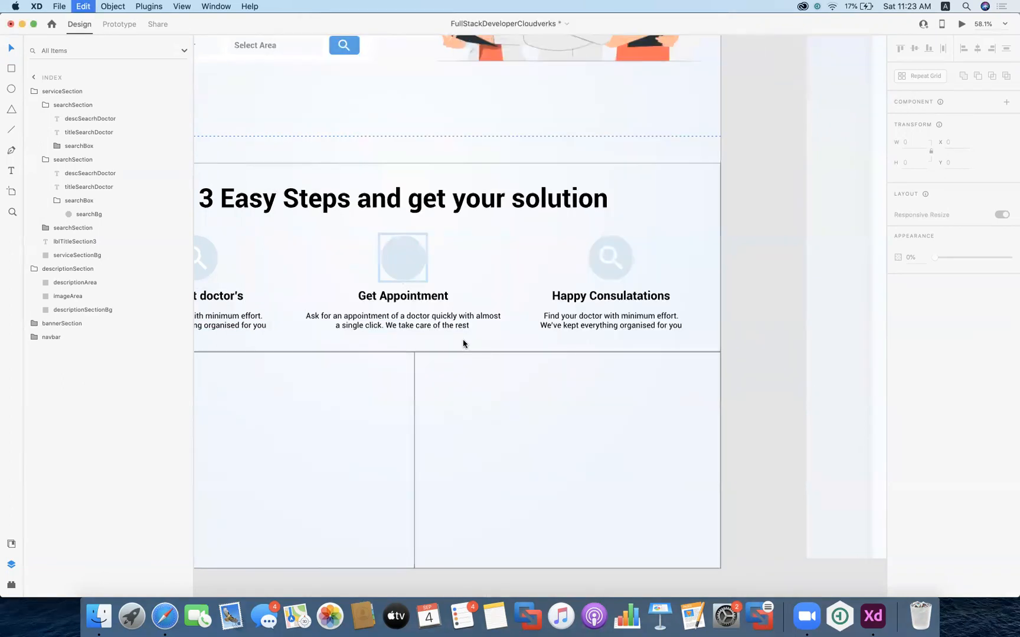
left_click_drag(460, 304, 440, 299)
key("super+z")
left_click(441, 305)
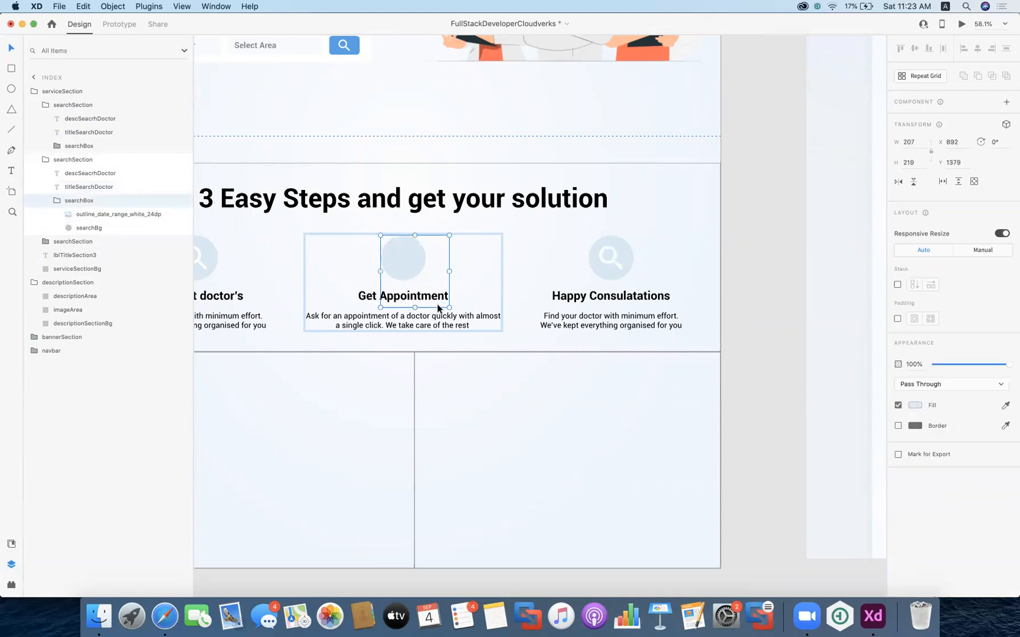
double_click(442, 306)
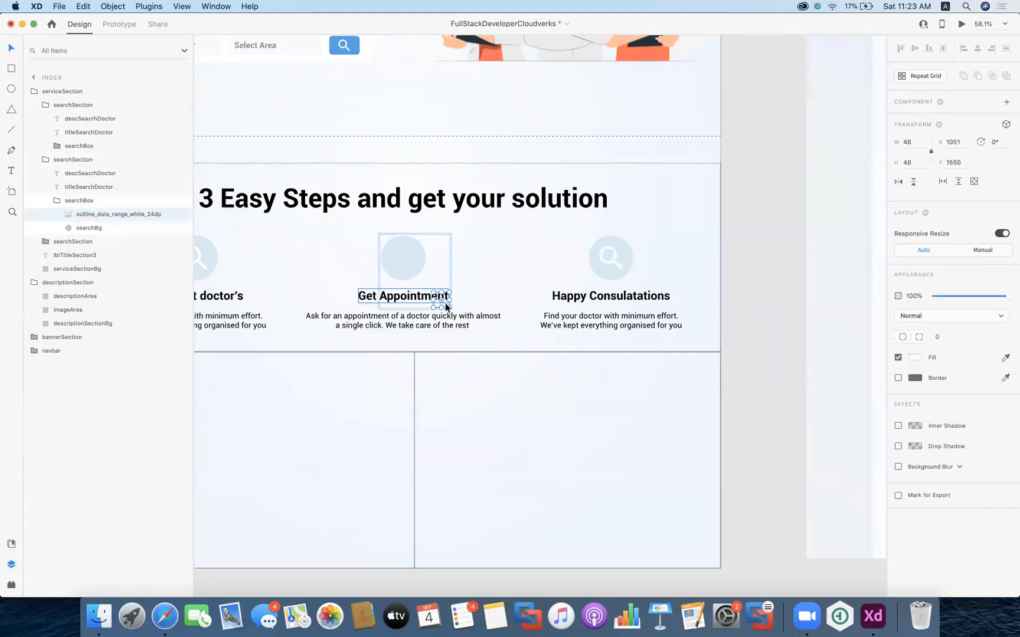
left_click_drag(446, 303, 405, 262)
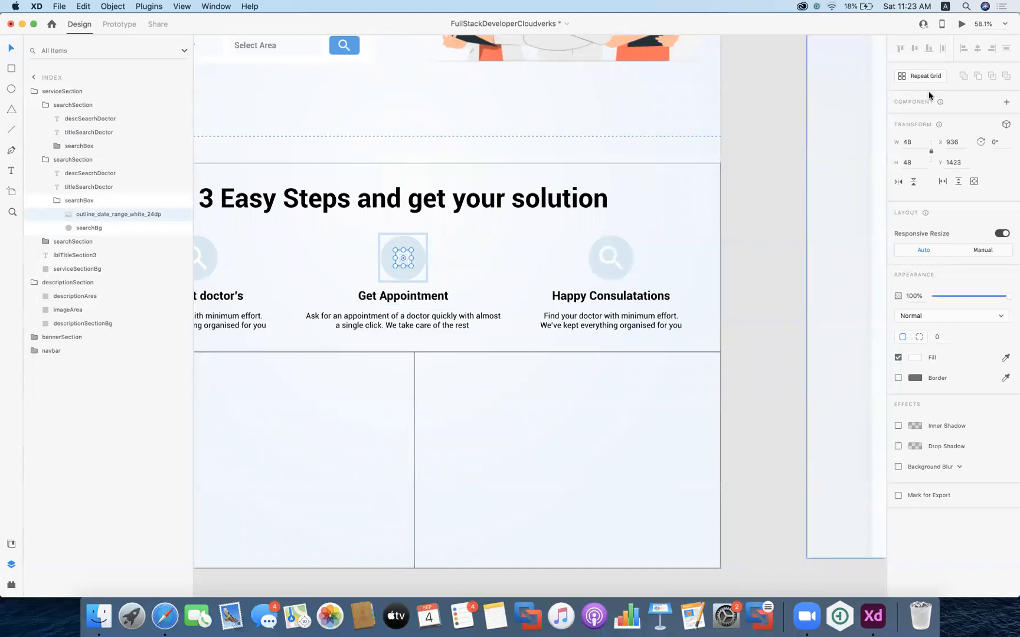
- Resize the date-range icon to 100 by 100 and centre it in the circle above "Get Appointment"
left_click(912, 142)
key("BackSpace")
key("Return")
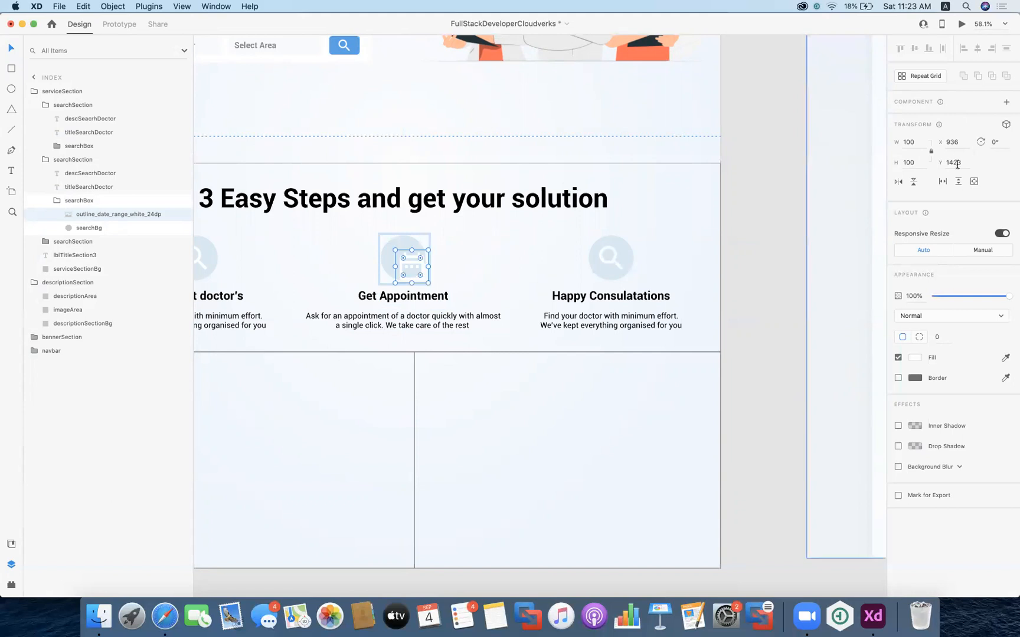
left_click_drag(415, 280, 407, 268)
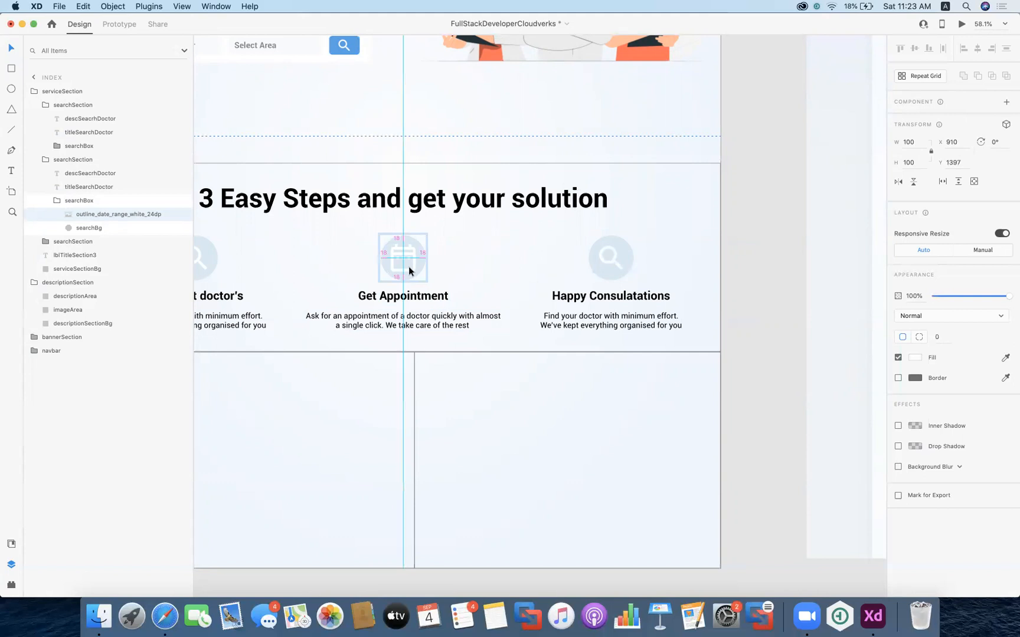
left_click(487, 261)
scroll(505, 260, "down", 3)
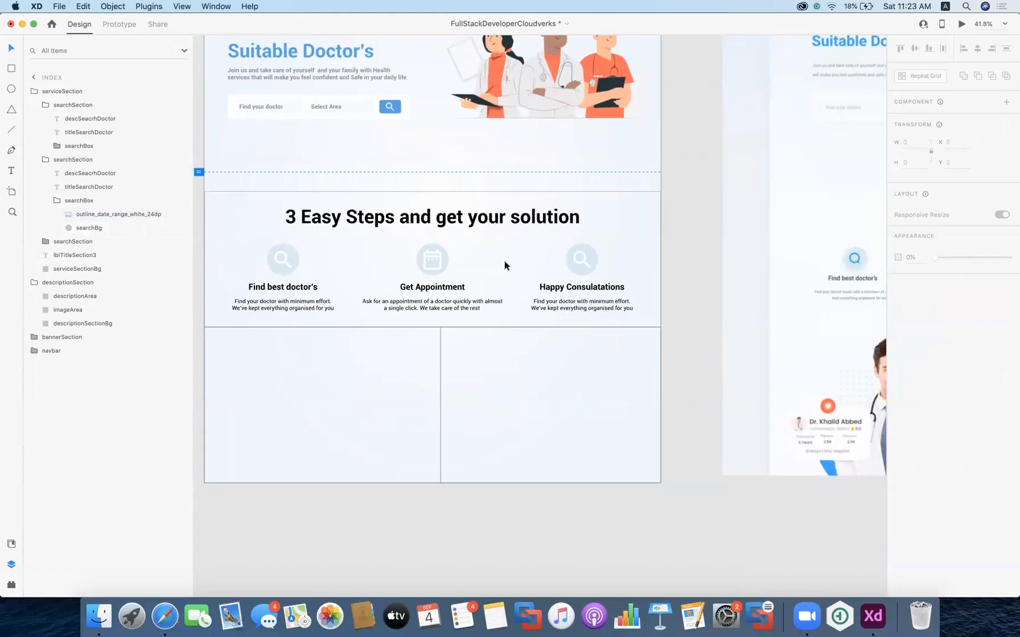
scroll(504, 264, "right", 2)
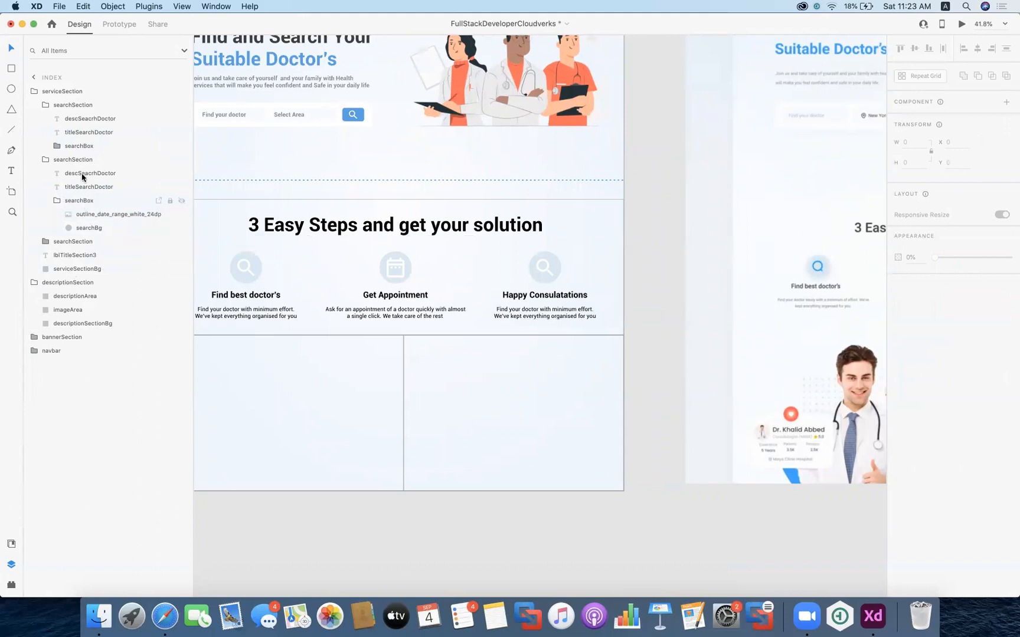
- Collapse the searchSection groups under serviceSection and check which column each of them contains
left_click(82, 230)
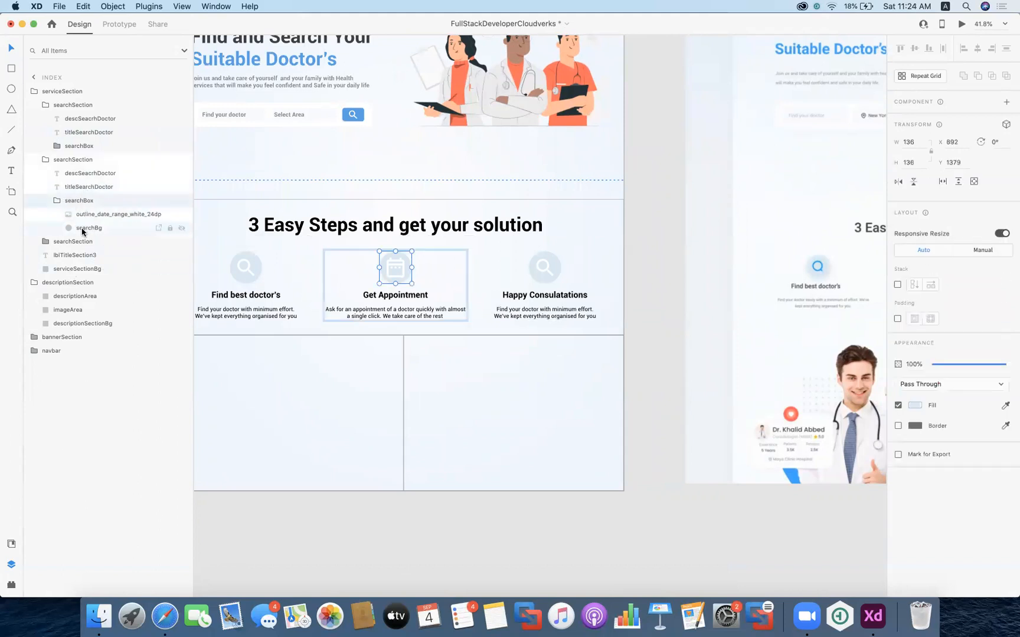
left_click(56, 201)
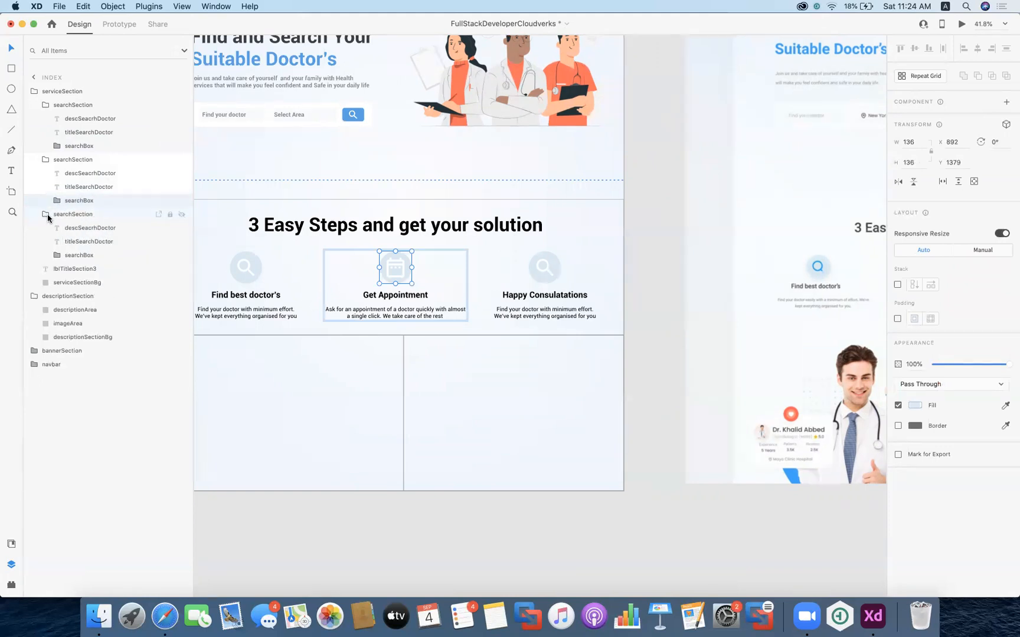
left_click(73, 214)
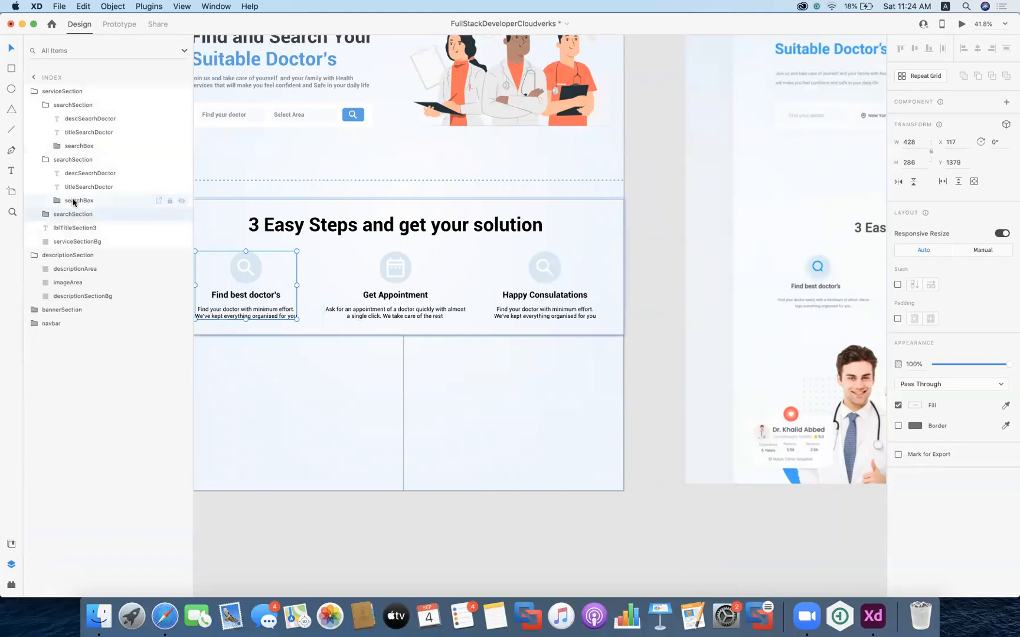
left_click(60, 161)
left_click(45, 160)
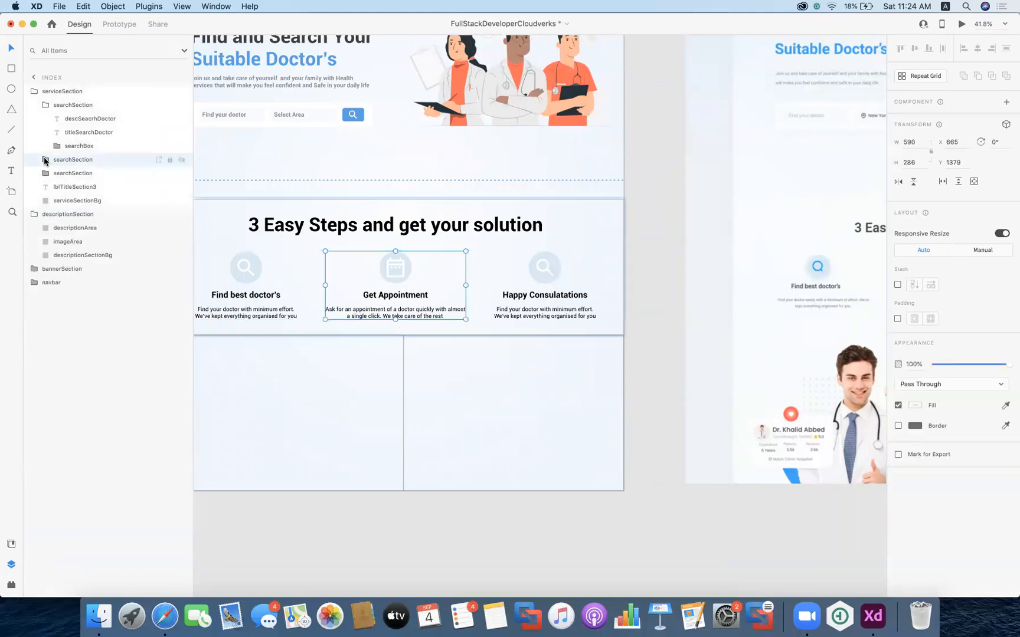
left_click(46, 105)
left_click(68, 106)
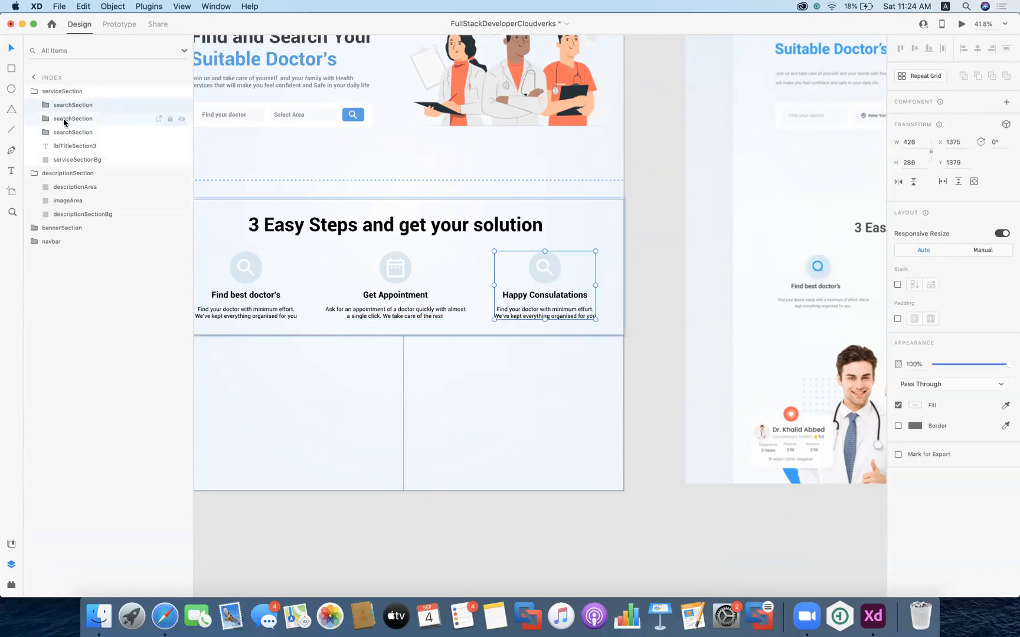
left_click(63, 118)
left_click(65, 133)
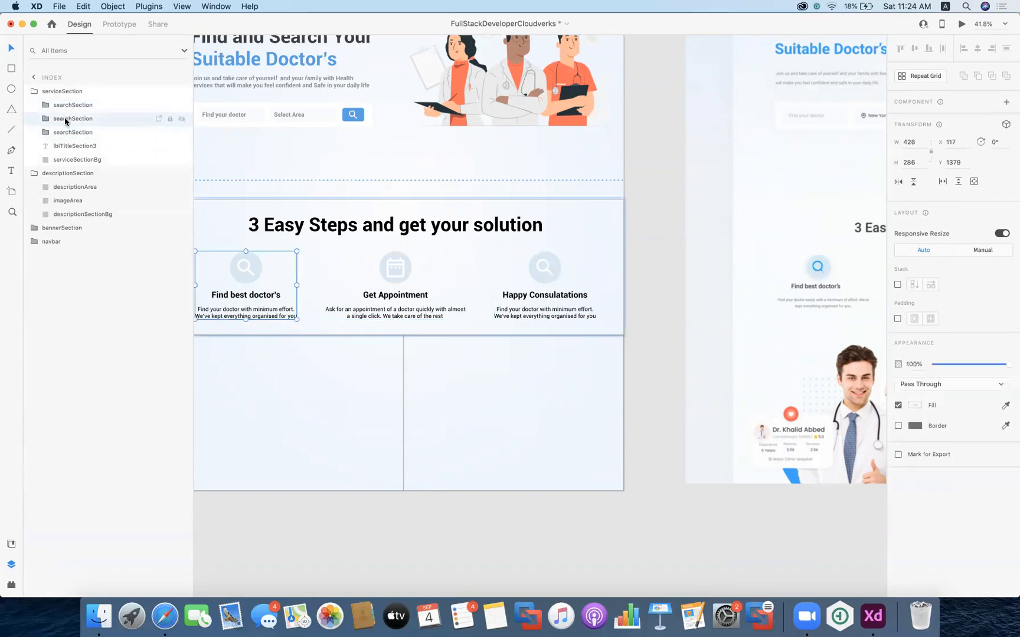
- Rename the middle column's searchSection group to "appointmentSection"
right_click(65, 119)
left_click(112, 190)
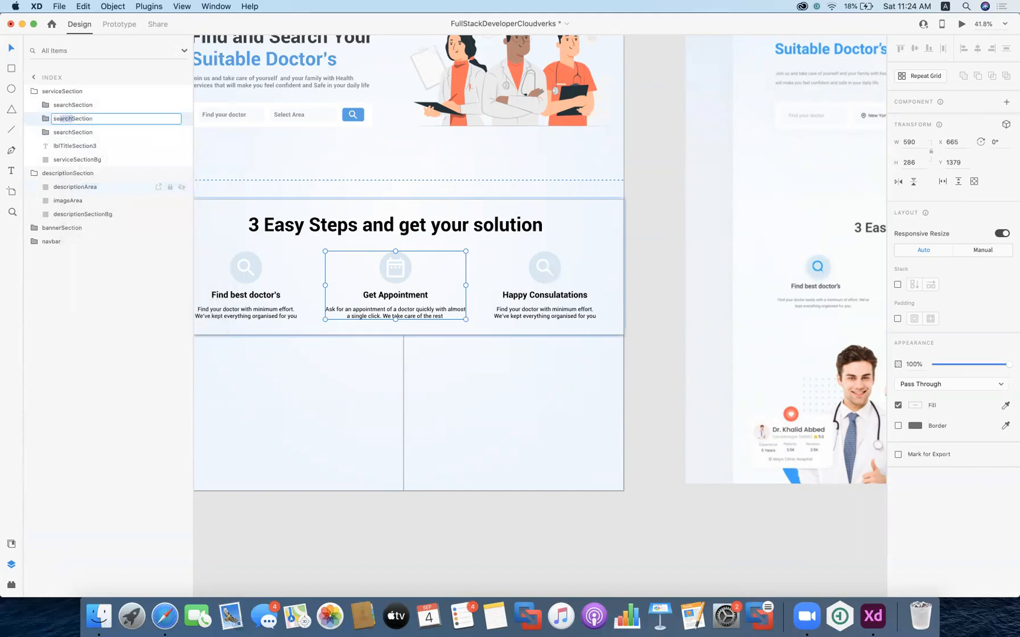
type("appointment")
key("Return")
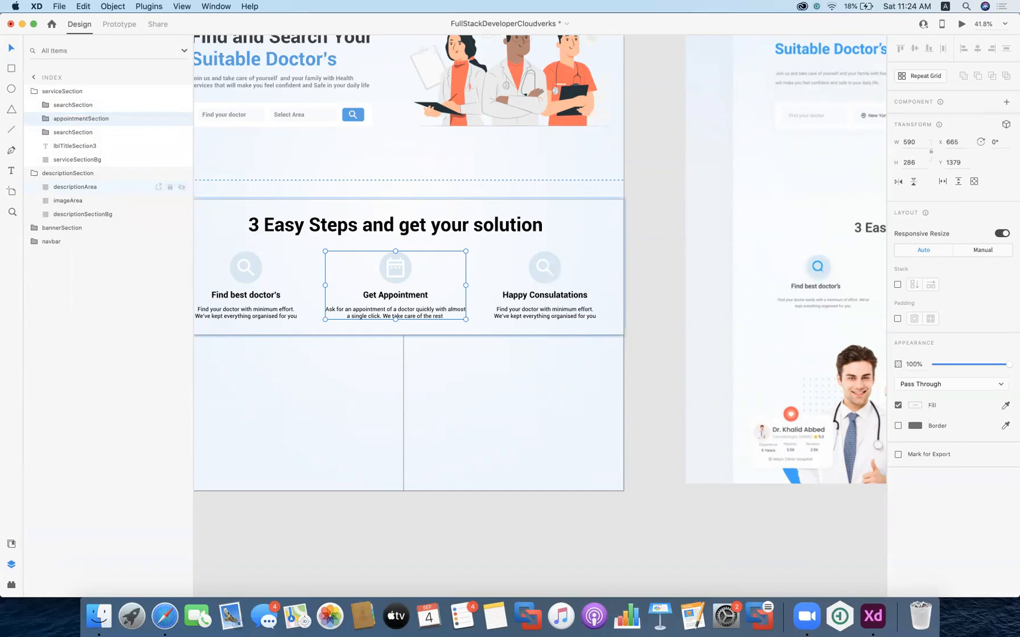
- Expand appointmentSection and rename its description text layer to "descAppointment"
left_click(45, 119)
left_click(79, 133)
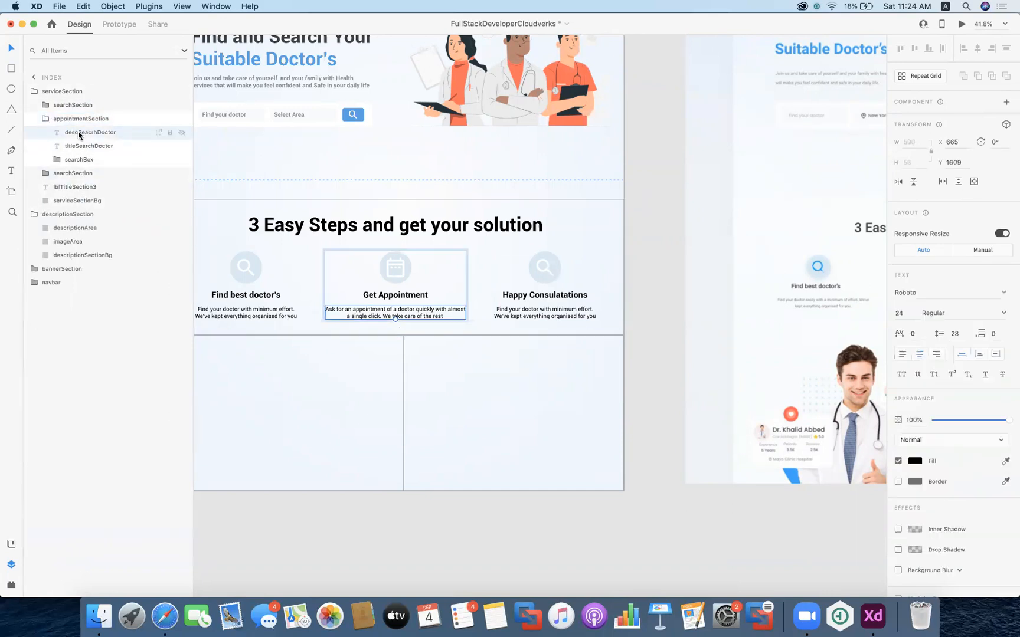
right_click(79, 134)
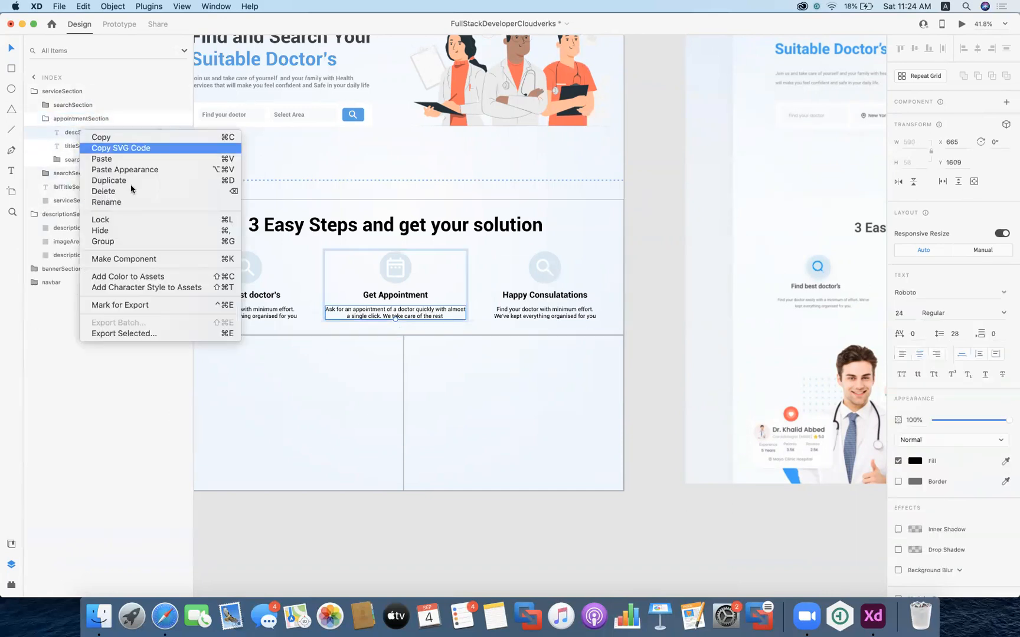
left_click(106, 202)
key("shift+Left")
key("shift+Left")
key("shift+Left")
key("shift+Left")
key("shift+Left")
key("shift+Left")
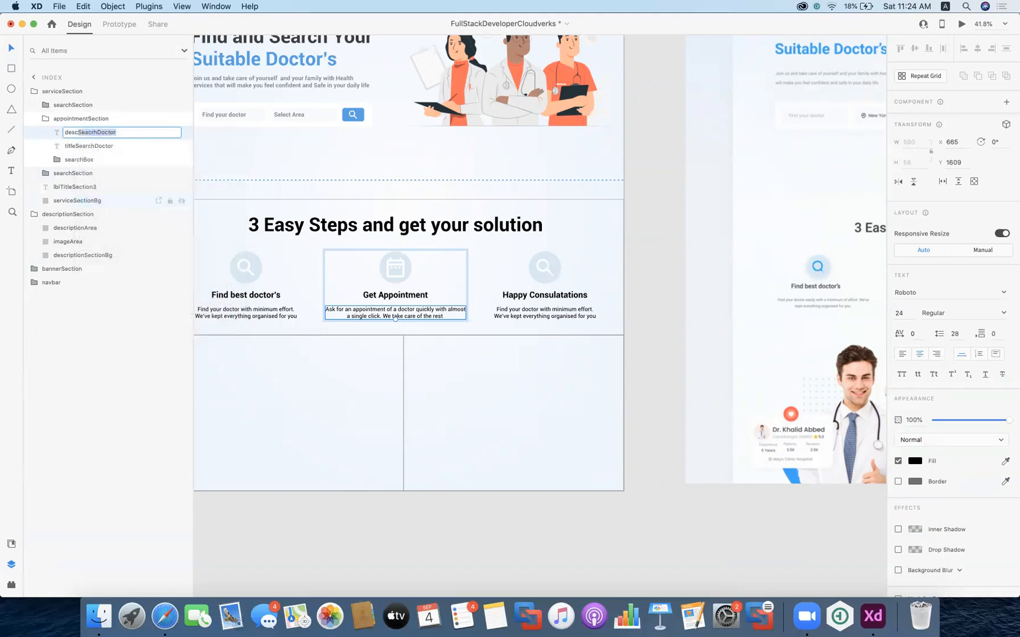
type("Appointment")
key("Return")
- Rename the title text layer in appointmentSection to "titleAppointment"
right_click(93, 149)
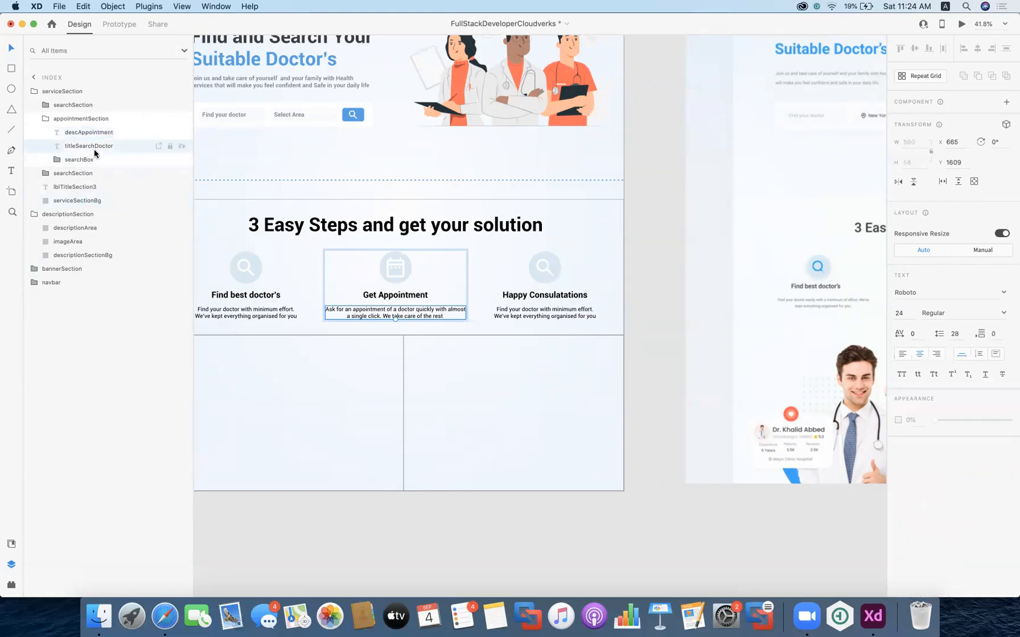
left_click(126, 222)
type("titleAp")
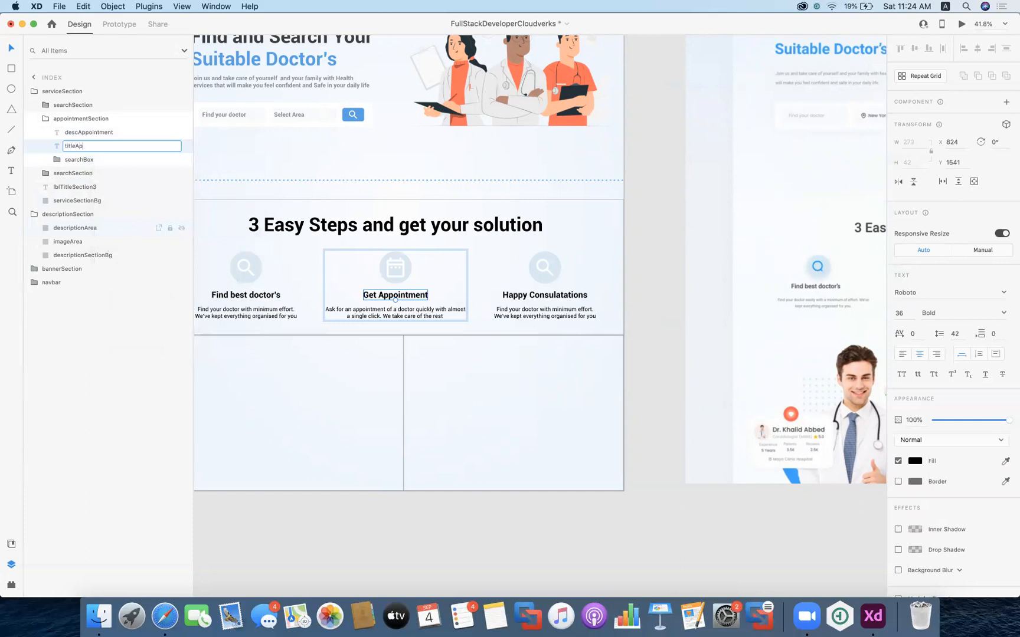
type("pointment")
key("Return")
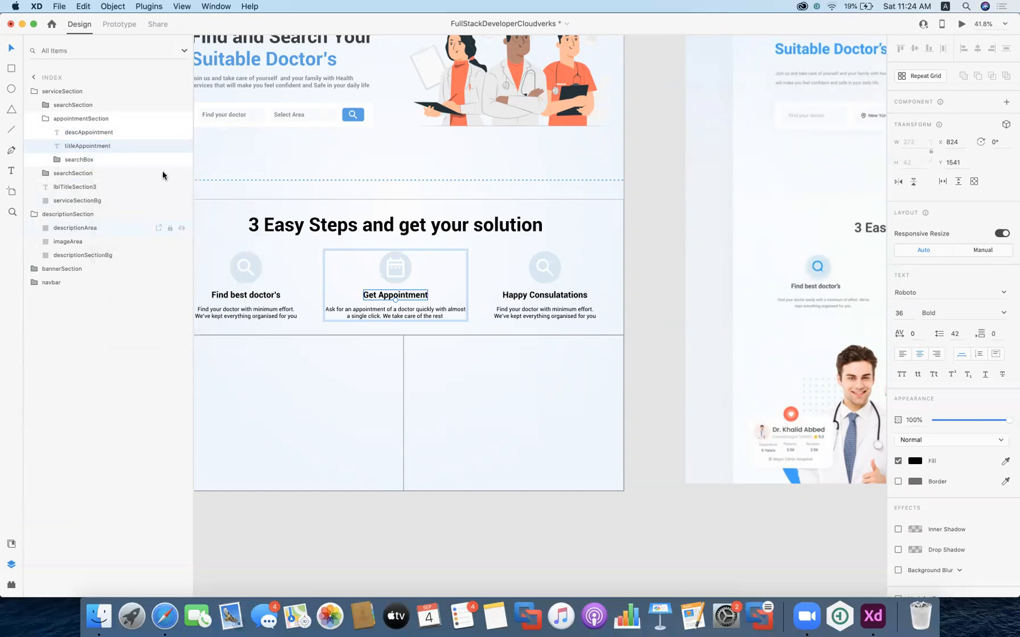
- Expand the searchBox group in appointmentSection and rename it to "appointmentBox"
left_click(79, 158)
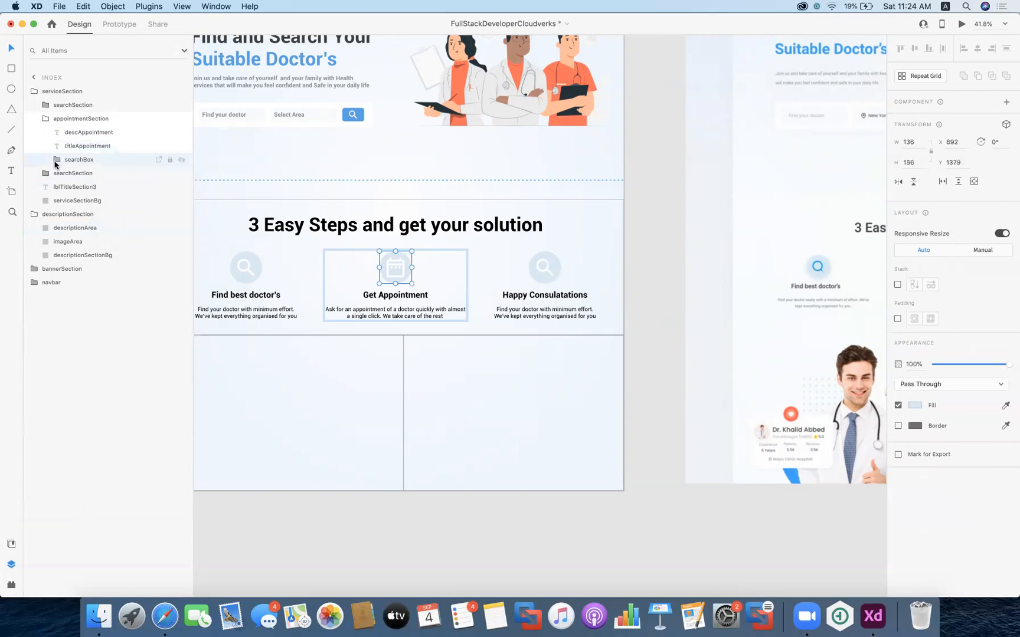
left_click(56, 160)
right_click(88, 158)
left_click(114, 228)
type("appo")
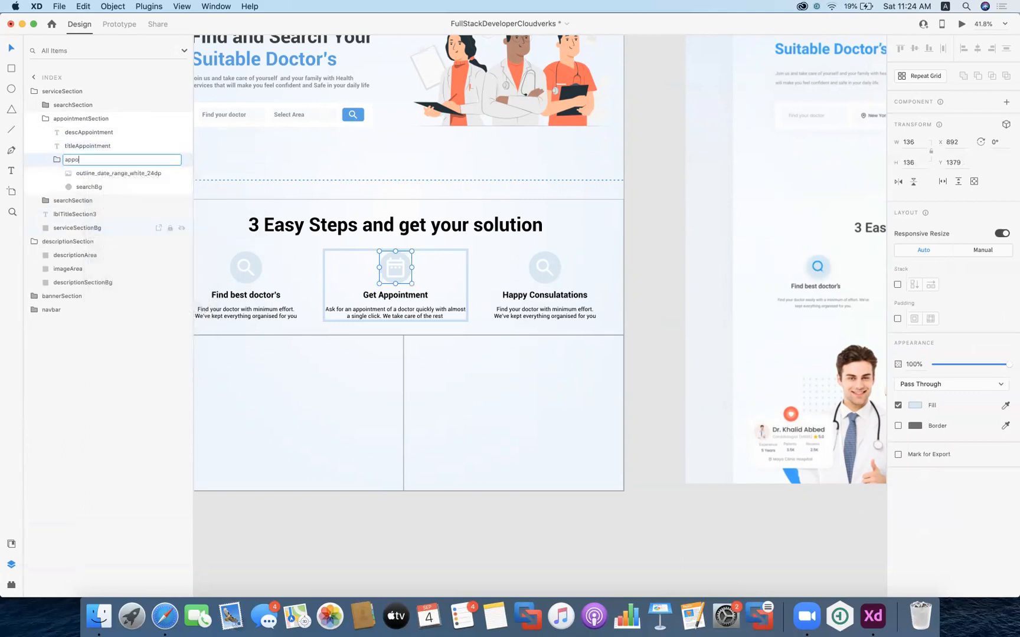
type("intmentBox")
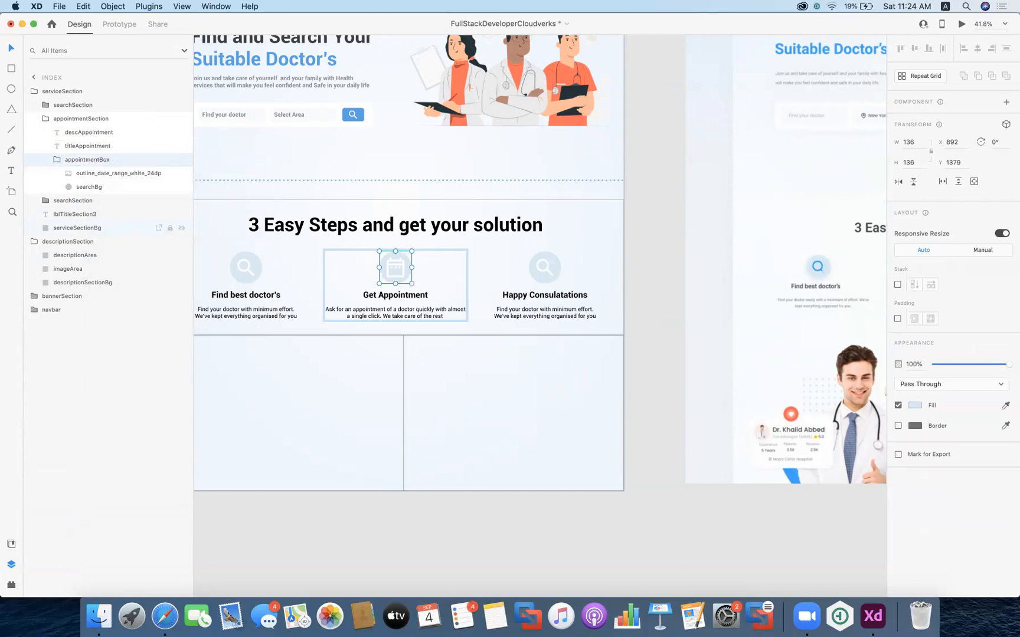
key("Return")
- Rename the outline_date_range_white_24dp layer in appointmentBox to "appointmentIcon"
left_click(111, 177)
right_click(111, 178)
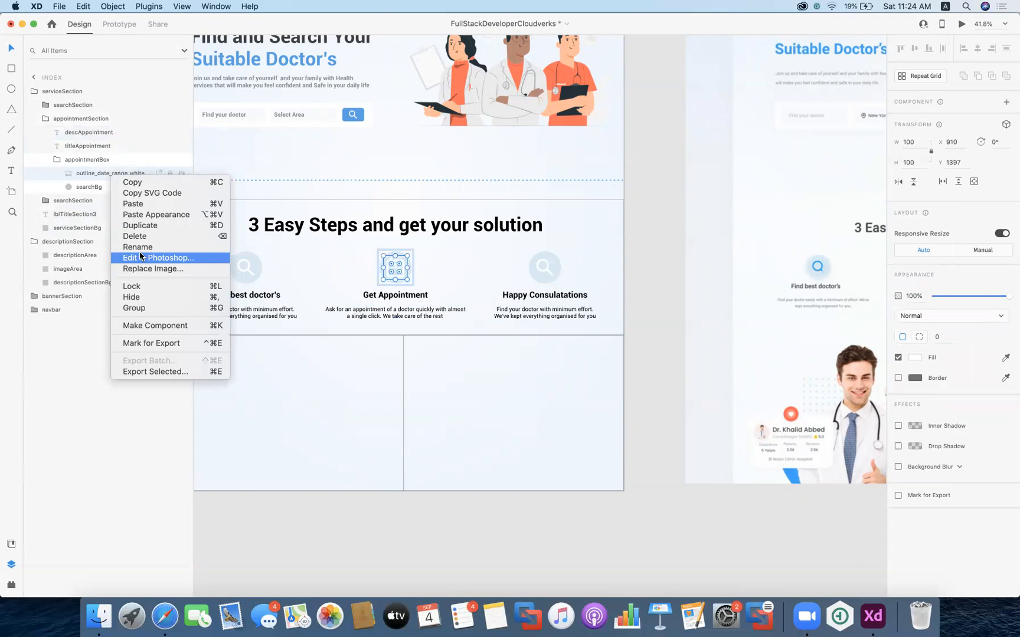
left_click(139, 247)
type("appointmentIco")
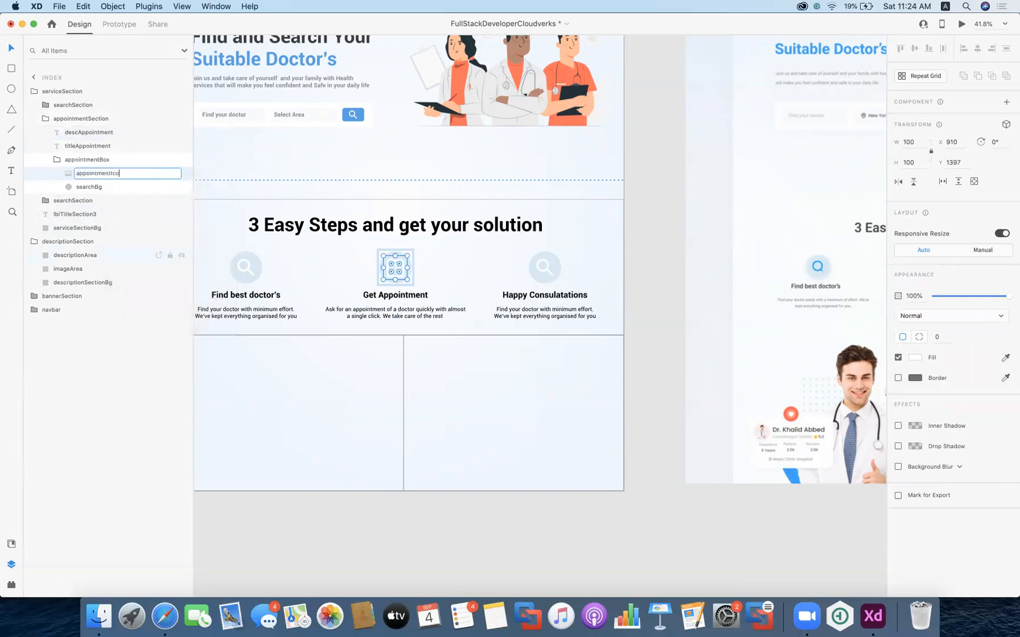
type("n")
- Rename the searchBg layer in appointmentBox to "appointmentBg" and collapse appointmentBox and appointmentSection
left_click(88, 188)
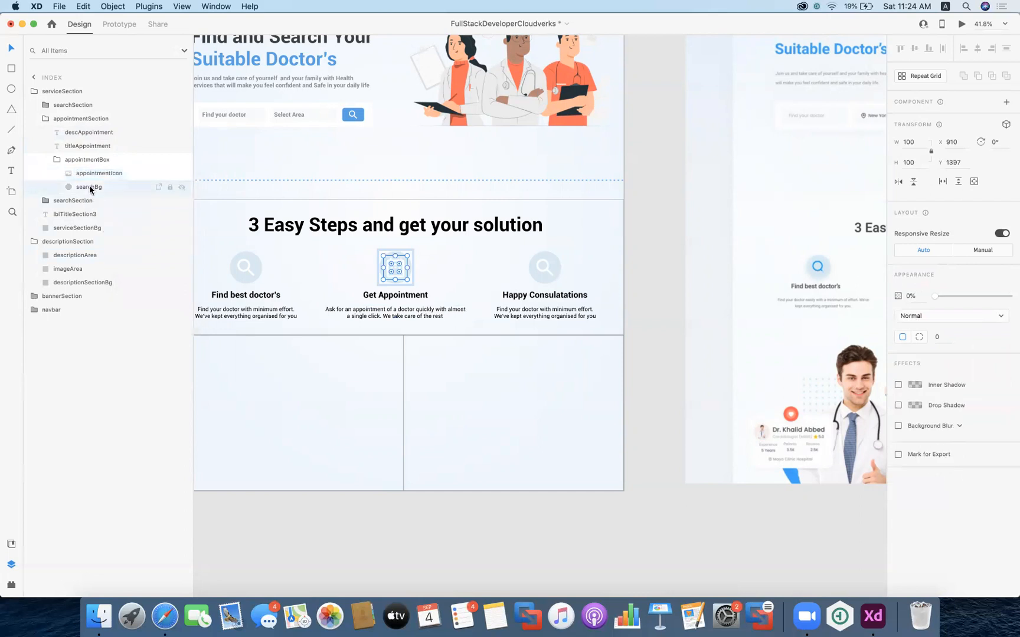
right_click(89, 188)
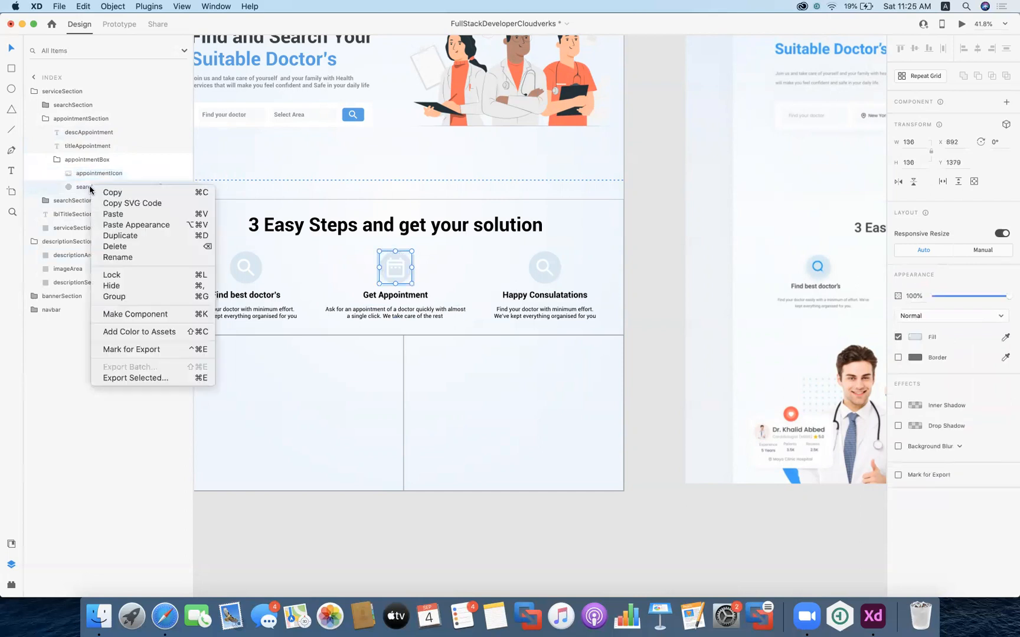
left_click(126, 260)
type("appointment")
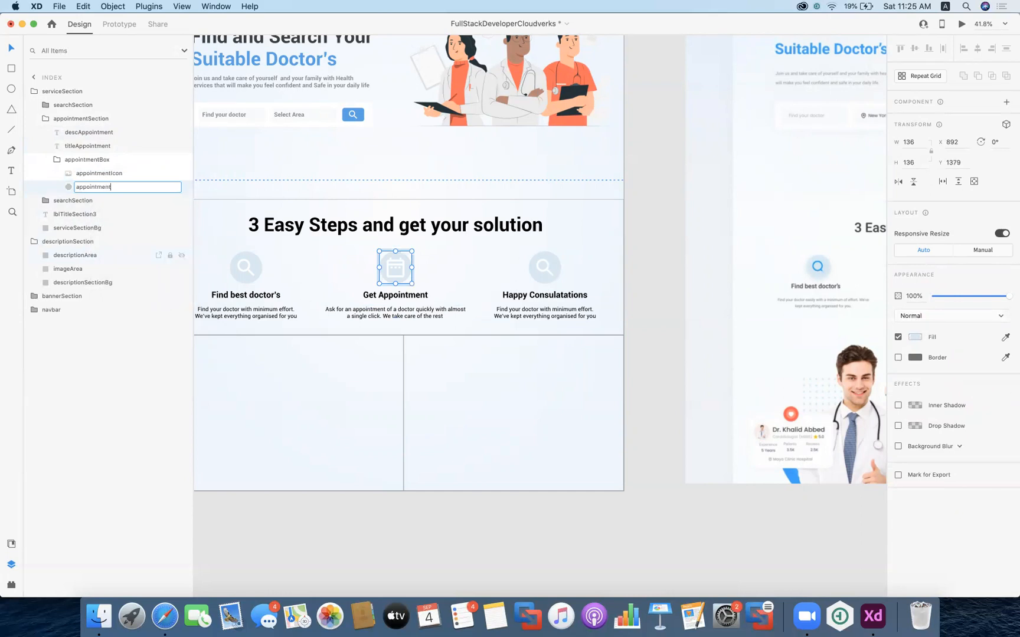
key("Return")
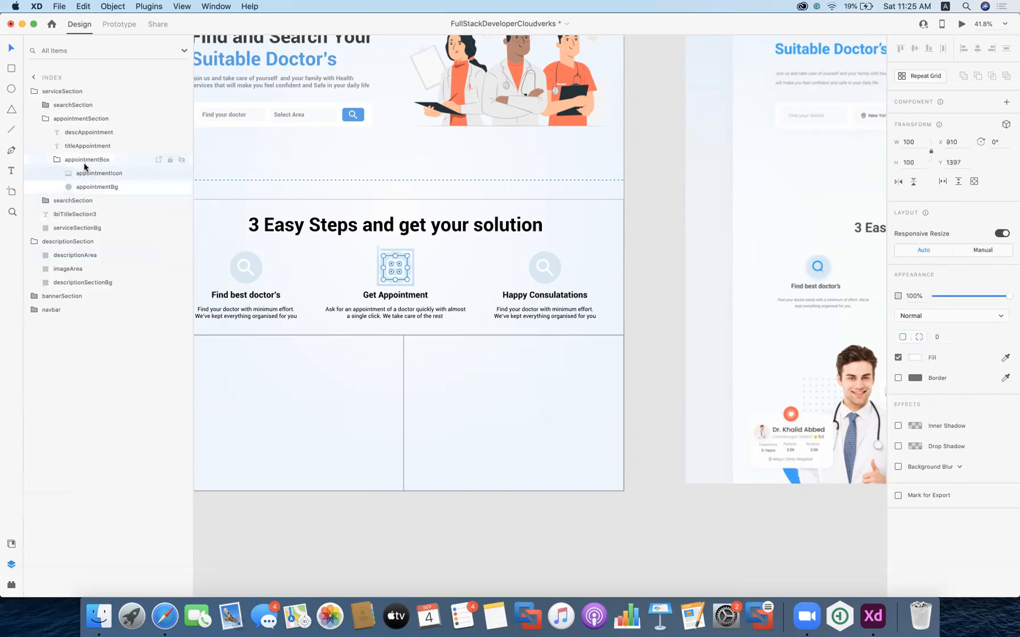
left_click(52, 163)
left_click(57, 160)
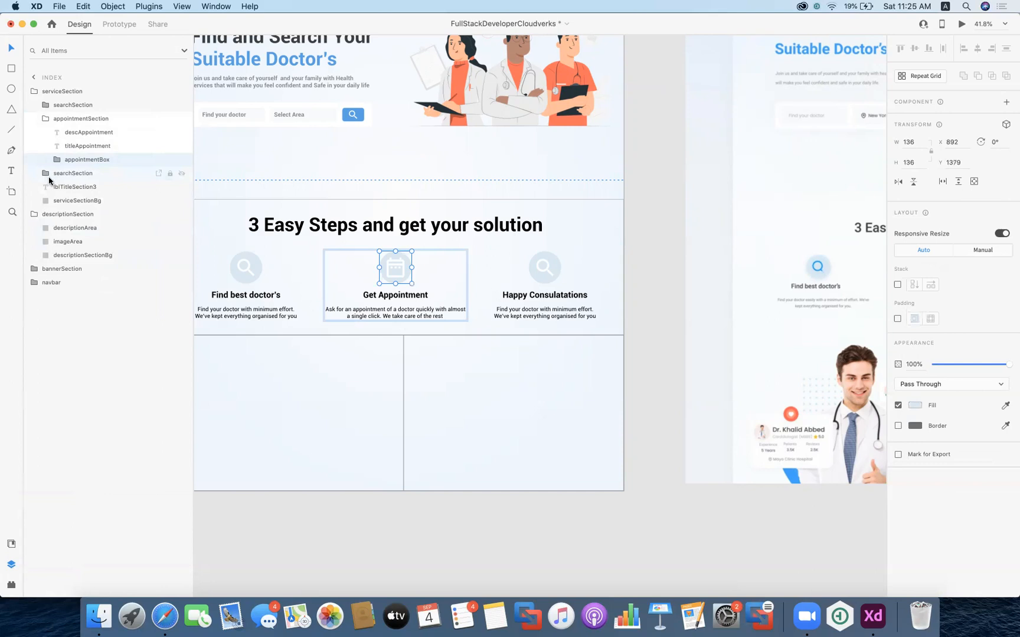
left_click(44, 120)
- Rename the searchSection group of the Happy Consulatations column to "consultSection"
left_click(64, 109)
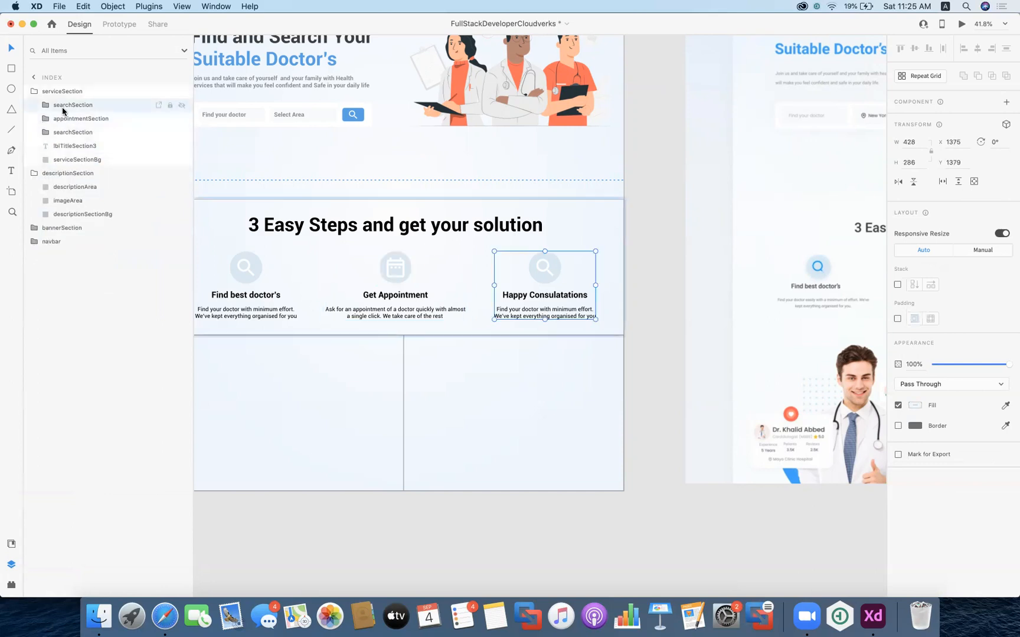
right_click(63, 109)
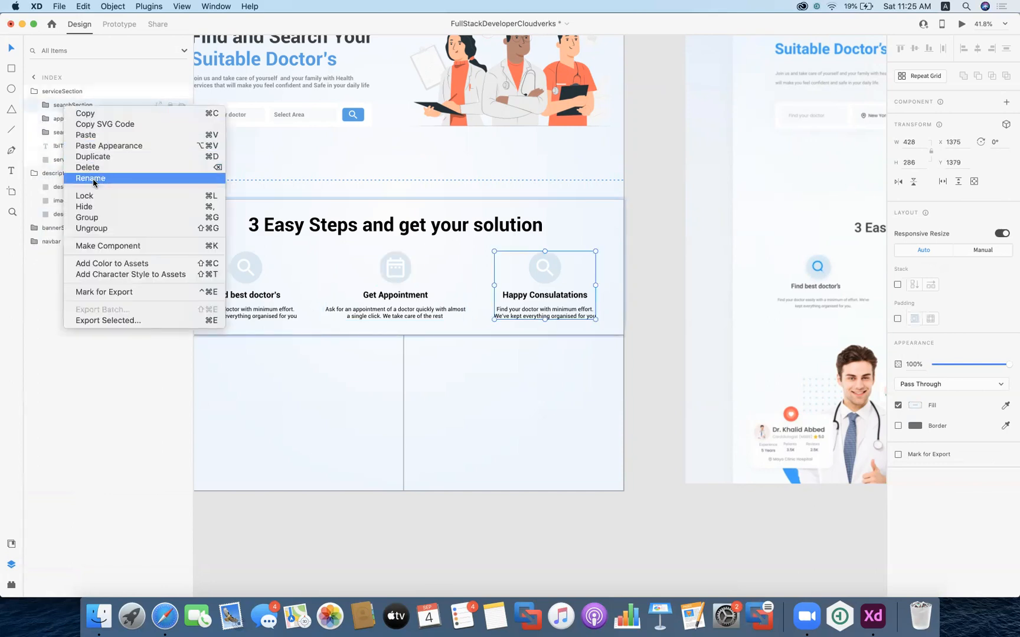
left_click(94, 179)
key("Left")
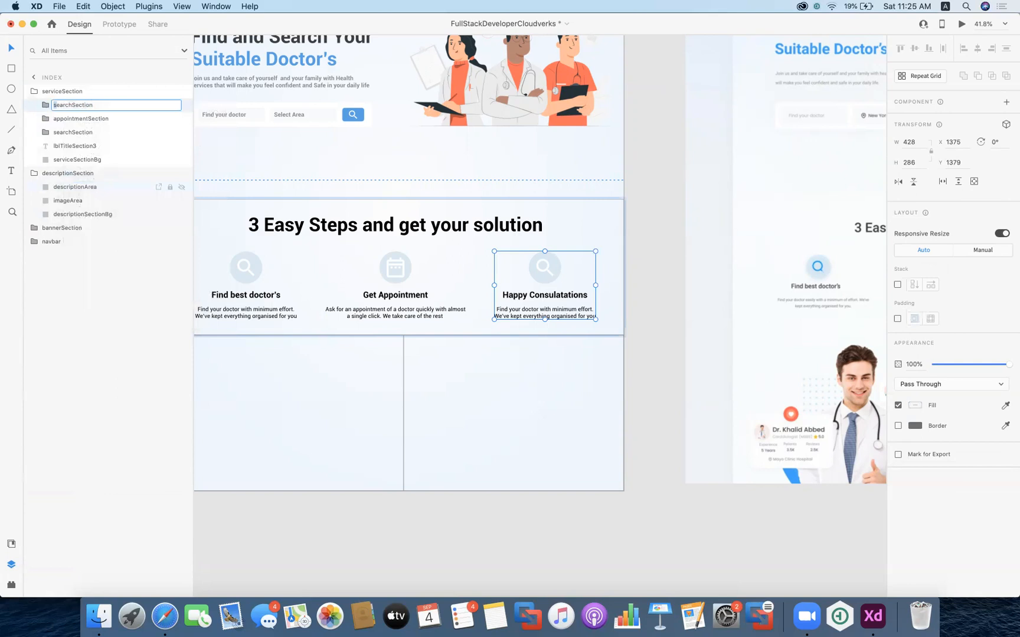
type("soncsu")
key("BackSpace")
type("consult")
key("Return")
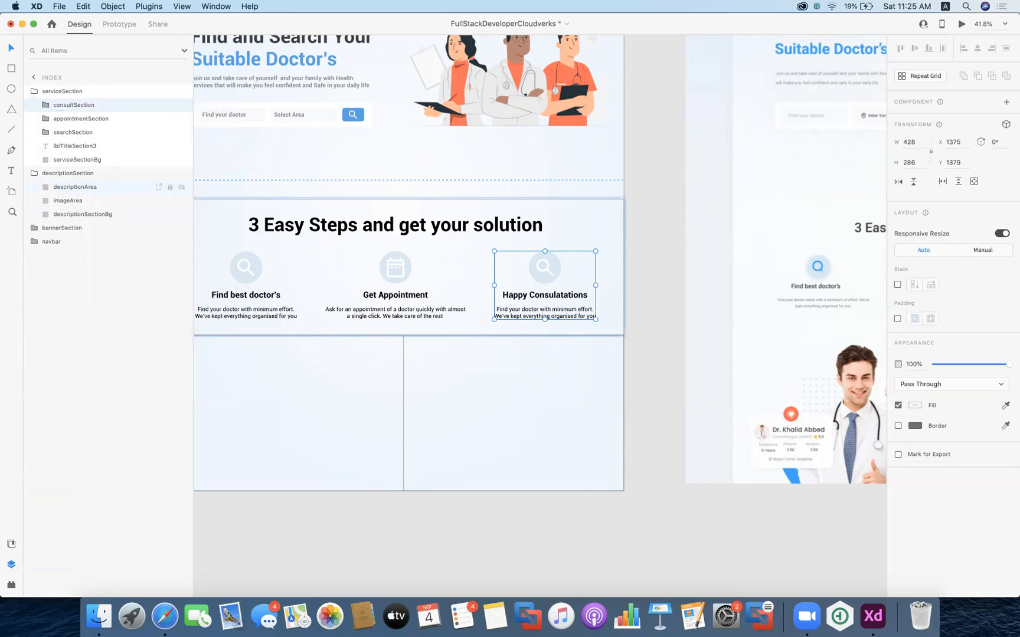
- Expand consultSection and rename its descSearchDoctor text layer to "descConsult"
left_click(46, 105)
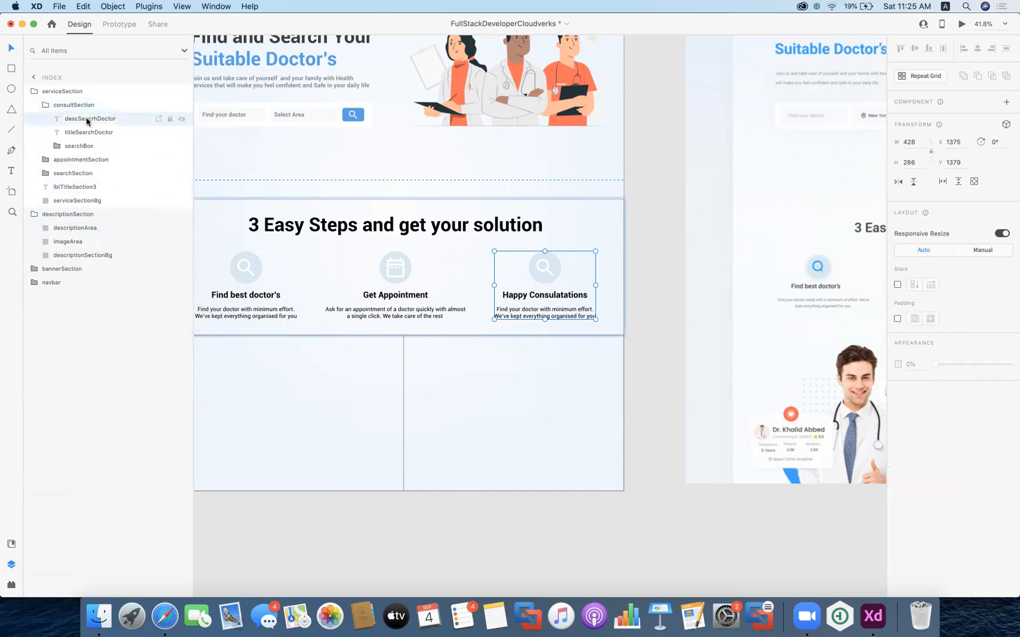
left_click(87, 120)
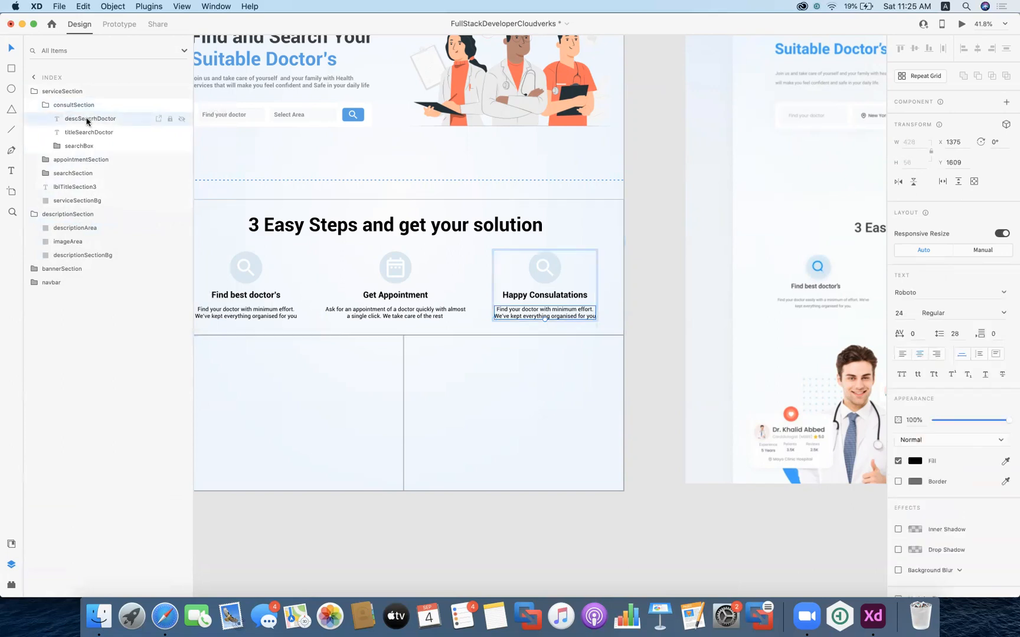
right_click(86, 121)
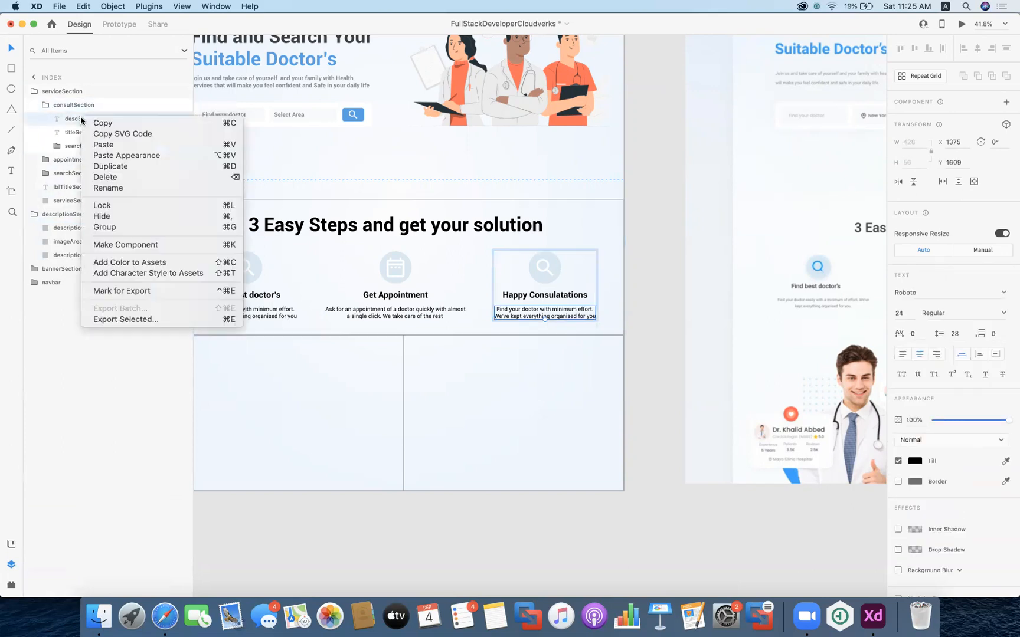
left_click(118, 188)
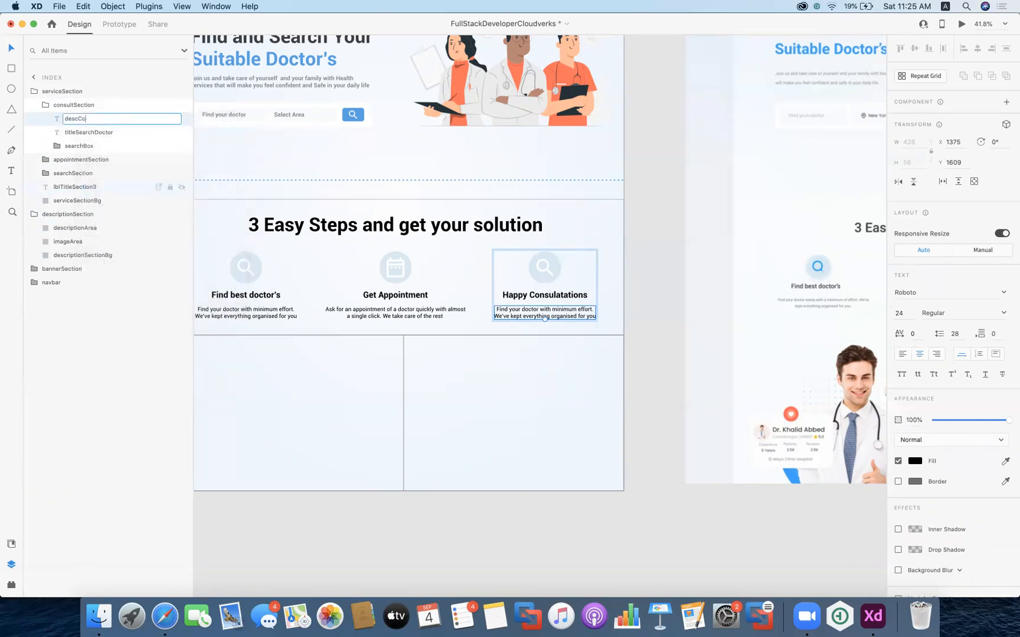
key("Return")
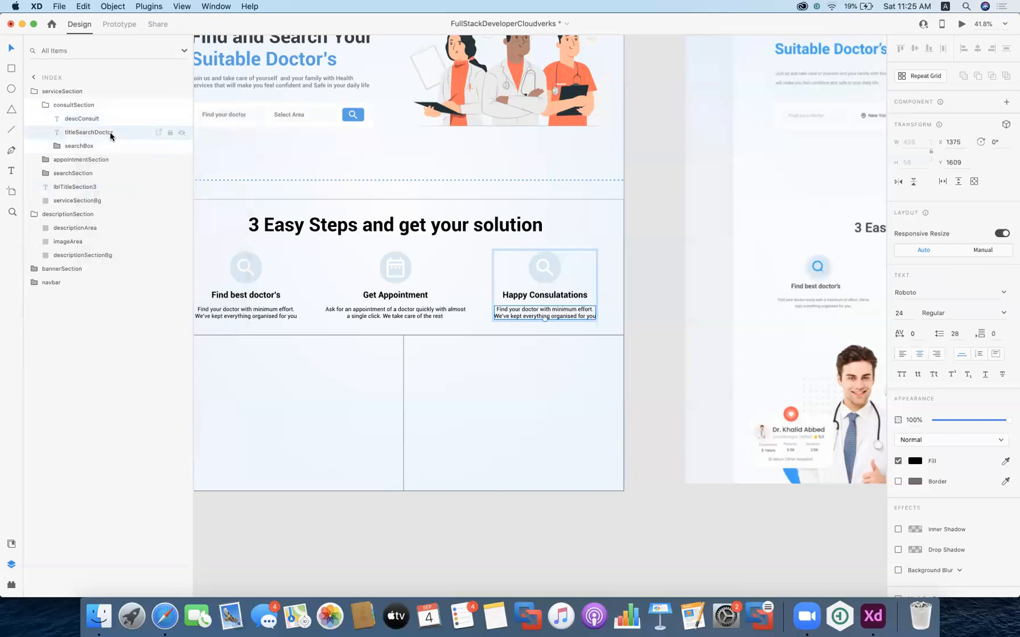
- Rename the titleSearchDoctor text layer in consultSection to "titleConsult"
right_click(110, 133)
left_click(138, 204)
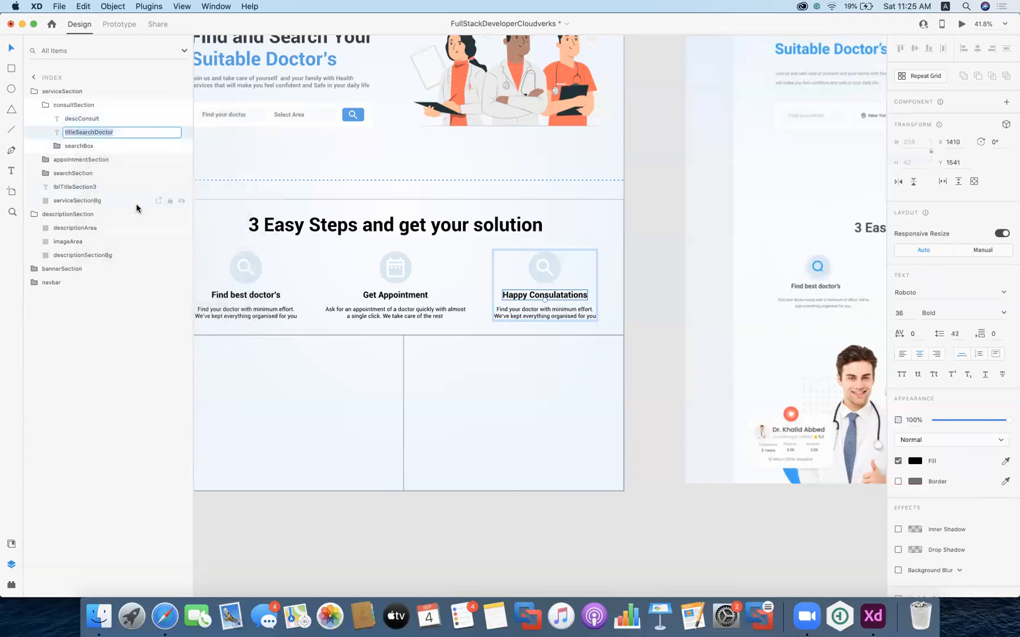
key("BackSpace")
key("BackSpace")
key("BackSpace")
key("BackSpace")
key("BackSpace")
type("Consult")
key("Return")
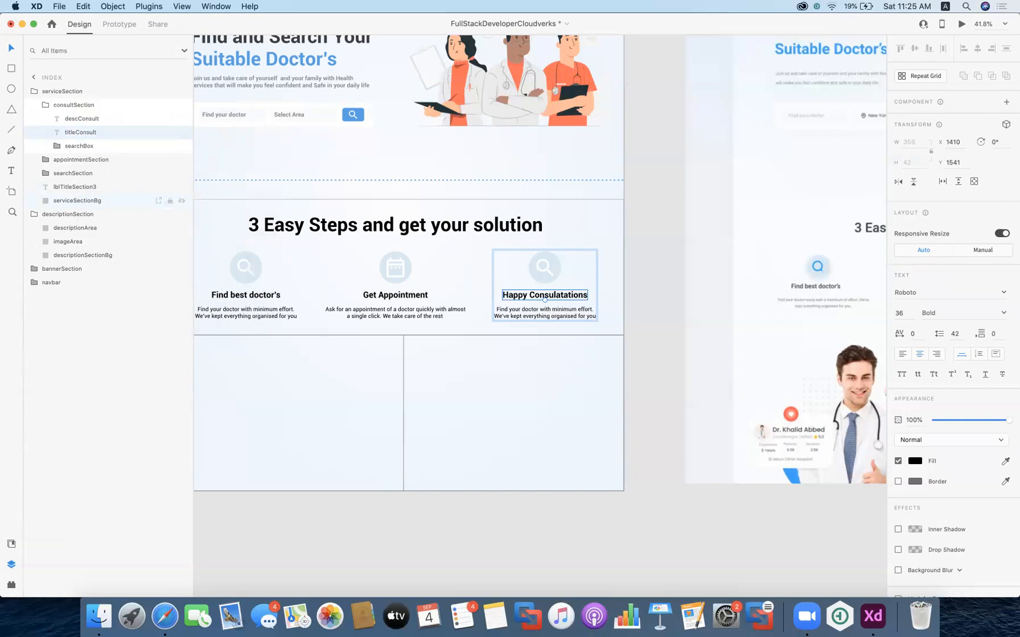
- Rename the searchBox group in consultSection to "consultBox"
left_click(95, 142)
right_click(78, 145)
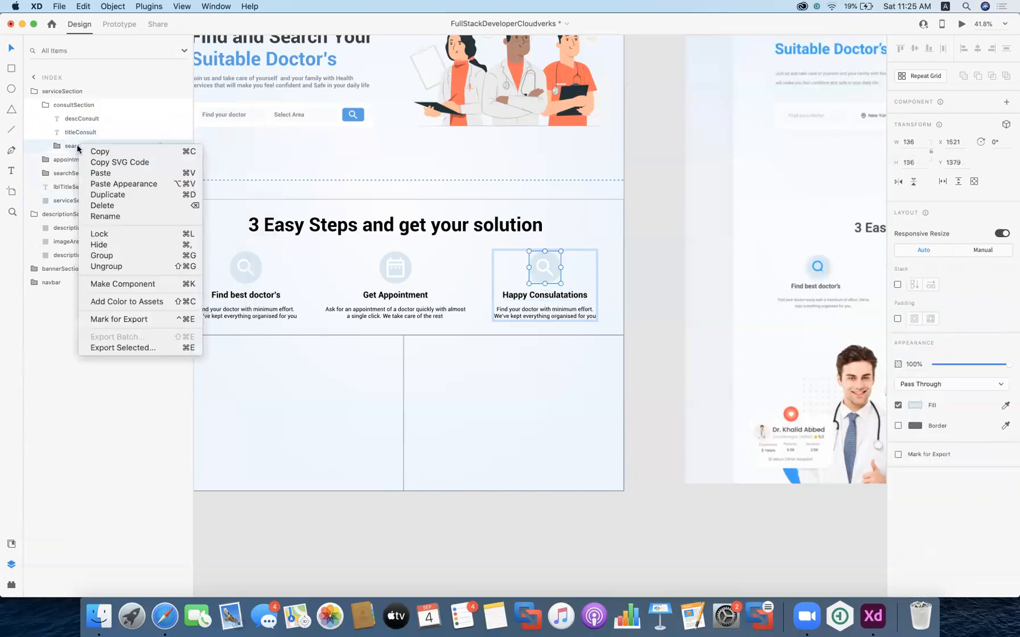
left_click(104, 217)
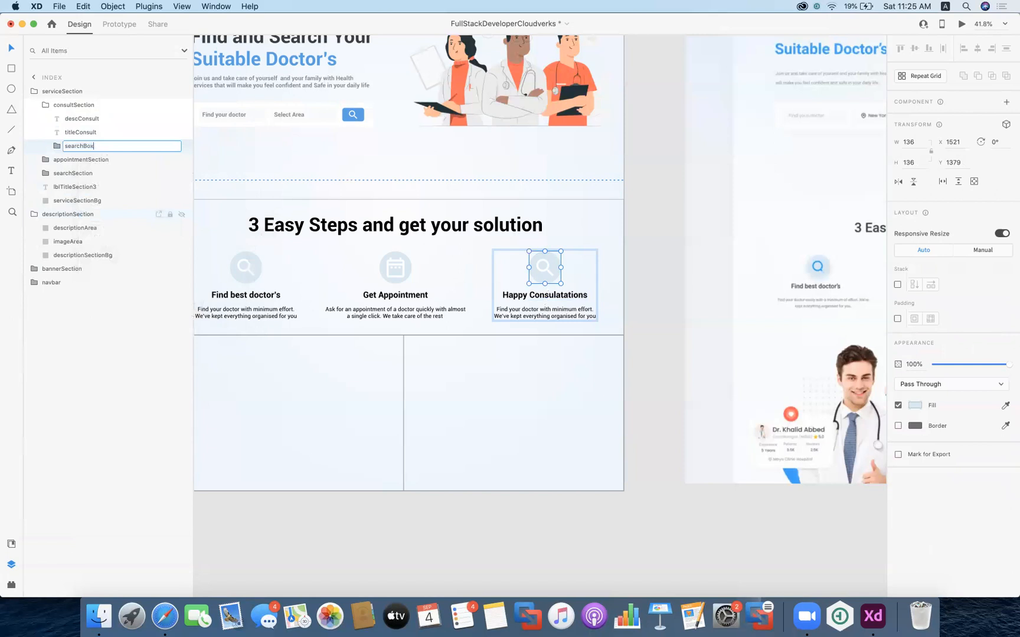
left_click_drag(83, 146, 66, 146)
type("consult")
key("Return")
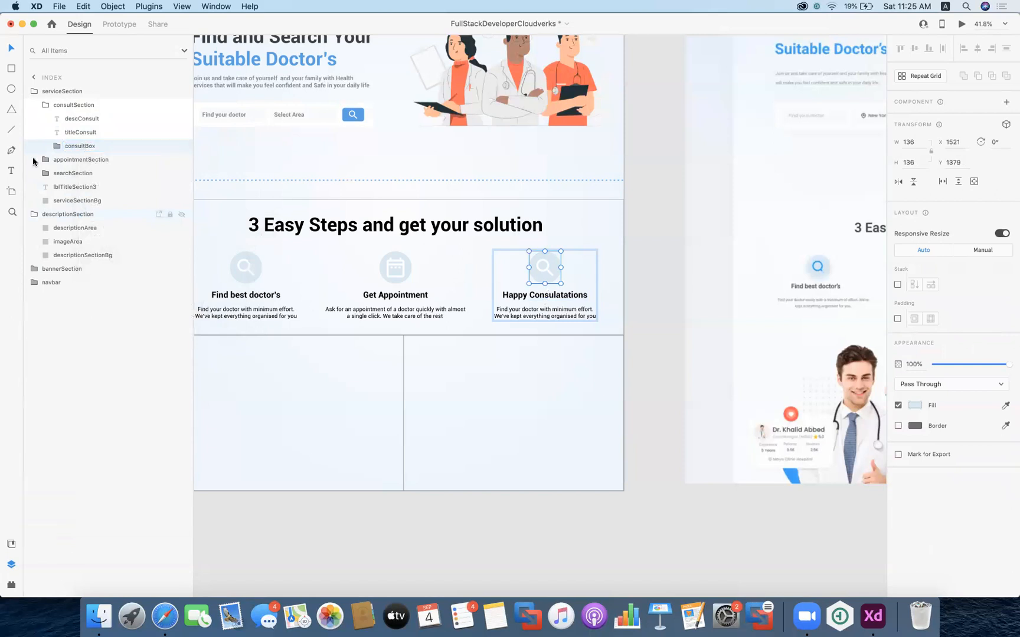
- Expand consultBox and rename its searchIcon layer to "consulticon"
left_click(95, 161)
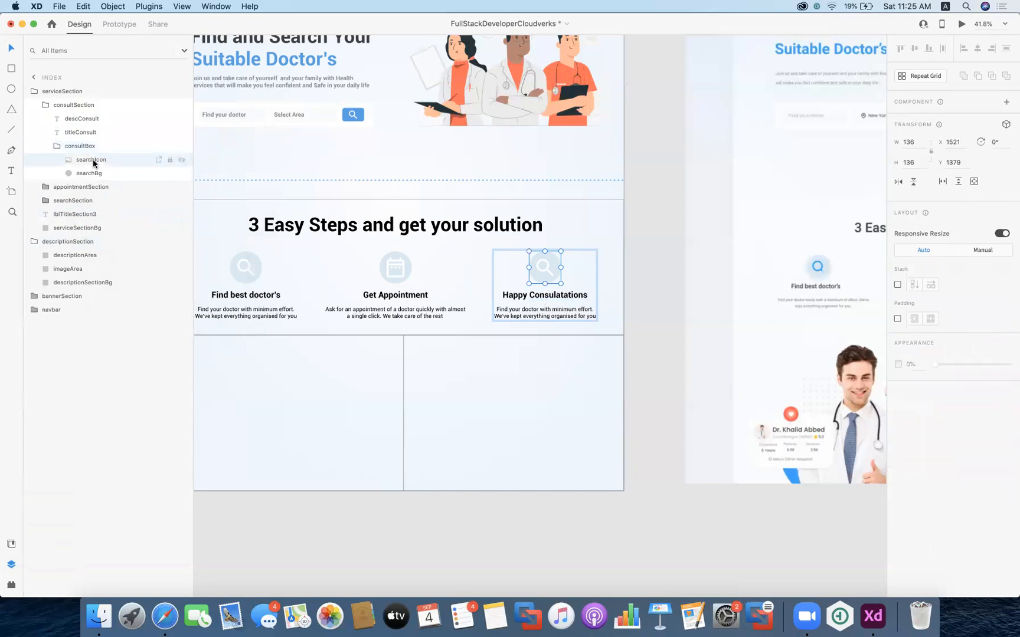
right_click(93, 160)
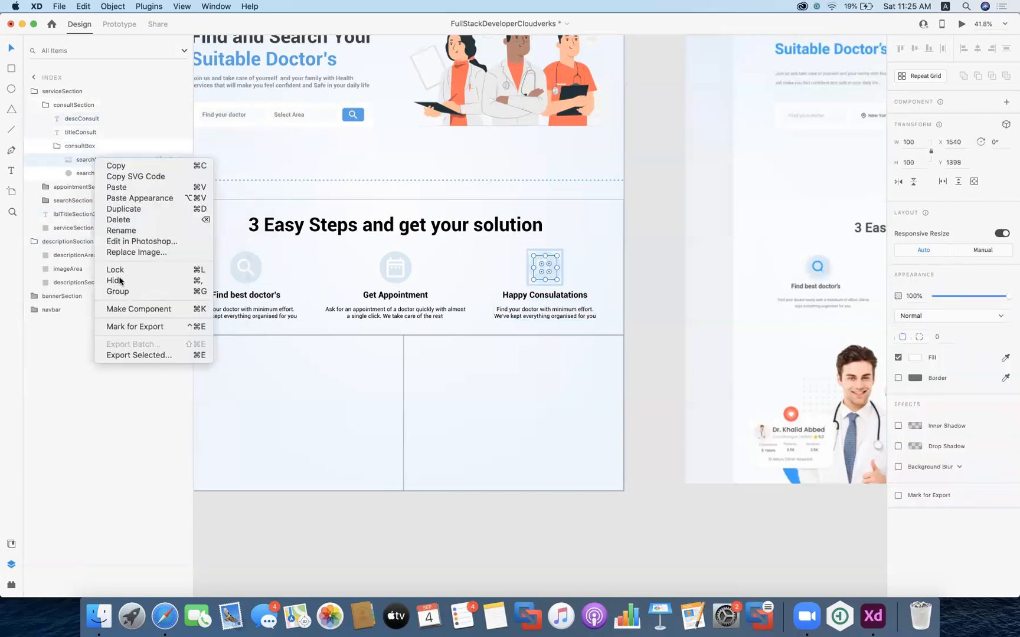
left_click(79, 164)
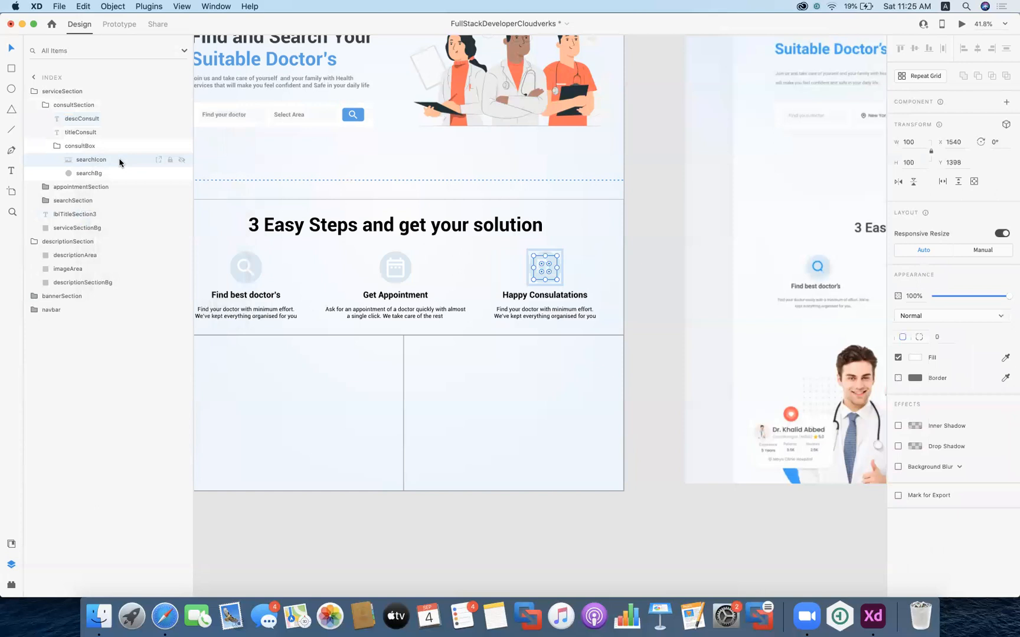
right_click(120, 161)
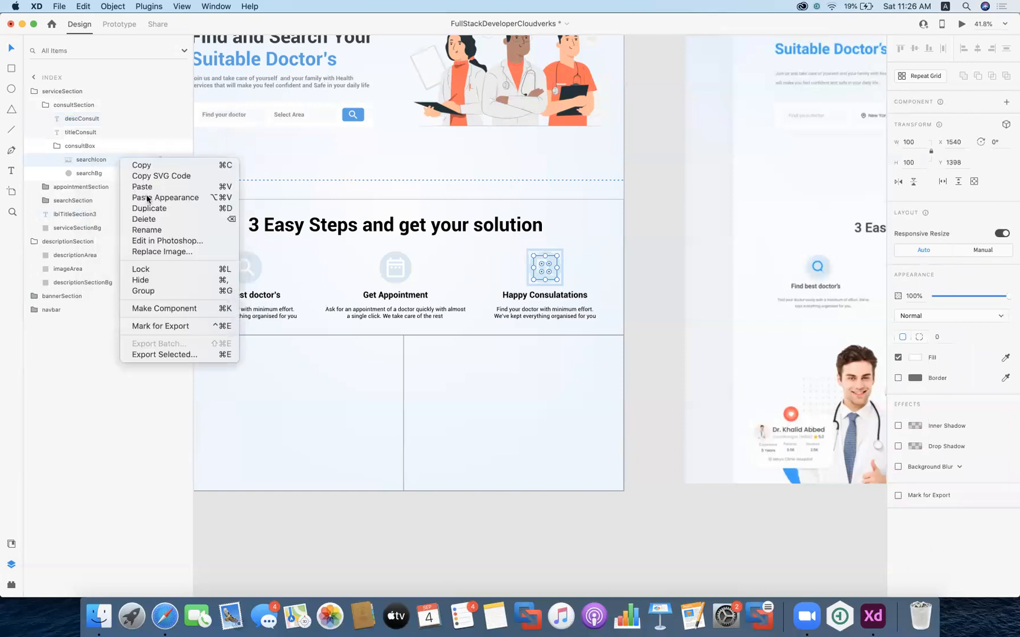
left_click(157, 232)
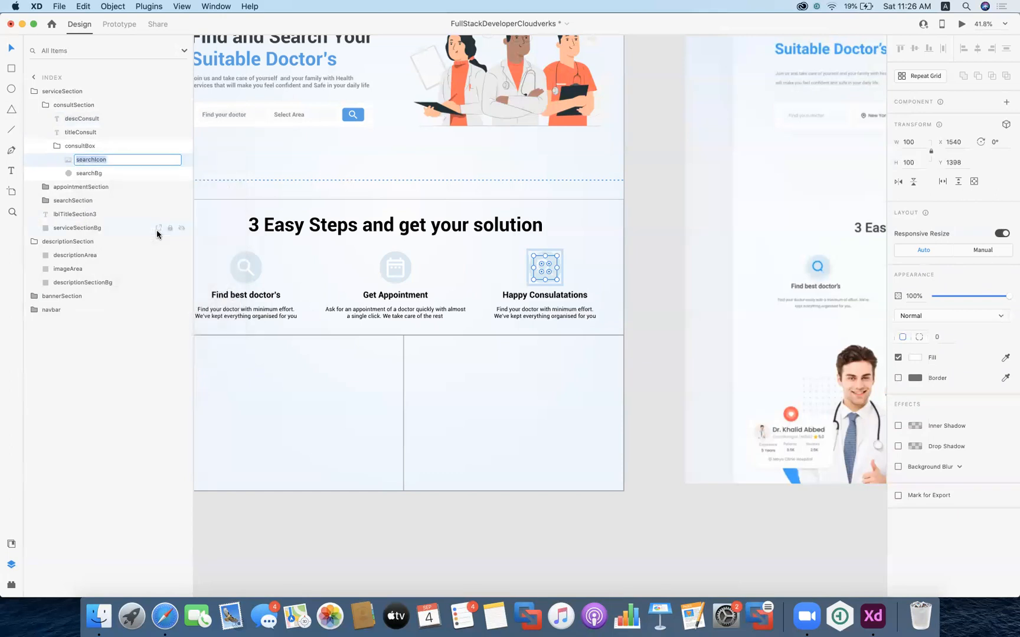
type("consulticon")
key("Return")
- Rename the searchBg layer in consultBox to "consultBg" and collapse consultBox
right_click(95, 171)
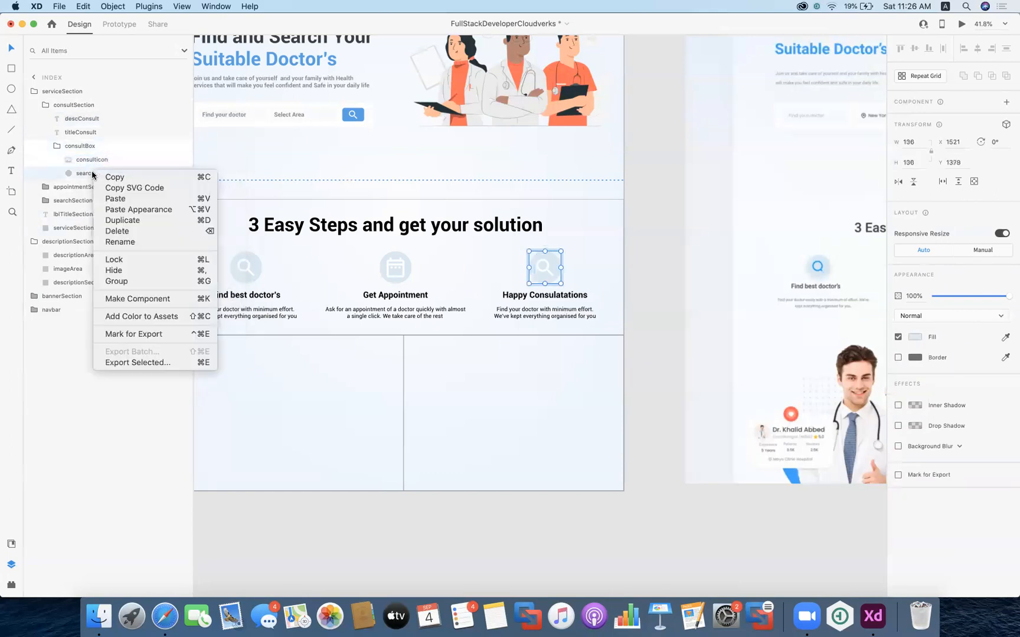
left_click(126, 242)
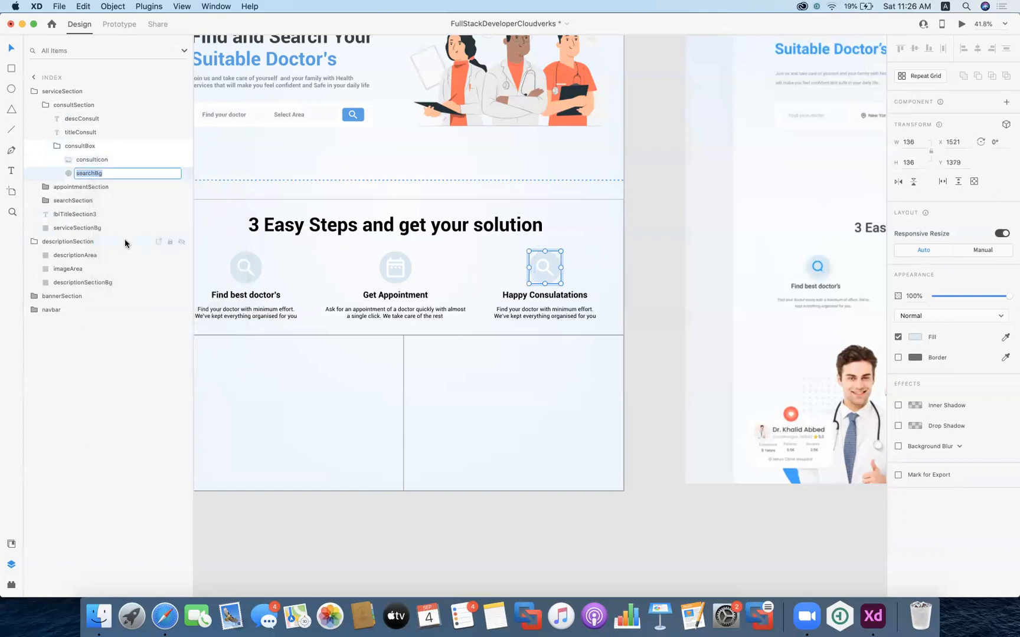
type("consultBg")
key("Return")
left_click(71, 150)
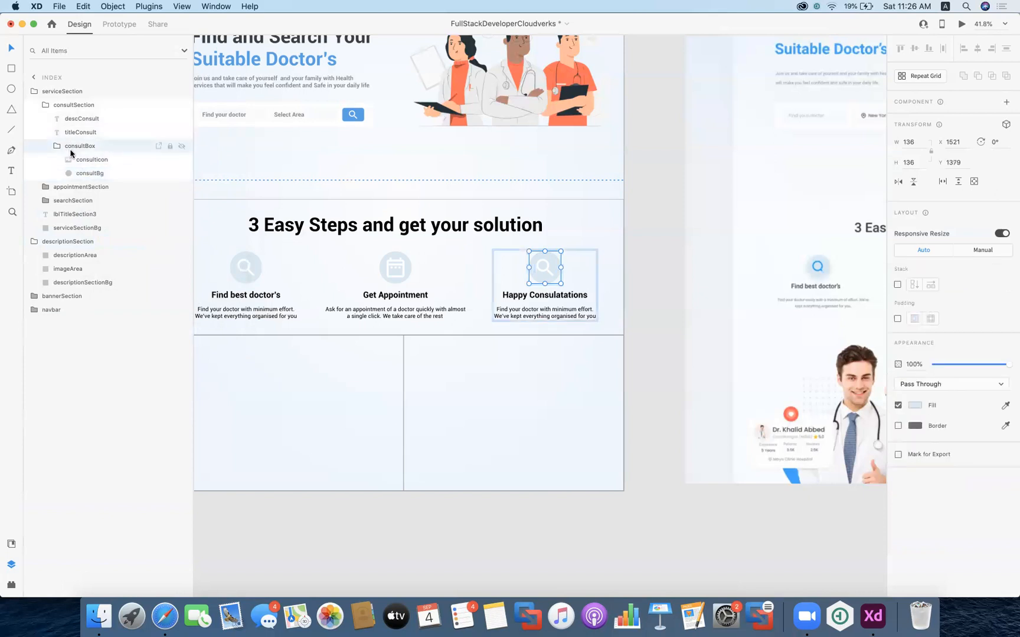
left_click(57, 147)
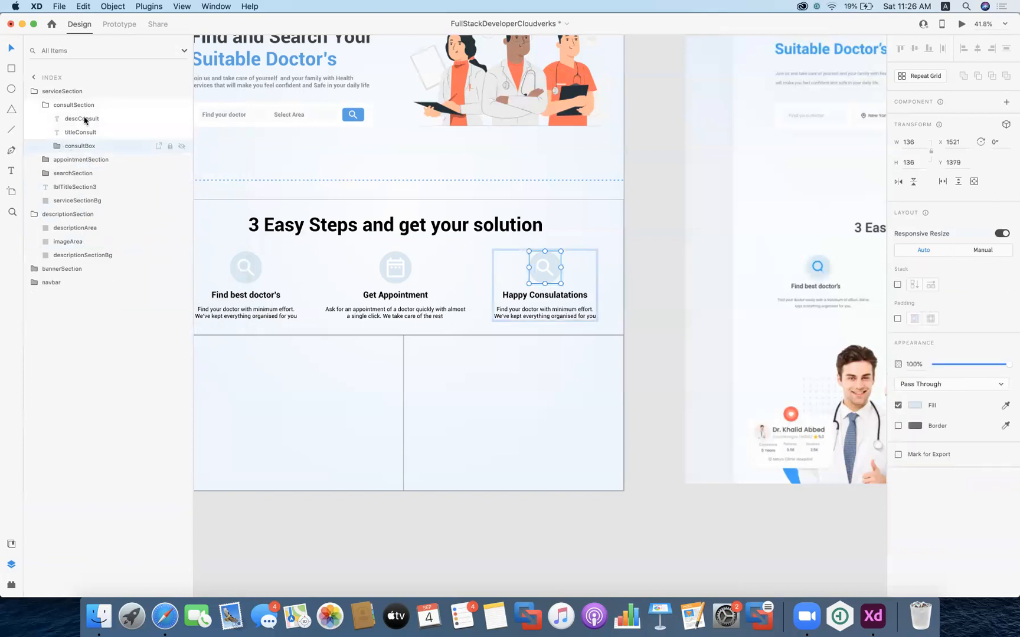
- Select the whole serviceSection group on the Index artboard, turn off its border and deselect it
scroll(455, 261, "down", 3)
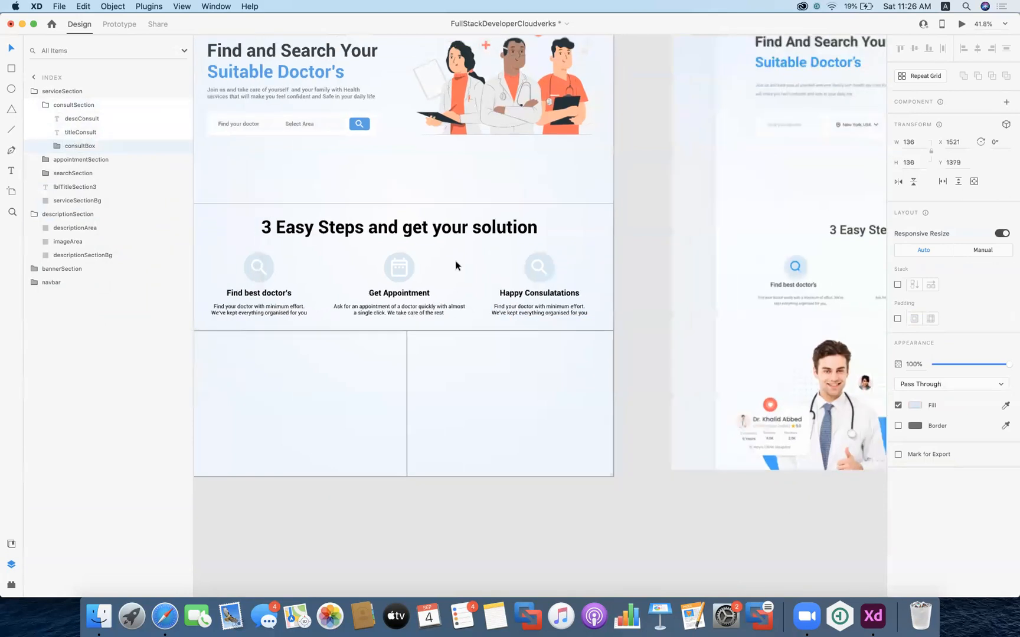
left_click(630, 258)
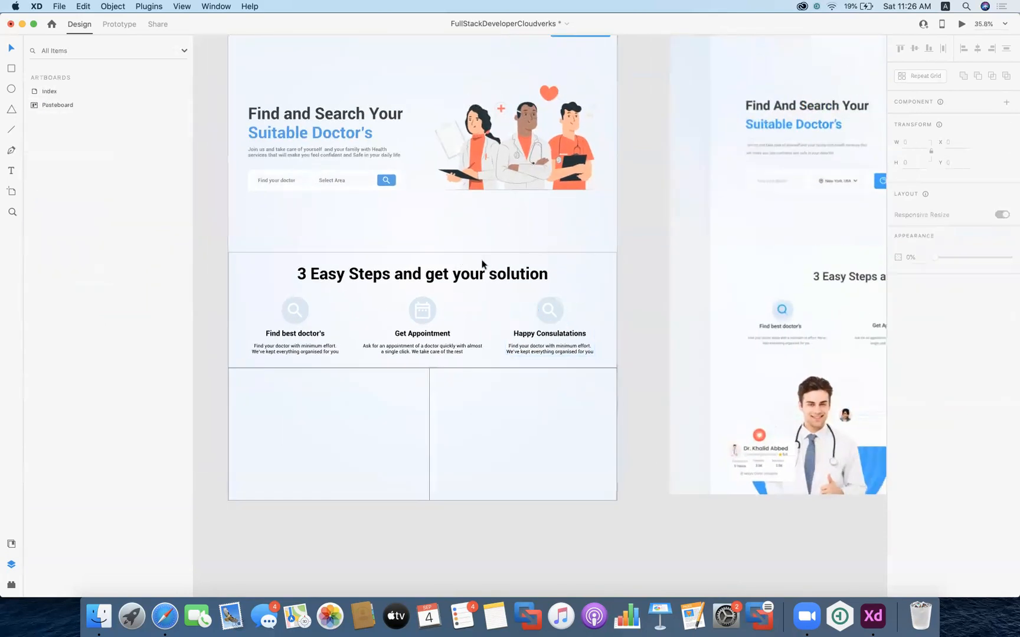
left_click(229, 262)
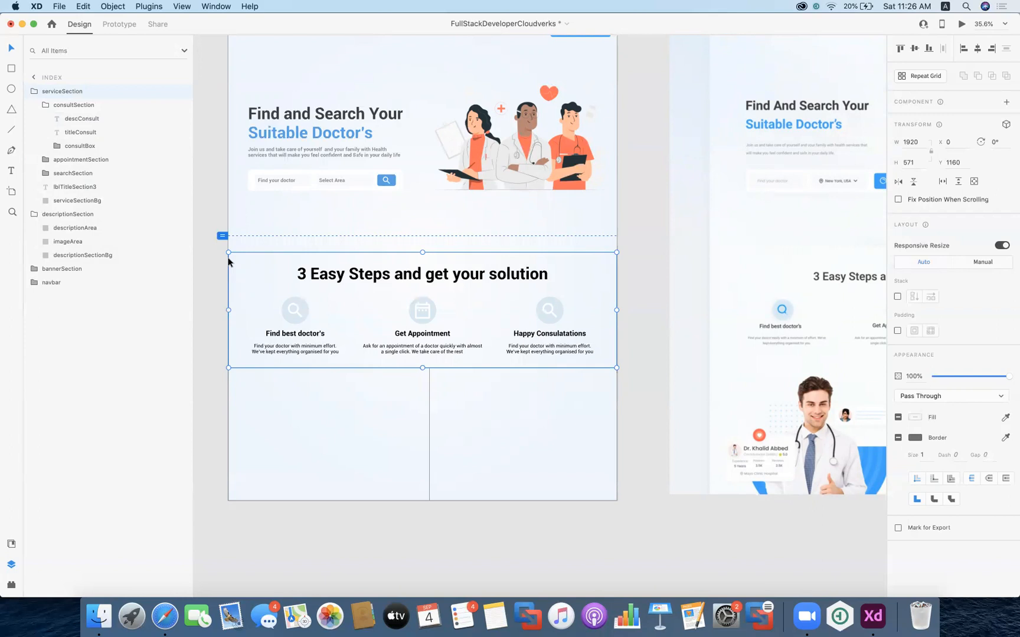
scroll(229, 262, "up", 2)
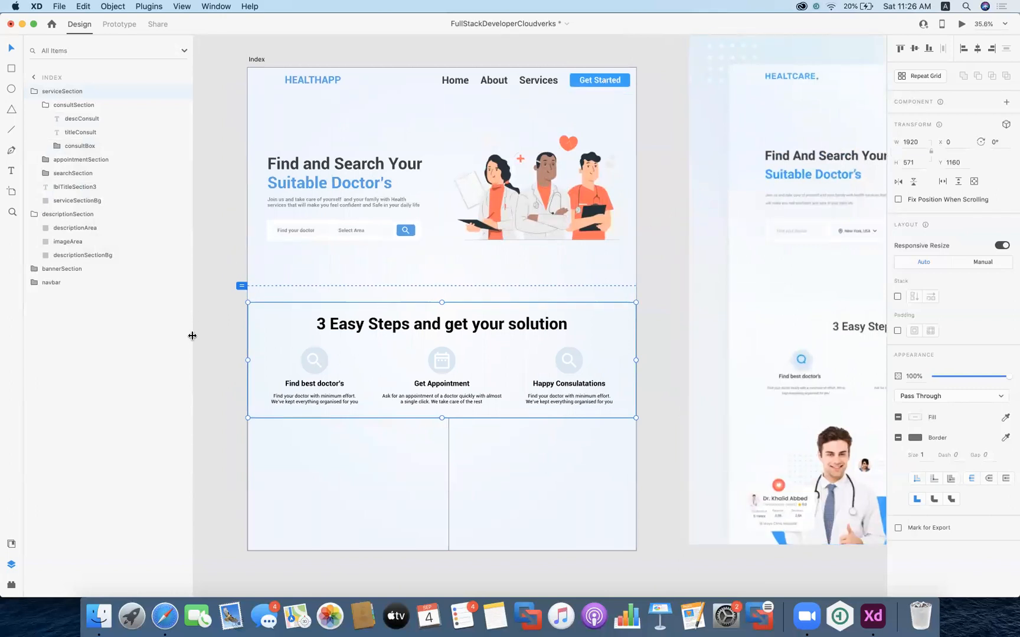
left_click(229, 327)
left_click(284, 304)
left_click(898, 437)
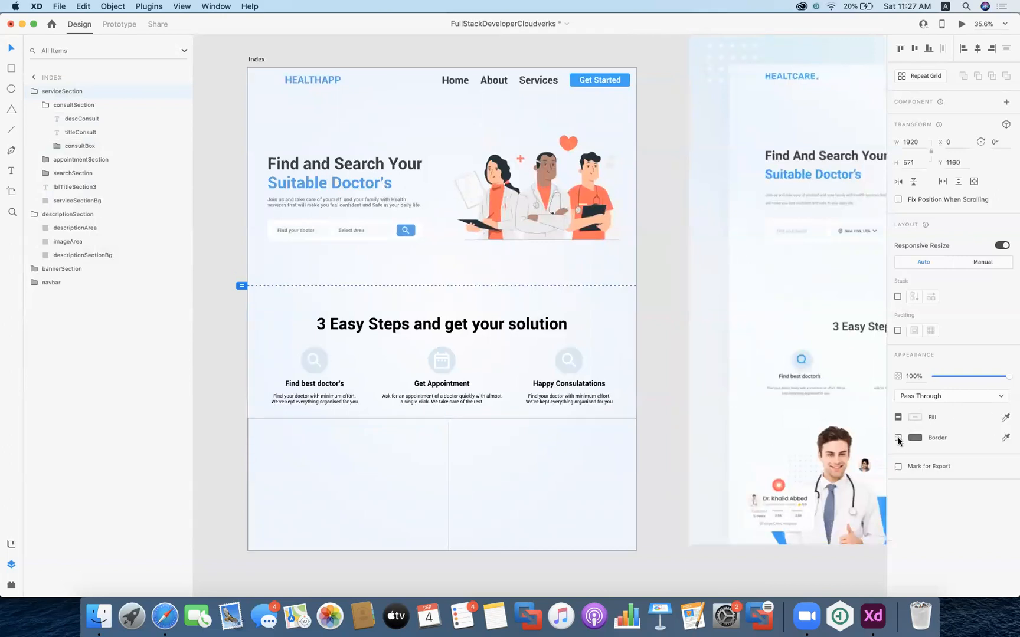
left_click(668, 342)
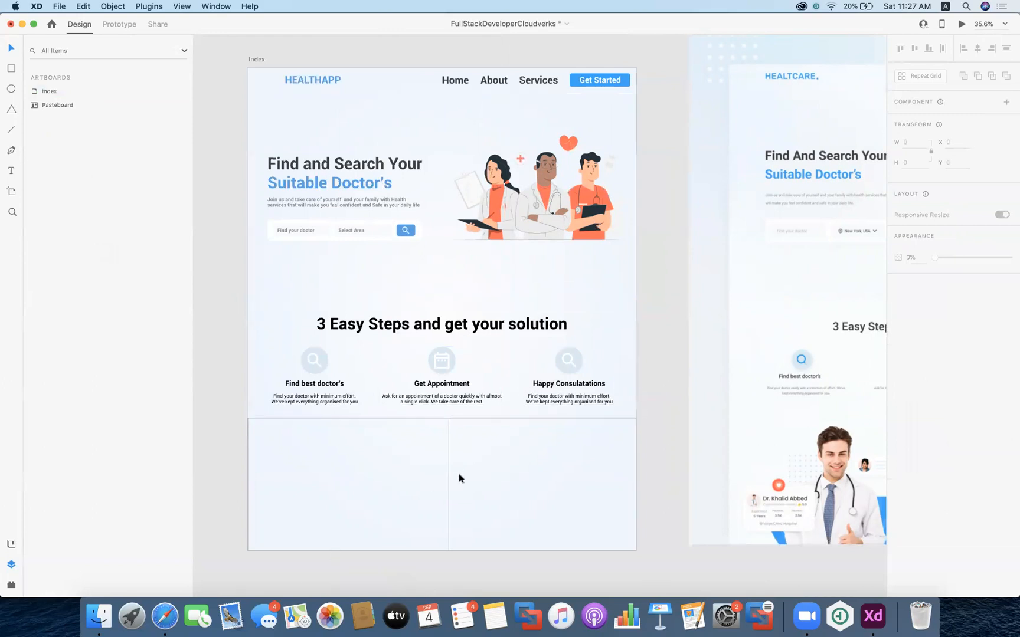
- Compare the reference design with the Index artboard, collapse serviceSection in its layers and select descriptionSection
scroll(550, 398, "right", 5)
scroll(550, 399, "right", 5)
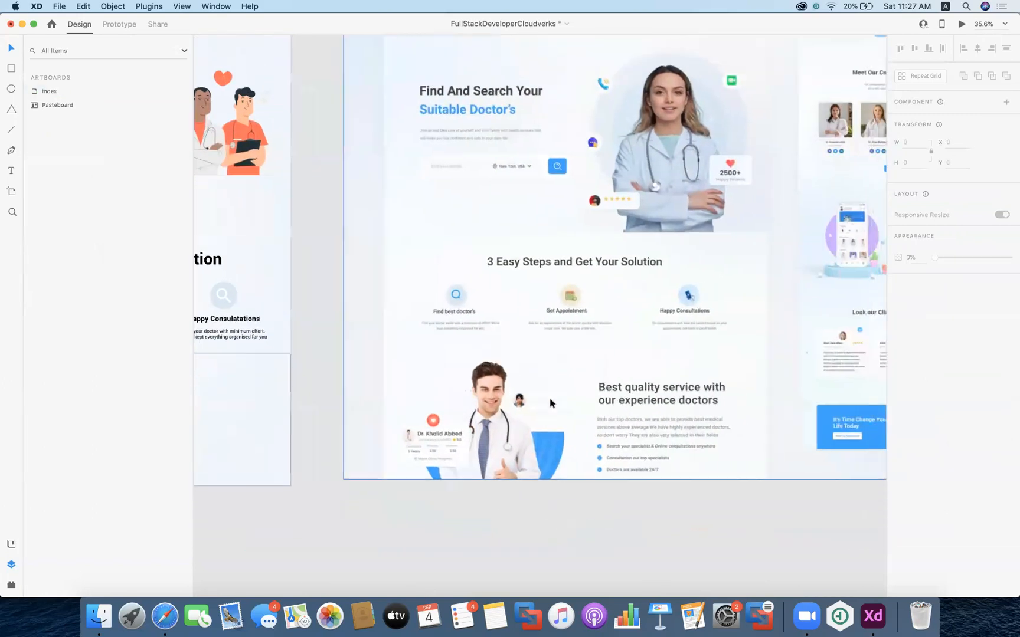
scroll(550, 398, "left", 10)
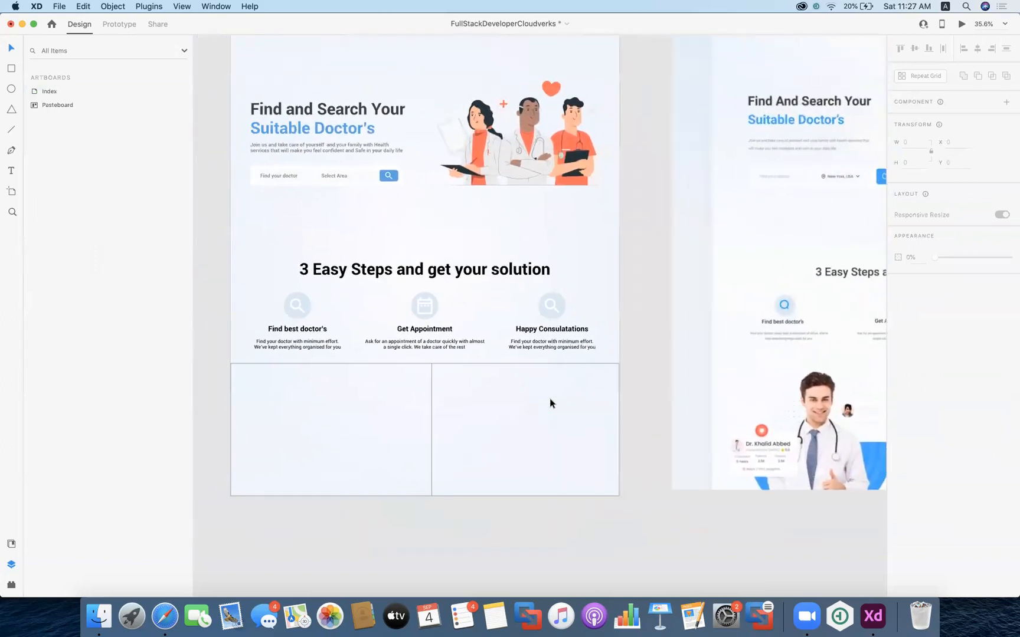
left_click(431, 407)
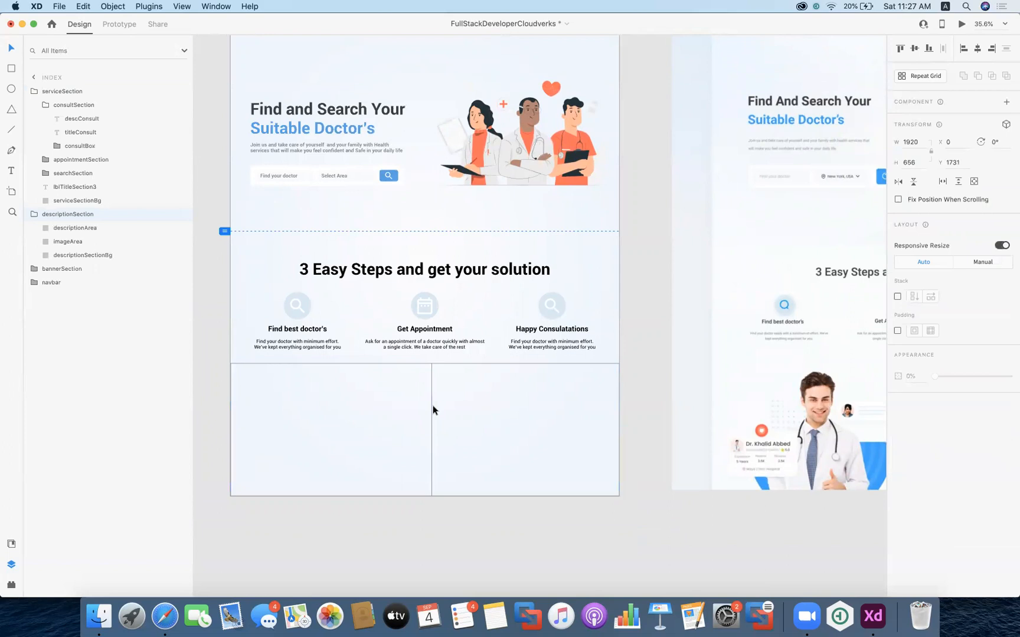
key("Escape")
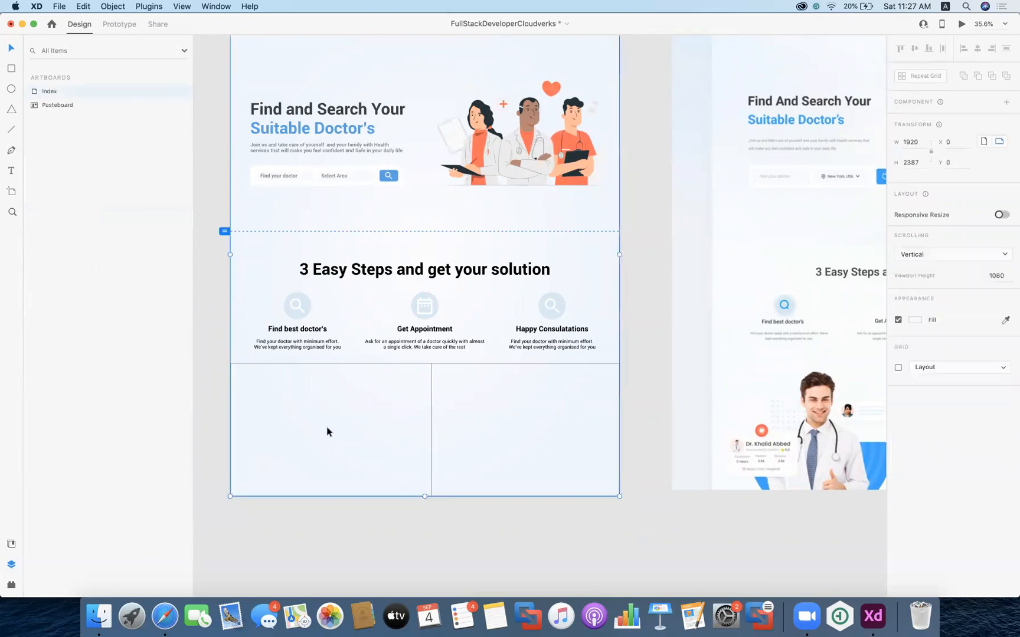
left_click(34, 91)
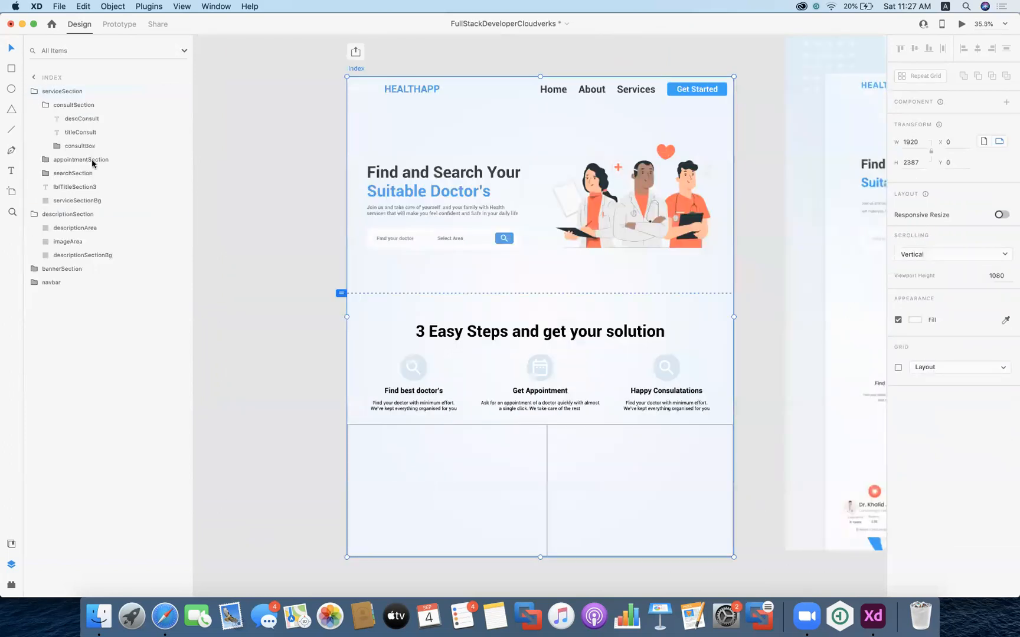
left_click(57, 91)
left_click(61, 105)
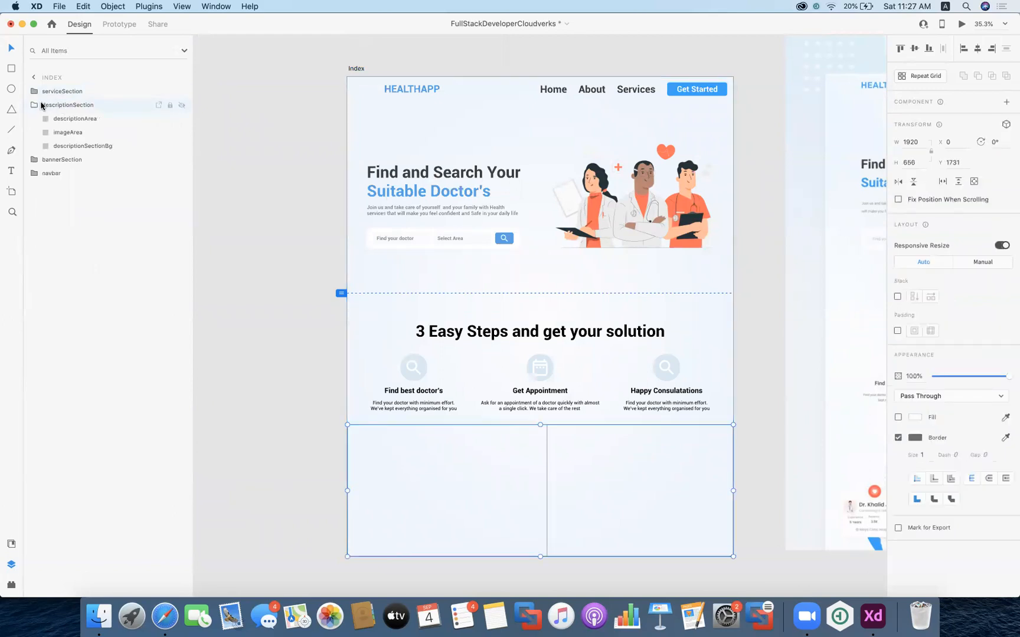
- Narrow the imageArea rectangle in descriptionSection to a width of 960, keeping its left edge in place
left_click(65, 121)
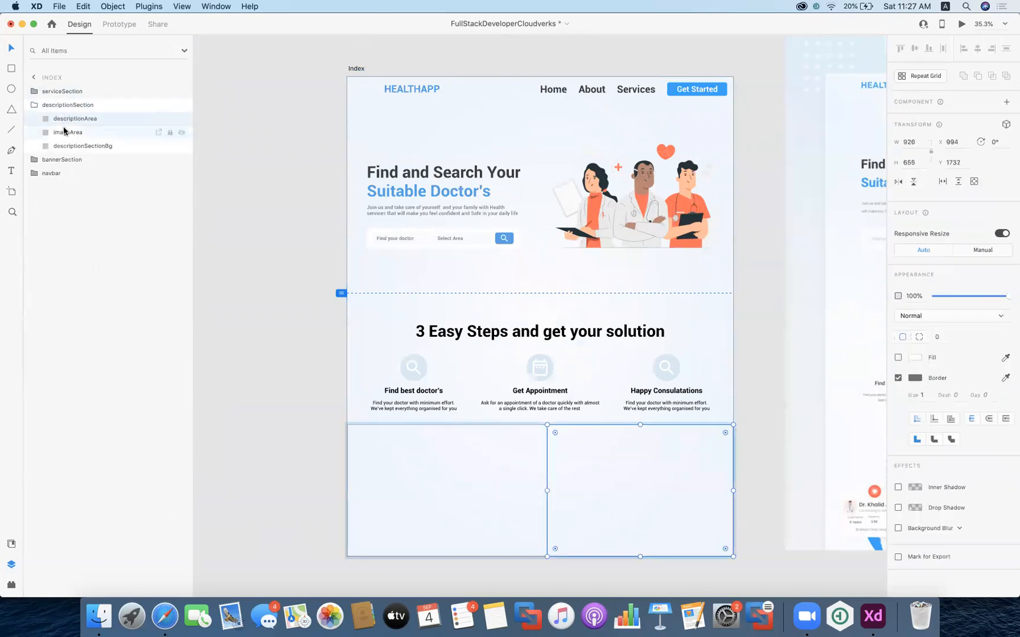
left_click(65, 134)
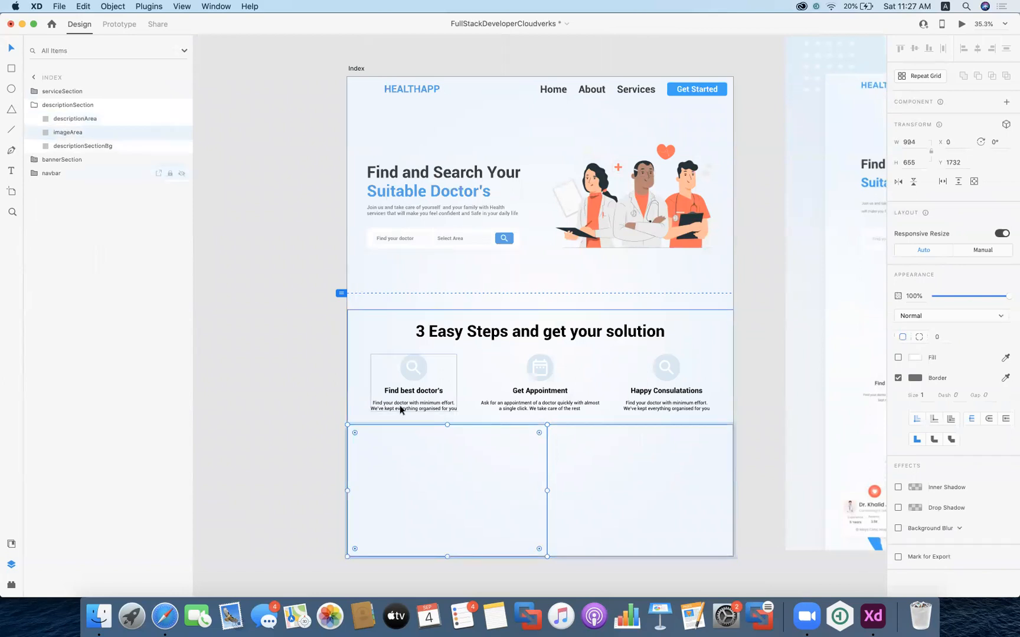
left_click_drag(548, 490, 540, 490)
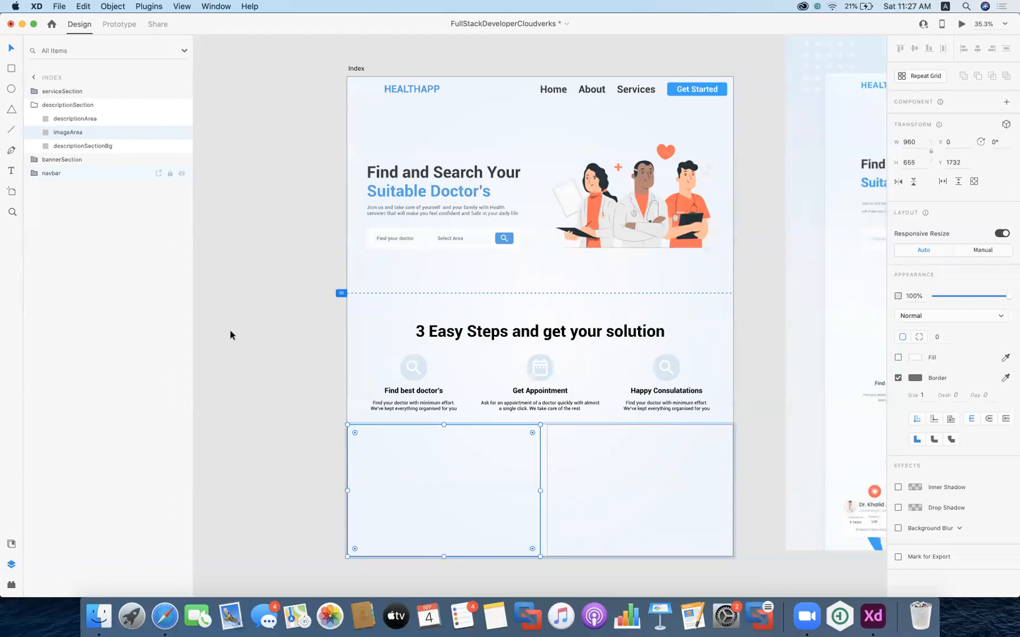
- Extend the left edge of the descriptionArea rectangle to X 960 for a width of 960, and select imageArea
left_click(75, 118)
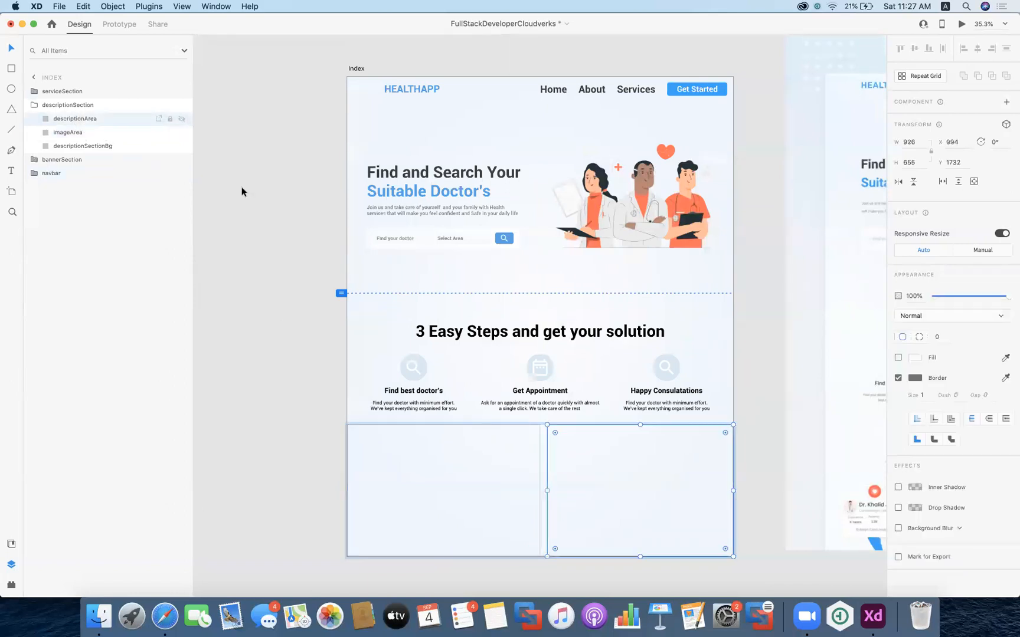
left_click_drag(547, 489, 539, 489)
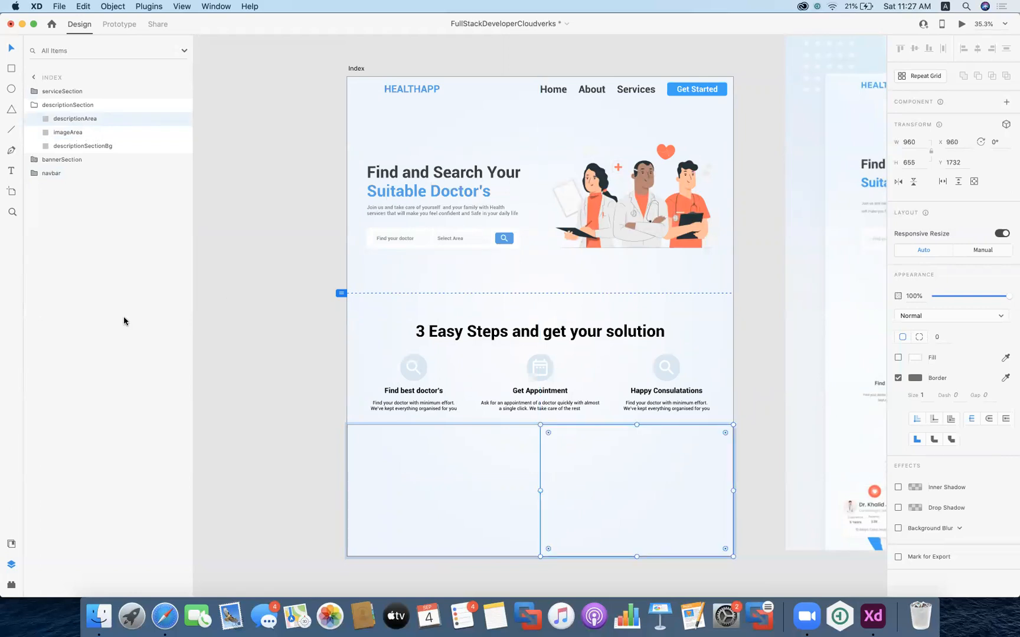
left_click(66, 132)
left_click(67, 147)
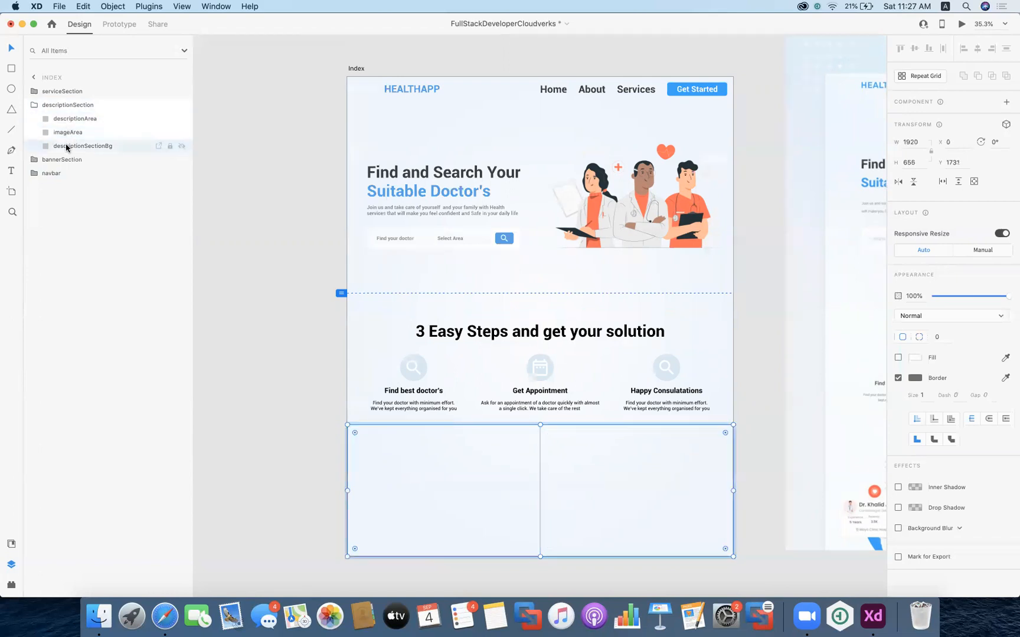
left_click(68, 119)
left_click(68, 133)
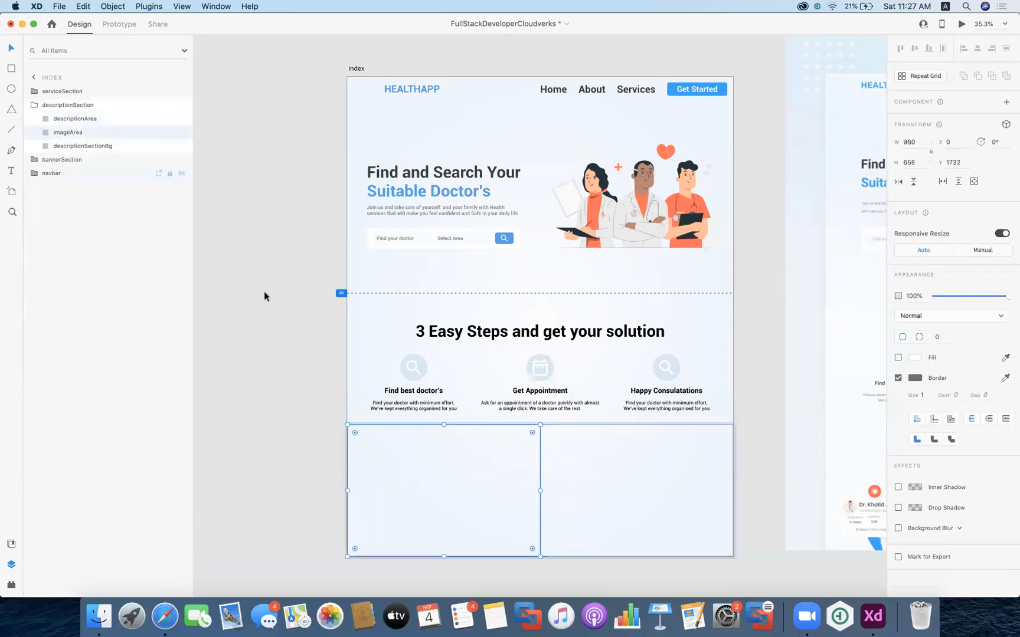
- Switch to Safari, clear the downloads list and open images.google.com in a new tab
scroll(264, 291, "right", 10)
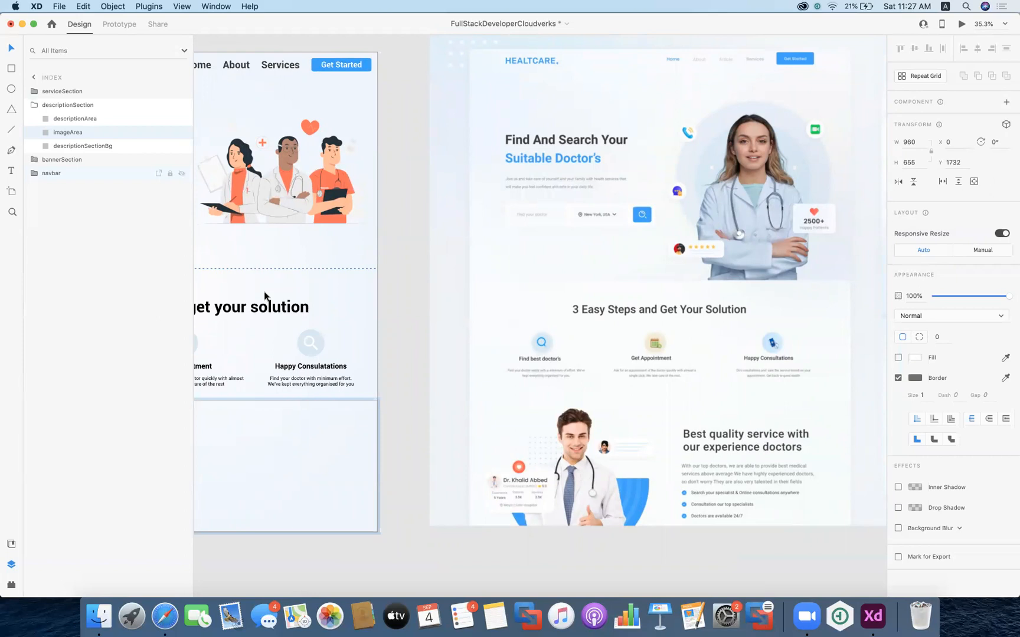
scroll(265, 296, "left", 10)
scroll(265, 295, "down", 2)
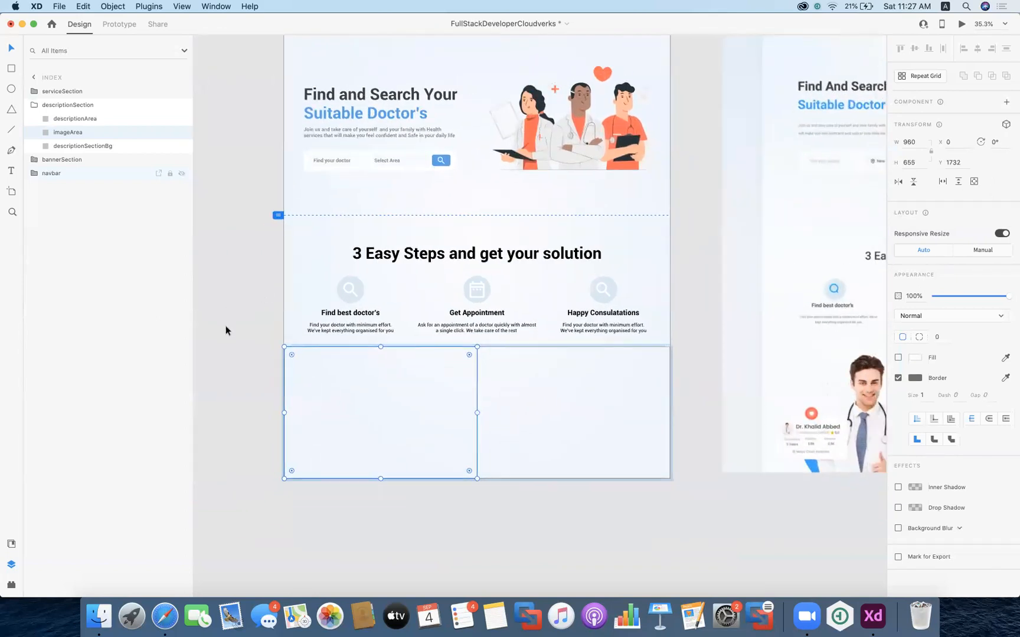
left_click(165, 616)
left_click(992, 48)
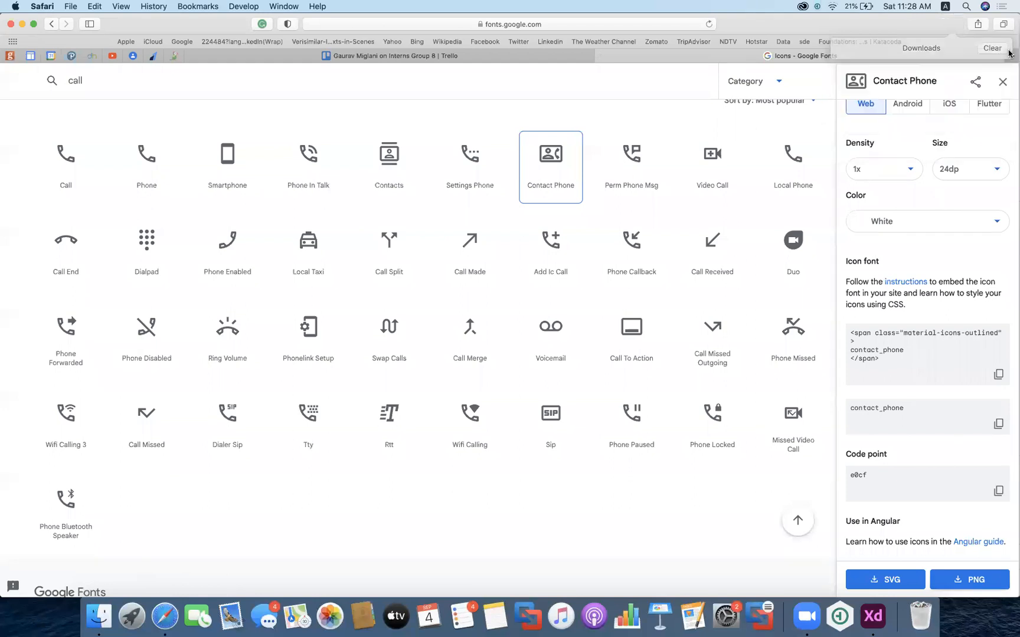
left_click(1011, 55)
type("images.google.com")
key("Return")
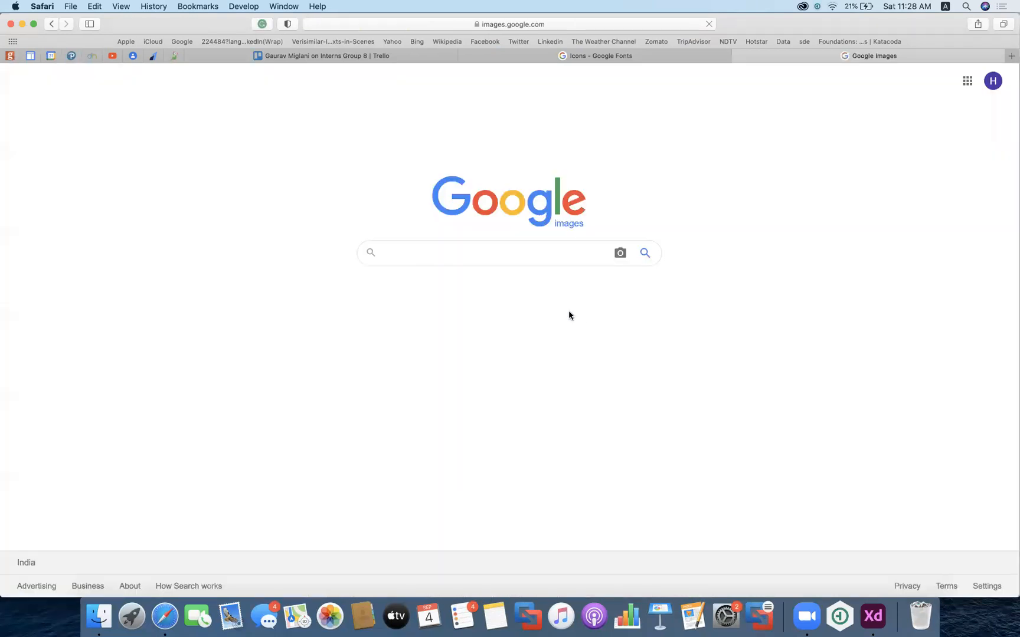
- Search Google Images for "doctor image" and look through the results for a suitable doctor photo
type("doctor image")
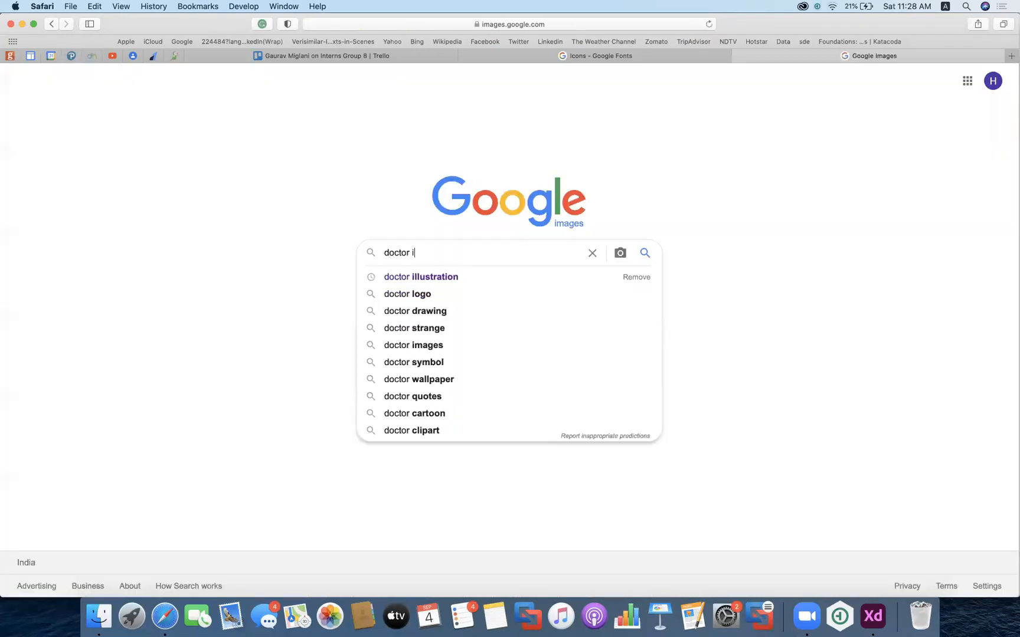
key("Return")
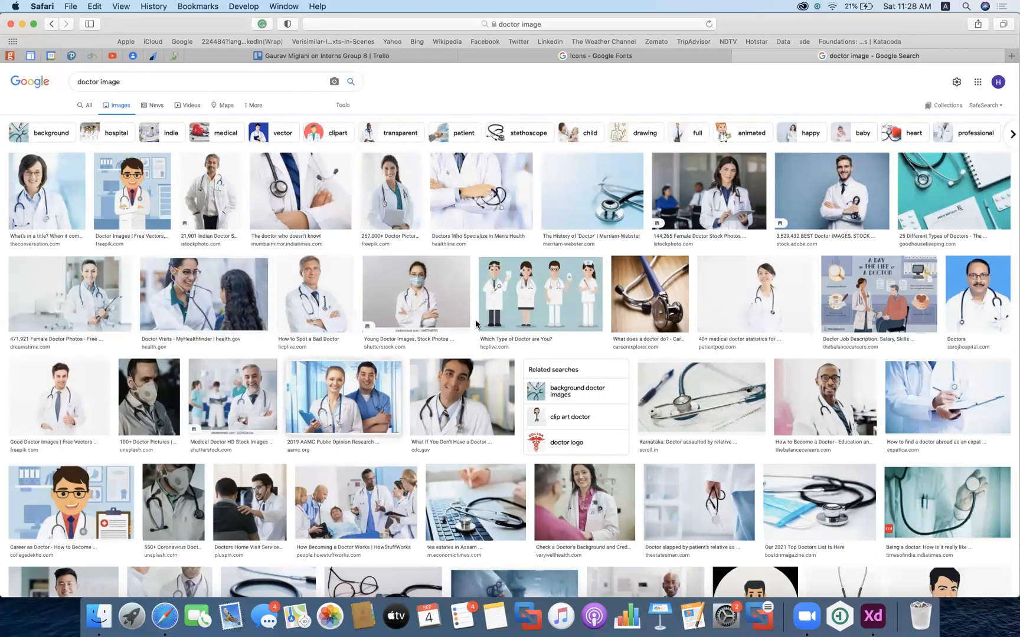
scroll(476, 324, "down", 5)
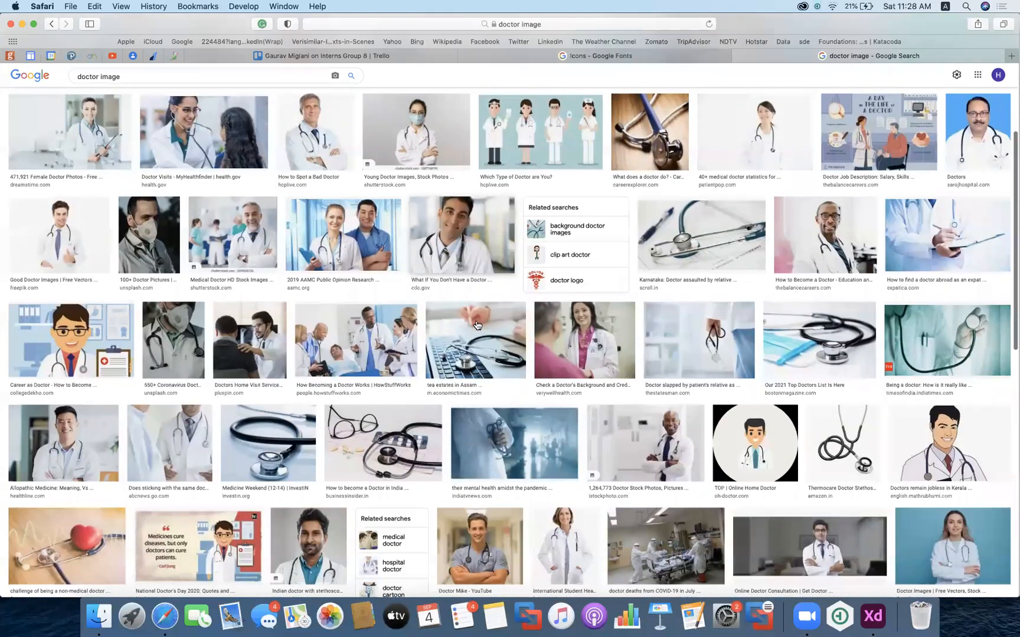
scroll(477, 324, "down", 6)
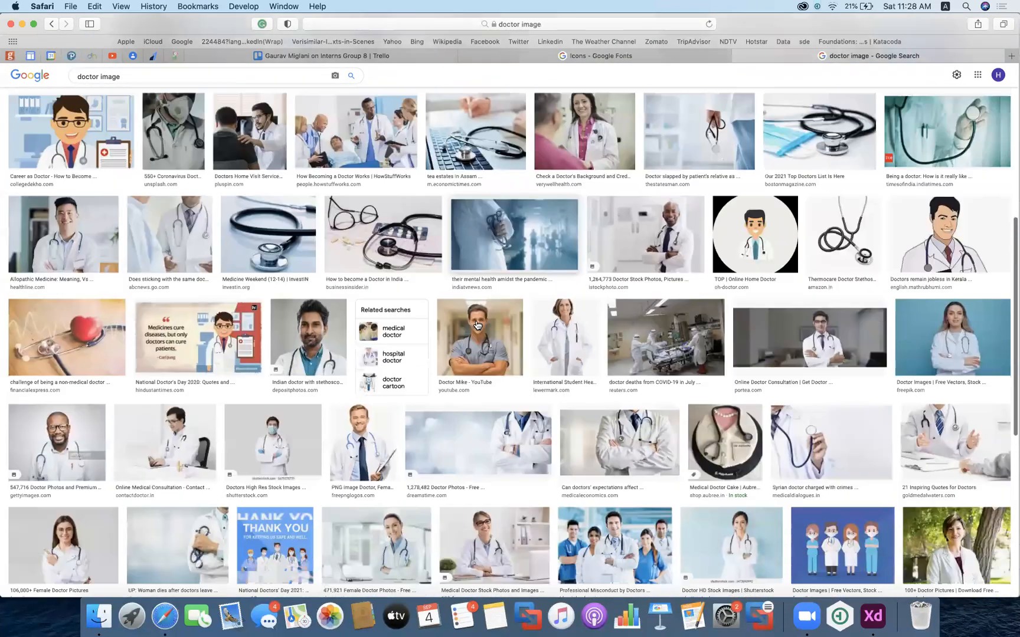
scroll(477, 324, "down", 2)
scroll(477, 324, "up", 4)
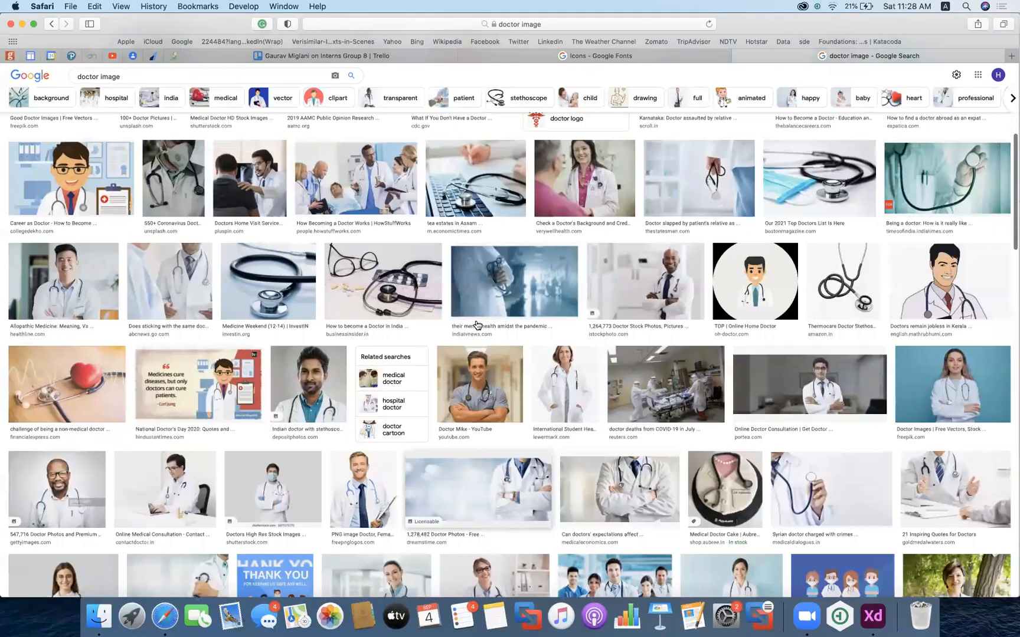
scroll(323, 265, "up", 10)
- Open the Shutterstock photo of a doctor with folded arms from the related images and save it to Downloads
left_click(201, 189)
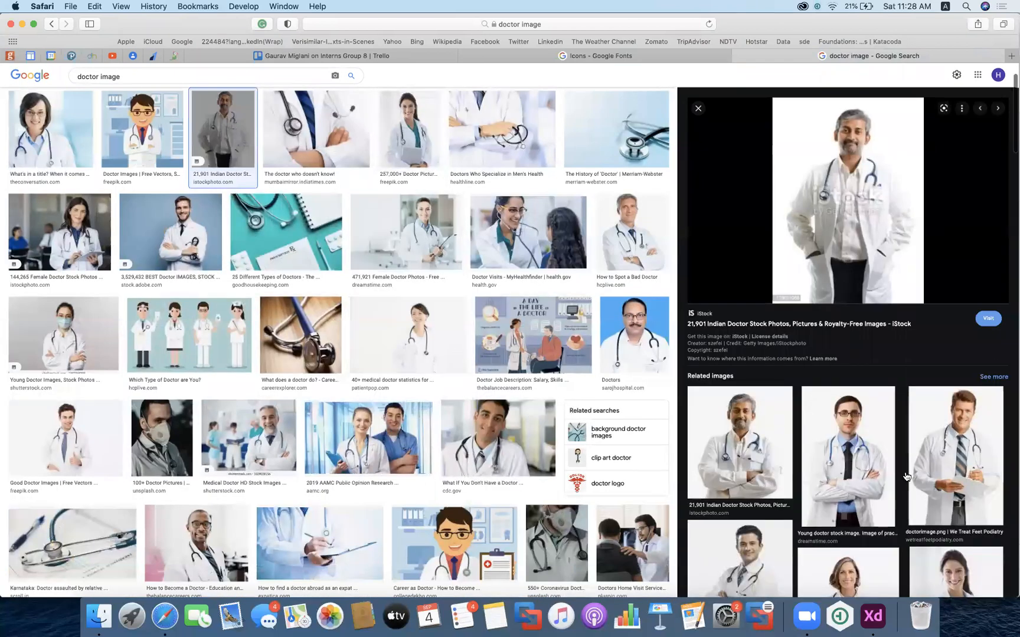
scroll(906, 463, "down", 5)
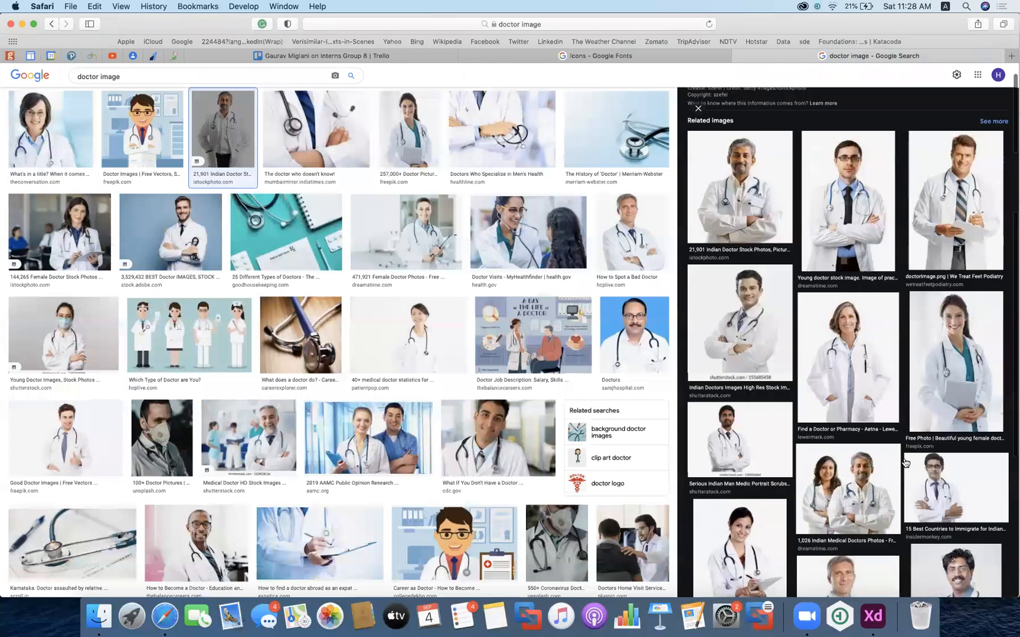
left_click(754, 314)
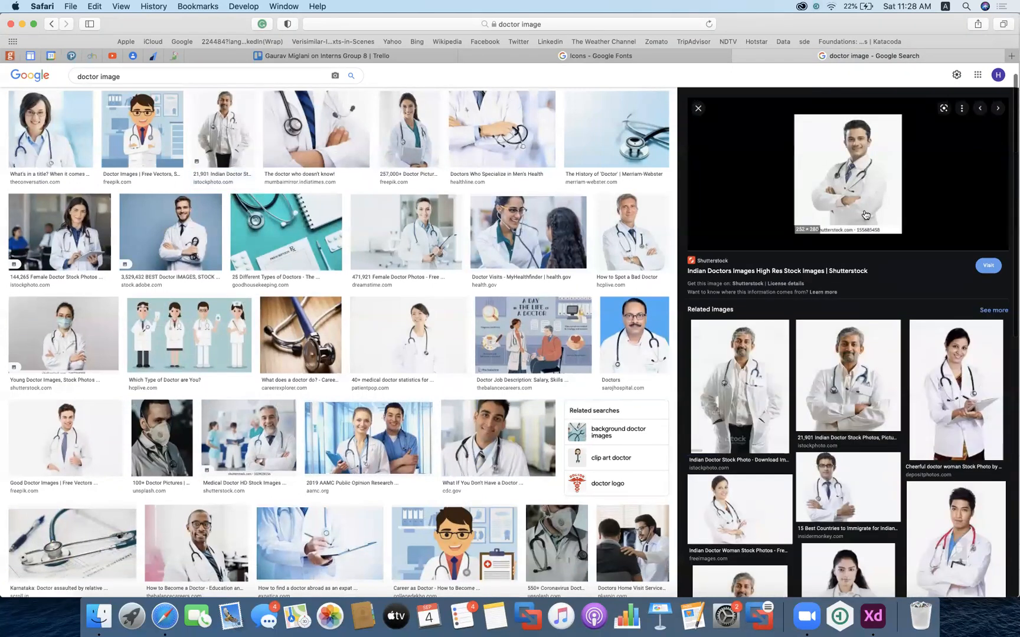
right_click(844, 163)
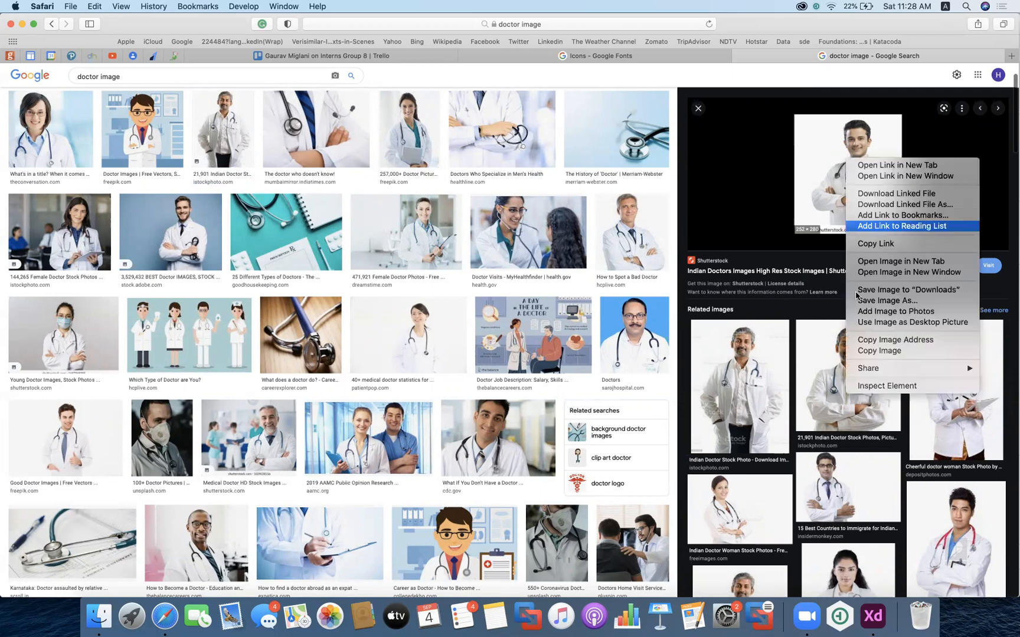
left_click(934, 289)
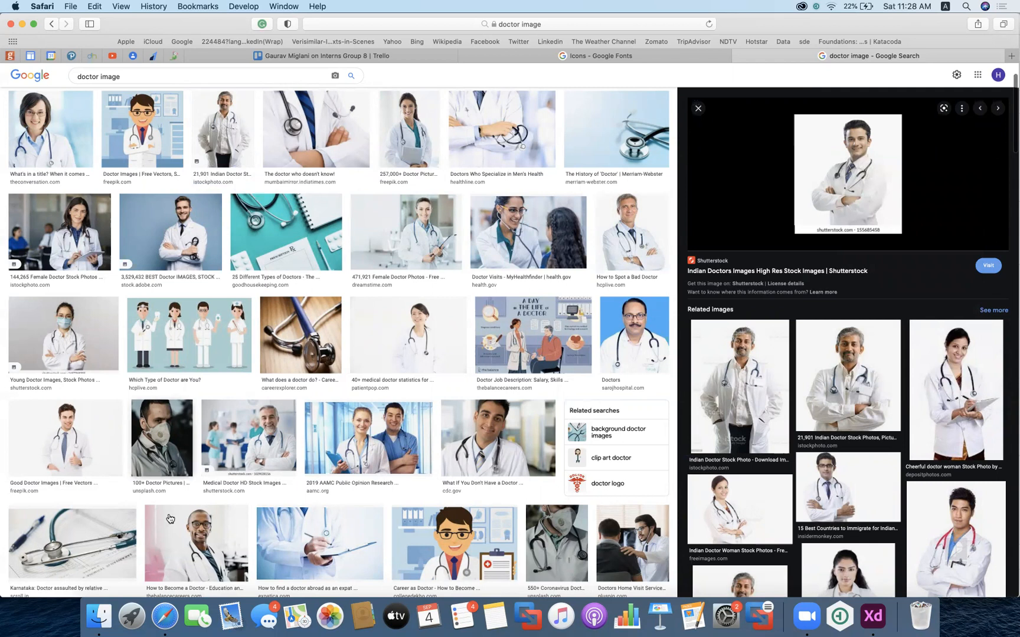
- Save the Freepik photo of the smiling male doctor as "doctor image" in the FullStackDeveloperCloudverks folder
left_click(62, 438)
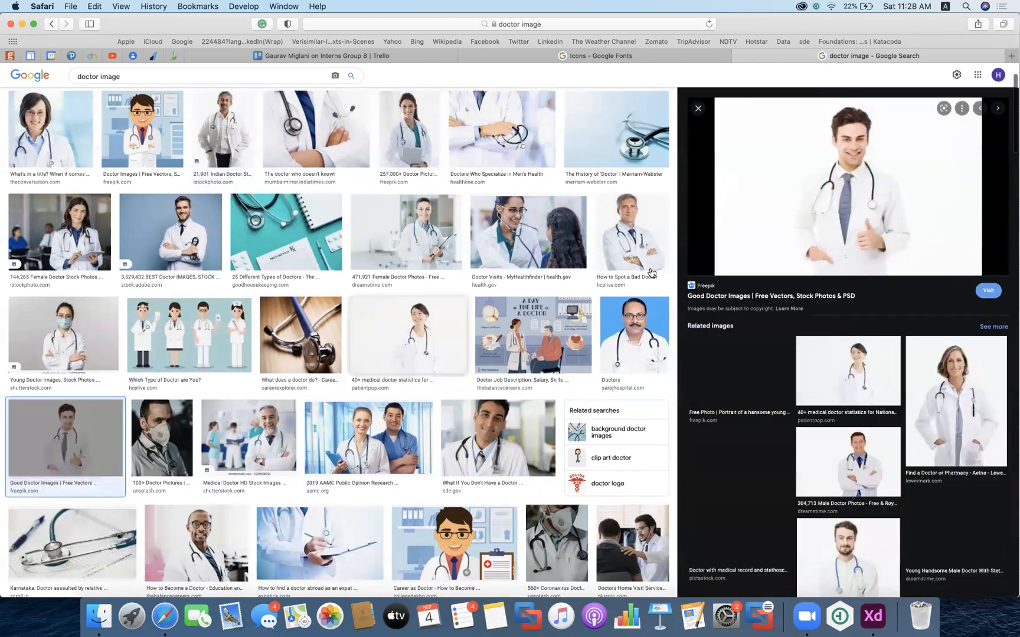
right_click(850, 187)
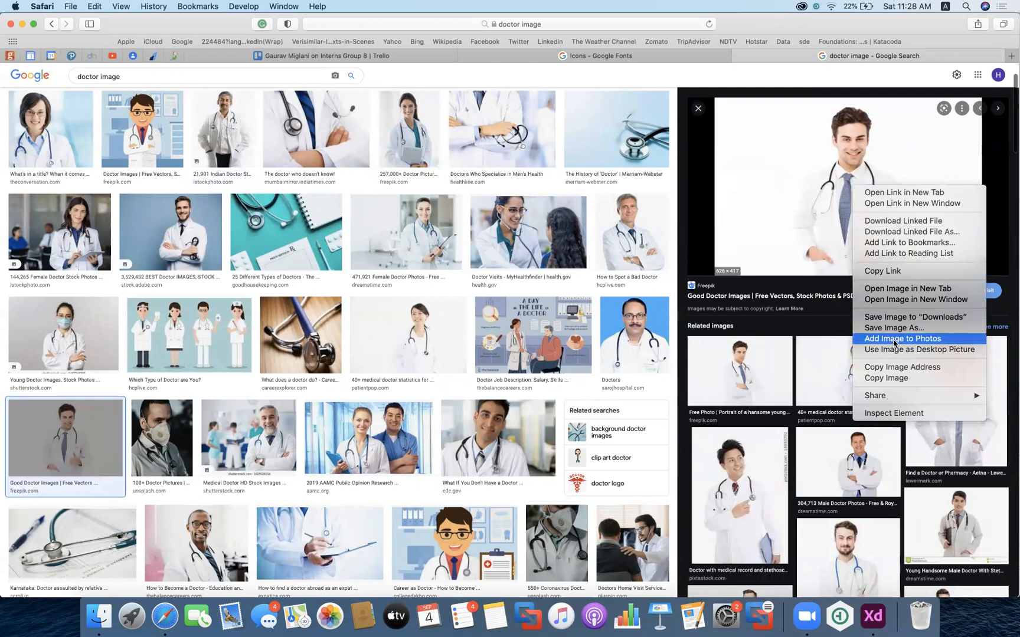
left_click(898, 318)
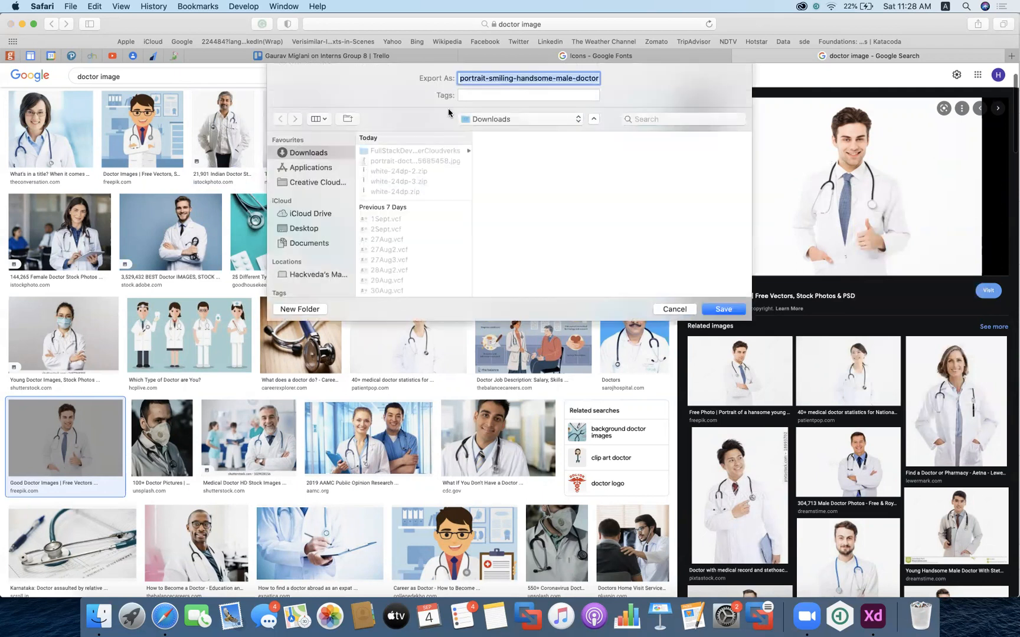
left_click(517, 119)
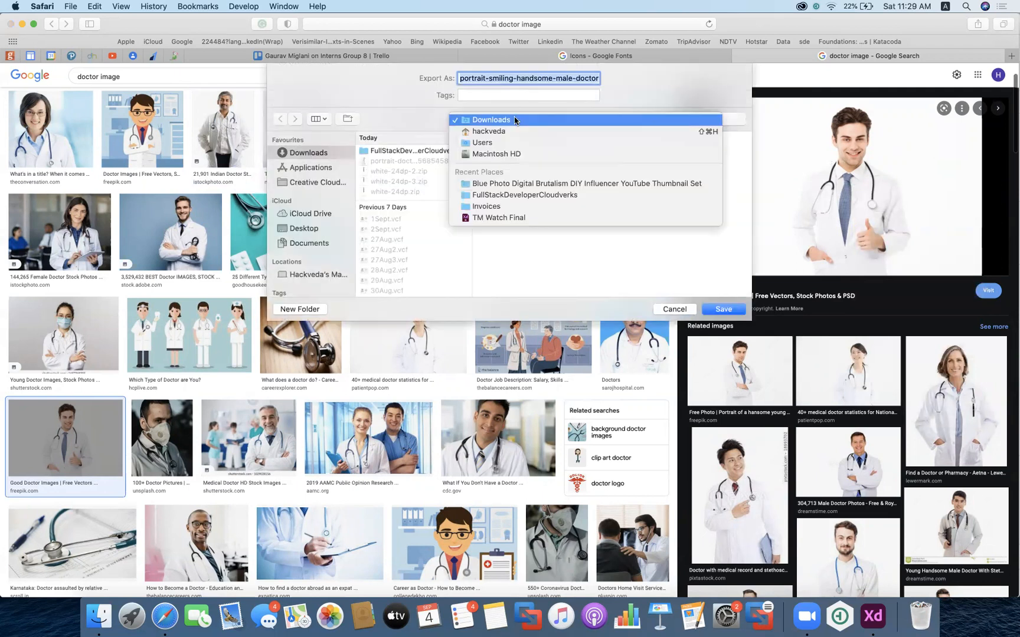
left_click(509, 195)
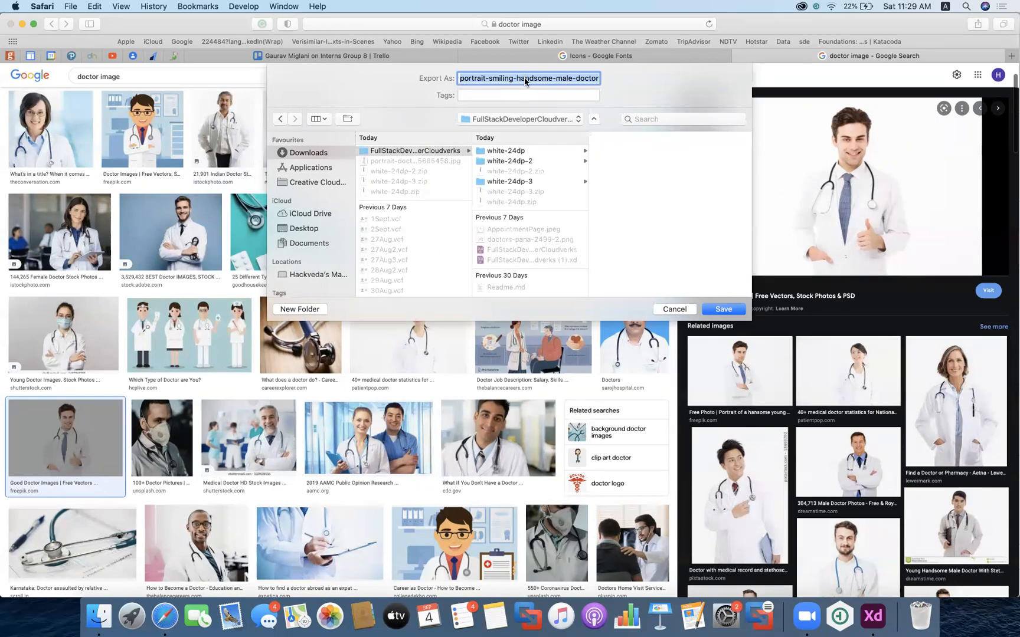
type("doctor ")
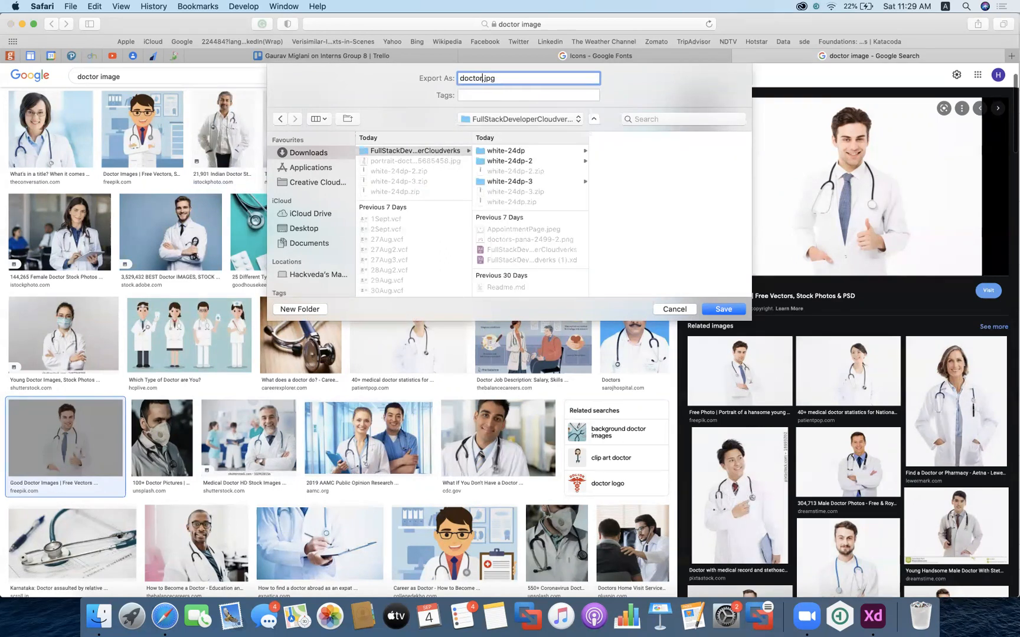
type("image")
key("Return")
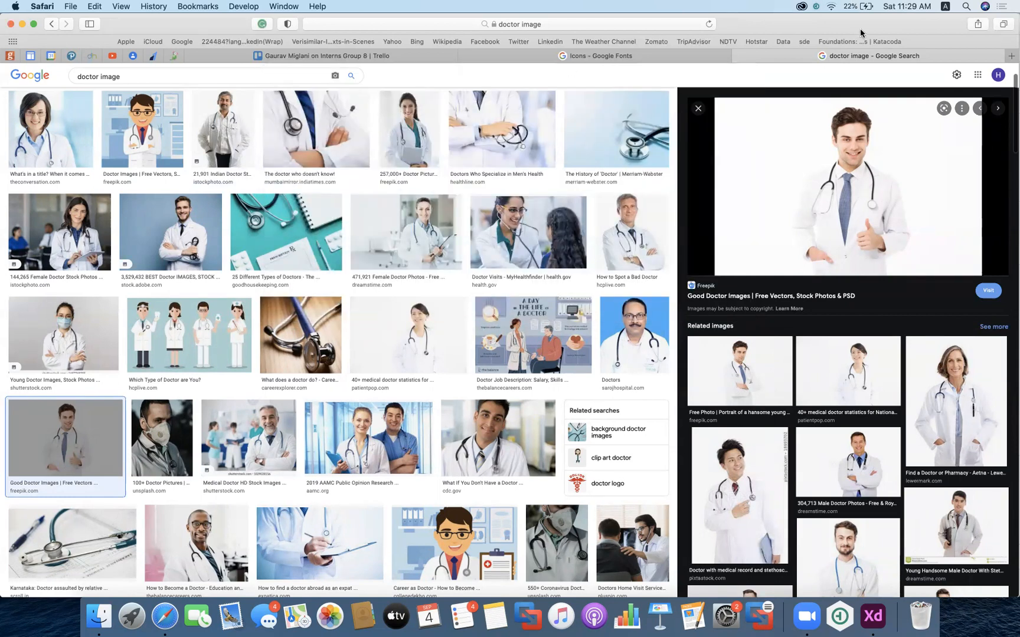
- Open remove.bg in a new browser tab and upload doctorImage.jpg to remove its background
key("super+t")
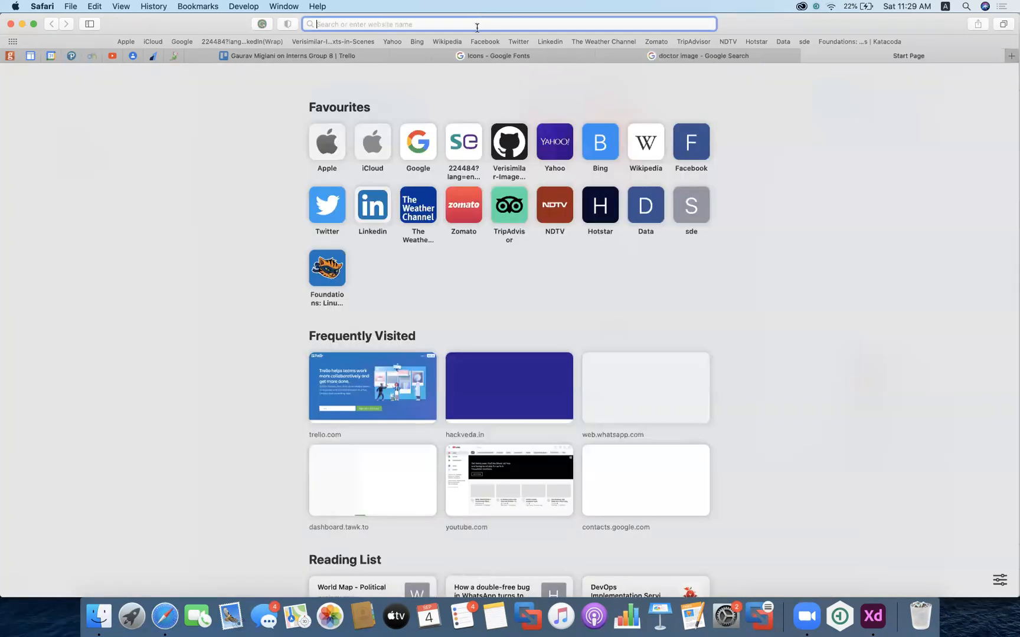
type("remove.bg")
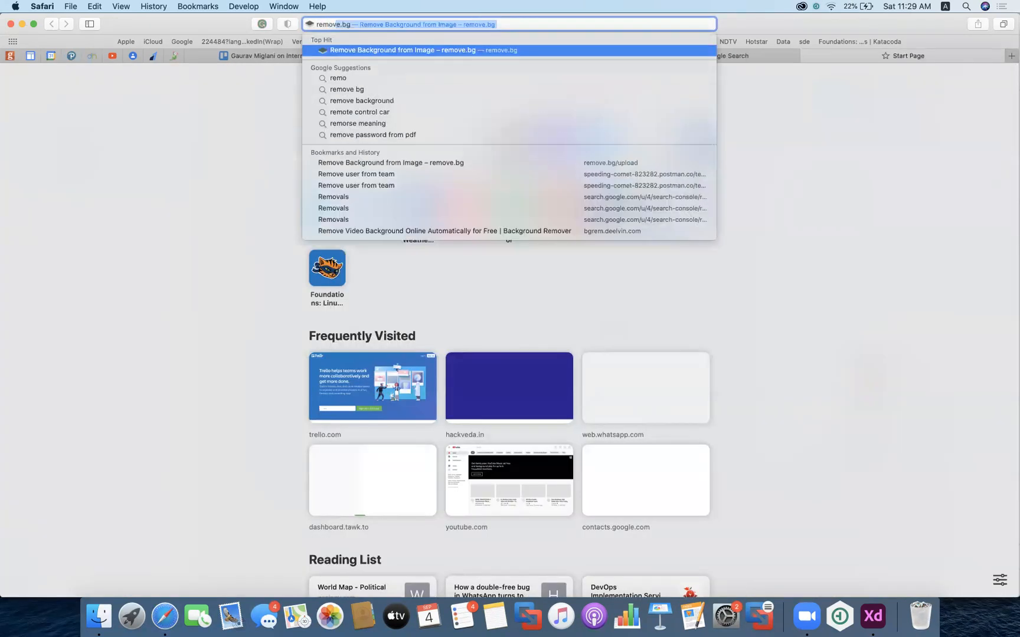
key("Return")
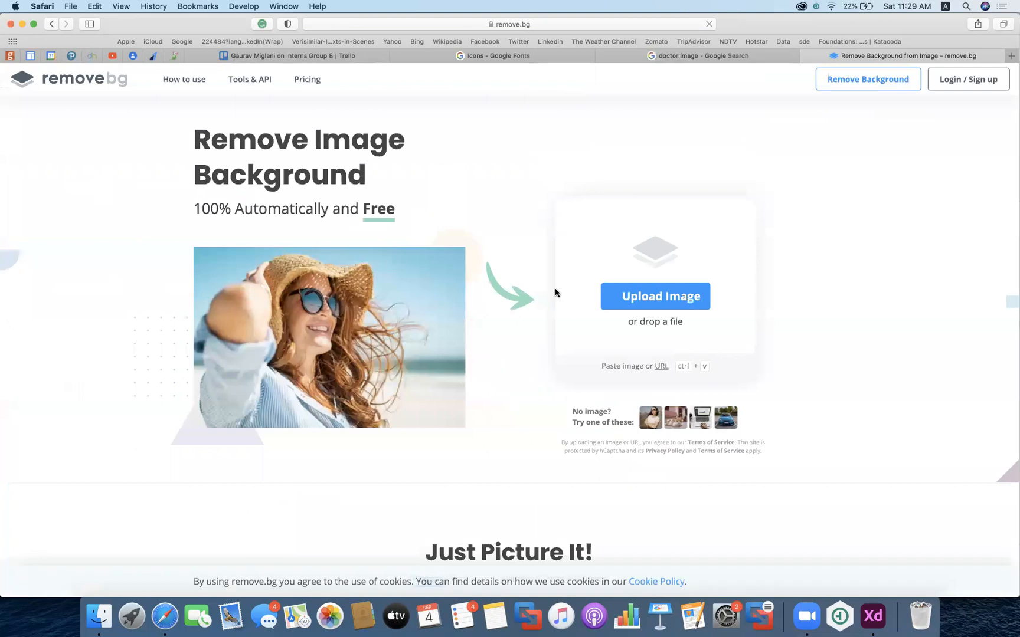
left_click(670, 299)
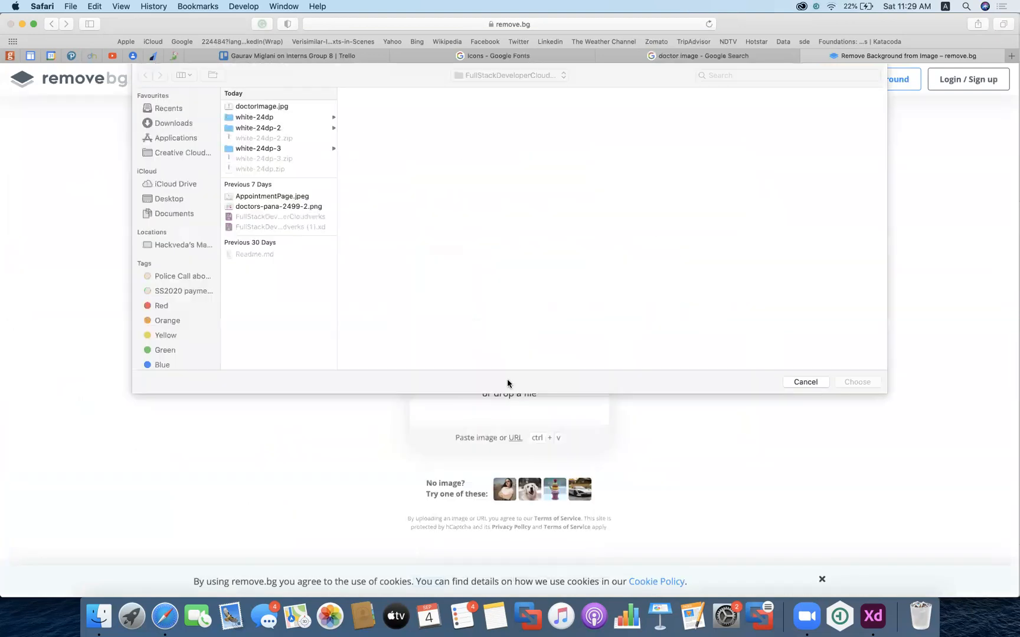
left_click(168, 124)
left_click(160, 108)
left_click(325, 107)
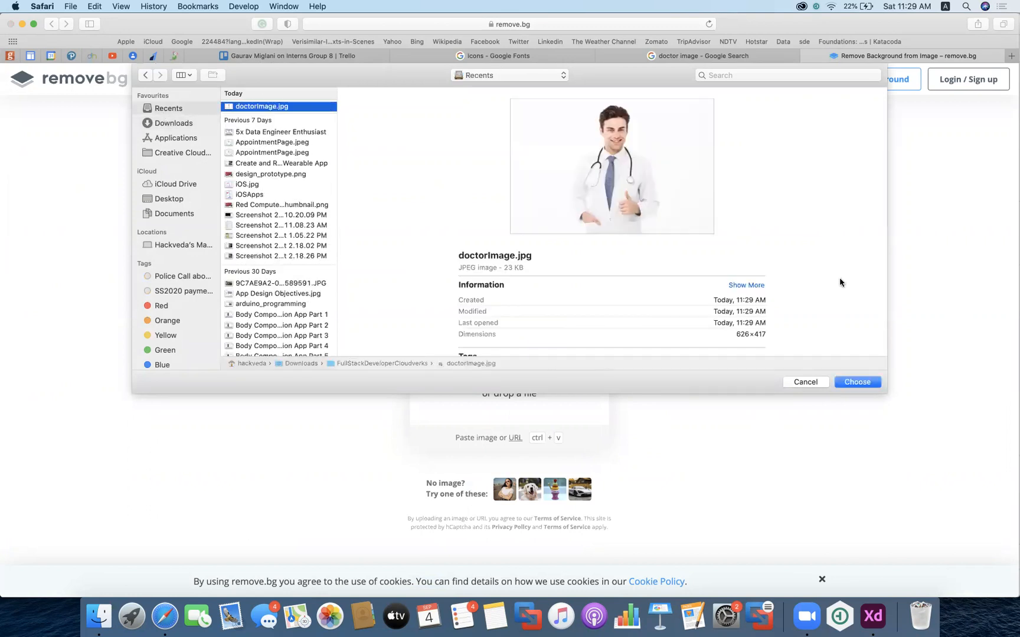
left_click(856, 382)
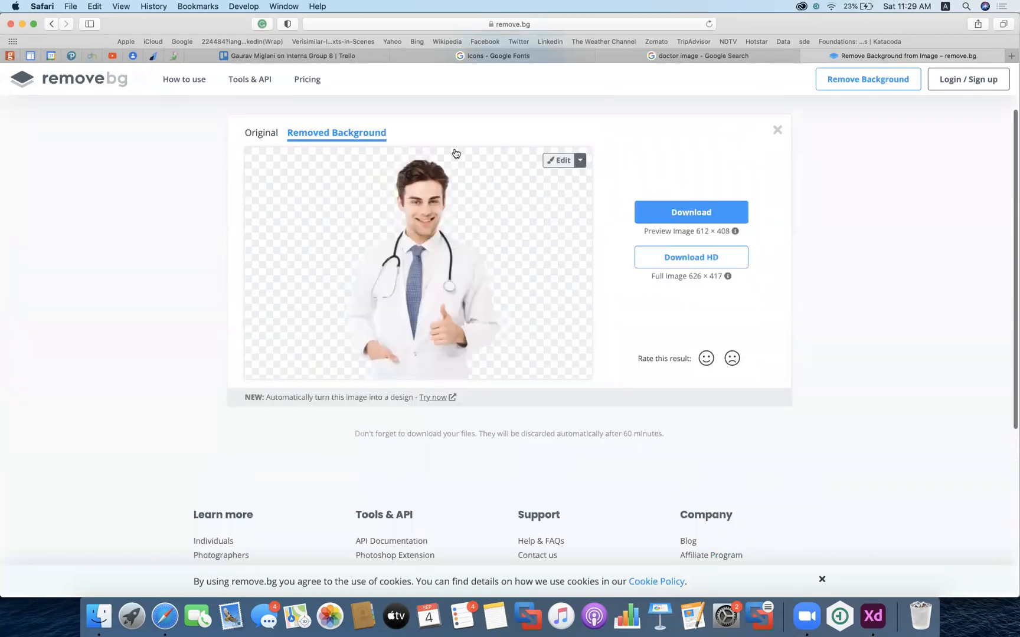
- Download the preview-size doctor image with its background removed, close its preview window and reveal the file in Finder
left_click(704, 213)
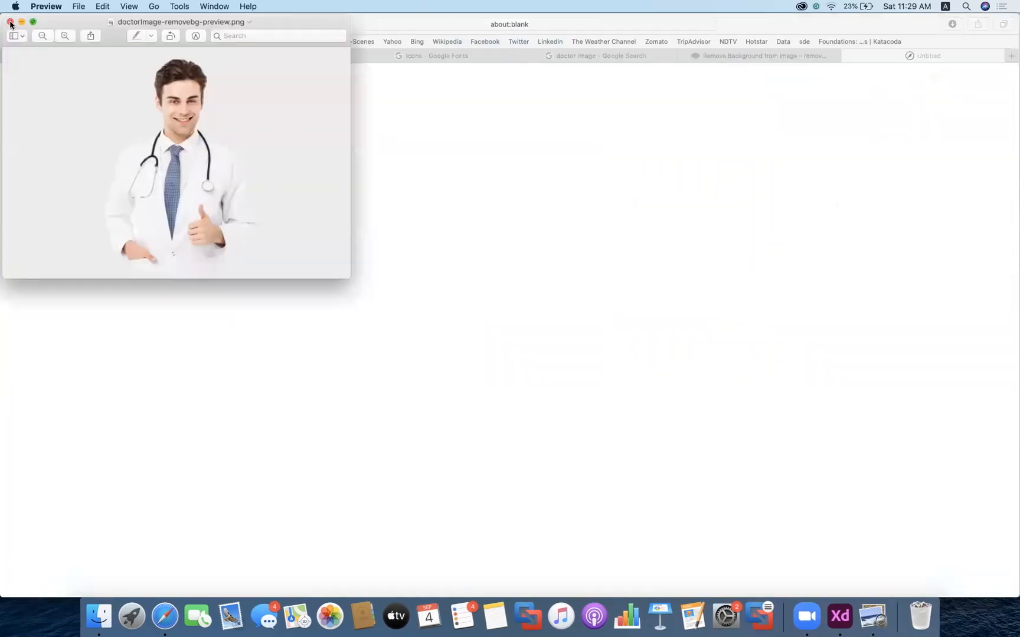
left_click(9, 22)
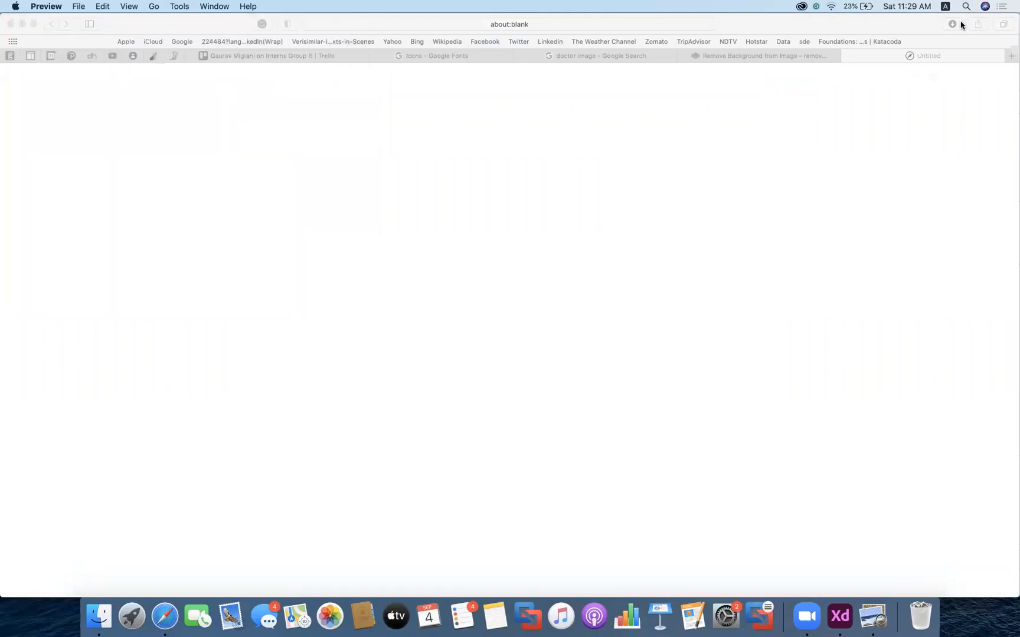
left_click(952, 24)
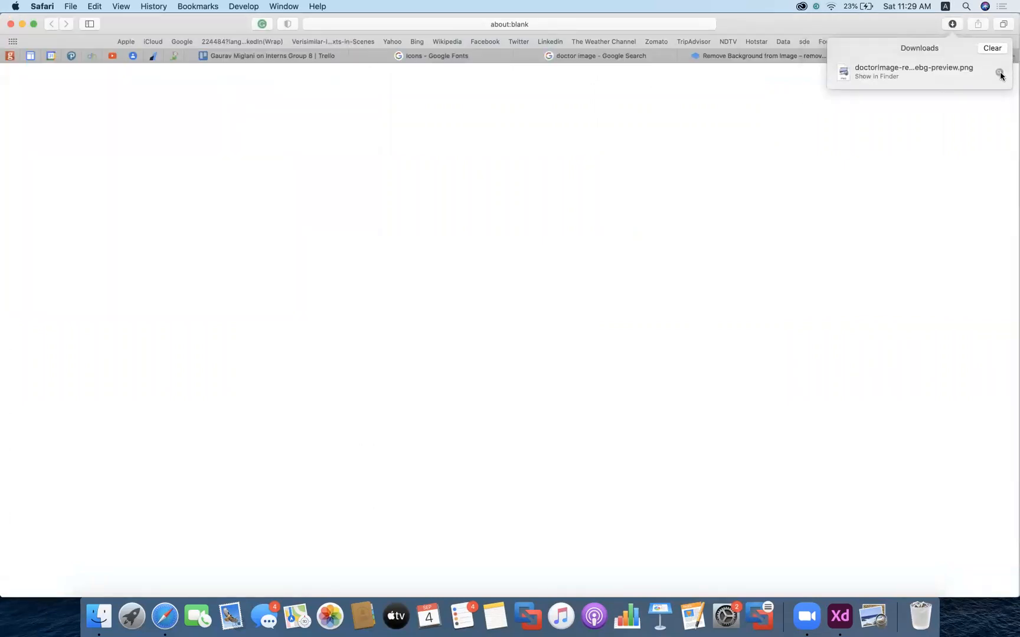
left_click(999, 73)
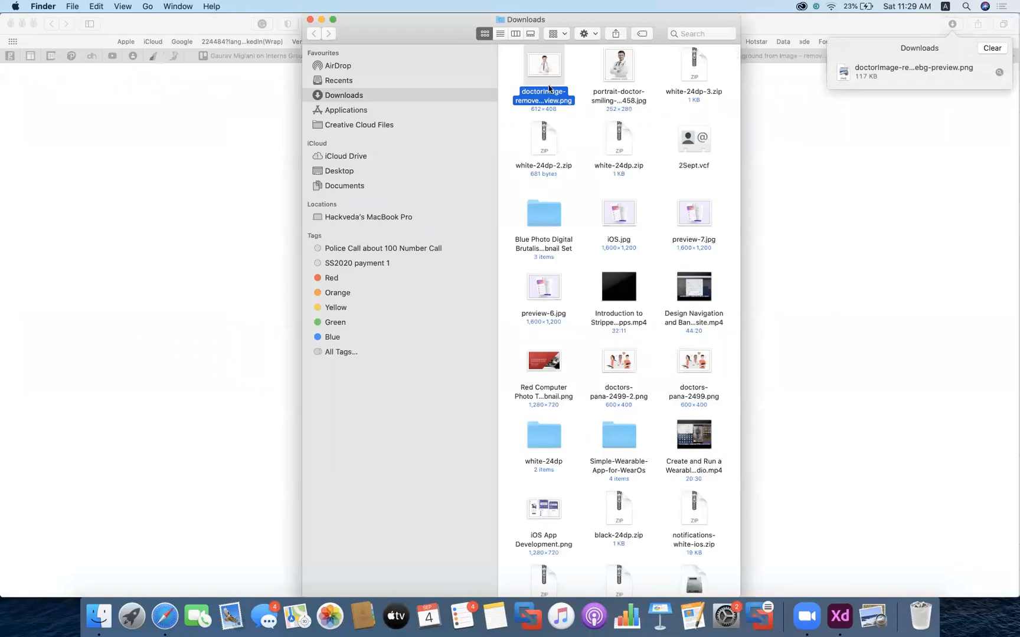
- Rename the downloaded background-free doctor PNG as doctorImageTransparent
right_click(537, 98)
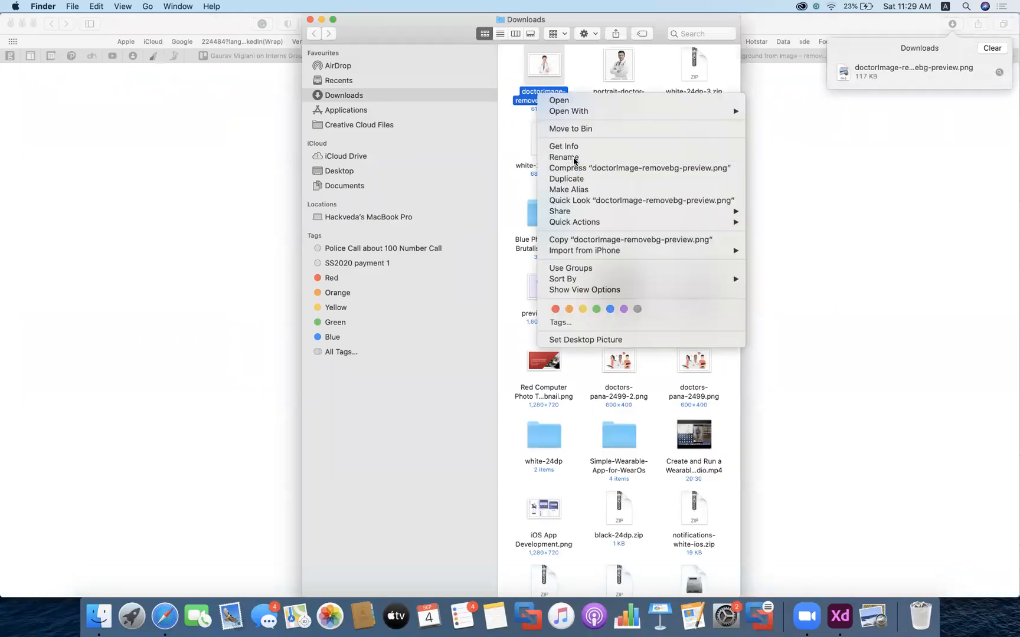
left_click(574, 160)
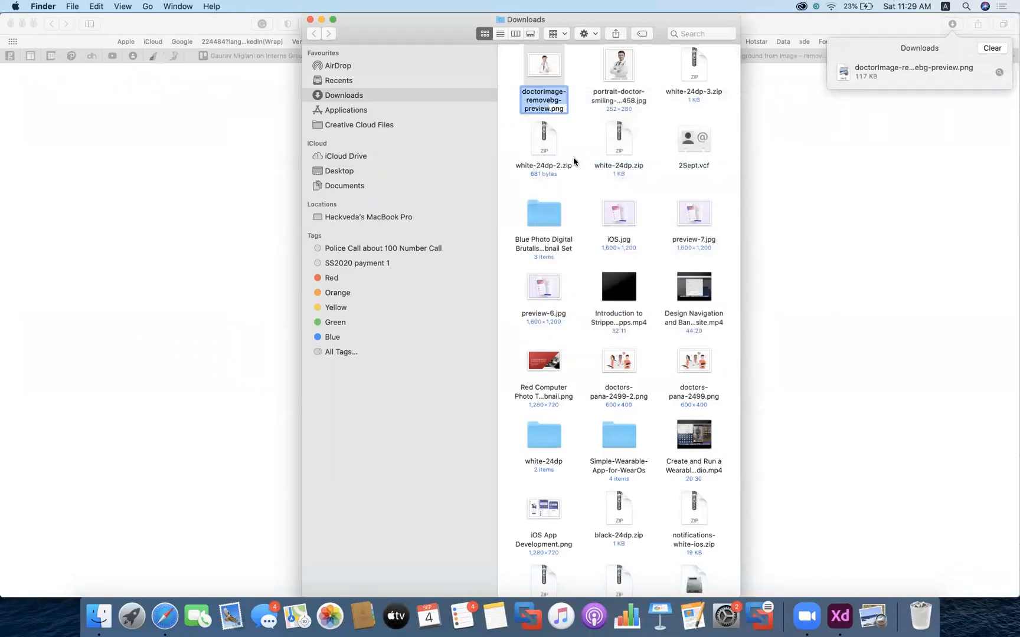
type("doctorImage")
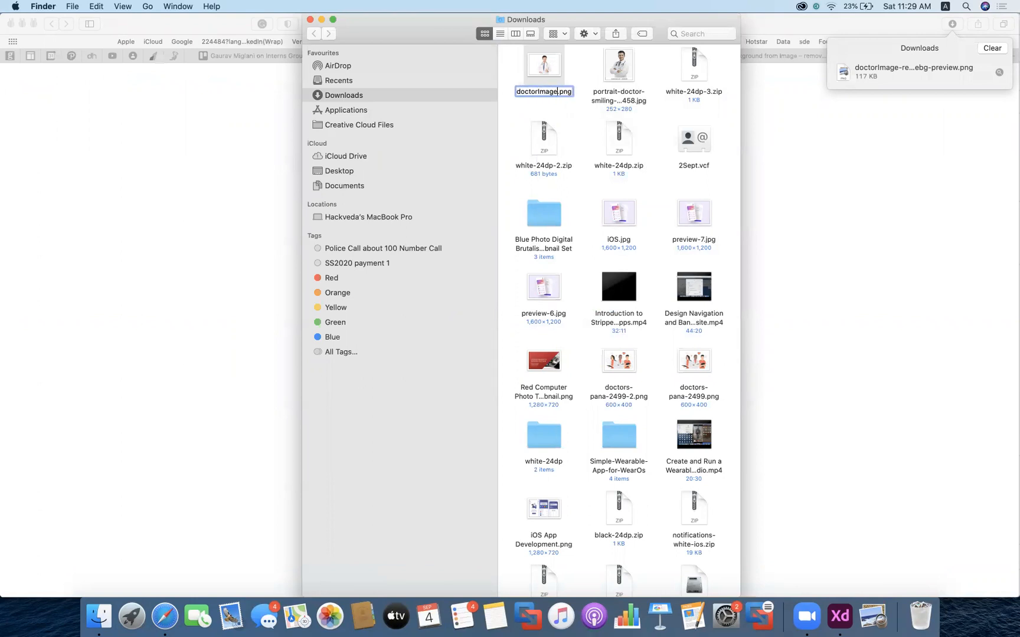
type("Transparent")
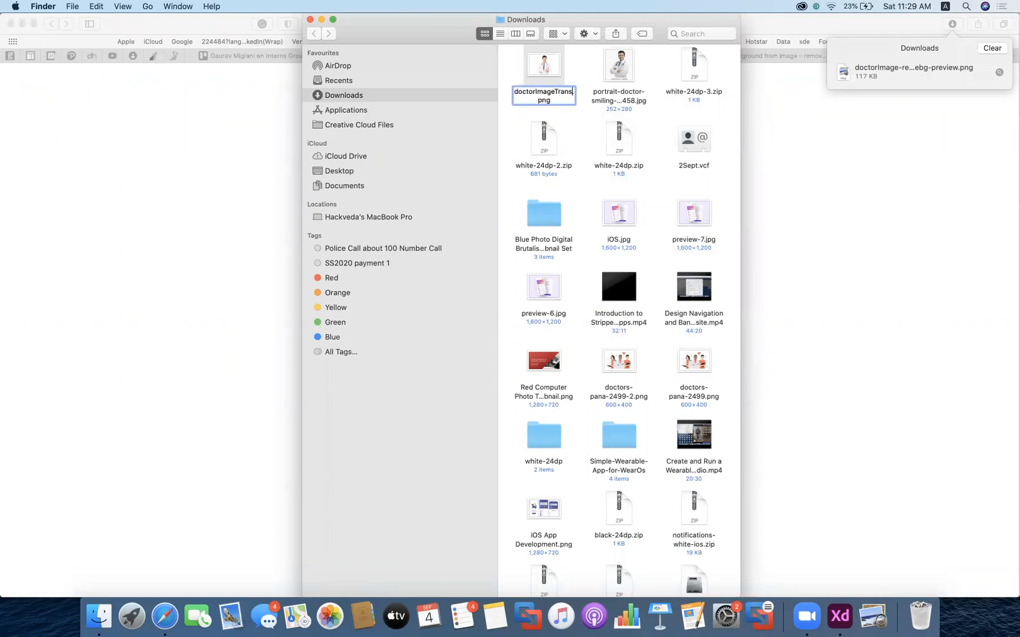
- Rename the downloaded doctor image as doctorImageTransparent.png and copy the file
key("Return")
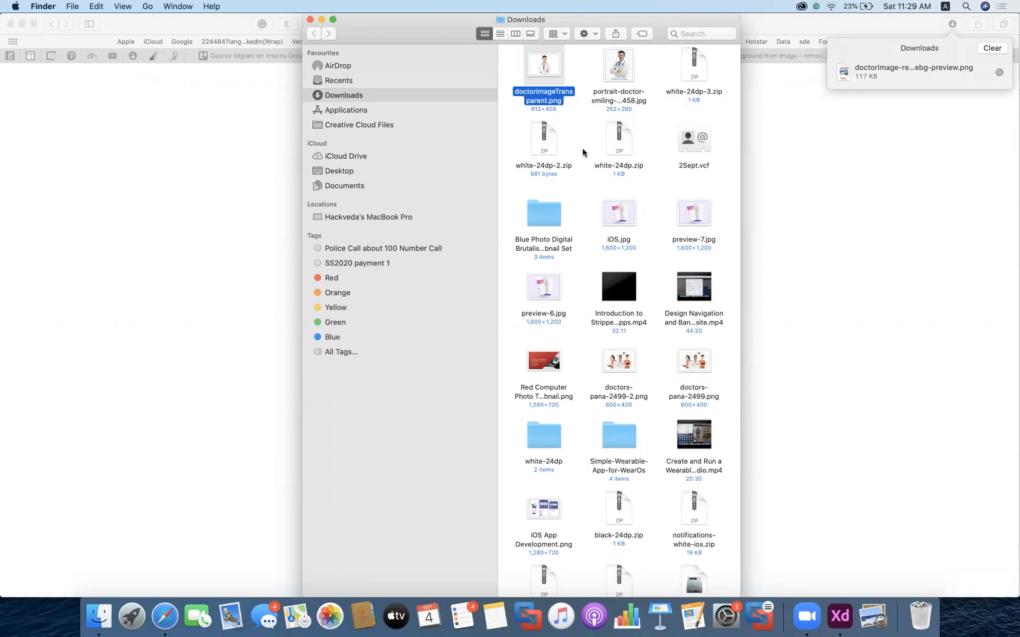
right_click(556, 93)
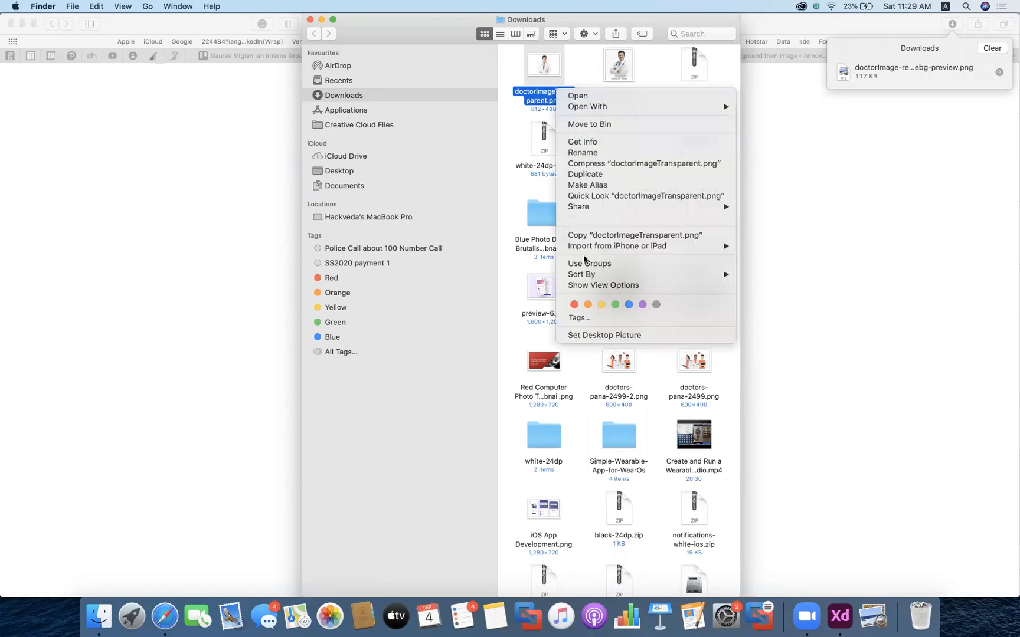
left_click(587, 236)
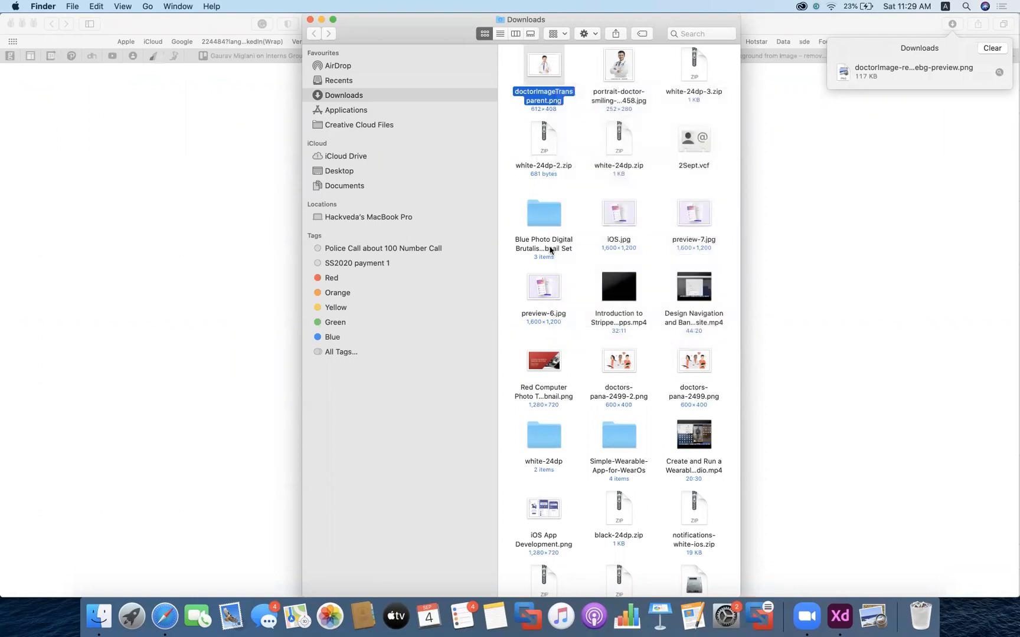
- Paste doctorImageTransparent.png into the FullStackDeveloperCloudverks folder and arrange it beside doctorImage.jpg below the white-24dp folders
left_click(538, 219)
type("fu")
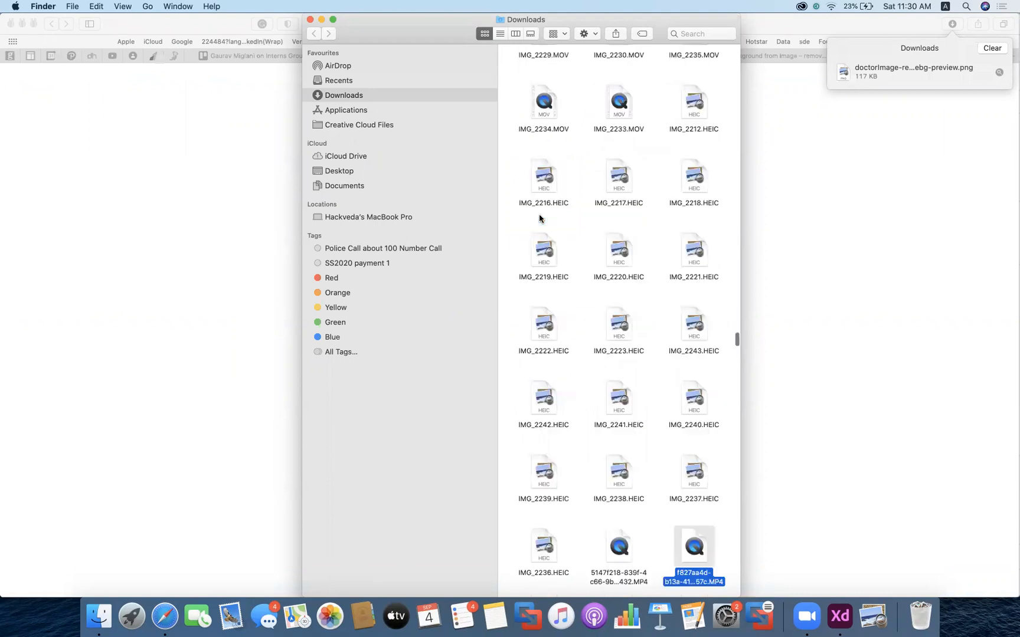
double_click(616, 71)
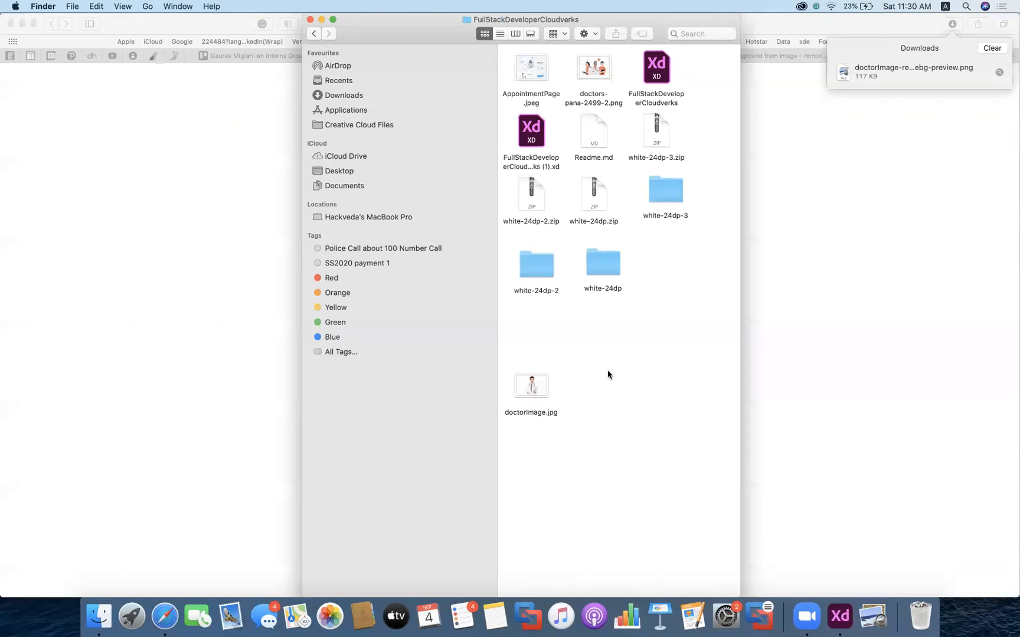
left_click(531, 395)
right_click(530, 395)
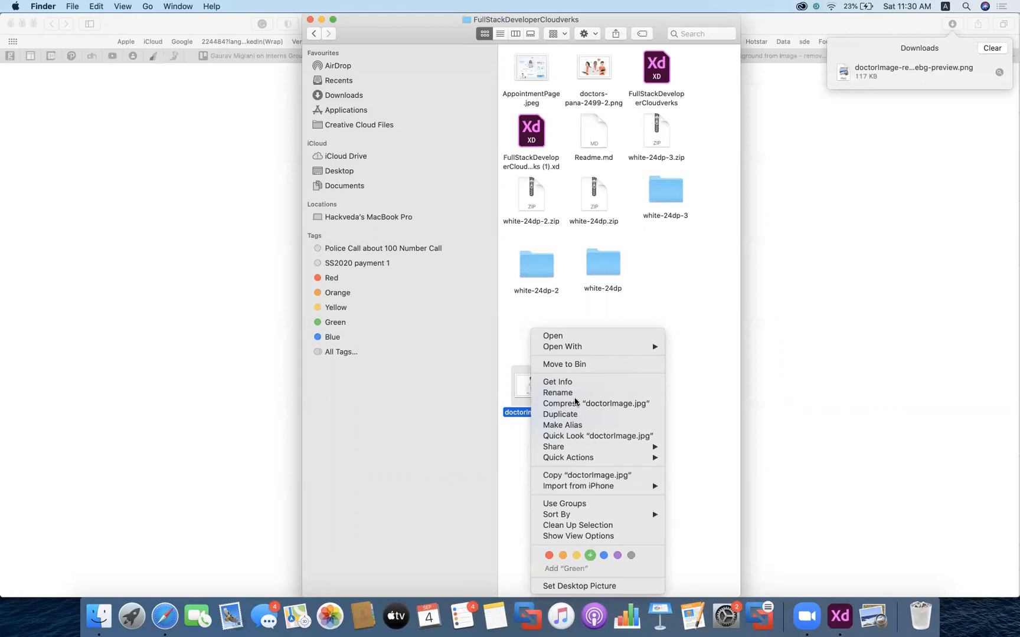
left_click(669, 307)
left_click_drag(534, 386, 533, 321)
left_click_drag(593, 386, 599, 335)
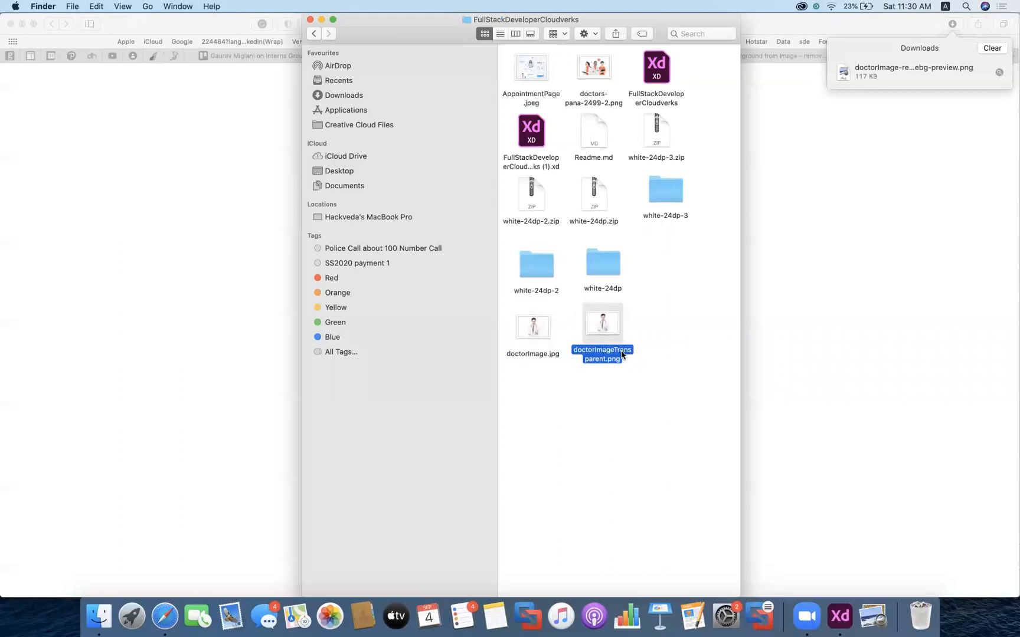
- Copy doctorImageTransparent.png from the project folder, switch to Adobe XD and paste it into the left empty box below the three steps
left_click(626, 412)
left_click(603, 326)
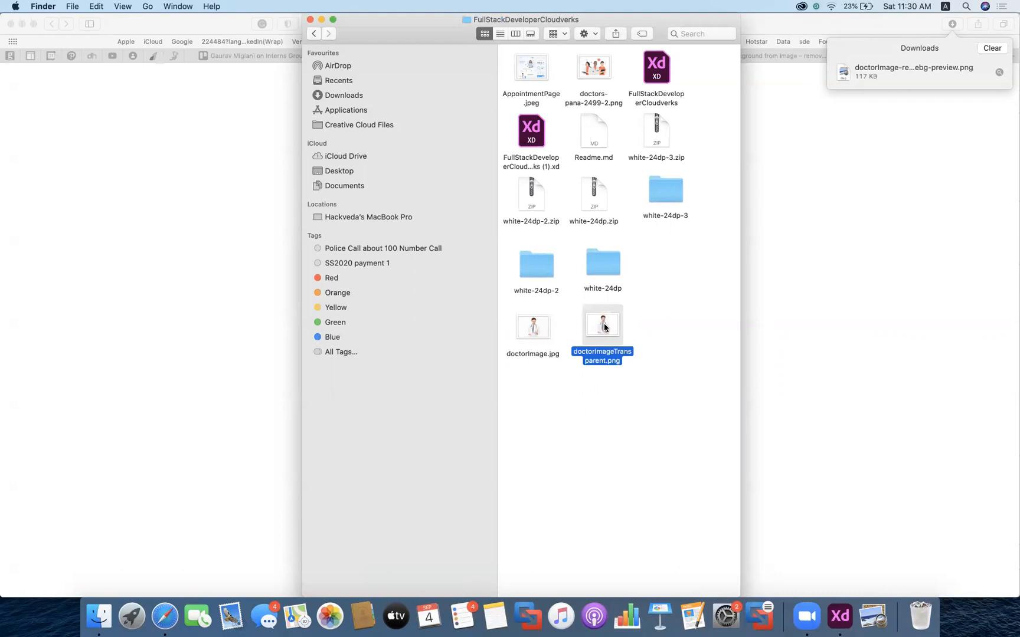
right_click(605, 327)
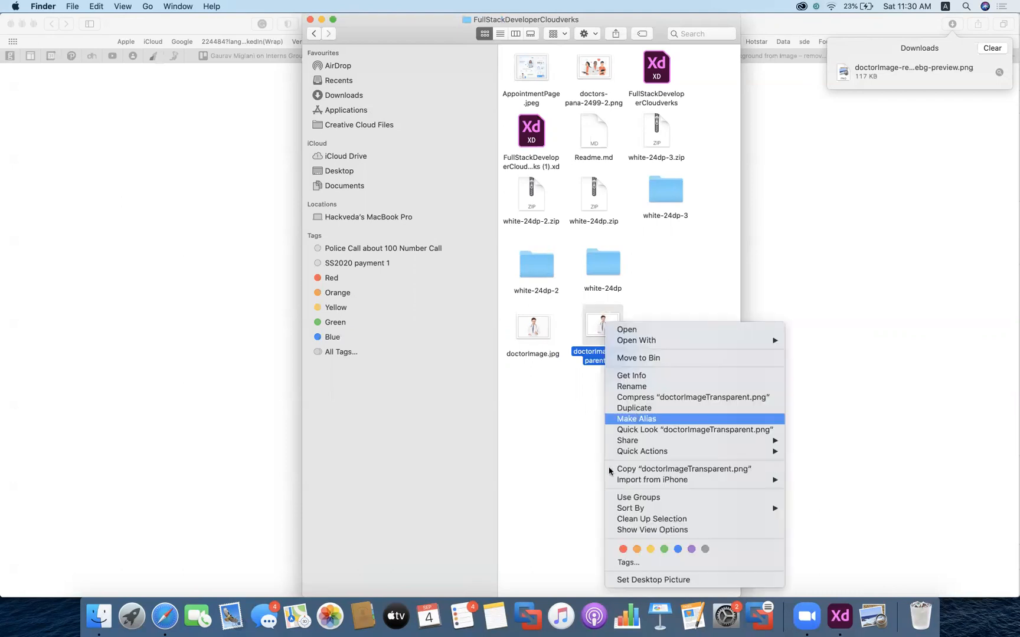
key("ctrl+Up")
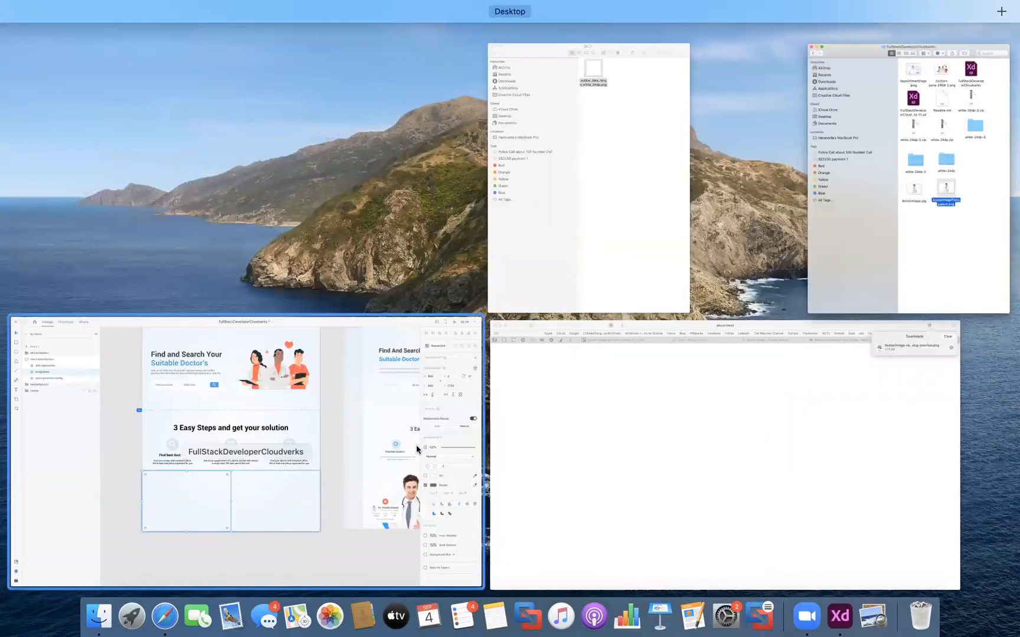
left_click(192, 542)
key("Escape")
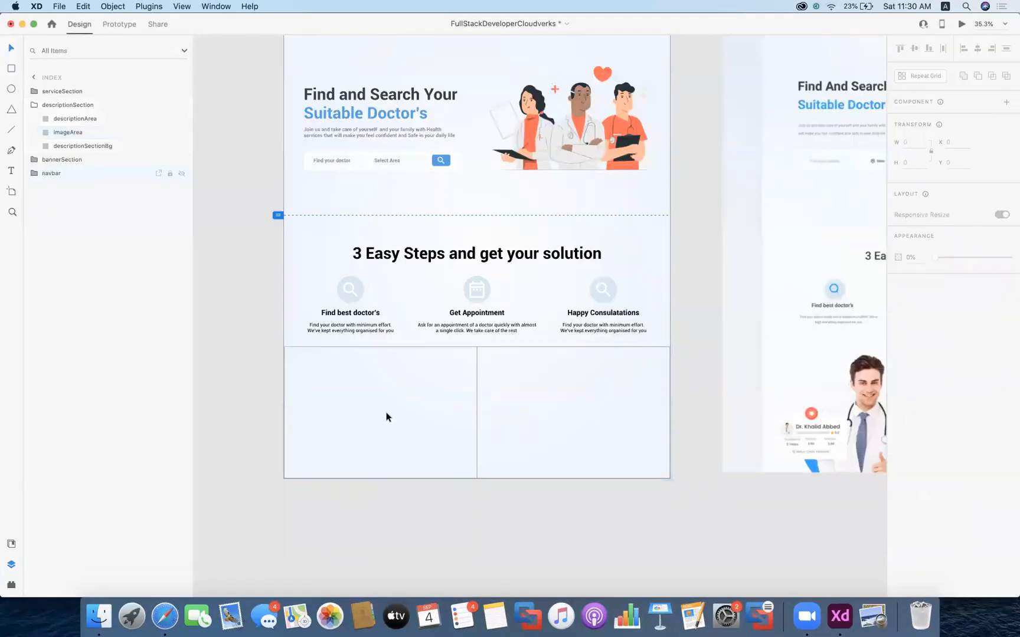
key("super+v")
left_click_drag(491, 274, 373, 424)
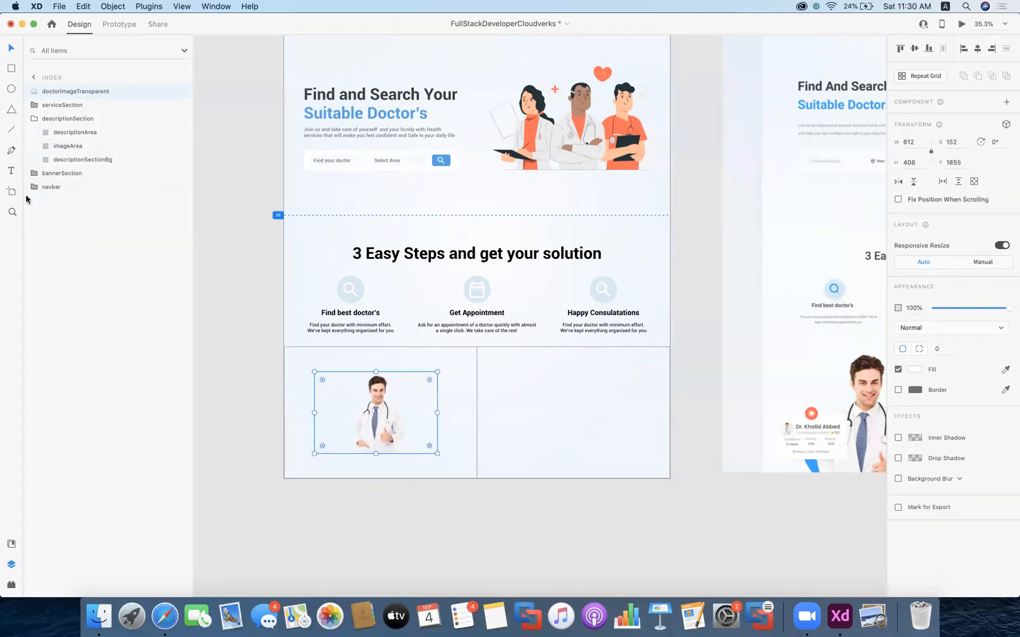
- Move the doctorImageTransparent layer into the descriptionSection group, directly above the imageArea layer
left_click(49, 106)
left_click(55, 119)
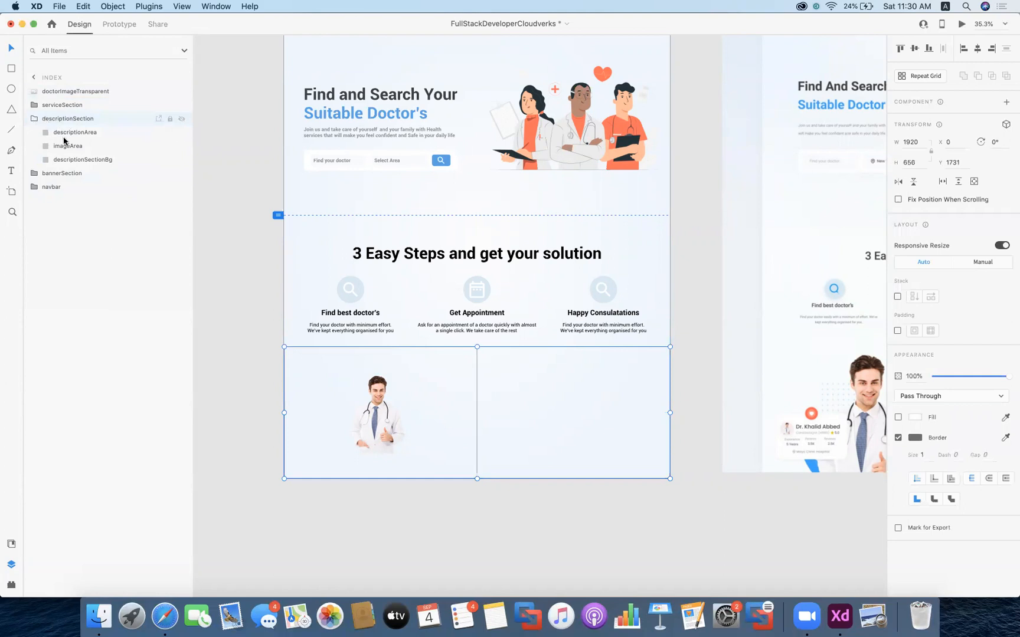
left_click(65, 137)
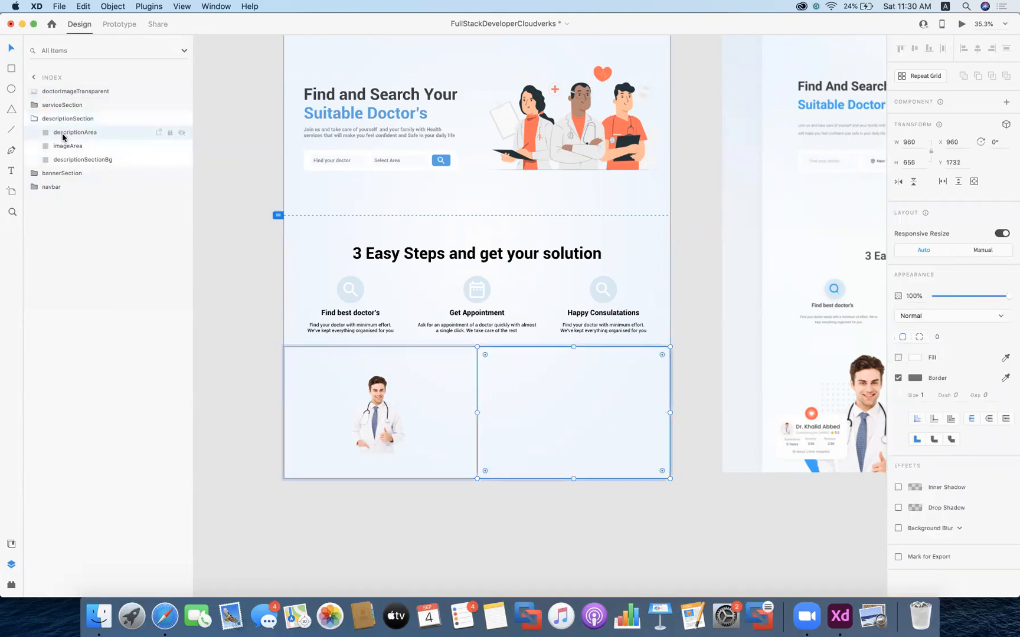
left_click(63, 146)
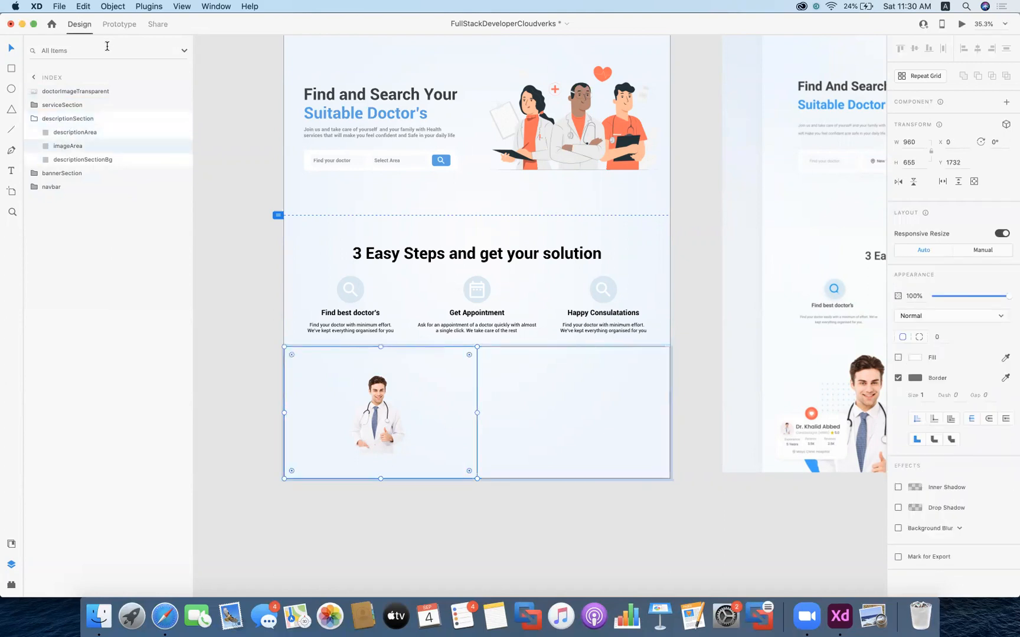
left_click_drag(66, 93, 74, 139)
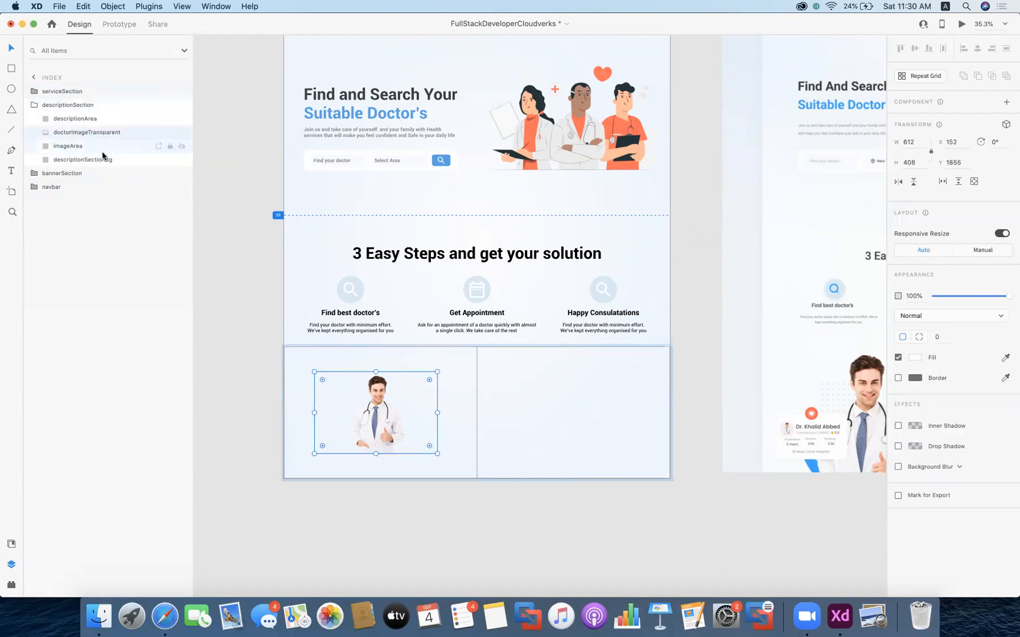
- Group the doctorImageTransparent and imageArea layers inside descriptionSection
right_click(75, 133)
left_click(61, 151)
right_click(89, 151)
left_click(59, 261)
left_click(83, 135, "shift")
right_click(83, 133)
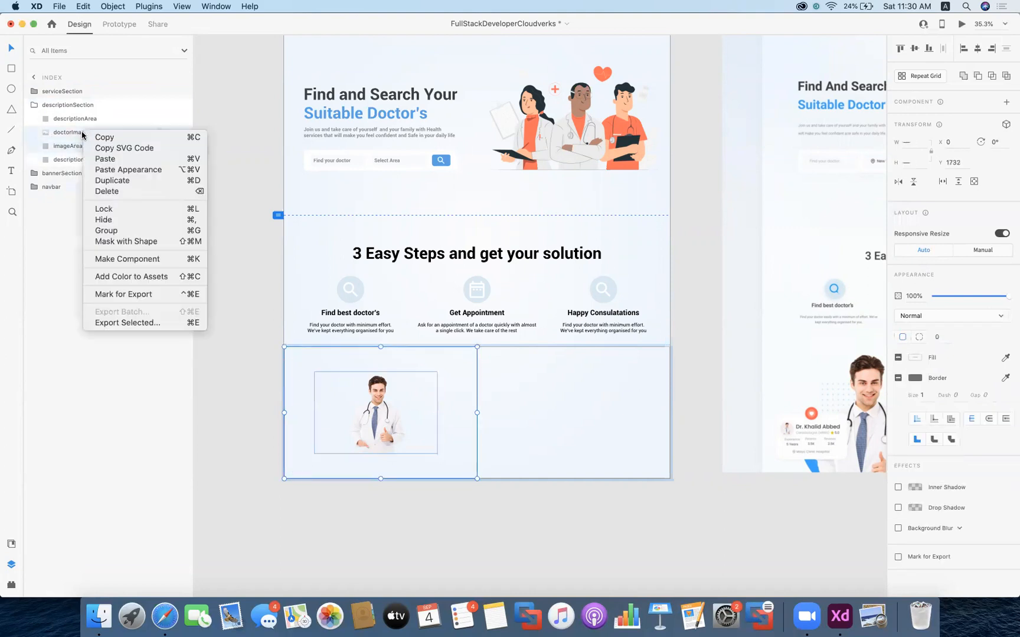
left_click(106, 231)
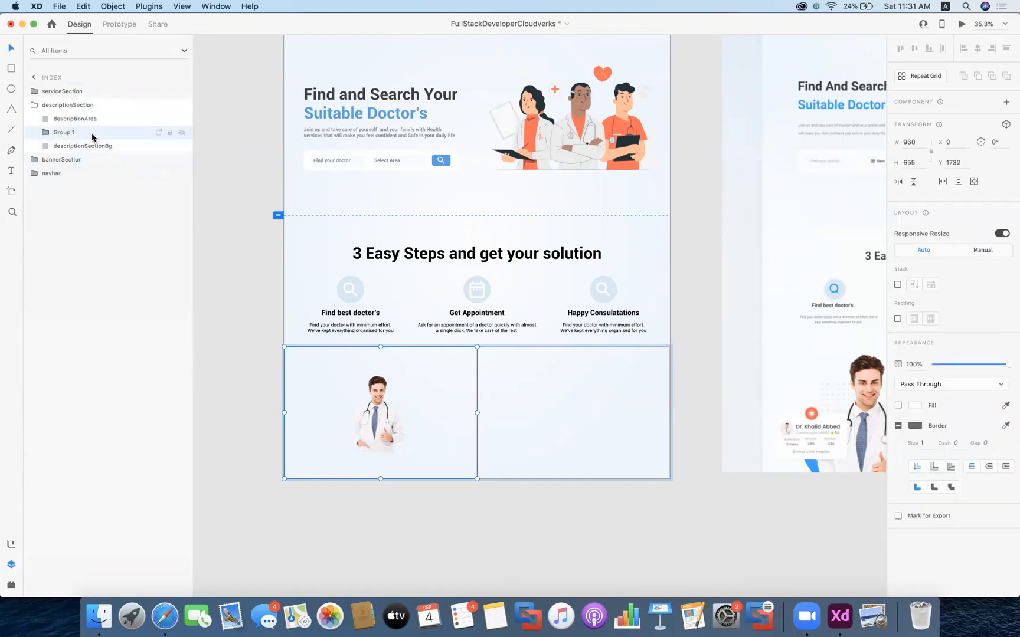
- Rename the new group in descriptionSection as imageArea
right_click(92, 137)
left_click(119, 206)
key("BackSpace")
key("Return")
- Expand the imageArea group and rename its rectangle layer as imageAreaBg
left_click(47, 133)
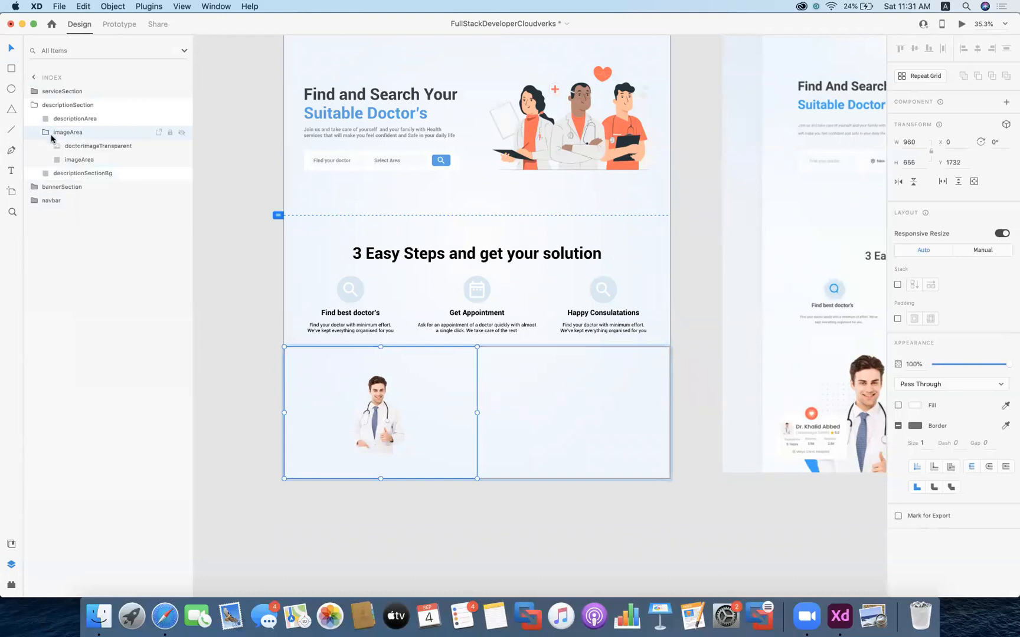
left_click(87, 159)
right_click(86, 158)
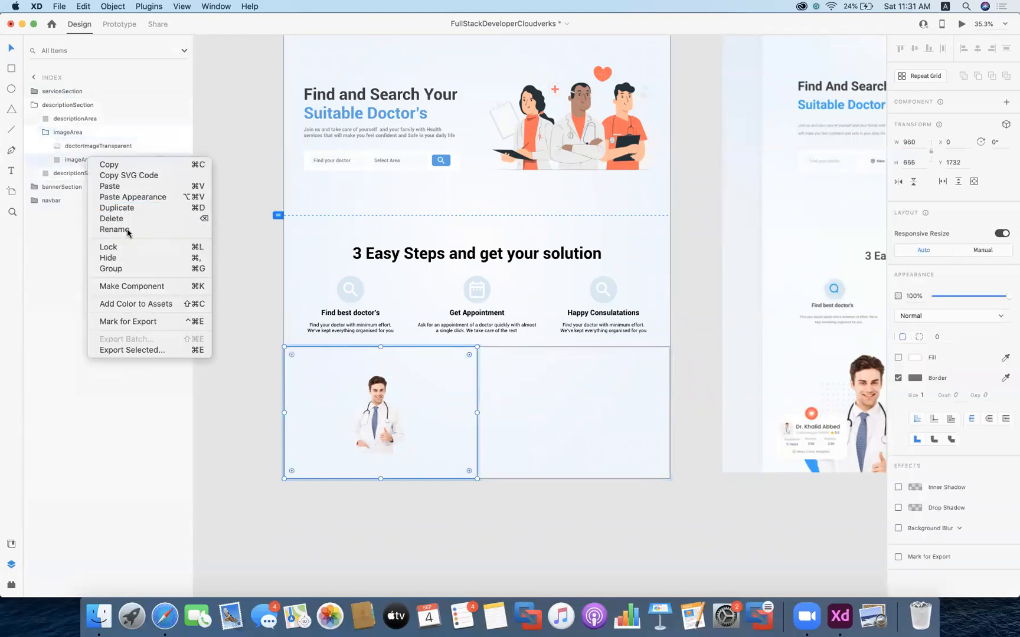
left_click(117, 229)
key("Right")
type("Bg")
key("Return")
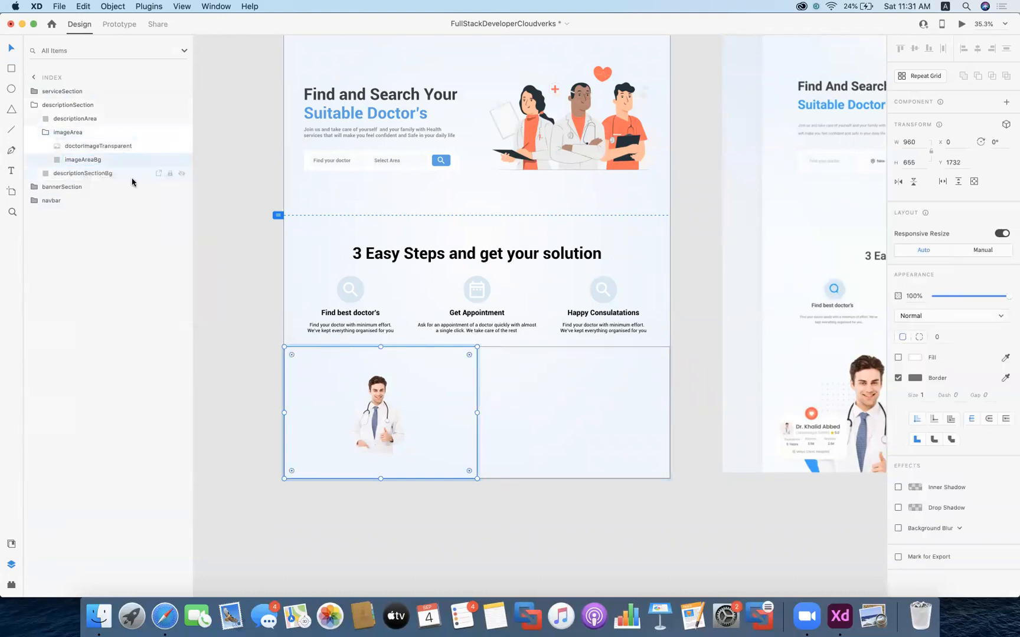
- Enlarge the doctor image proportionally about its centre to about 916 × 610, using the reference design as a guide
left_click(101, 147)
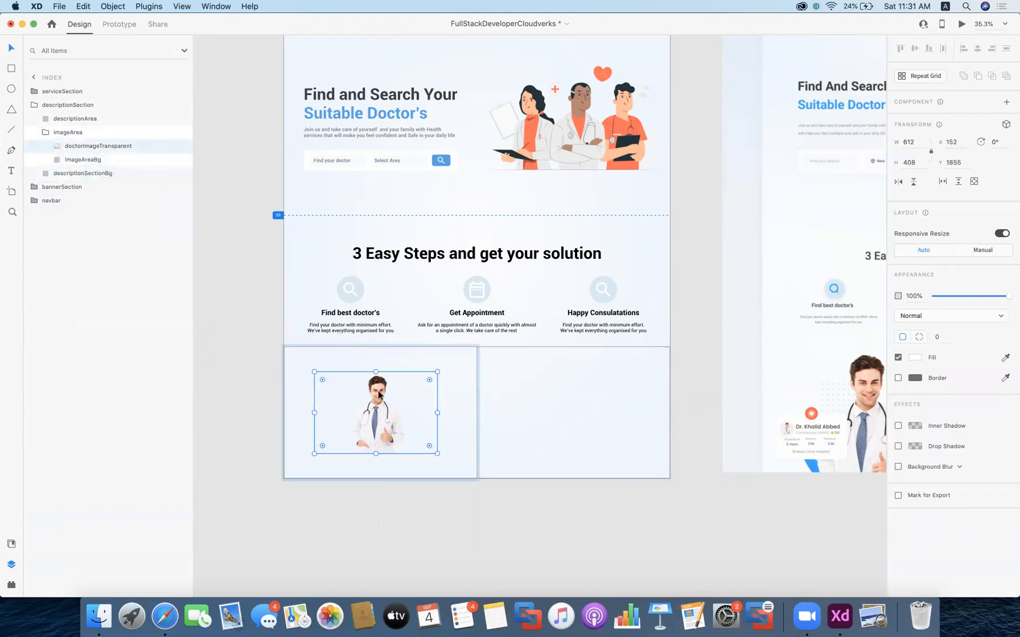
key("alt")
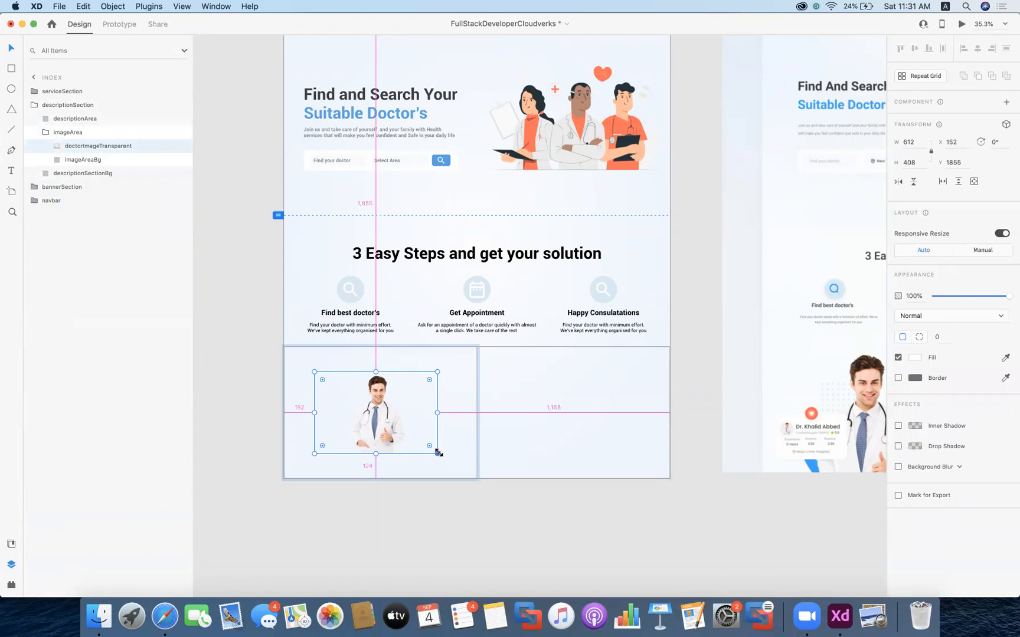
left_click_drag(437, 453, 473, 474)
scroll(628, 426, "right", 3)
scroll(628, 426, "down", 1)
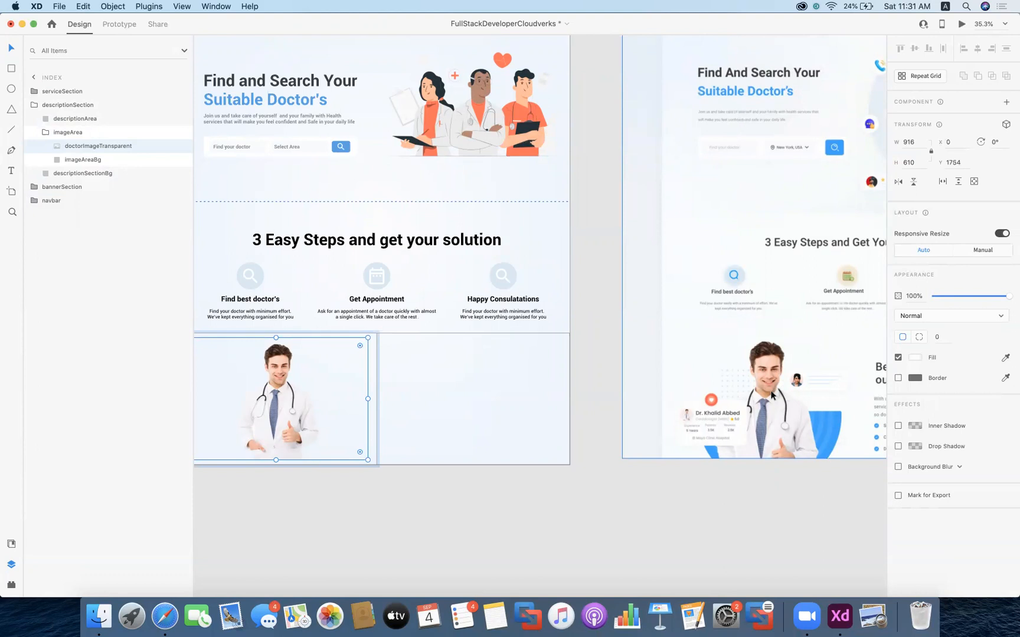
scroll(763, 394, "left", 2)
scroll(763, 393, "down", 1)
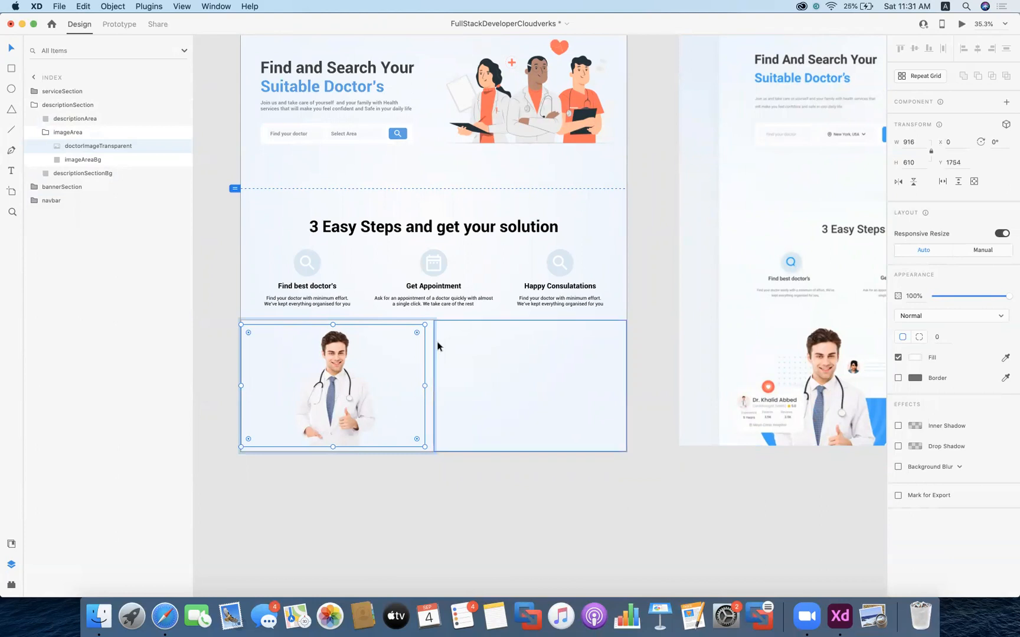
- Scale the doctor image to about 984 × 656 to fill the section's height, and bring its left edge to the artboard's left edge
key("alt")
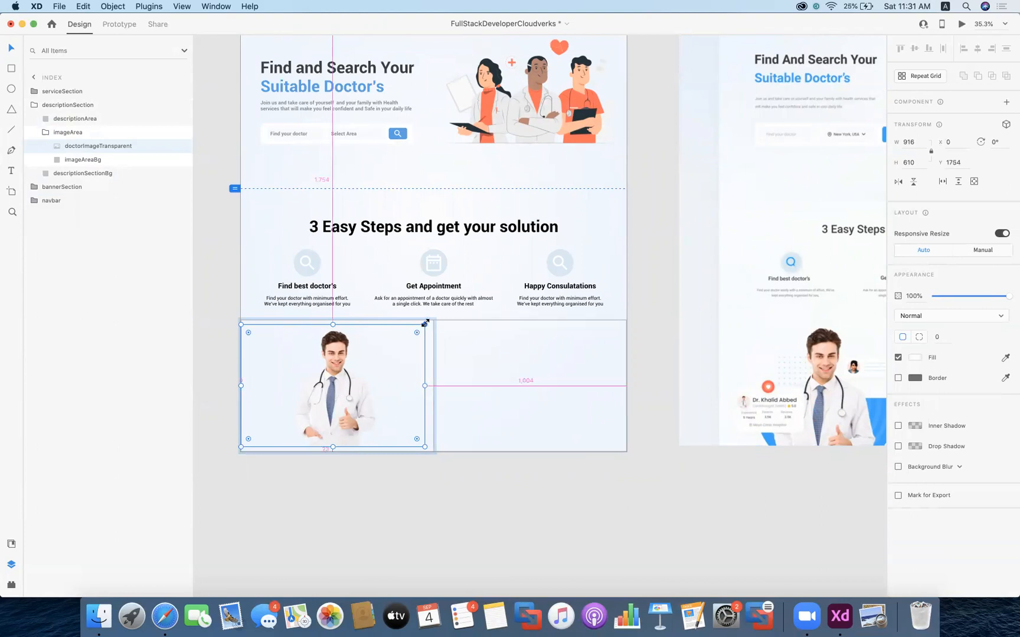
left_click_drag(433, 324, 434, 319)
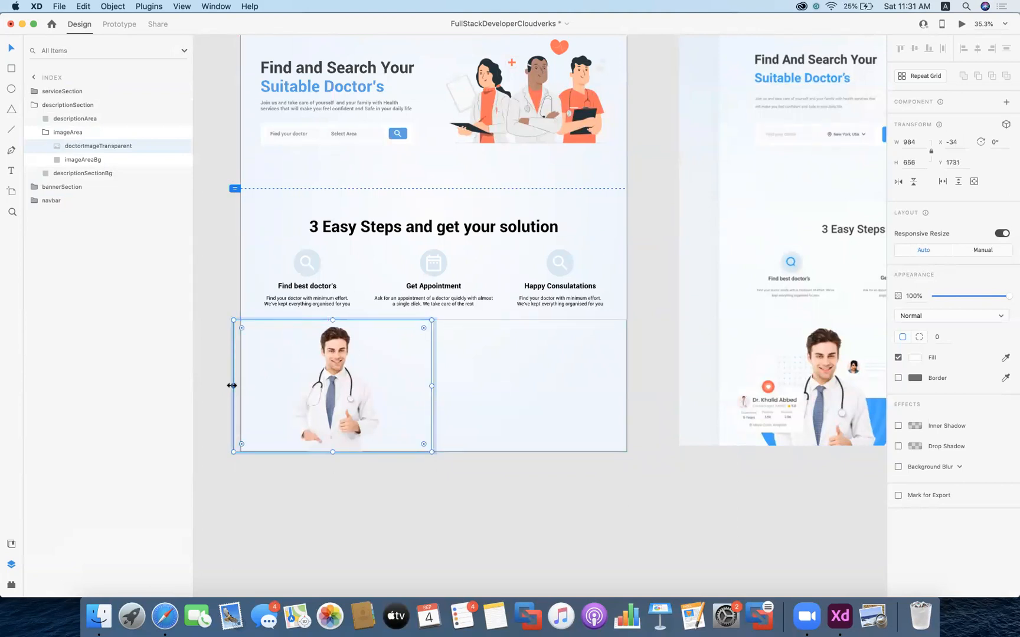
left_click_drag(233, 385, 241, 386)
left_click(441, 501)
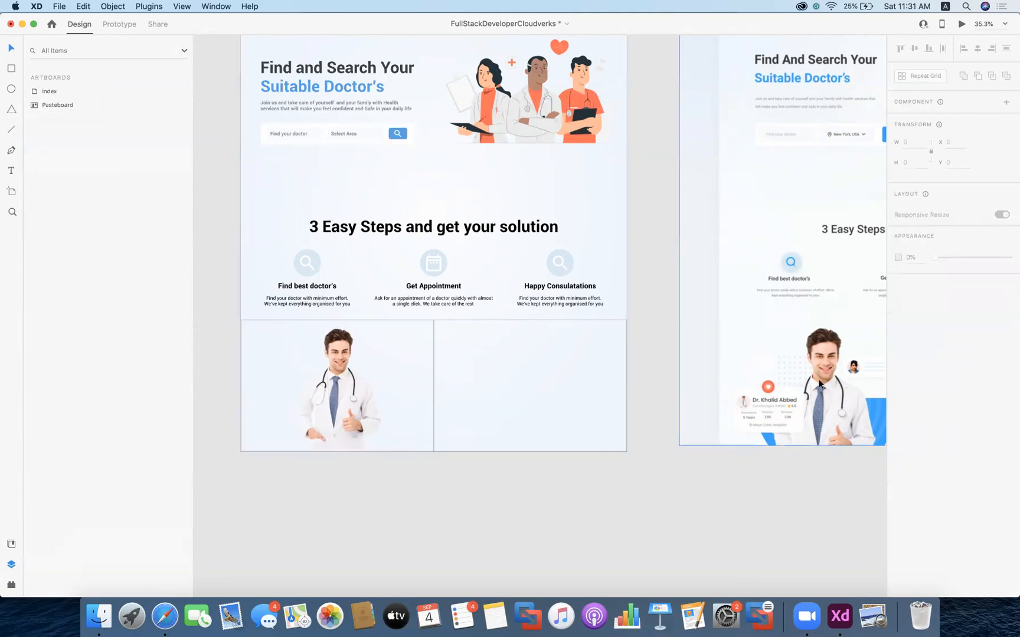
- Examine the doctor image, info cards and background shapes in the reference design and compare them with the page's image area
scroll(819, 383, "right", 4)
scroll(819, 383, "down", 1)
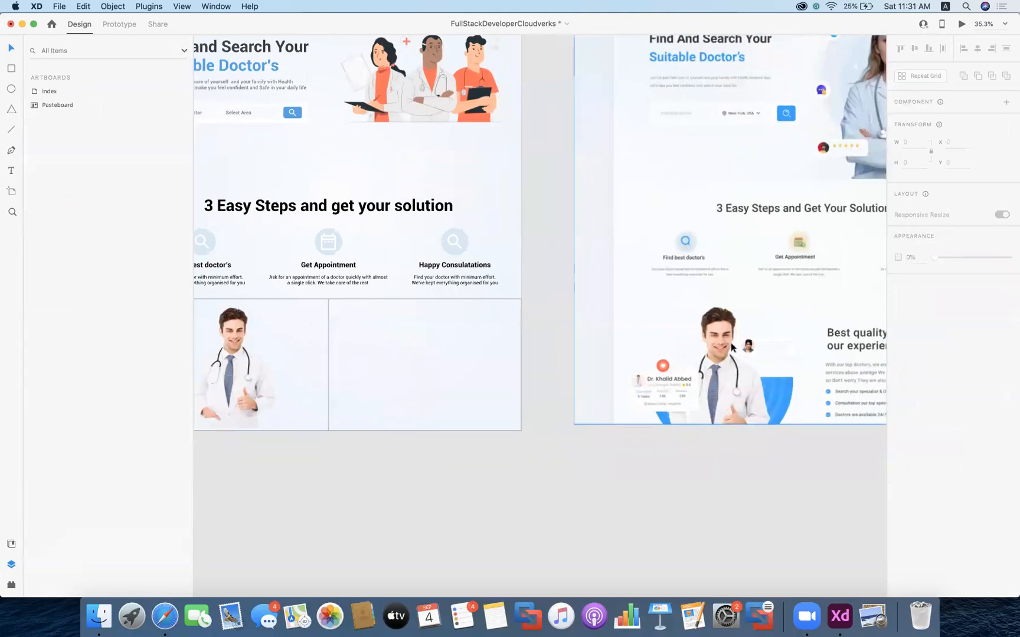
scroll(732, 347, "up", 6)
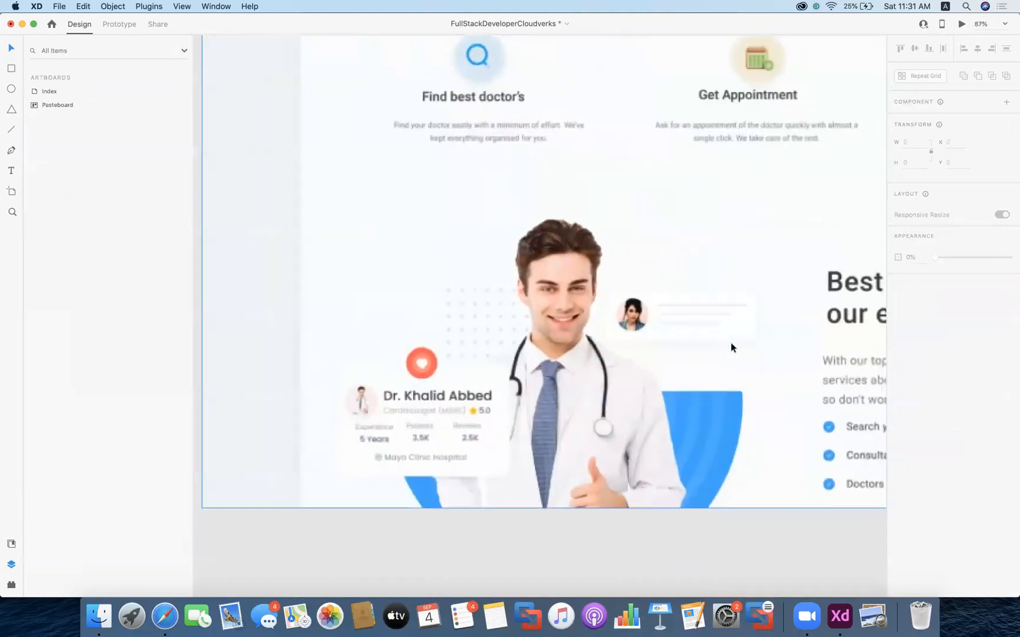
scroll(731, 347, "up", 3)
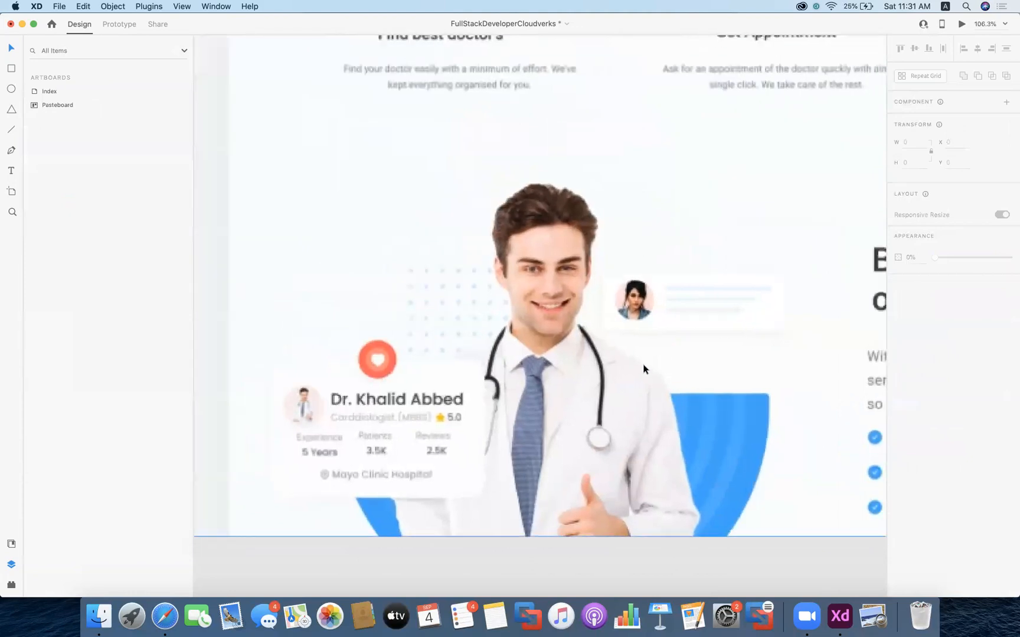
scroll(643, 369, "left", 2)
scroll(643, 369, "down", 1)
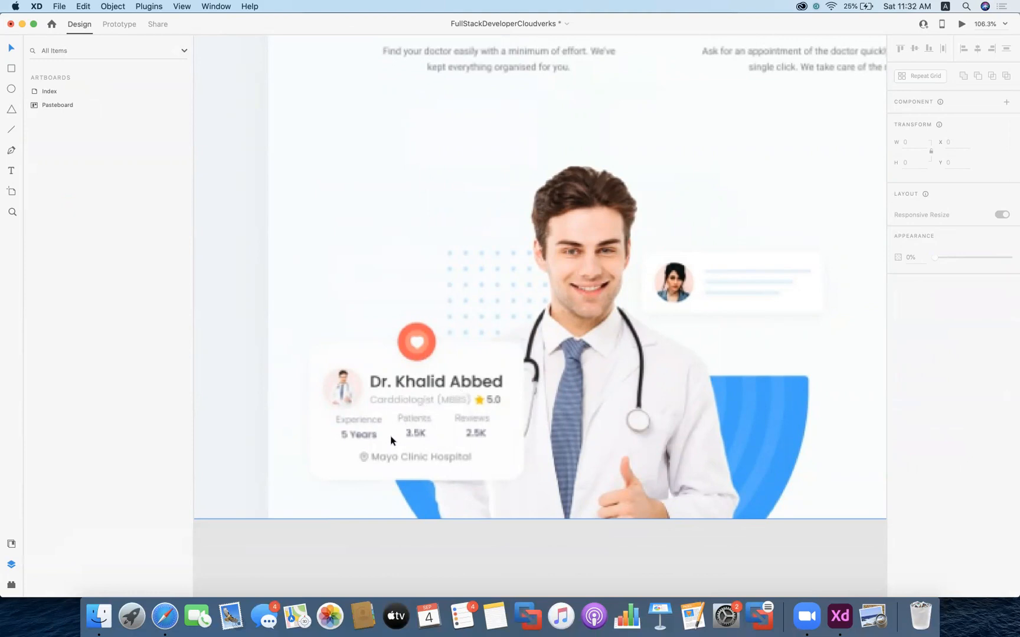
scroll(637, 399, "left", 15)
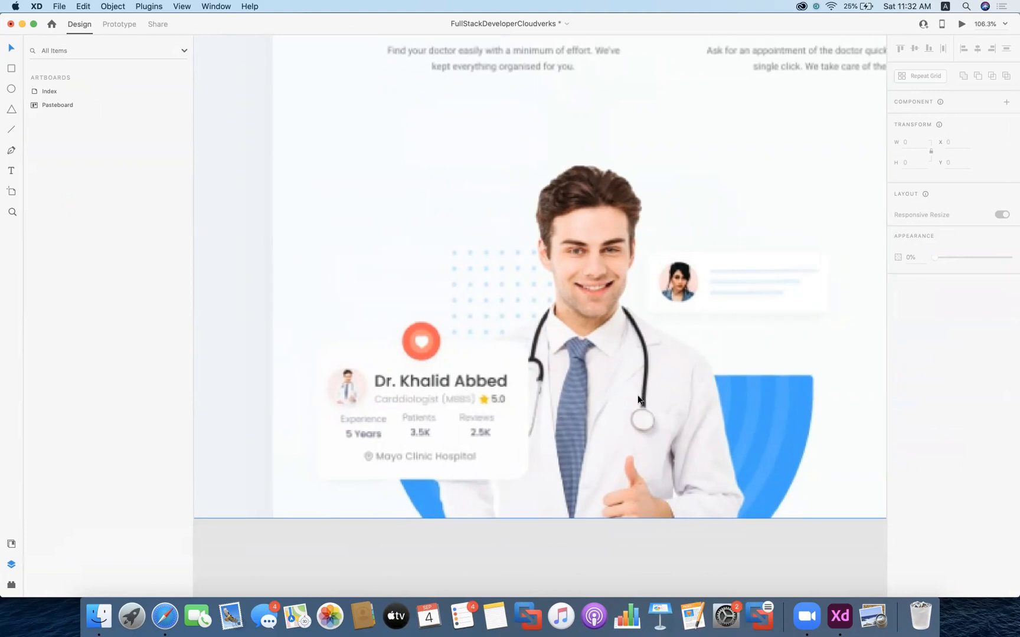
scroll(638, 400, "left", 15)
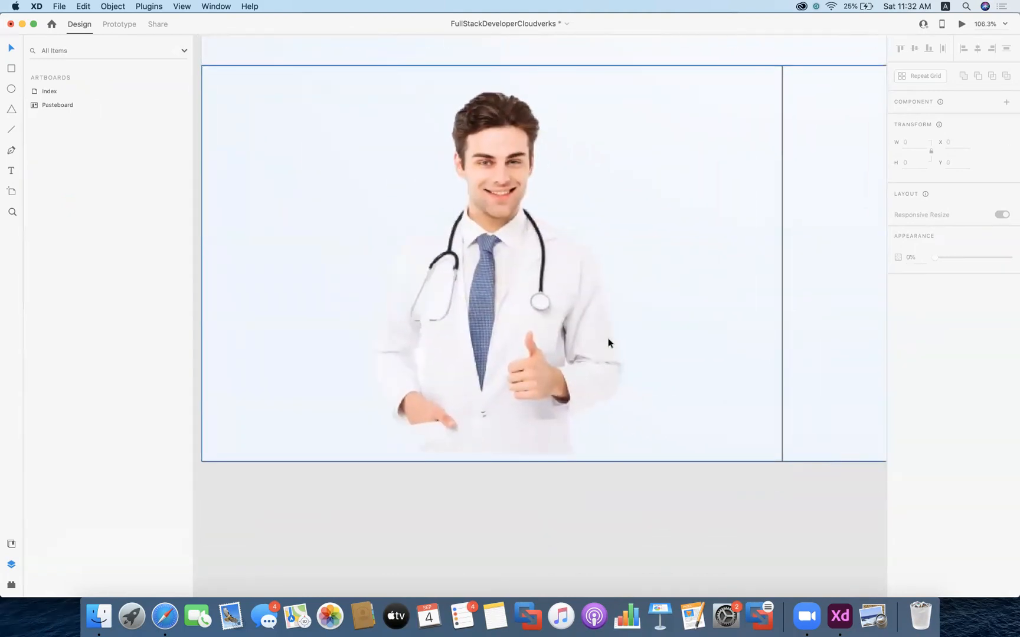
scroll(607, 340, "down", 3)
scroll(608, 339, "right", 3)
scroll(608, 342, "down", 5)
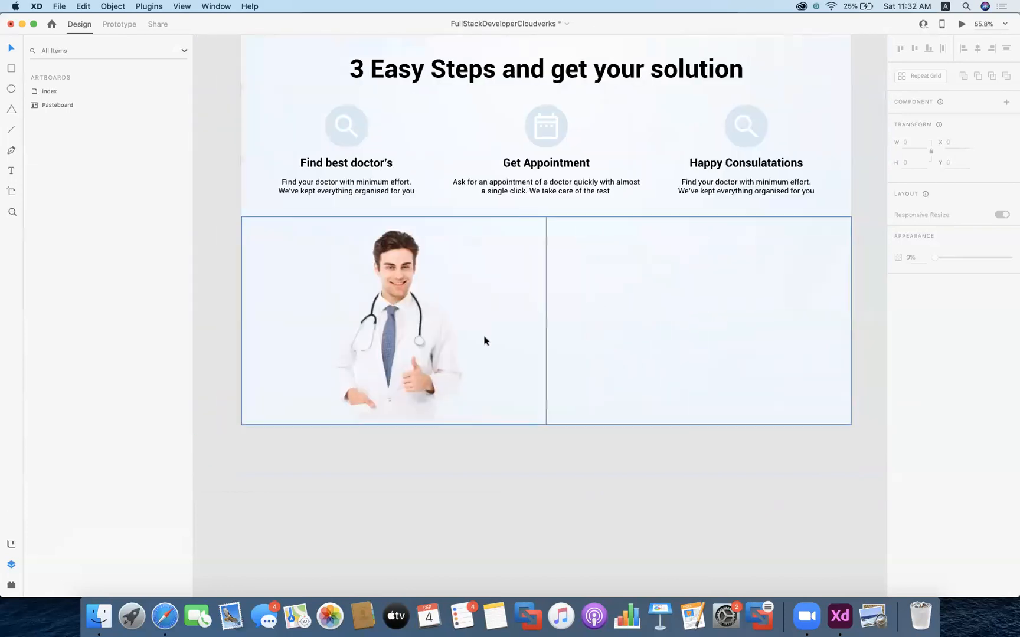
scroll(483, 339, "right", 10)
scroll(484, 340, "left", 15)
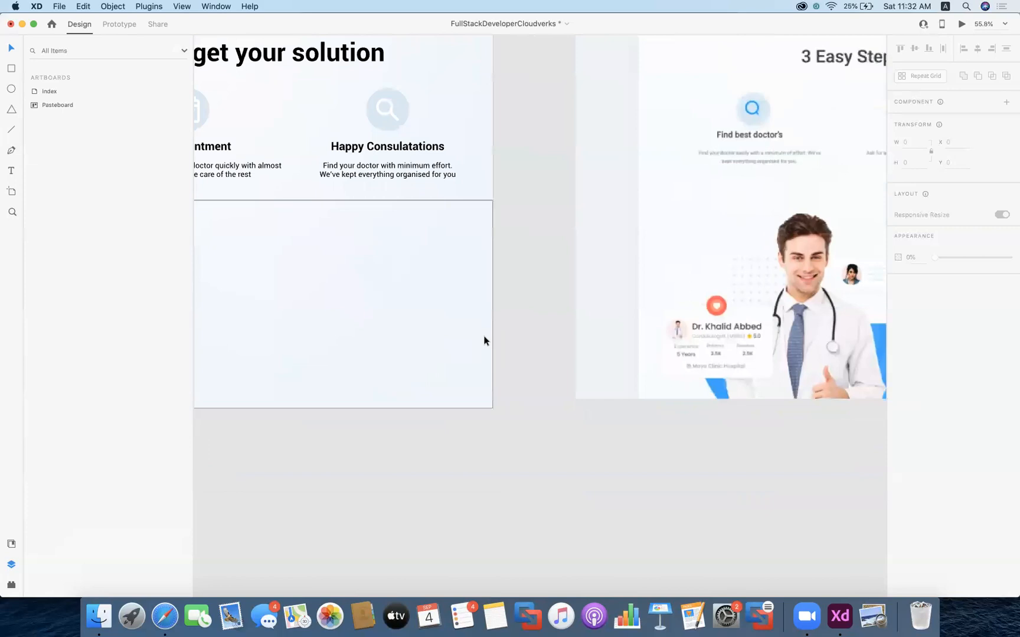
scroll(484, 340, "right", 3)
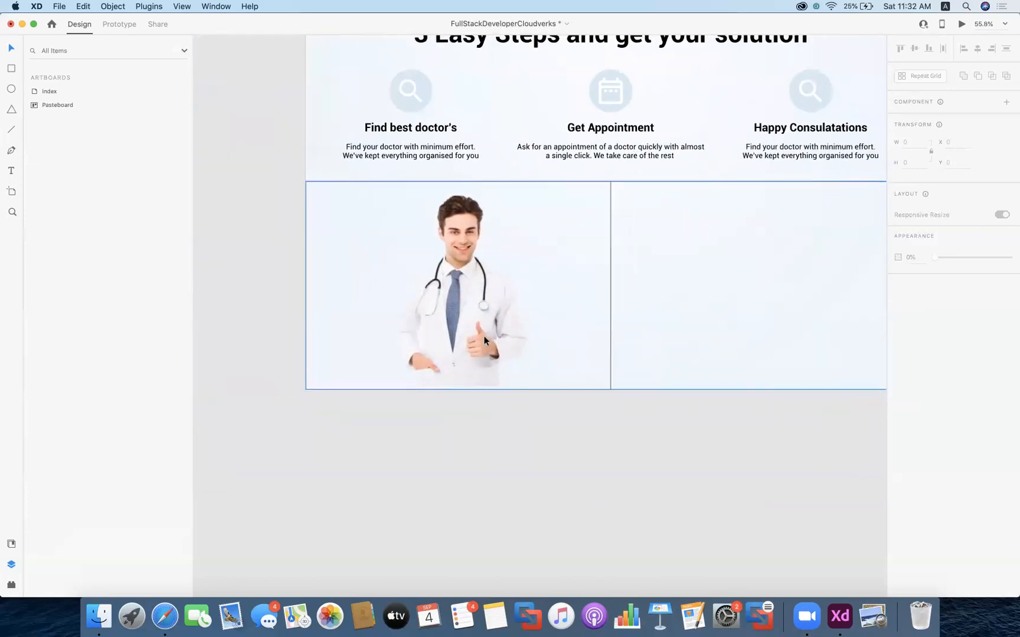
double_click(33, 93)
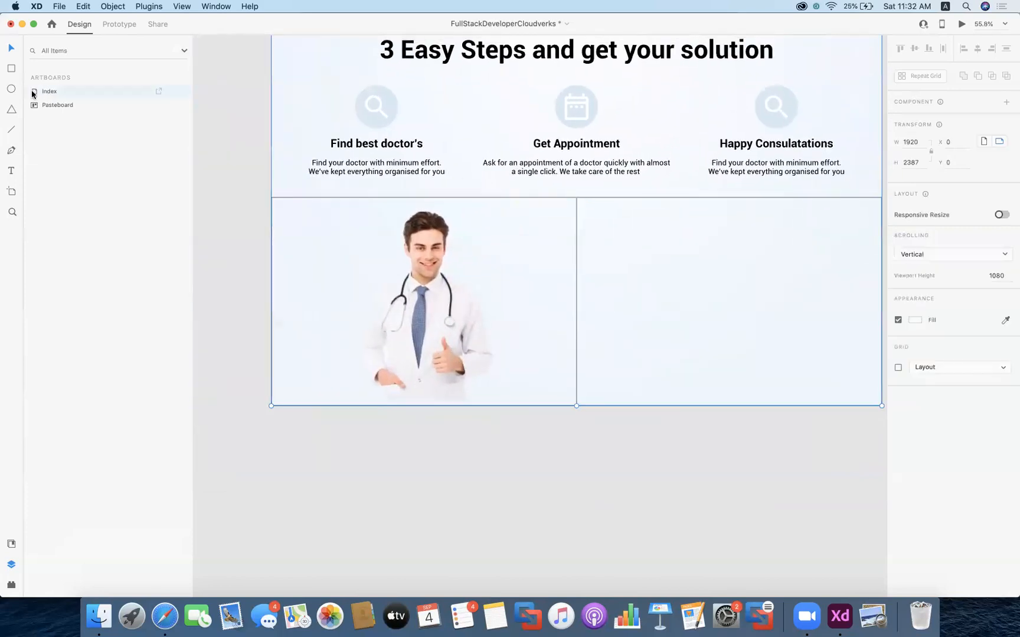
scroll(454, 343, "down", 5)
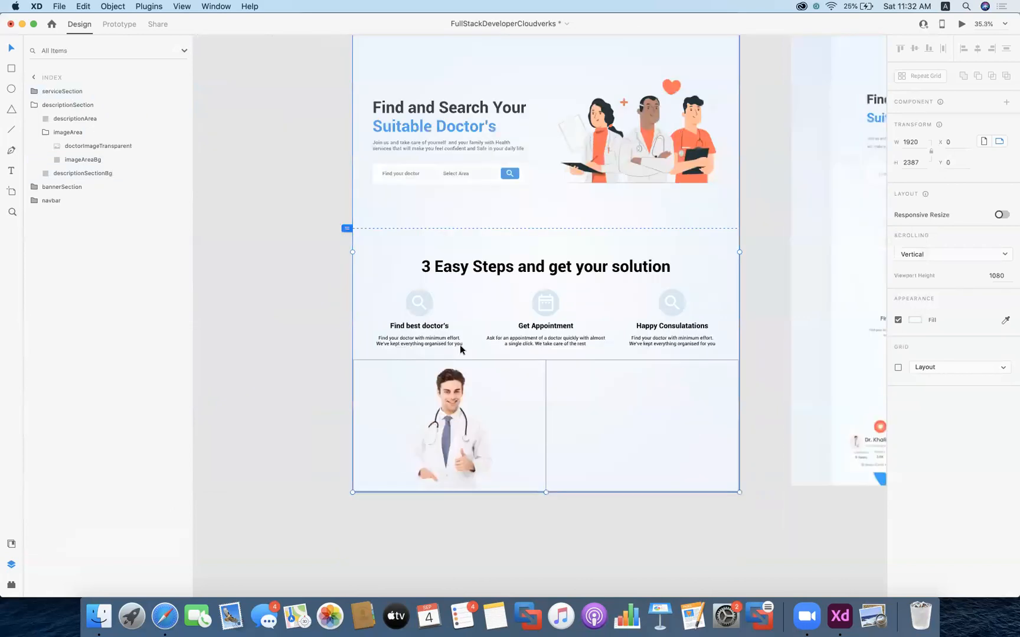
left_click(93, 149)
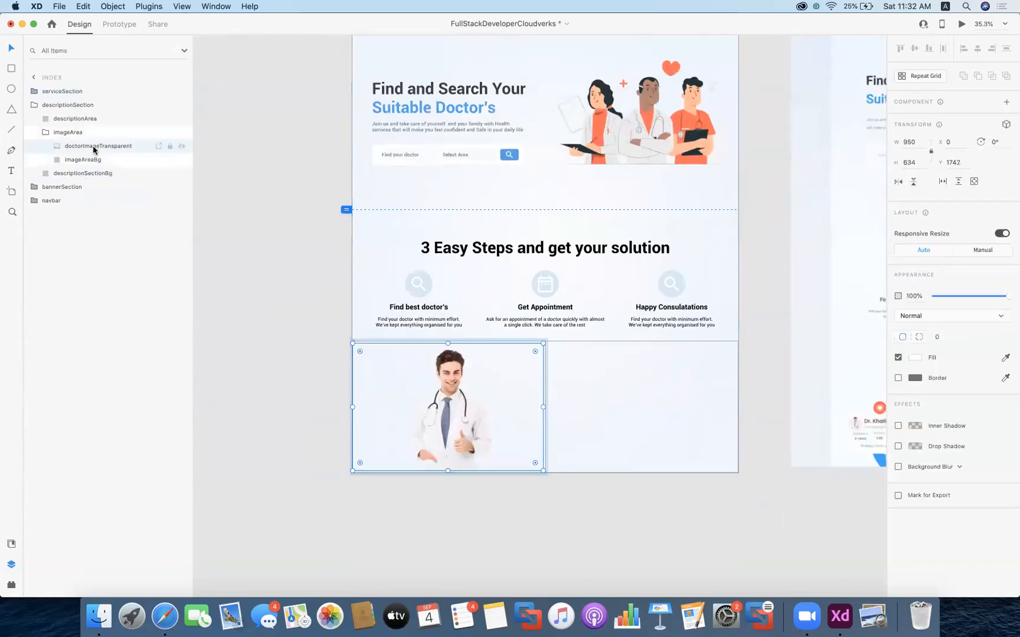
left_click(11, 90)
mouse_move(379, 409)
left_mouse_down()
mouse_move(402, 430)
mouse_move(452, 448)
mouse_move(589, 479)
left_mouse_up()
mouse_move(674, 503)
left_mouse_down()
mouse_move(803, 521)
mouse_move(841, 548)
left_mouse_up()
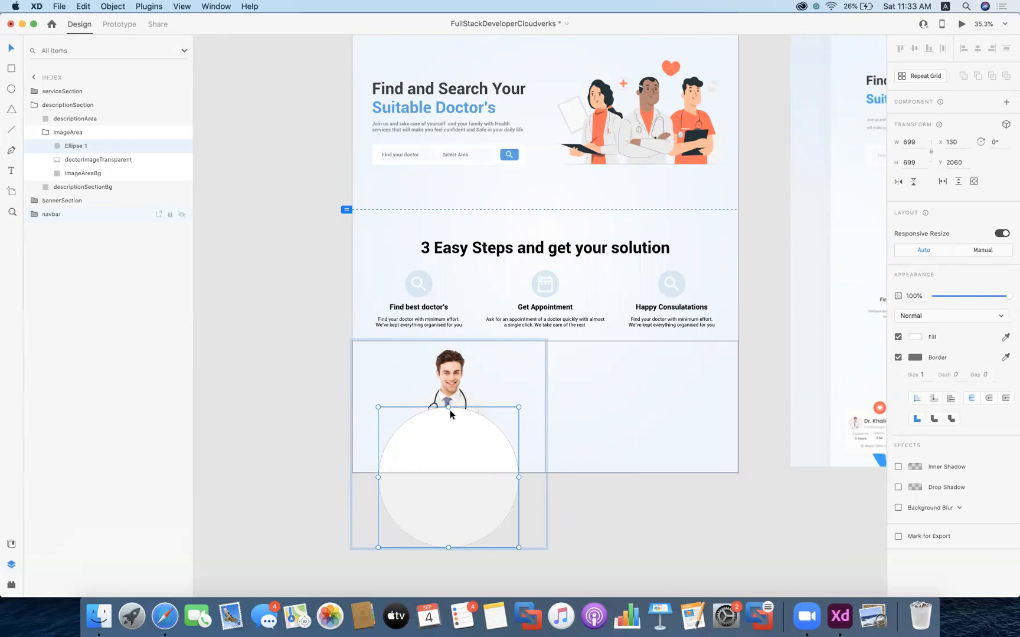
key("Delete")
- Draw a card rectangle about 365 × 169 over the lower left of the doctor image, following the reference design's info card
scroll(680, 404, "right", 5)
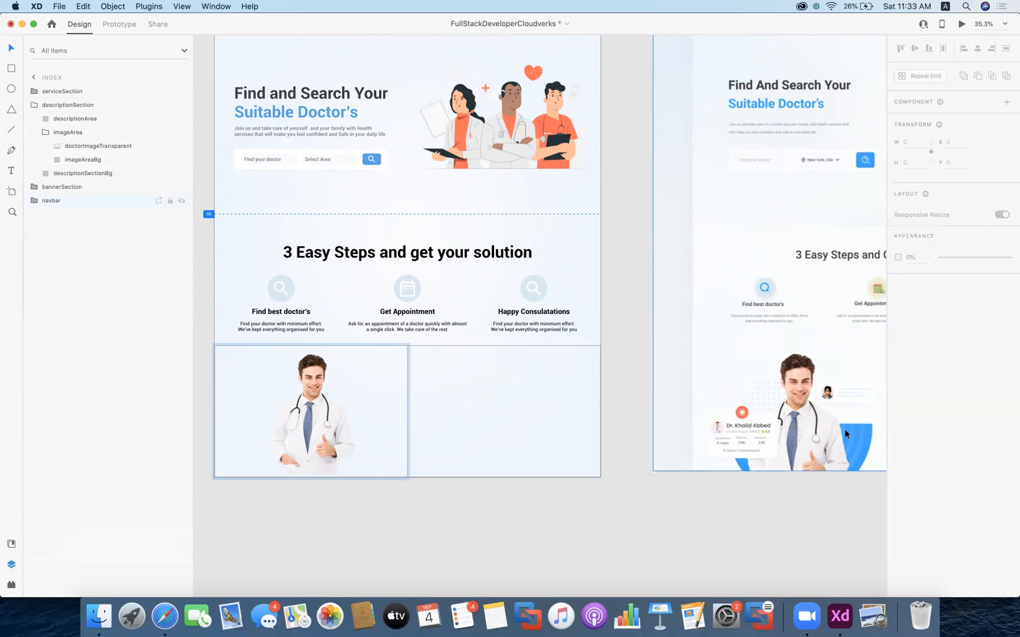
scroll(821, 421, "up", 5)
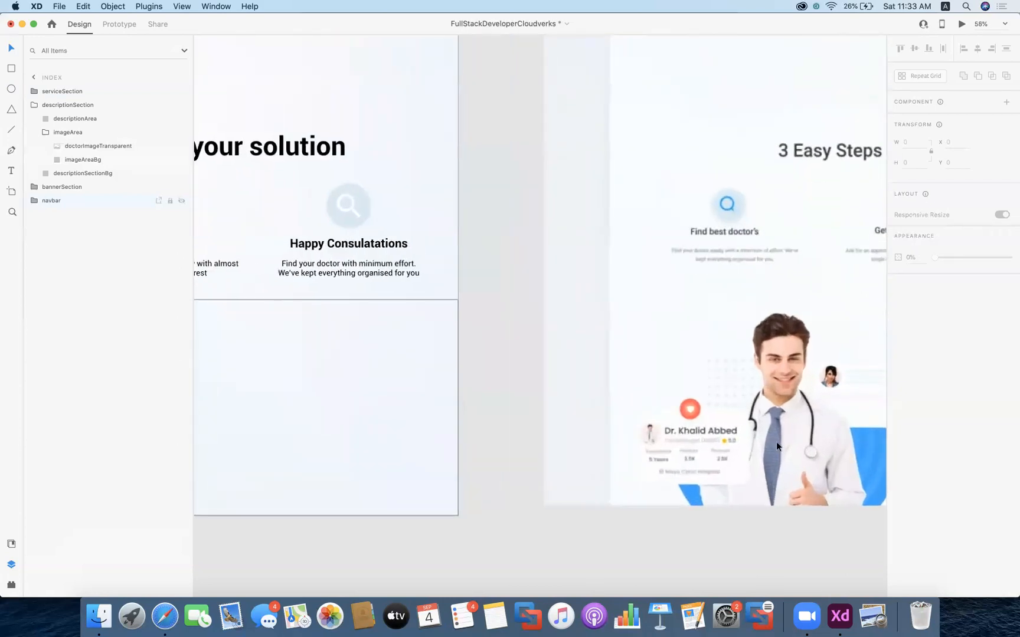
scroll(685, 451, "up", 5)
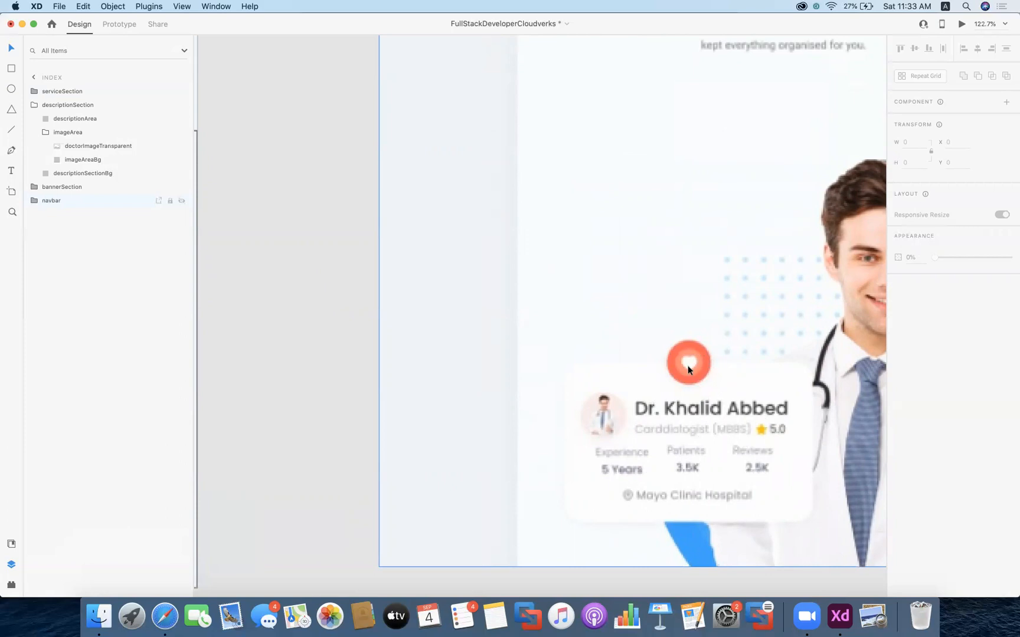
scroll(688, 366, "down", 5)
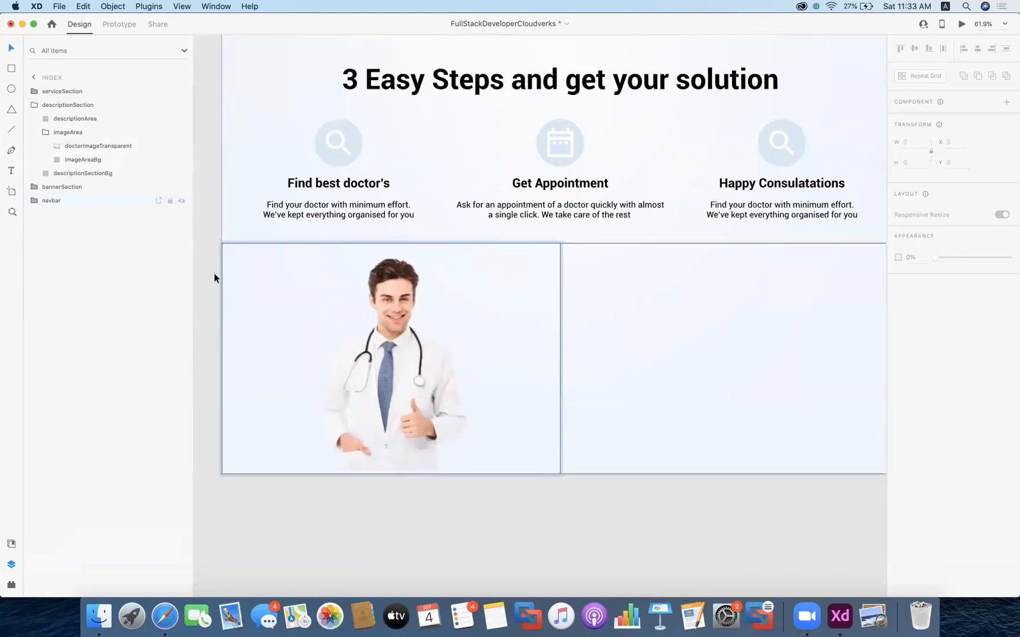
left_click(213, 280)
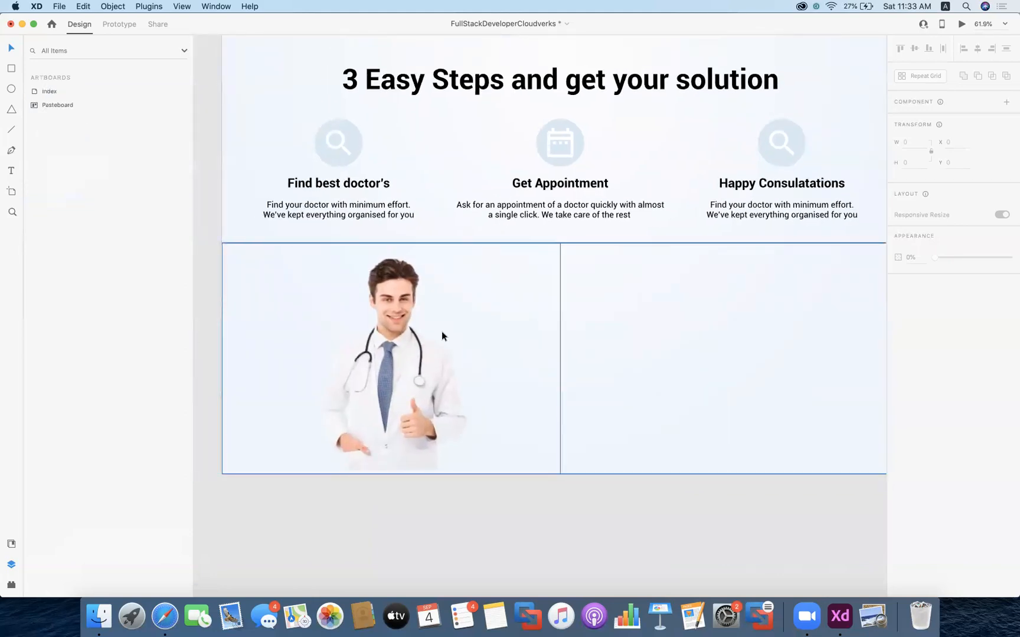
left_click(11, 70)
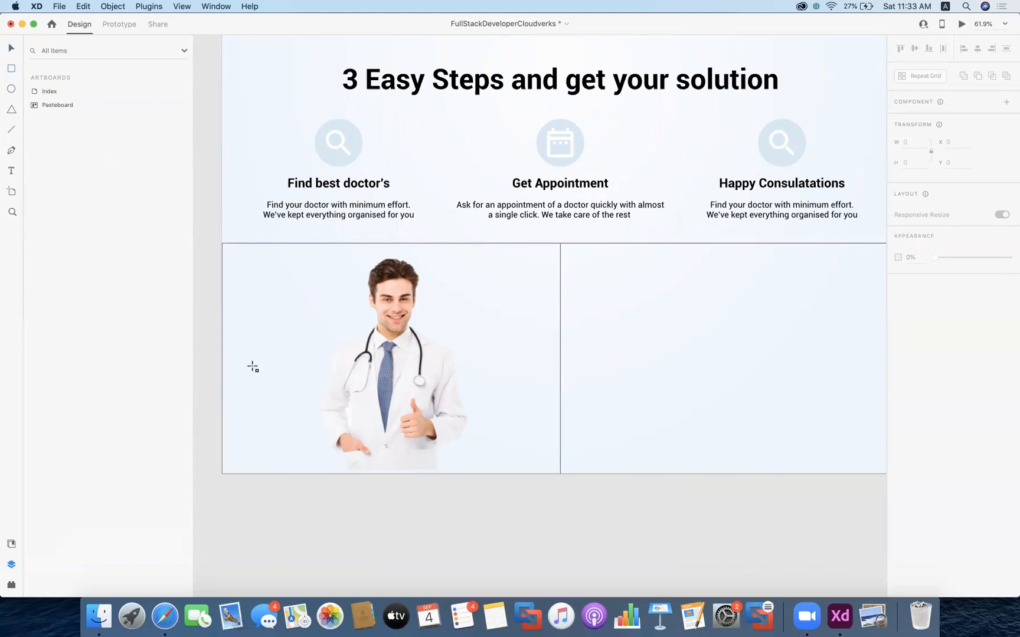
left_click_drag(249, 366, 377, 425)
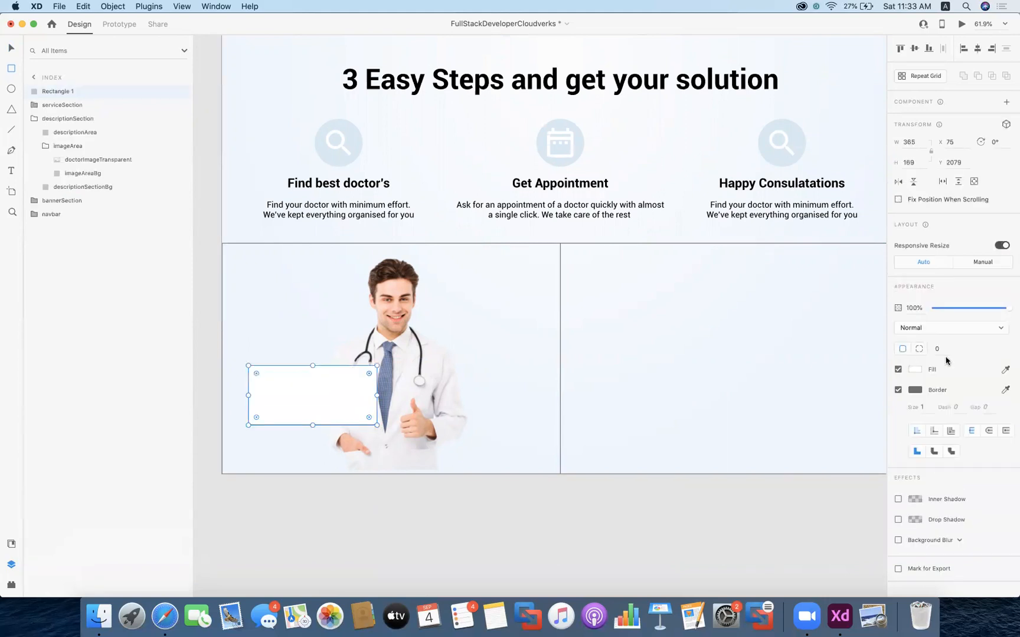
- Round the card rectangle's corners to a radius of 20 and remove its border
left_click(902, 350)
key("Return")
left_click(898, 391)
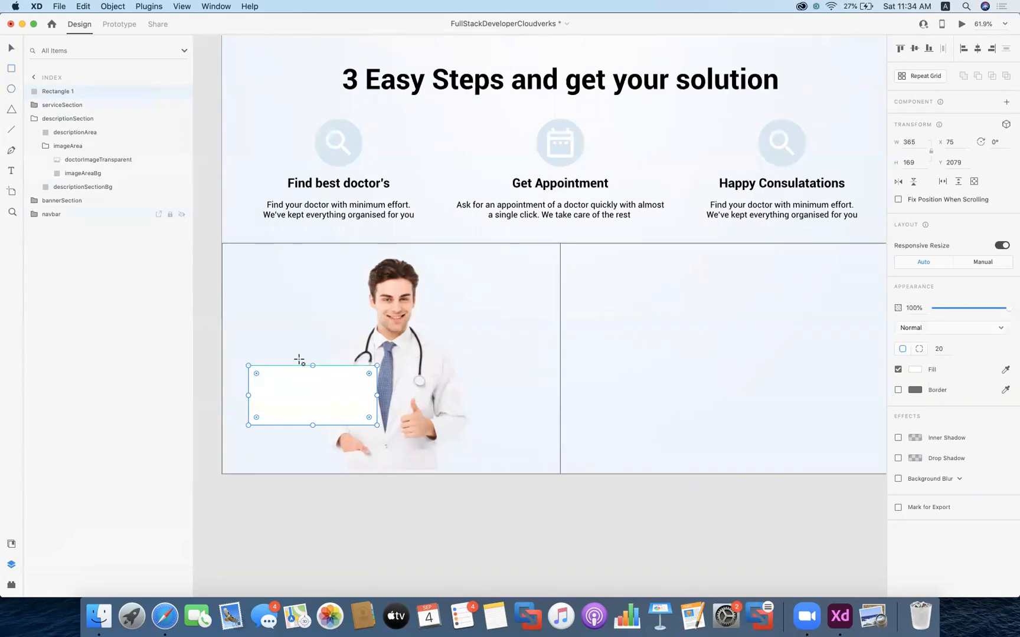
- Draw a borderless circle about 85 × 85 and centre it on the card's top edge
left_click_drag(300, 354, 341, 384)
key("v")
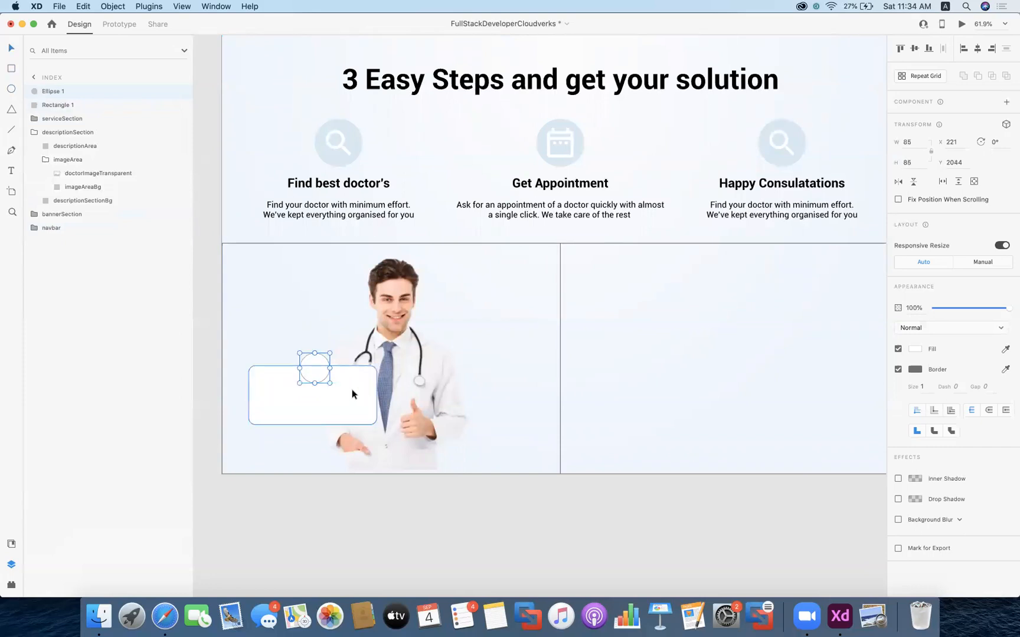
left_click_drag(318, 373, 316, 374)
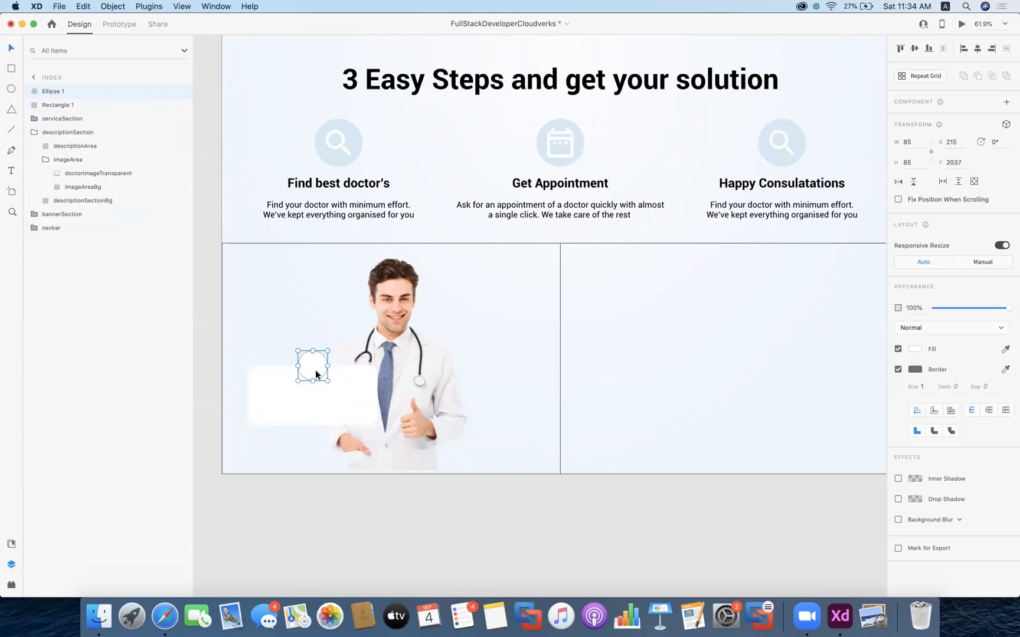
left_click(898, 369)
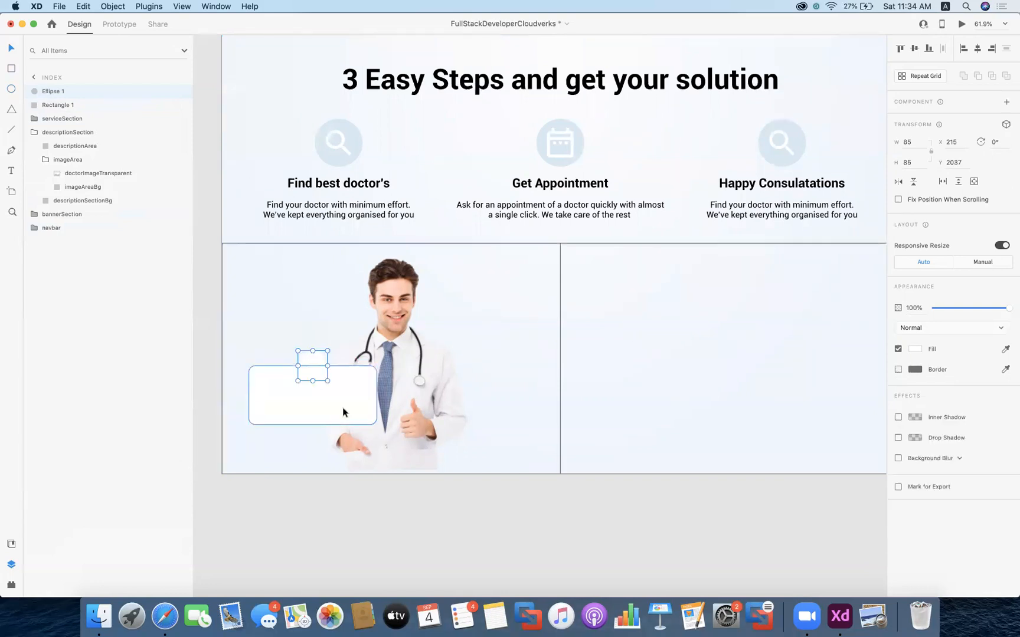
left_click(341, 421)
left_click(315, 354)
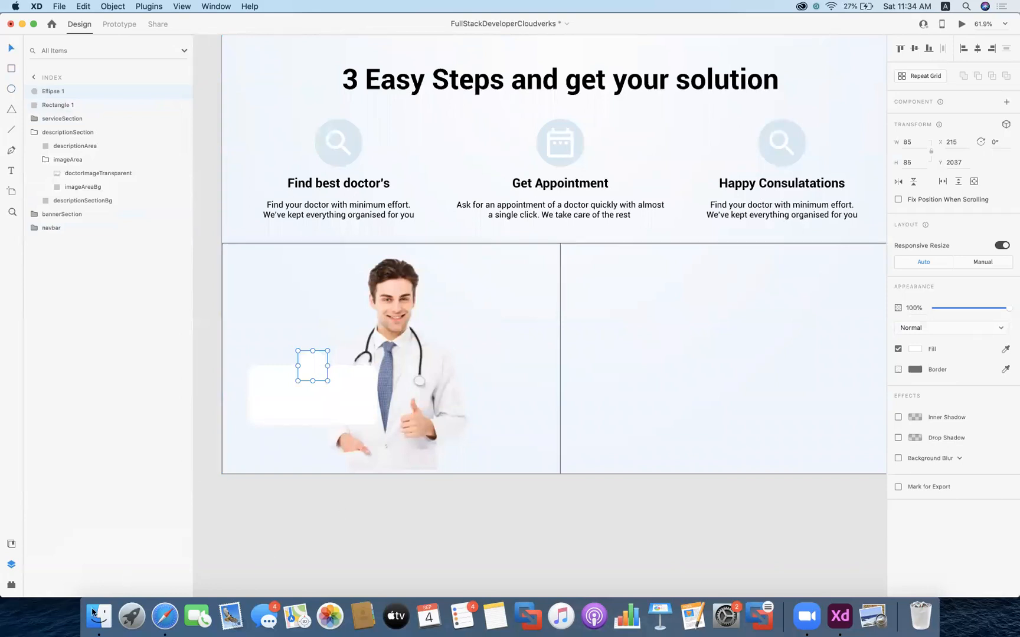
- Switch to Safari, open images.google.com and search for "hearticon"
left_click(165, 617)
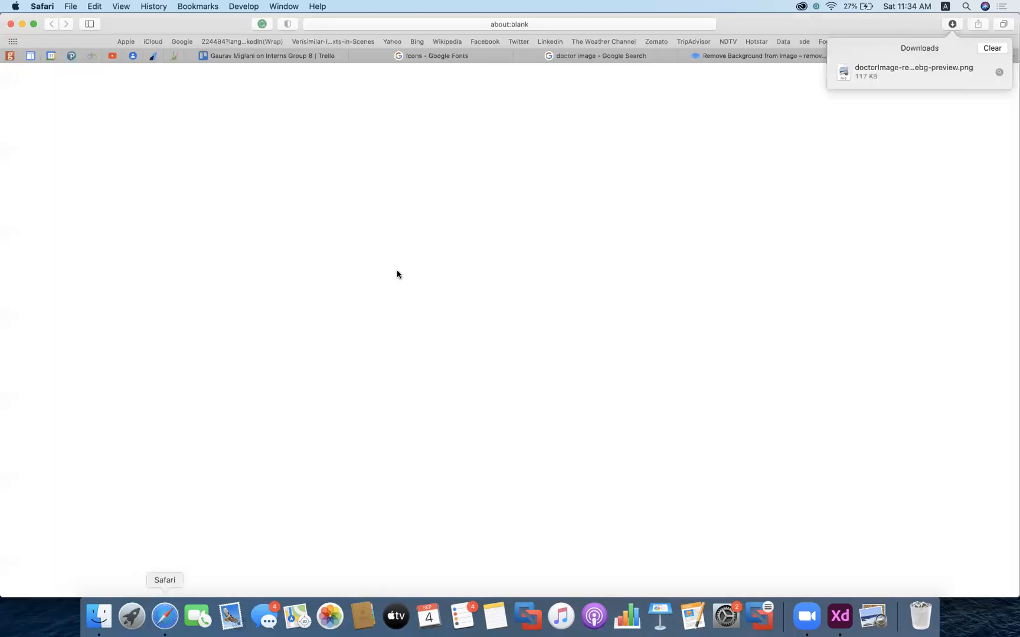
left_click(615, 23)
type("images.google.com/")
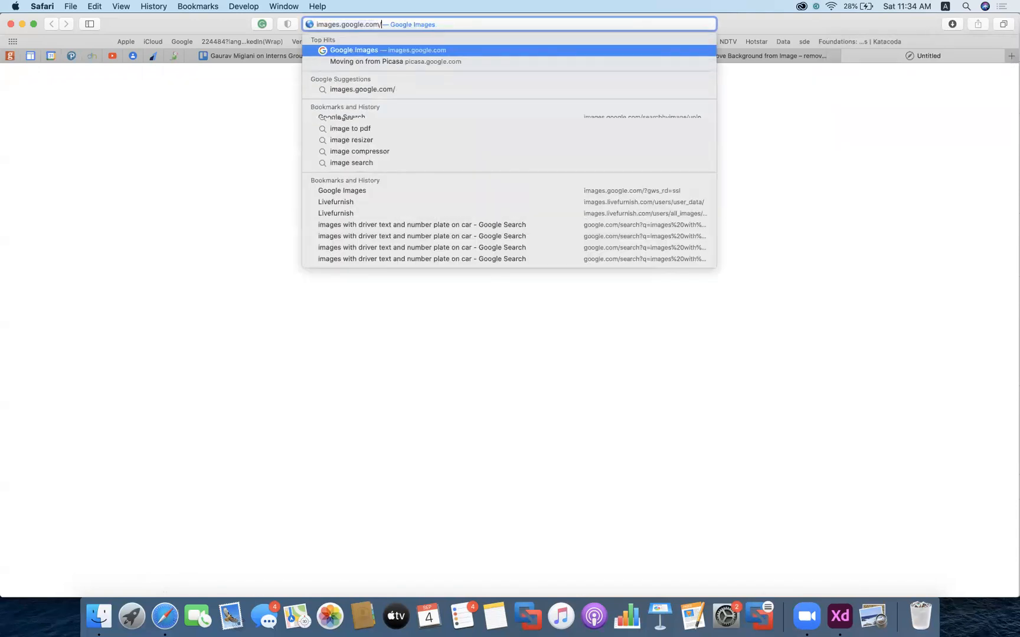
key("Return")
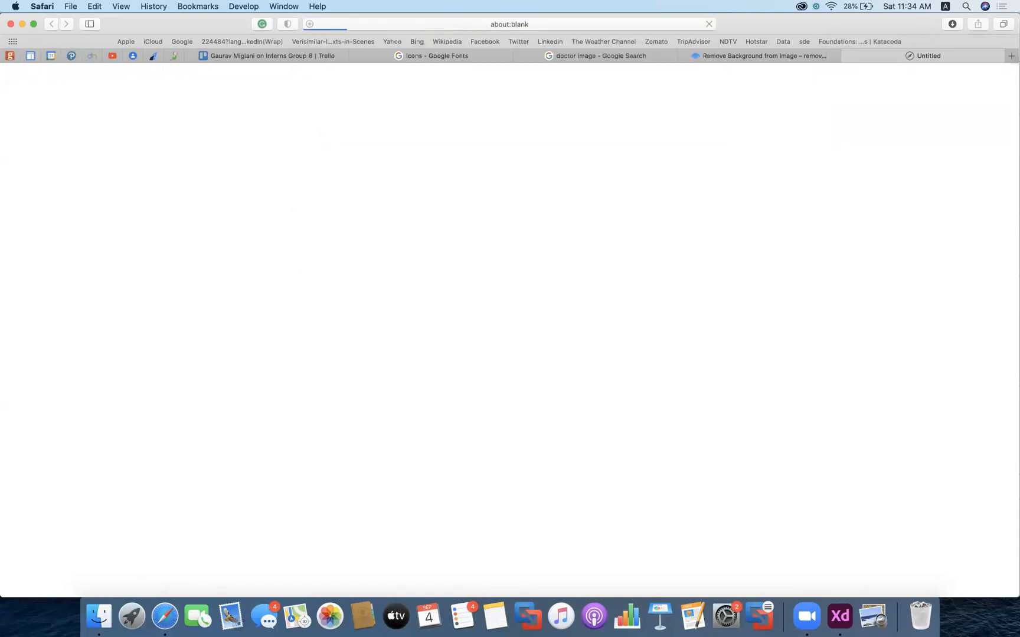
type("hearticon")
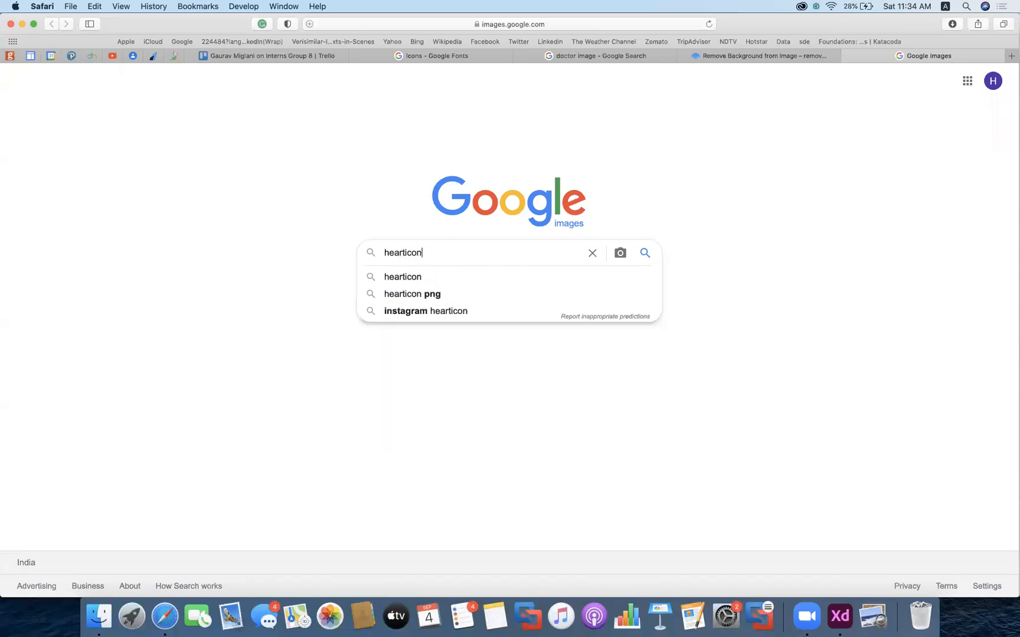
key("Return")
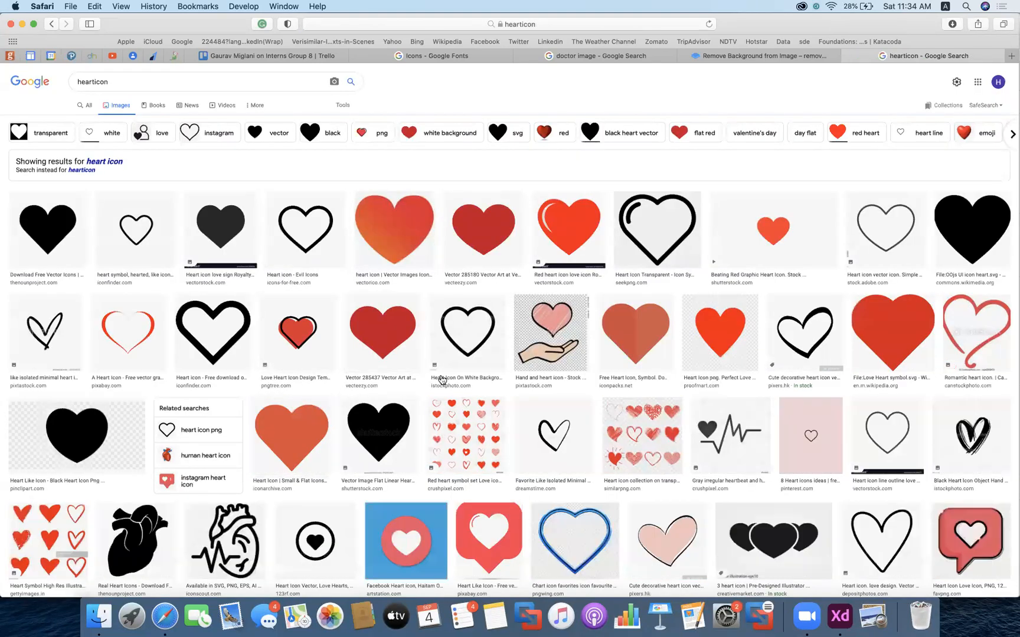
- Browse the heart icon results and open the ArtStation Facebook Heart icon with a white heart in a red circle
scroll(396, 375, "down", 5)
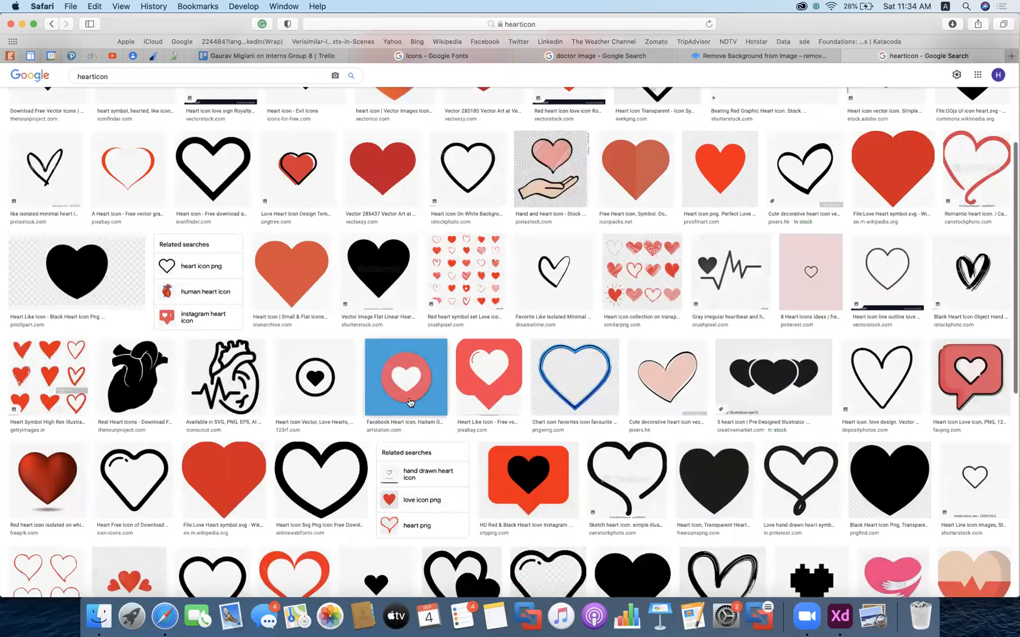
scroll(401, 372, "down", 1)
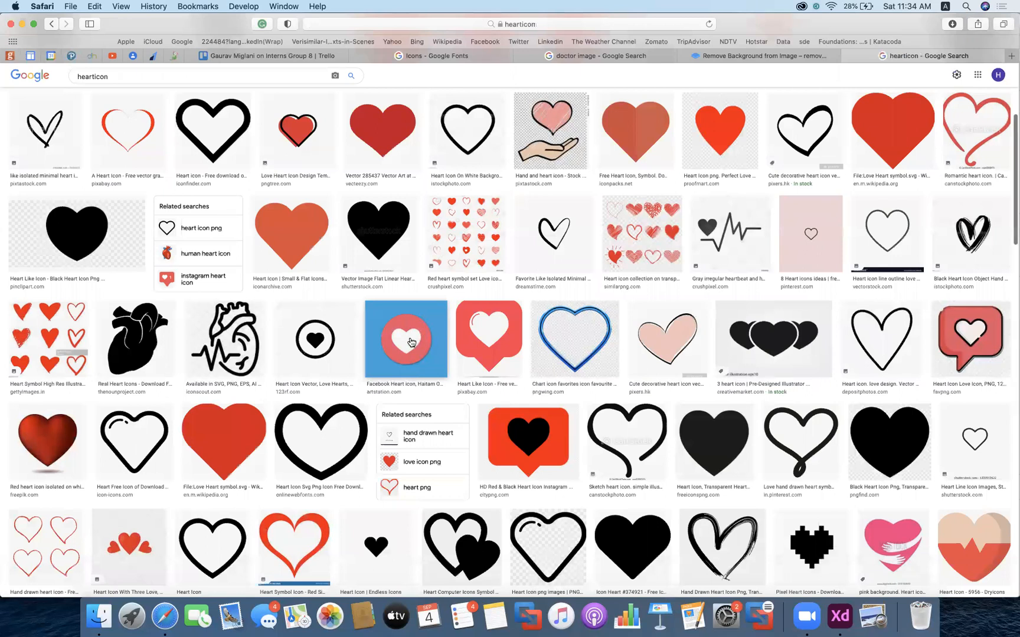
scroll(405, 346, "down", 5)
scroll(412, 343, "down", 3)
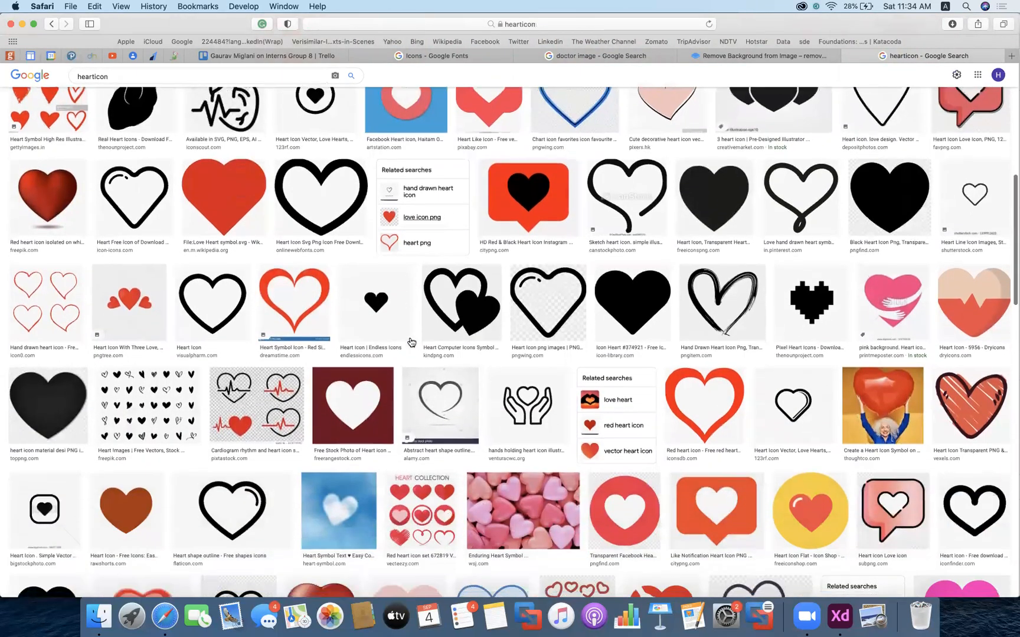
scroll(424, 258, "up", 5)
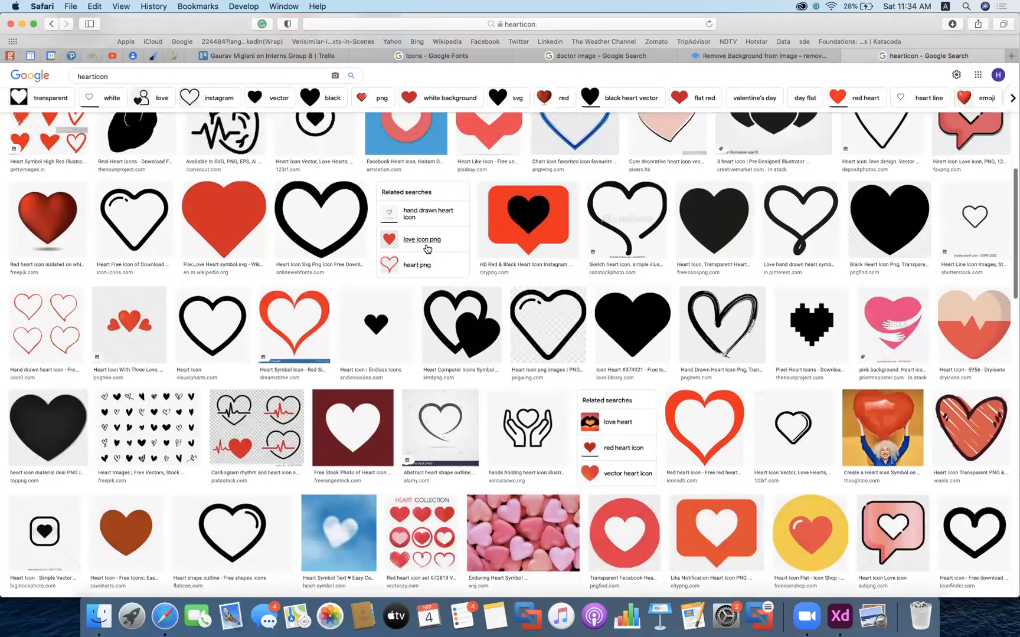
left_click(406, 256)
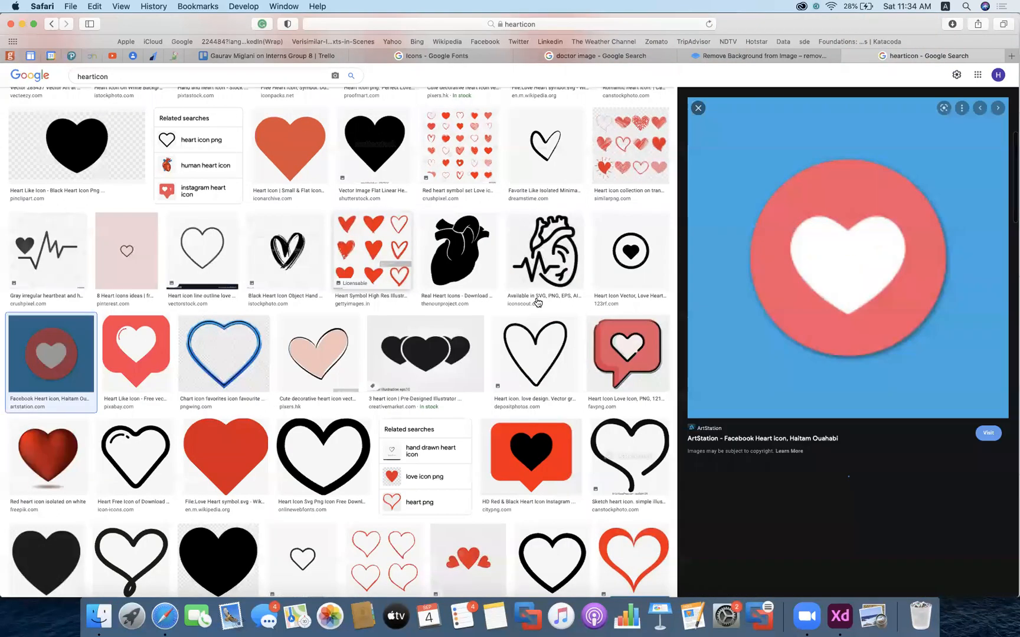
- Examine the enlarged heart icon and its related images for a white heart on a red circle matching the reference badge
scroll(856, 417, "down", 5)
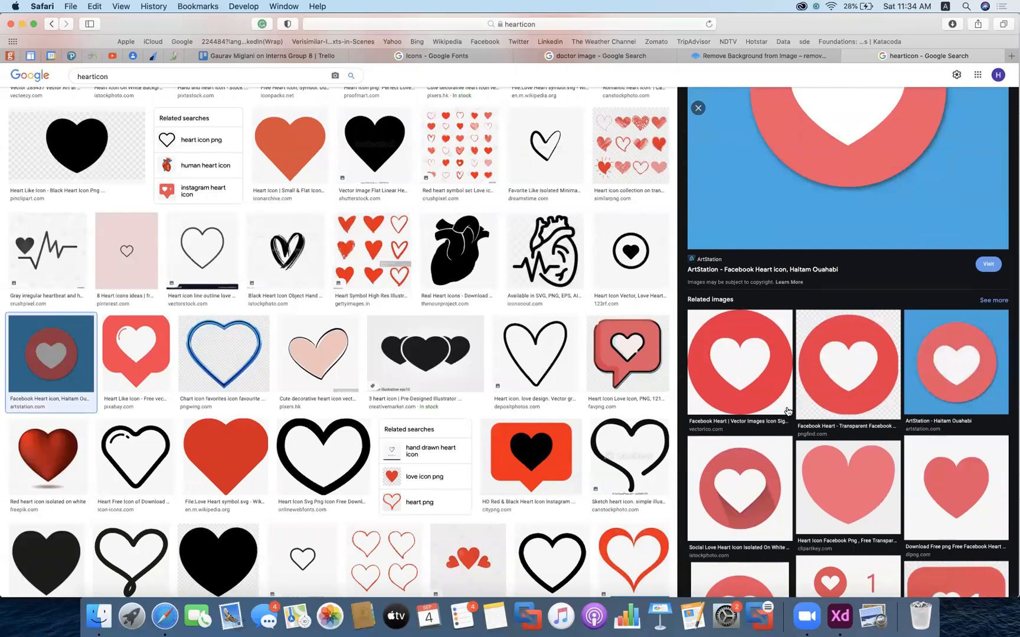
scroll(730, 396, "up", 3)
scroll(729, 395, "down", 10)
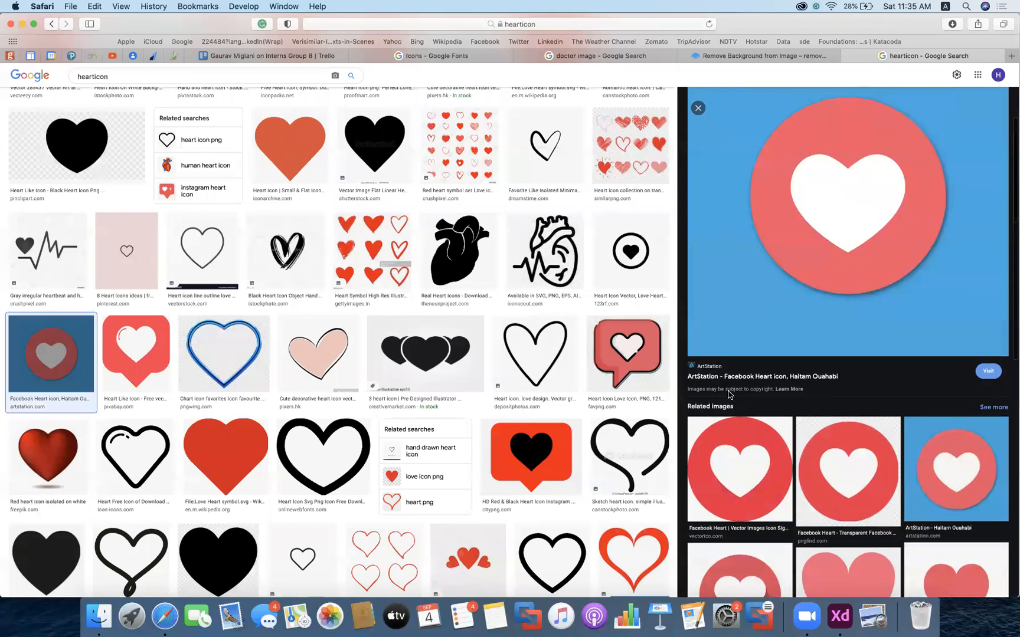
scroll(730, 395, "down", 1)
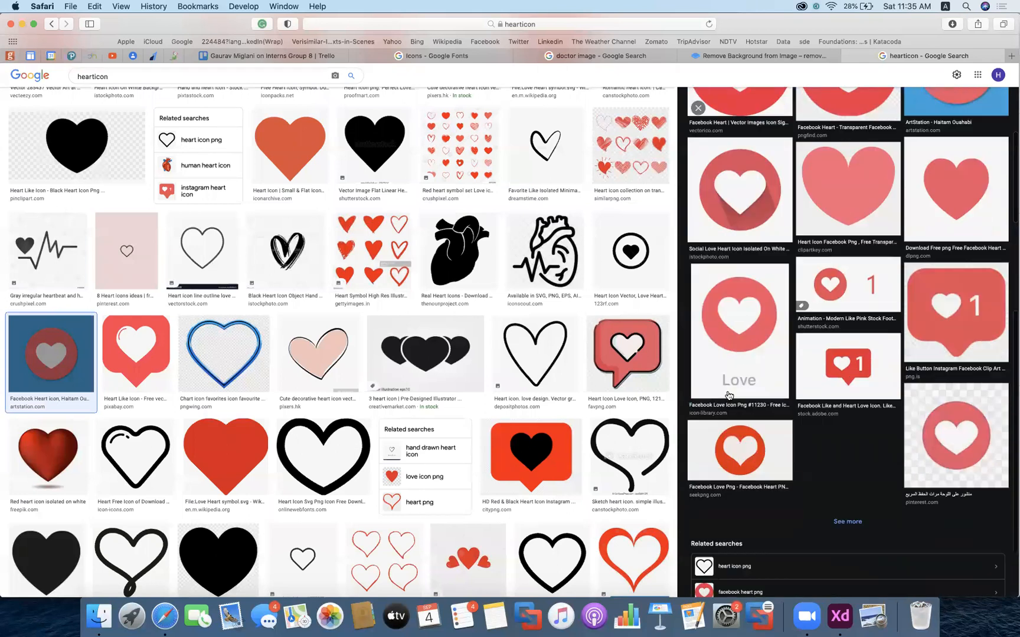
scroll(729, 395, "up", 3)
scroll(730, 396, "down", 1)
scroll(729, 395, "up", 3)
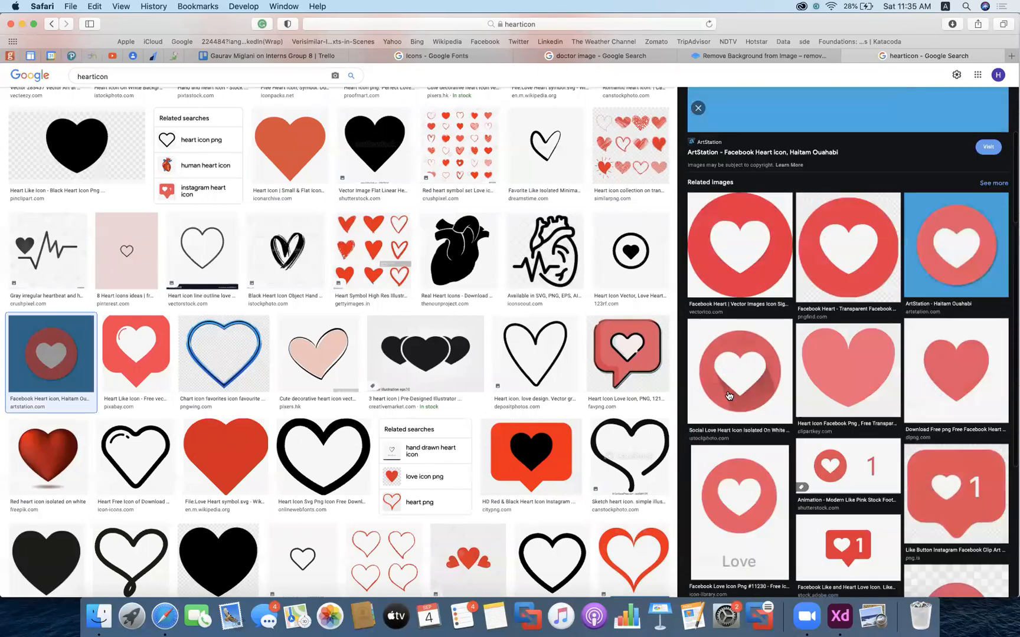
scroll(799, 297, "up", 3)
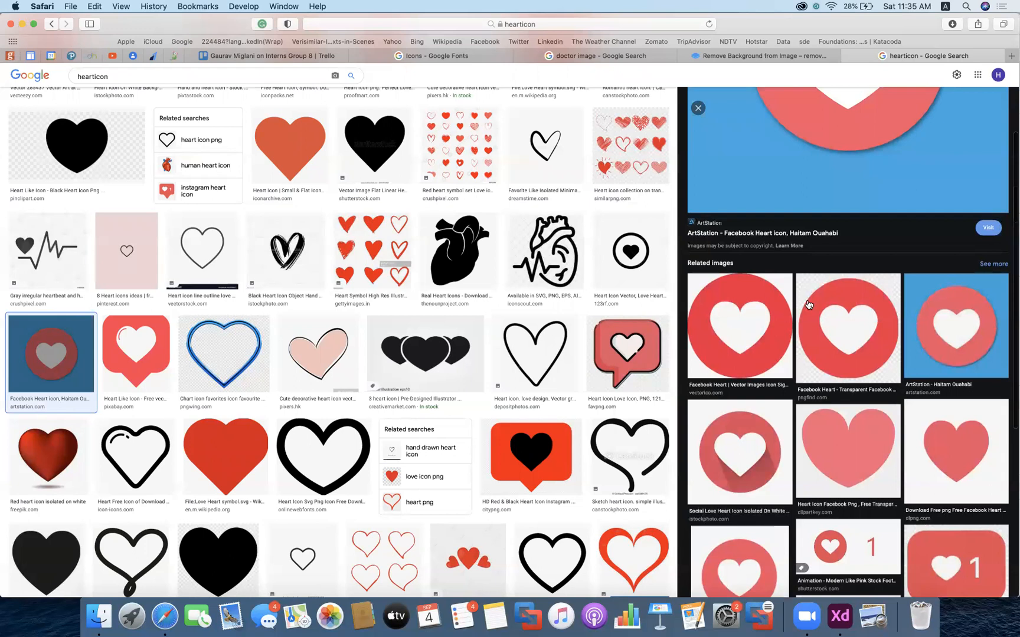
scroll(806, 304, "up", 2)
scroll(807, 303, "up", 1)
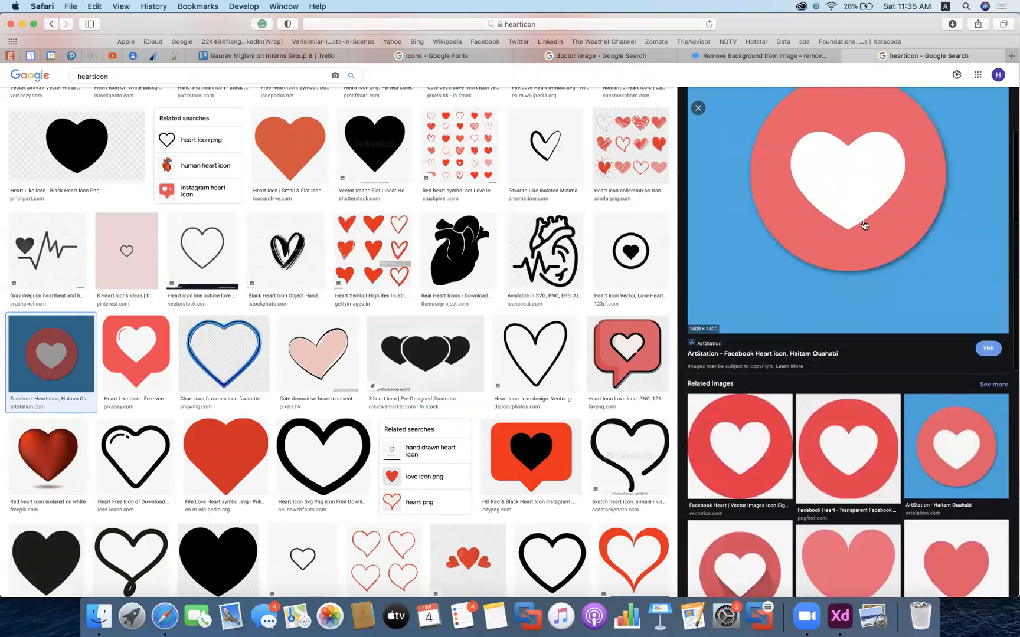
scroll(863, 223, "up", 2)
scroll(864, 225, "down", 1)
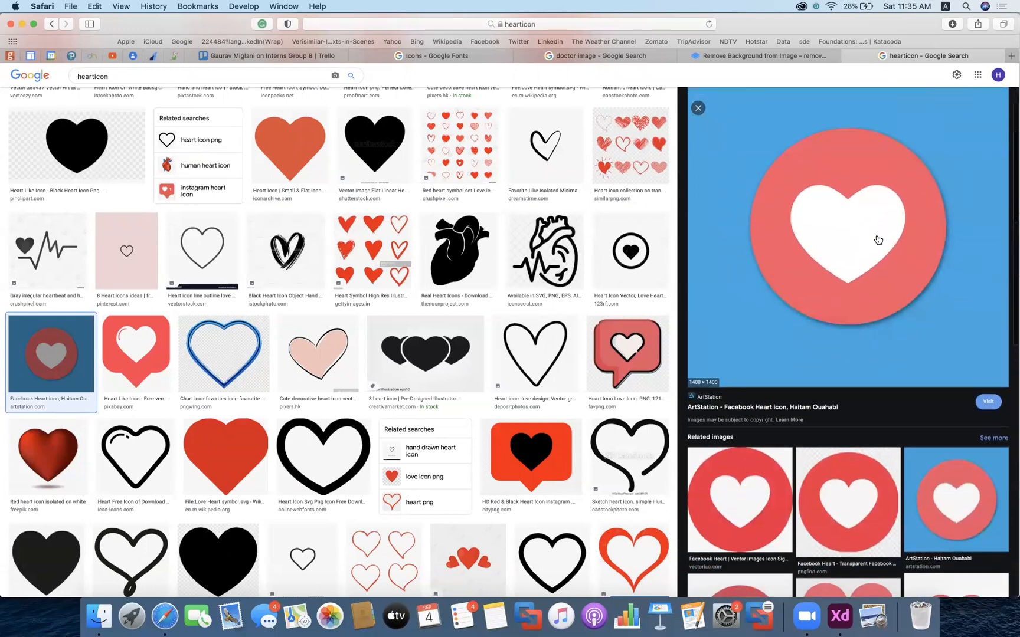
- Save the enlarged ArtStation heart image as heartIcon.jpg in the FullStackDeveloperCloudverks folder
scroll(882, 193, "up", 1)
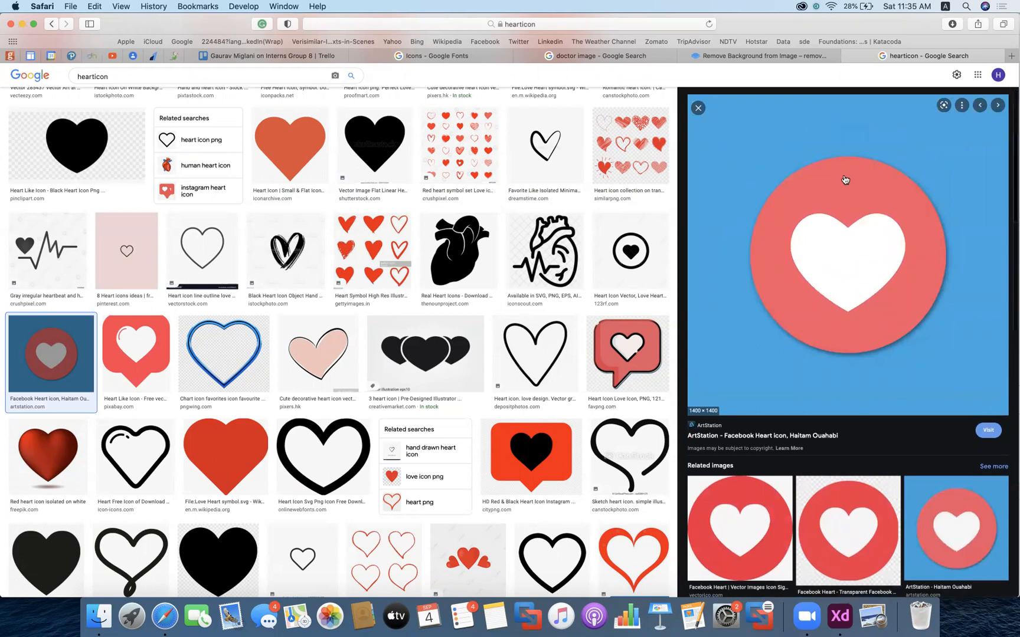
right_click(844, 176)
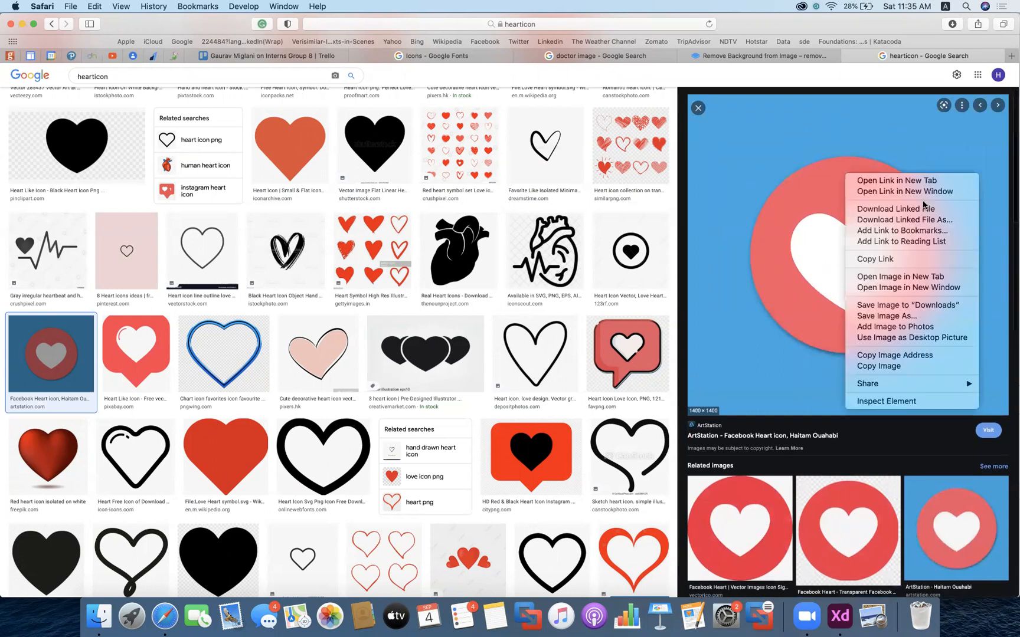
left_click(906, 317)
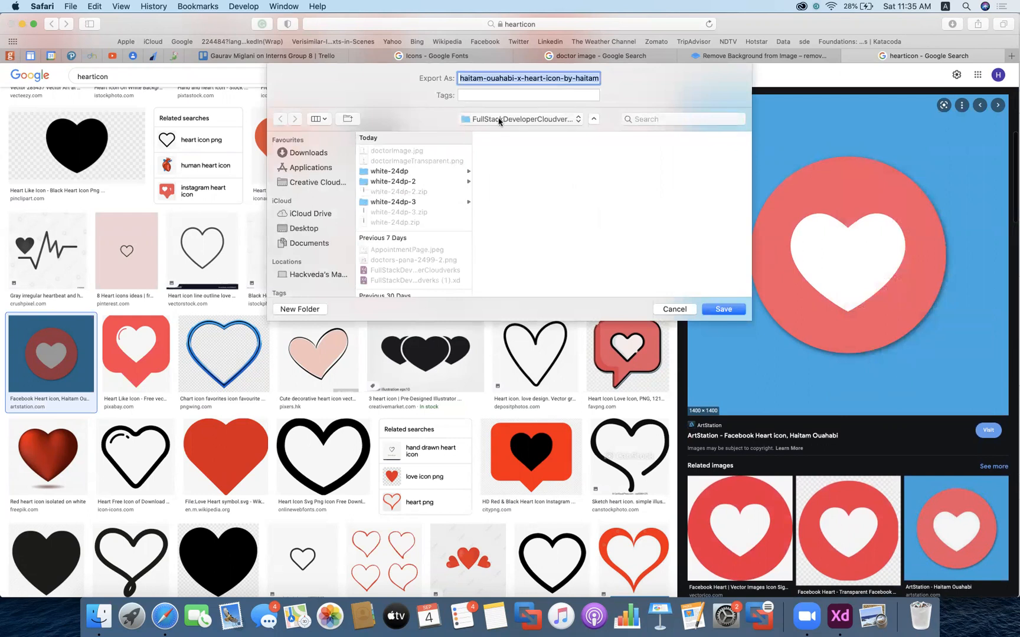
type("heartIcon")
key("Return")
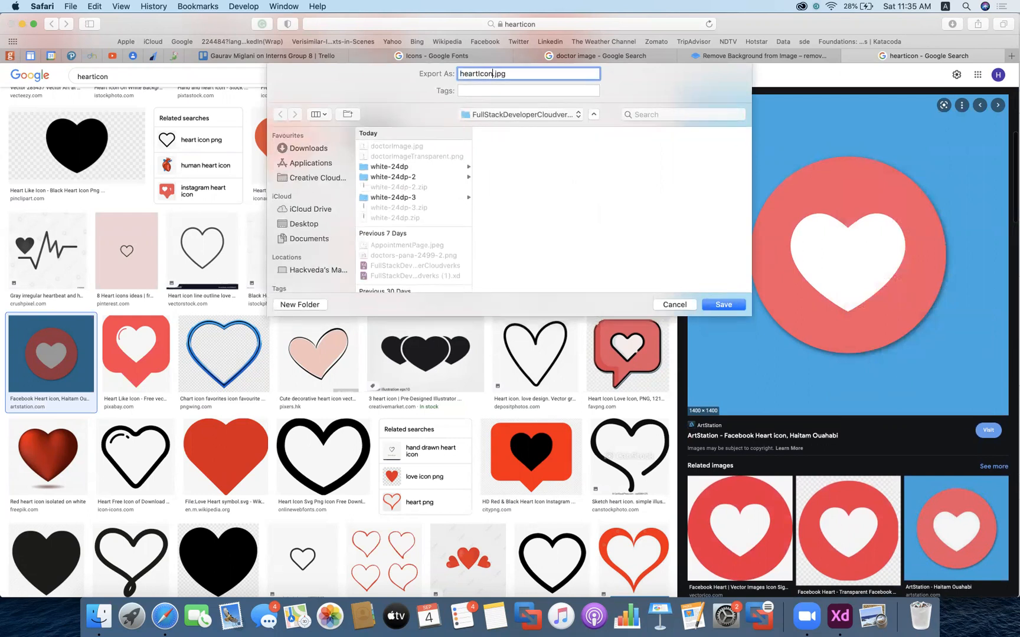
- Try removing the background of heartIcon.jpg on remove.bg, replacing the doctor image there, and discard the result
left_click(748, 55)
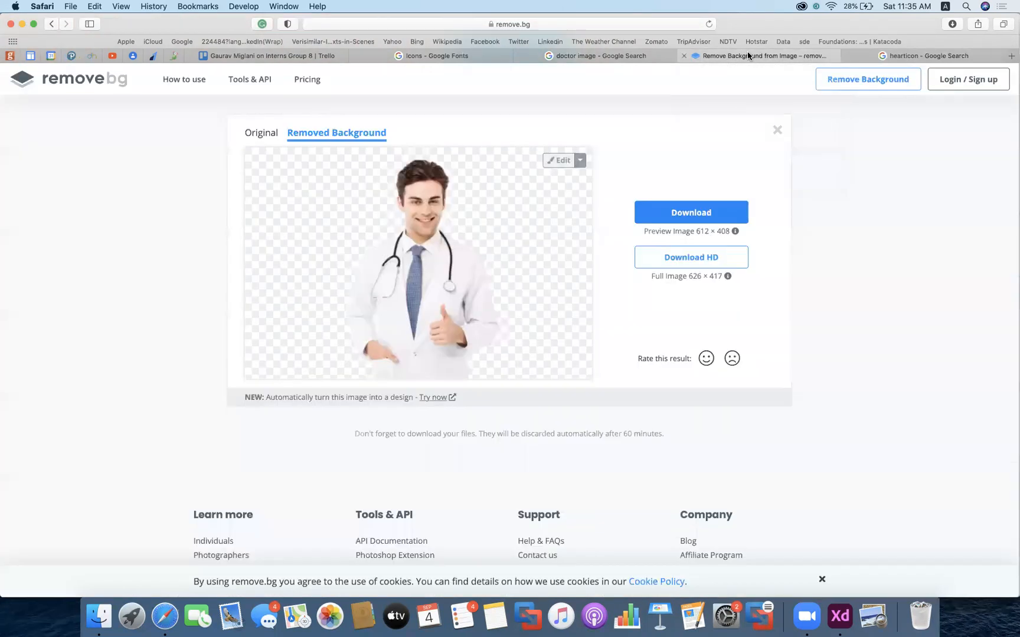
left_click(776, 129)
left_click(508, 293)
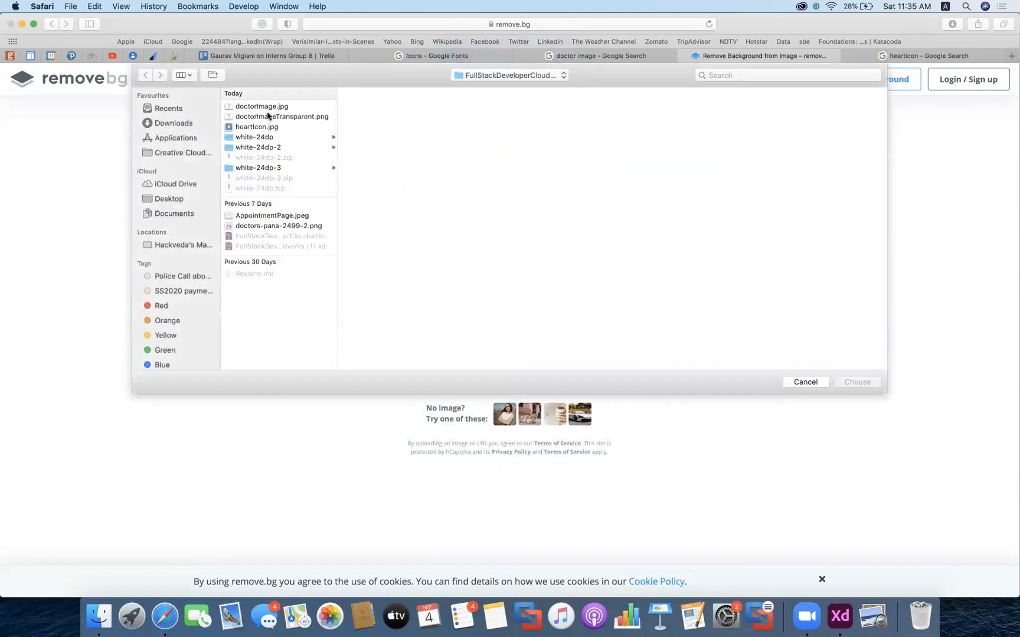
left_click(257, 127)
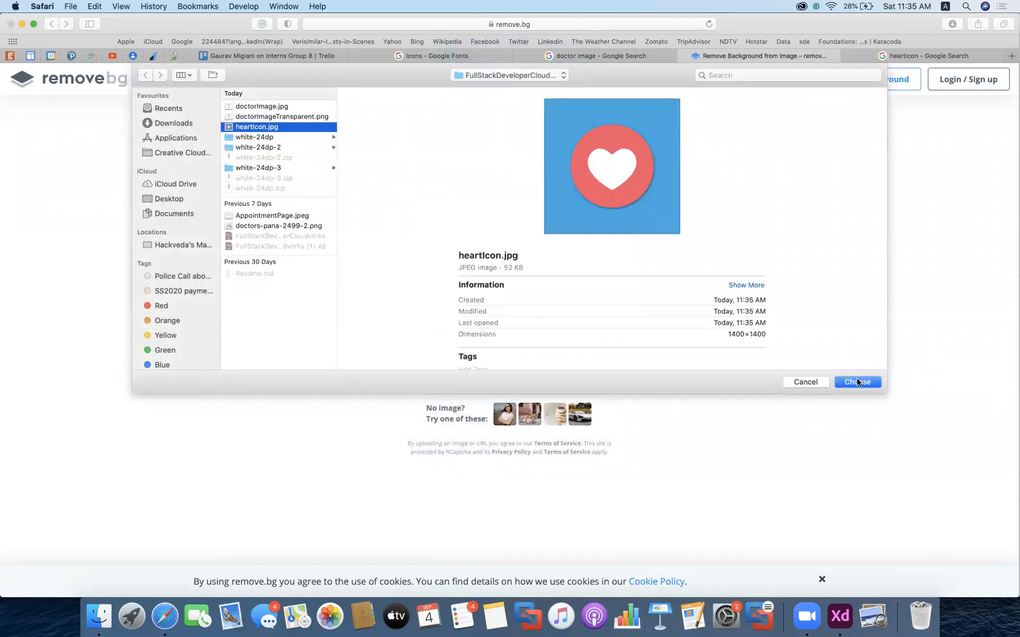
left_click(857, 383)
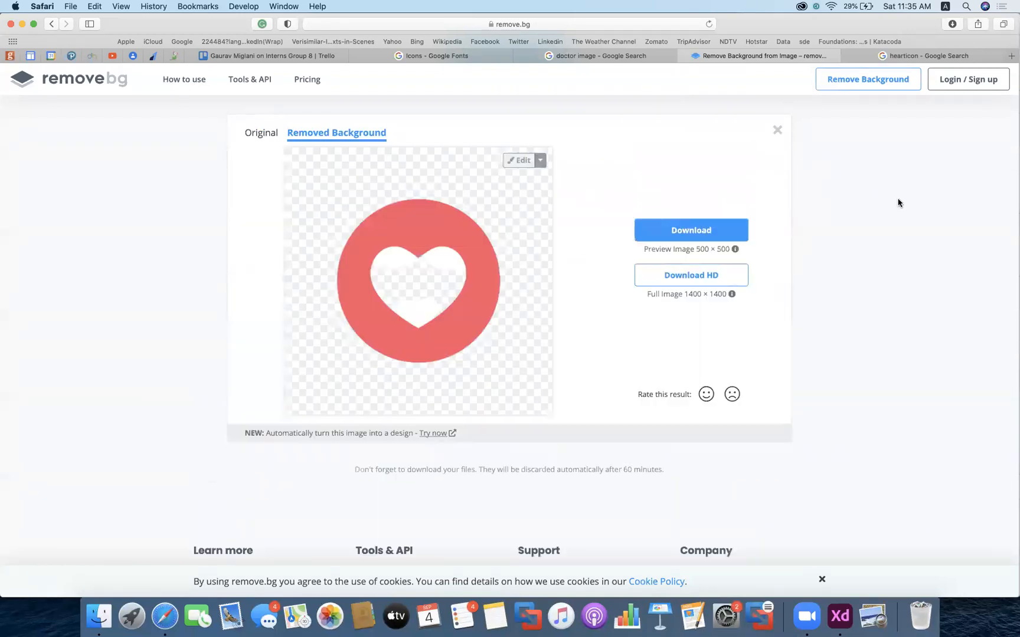
left_click(778, 129)
- Return to the hearticon image results and open the related DLPNG Facebook heart emoticon on a checkered background
left_click(869, 55)
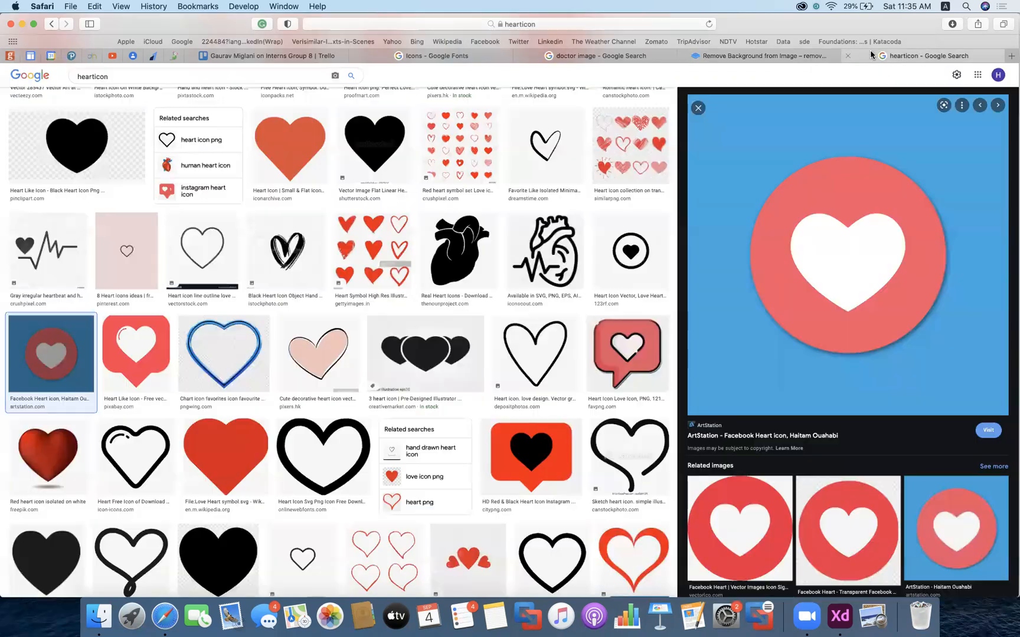
scroll(808, 337, "down", 5)
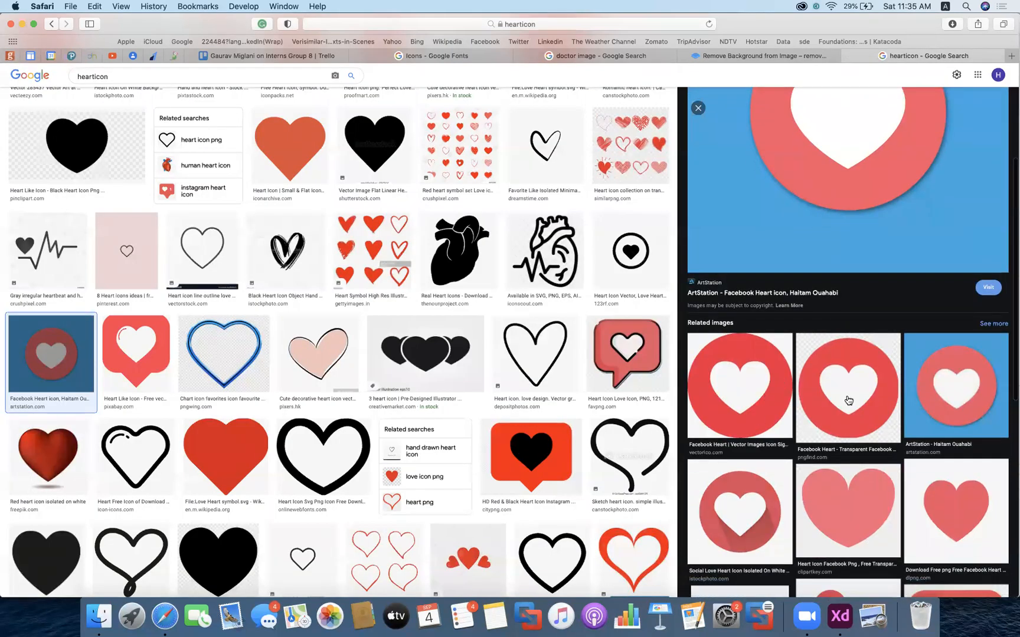
left_click(848, 401)
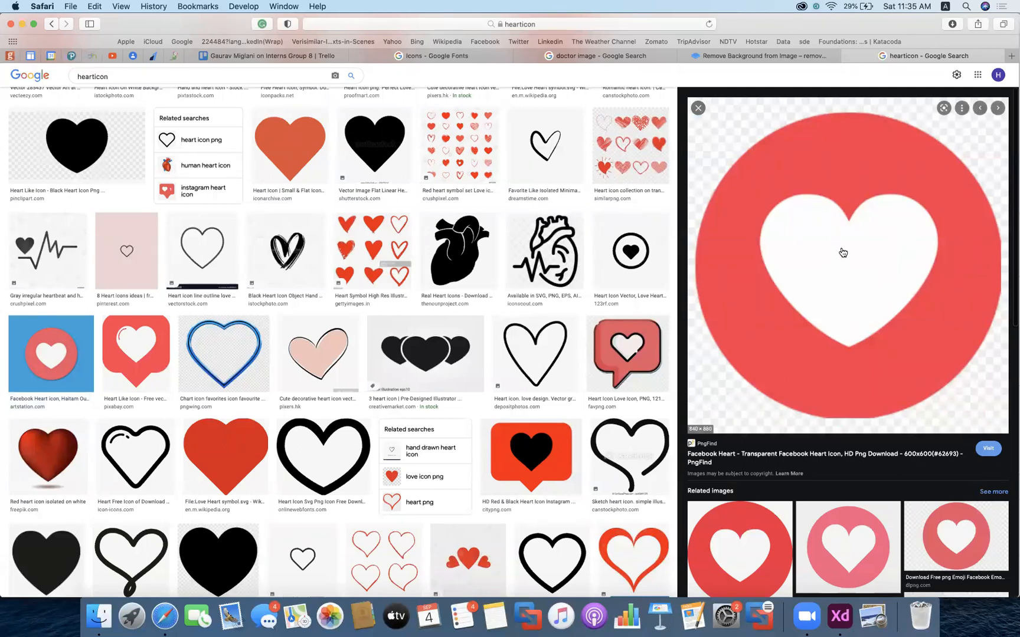
right_click(843, 252)
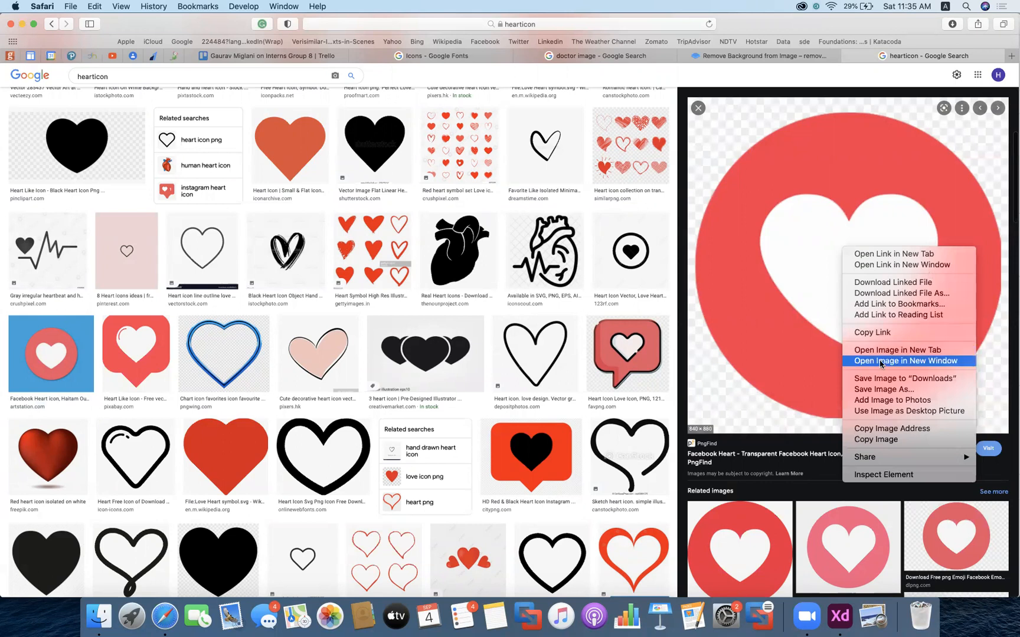
left_click(954, 536)
left_click(952, 545)
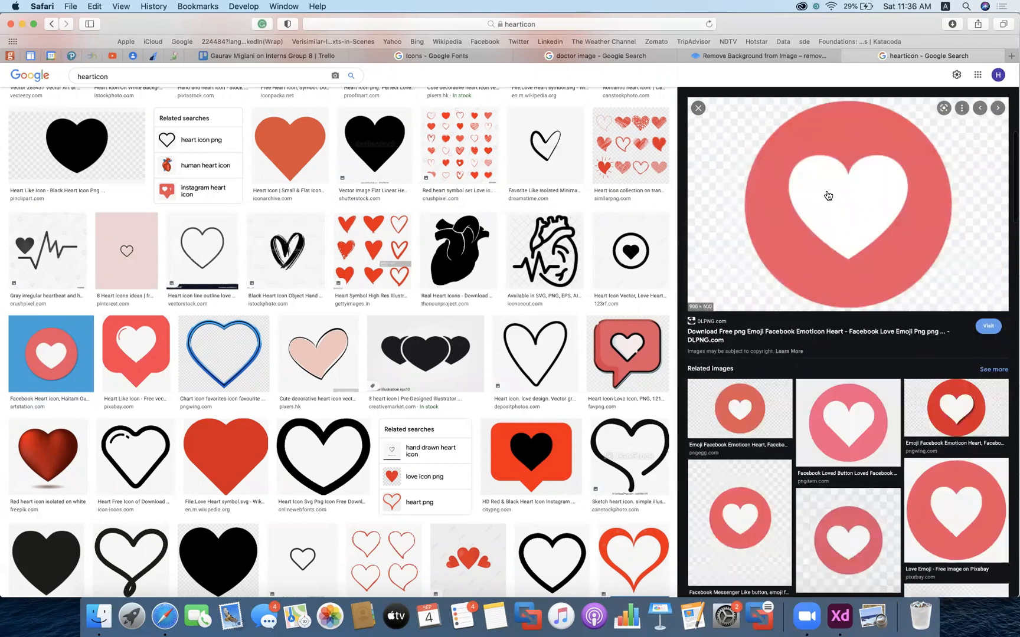
- Save the DLPNG heart image as heartIcon.jpg in the FullStackDeveloperCloudverks folder, replacing the existing file
right_click(828, 195)
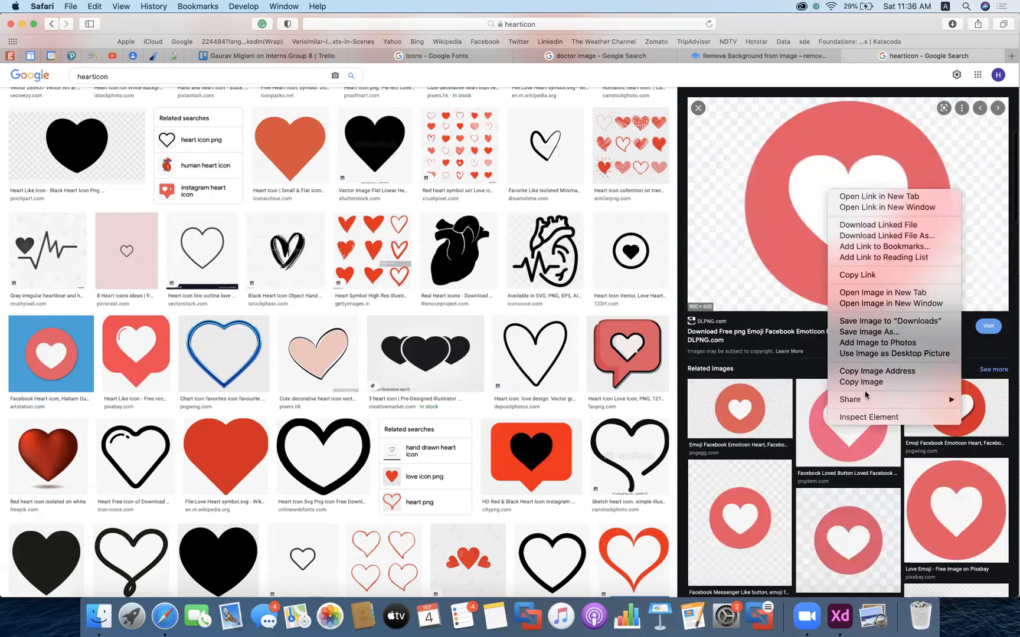
left_click(885, 331)
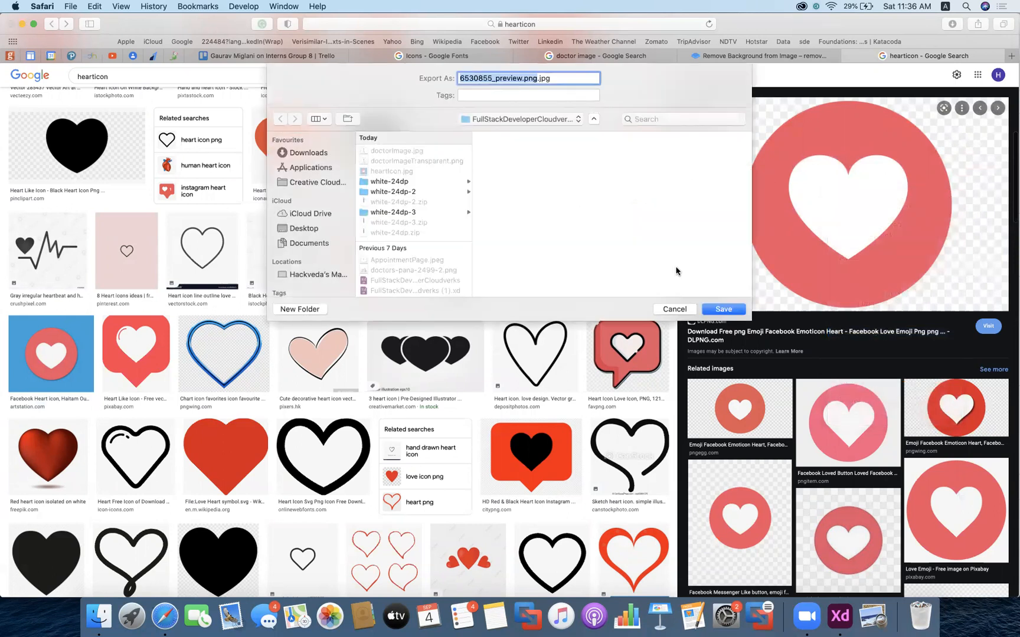
type("heart")
type("Icon")
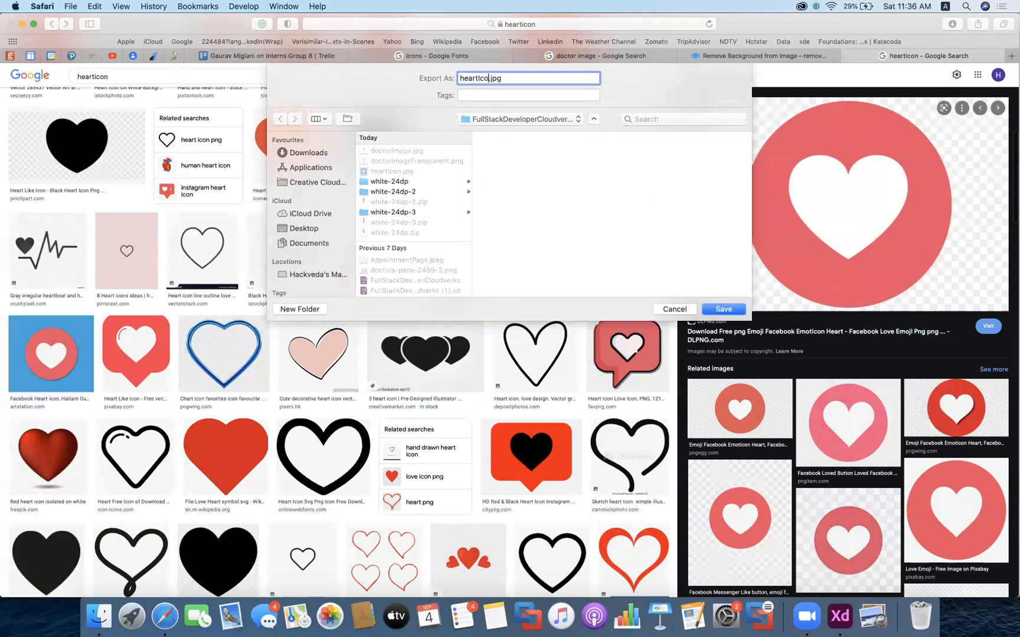
key("Return")
left_click(591, 130)
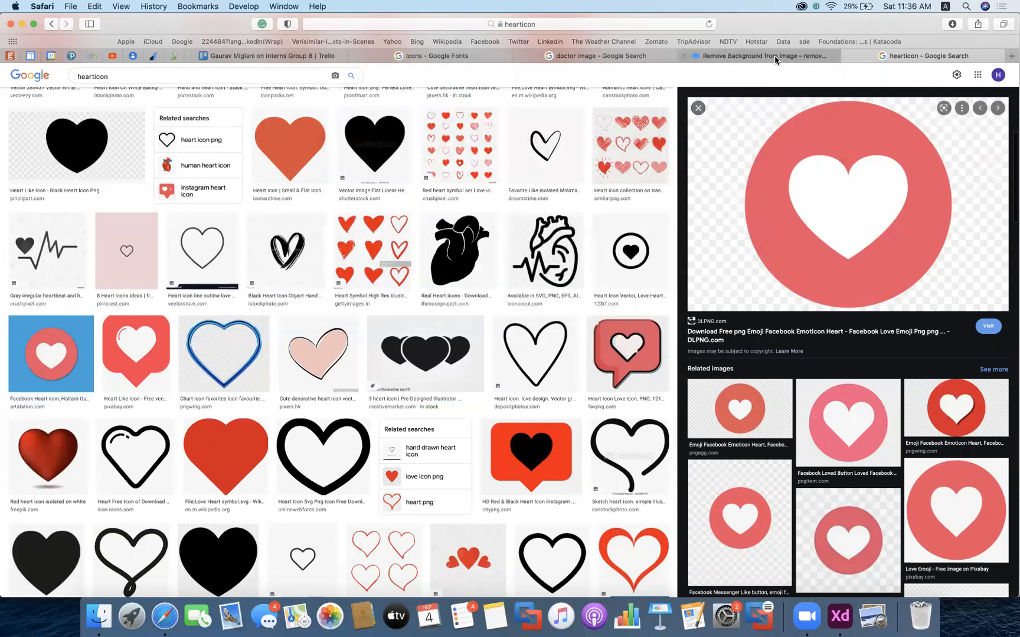
- Remove the background of the new heartIcon.jpg on remove.bg and download the preview-size result
left_click(768, 56)
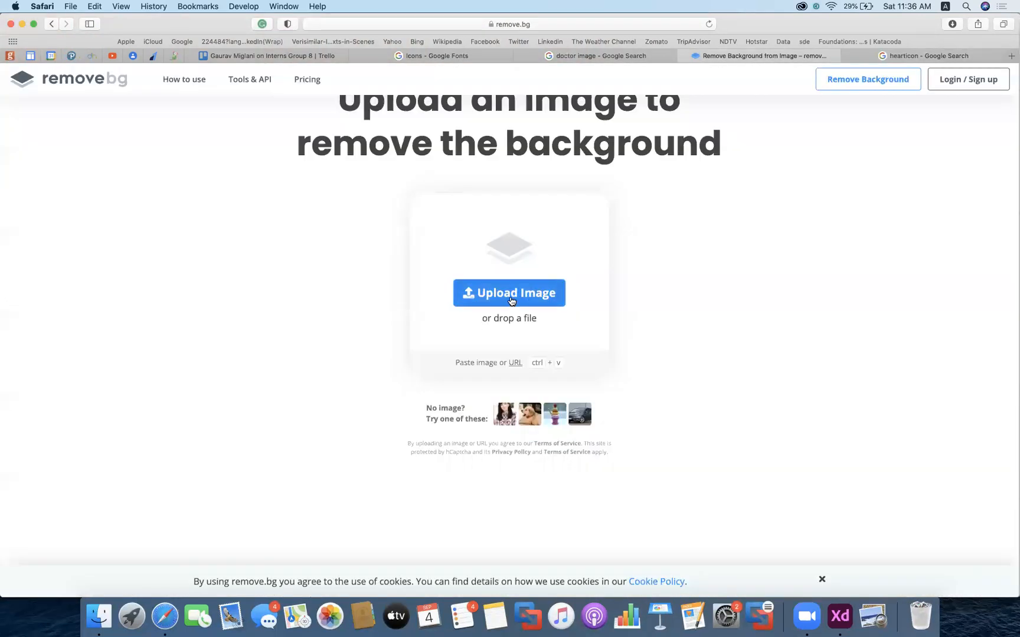
left_click(511, 301)
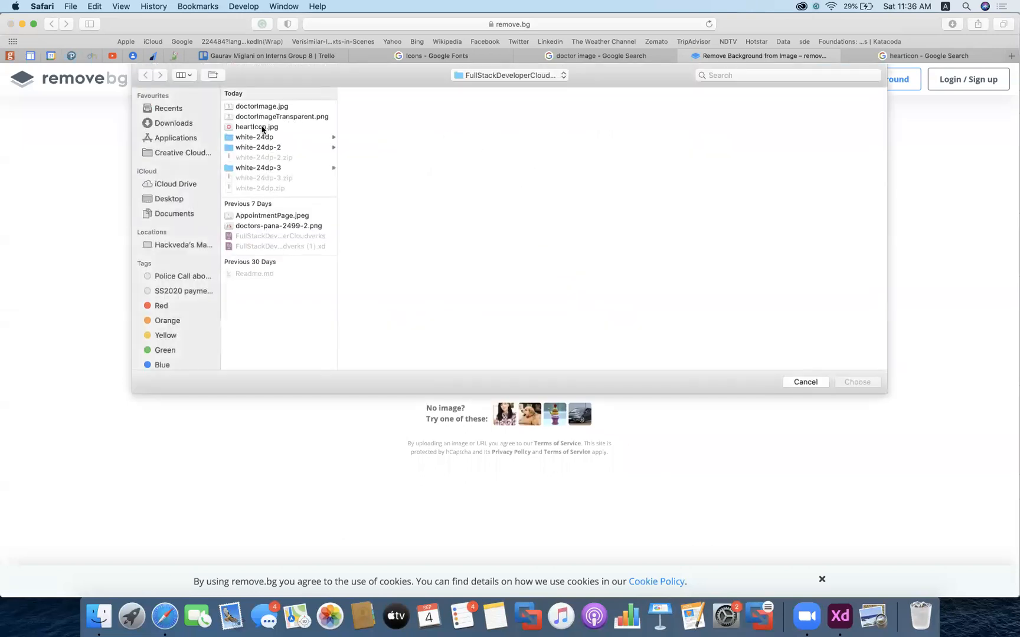
left_click(263, 127)
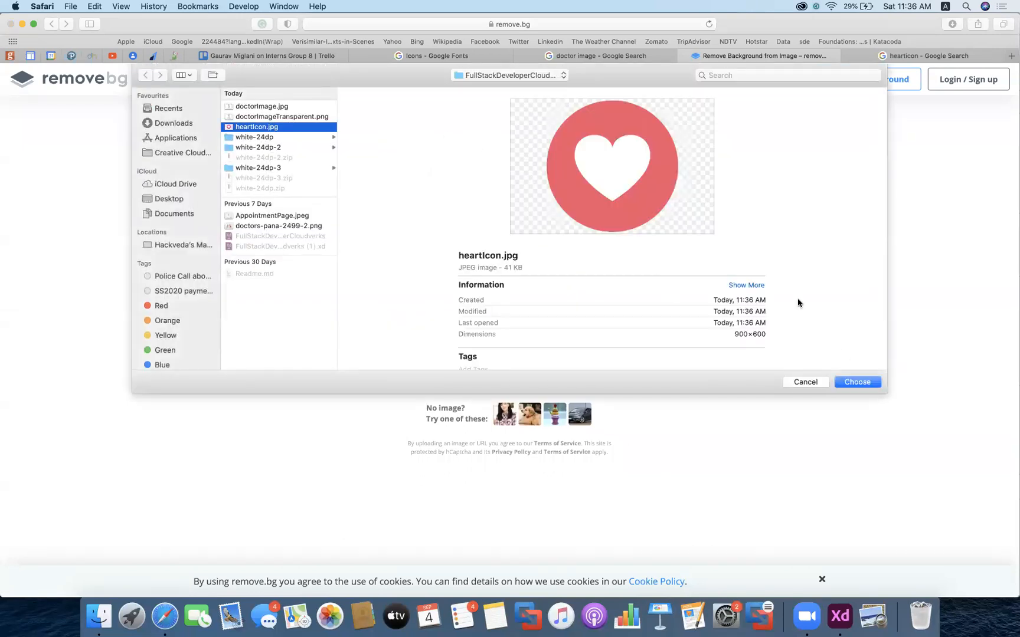
left_click(857, 383)
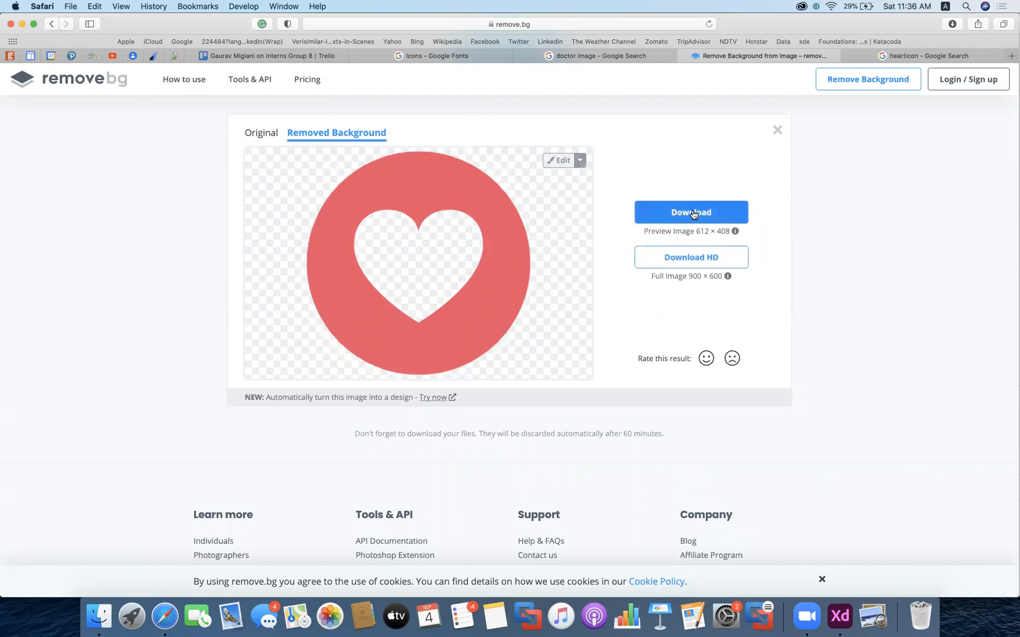
left_click(693, 213)
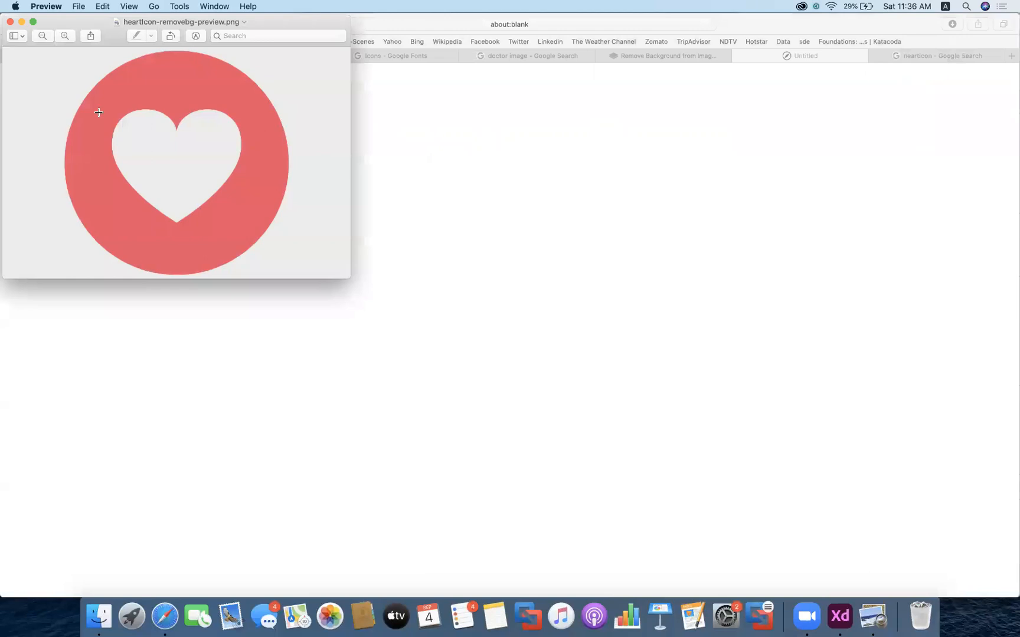
- Close the image preview, show the downloaded heart icon in Finder and rename it heartIconTransparent.png
left_click(9, 22)
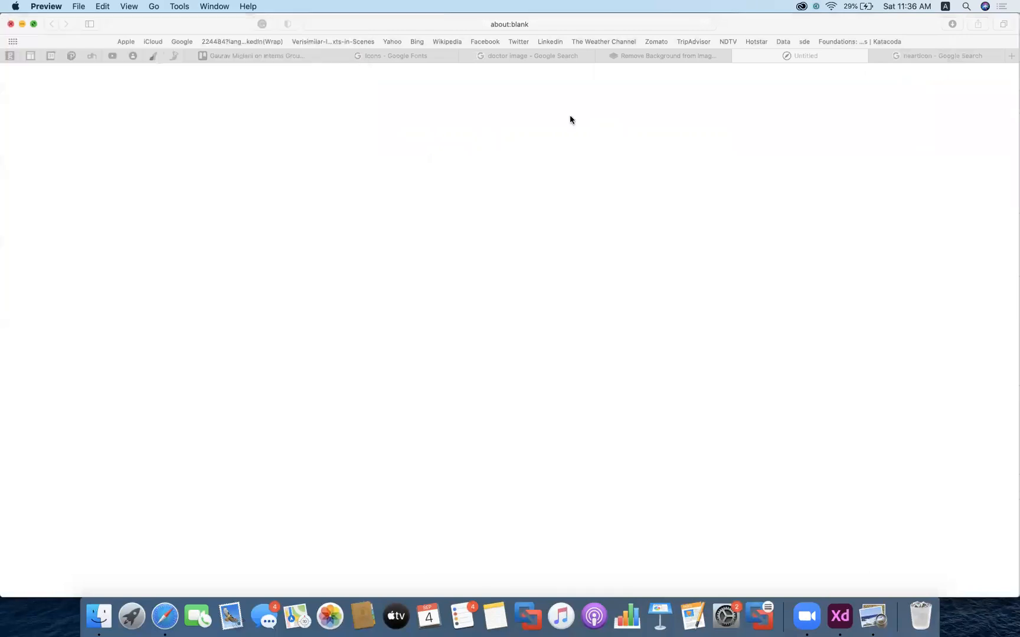
left_click(952, 24)
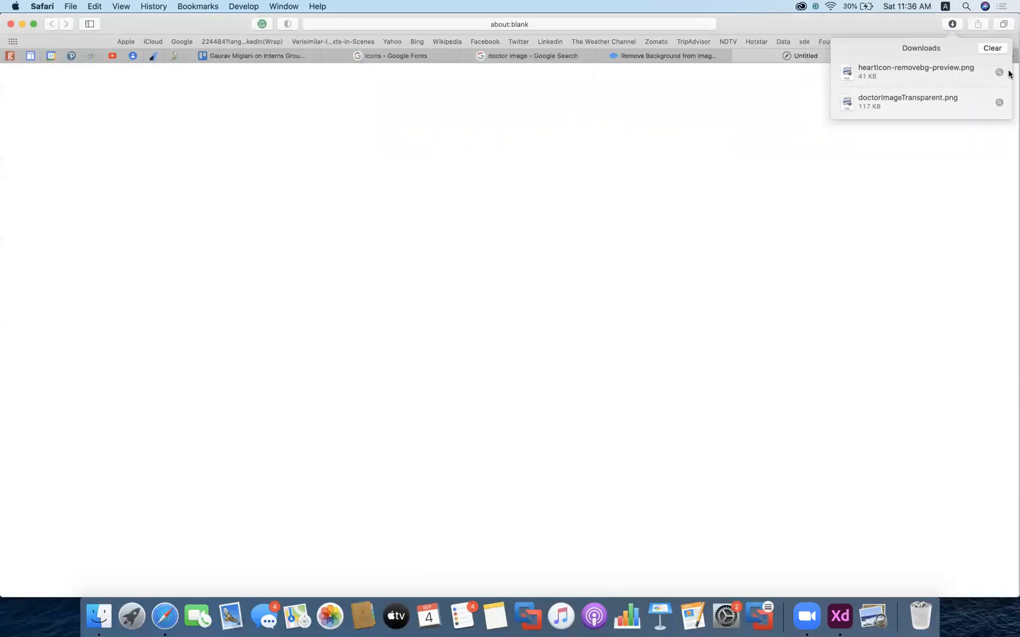
left_click(999, 72)
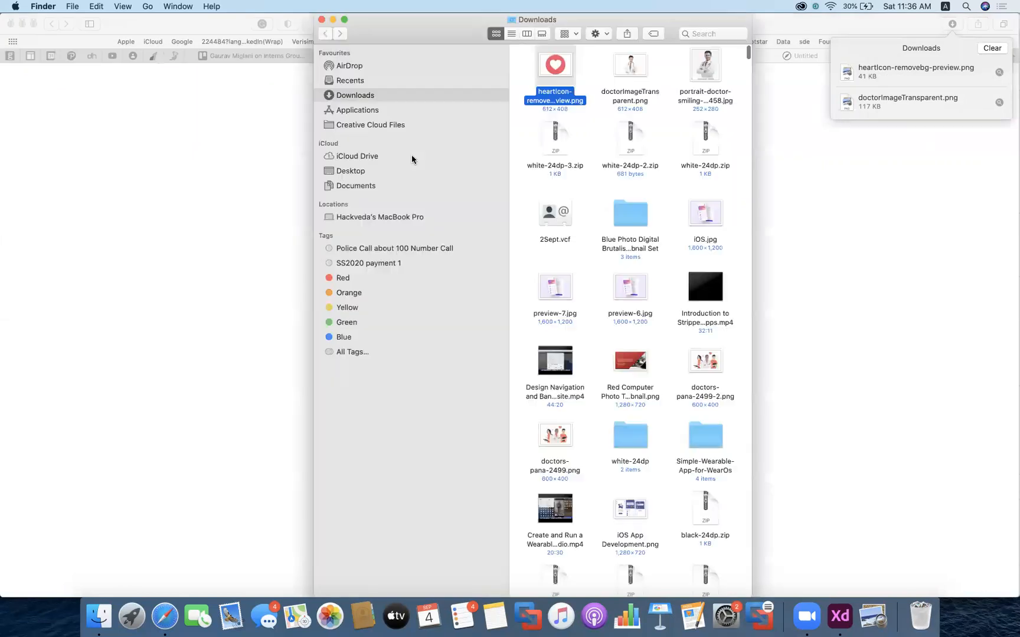
right_click(553, 96)
left_click(621, 158)
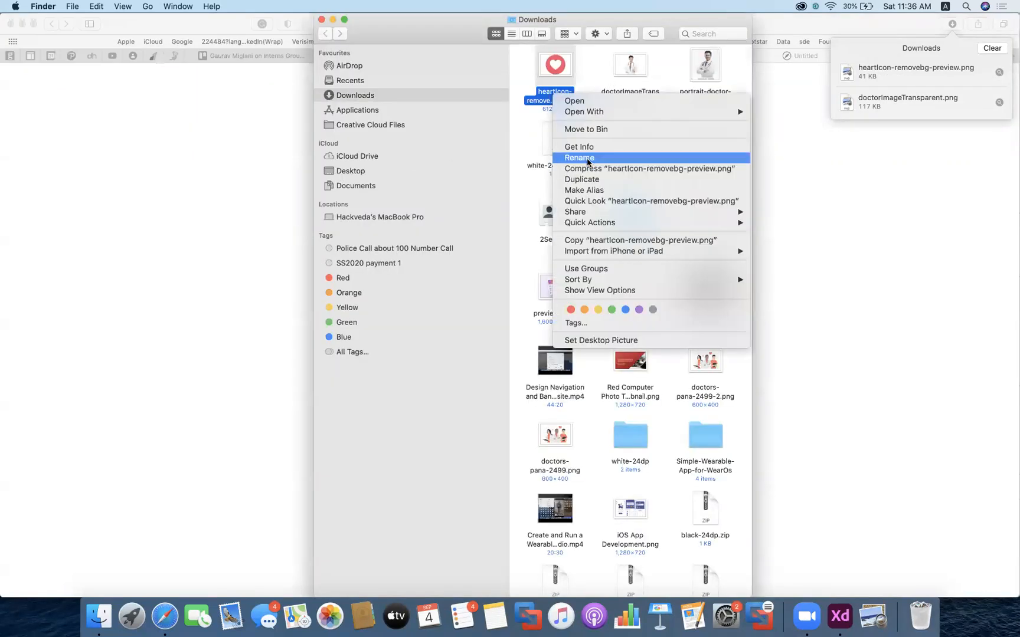
type("heartIconTra")
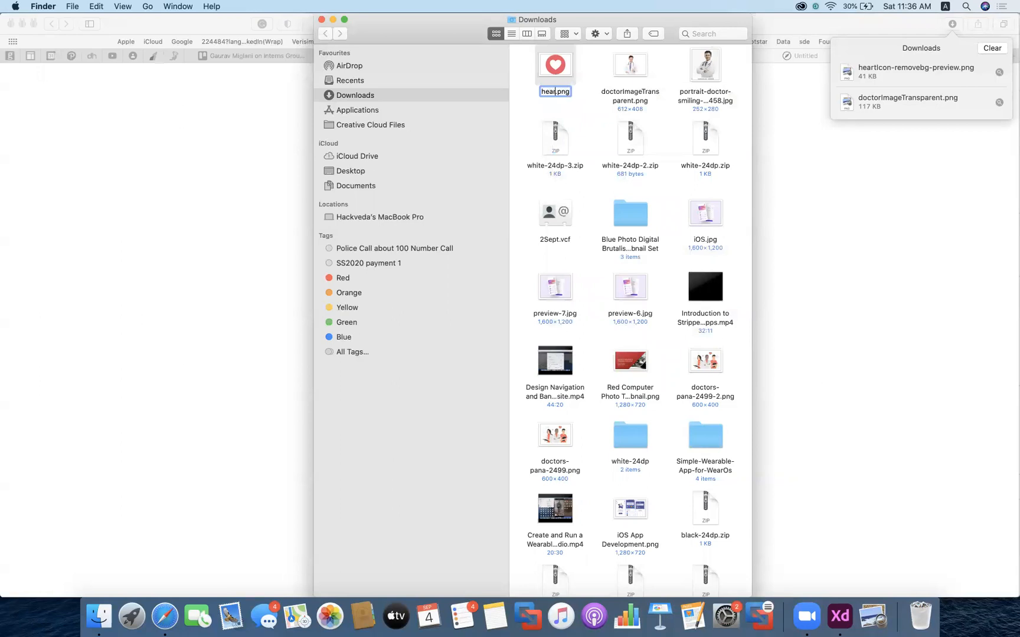
type("nsparent")
key("Return")
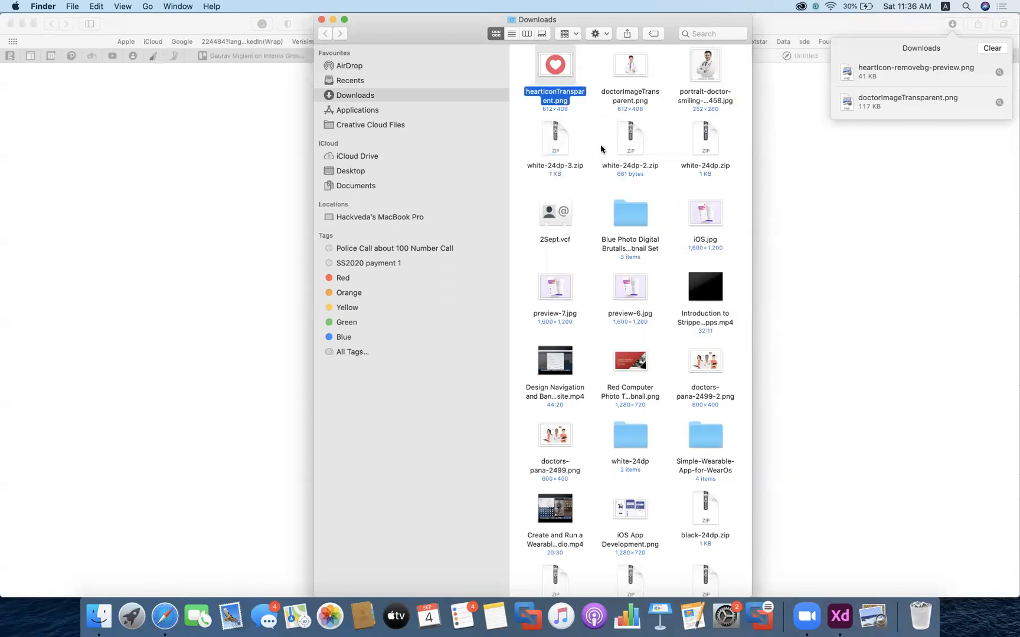
- Copy heartIconTransparent.png from Downloads into the FullStackDeveloperCloudverks folder
right_click(564, 91)
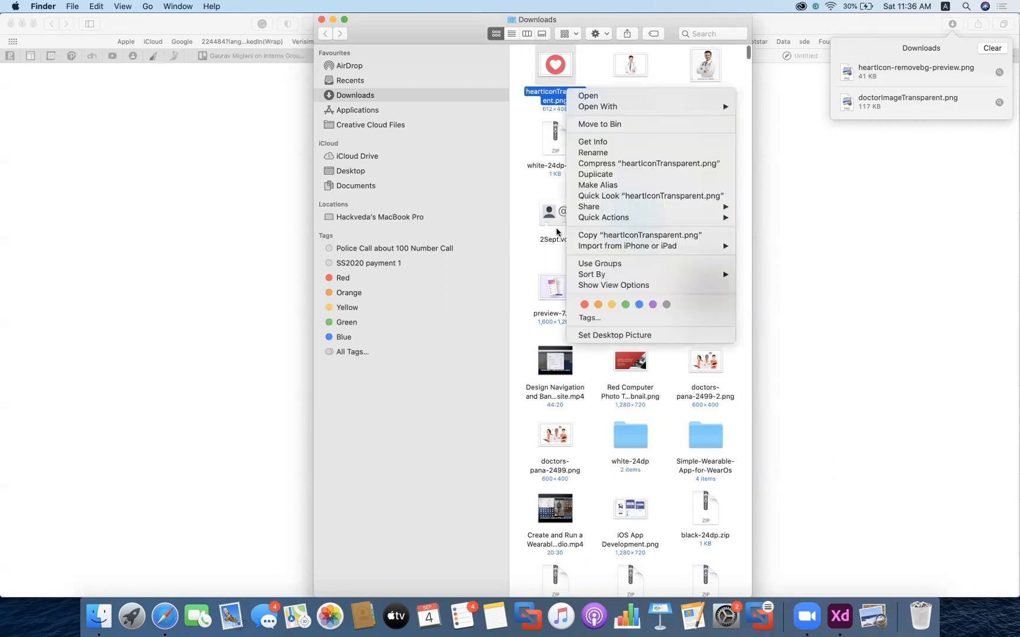
left_click(597, 237)
scroll(613, 329, "down", 15)
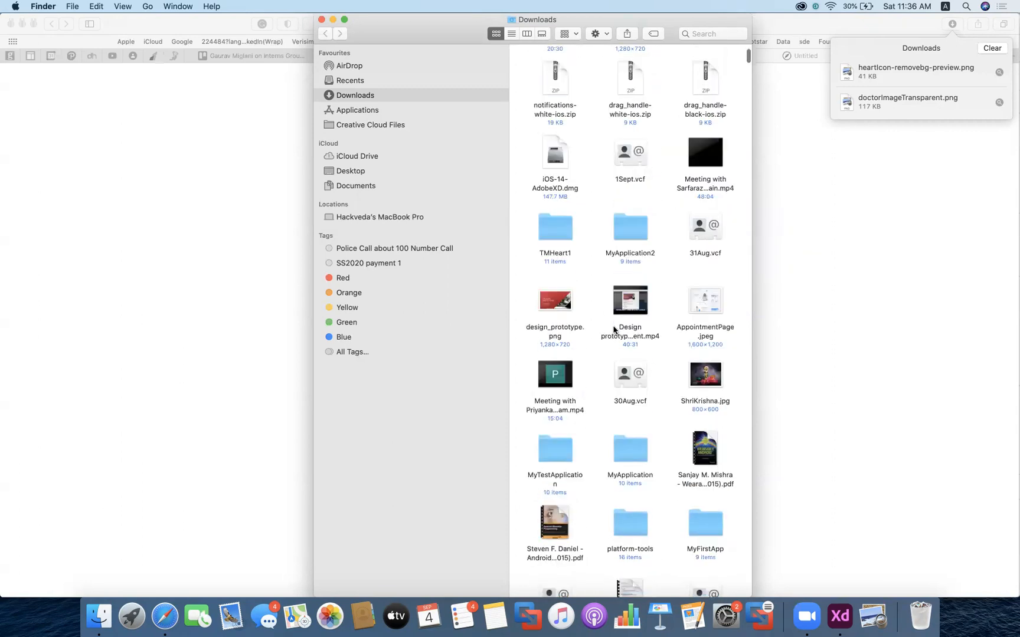
scroll(614, 330, "down", 15)
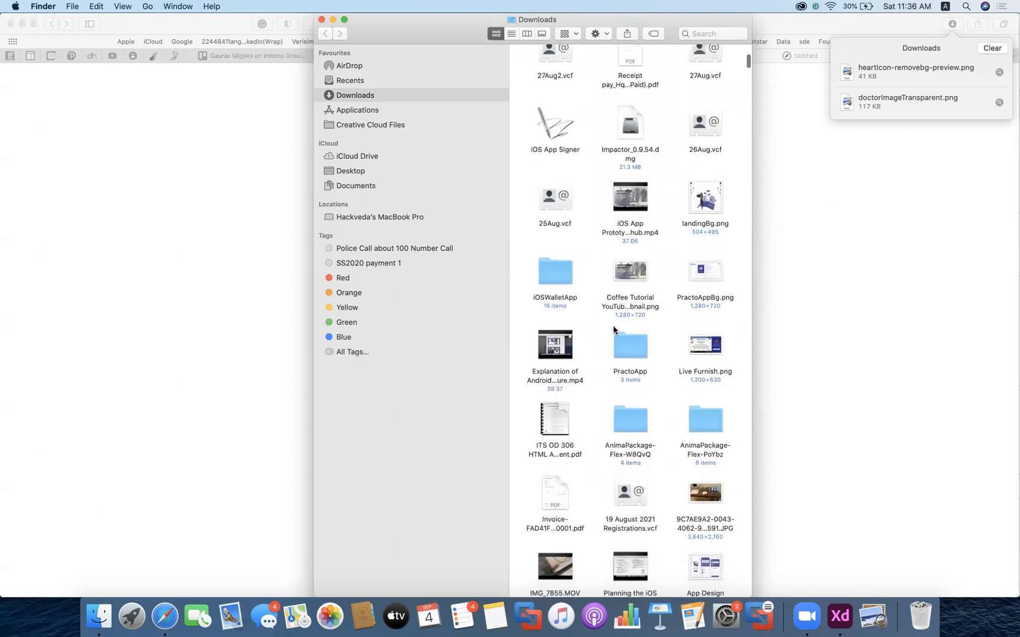
scroll(614, 265, "down", 5)
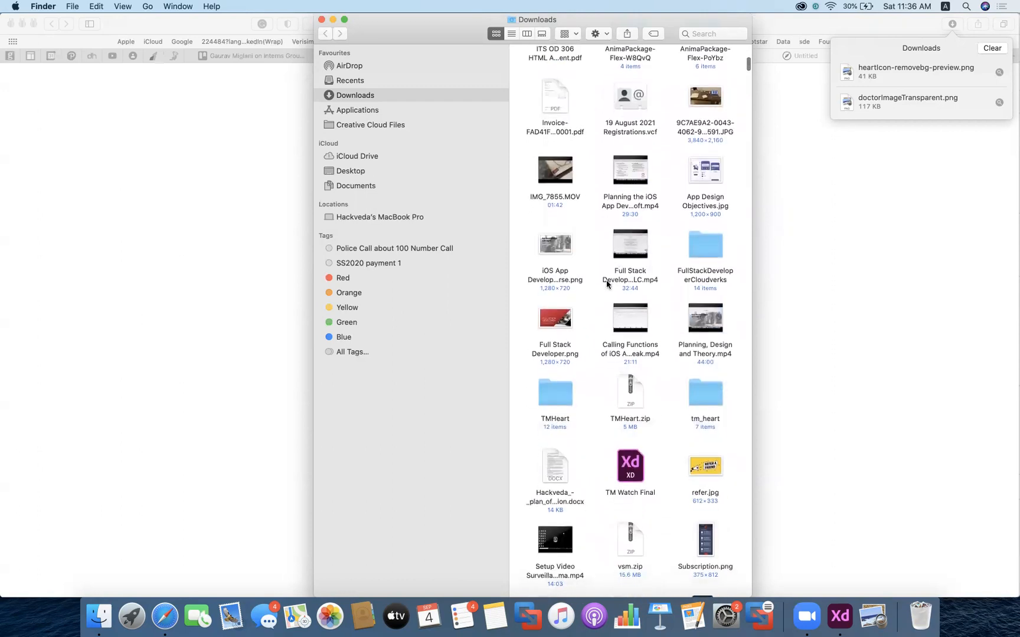
double_click(713, 269)
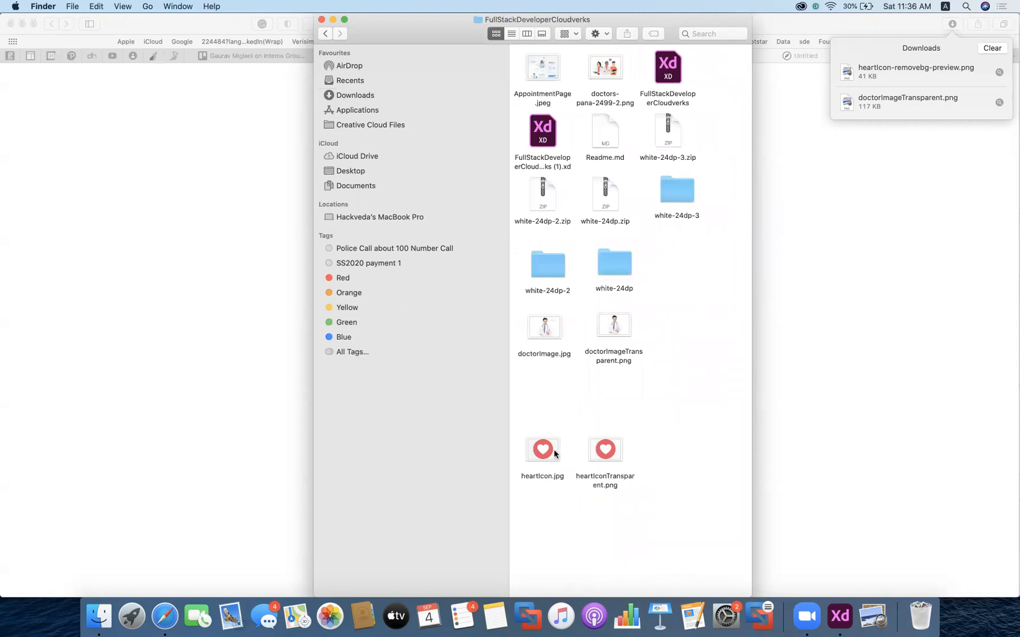
- Select heartIconTransparent.png in the project folder and switch to the FullStackDeveloperCloudverks document in Adobe XD
left_click(605, 452)
key("ctrl+Up")
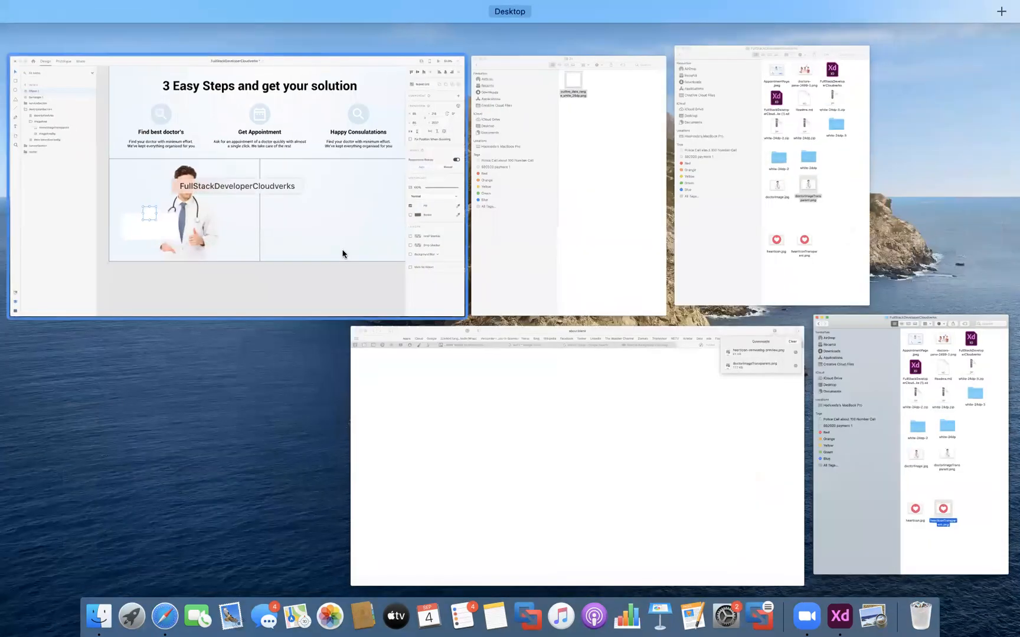
left_click(336, 254)
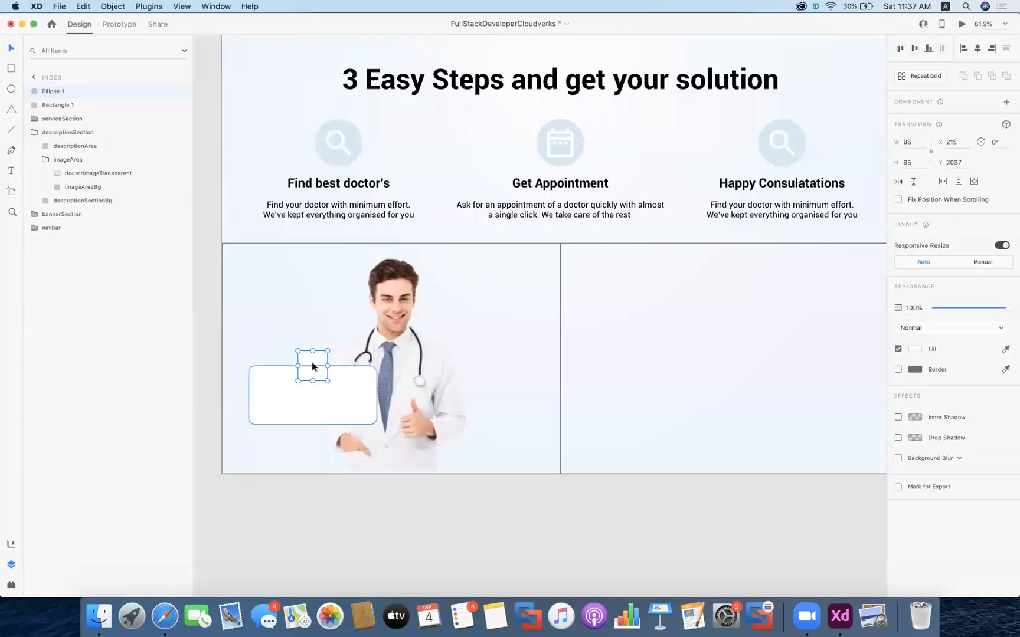
- Paste the transparent heart icon and scale it to about 102 × 68, centred on the white circle above the info card
key("super+v")
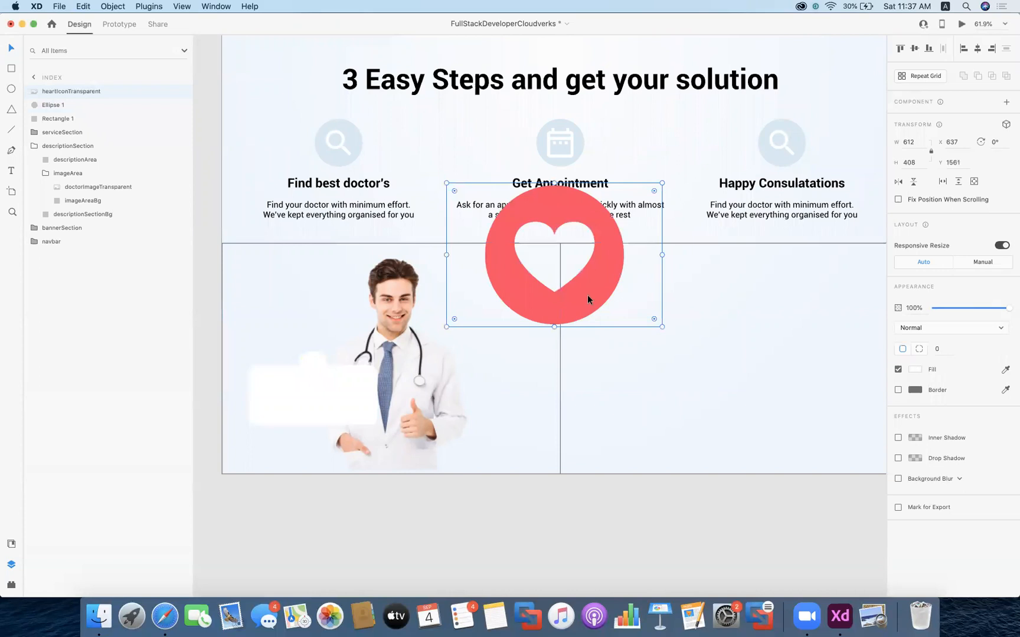
key("alt")
left_click_drag(661, 327, 307, 375)
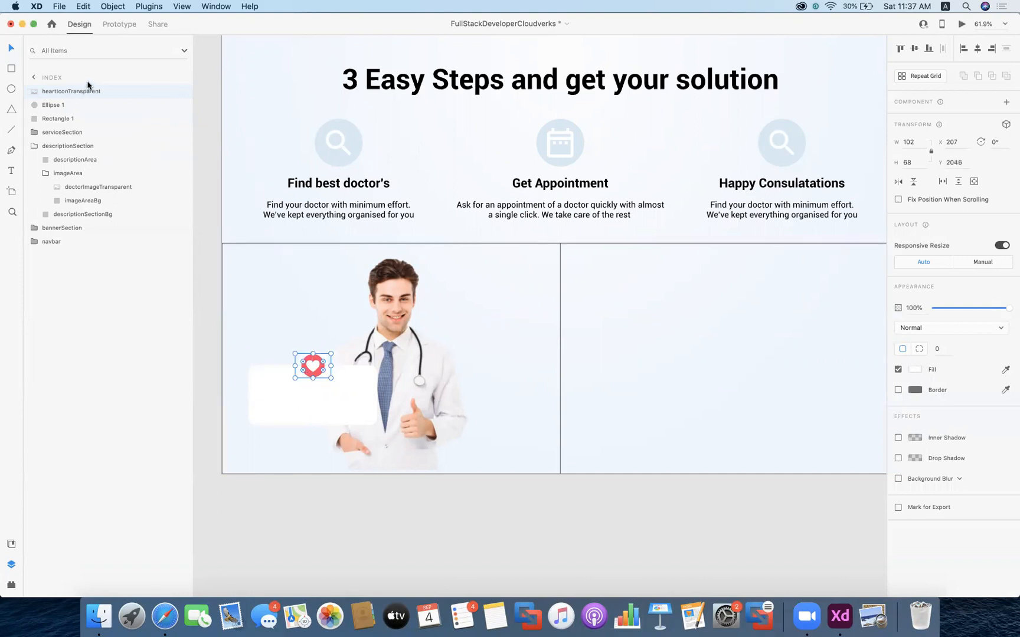
- Rename the white info card's Rectangle 1 layer as docIntroSectionBg
left_click(92, 190)
left_click(72, 172)
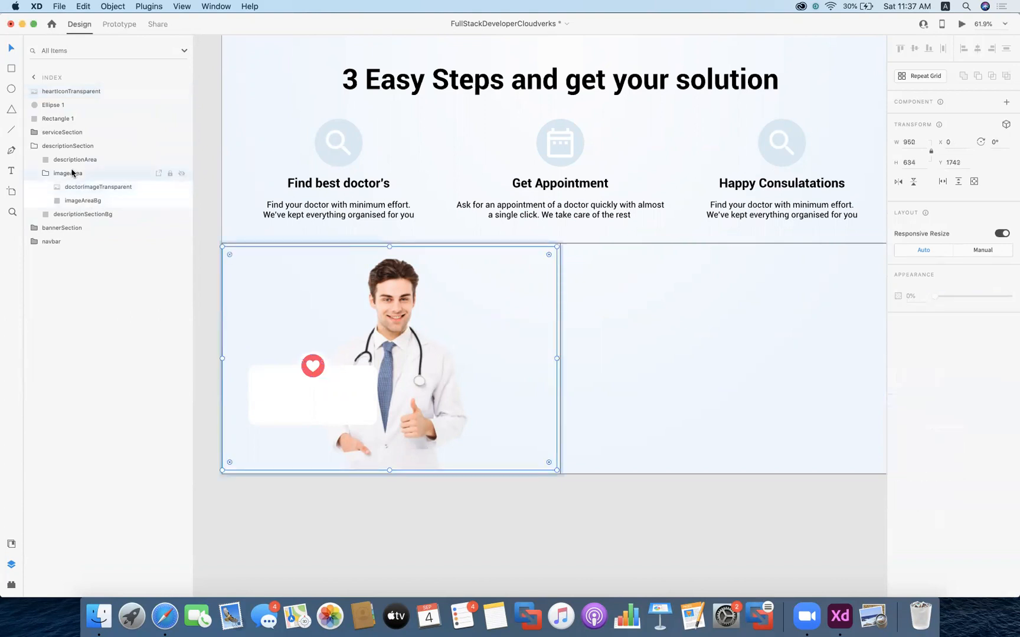
left_click(70, 160)
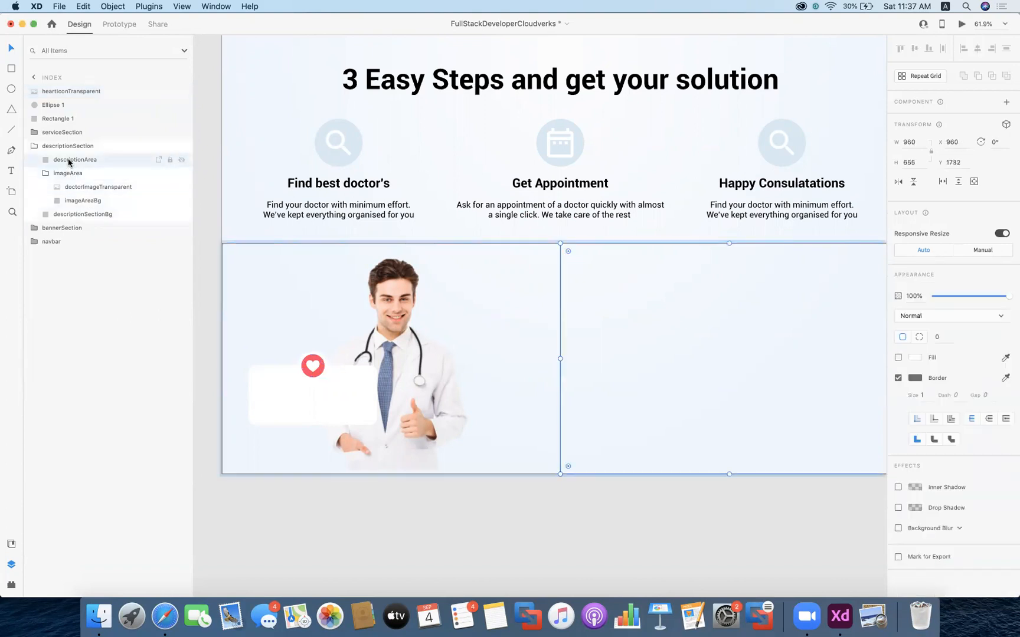
left_click(59, 119)
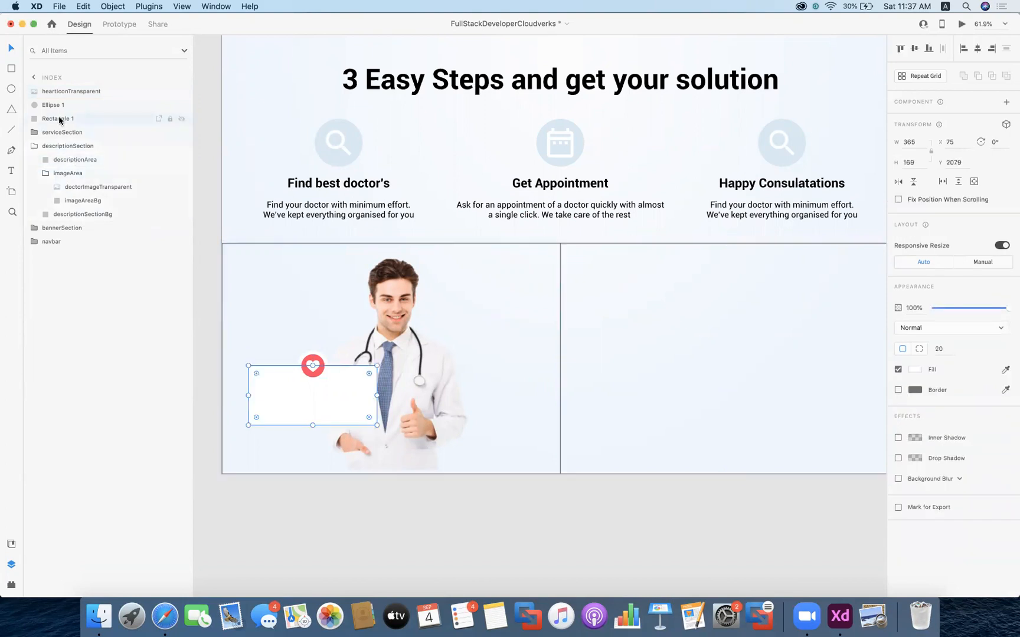
right_click(59, 119)
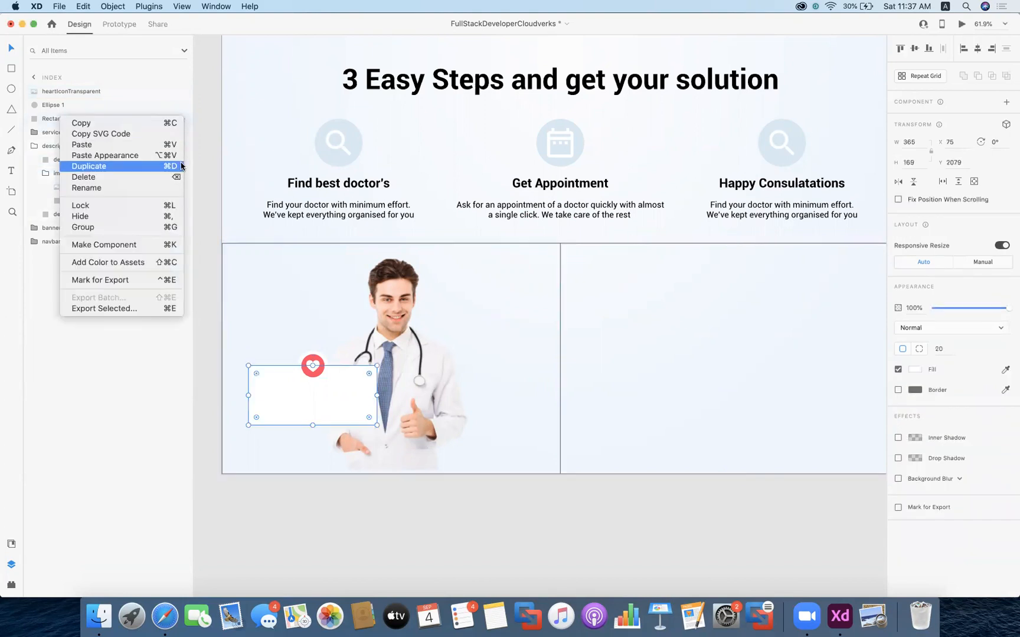
left_click(98, 188)
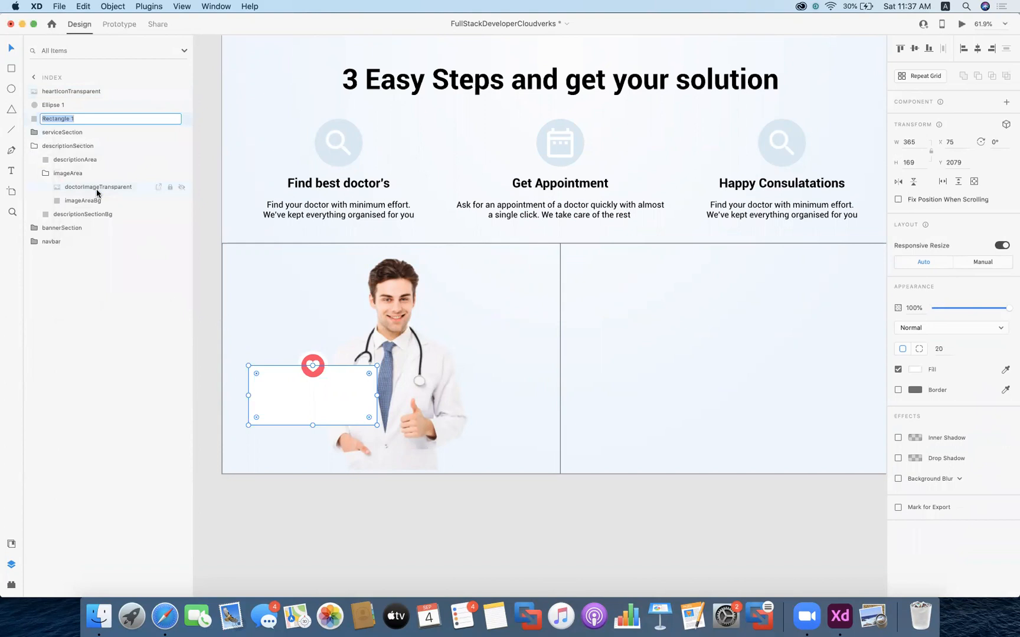
type("d")
key("Return")
- Rename the Ellipse 1 layer behind the heart icon as docHeartIconBg
left_click(56, 106)
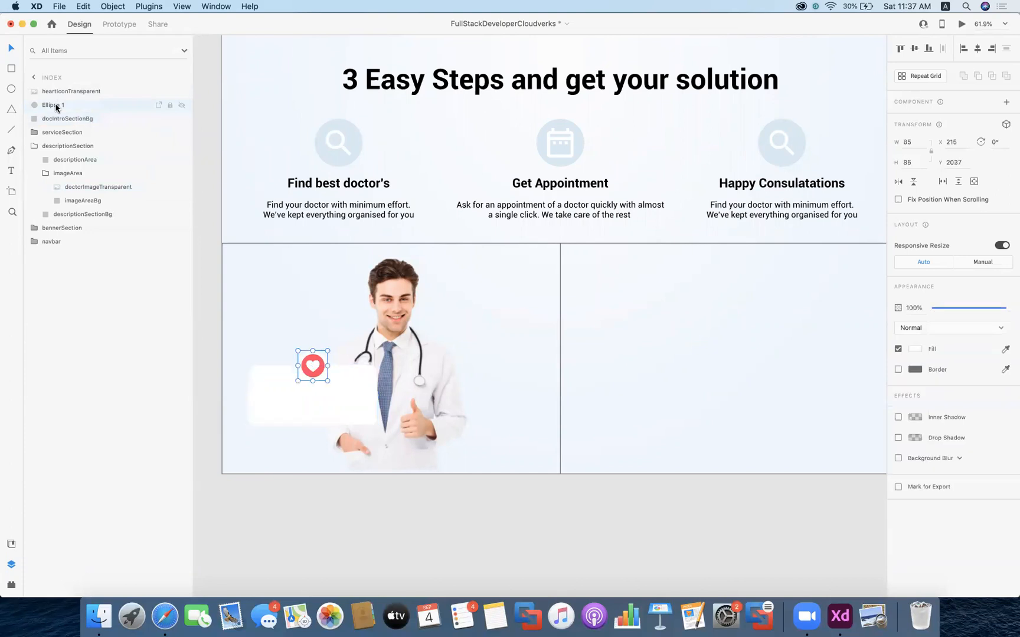
right_click(57, 107)
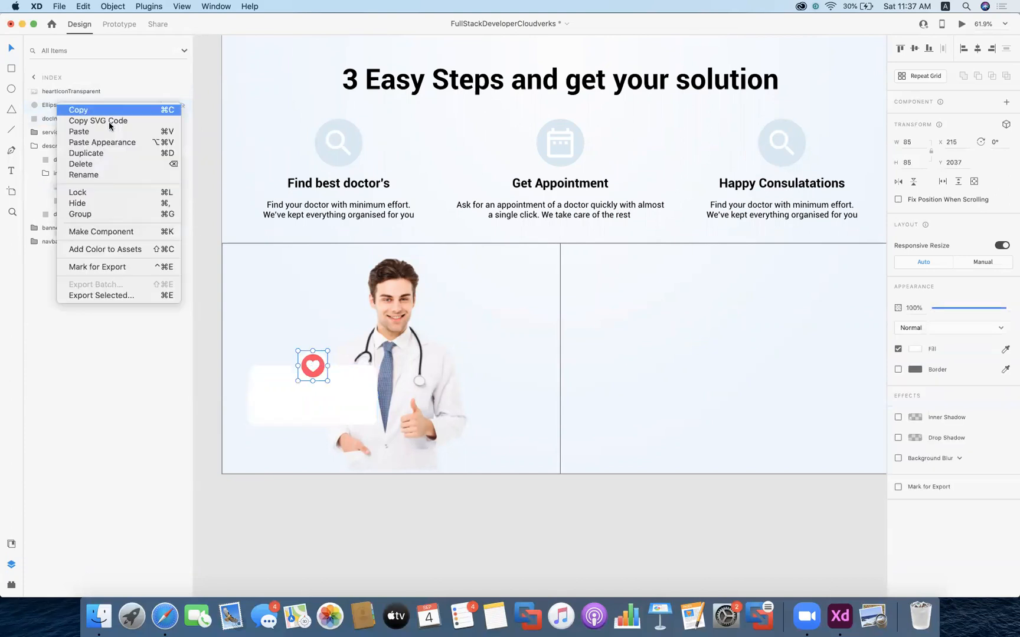
left_click(86, 175)
type("docHeartIconBg")
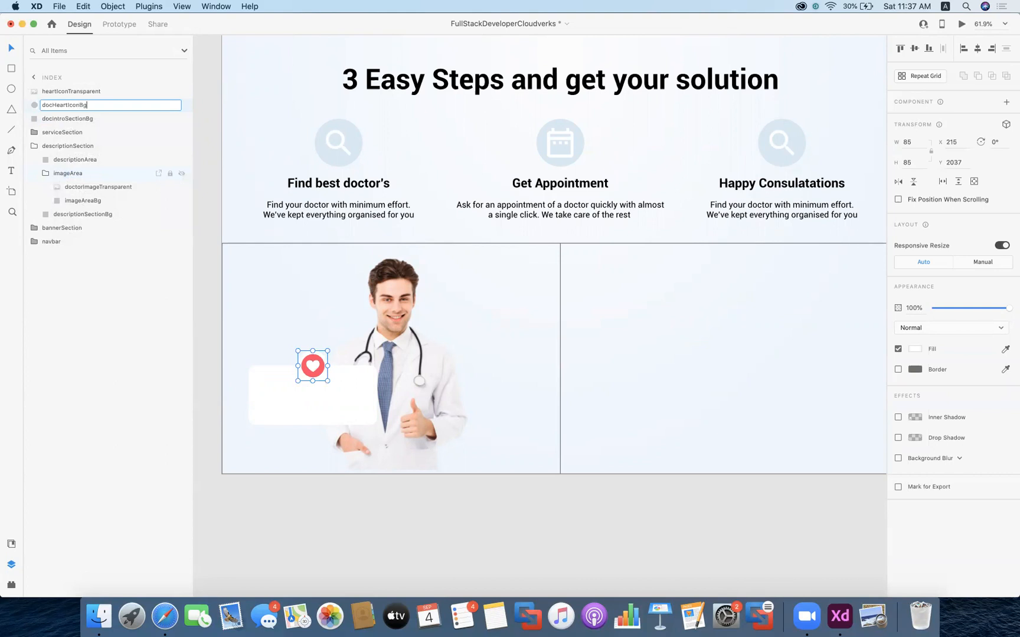
key("Return")
- Group heartIconTransparent with docHeartIconBg and name the group docHeartIcon
left_click(61, 91)
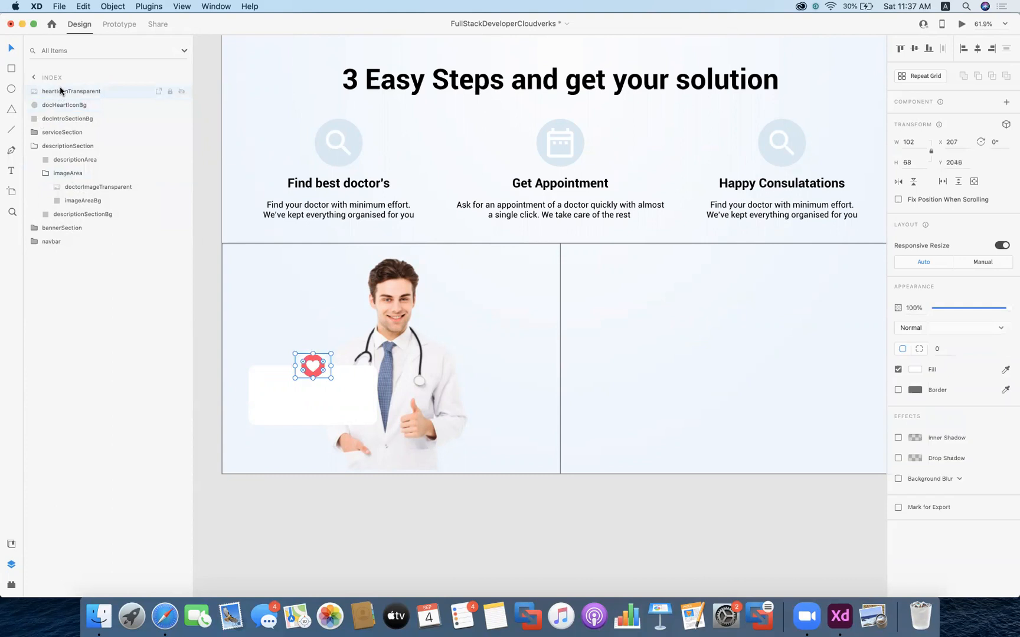
left_click(64, 105)
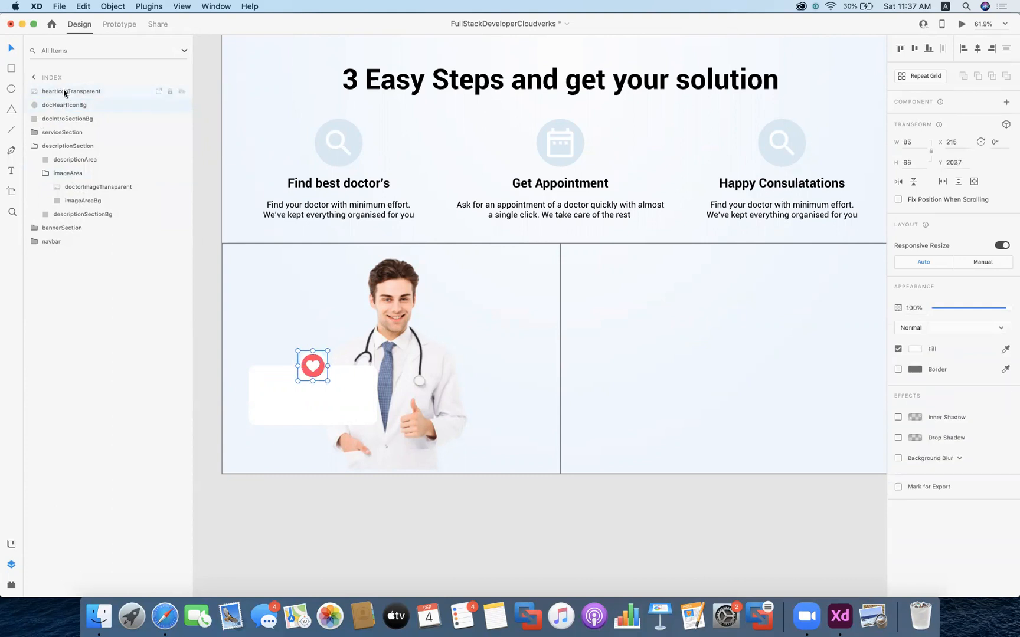
left_click(64, 91, "shift")
right_click(63, 91)
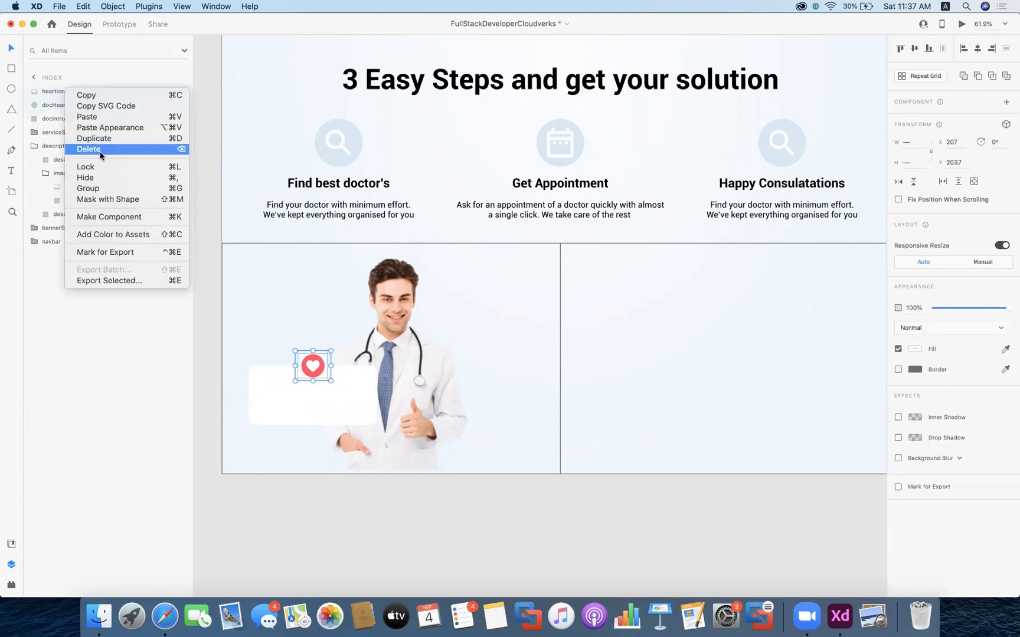
left_click(99, 189)
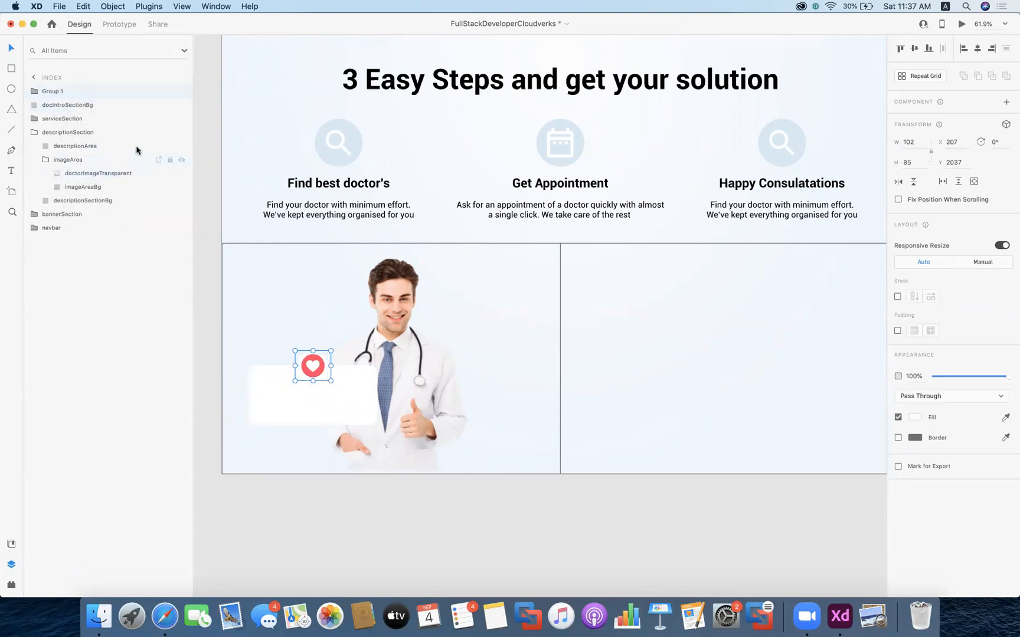
right_click(78, 88)
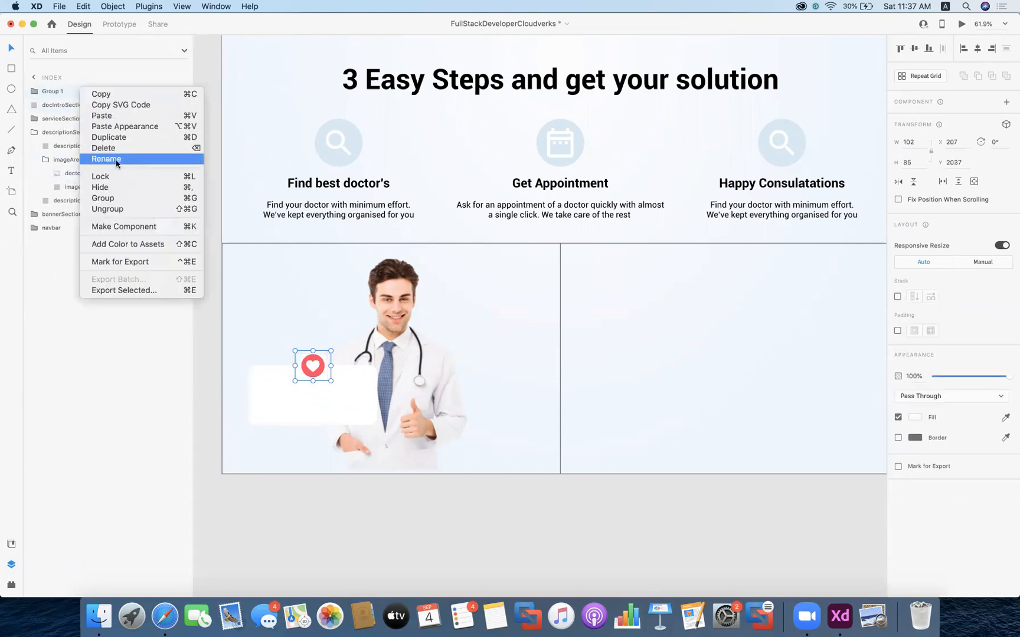
left_click(117, 161)
type("docHeartIc")
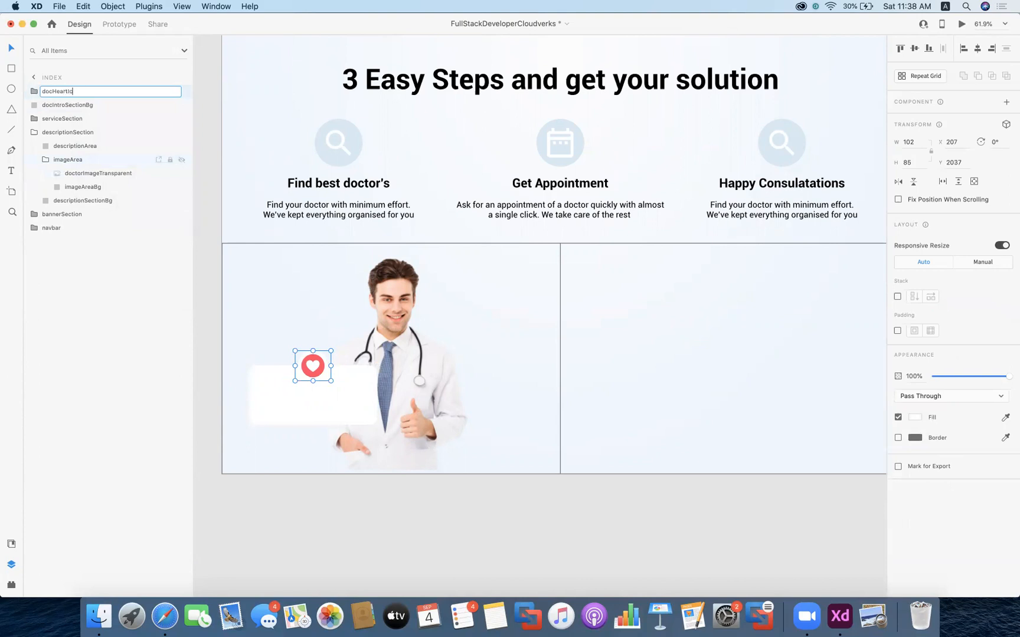
type("on")
key("Return")
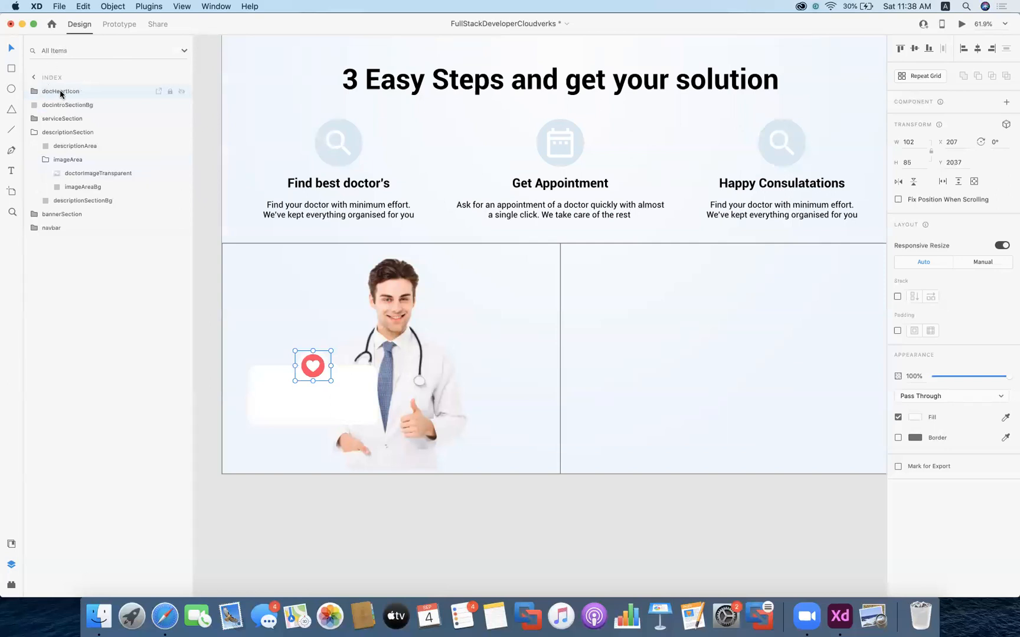
- Group docHeartIcon with docIntroSectionBg and name the group docIntroSection
left_click(62, 109)
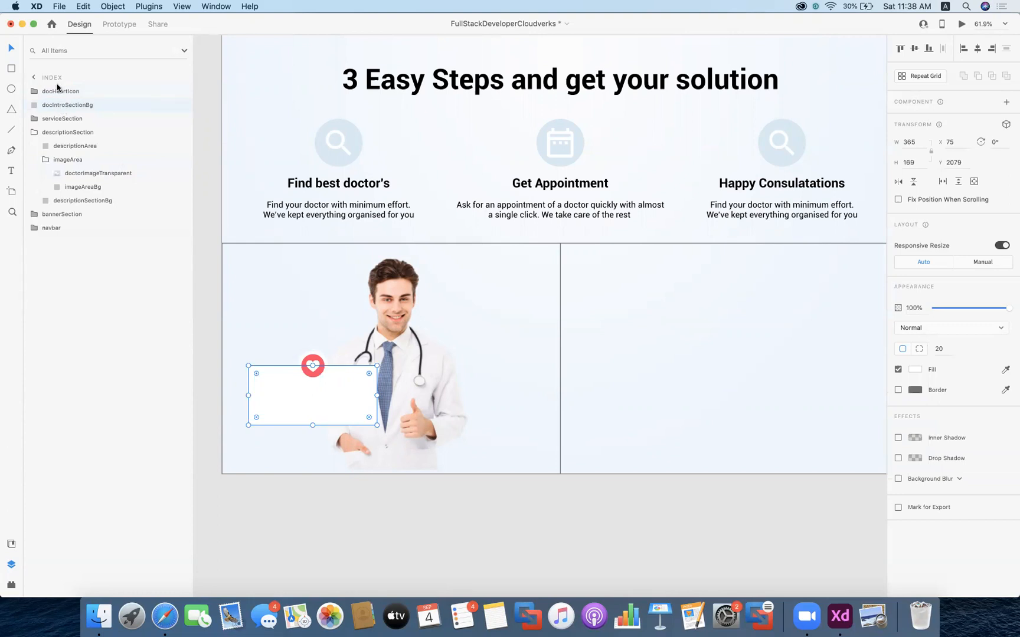
left_click(59, 91, "shift")
right_click(58, 89)
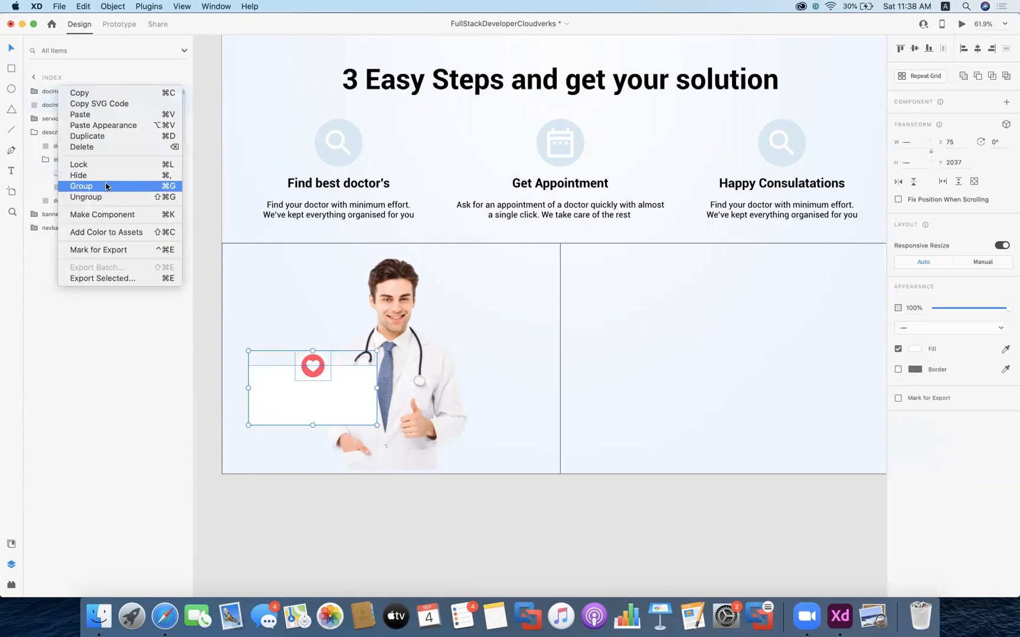
left_click(81, 186)
right_click(63, 92)
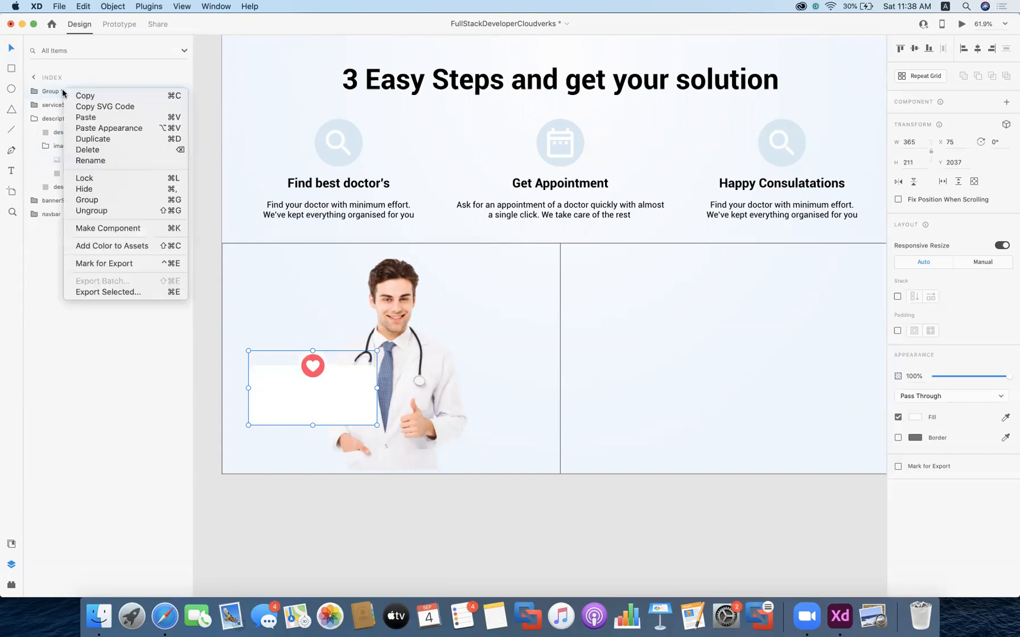
left_click(90, 160)
type("docIntroSection")
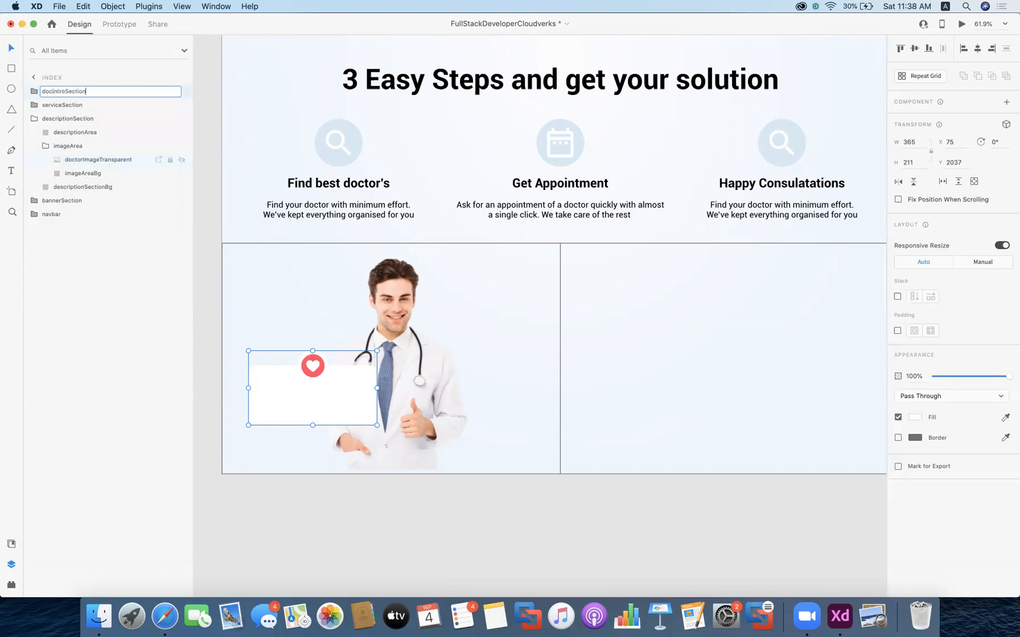
key("Return")
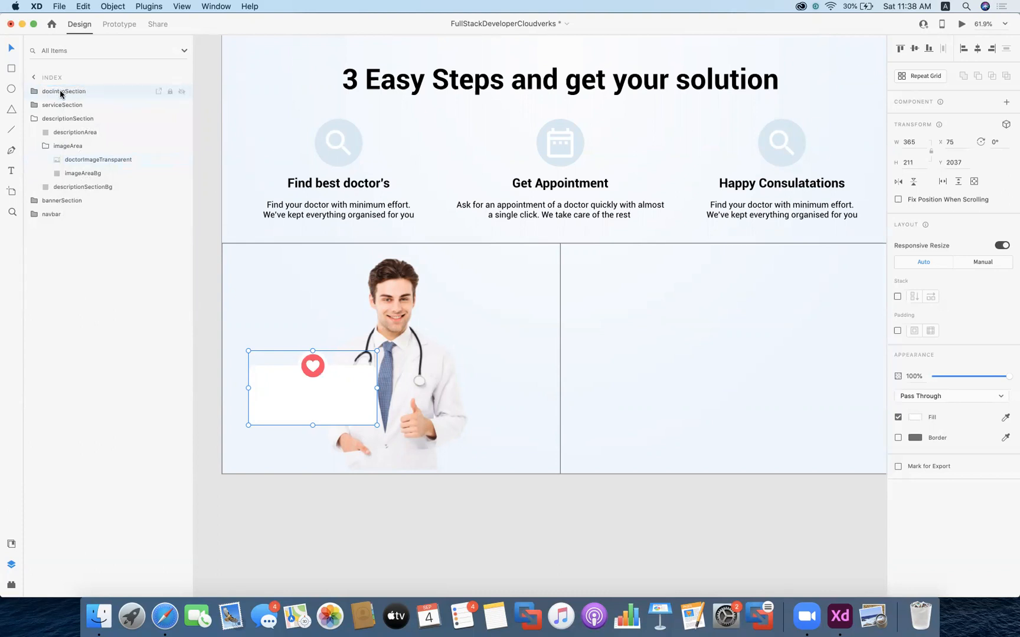
- Move the docIntroSection group into the imageArea group, above doctorImageTransparent, and check the group's layers
left_click_drag(61, 92, 91, 155)
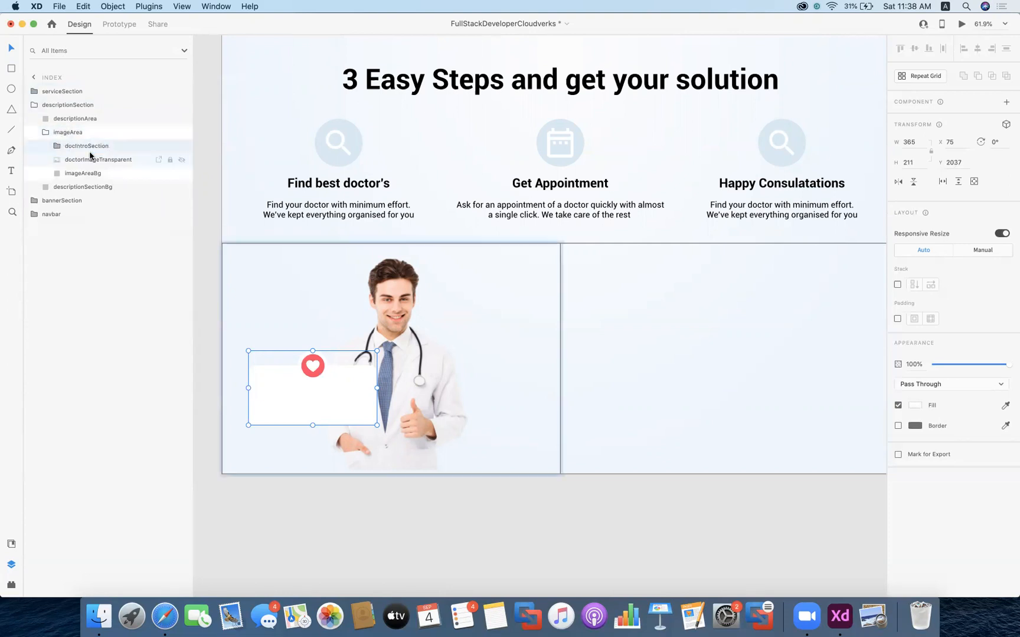
left_click(73, 130)
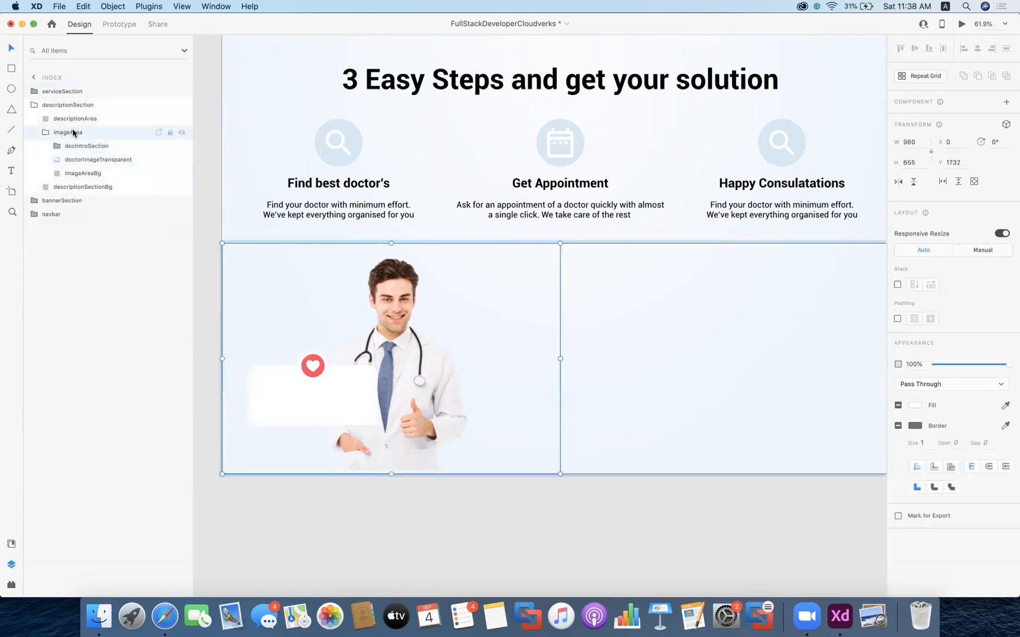
left_click(78, 148)
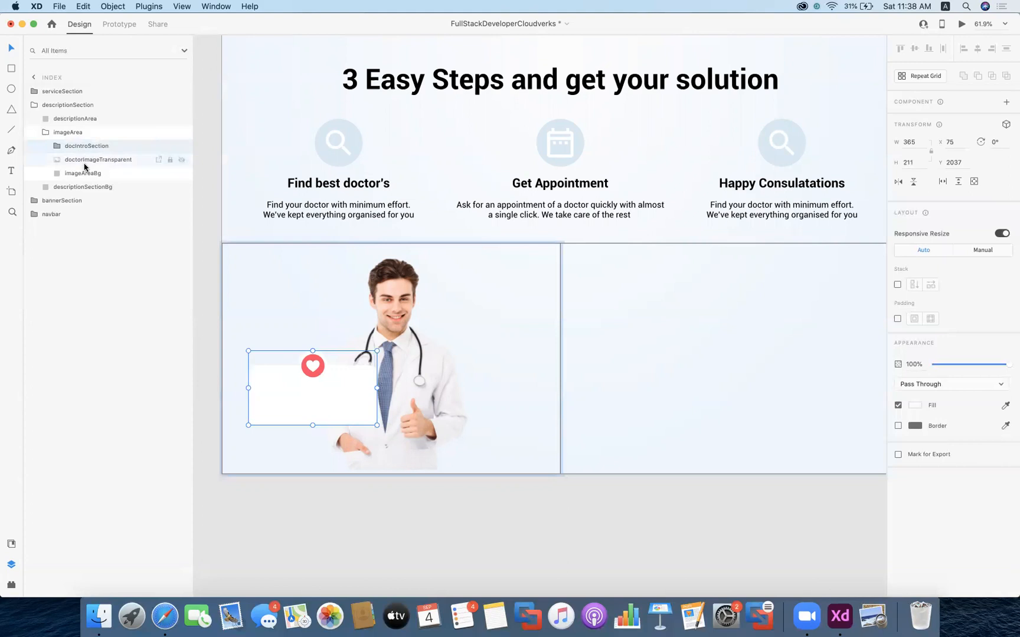
left_click(85, 165)
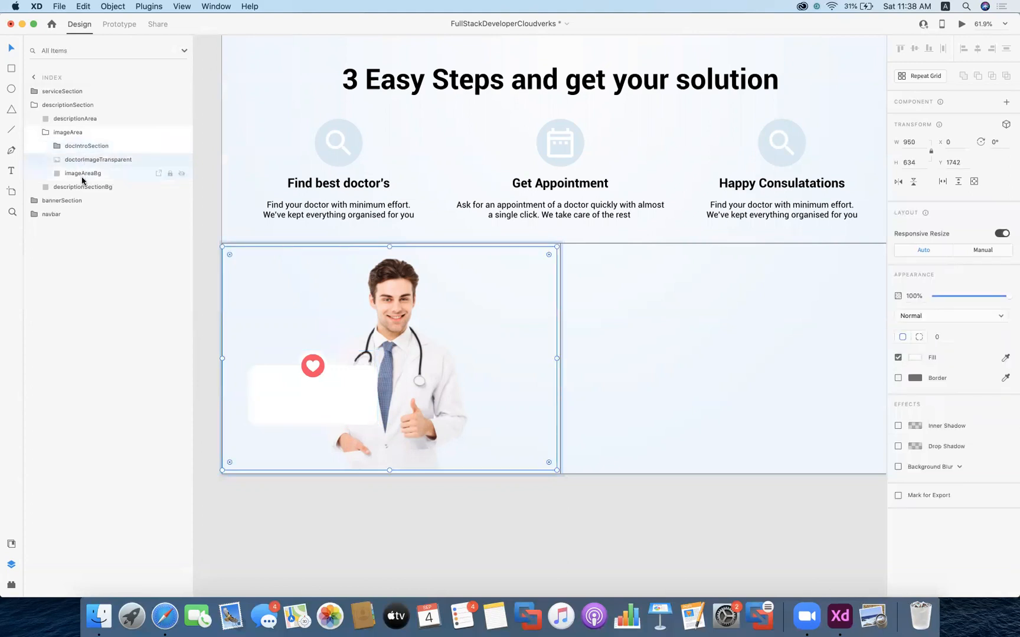
left_click(82, 177)
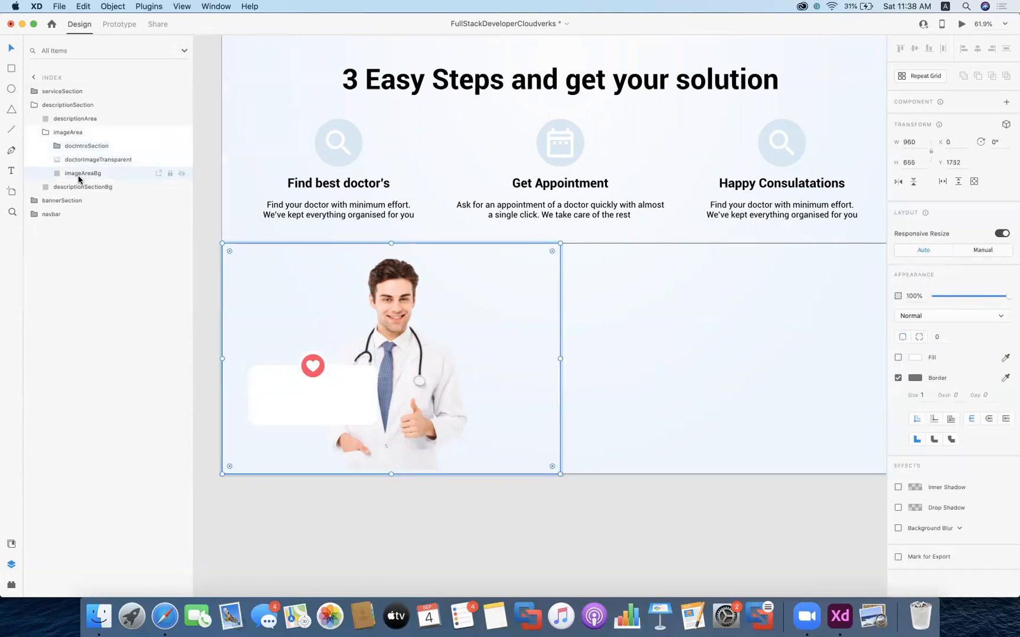
- Check the reference design and add the text "Doctor" at size 40 on the white info card below the heart icon
scroll(504, 239, "right", 1)
scroll(505, 239, "right", 10)
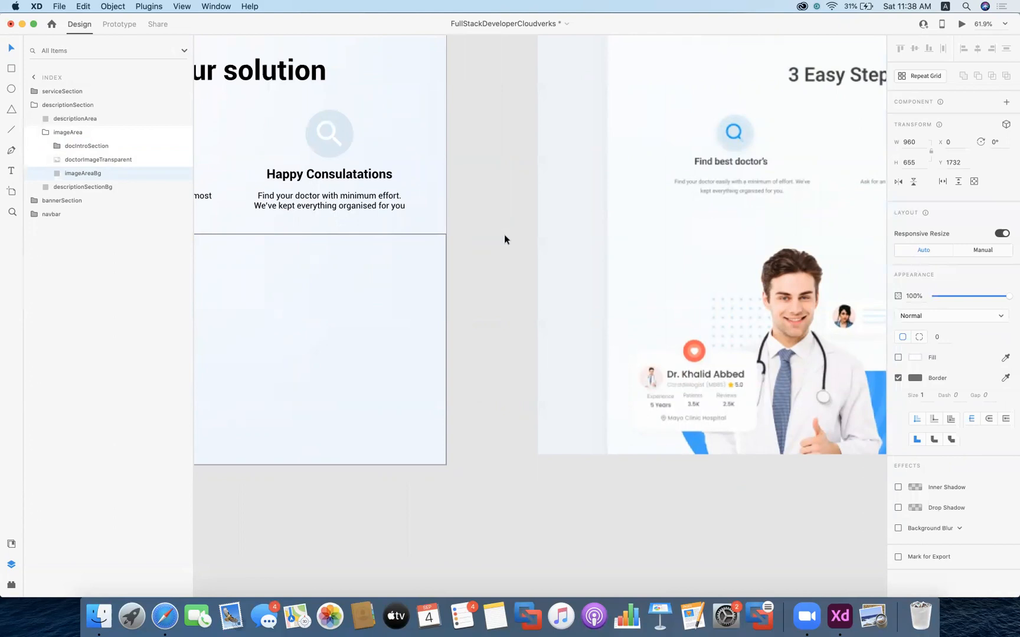
scroll(504, 234, "left", 10)
scroll(505, 234, "right", 2)
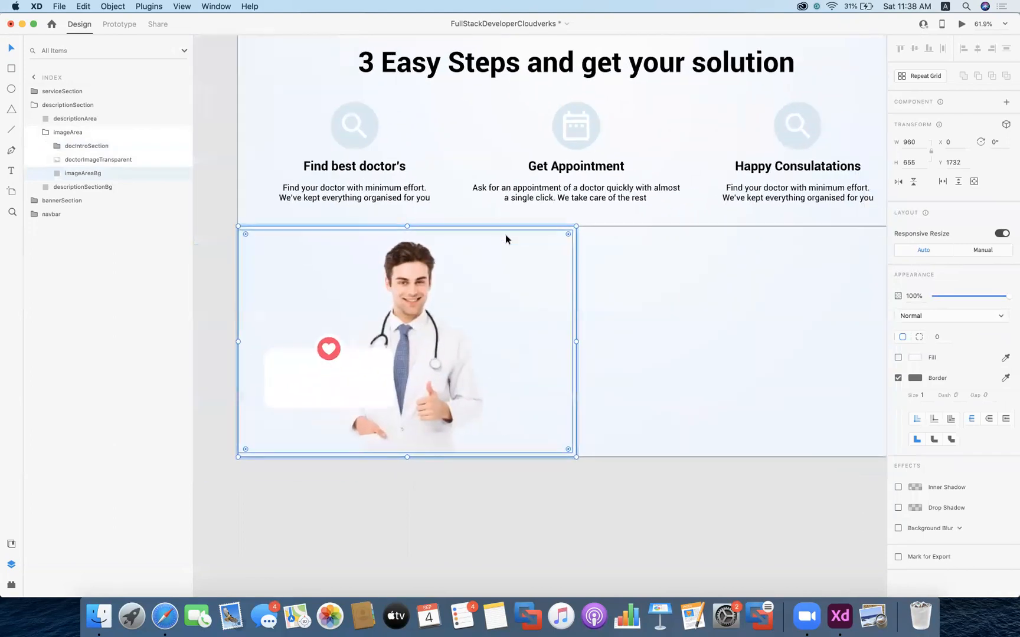
left_click(10, 172)
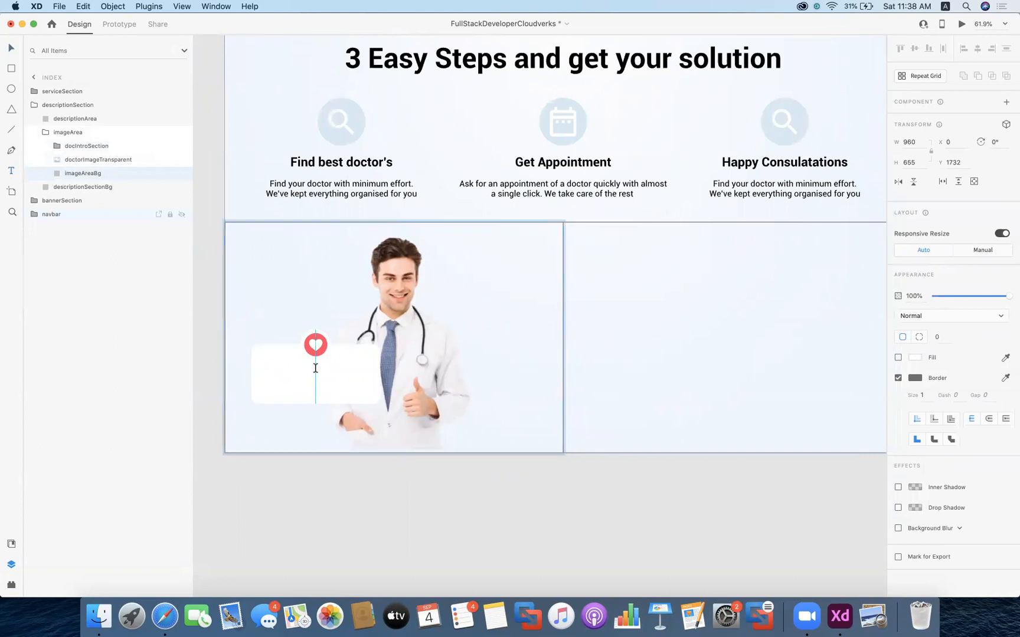
left_click(316, 367)
type("Doctot")
key("BackSpace")
type("r")
key("super+a")
left_click(908, 314)
type("40")
key("Return")
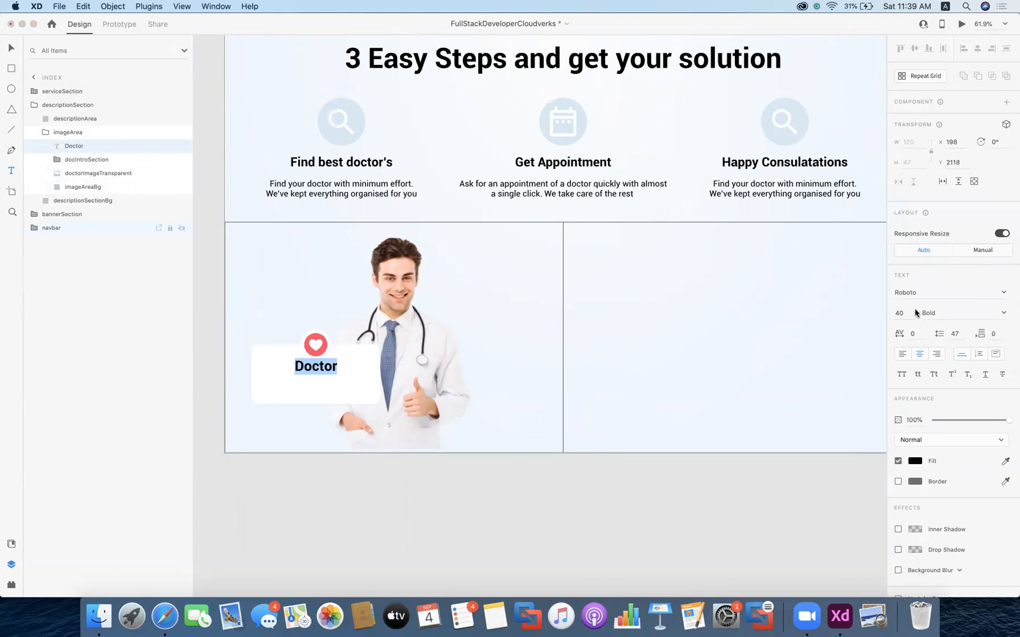
- Complete the info card's heading by adding the doctor's surname after "Doctor"
key("Right")
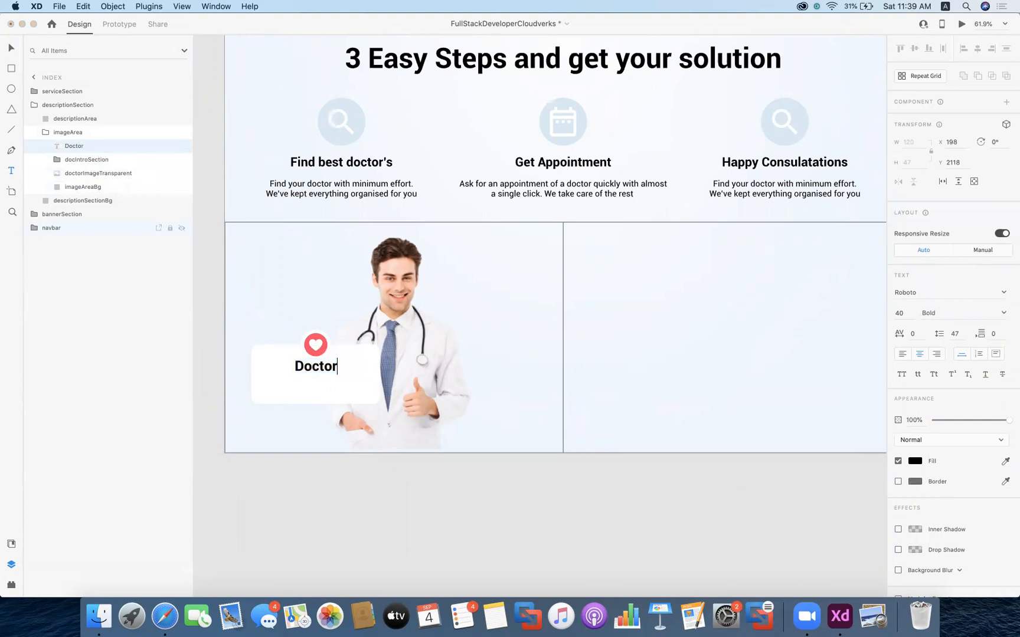
type("H")
key("BackSpace")
type("Khanna")
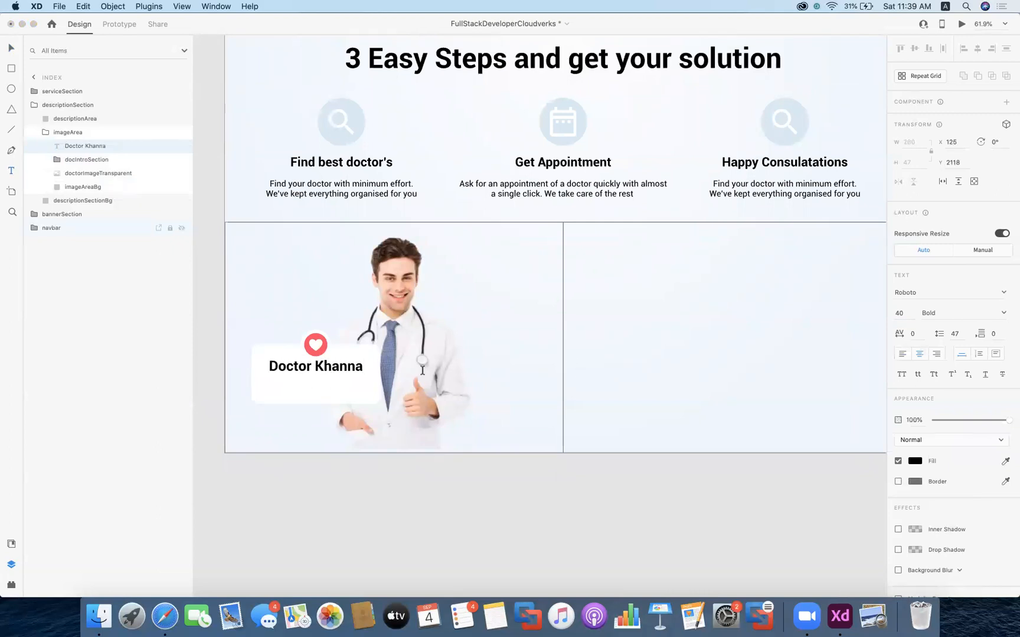
key("Escape")
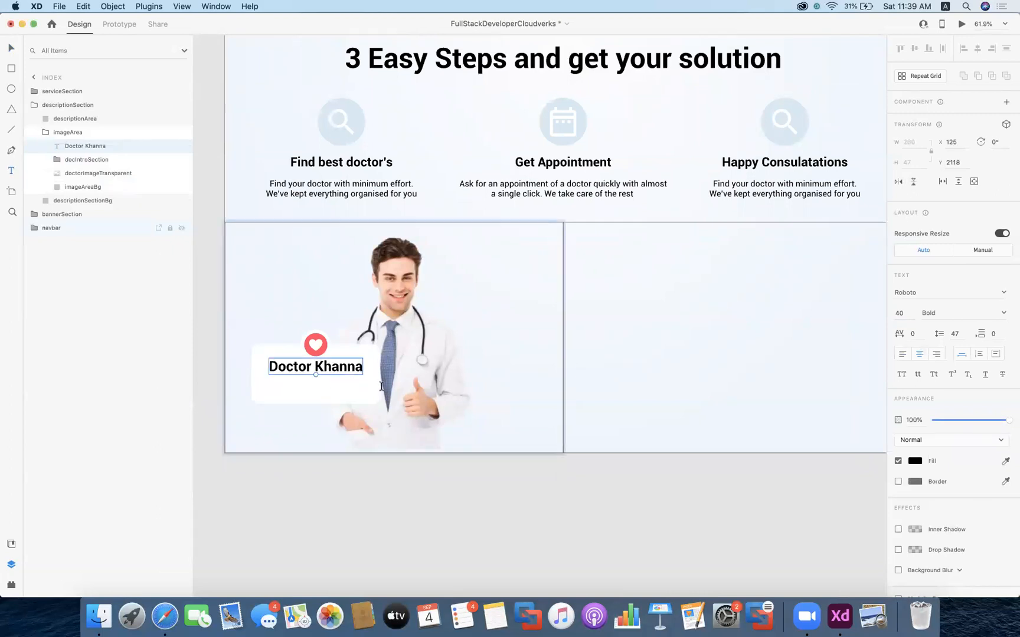
right_click(464, 385)
scroll(516, 320, "right", 10)
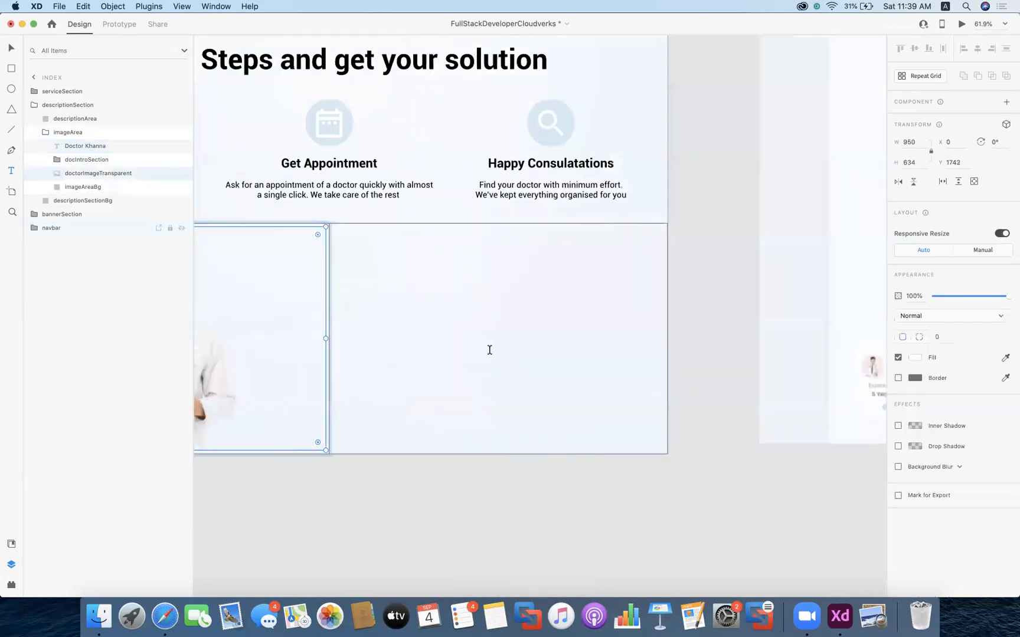
- Check the reference design's info card and add the text "Cardiologist" on the white card below the doctor's name
scroll(489, 350, "left", 12)
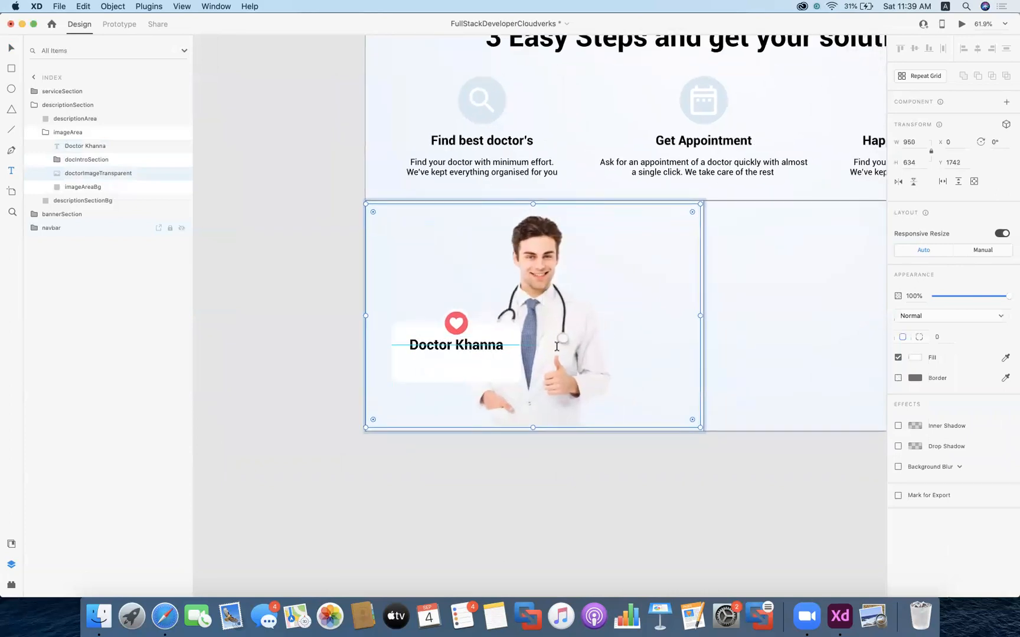
scroll(560, 344, "right", 11)
scroll(560, 344, "right", 3)
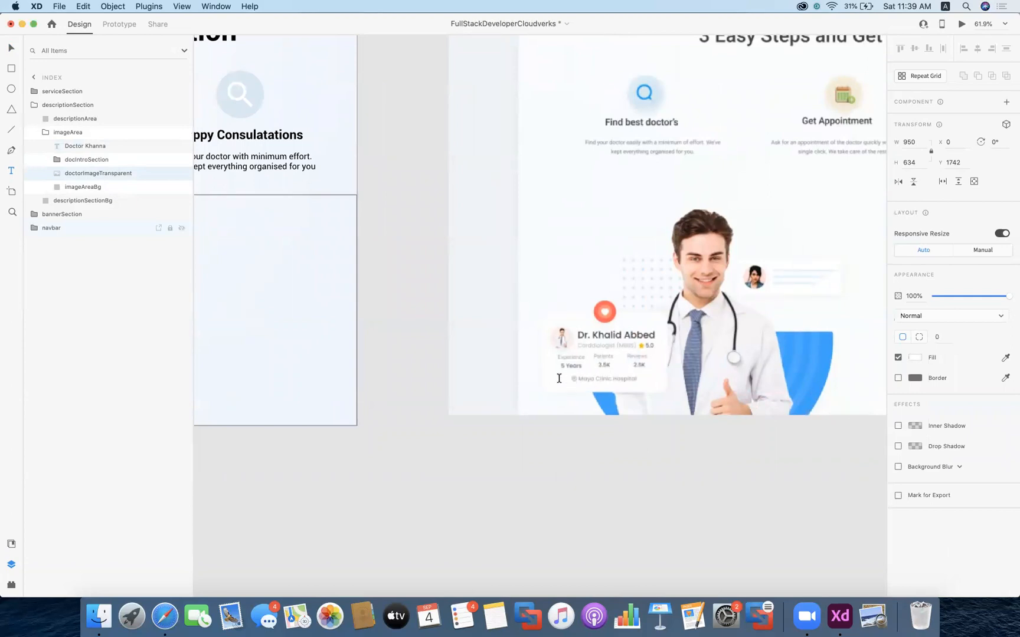
scroll(558, 378, "left", 11)
scroll(559, 378, "down", 1)
scroll(559, 379, "left", 2)
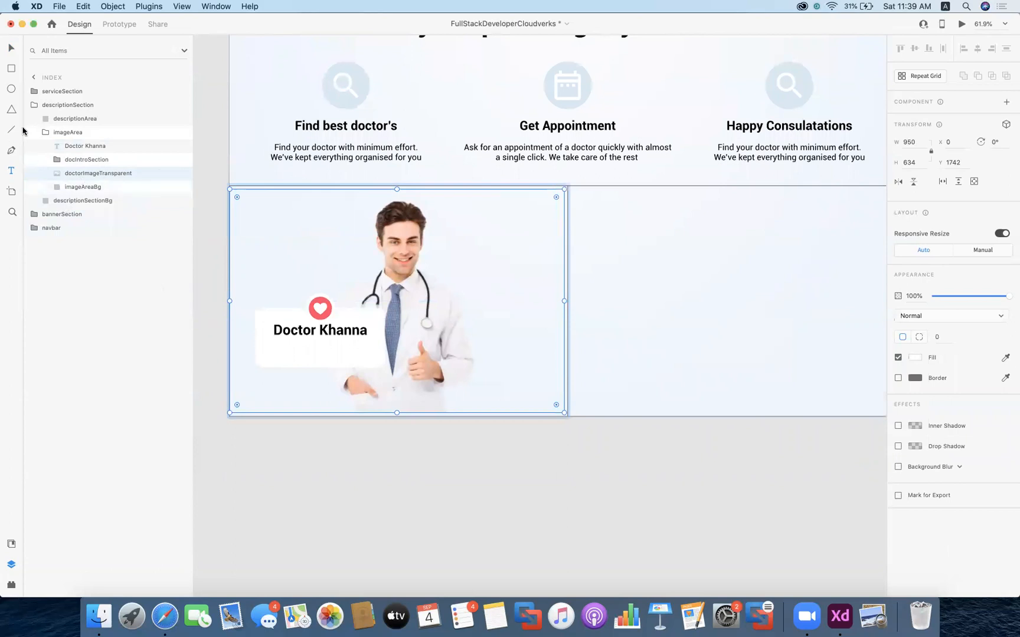
left_click(274, 345)
type("Cardiologist")
- Change the fill of the whole "Cardiologist" text to grey #6F6D6D
key("super+a")
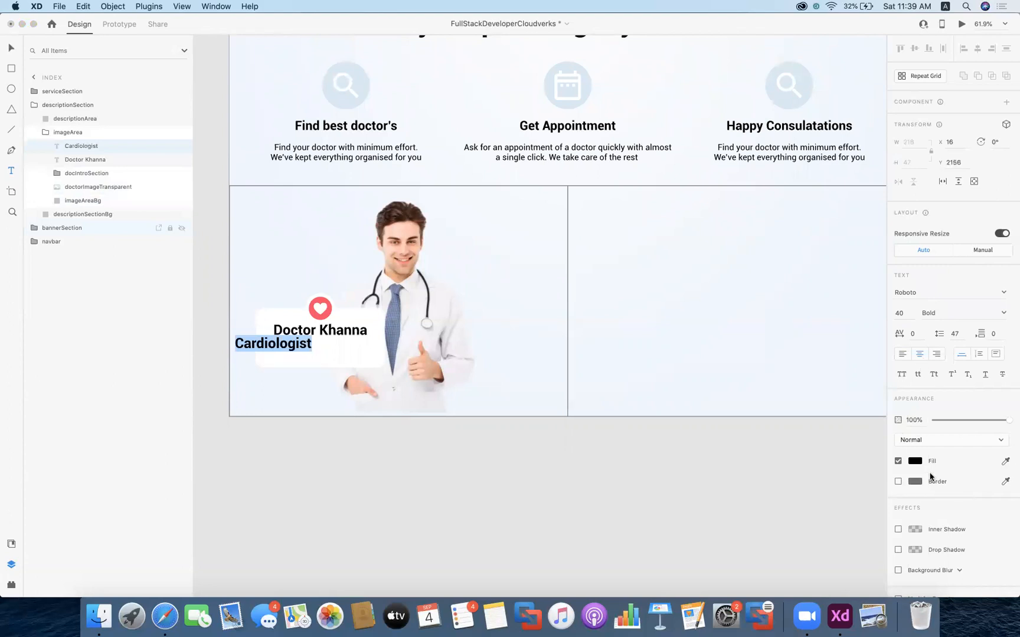
left_click(916, 462)
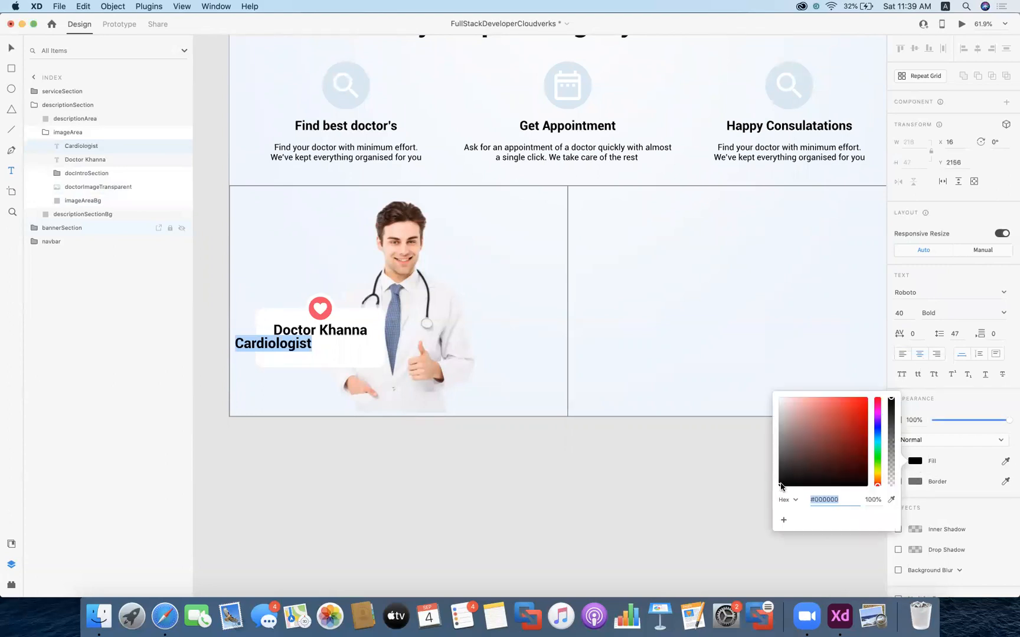
left_click_drag(781, 486, 779, 450)
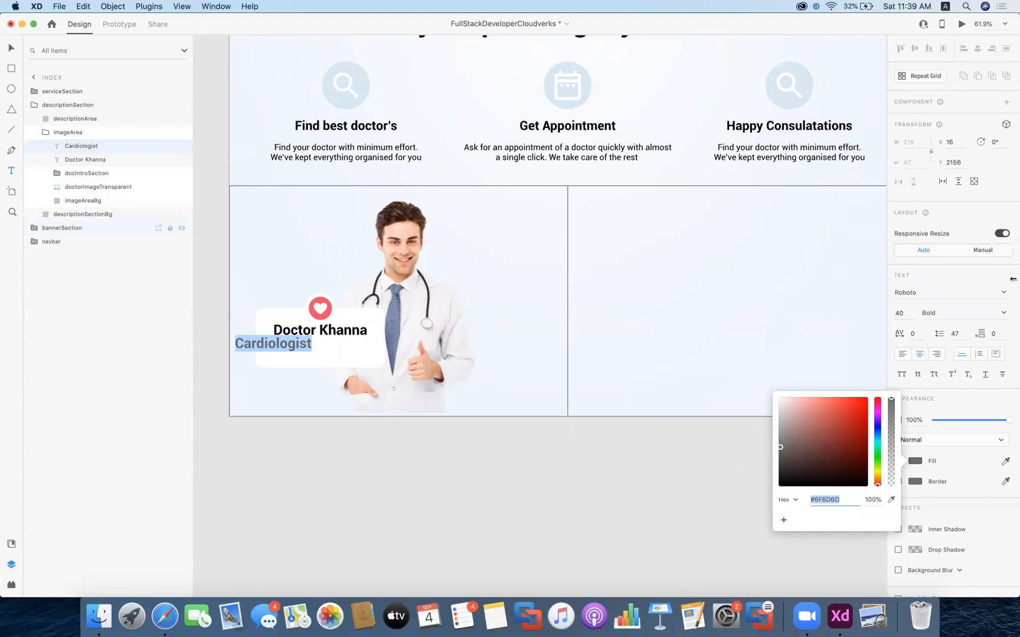
- Set the "Cardiologist" text size to 24 and place it directly beneath the doctor's name, aligned with the name's left edge
left_click(903, 313)
key("BackSpace")
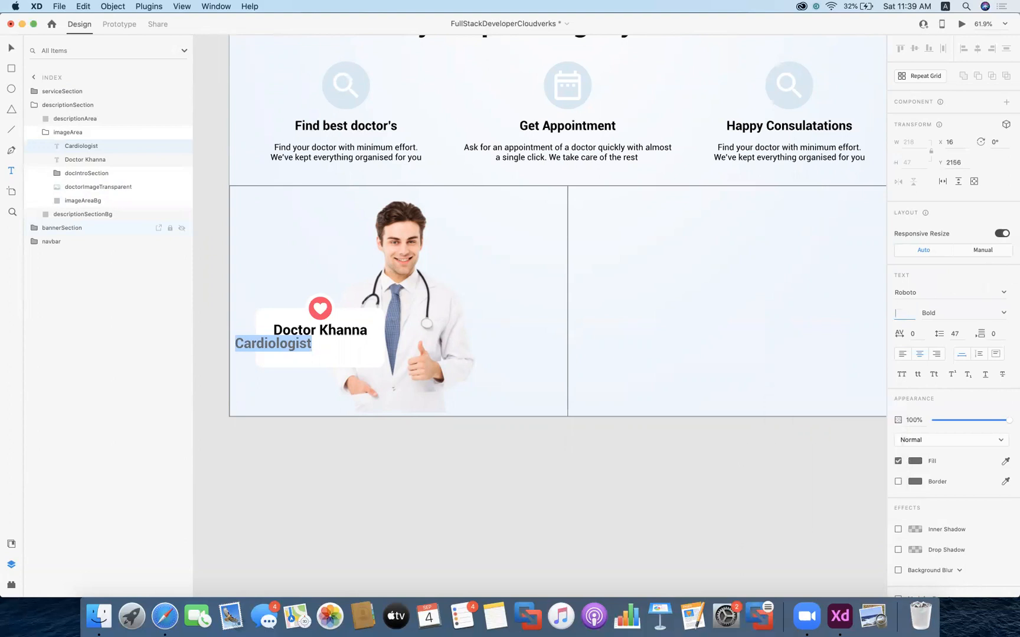
key("Return")
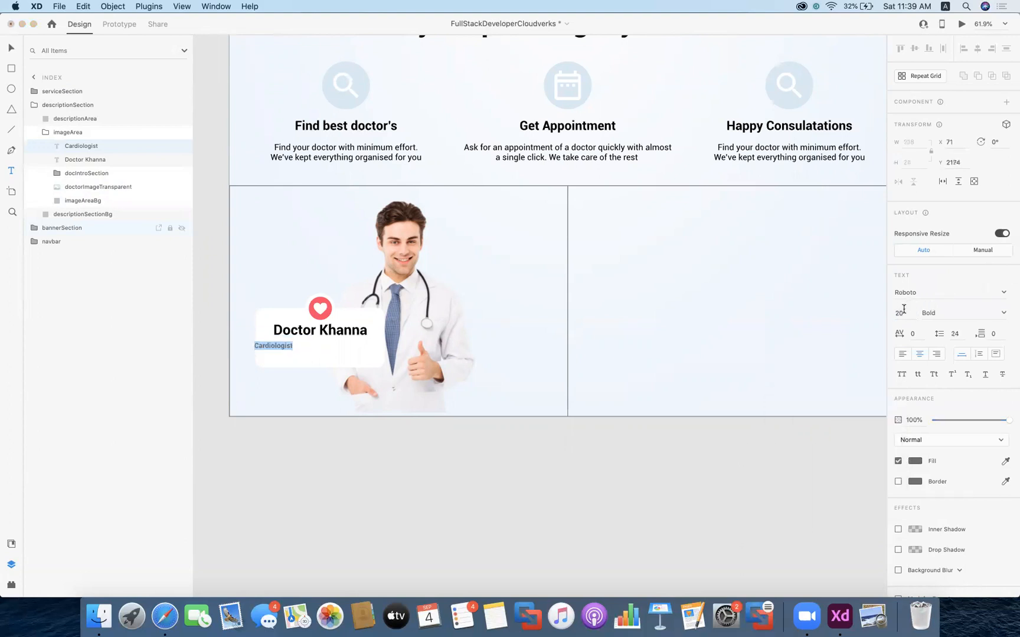
left_click(907, 311)
key("Return")
key("Escape")
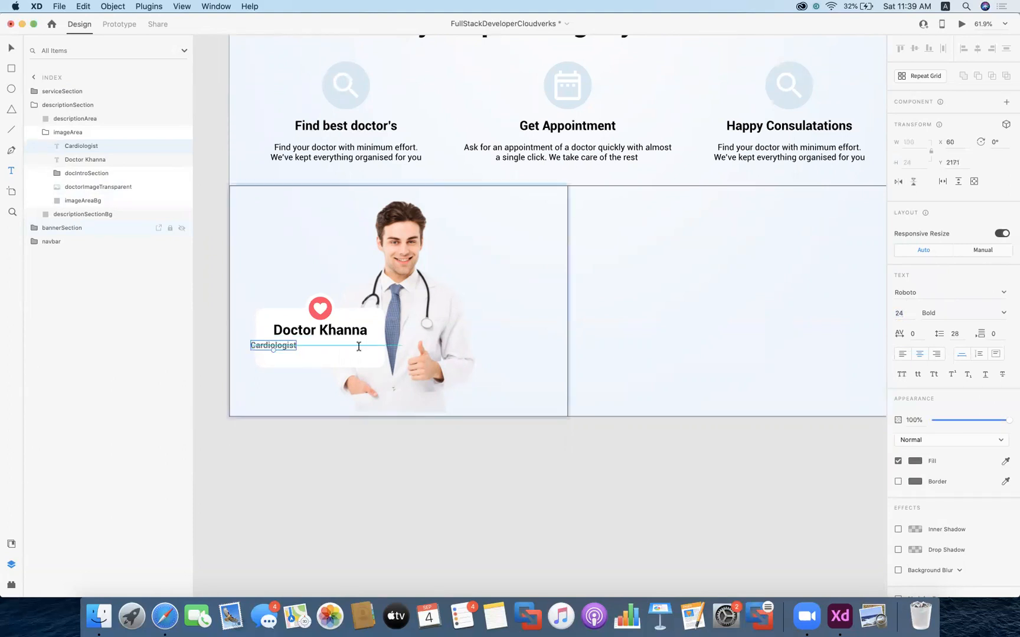
key("v")
mouse_move(280, 347)
left_mouse_down()
mouse_move(309, 350)
mouse_move(296, 353)
left_mouse_up()
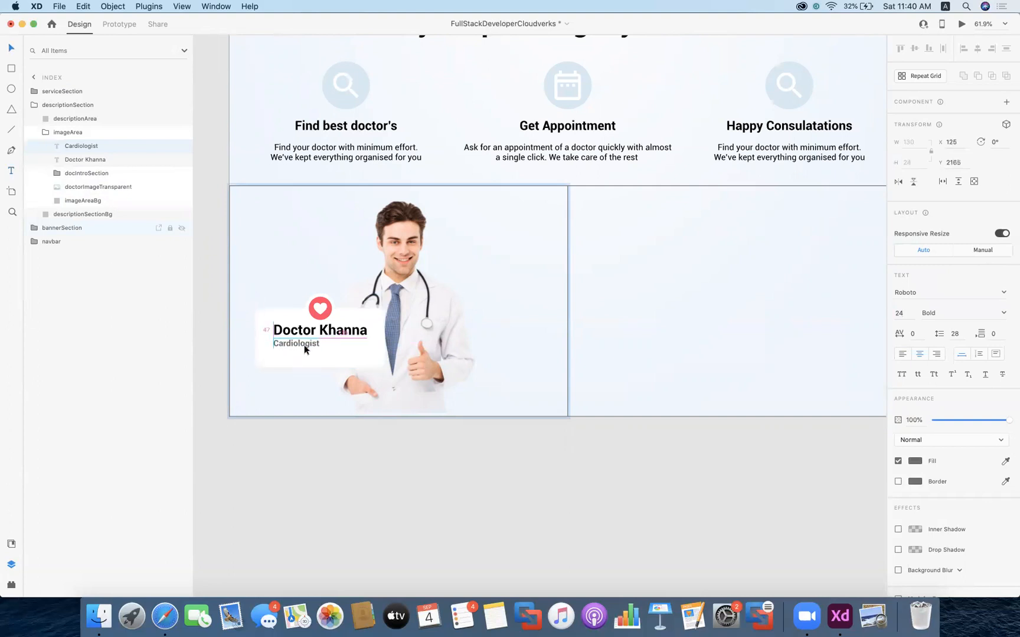
- Extend the specialty line to "Cardiologist (5 Years Experience)" and shift it sideways beneath the doctor's name
double_click(313, 345)
key("Right")
type("(%Years")
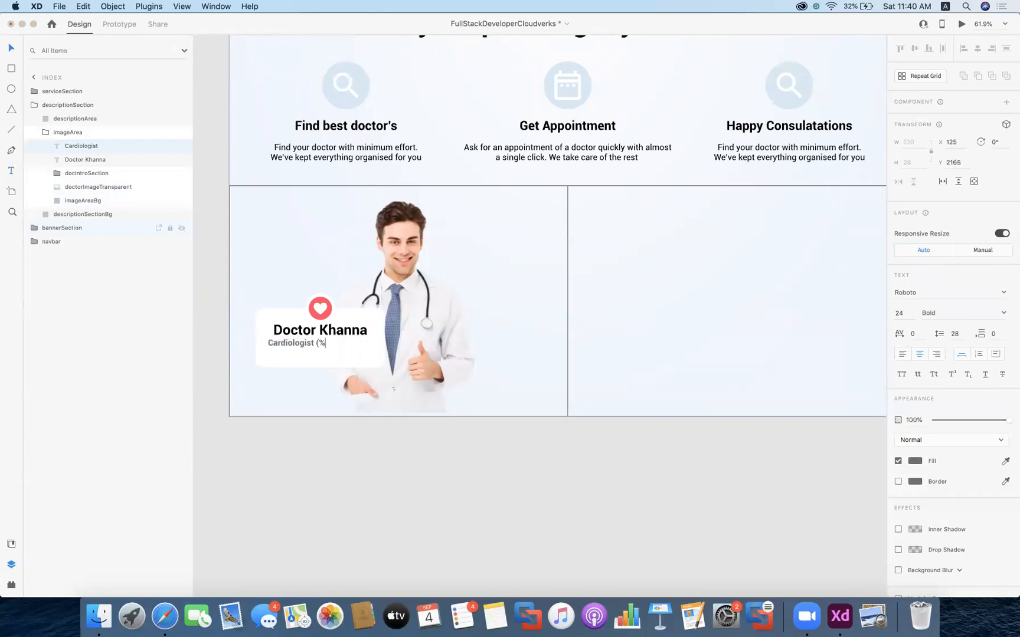
key("BackSpace")
key("BackSpace")
key("BackSpace")
key("BackSpace")
key("BackSpace")
key("BackSpace")
type("5 Years Experience)")
key("Escape")
left_click_drag(330, 344, 359, 344)
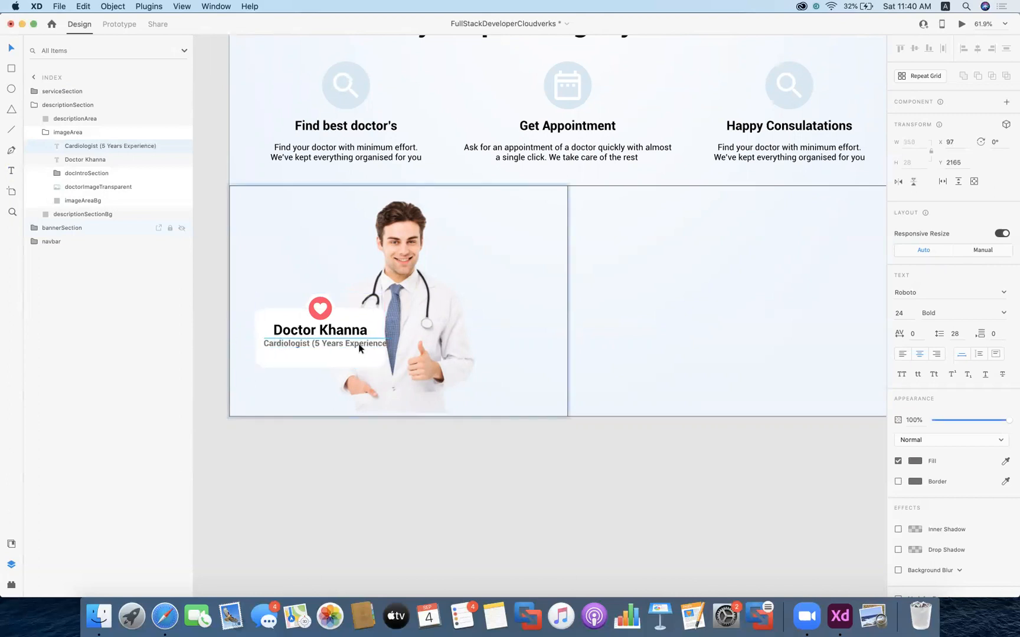
- Shorten the specialty line to "Cardiologist (5 Years Exp)" and centre it beneath the doctor's name
double_click(358, 343)
key("Right")
key("BackSpace")
key("BackSpace")
key("BackSpace")
key("BackSpace")
key("BackSpace")
key("BackSpace")
key("BackSpace")
key("BackSpace")
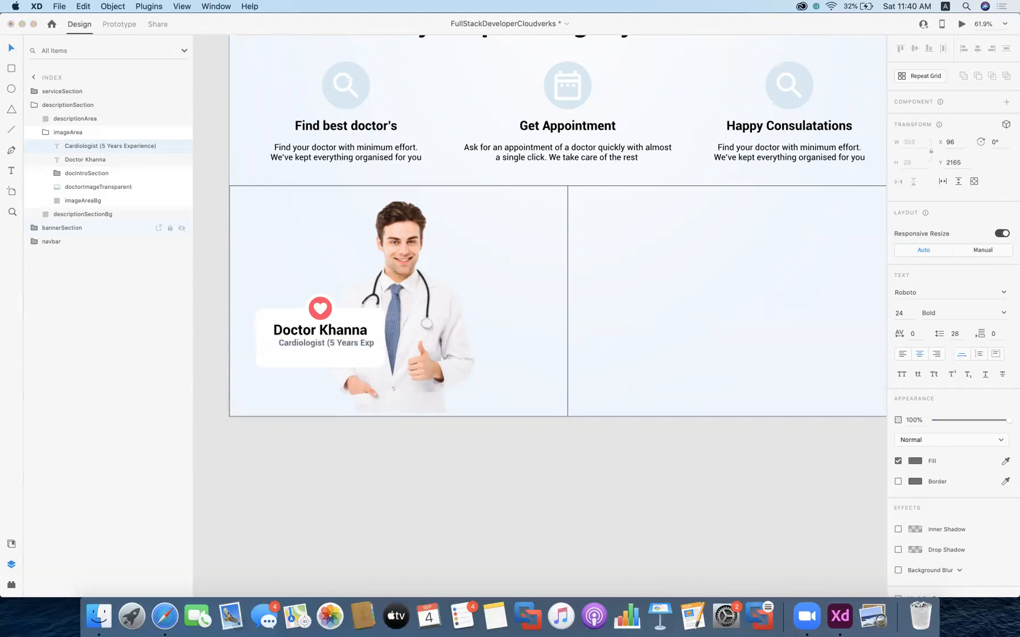
type(")")
key("Escape")
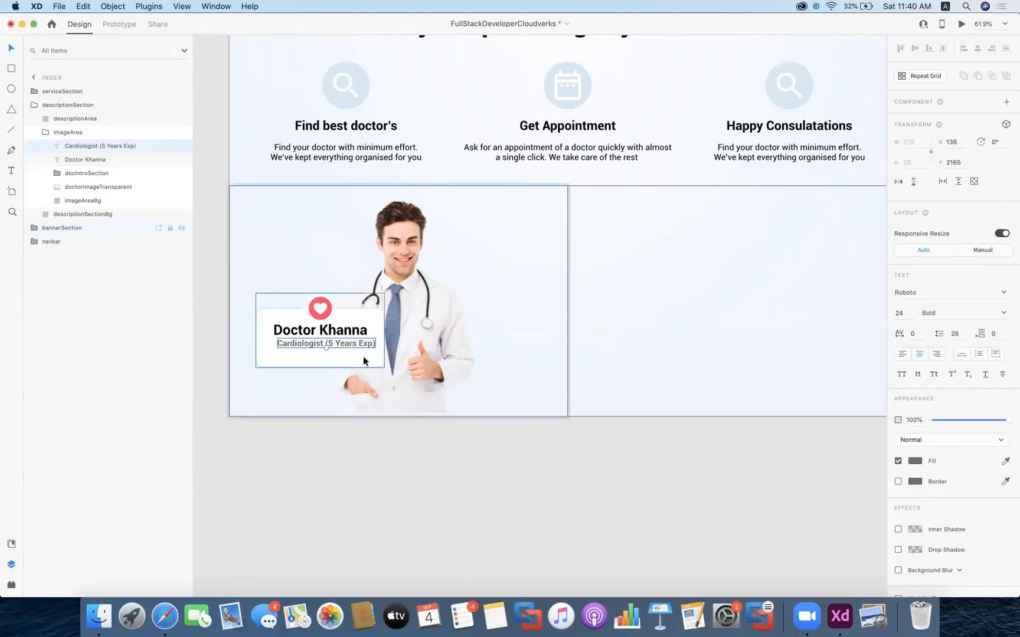
left_click_drag(359, 344, 354, 348)
key("Escape")
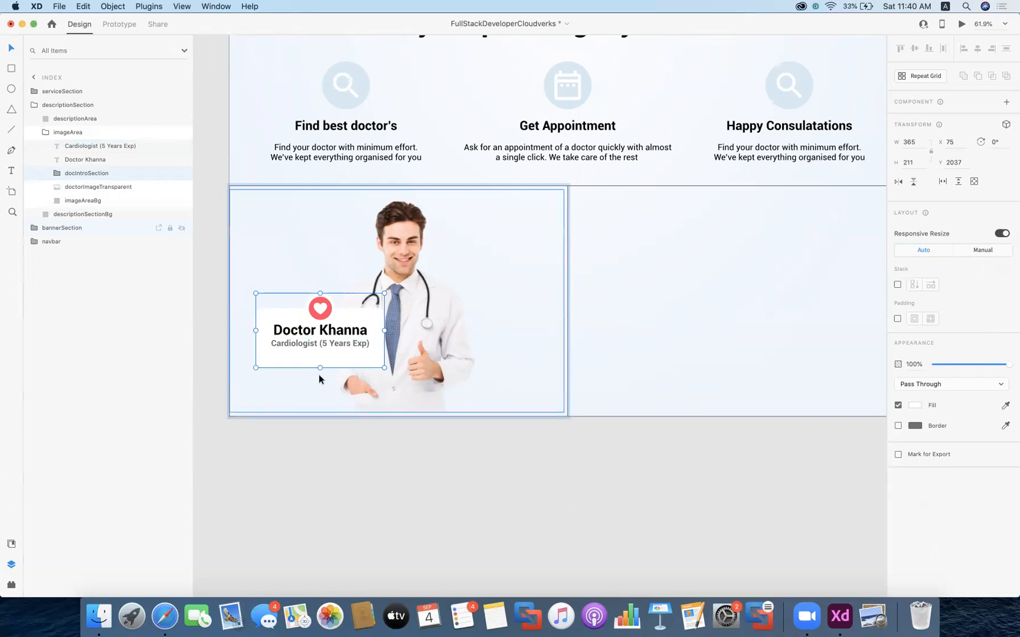
- Reduce the height of docIntroSectionBg to about 135 so the white card fits closely around the two text lines
double_click(346, 362)
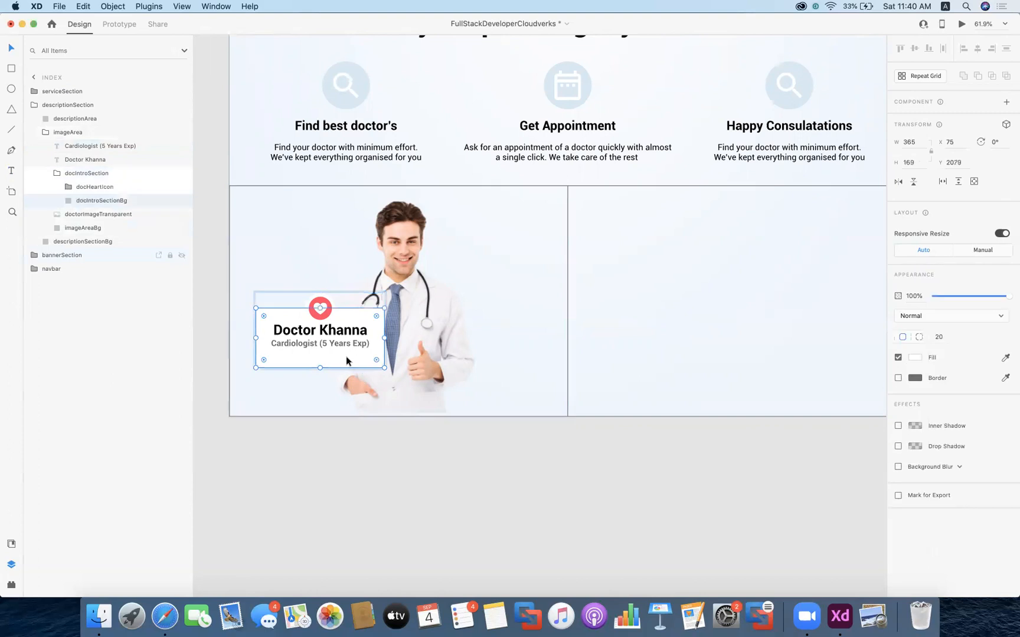
left_click_drag(319, 361, 319, 355)
left_click(420, 385)
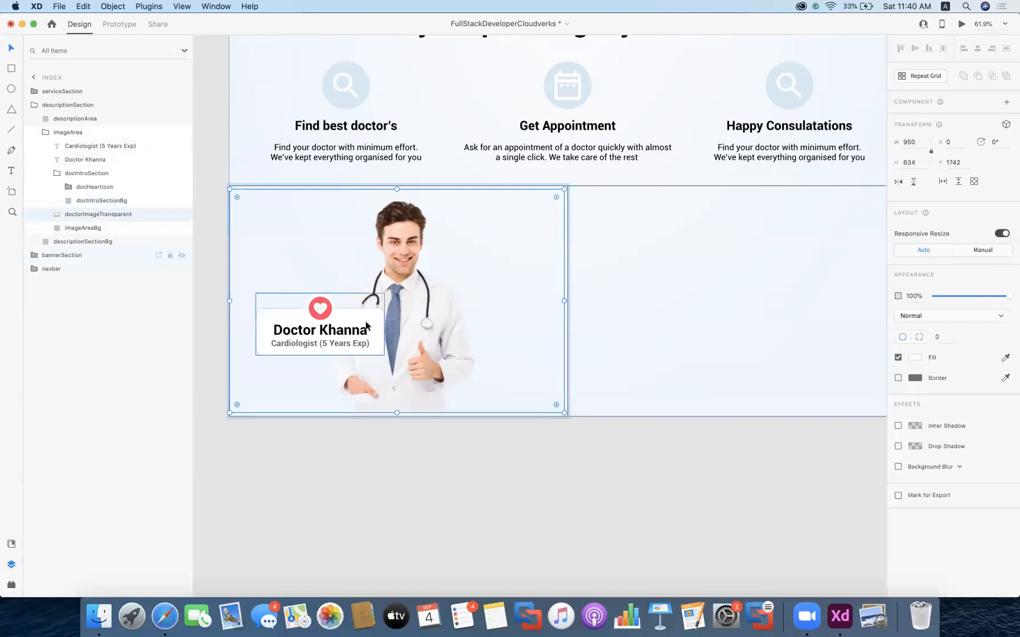
left_click_drag(351, 319, 341, 336)
key("super+z")
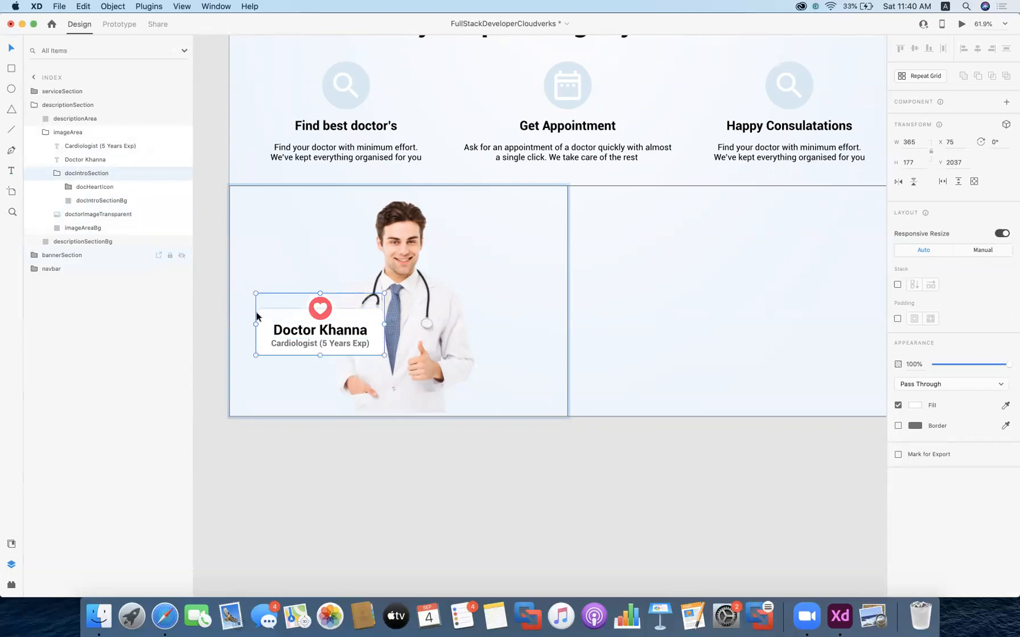
- Rename the doctor's name text layer as docName
left_click(96, 161)
right_click(95, 163)
left_click(130, 230)
type("doct")
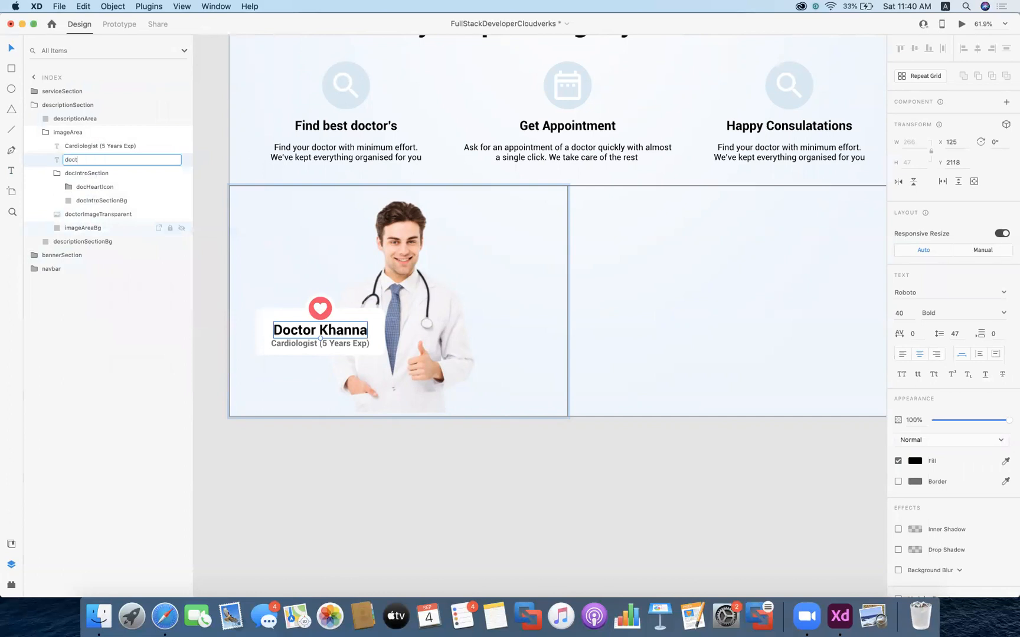
key("Return")
- Rename the "Cardiologist (5 Years Exp)" text layer as docExperience
left_click(110, 147)
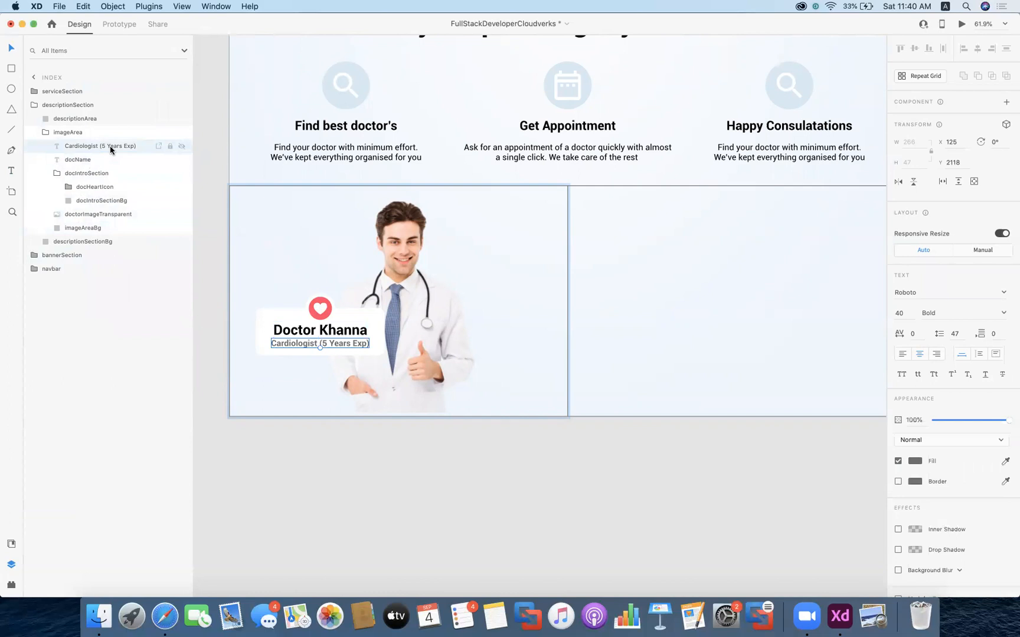
right_click(111, 148)
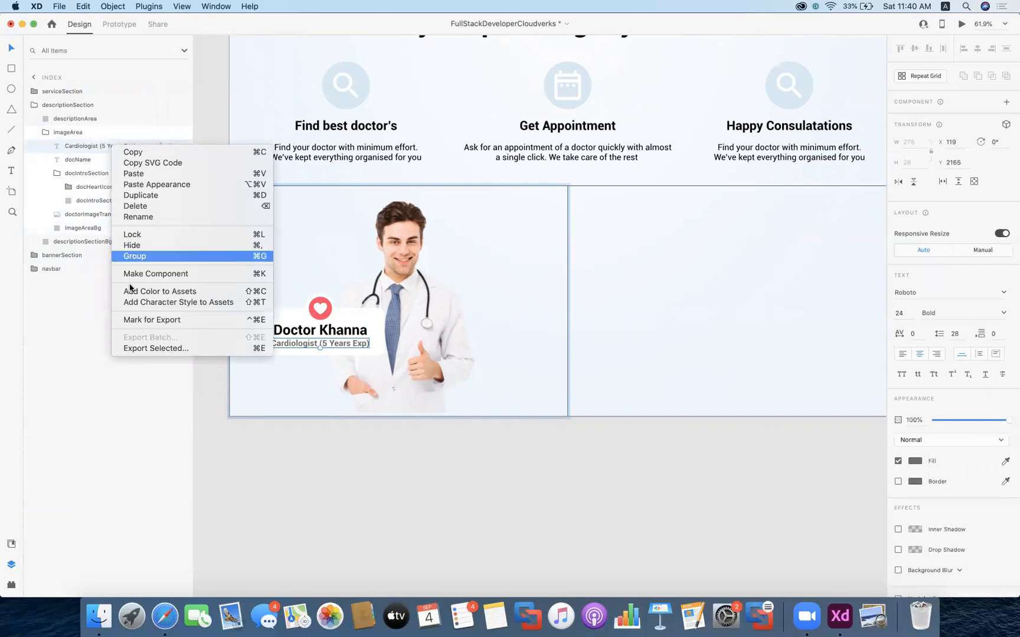
left_click(137, 217)
type("docExperience")
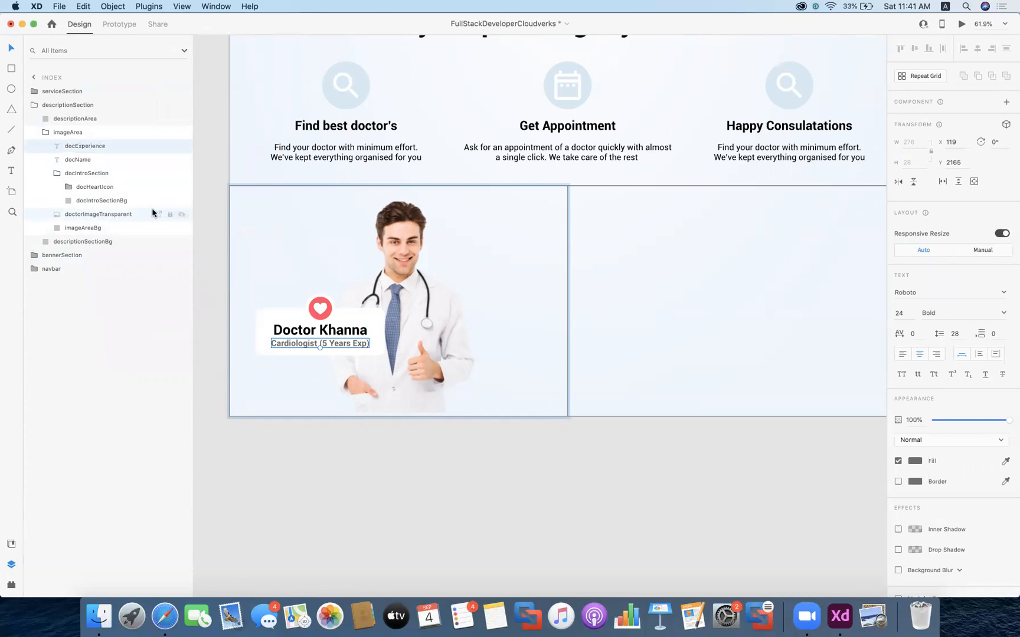
- Move the docName and docExperience layers into the docIntroSection group, above docHeartIcon, and test that the card moves as one
left_click(110, 159)
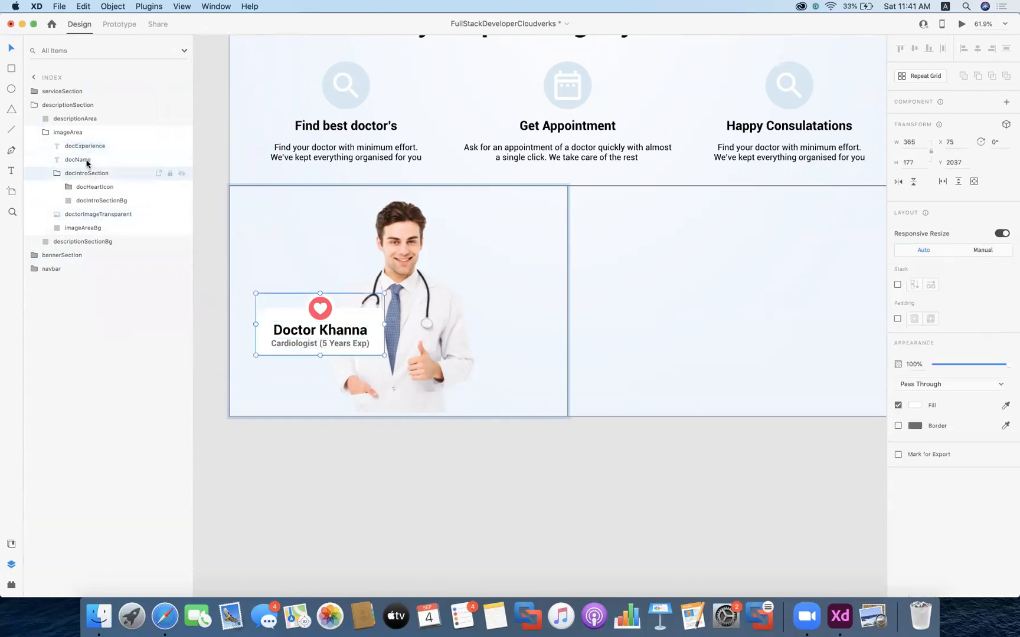
mouse_move(95, 171)
left_mouse_down()
mouse_move(104, 182)
mouse_move(90, 169)
left_mouse_up()
left_click_drag(359, 316, 457, 297)
key("super+z")
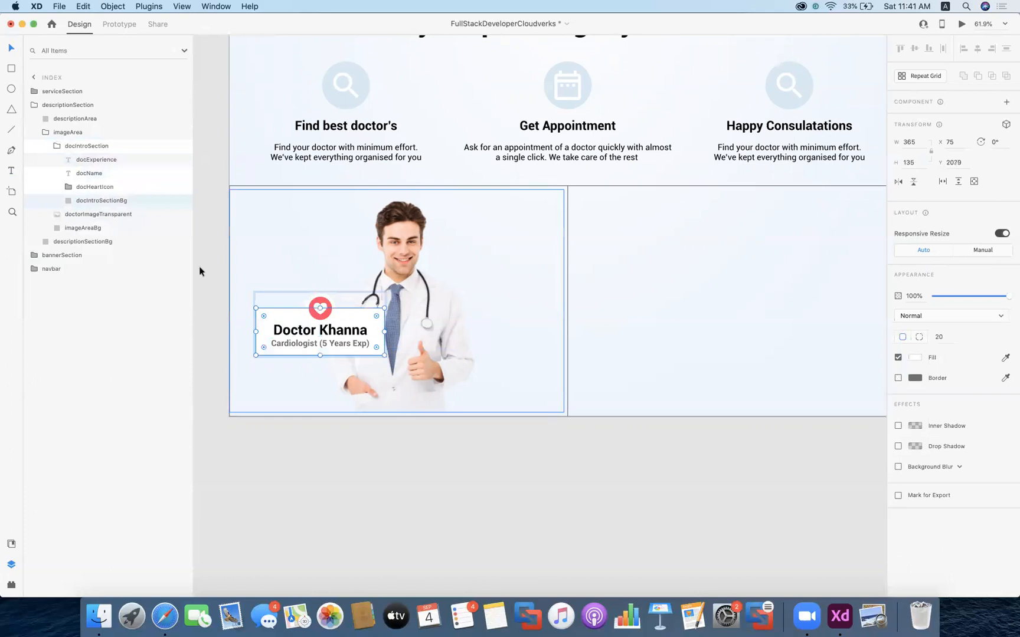
- Check the docIntroSection group's text layers and move the whole group down and left to about X 52, Y 2059
left_click(78, 147)
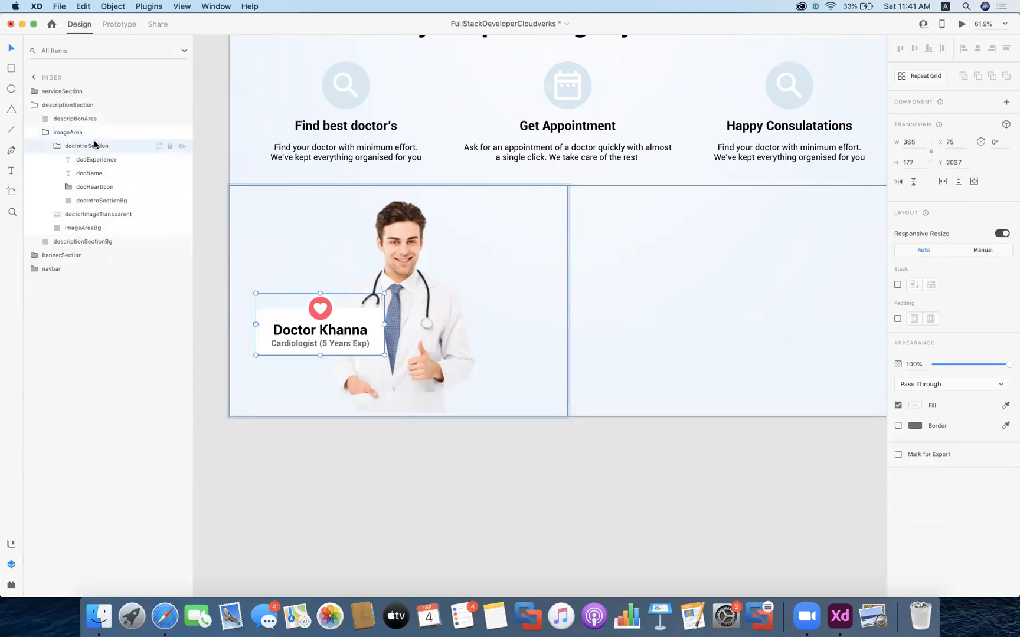
left_click(96, 161)
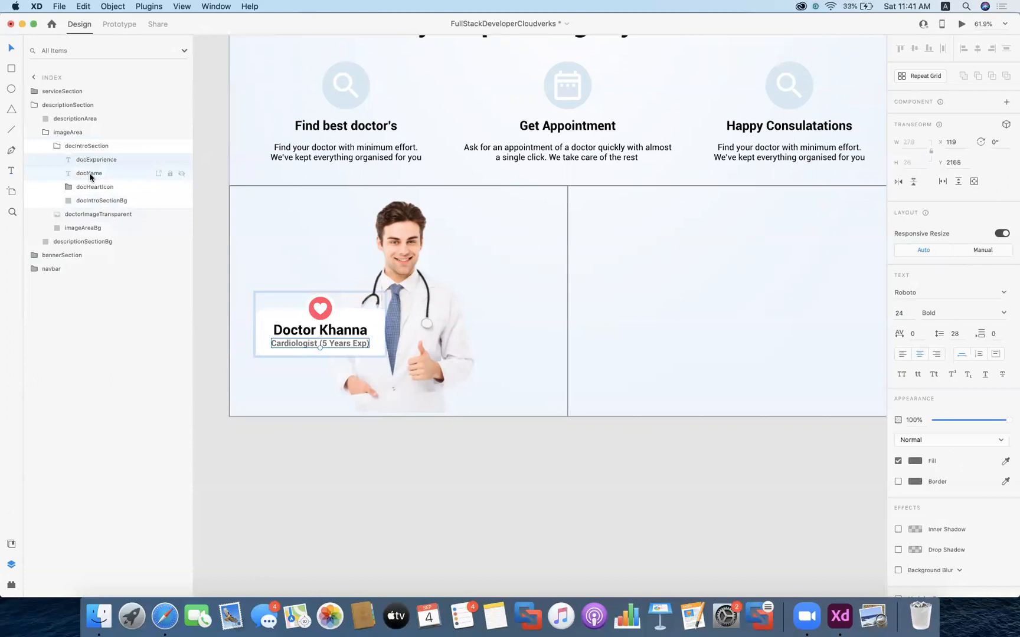
left_click(90, 175)
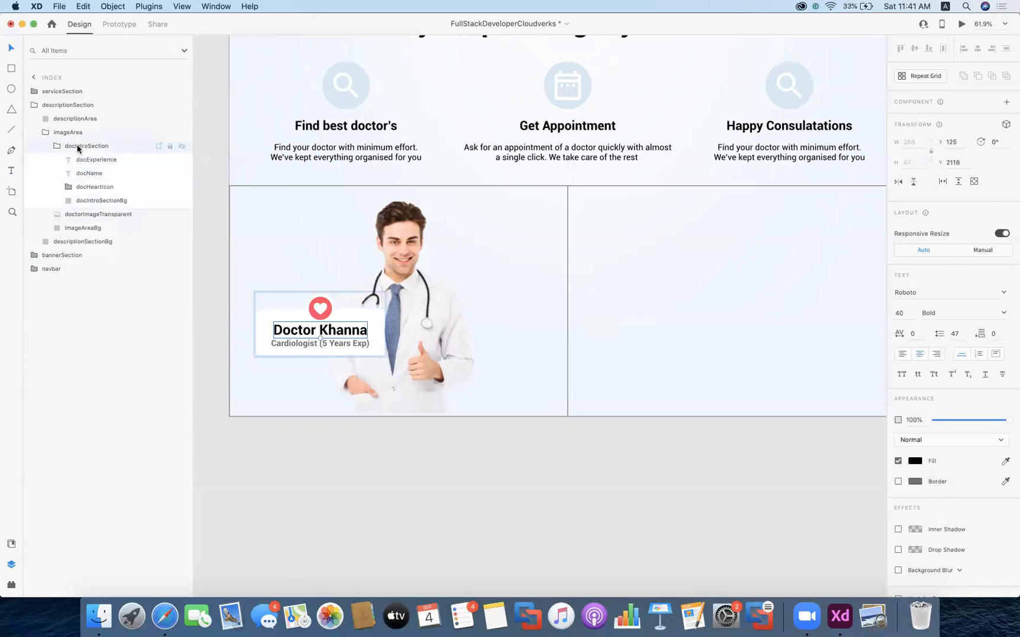
left_click(78, 148)
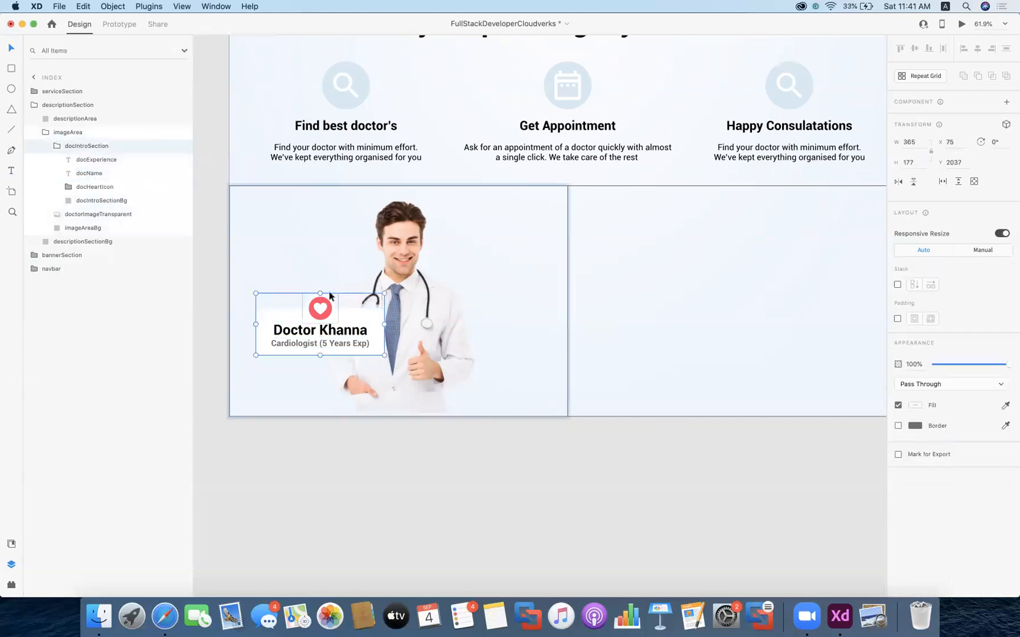
left_click_drag(329, 295, 312, 316)
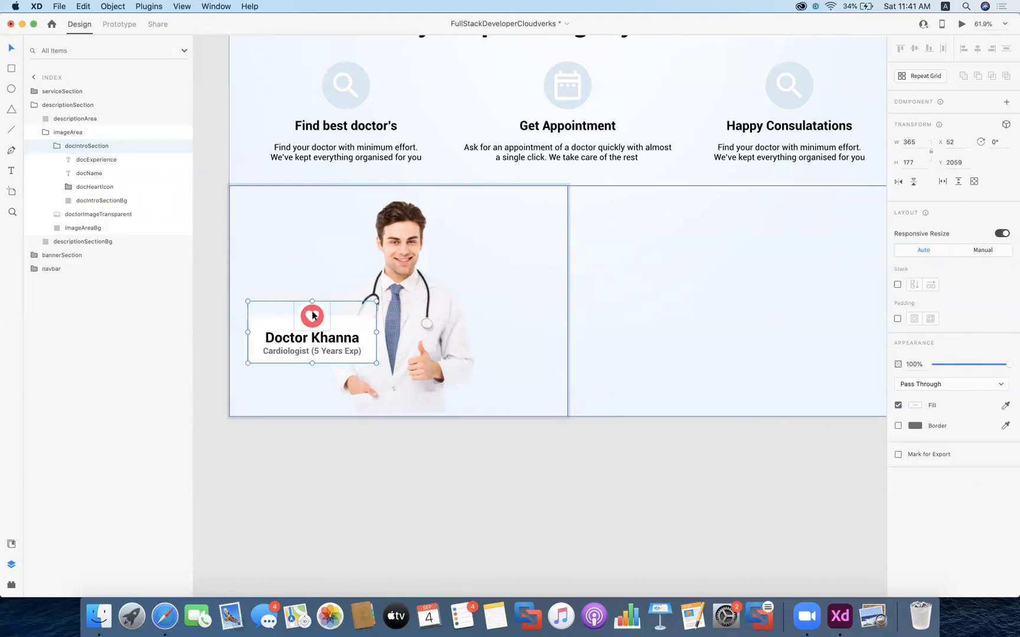
left_click(478, 482)
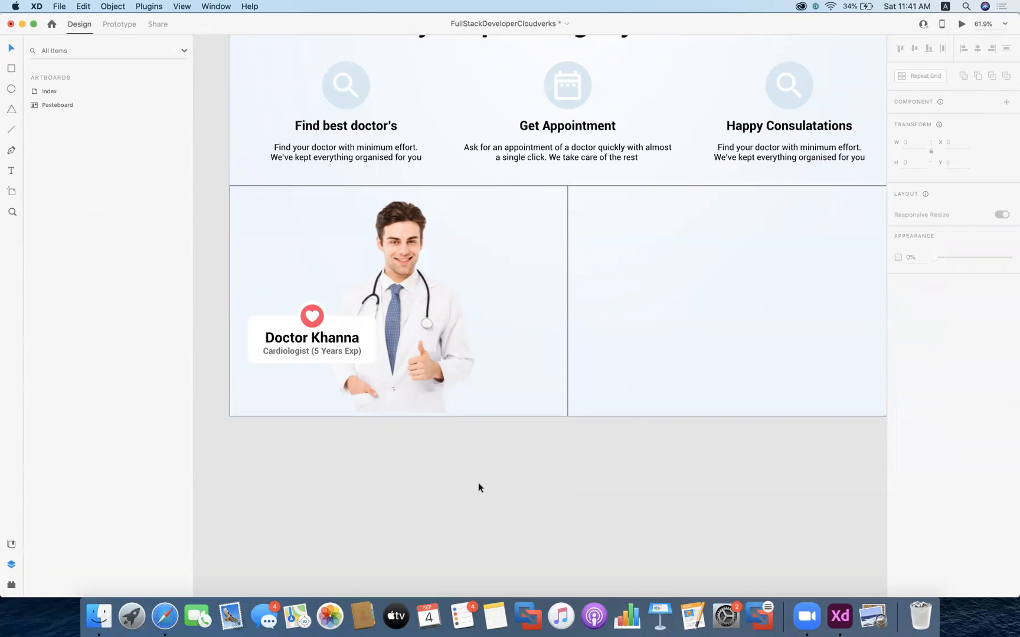
- Compare the whole Index artboard with the reference design, examining the text block beside the doctor image
scroll(649, 323, "right", 2)
scroll(649, 324, "up", 2)
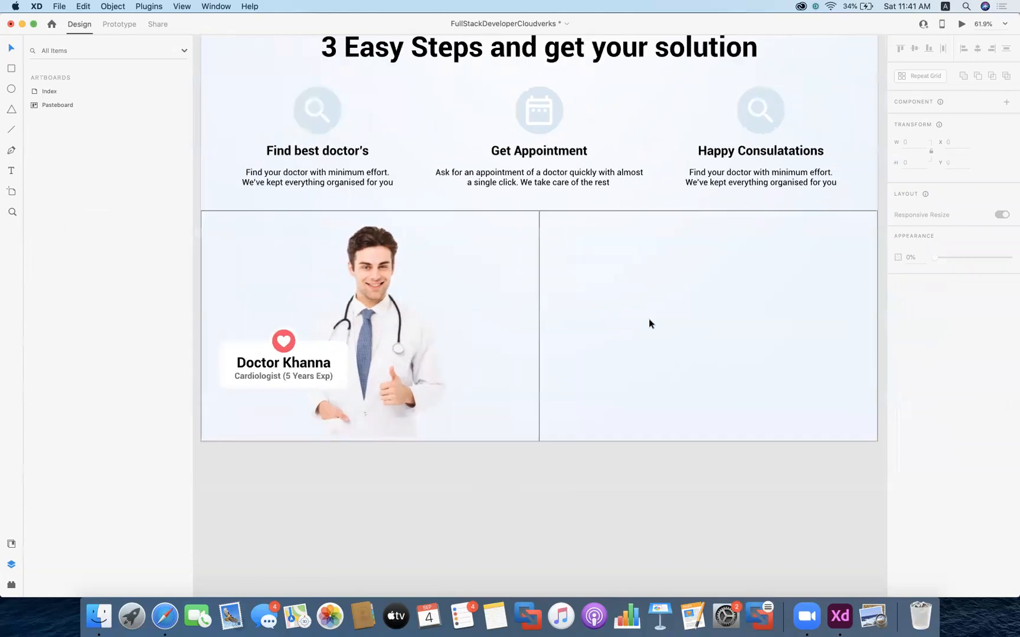
scroll(649, 324, "left", 1)
scroll(649, 323, "up", 1)
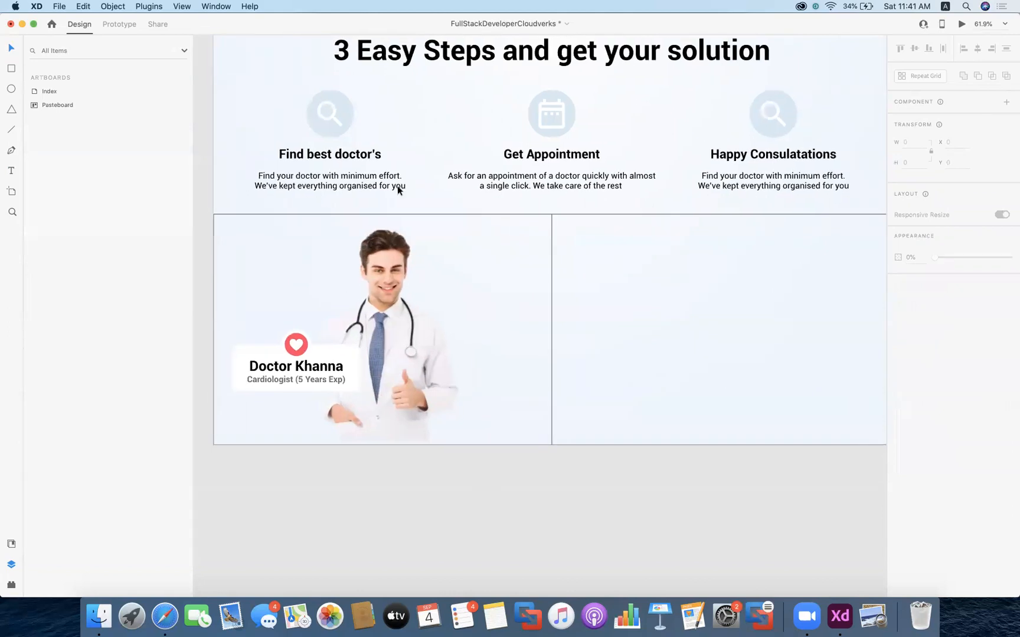
double_click(39, 93)
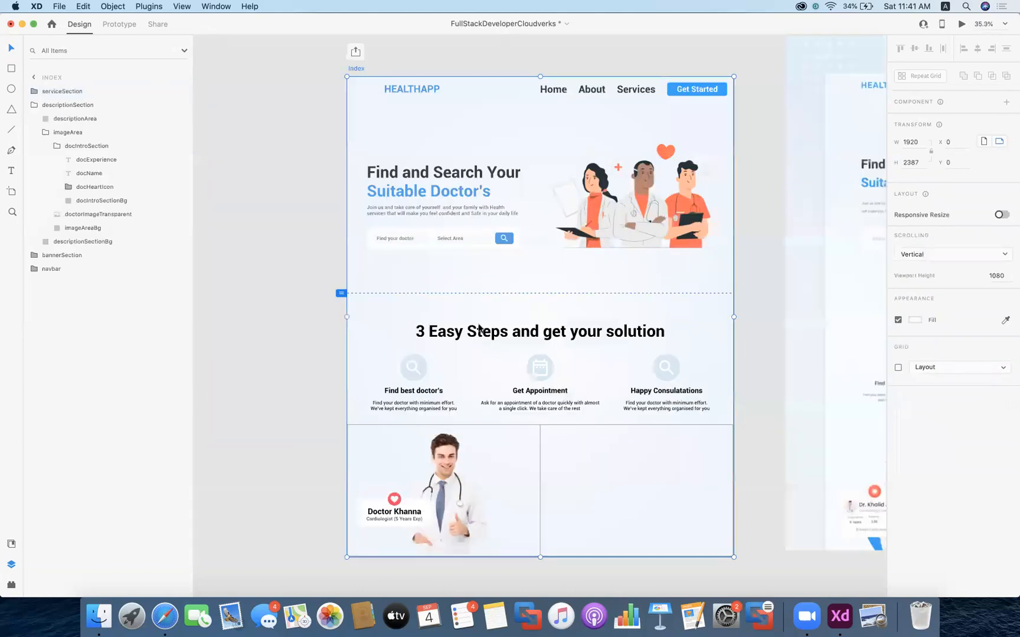
scroll(543, 378, "right", 10)
scroll(544, 379, "down", 3)
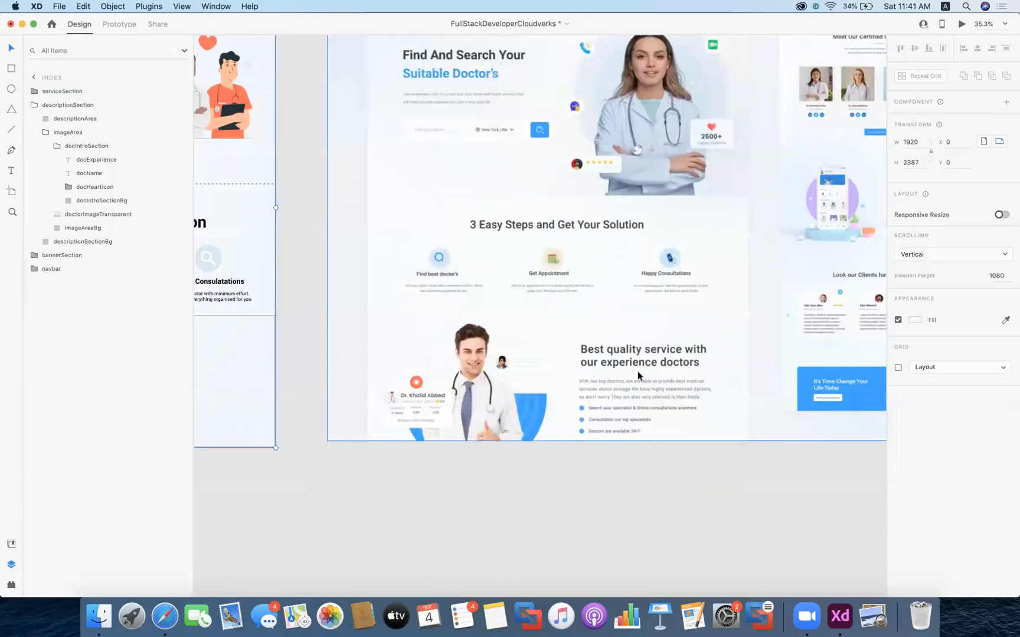
scroll(612, 378, "left", 5)
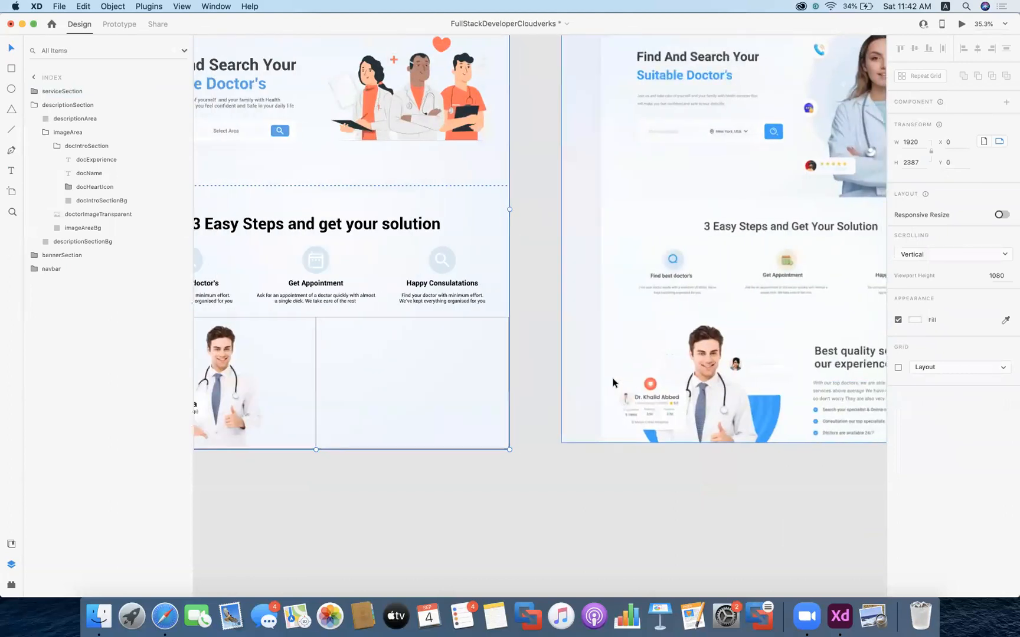
- Try shifting the imageArea group right to about X 61, then restore it to X 0 with a width of 960
scroll(773, 379, "right", 3)
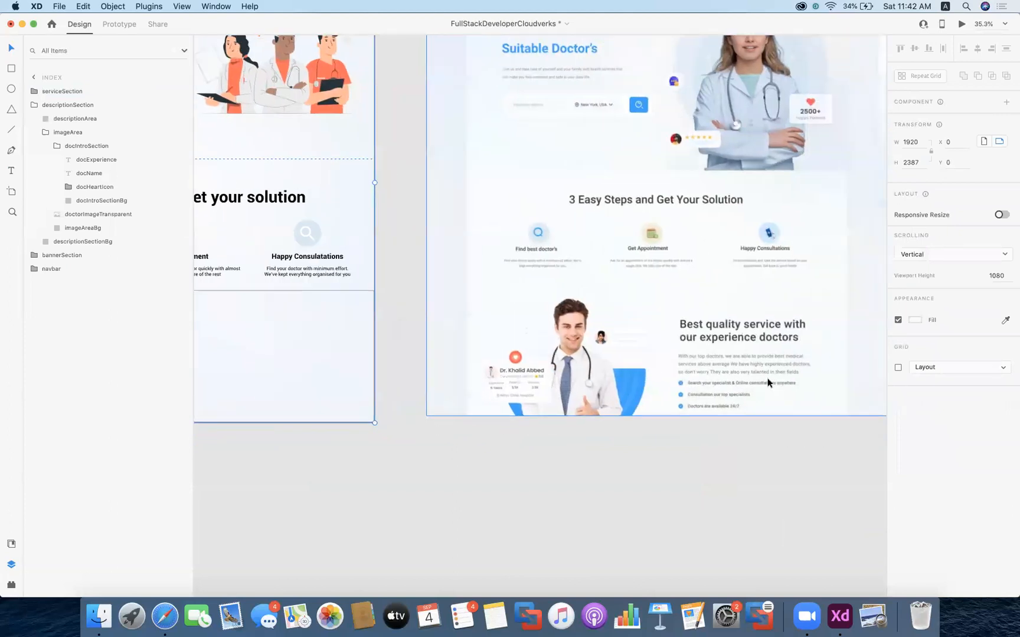
scroll(702, 380, "left", 8)
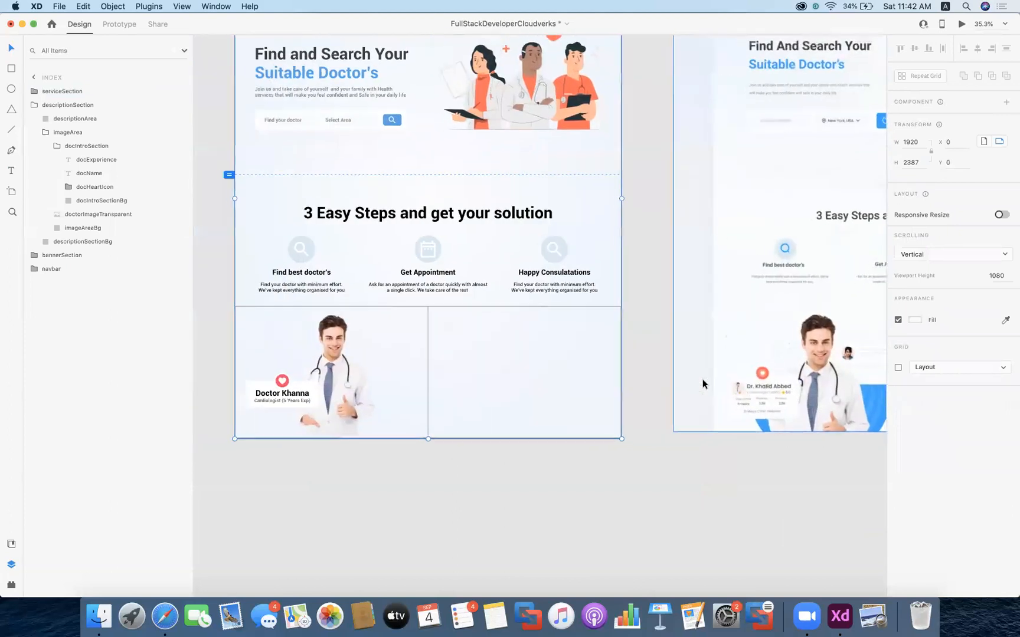
left_click(348, 375)
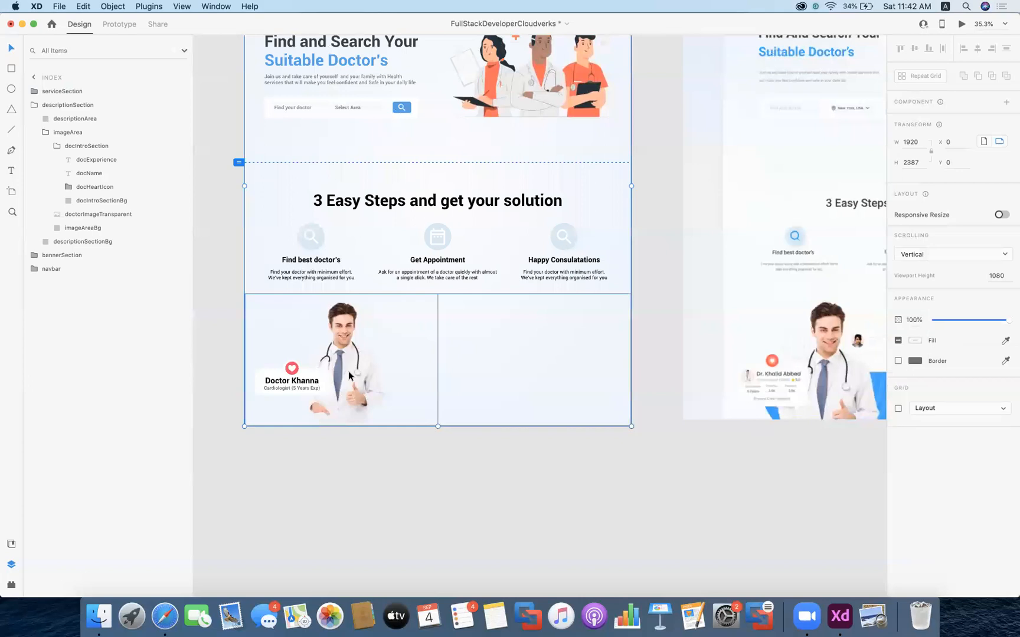
left_click(348, 375)
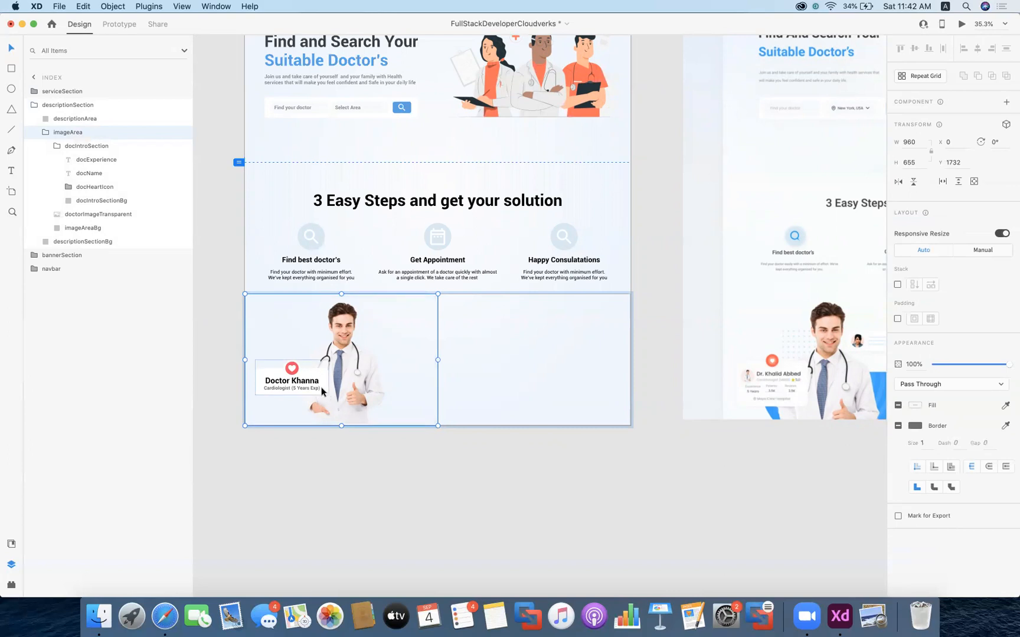
left_click_drag(322, 389, 328, 388)
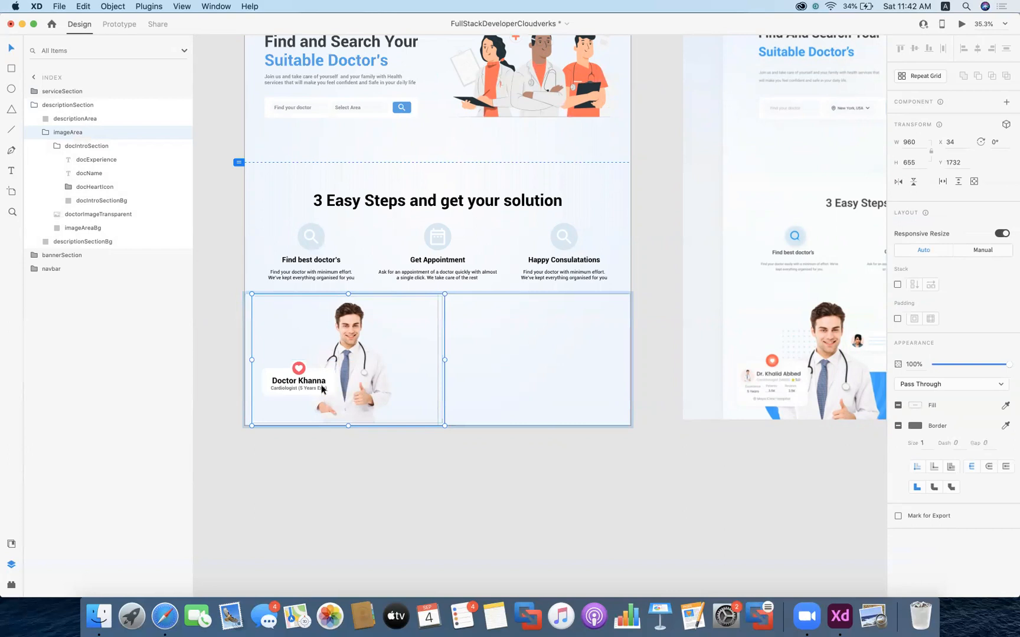
left_click_drag(328, 388, 332, 387)
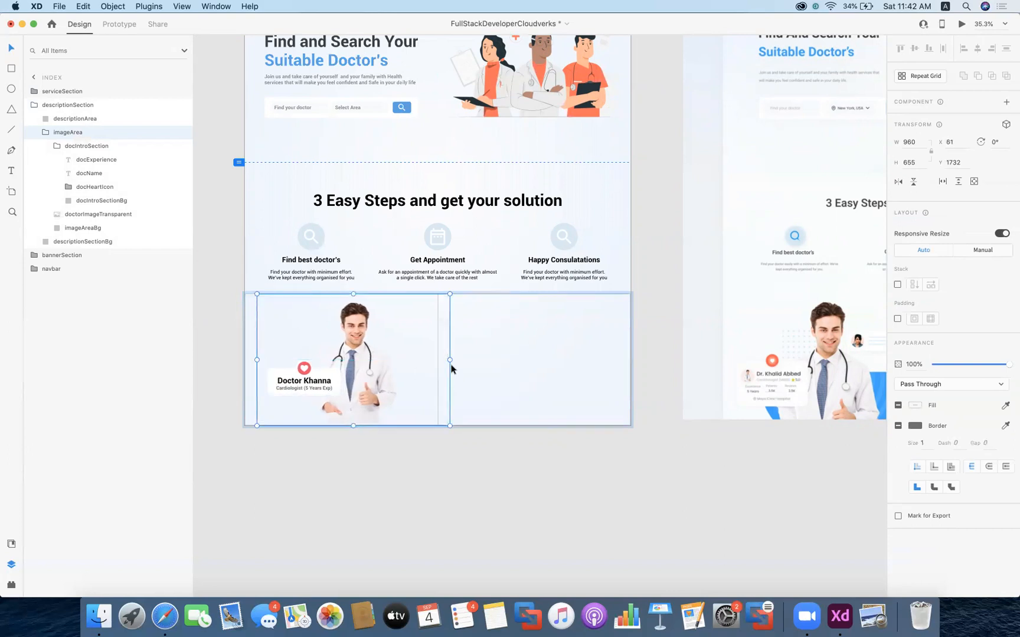
left_click_drag(443, 358, 437, 359)
left_click_drag(255, 359, 244, 358)
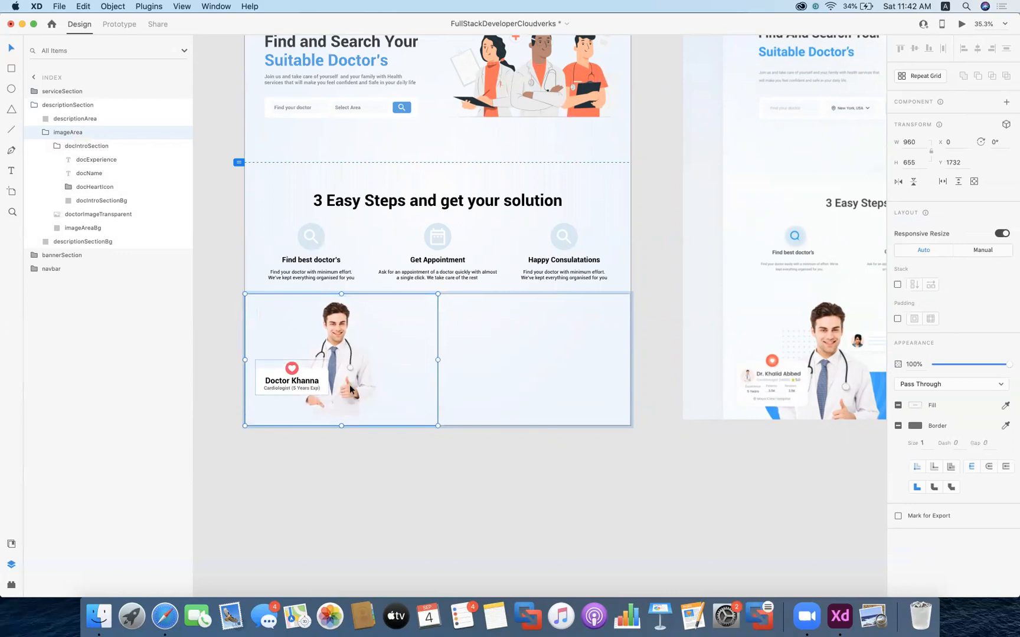
left_click_drag(346, 380, 356, 379)
left_click_drag(349, 374, 346, 375)
- Move the doctor image to about X 71, Y 1763 and the docIntroSection card to about X 115, Y 2060
left_click(348, 495)
left_click(330, 385)
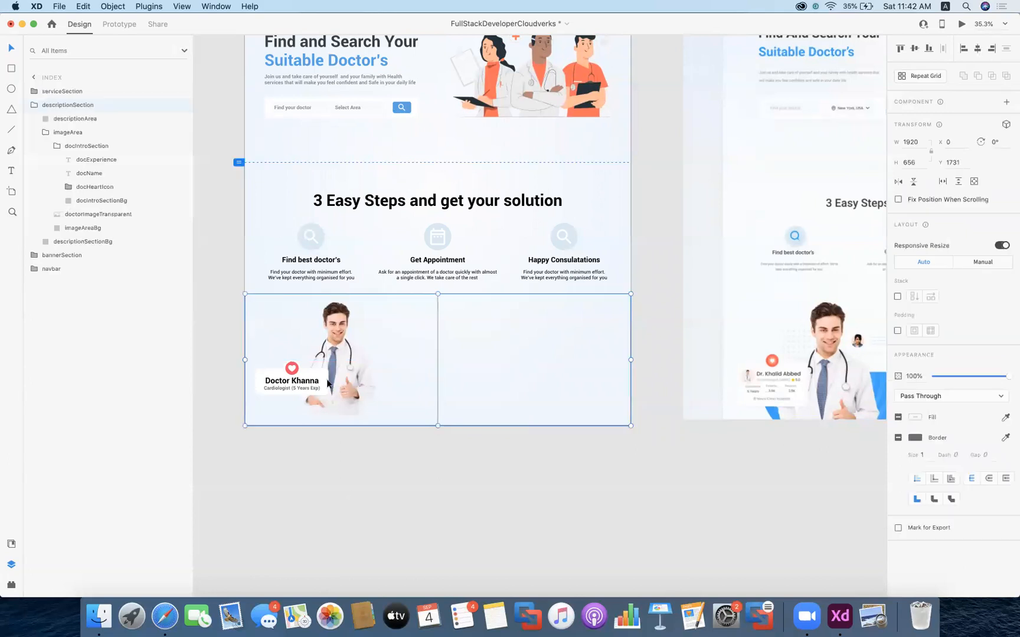
double_click(349, 376)
double_click(349, 375)
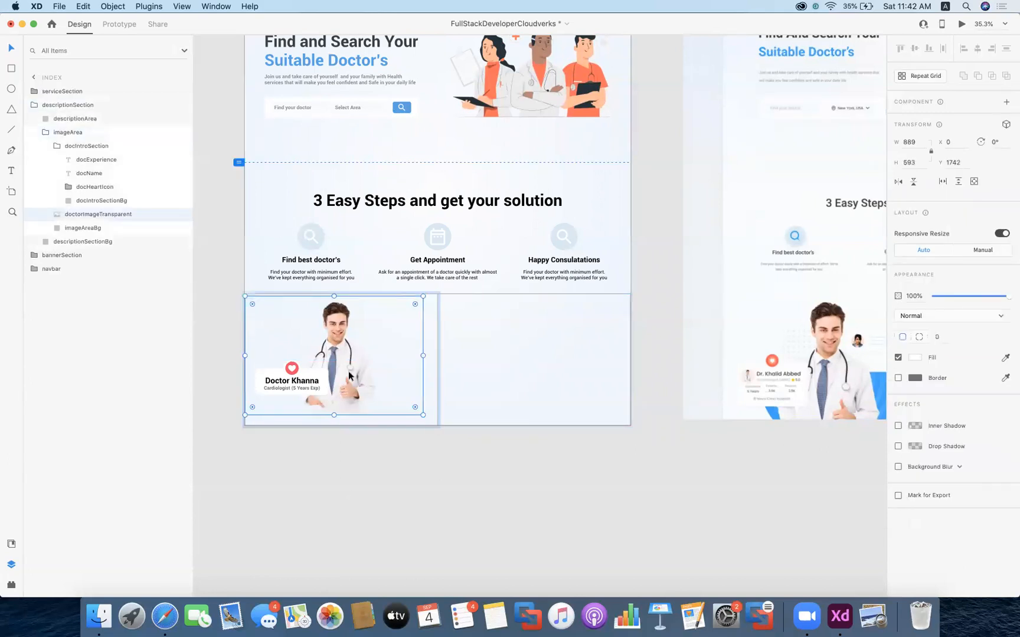
left_click_drag(355, 375, 367, 376)
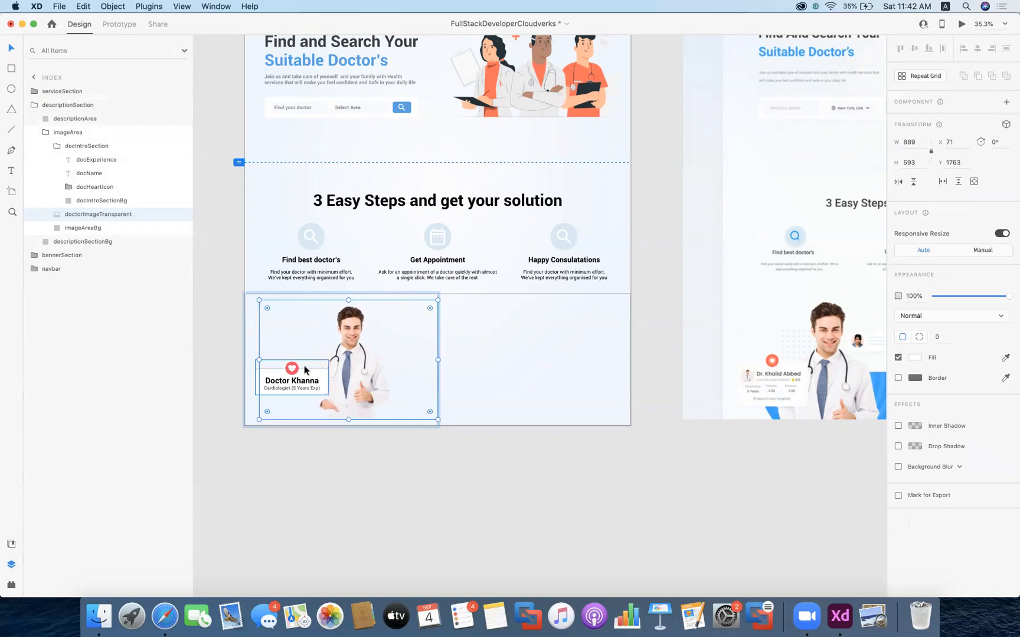
left_click_drag(314, 376, 327, 376)
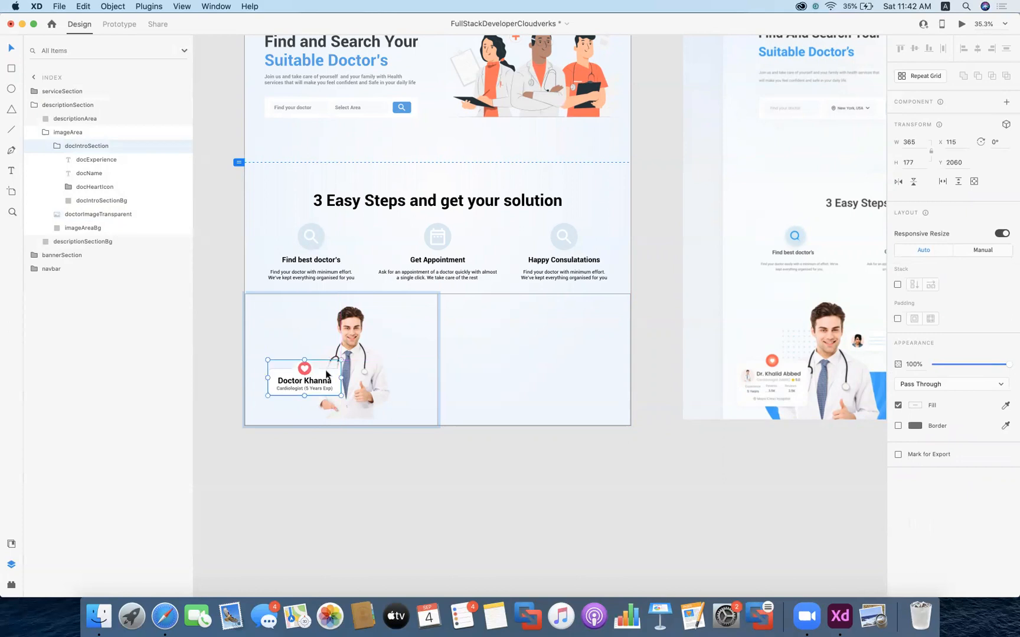
left_click(359, 450)
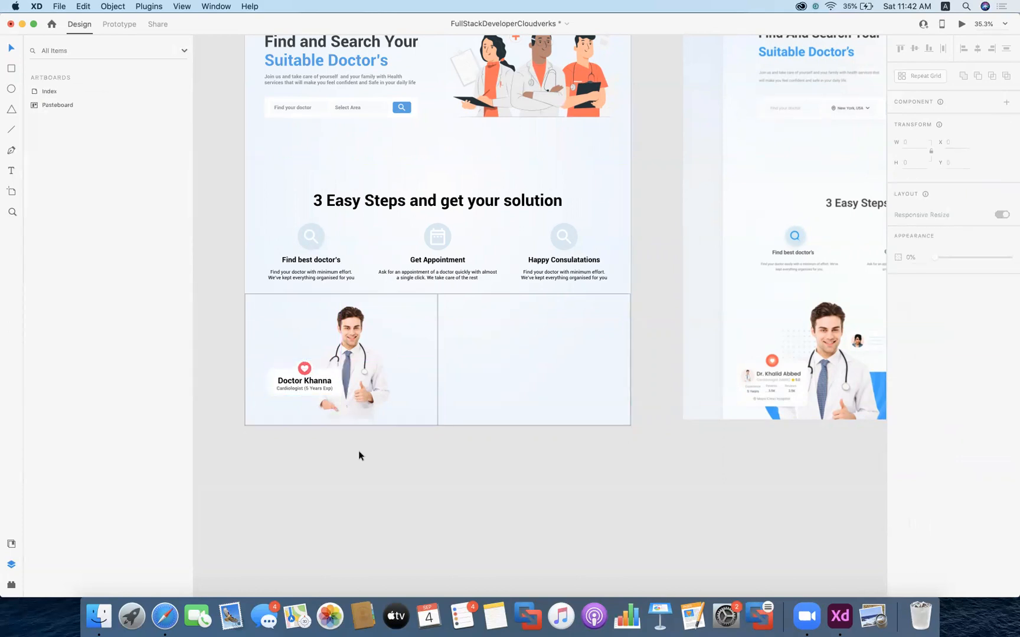
- Add a size 80 text reading "Best Doctors" near the top of the empty area beside the doctor image
scroll(359, 450, "up", 3)
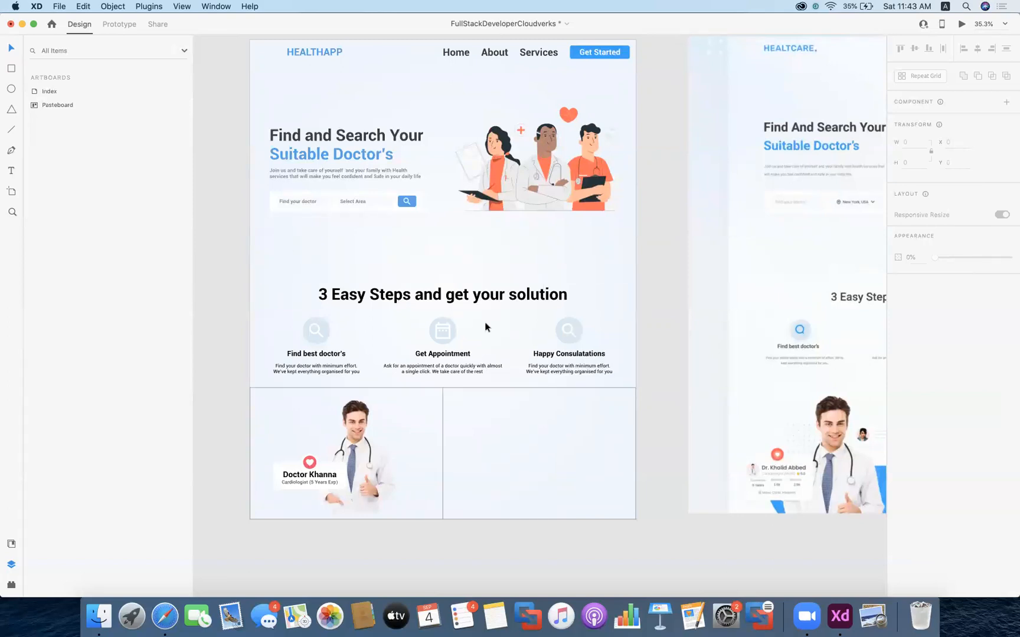
scroll(485, 327, "right", 5)
scroll(485, 327, "right", 3)
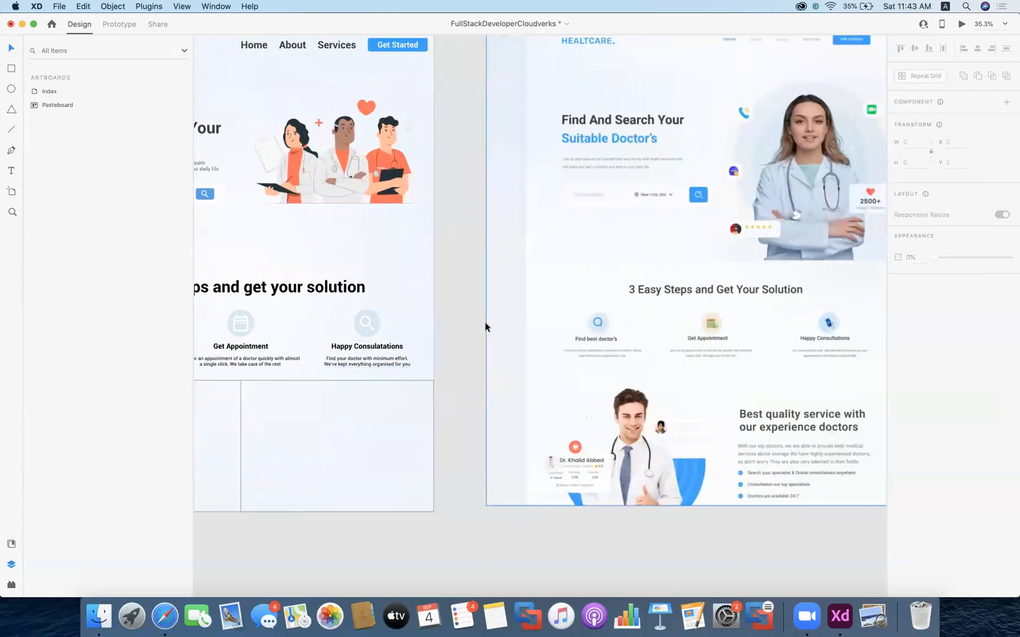
scroll(485, 327, "left", 7)
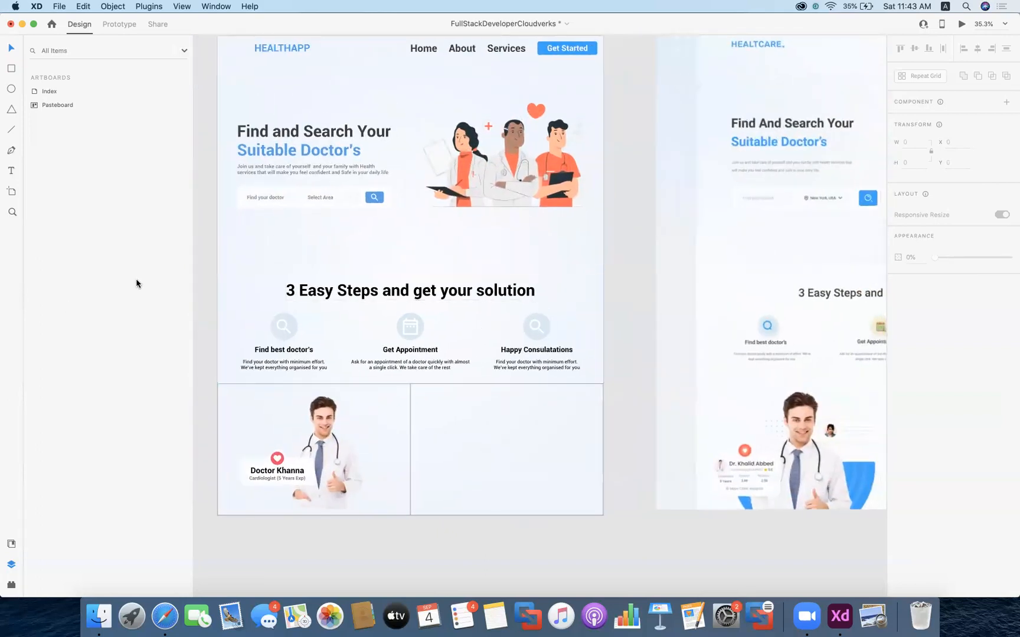
left_click(12, 171)
left_click(499, 403)
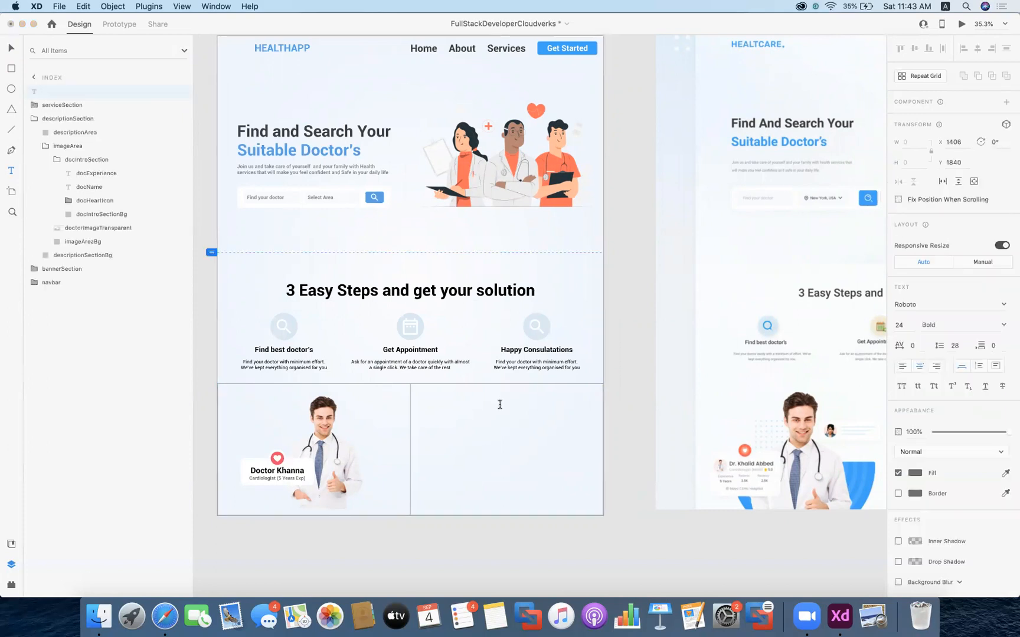
left_click(906, 326)
key("BackSpace")
type("80")
key("Return")
type("Best Doct")
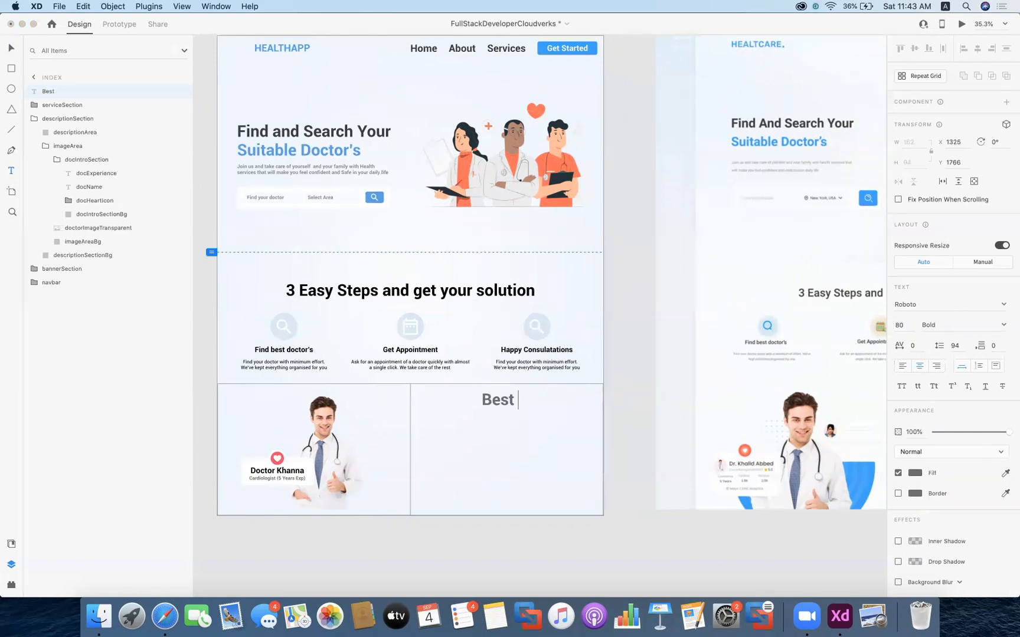
type("or")
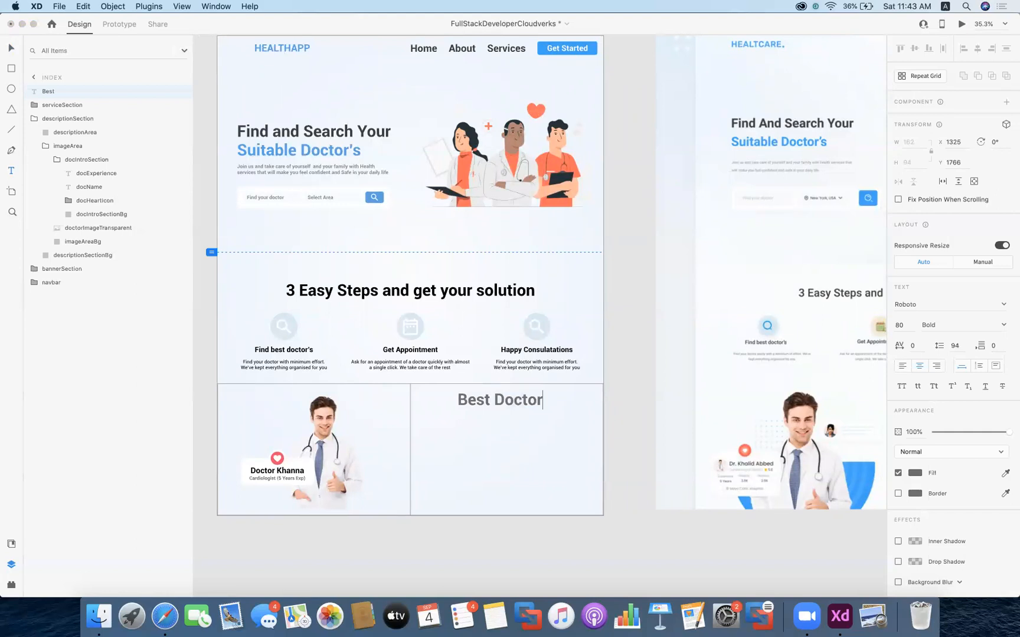
type("s")
key("Escape")
- Replace the "Best Doctors" text with "Best quality service with Our experienced doctors" on two lines
scroll(619, 406, "right", 5)
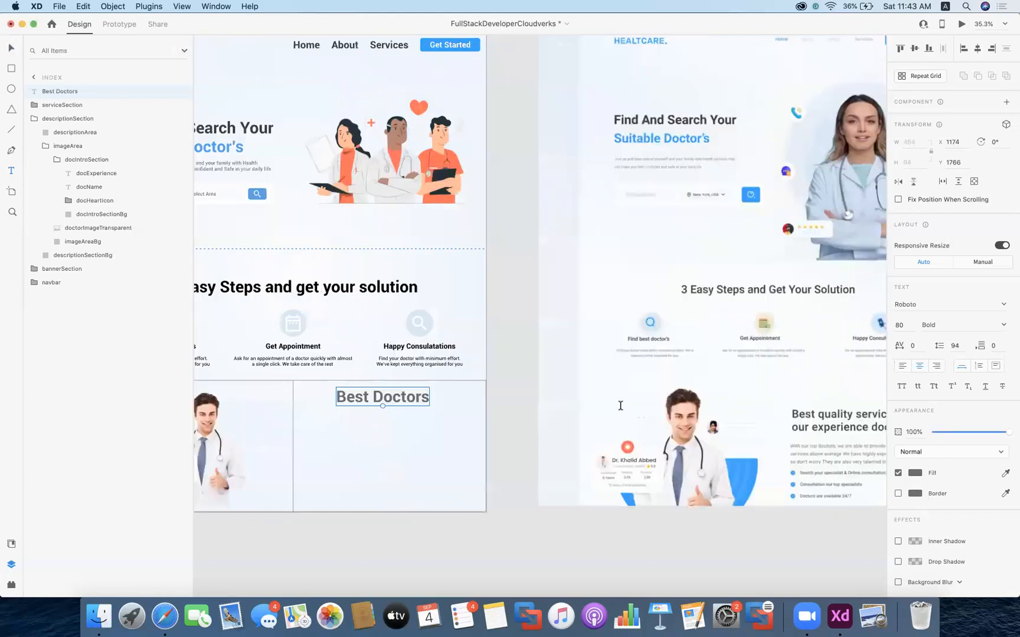
scroll(620, 406, "left", 3)
scroll(620, 406, "down", 1)
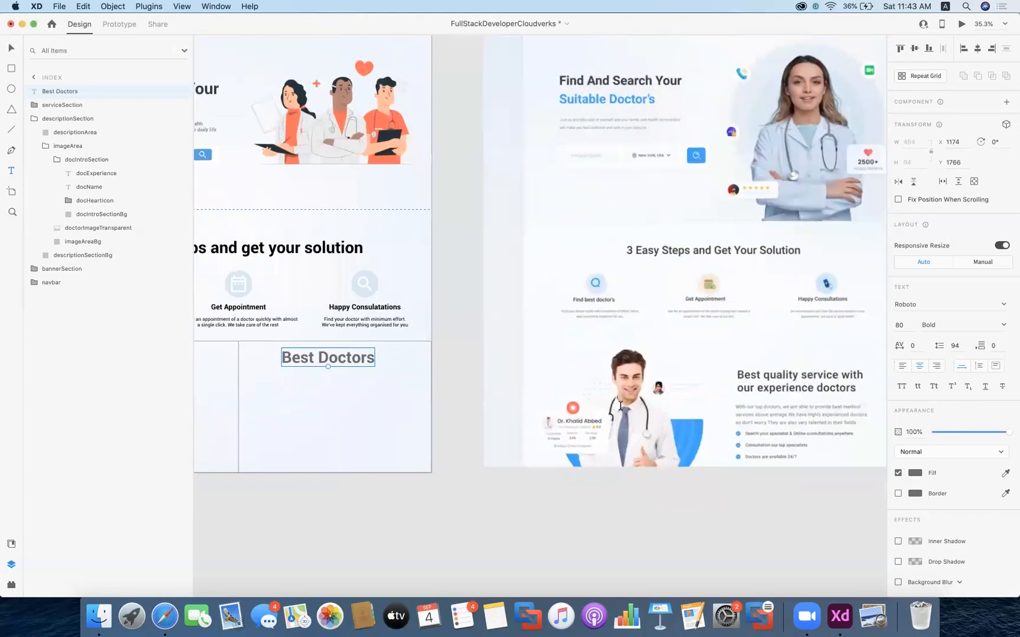
left_click(348, 355)
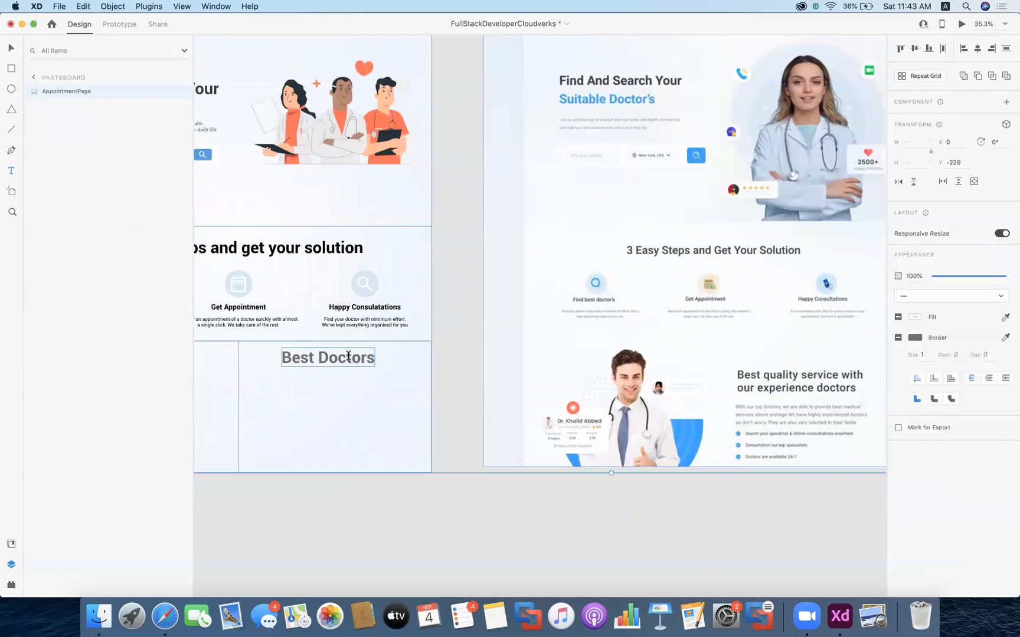
double_click(348, 356)
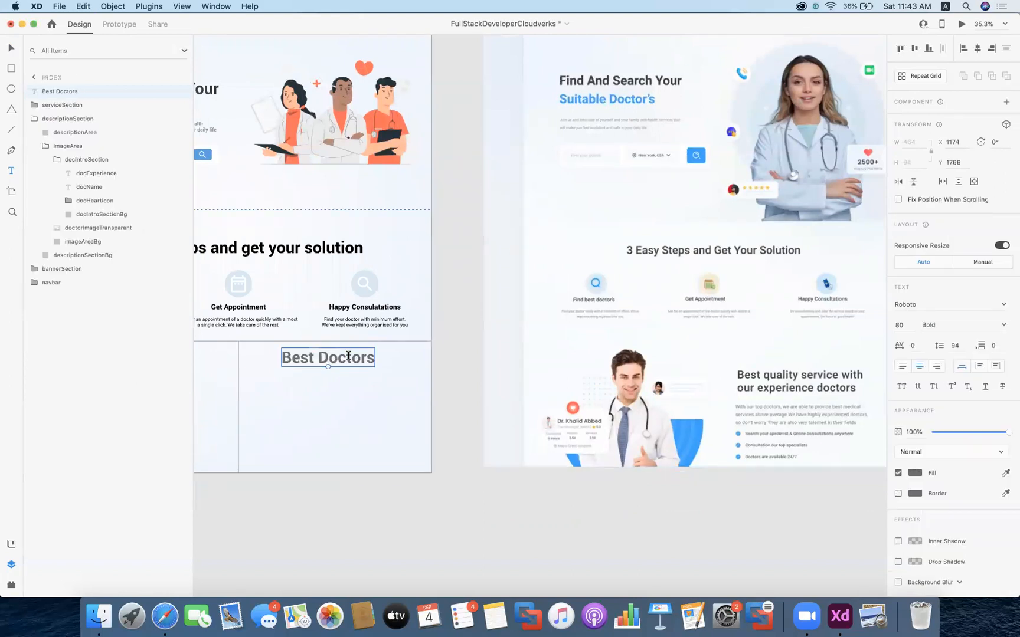
key("Escape")
double_click(348, 356)
key("Escape")
double_click(348, 356)
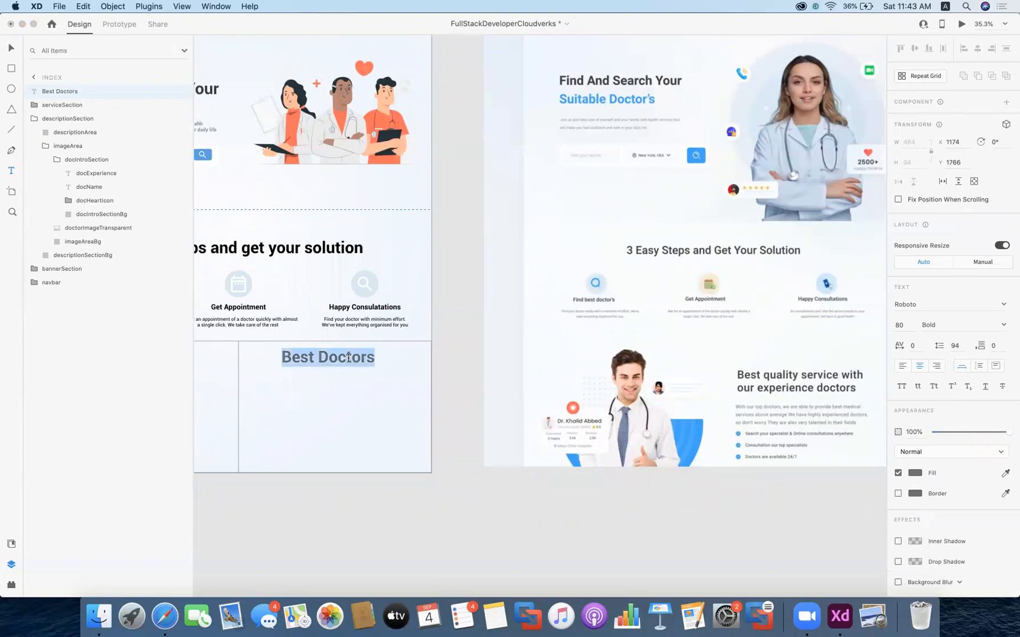
type("Best ")
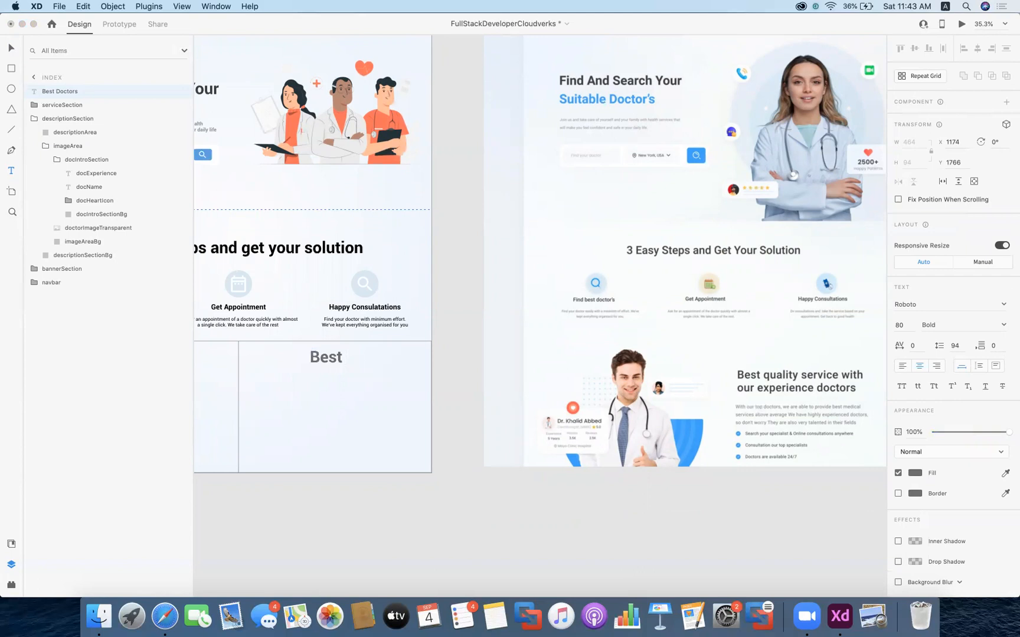
type("quality service with Our ")
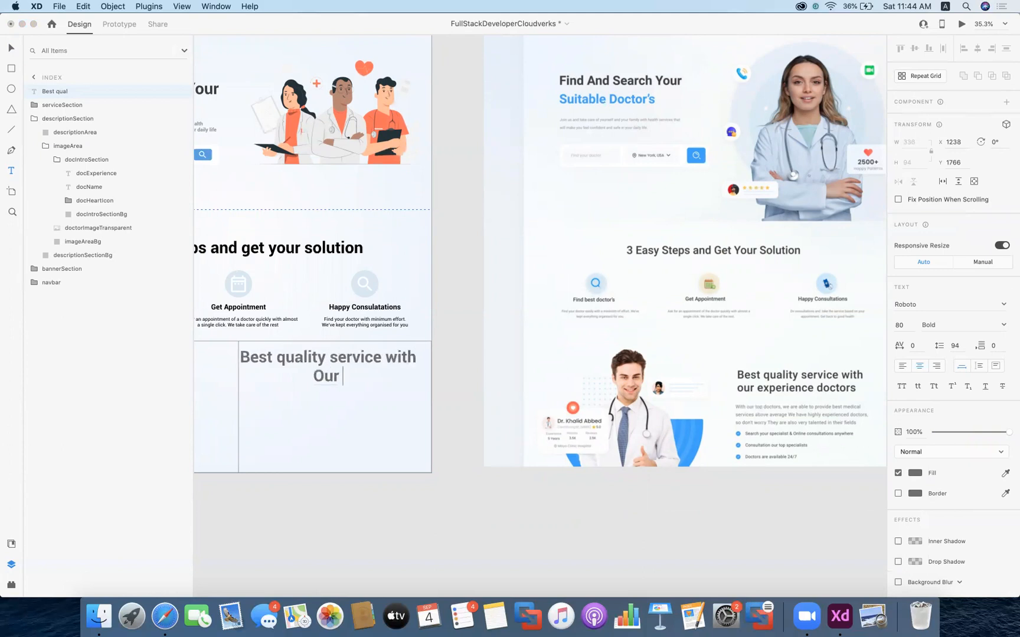
type("experienced doctos")
key("BackSpace")
type("rs")
- Set the font size of the whole two-line heading beside the doctor image to 70
key("super+a")
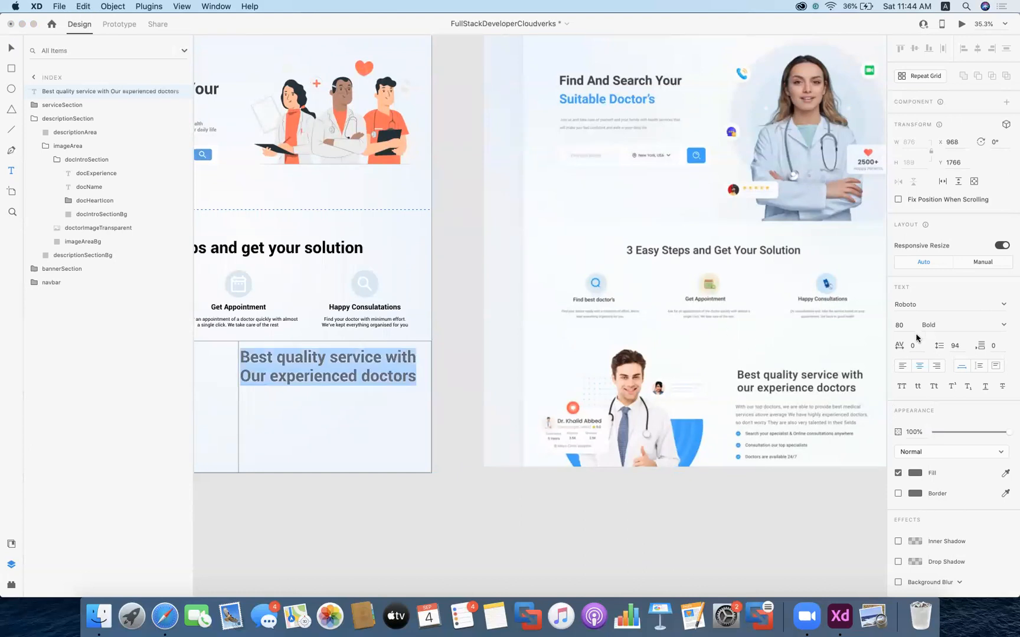
left_click(903, 325)
key("BackSpace")
type("70")
key("Return")
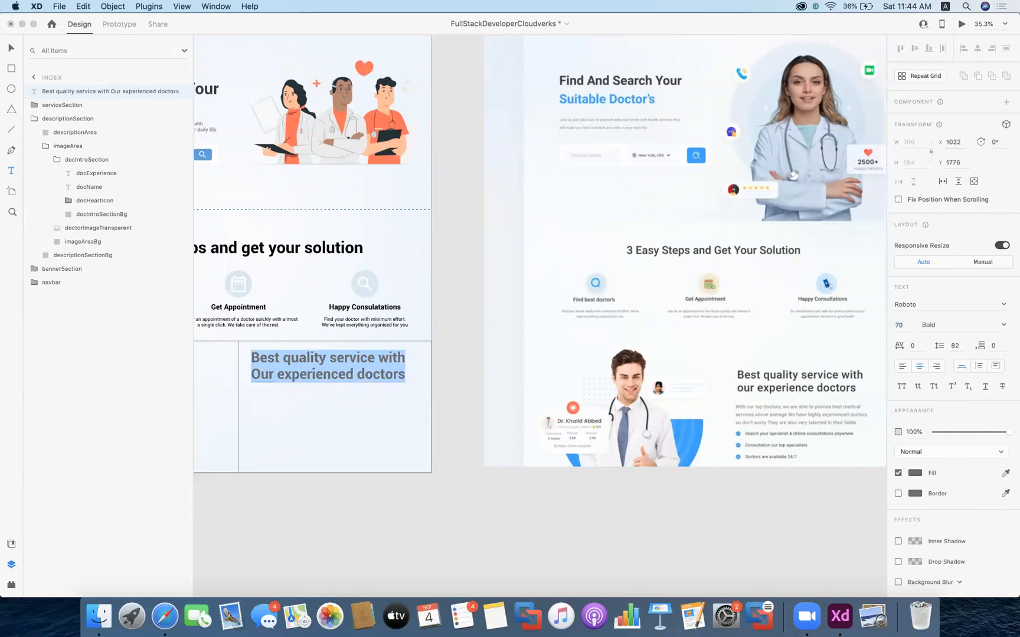
- Change the two-line heading's fill colour to dark grey #535353
left_click(914, 473)
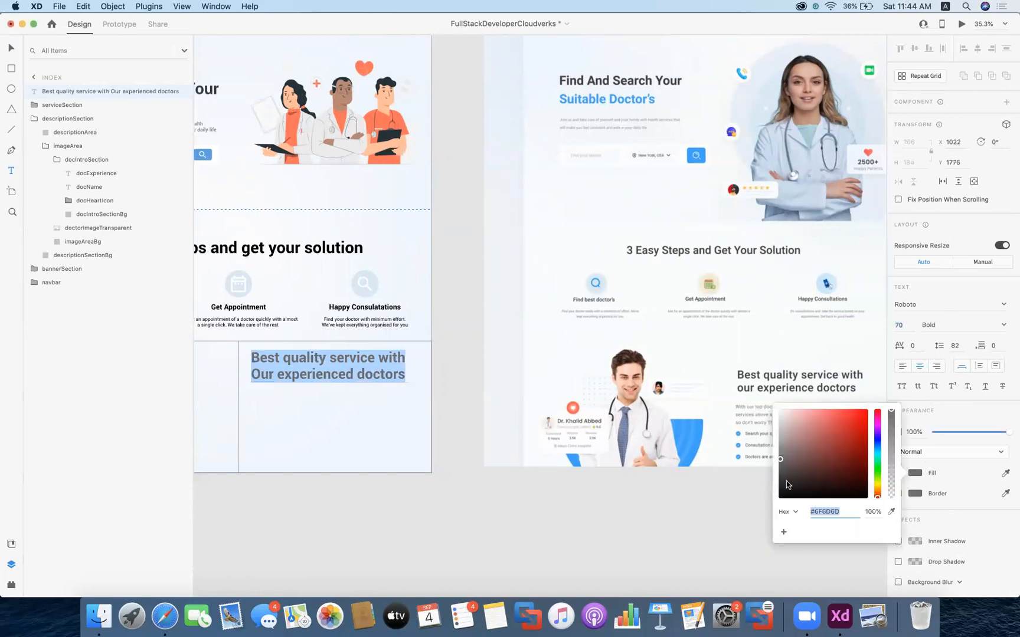
left_click_drag(780, 464, 779, 498)
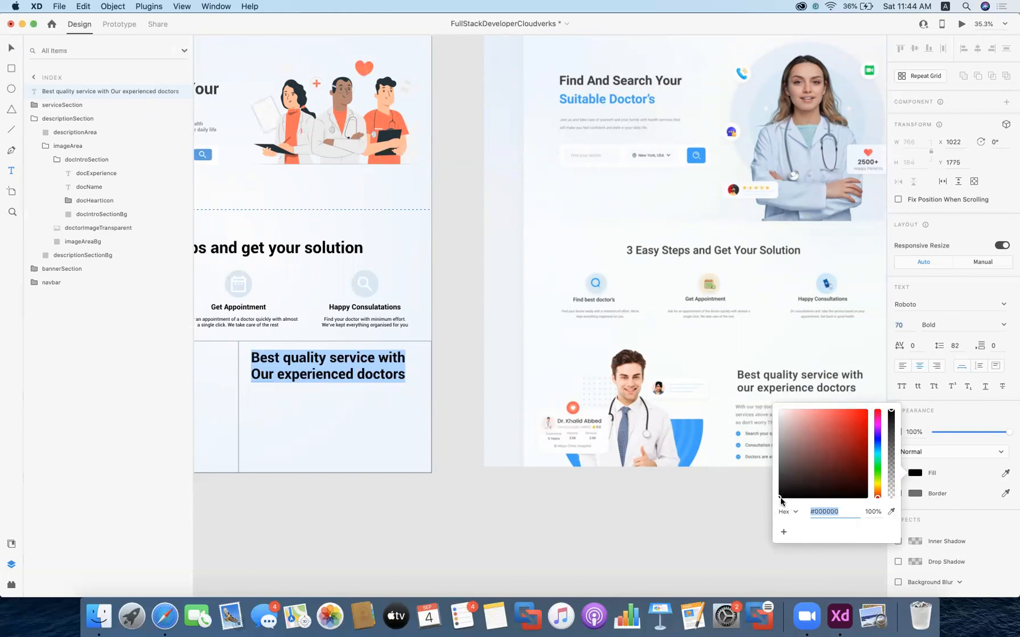
left_click_drag(779, 498, 778, 471)
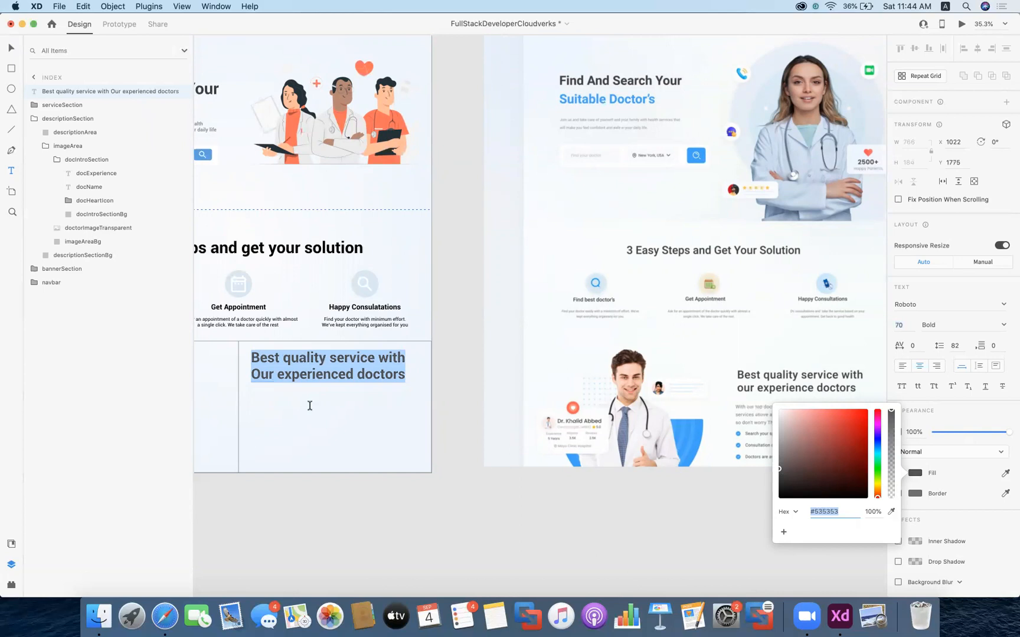
key("Escape")
key("Escape")
- Change "Our" to lowercase "our" at the start of the heading's second line
left_click(262, 376)
key("Escape")
left_click(262, 376)
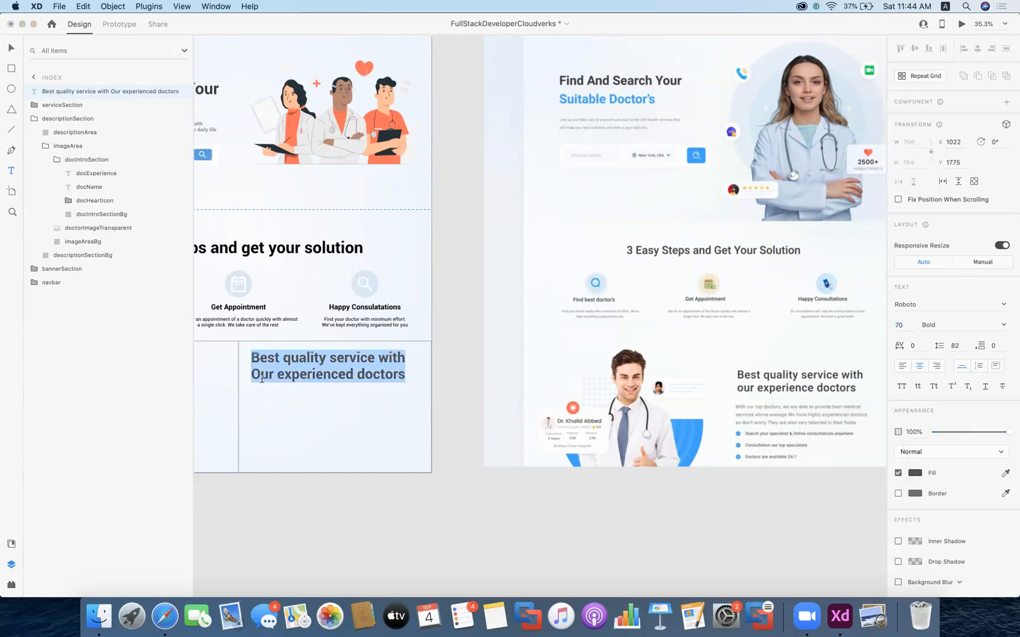
left_click(262, 376)
key("BackSpace")
type("o")
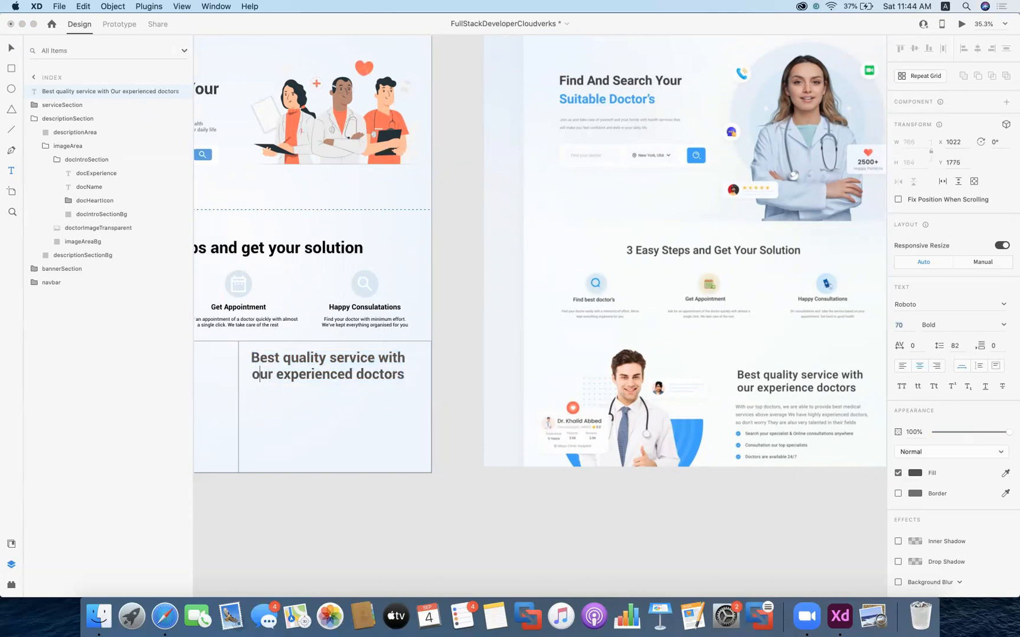
key("Escape")
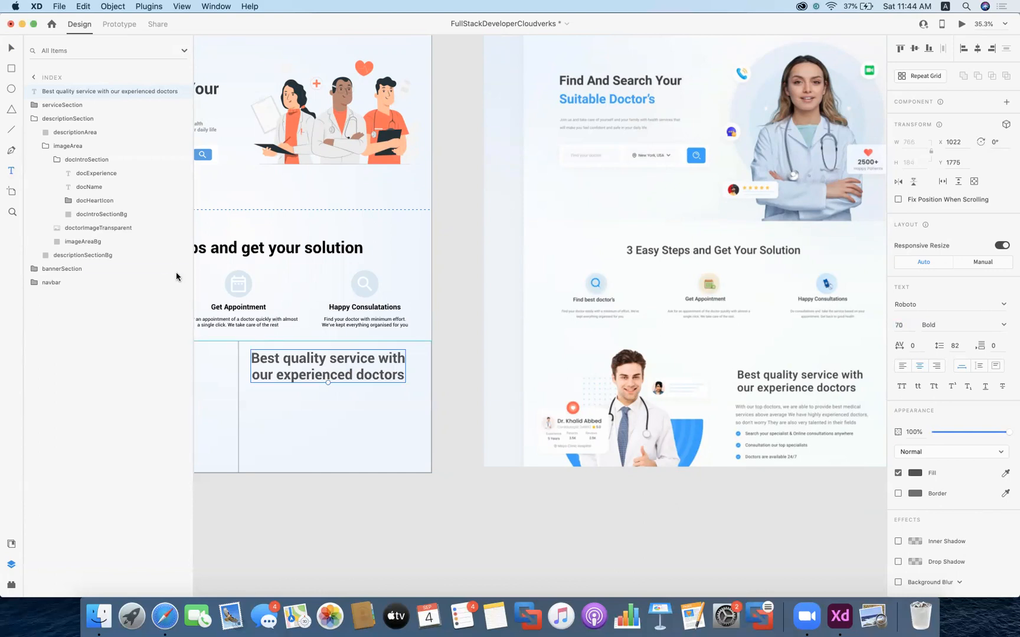
- Add a text line at font size 40 below the two-line heading reading "With our top doctors, we are able to provide best"
left_click(252, 393)
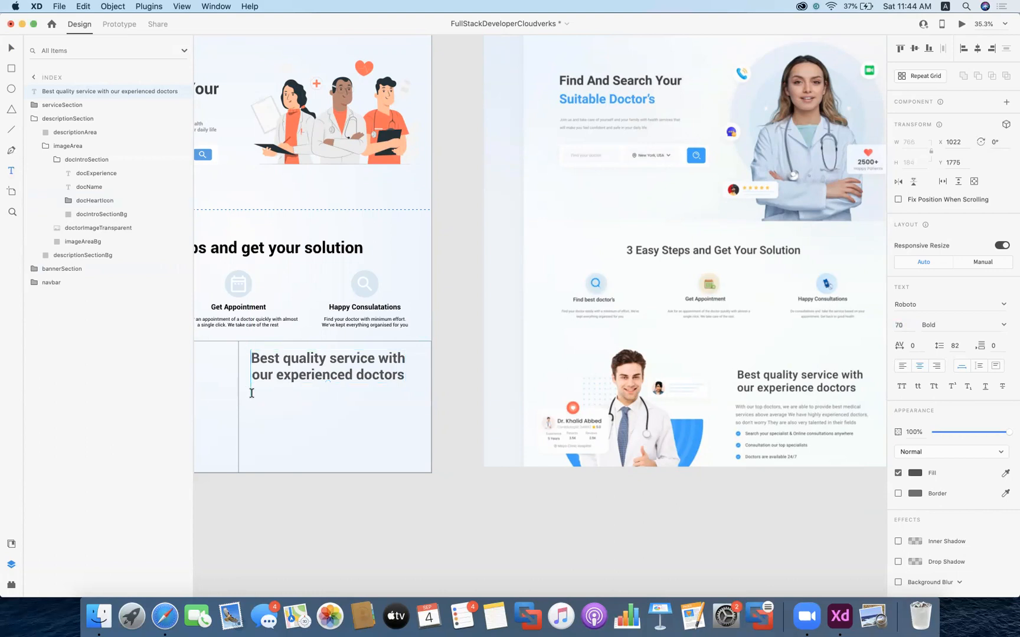
double_click(904, 326)
type("40")
key("Return")
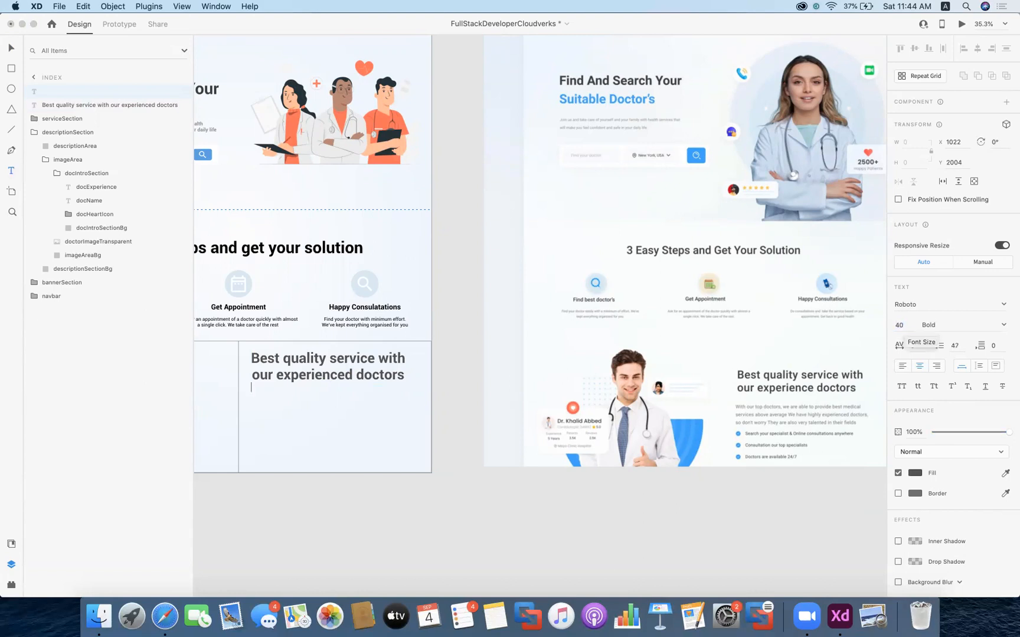
type("With")
key("BackSpace")
key("BackSpace")
key("BackSpace")
key("BackSpace")
type("With ")
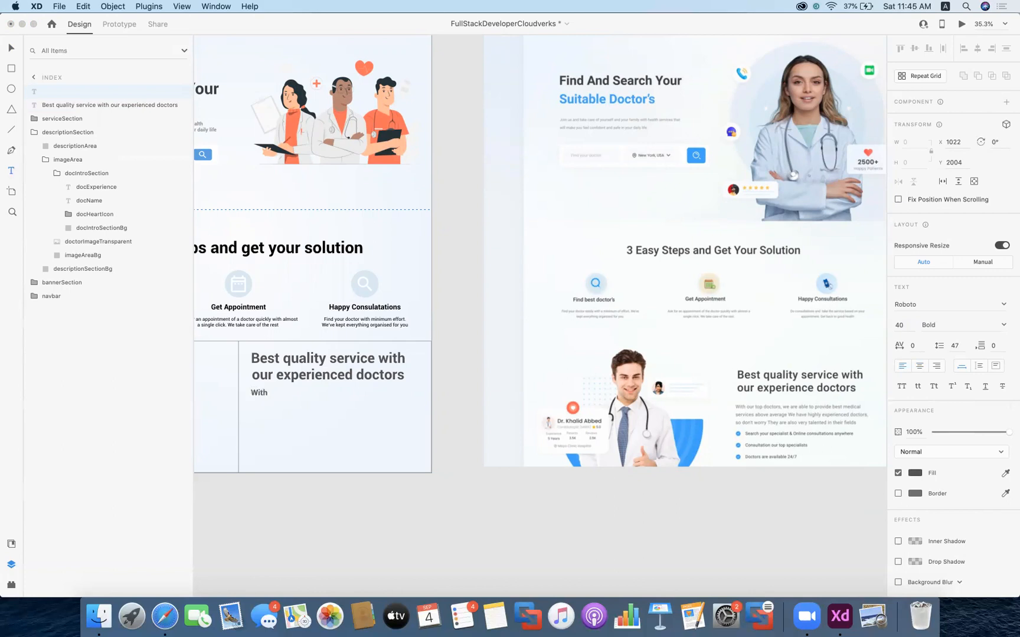
type("our top coctors")
type(", we are able to provide best")
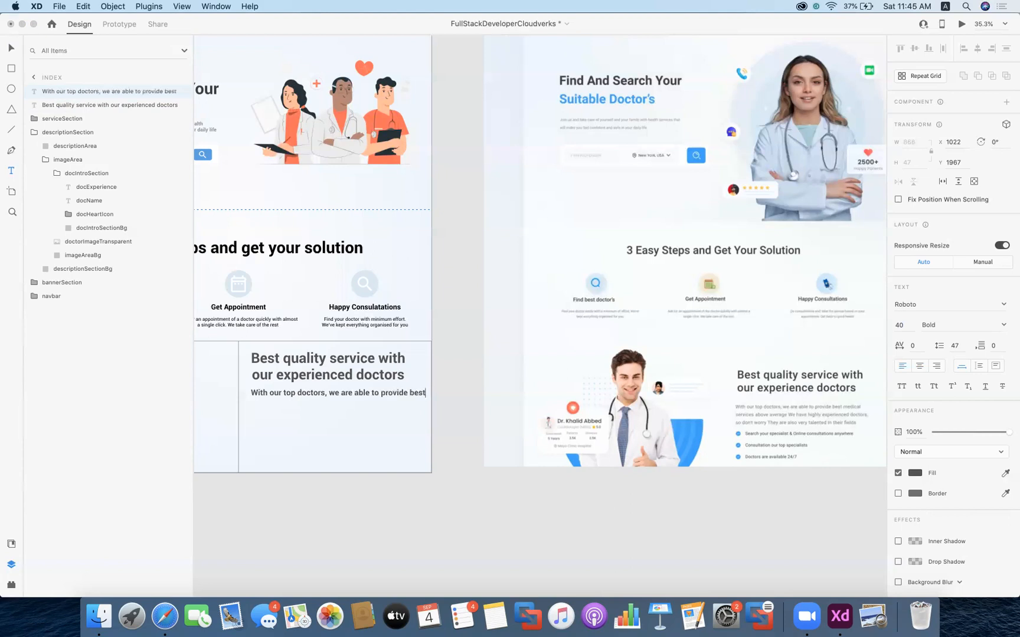
- Continue the paragraph on a second line with "Medical services above average"
type(" medical")
key("BackSpace")
key("BackSpace")
key("BackSpace")
key("BackSpace")
key("BackSpace")
key("BackSpace")
key("BackSpace")
key("BackSpace")
type("Medical servie")
type("es abobe")
key("BackSpace")
key("BackSpace")
type("ve average")
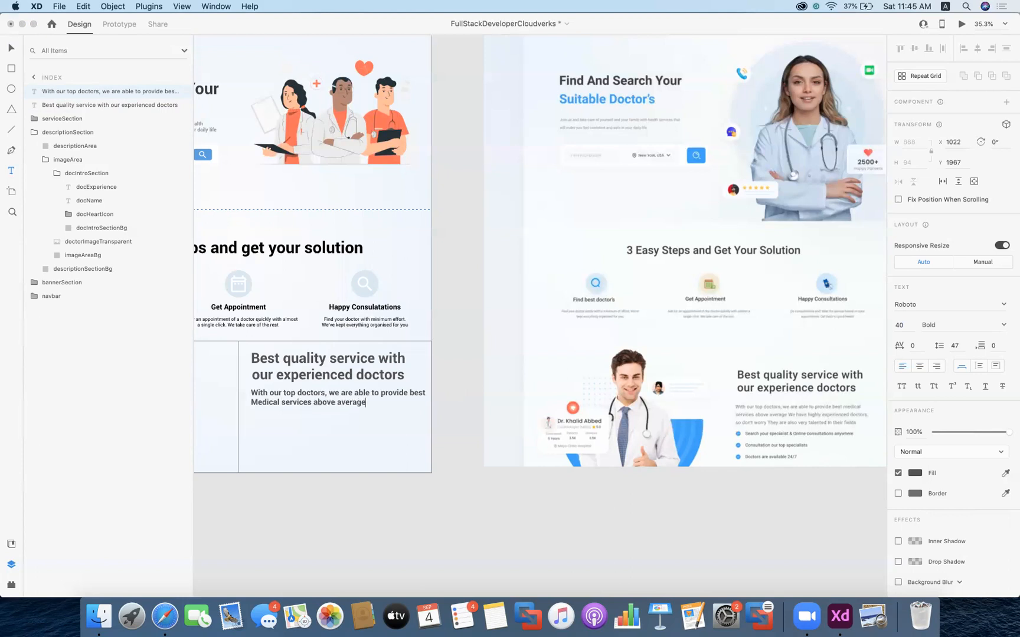
- Finish the paragraph with ". We have highly experienced doctors, so don't worry.", breaking to a third line at lowercase "experienced"
type(". We have highly experienced doctors")
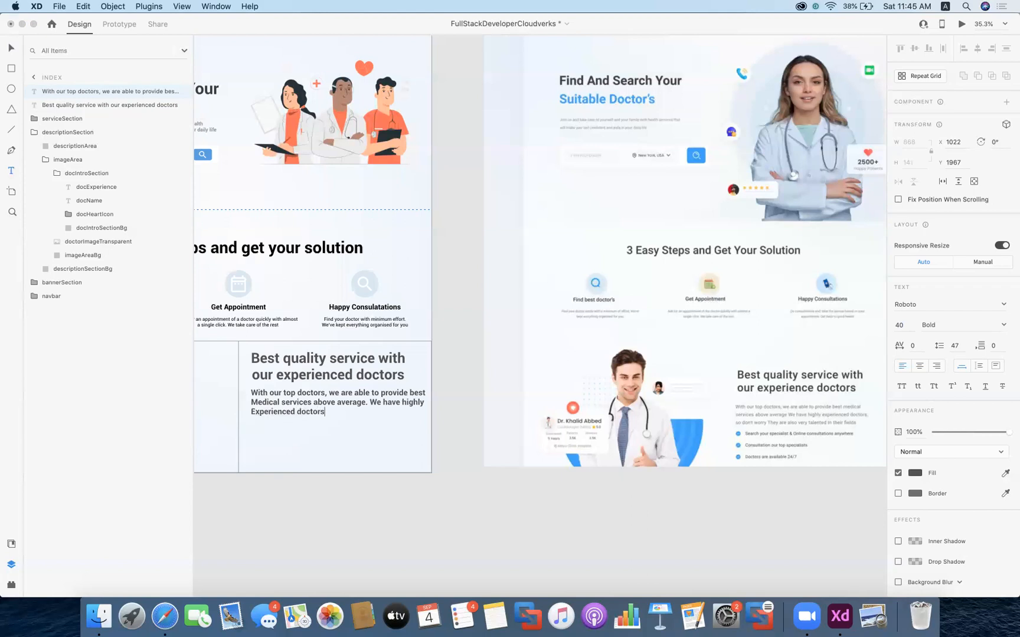
type(", so don't worry")
left_click(256, 412)
key("BackSpace")
type("e")
key("Escape")
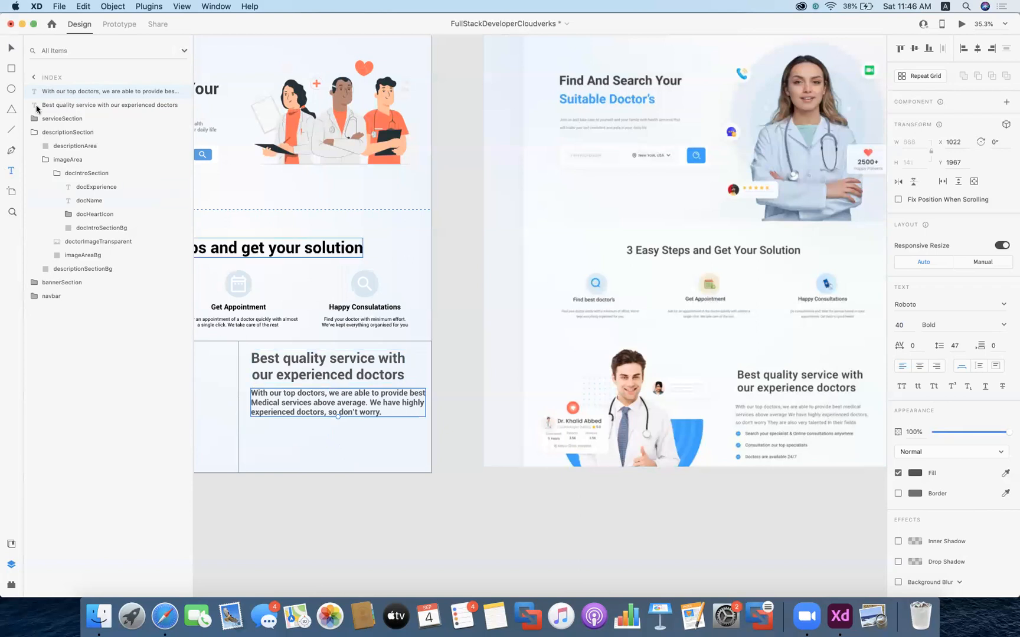
- Draw a 37 by 37 bullet circle below the paragraph, without border and filled with the blue sampled from the reference design
left_click(11, 90)
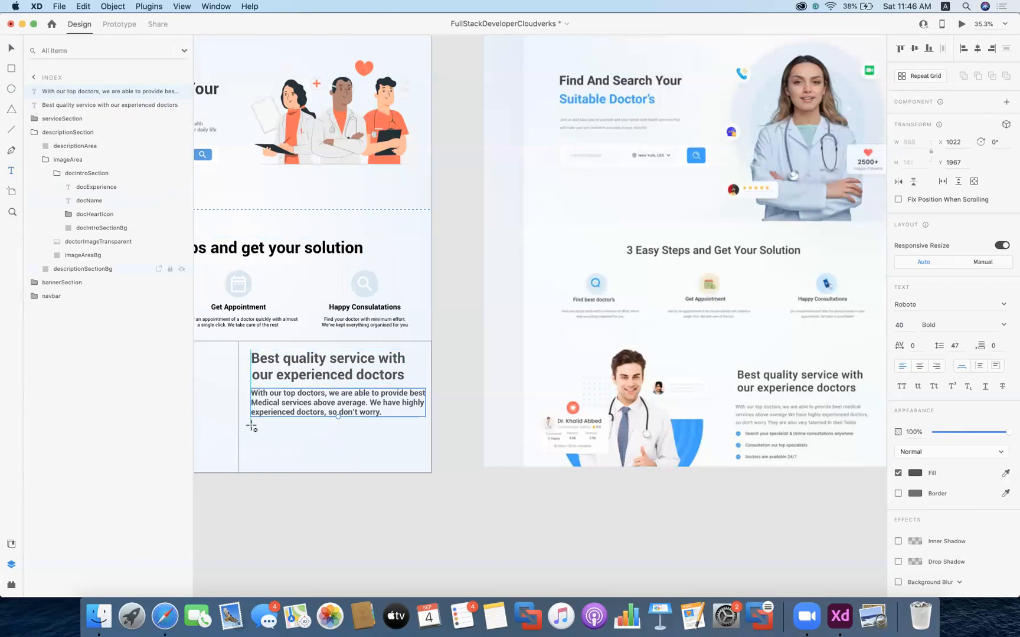
left_click_drag(252, 426, 258, 436)
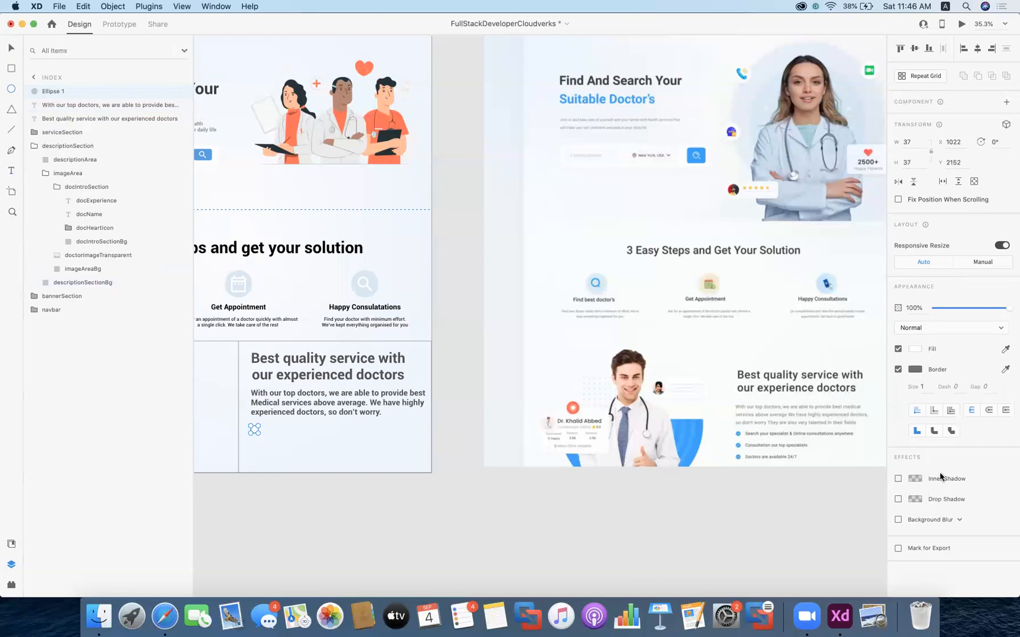
left_click(898, 370)
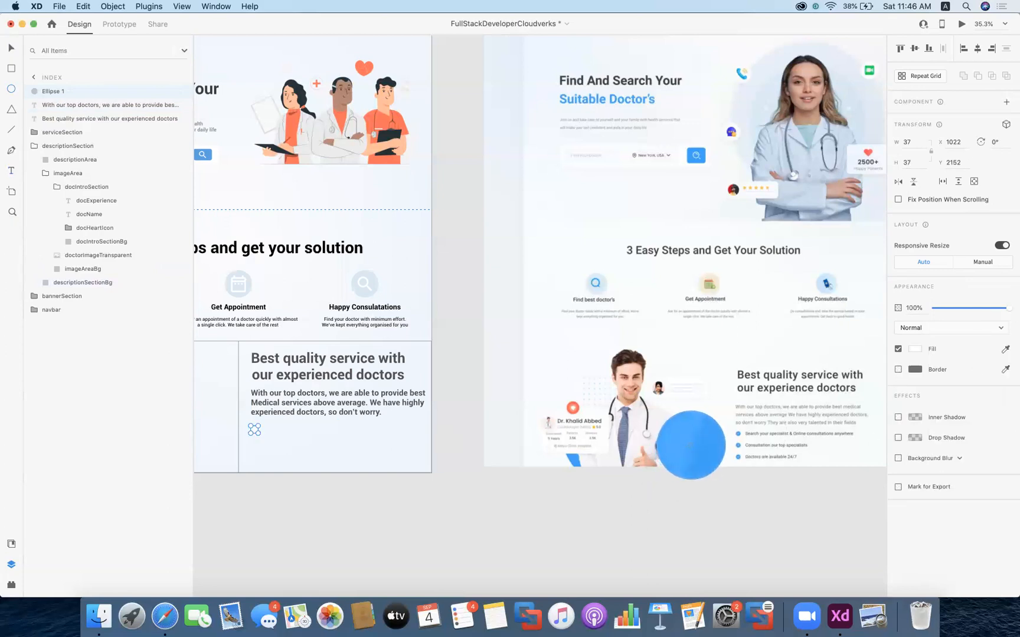
left_click(693, 445)
left_click(693, 445)
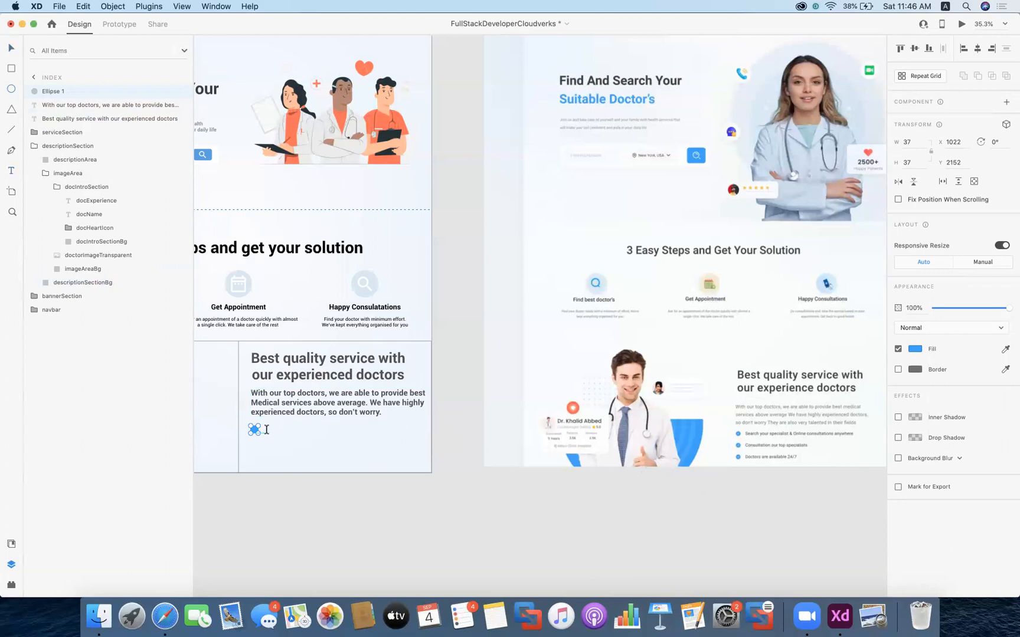
- Add the text "Search your specialist & online consultation anywhere" beside the blue bullet circle
left_click(267, 429)
type("Searc")
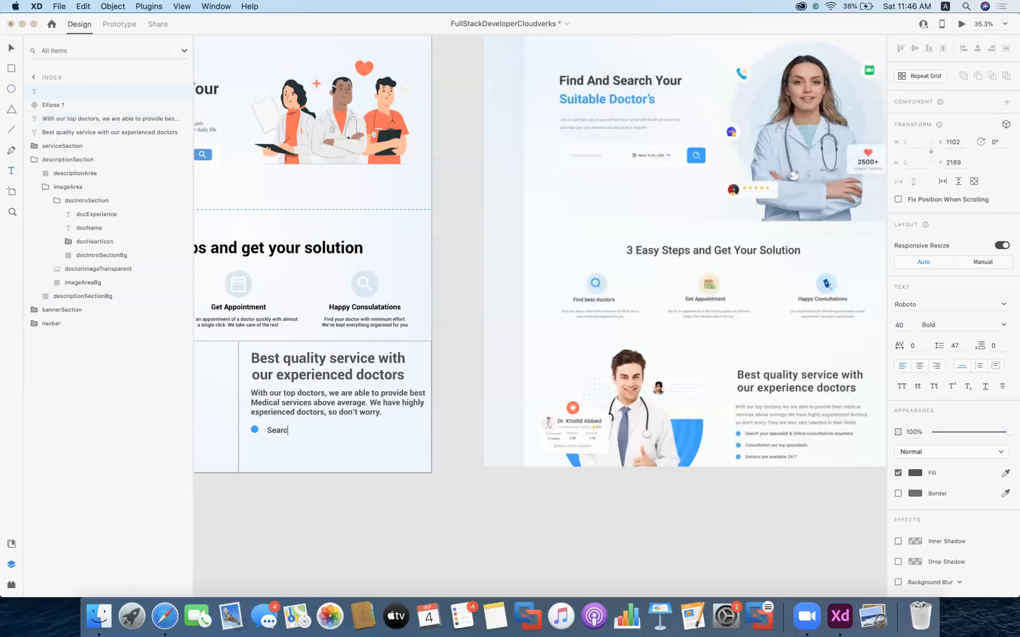
type("h your spe")
key("BackSpace")
key("BackSpace")
type("specialist & o")
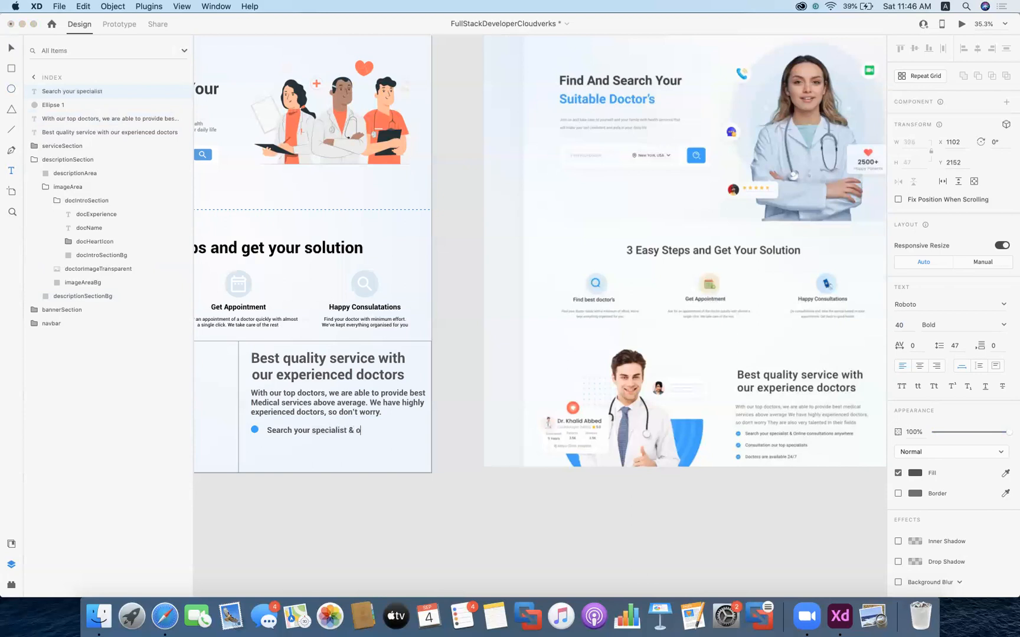
type("nline consultation anywhere")
- Set the bullet text's font size to 30 and move it closer to the blue circle, level with it
key("super+a")
left_click(906, 325)
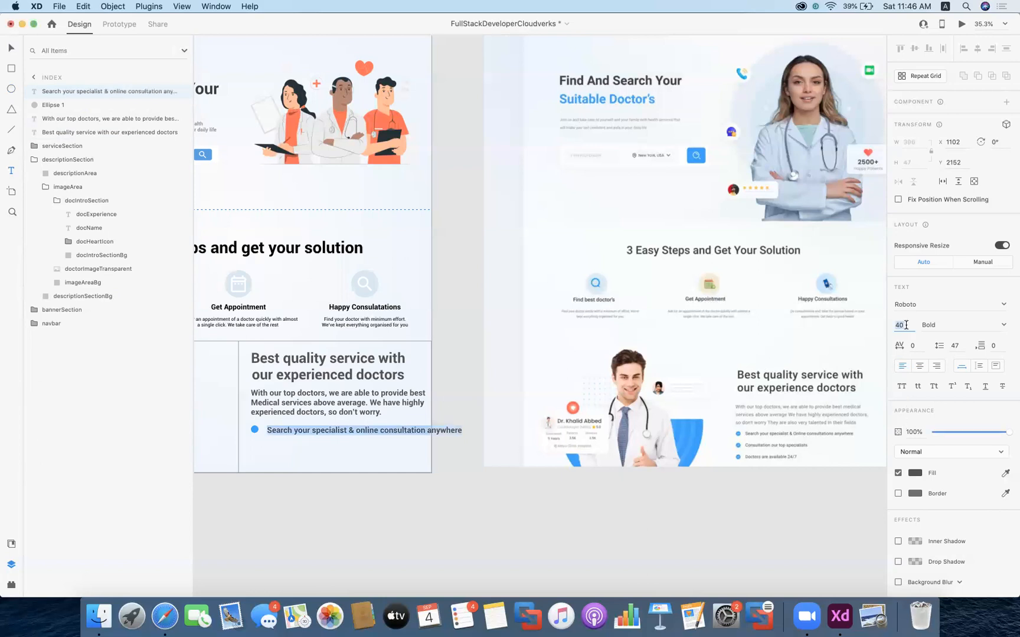
type("30")
key("Return")
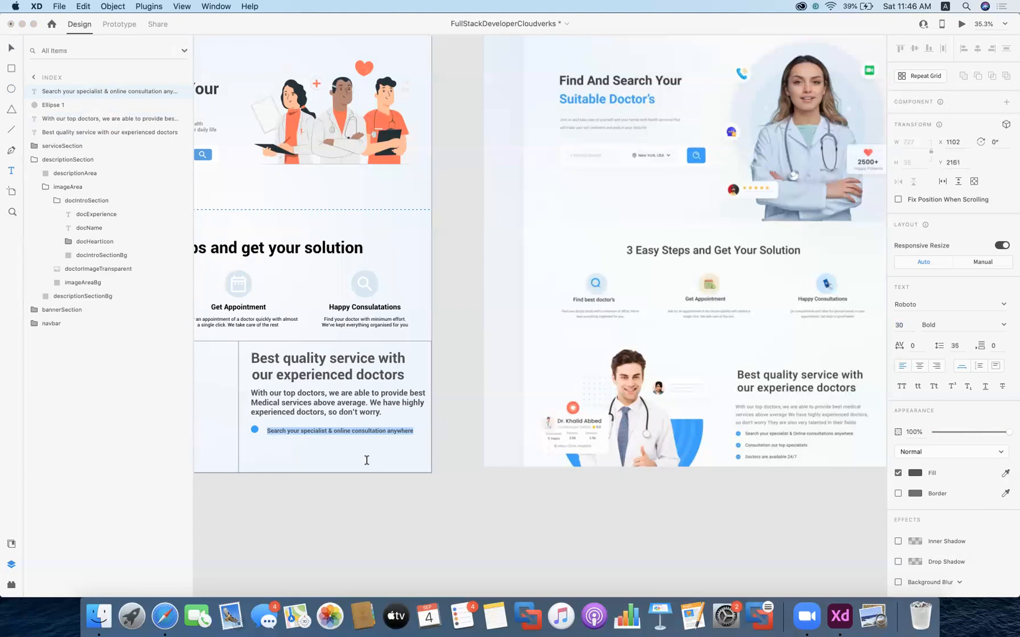
left_click(329, 448)
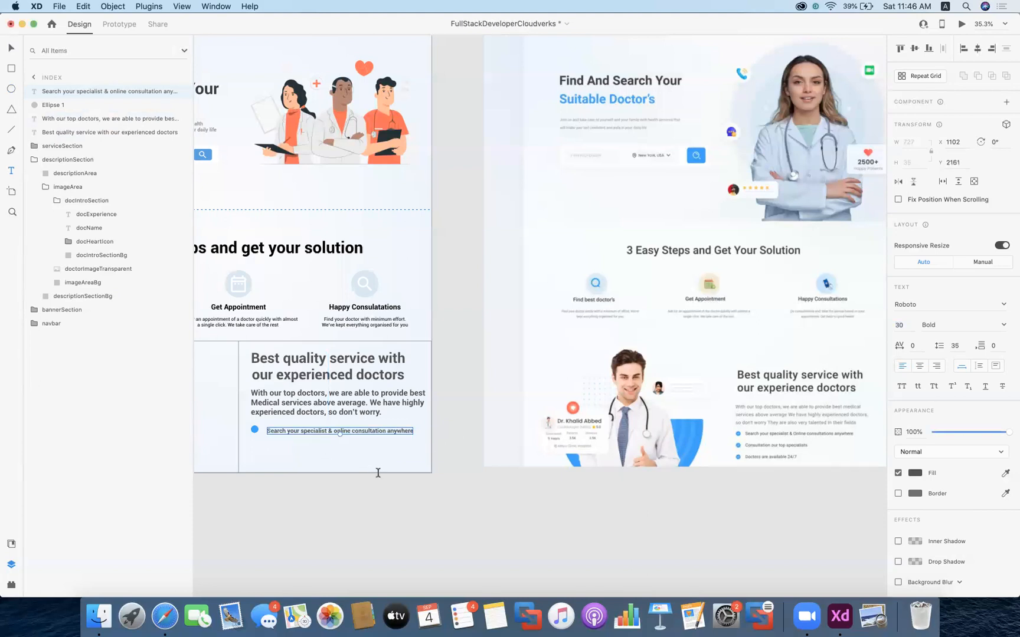
left_click_drag(376, 429, 370, 431)
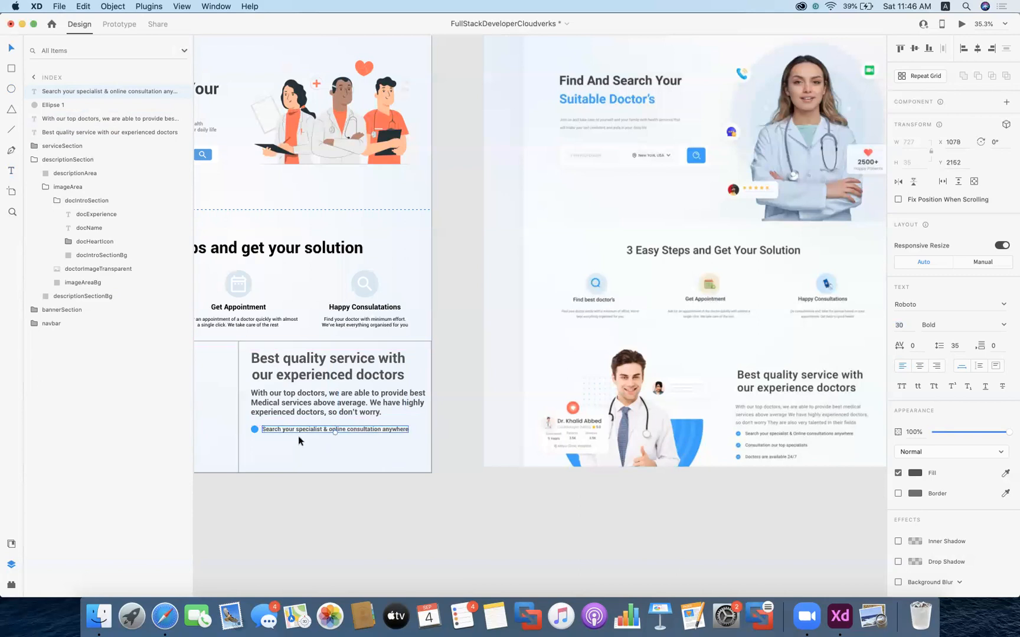
- Group the blue circle with its text and rename the group pointer1
left_click(252, 427, "shift")
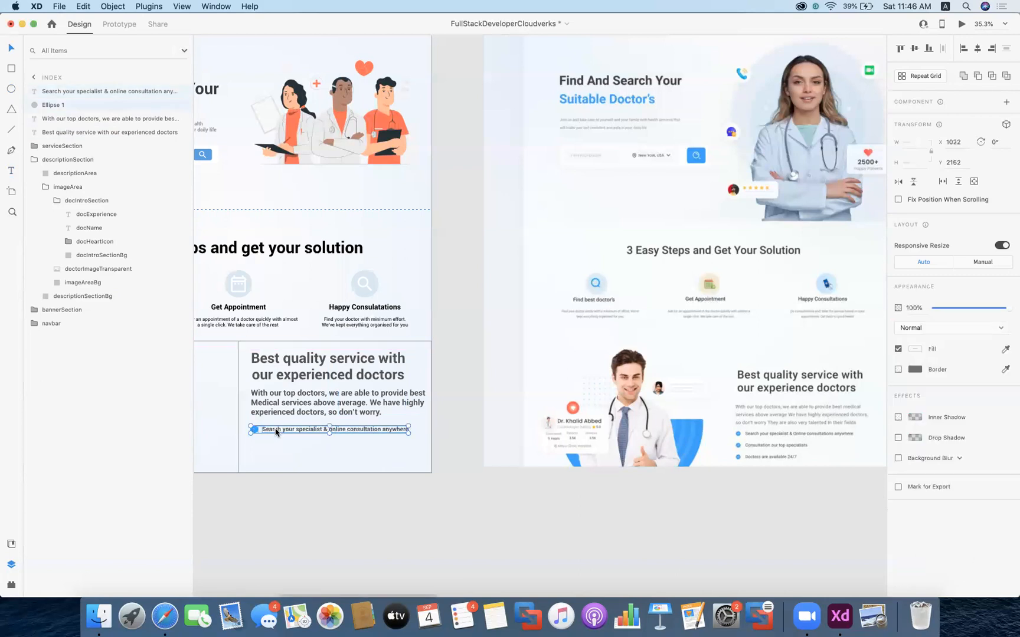
right_click(275, 431)
left_click(316, 452)
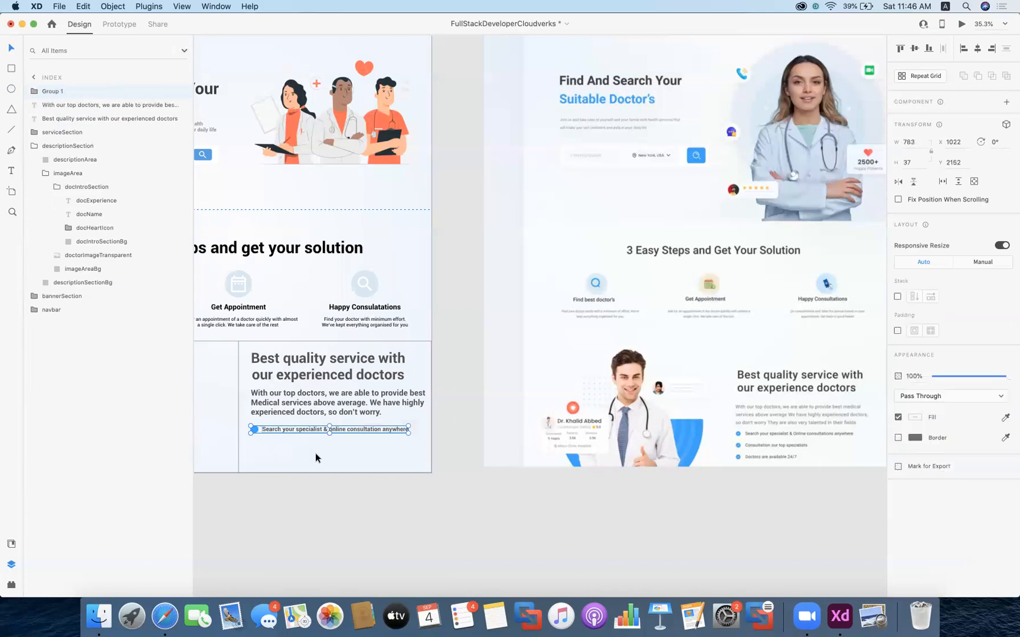
right_click(67, 92)
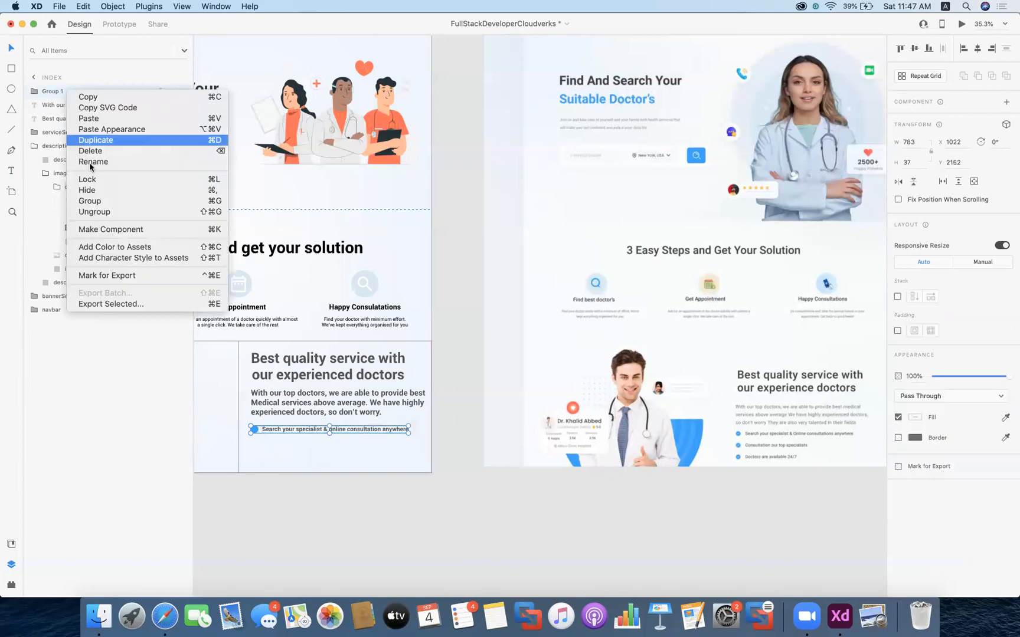
left_click(92, 162)
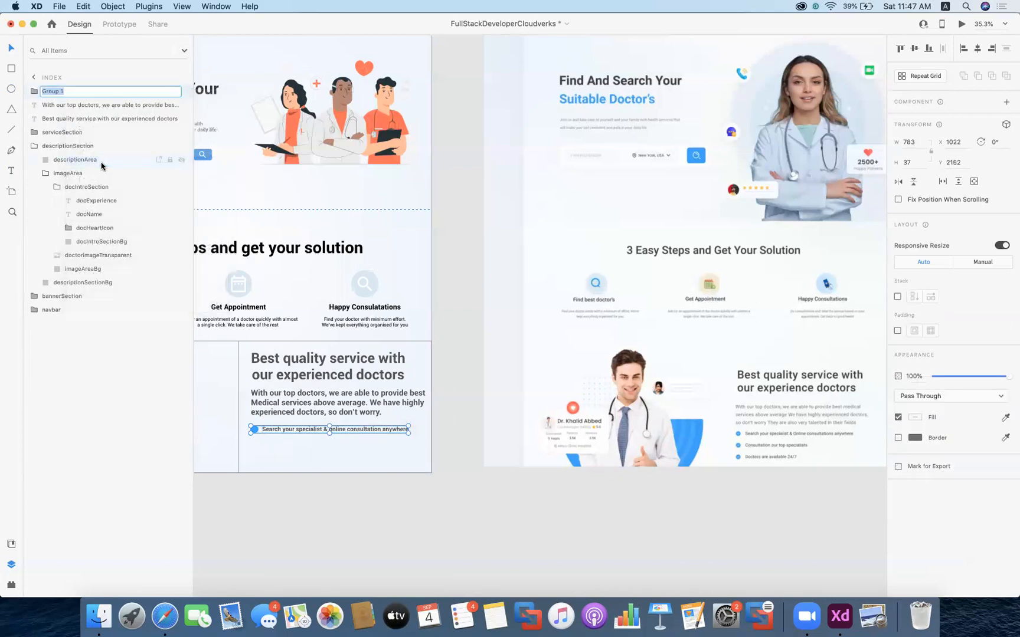
type("pointer1")
key("Return")
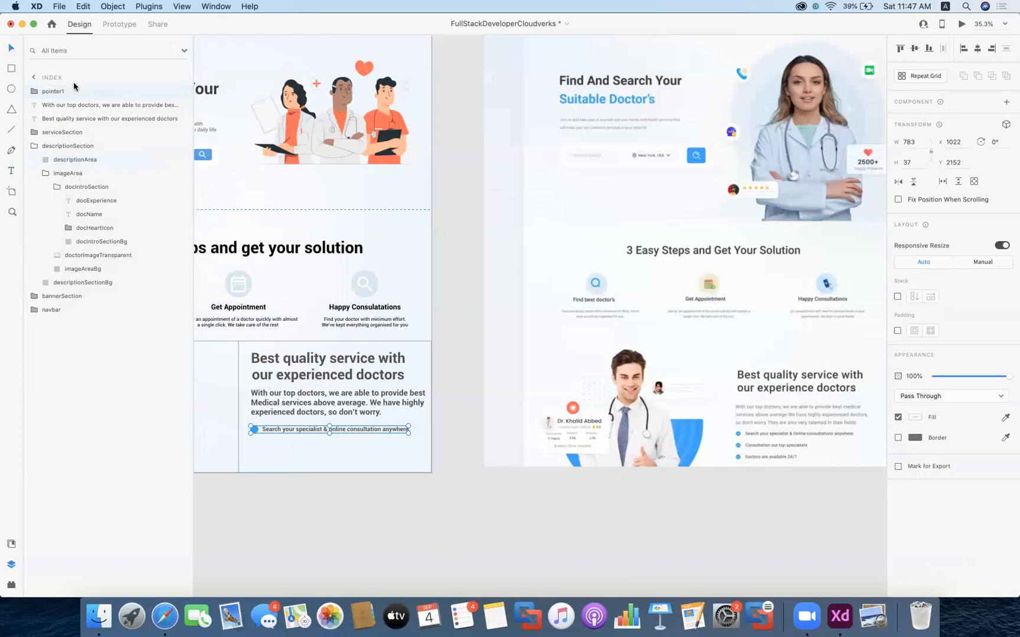
- Duplicate the pointer1 group twice and place the copies below it as evenly spaced second and third bullet rows
key("super+d")
key("super+d")
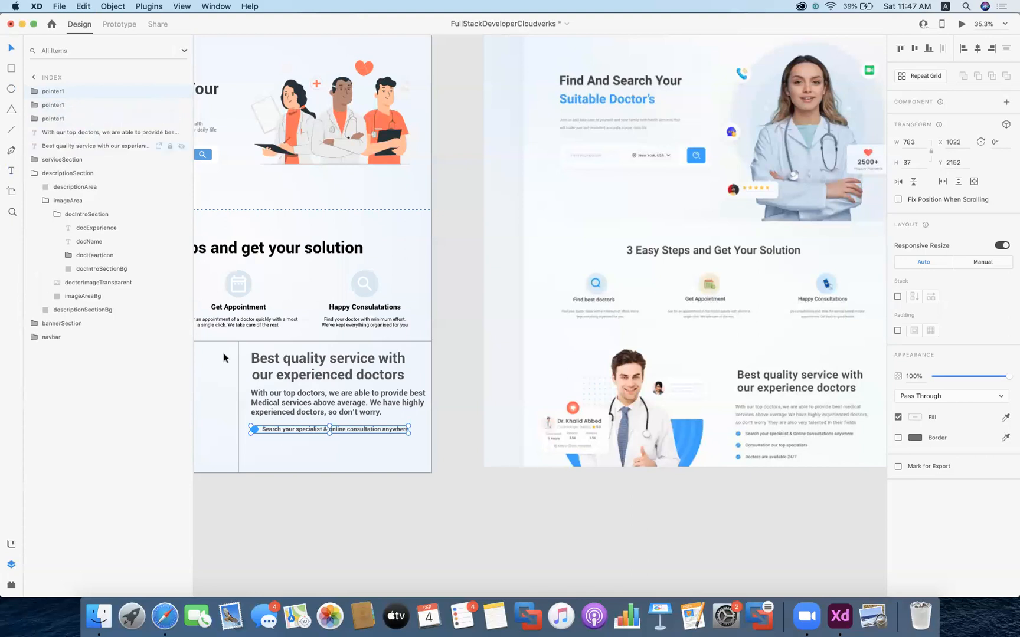
scroll(293, 420, "down", 2)
left_click_drag(291, 425, 302, 450)
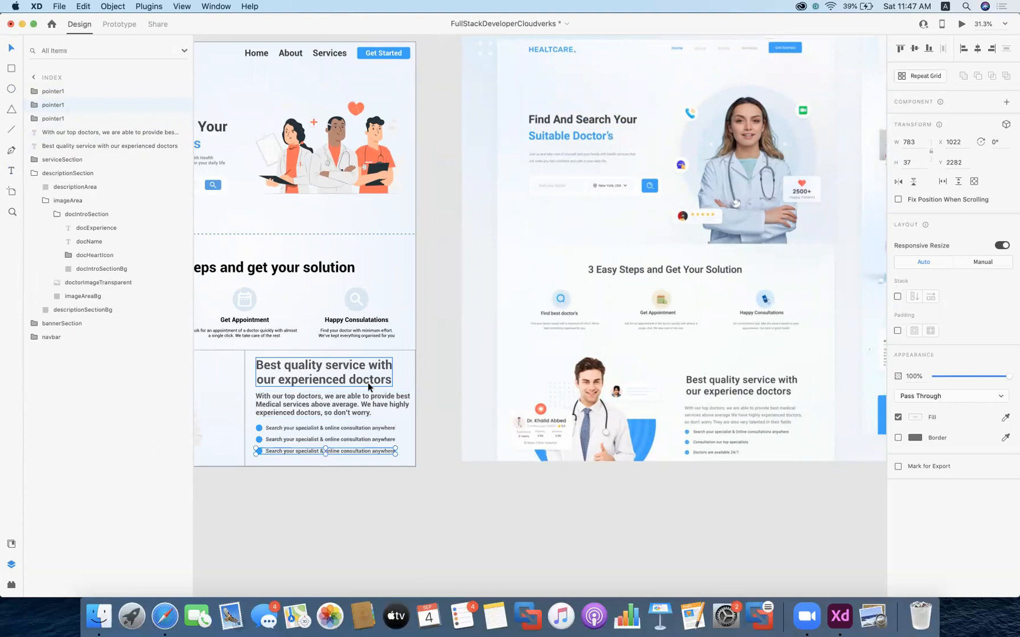
- Nudge the first bullet row's text down to Y 2154 so it is vertically centred on its circle
scroll(367, 382, "up", 5)
scroll(367, 383, "left", 5)
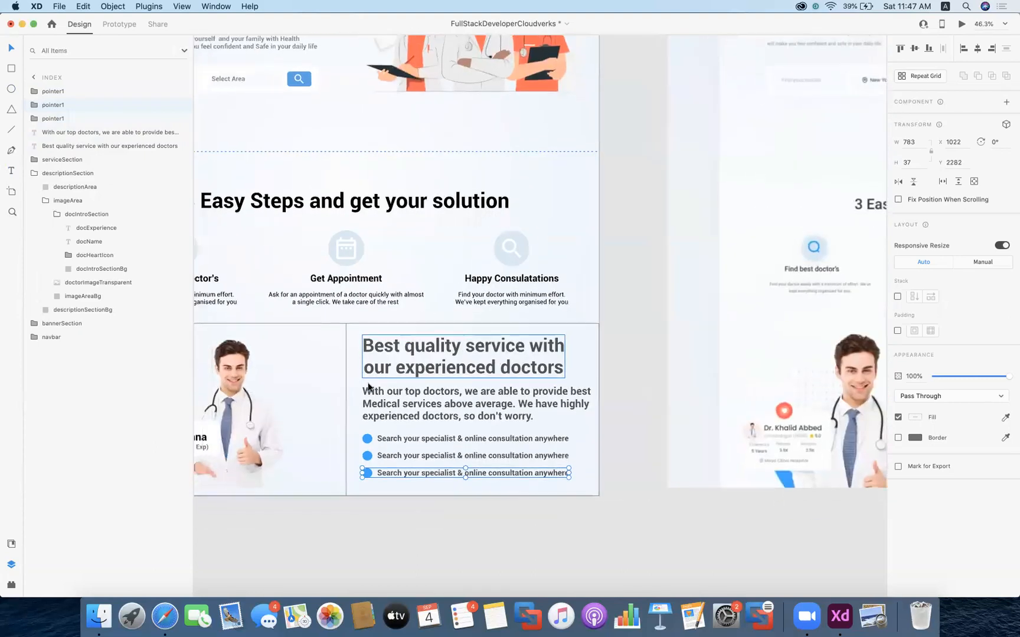
left_click(372, 440)
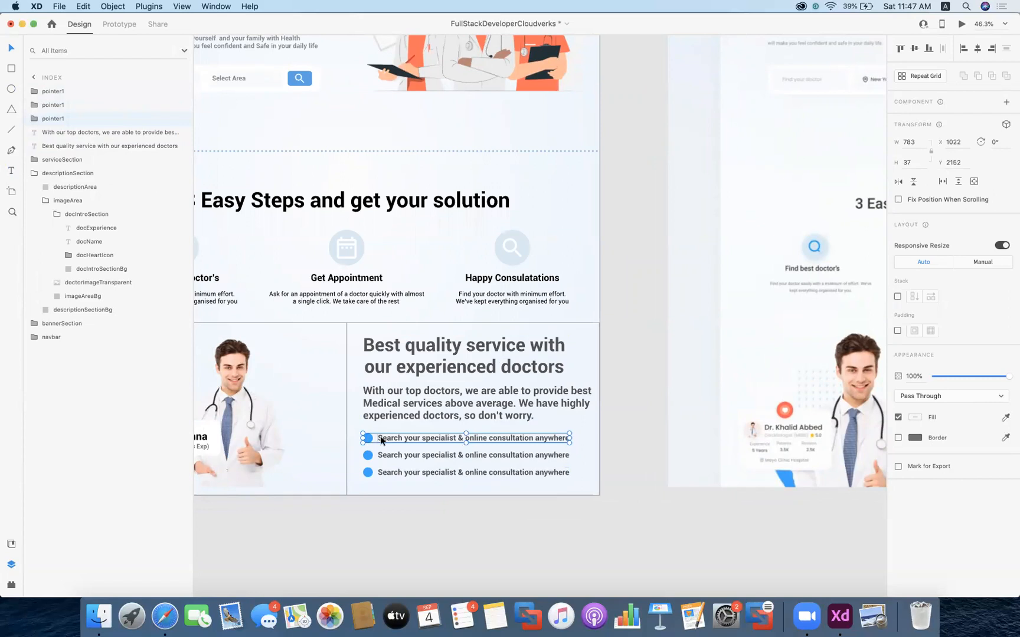
double_click(380, 437)
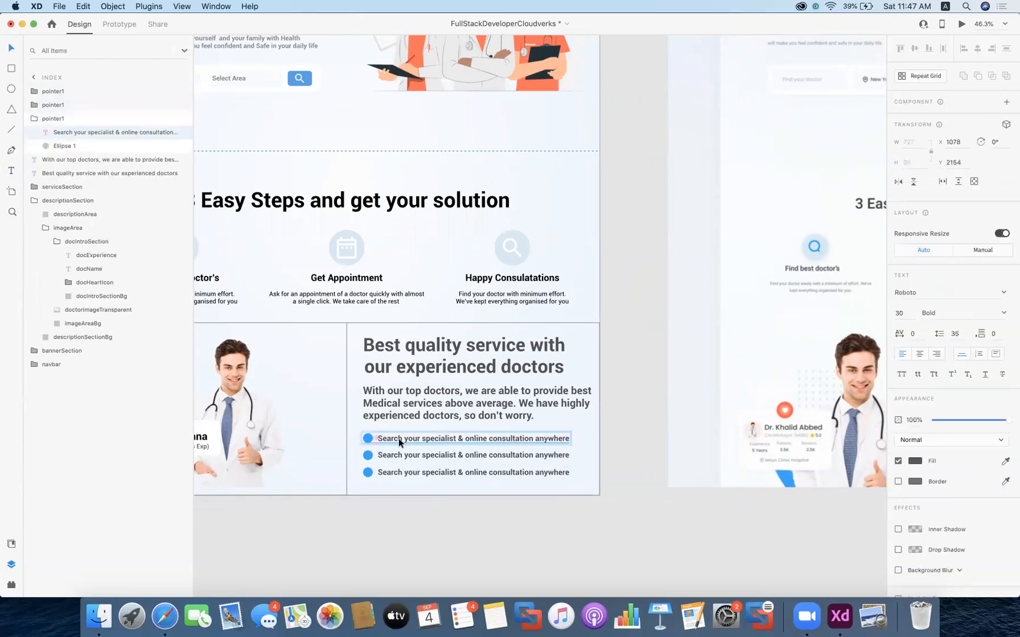
key("Down")
key("Down")
key("Down")
key("Down")
key("Down")
key("Up")
key("Up")
key("Up")
left_click(430, 492)
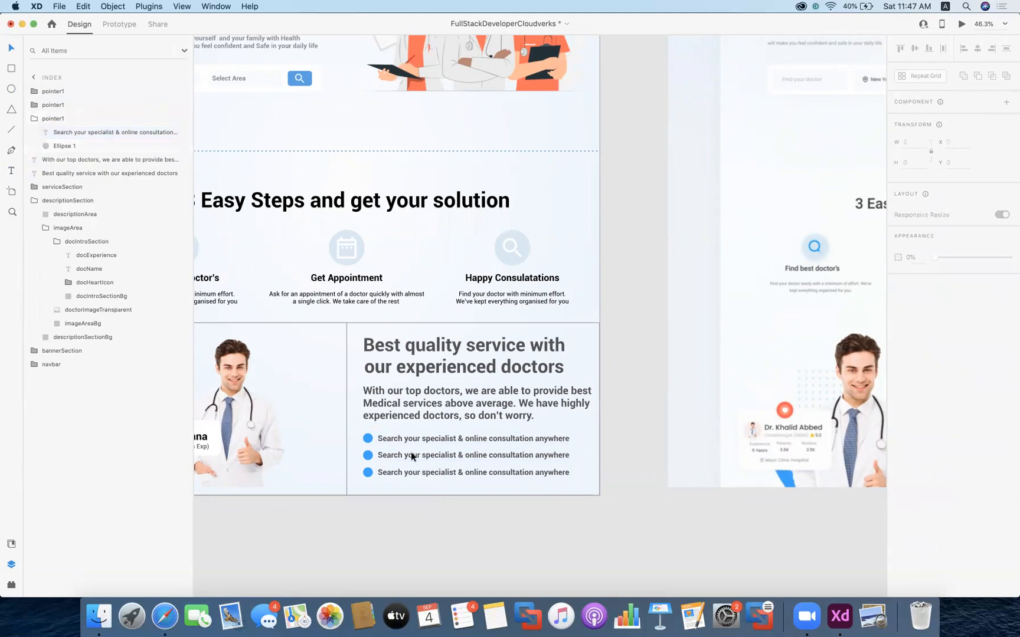
- Nudge the texts of the second and third bullet rows down slightly to centre them on their circles
left_click(407, 457)
double_click(406, 457)
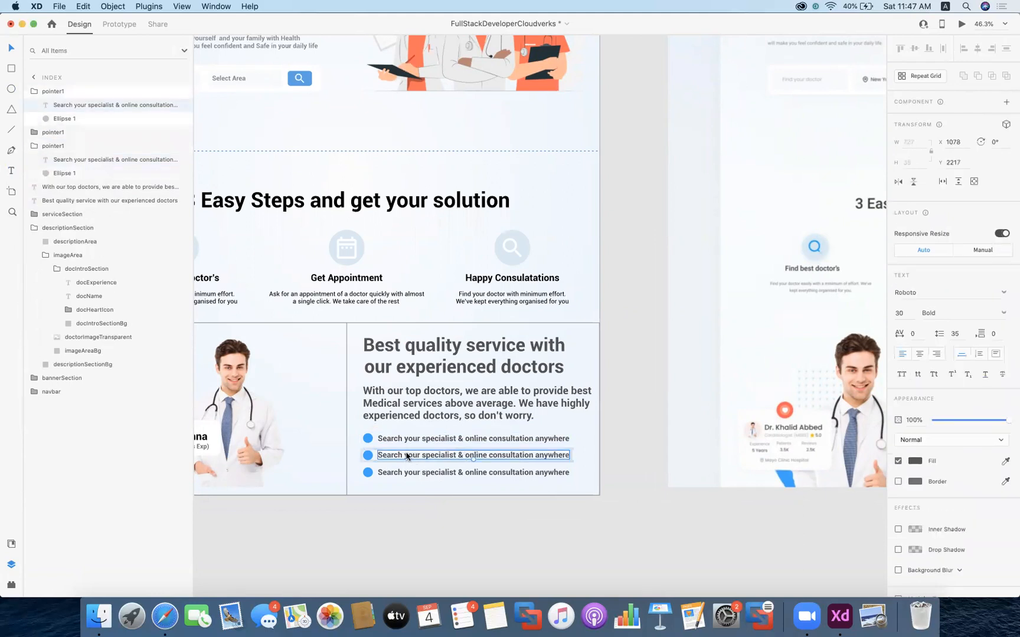
double_click(395, 471)
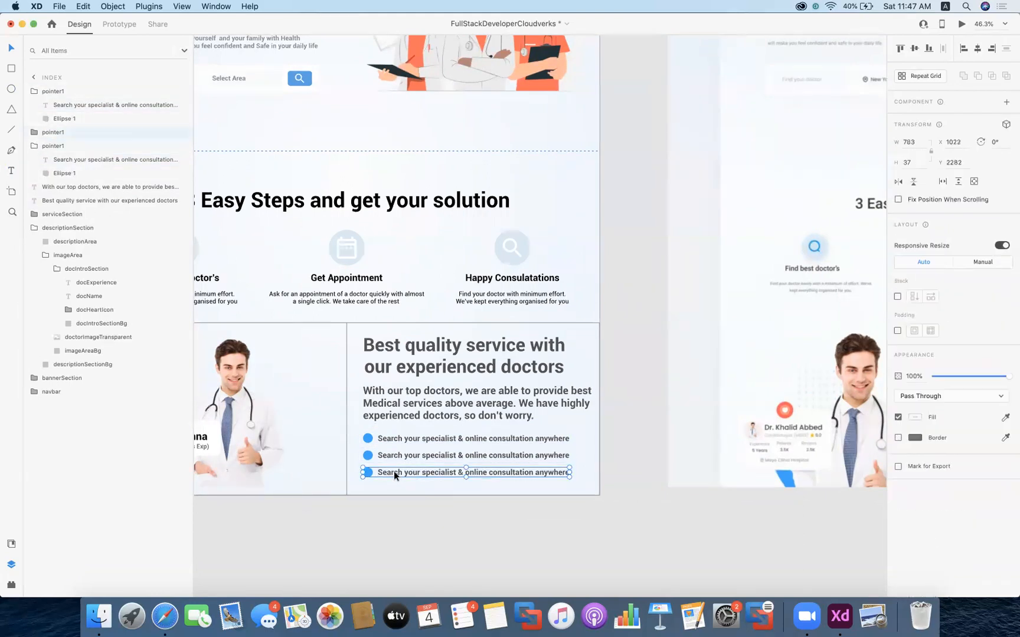
left_click(414, 485)
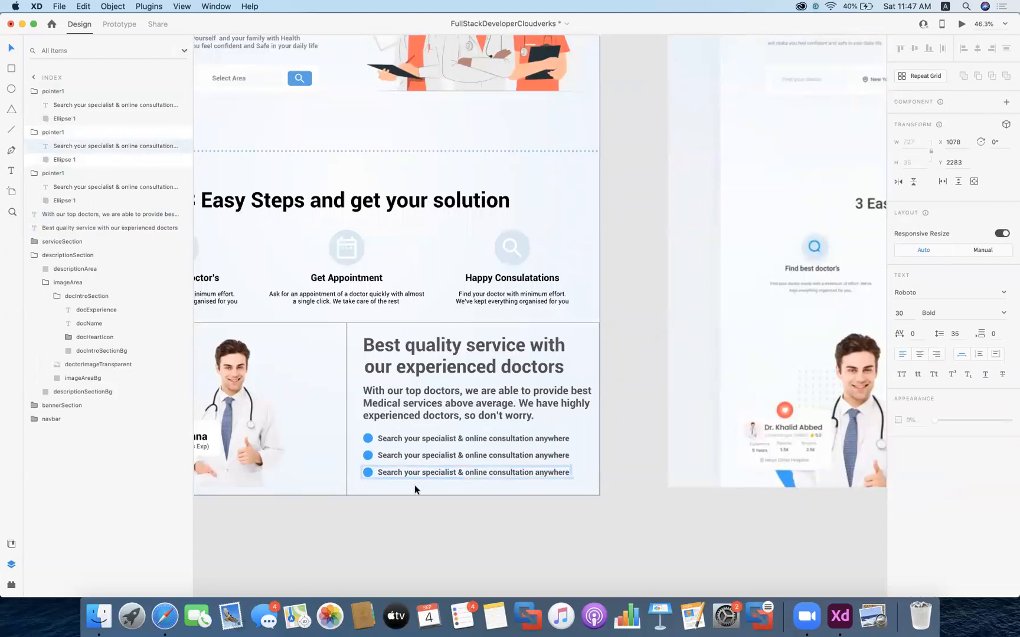
- Replace the second bullet row's text with "Consult with our top specialists"
scroll(560, 439, "right", 8)
scroll(561, 438, "down", 2)
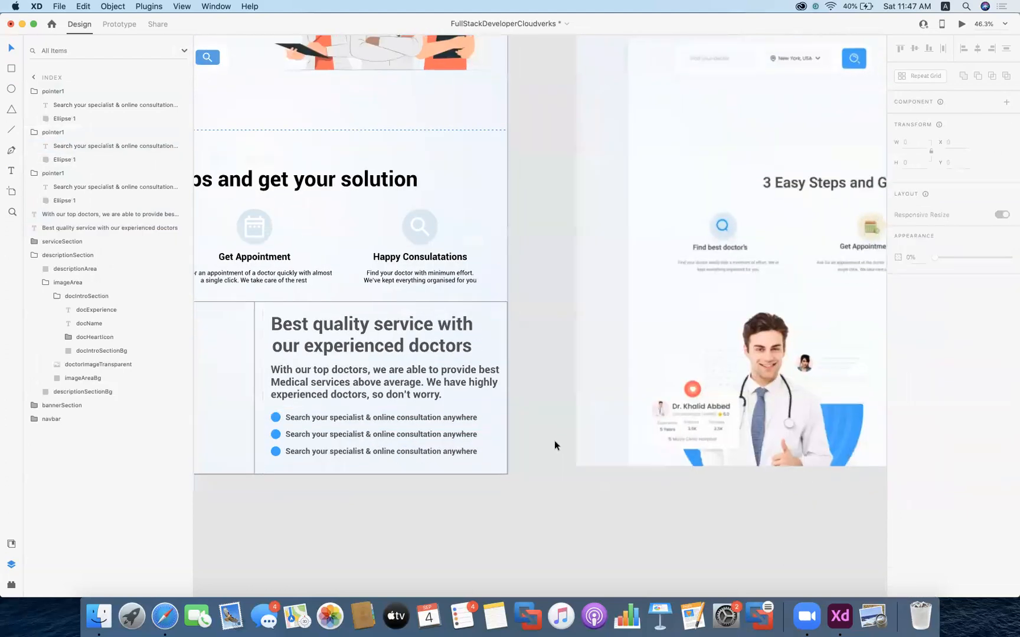
scroll(555, 446, "down", 2)
scroll(554, 445, "right", 6)
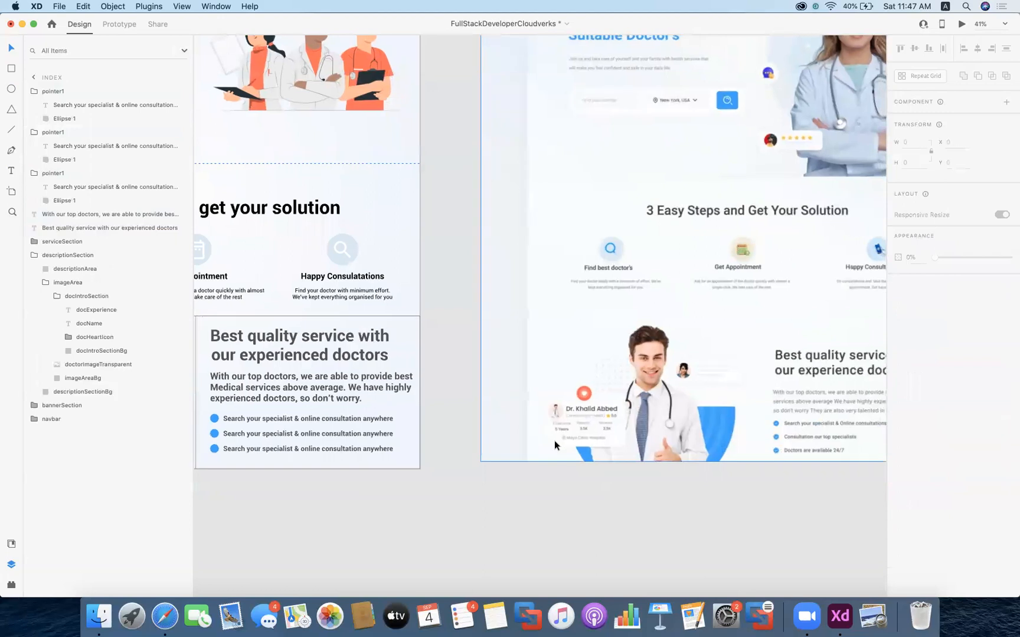
scroll(531, 434, "down", 2)
scroll(531, 434, "right", 1)
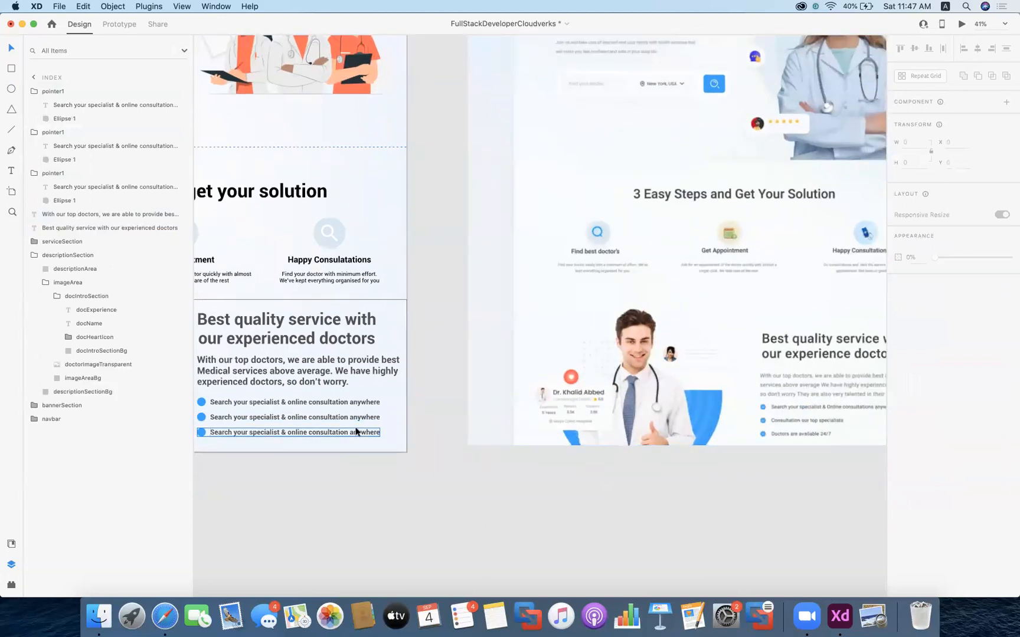
left_click(313, 417)
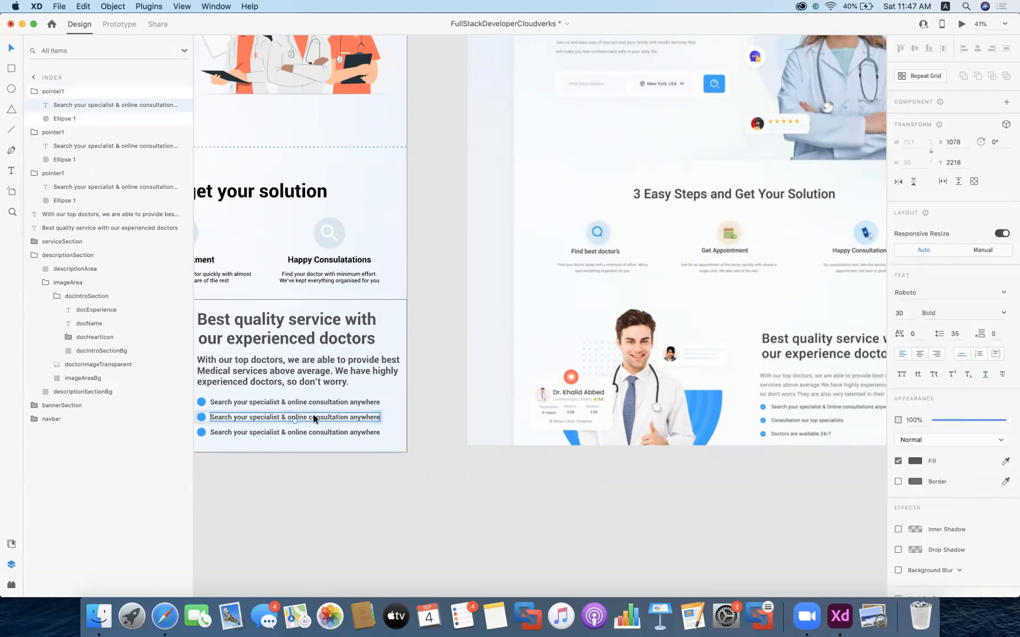
double_click(314, 416)
type("Co")
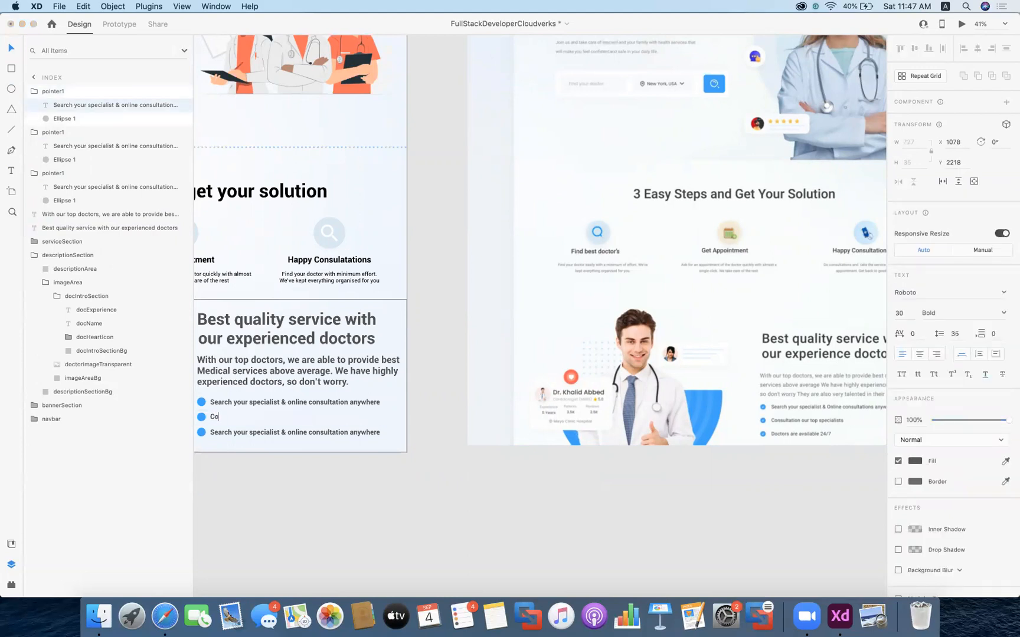
type("nsult with our top specialists")
key("Escape")
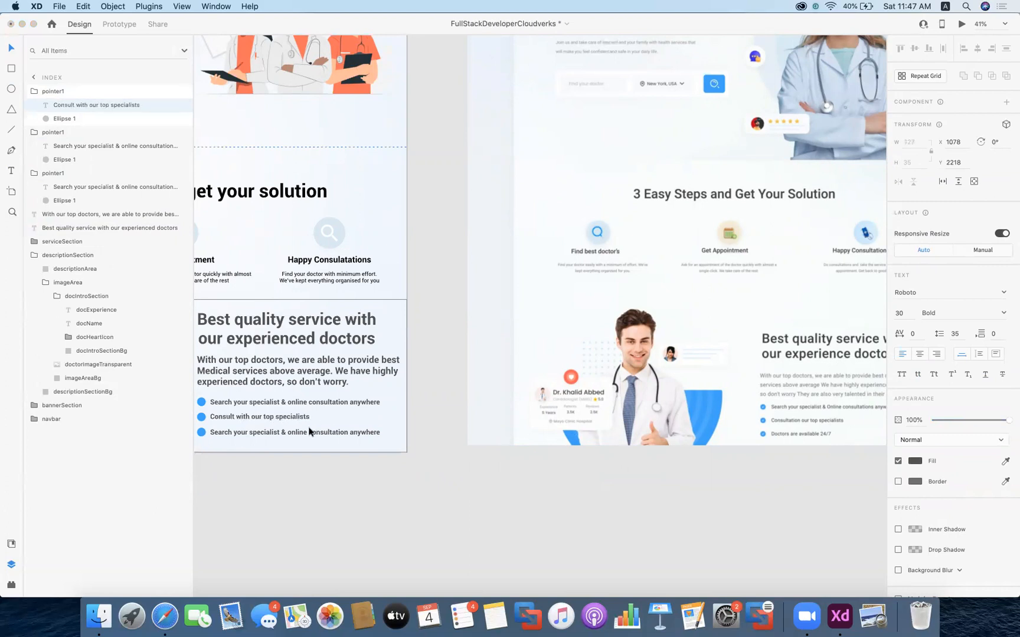
- Replace the third bullet row's text with "Doctors are available 24/7"
double_click(307, 434)
double_click(307, 433)
key("super+a")
type("Doctors are availab")
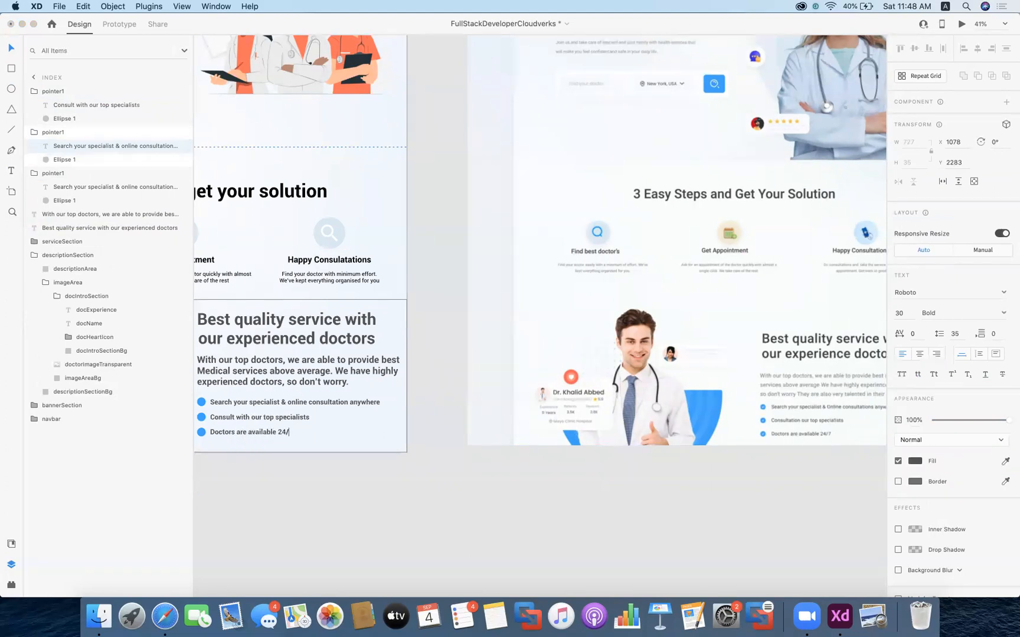
left_click(325, 445)
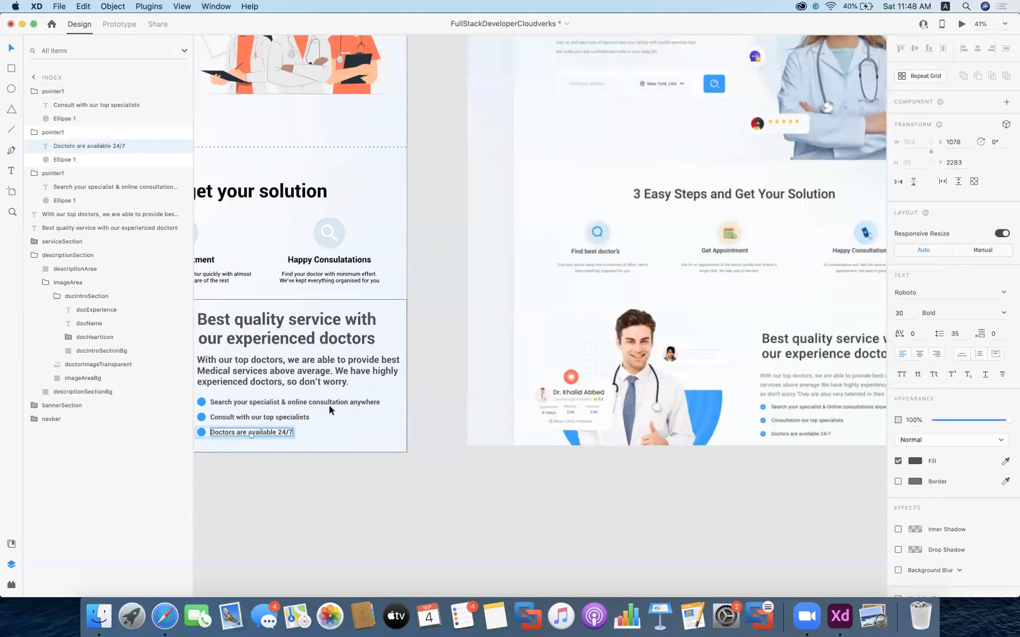
- Set the font size of the paragraph under the "Best quality service" heading to 36, keeping its text intact
scroll(329, 406, "left", 3)
scroll(329, 405, "down", 2)
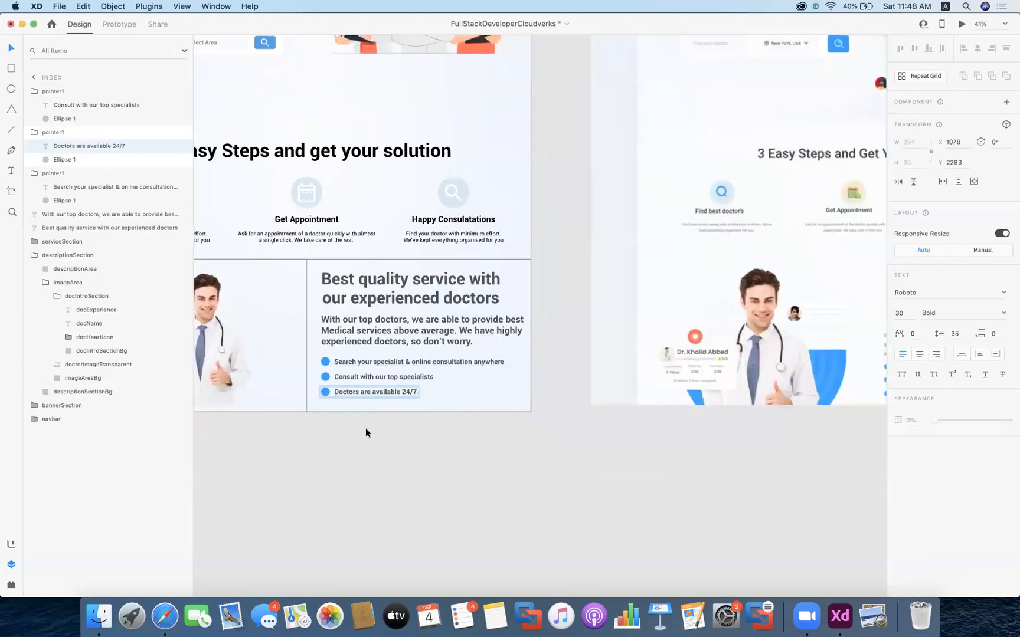
left_click(366, 428)
scroll(425, 446, "left", 3)
scroll(425, 450, "left", 3)
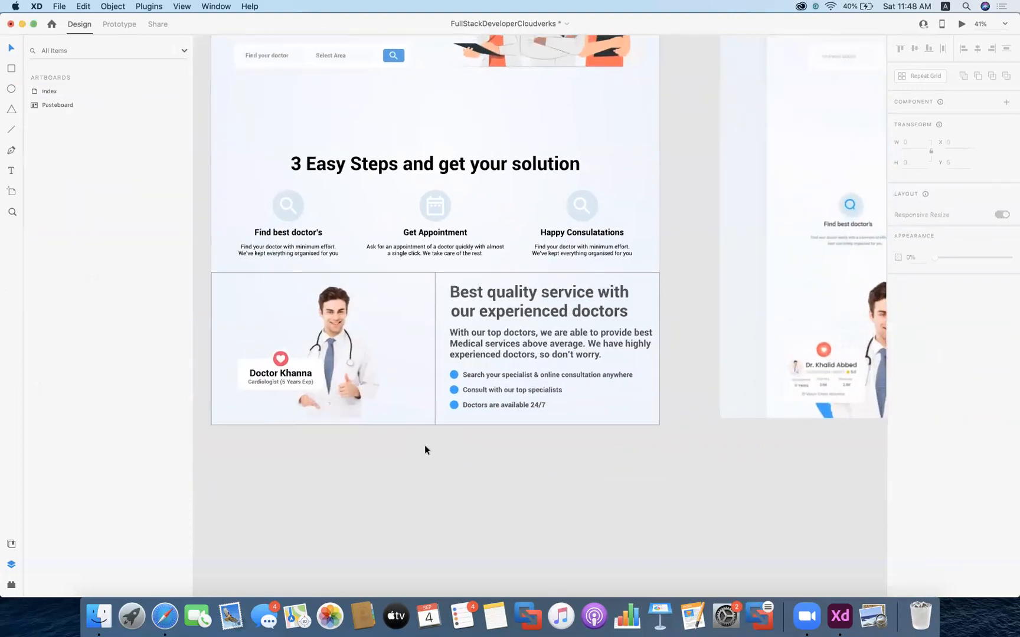
left_click(505, 346)
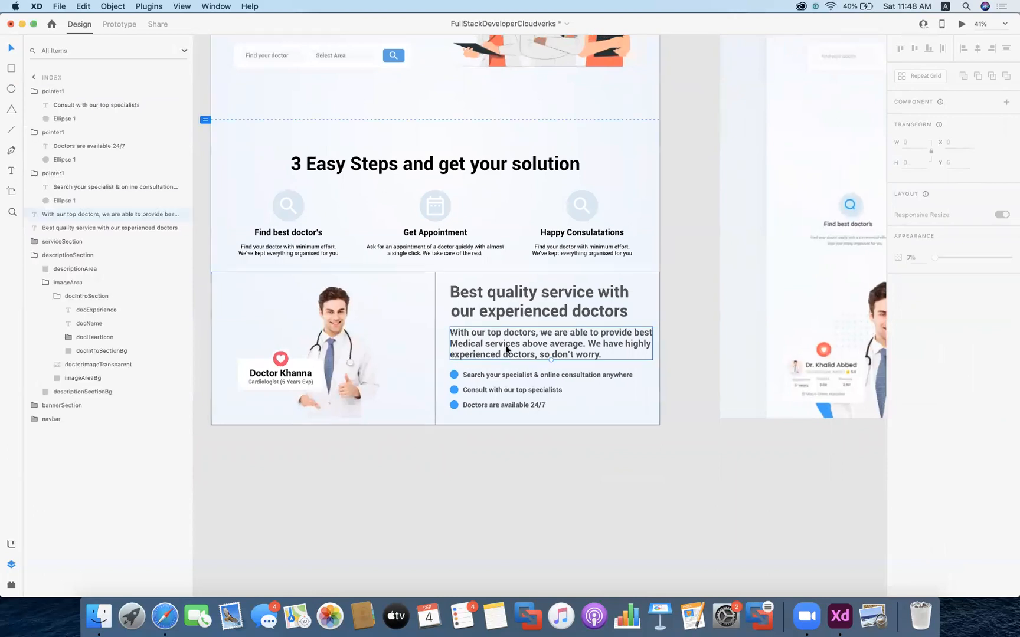
double_click(505, 346)
key("super+a")
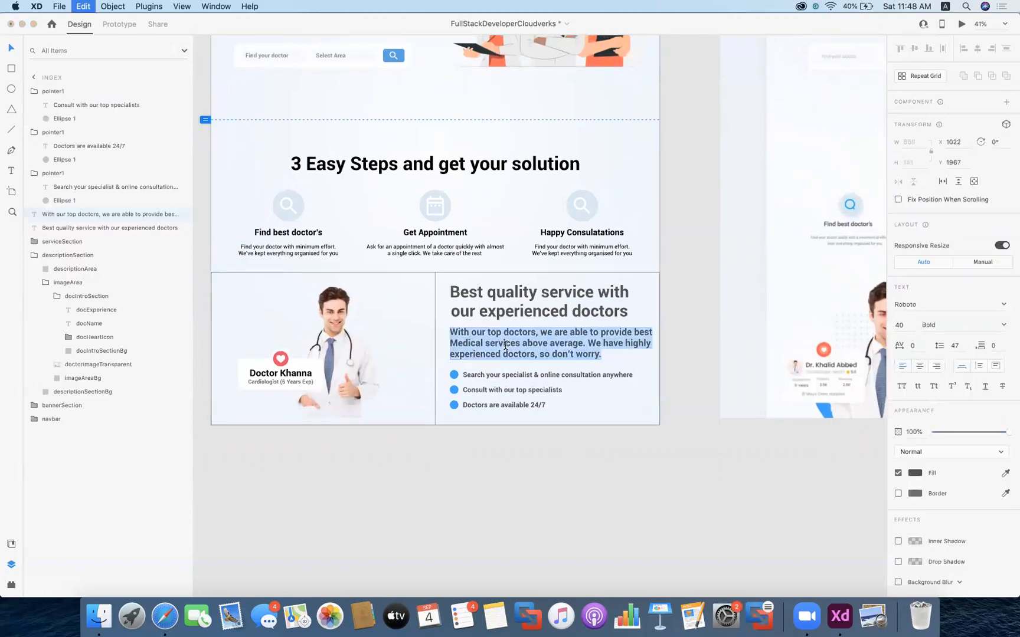
left_click(903, 326)
key("BackSpace")
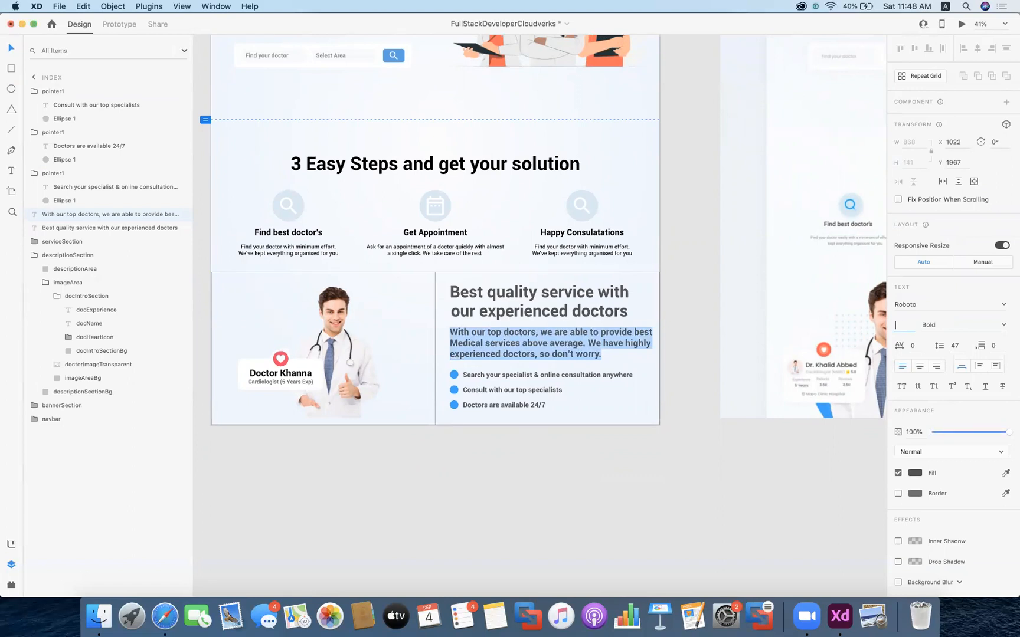
type("36")
key("Return")
key("BackSpace")
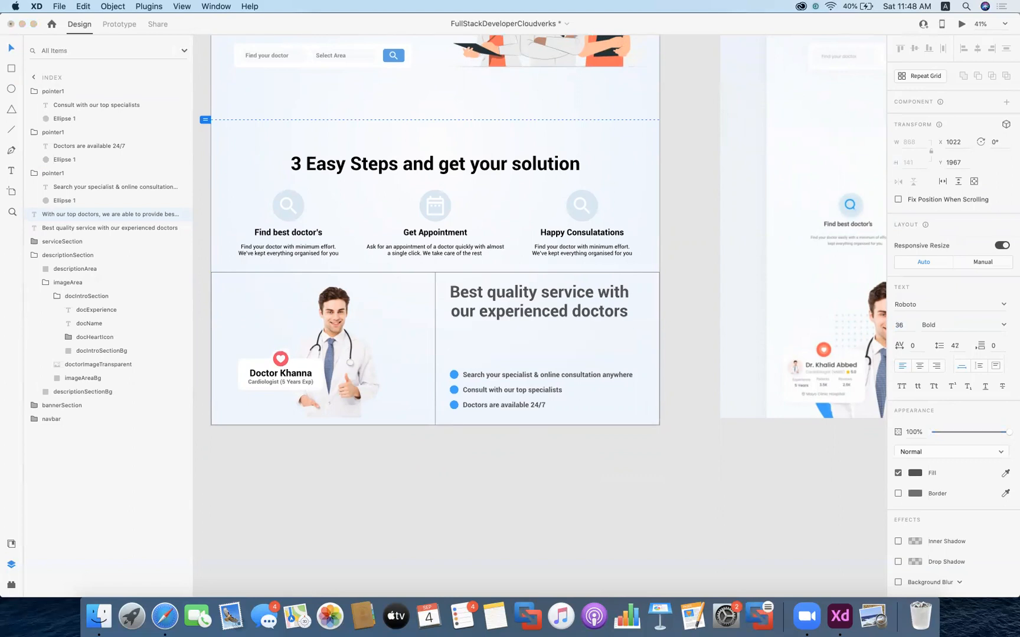
key("super+z")
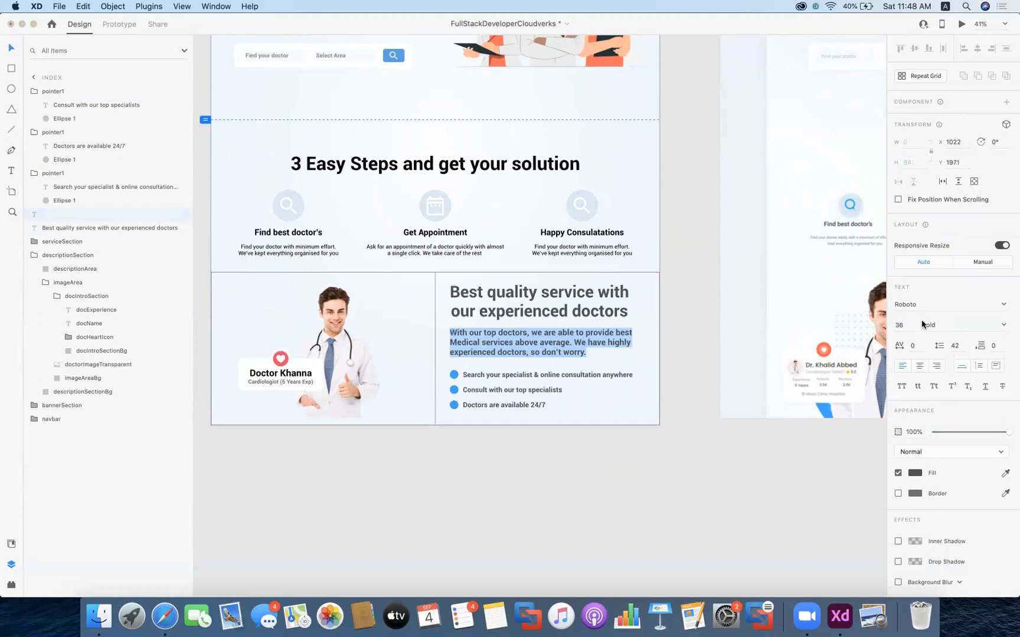
- Change the description paragraph's font weight to Regular
left_click(951, 328)
type("Regular")
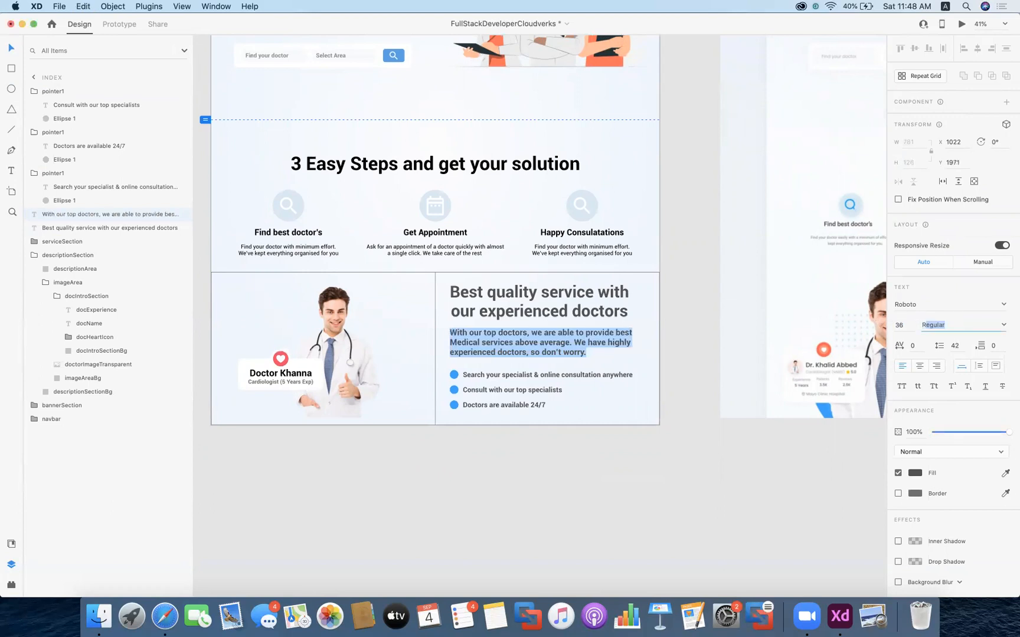
key("Return")
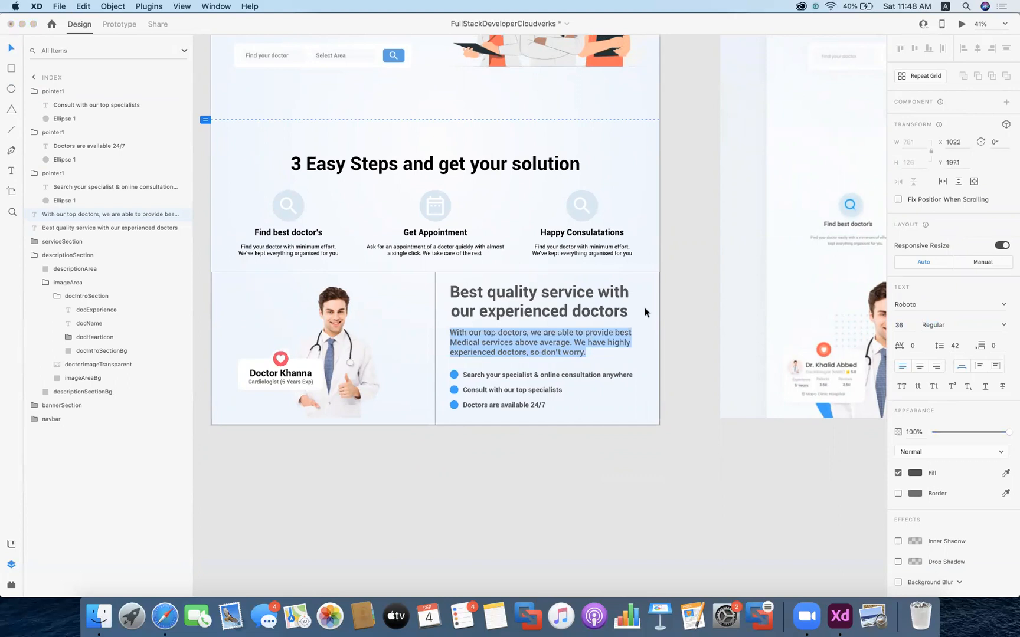
key("Escape")
- Try the "Best quality service with our experienced doctors" heading at font size 60
left_click(545, 314)
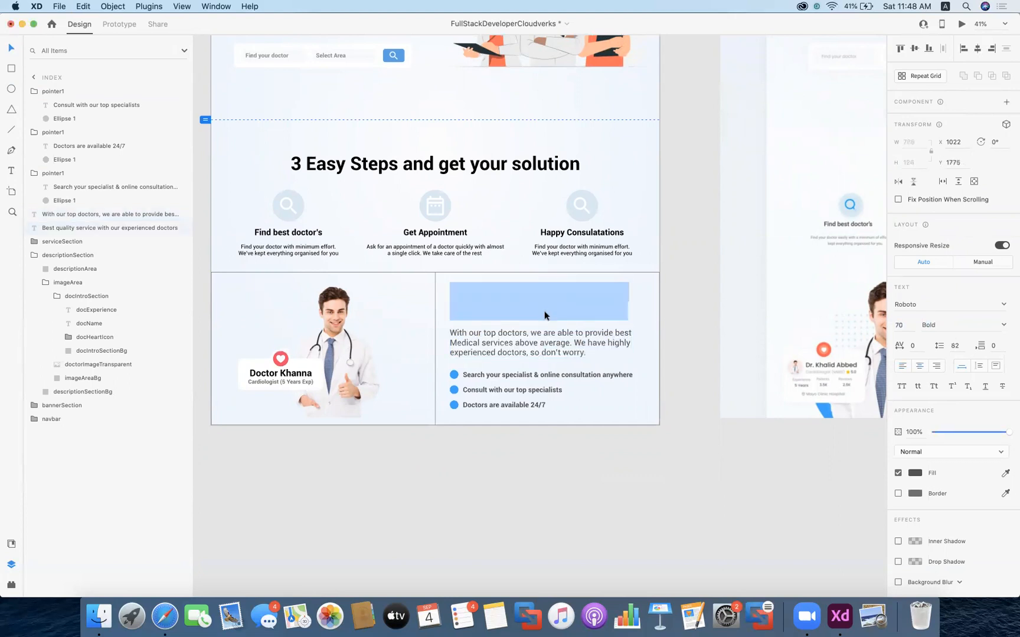
double_click(545, 315)
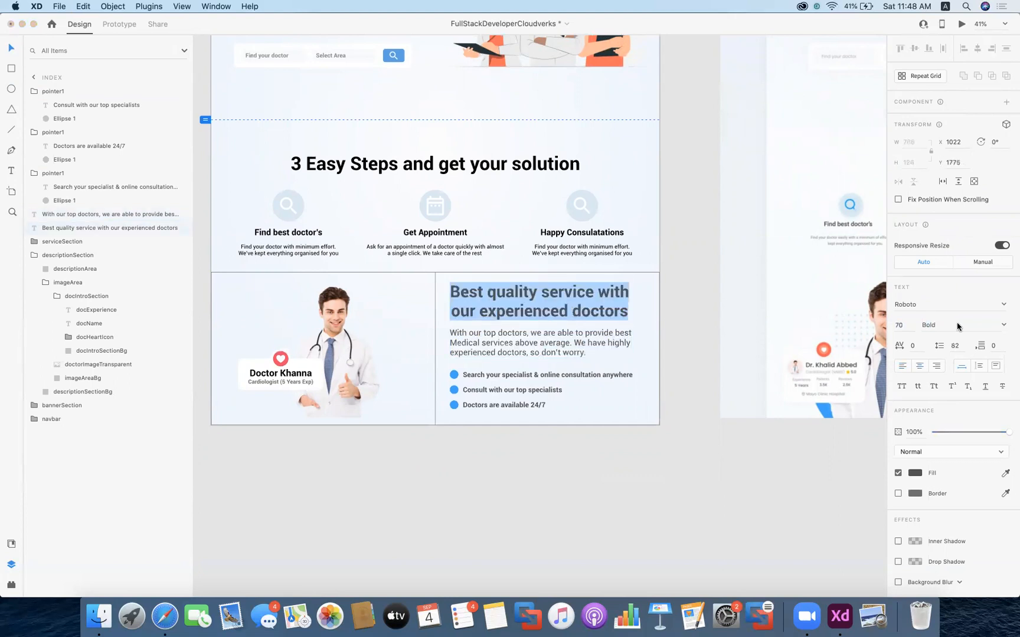
left_click(903, 324)
key("BackSpace")
key("Return")
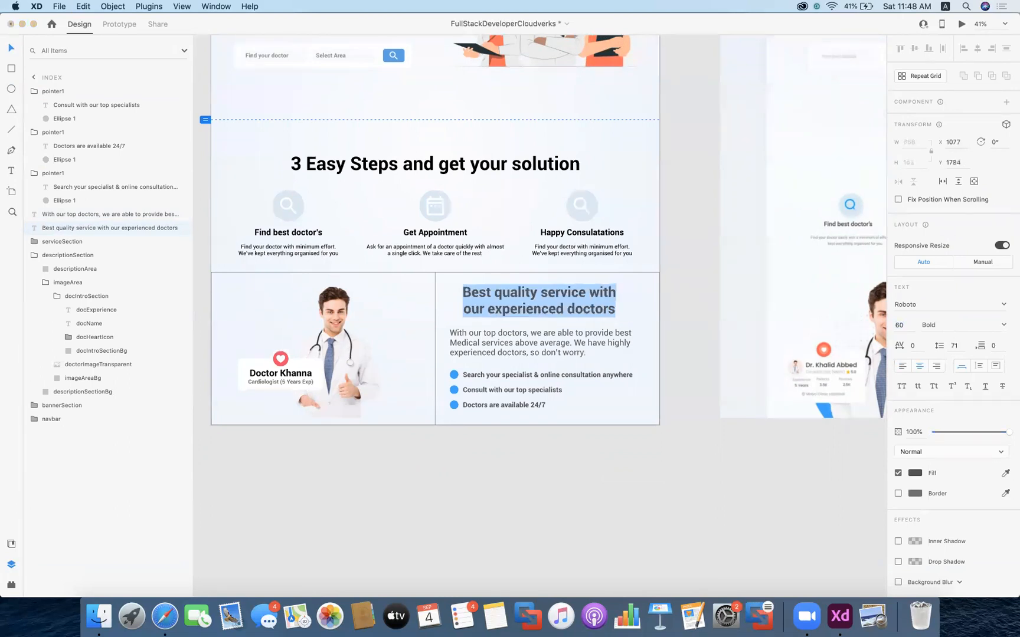
key("Escape")
- Compare the description section with the reference design and undo the heading's font size change
scroll(647, 483, "right", 5)
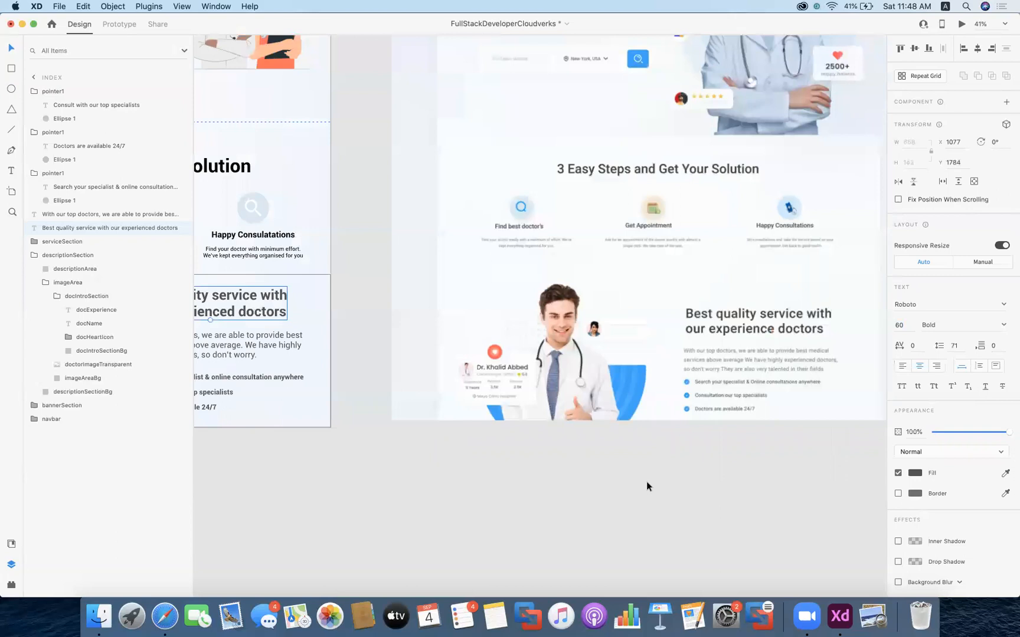
scroll(616, 481, "left", 5)
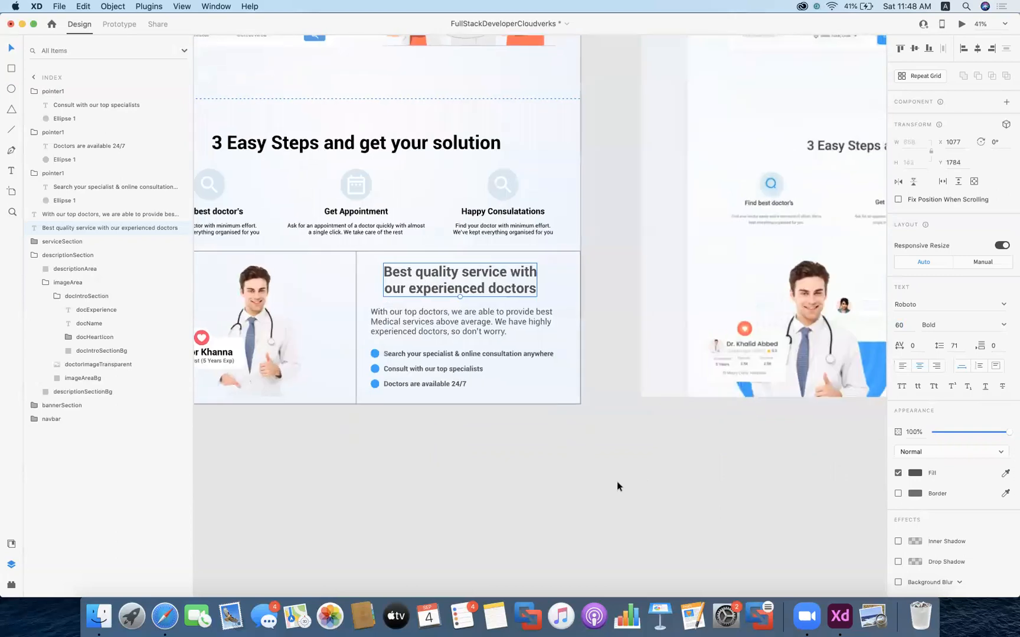
scroll(617, 481, "right", 8)
scroll(617, 481, "left", 3)
scroll(617, 481, "right", 2)
scroll(617, 481, "left", 5)
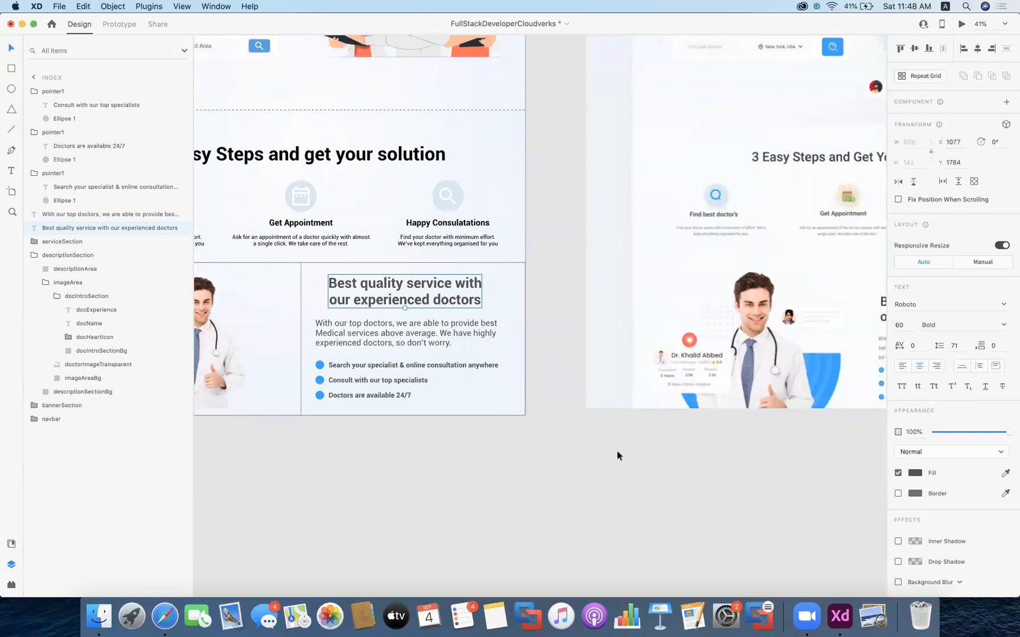
left_click(501, 483)
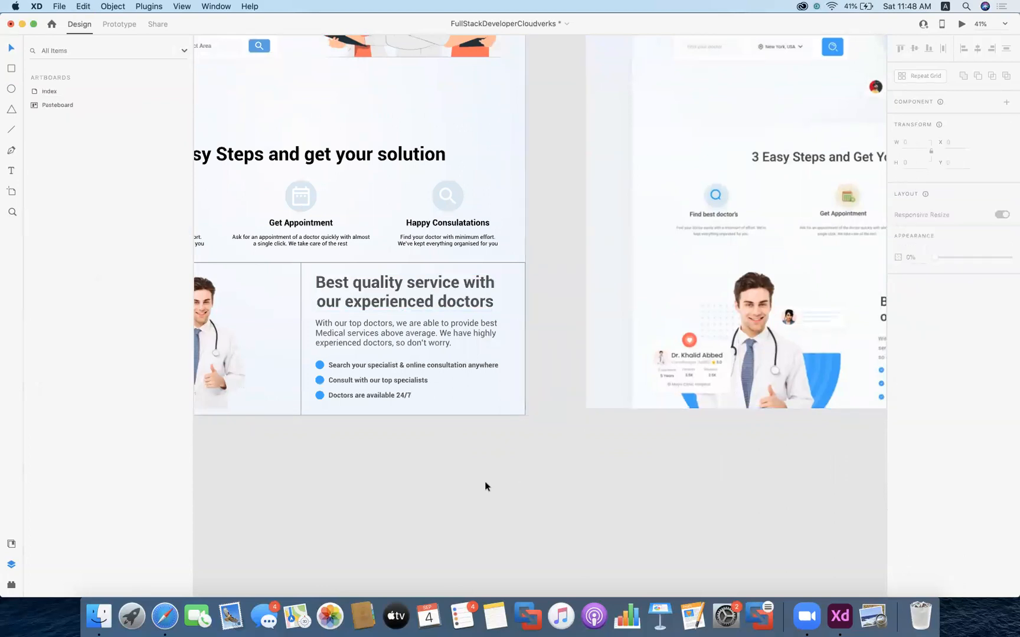
- Rename the second bullet row's text layer "Consult with our top specialists" as lblPointer
scroll(485, 480, "left", 4)
scroll(485, 483, "left", 1)
scroll(485, 483, "up", 1)
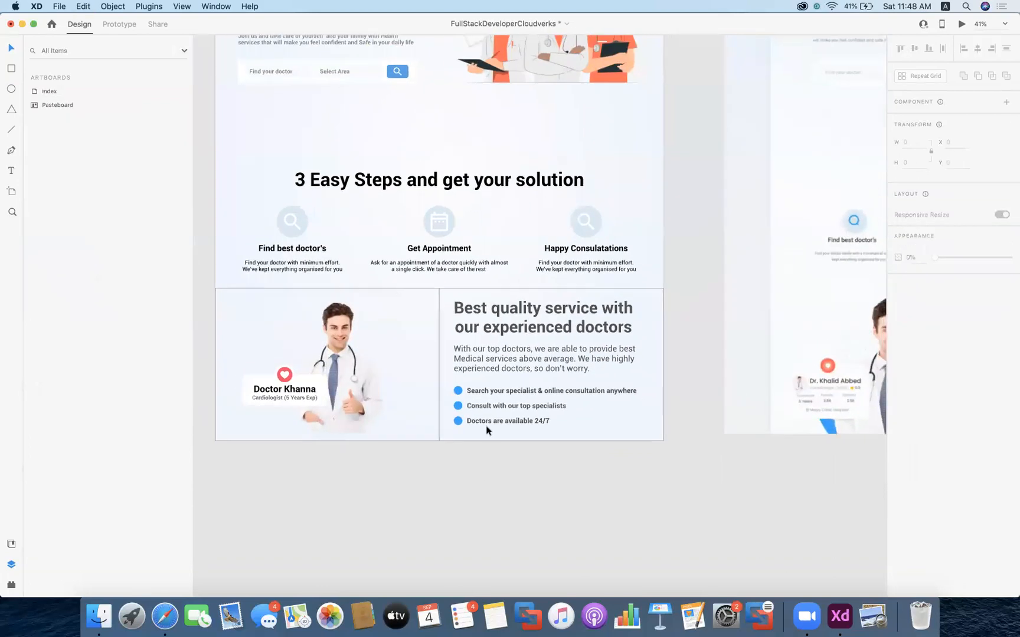
left_click(419, 292)
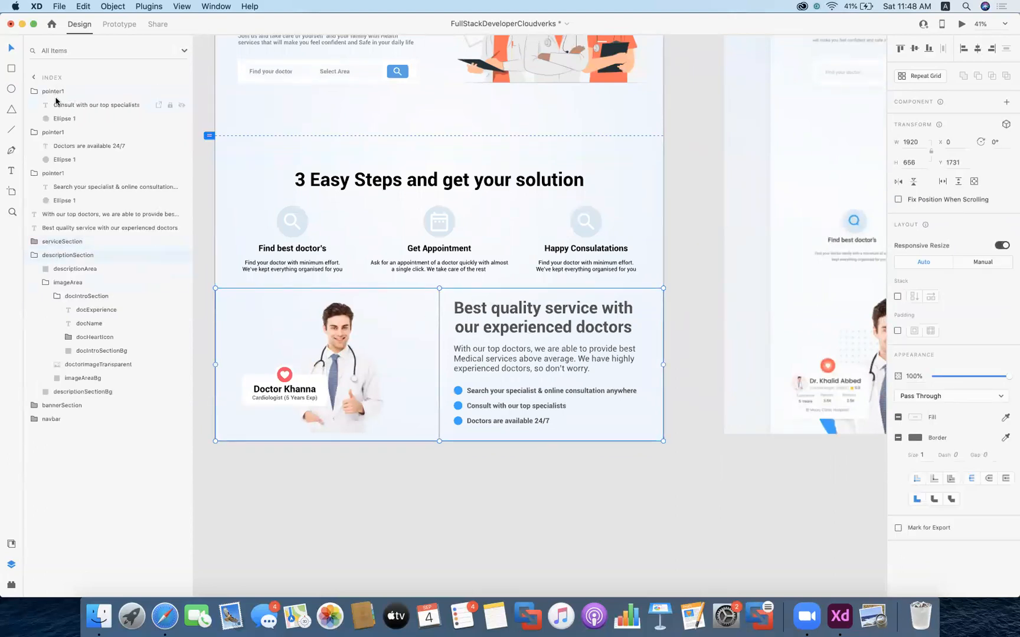
left_click(90, 106)
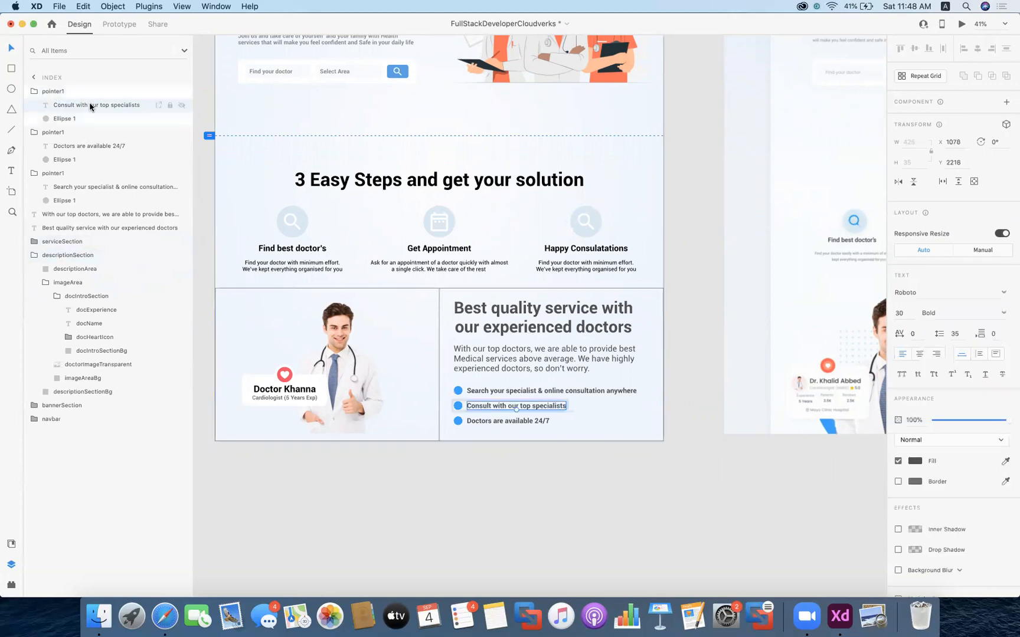
right_click(91, 105)
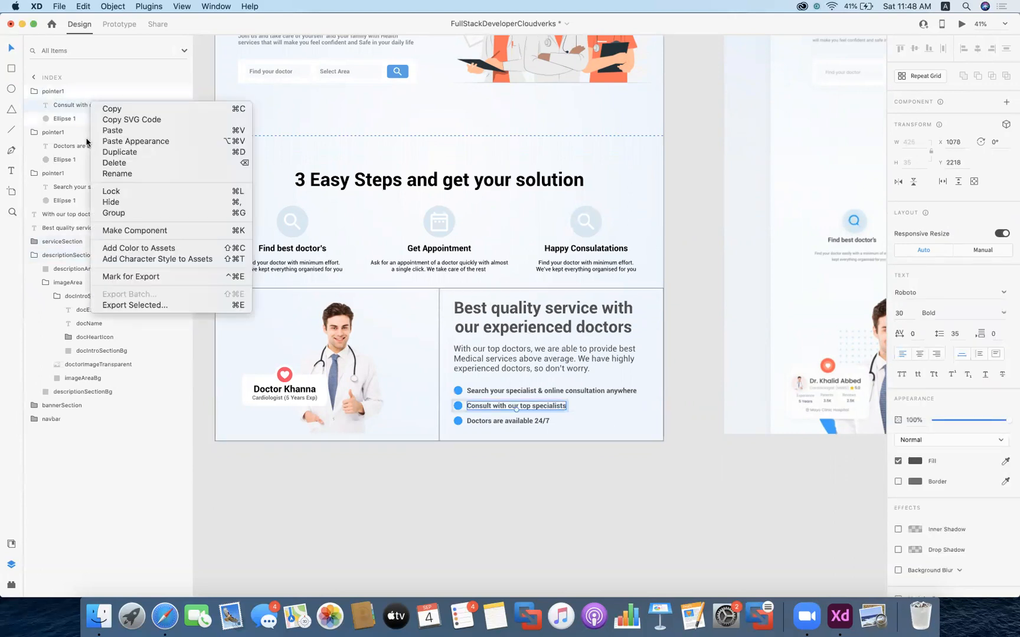
left_click(122, 174)
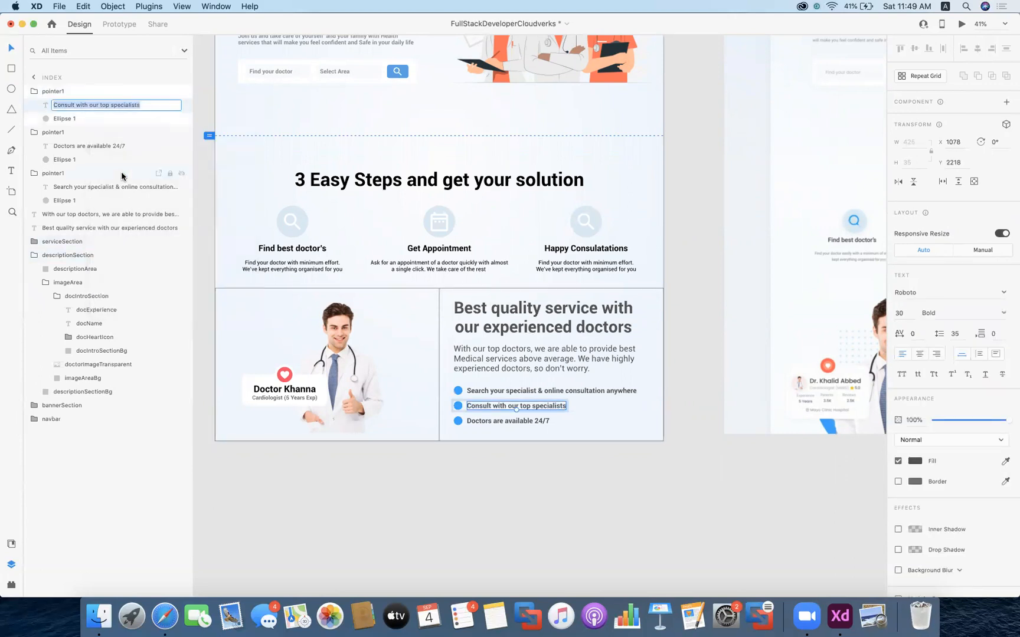
type("t")
type("blPointer")
- Rename the second bullet row's circle layer as pointerBg
right_click(74, 119)
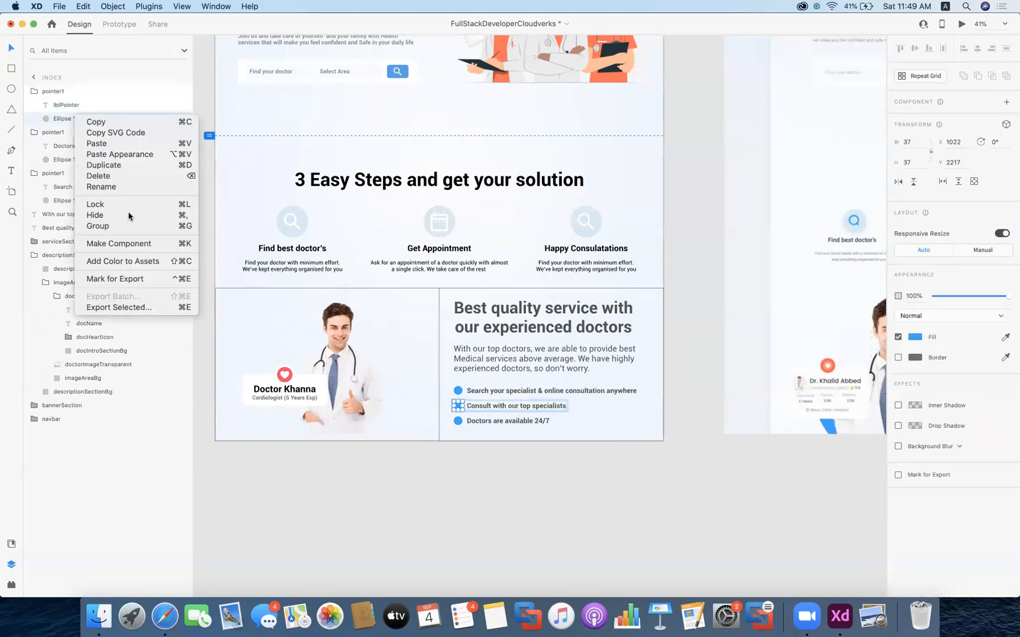
left_click(103, 189)
type("p")
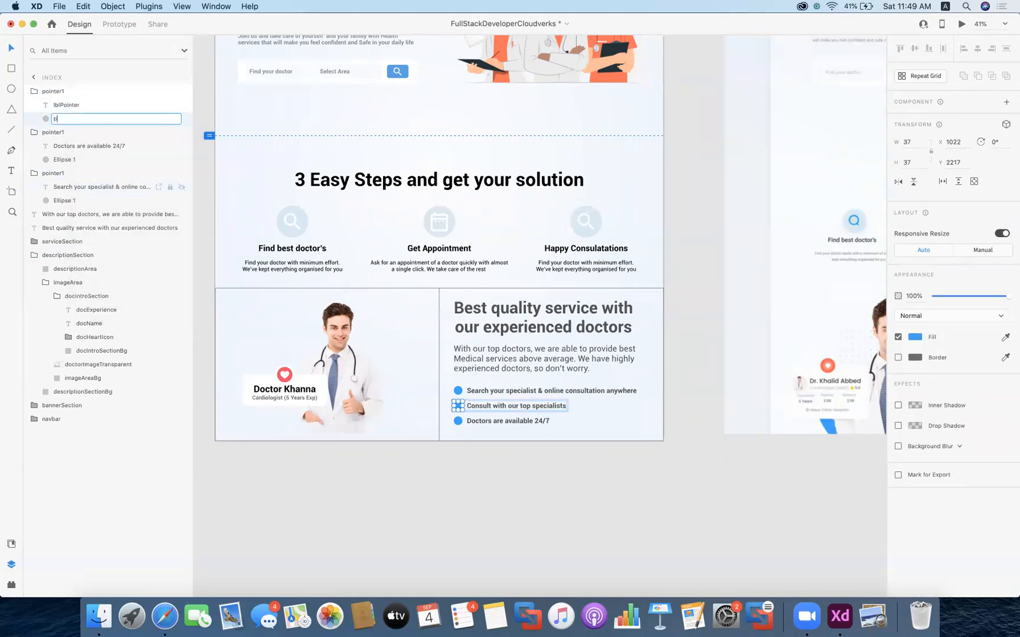
key("Return")
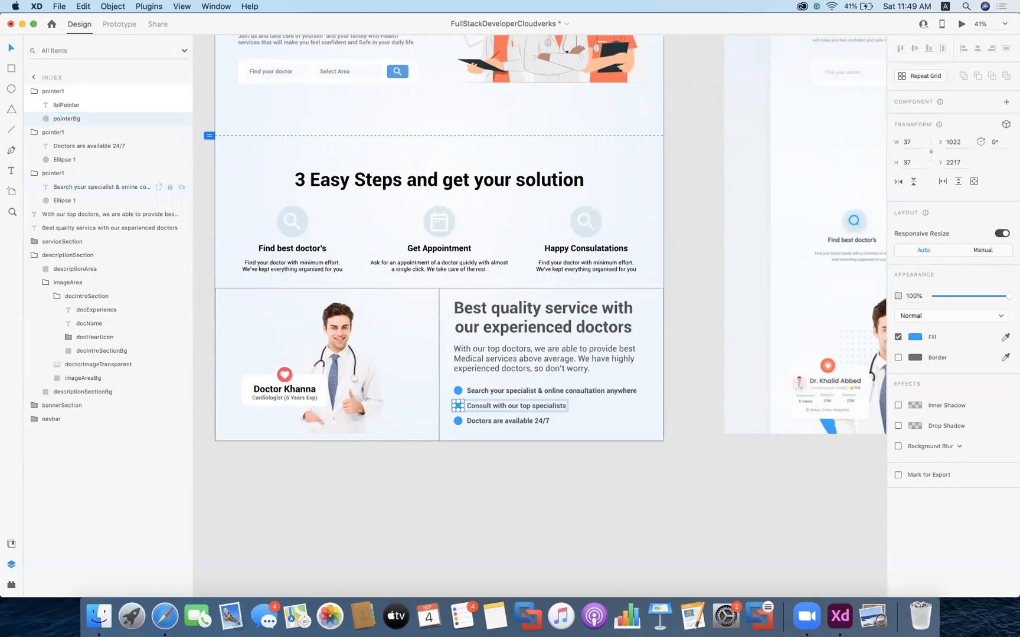
- Rename the group holding the second bullet row as pointer2
left_click(69, 92)
right_click(69, 90)
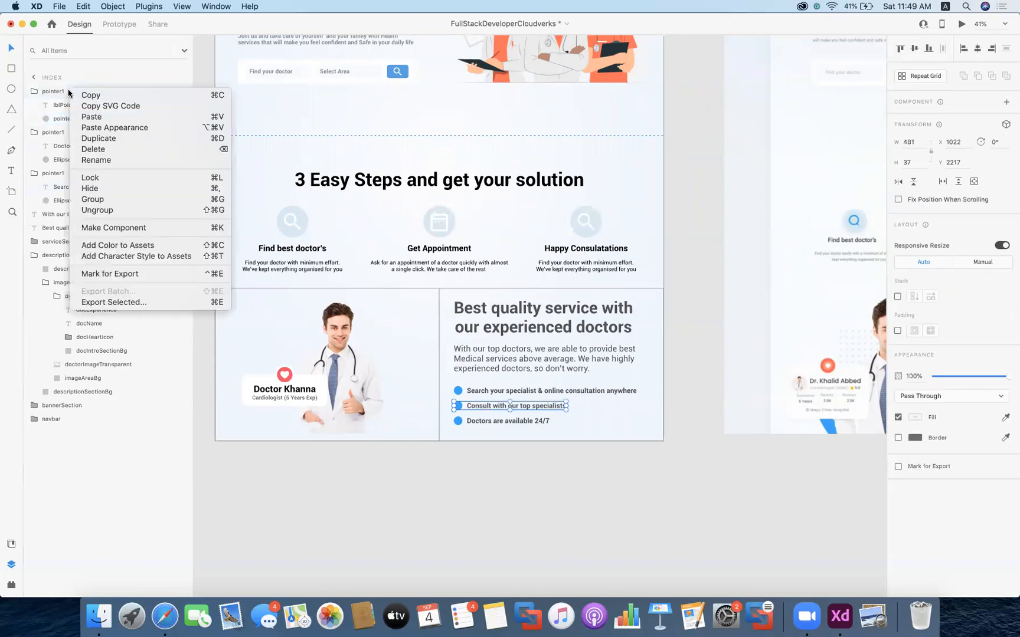
left_click(96, 160)
key("Right")
key("BackSpace")
type("2")
key("Return")
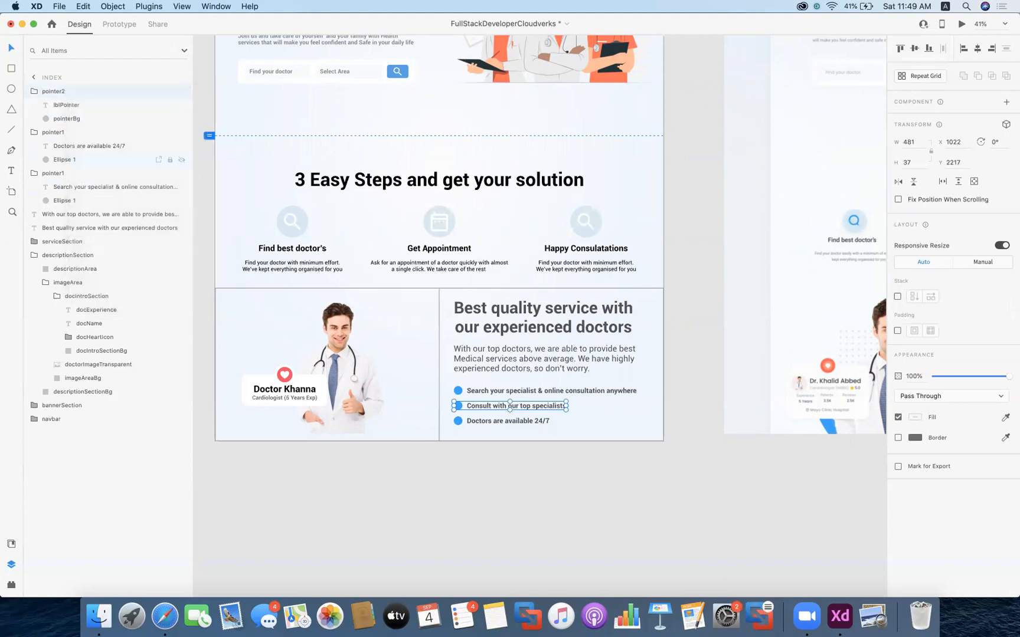
- Rename the group holding the third bullet row, "Doctors are available 24/7", as pointer3
left_click(66, 133)
right_click(67, 132)
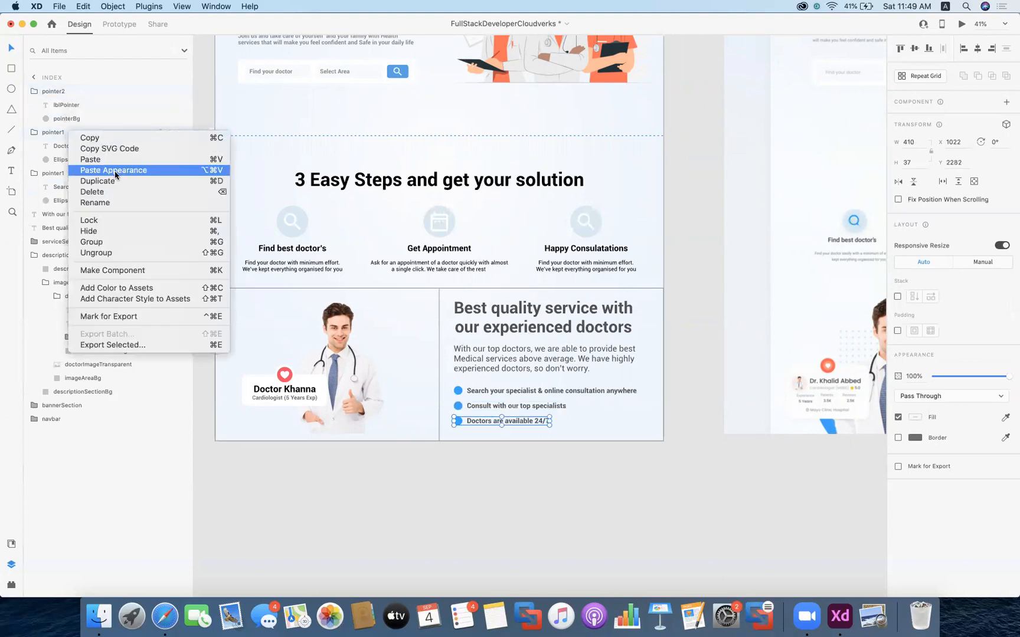
left_click(98, 202)
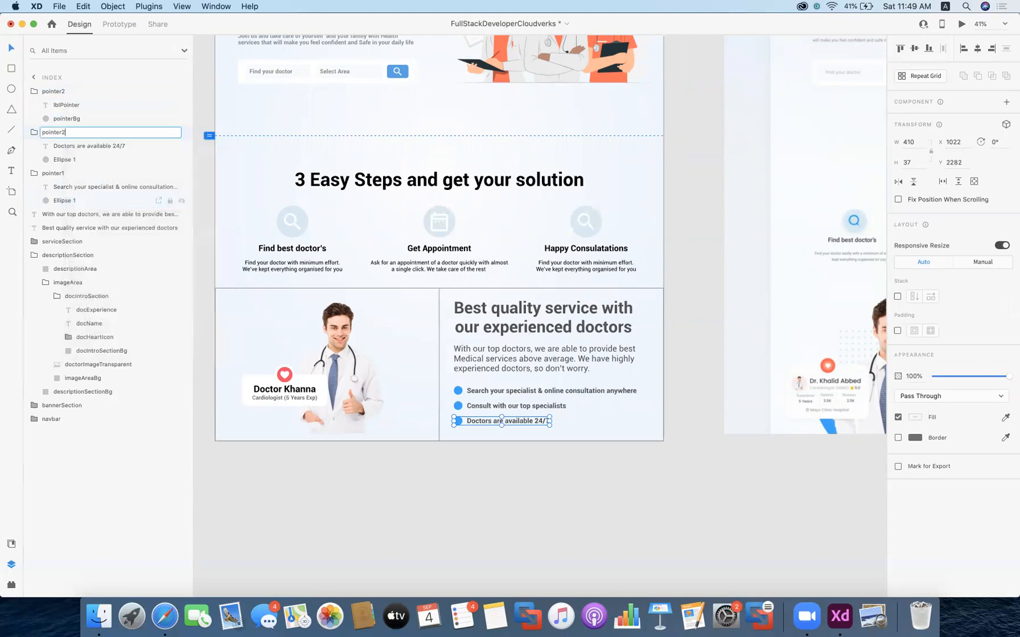
type("3")
key("Return")
- Rename the text layer "Doctors are available 24/7" in the pointer3 group as lblPointer3
left_click(88, 145)
right_click(87, 145)
left_click(121, 218)
key("BackSpace")
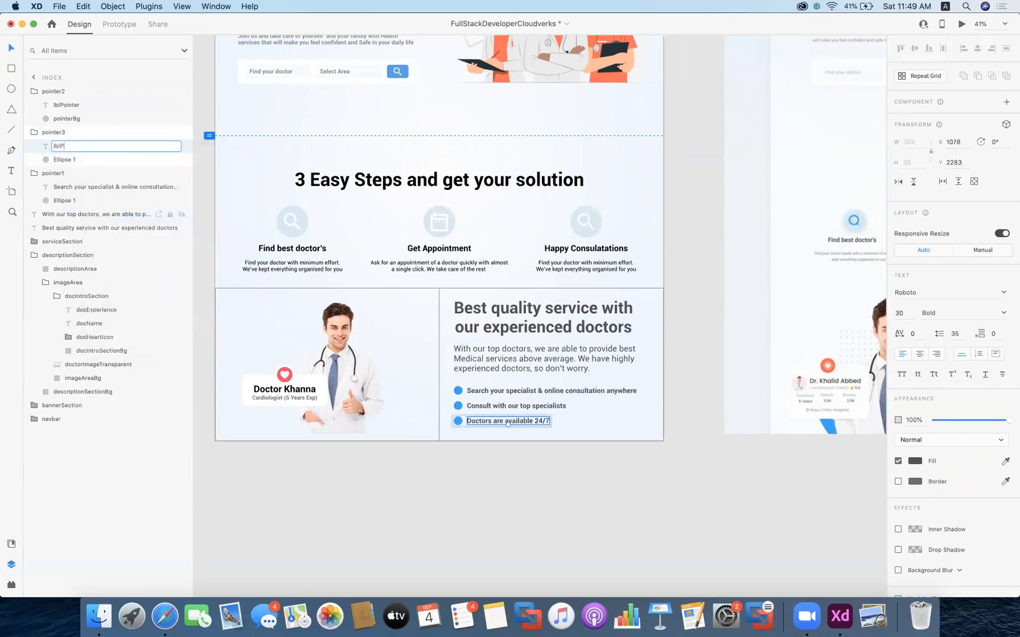
type("lblPointer3")
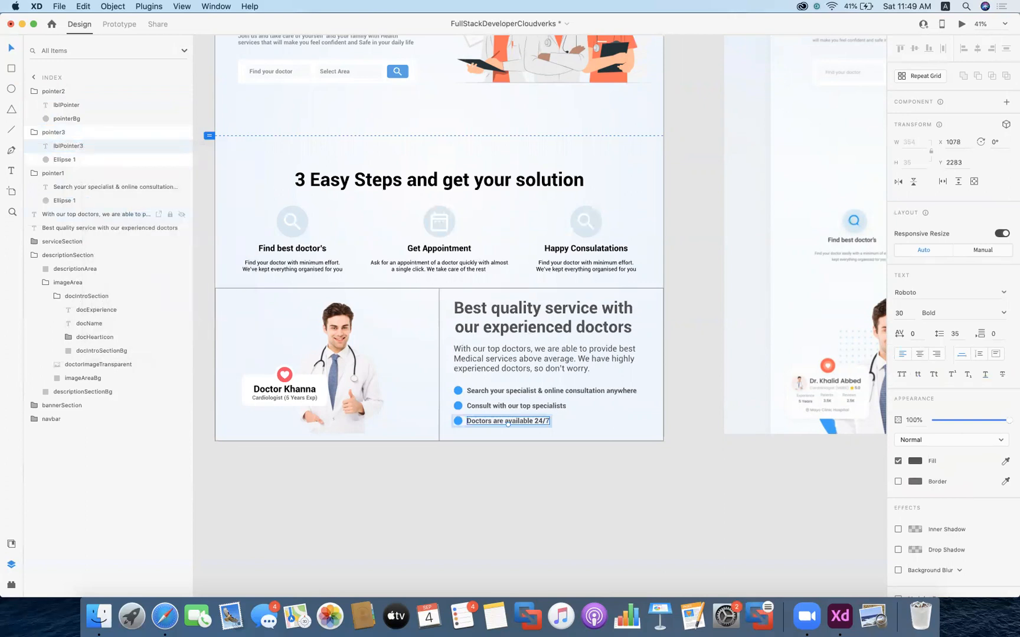
- Rename the text layer in the pointer2 group as lblPointer2
left_click(86, 103)
right_click(86, 102)
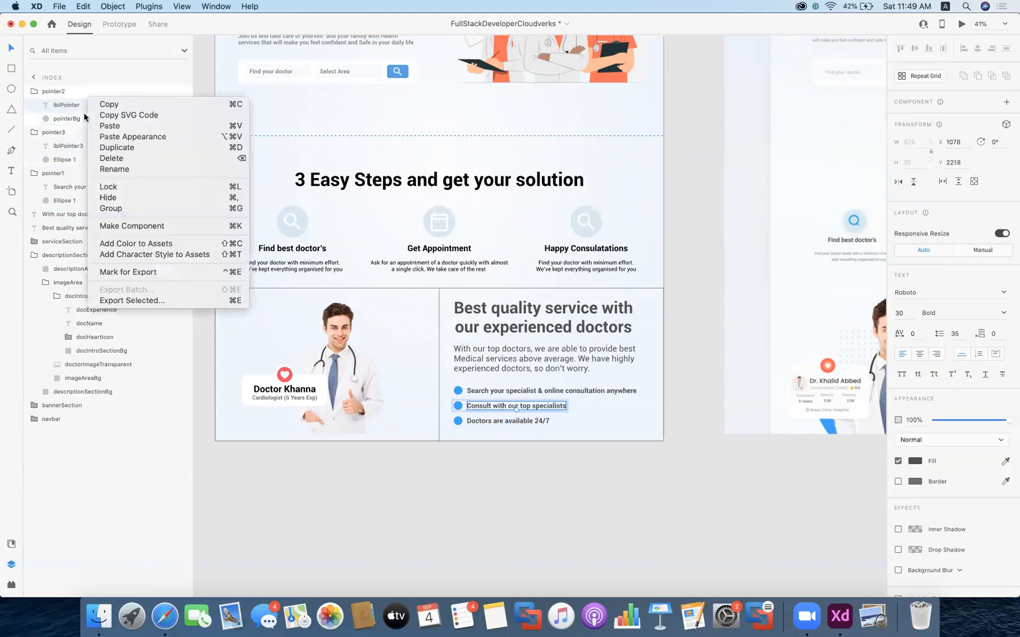
left_click(113, 171)
key("Right")
key("Return")
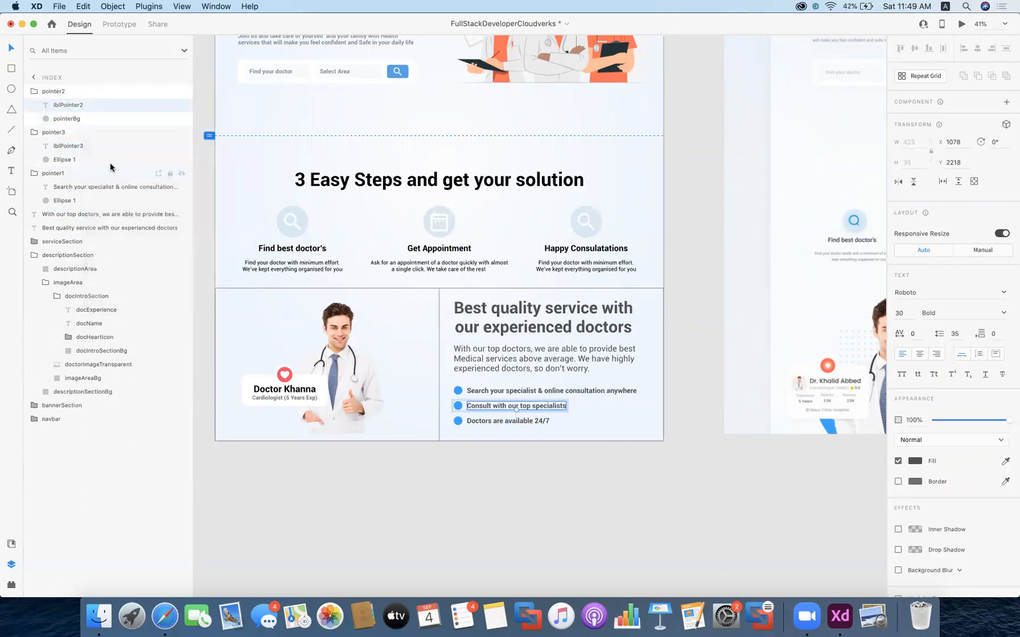
- Rename the circle layer in the pointer2 group as pointer2Bg
right_click(91, 121)
left_click(118, 189)
key("Right")
type("2")
key("Return")
- Rename the circle layer in the pointer3 group as pointer1Bg
right_click(80, 155)
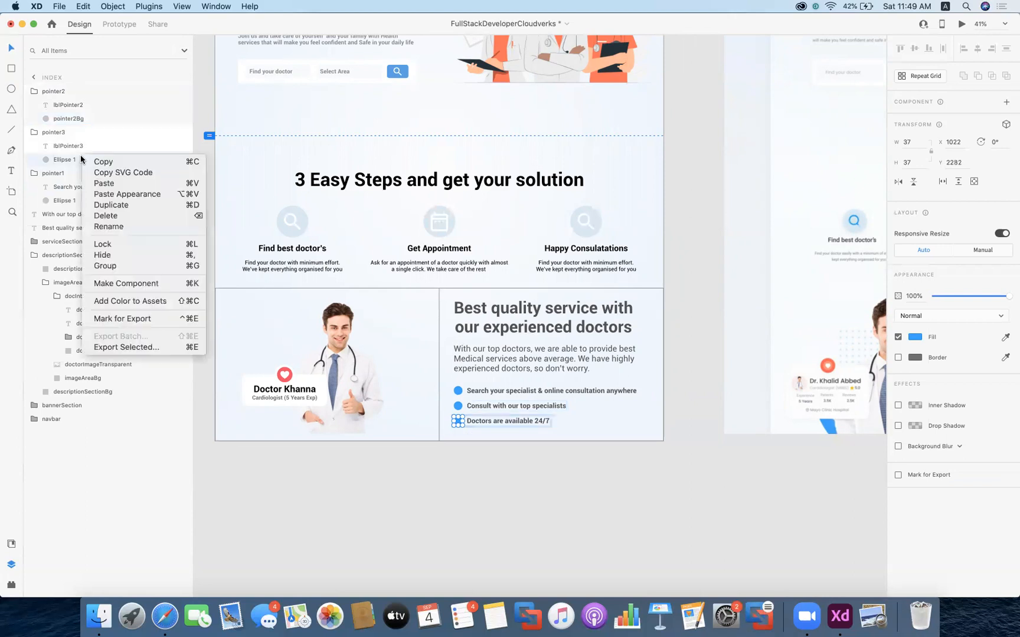
left_click(108, 227)
type("po")
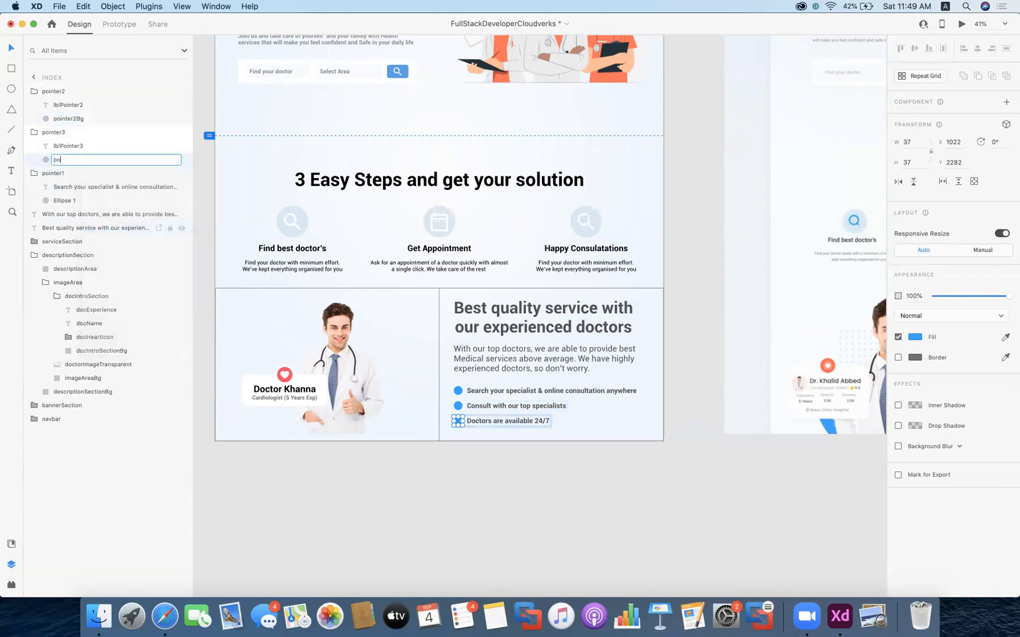
type("inter1Bg")
key("Return")
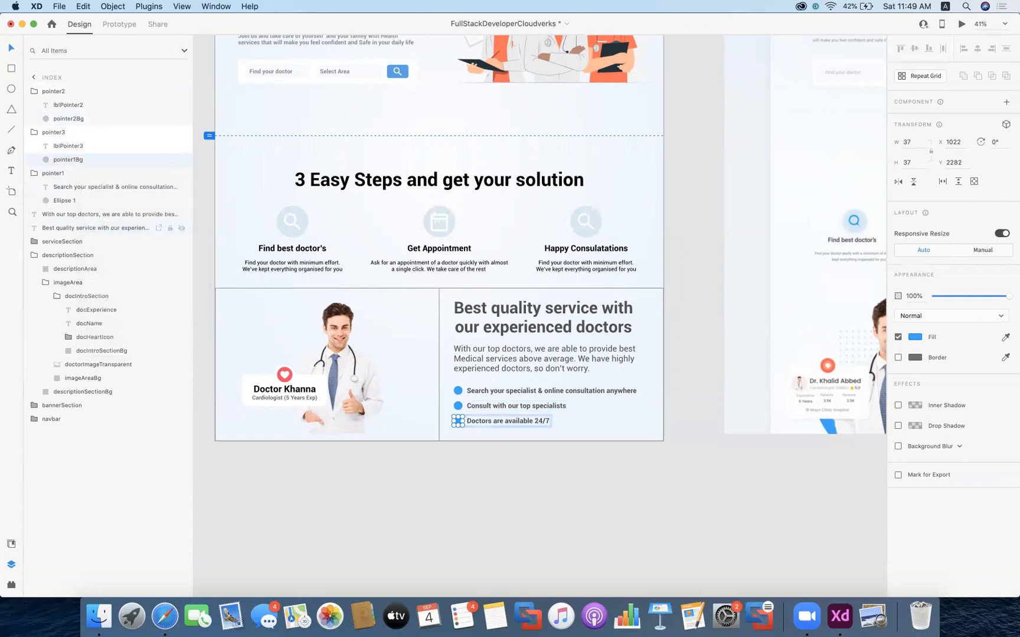
- Rename the text layer "Search your specialist & online consultation anywhere" in the pointer1 group as lblPointer1
left_click(80, 187)
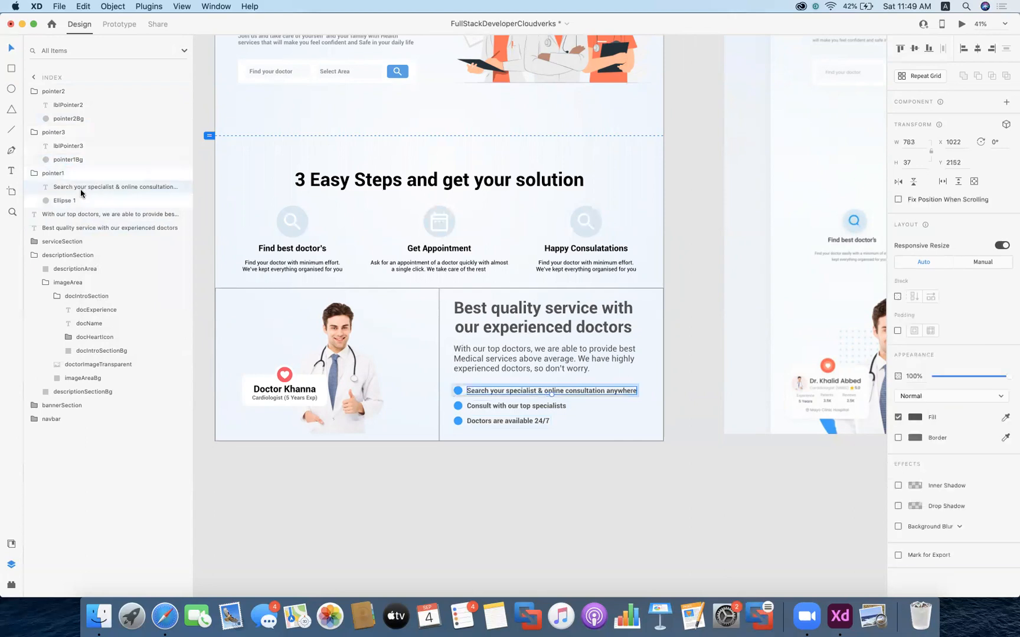
right_click(80, 189)
left_click(115, 260)
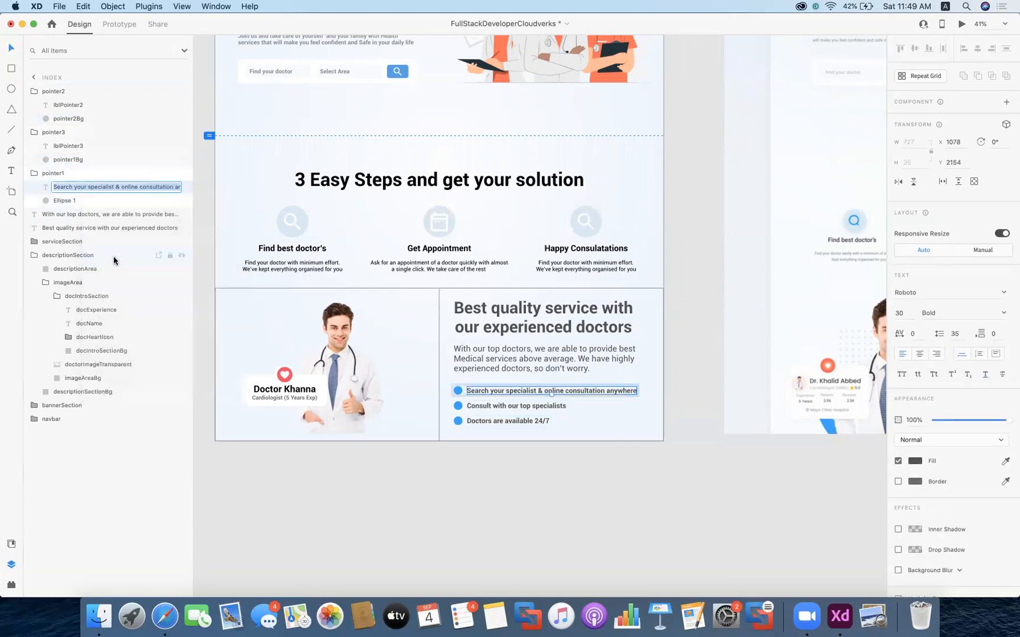
type("lblPointer")
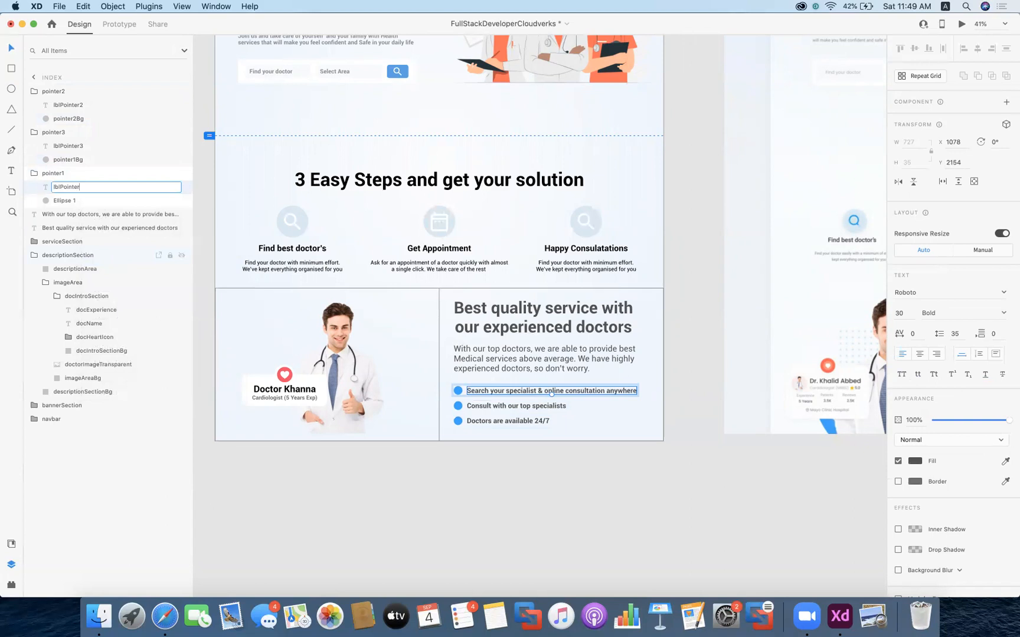
type("1")
- Rename the circle layer in the pointer1 group as pointer1Bg
left_click(82, 203)
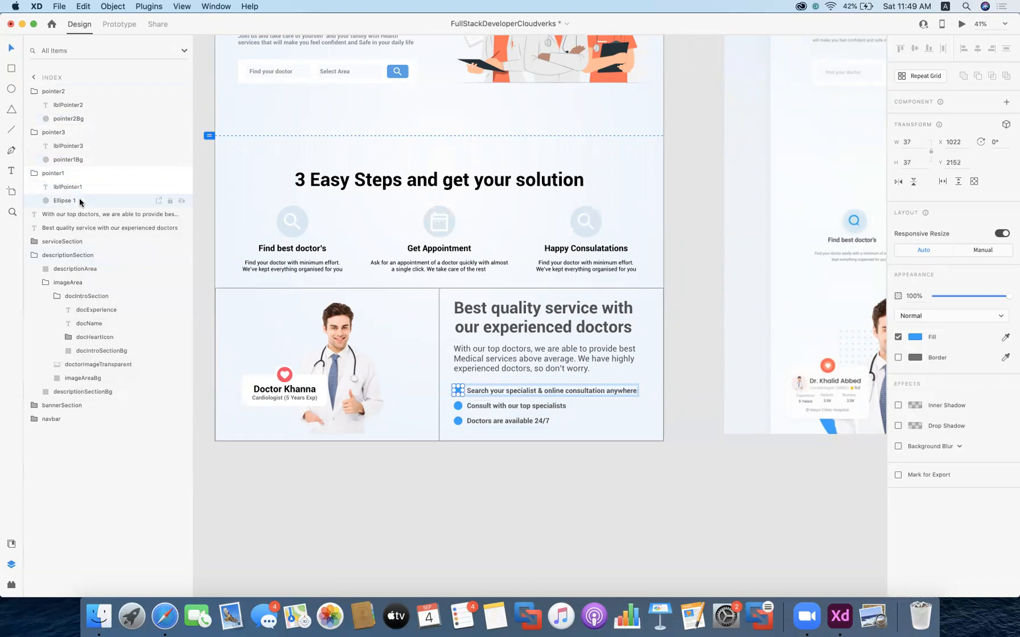
right_click(82, 202)
left_click(112, 271)
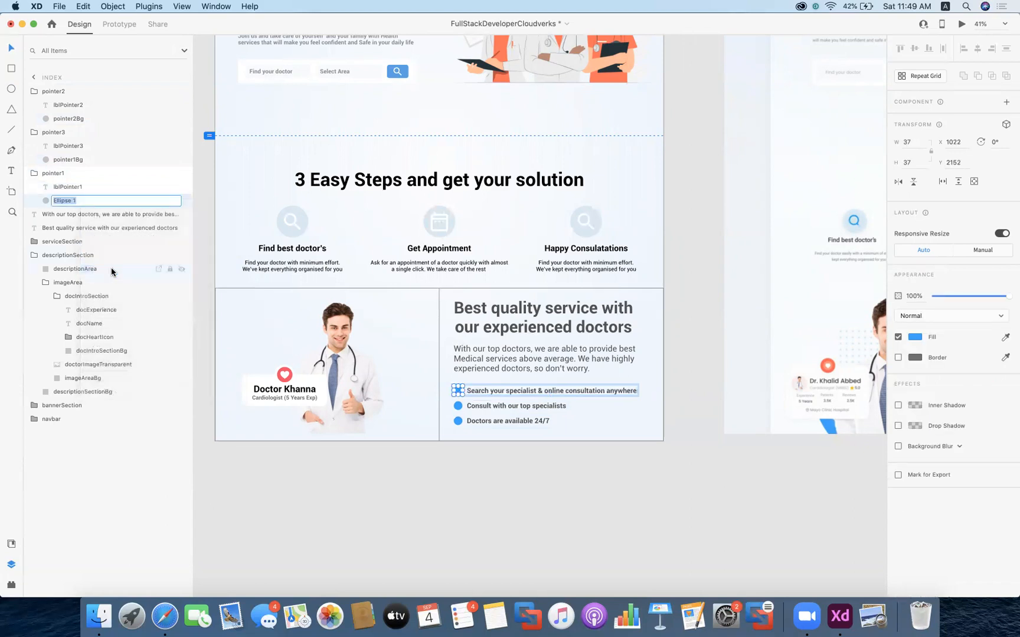
type("pointer1Bg")
- Correct the name of the circle layer in the pointer3 group to pointer3Bg
right_click(83, 159)
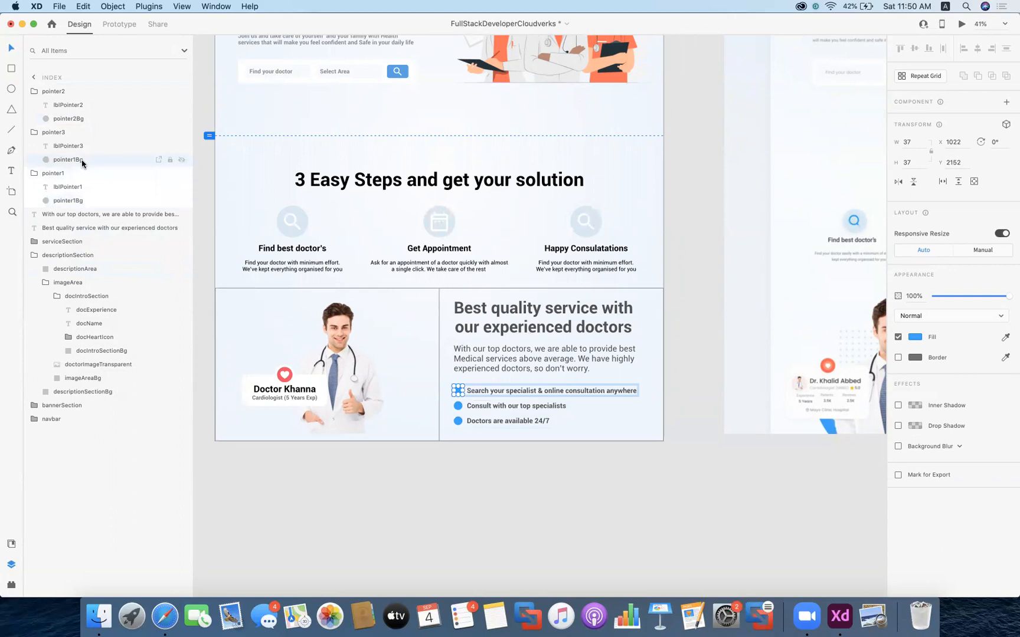
left_click(111, 234)
left_click(81, 160)
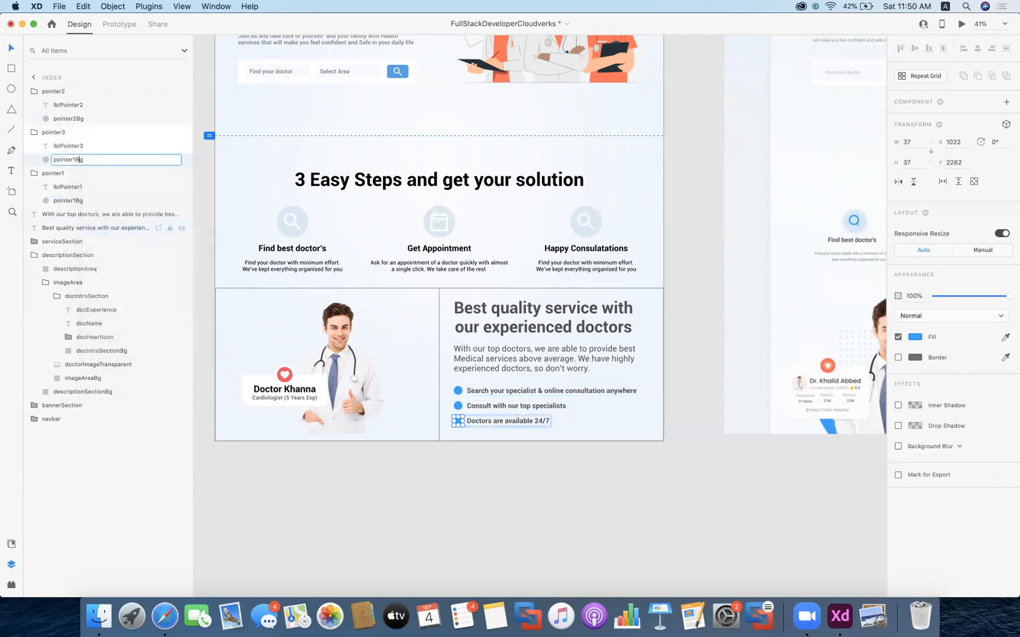
type("3")
key("Return")
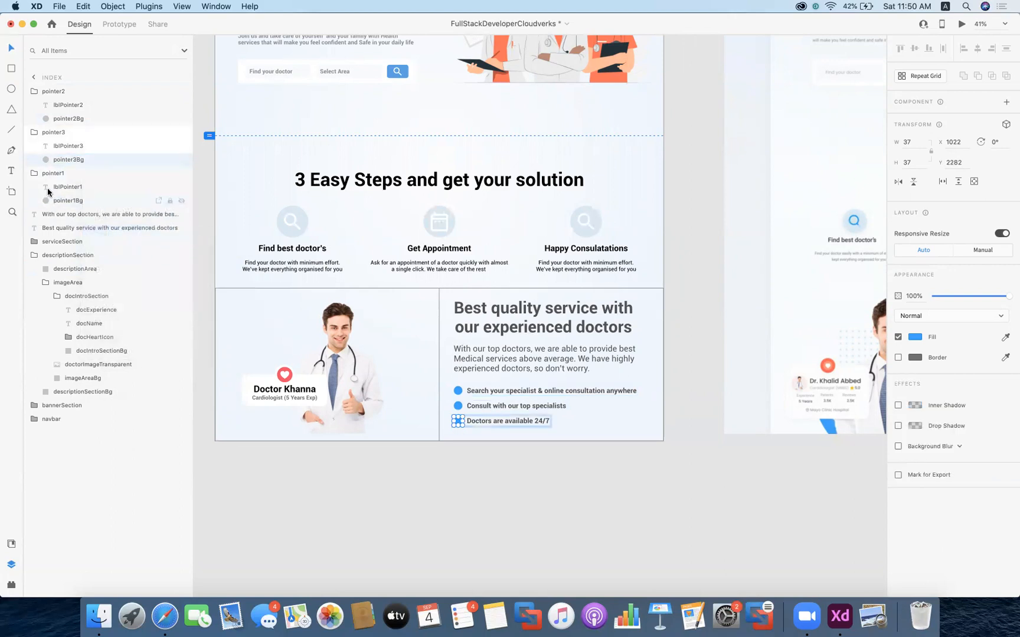
- Collapse the three pointer groups and move pointer3 above pointer2 in the layer order
left_click(33, 174)
left_click(33, 132)
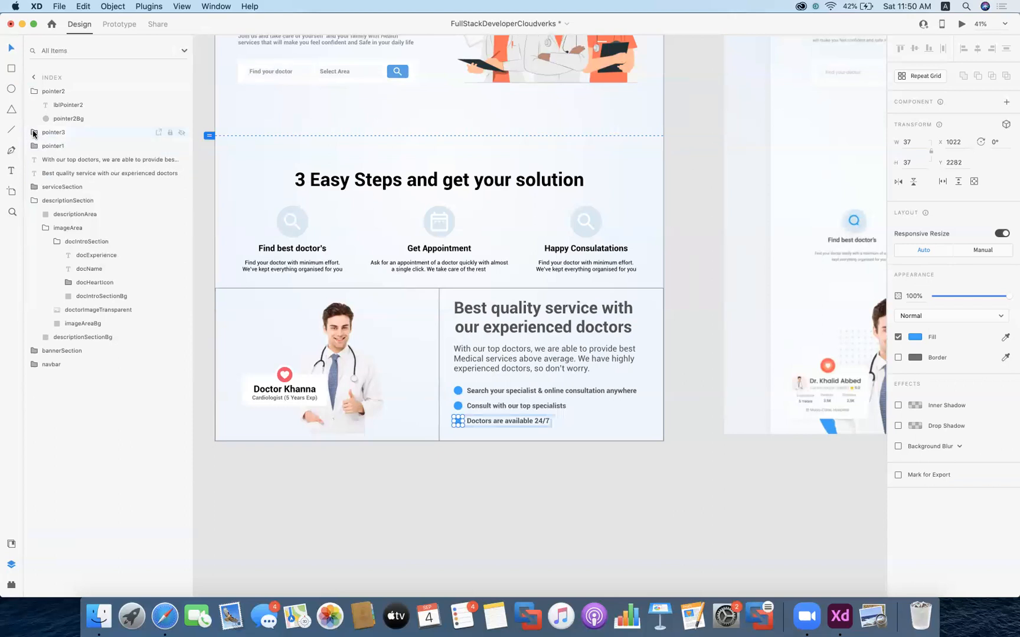
left_click(34, 92)
left_click_drag(34, 107, 34, 89)
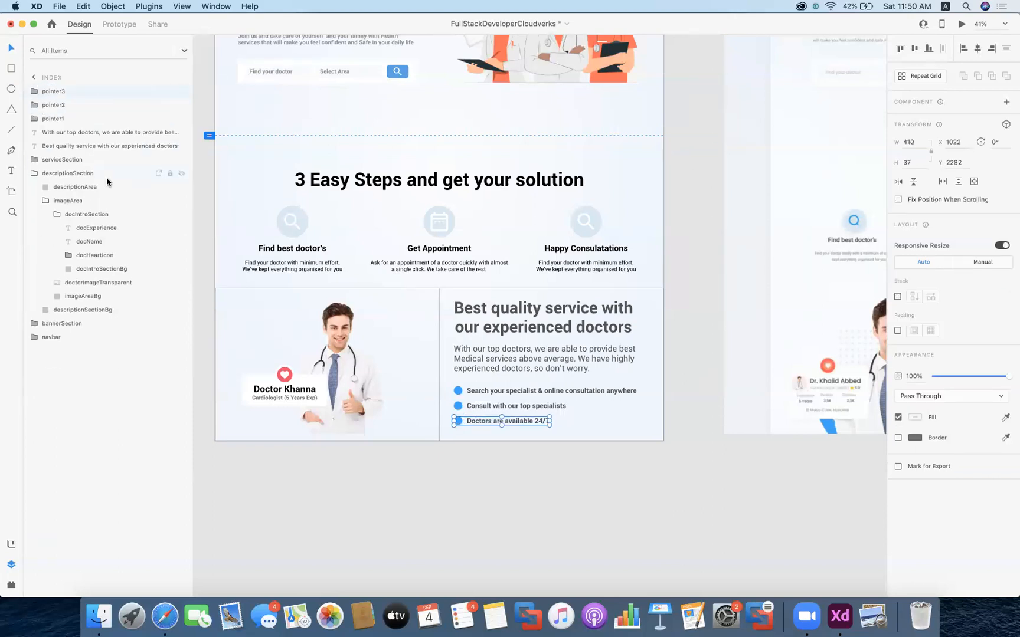
- Rename the paragraph's text layer "With our top doctors, we are able to provide best…" as descriptionServices
left_click(90, 134)
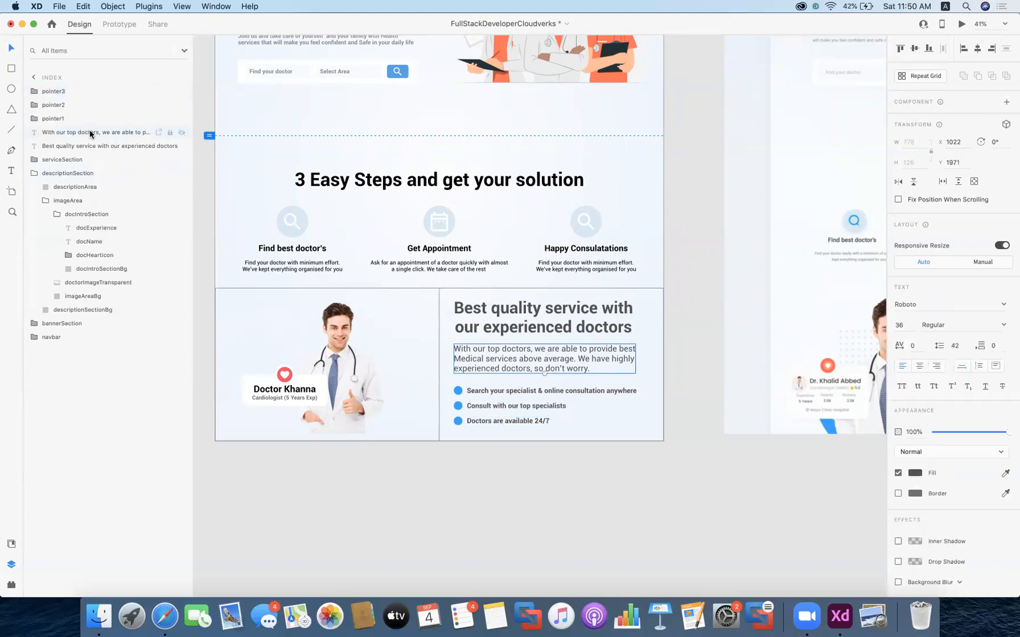
right_click(91, 134)
left_click(129, 203)
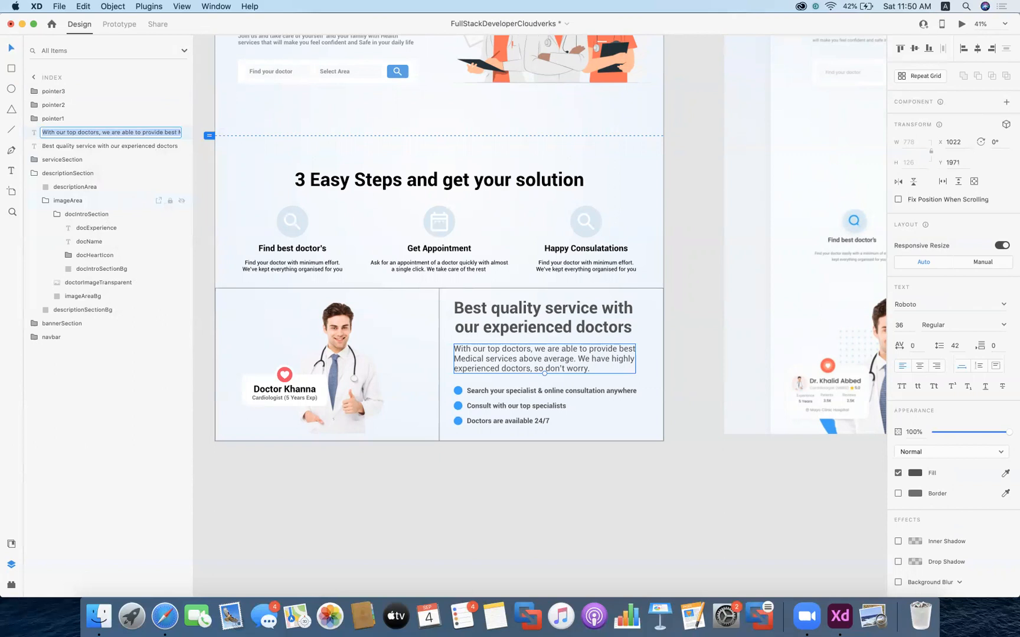
type("descriptionS")
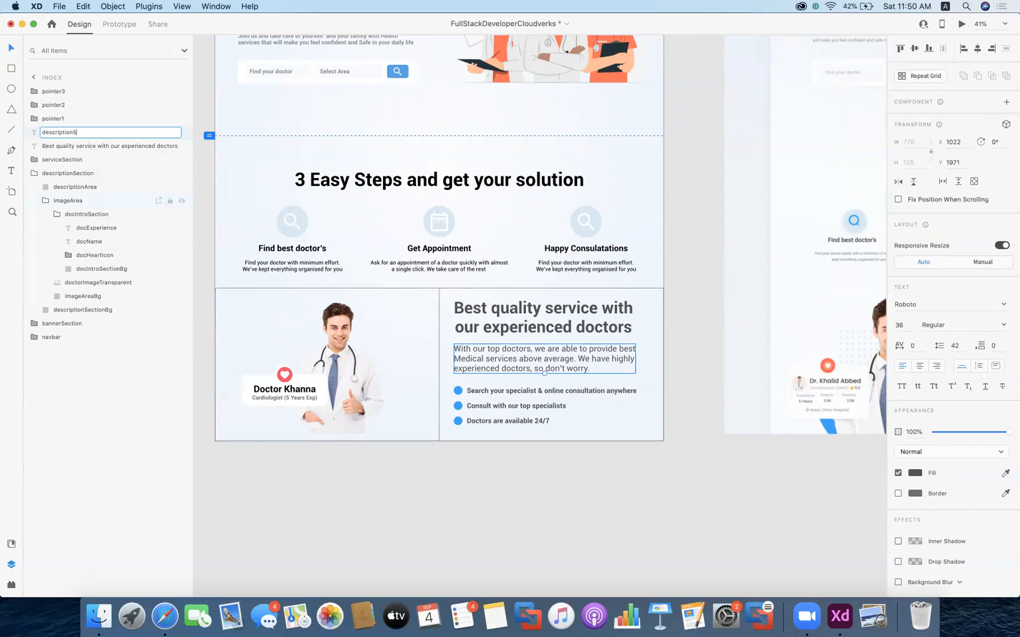
type("ervices")
key("Return")
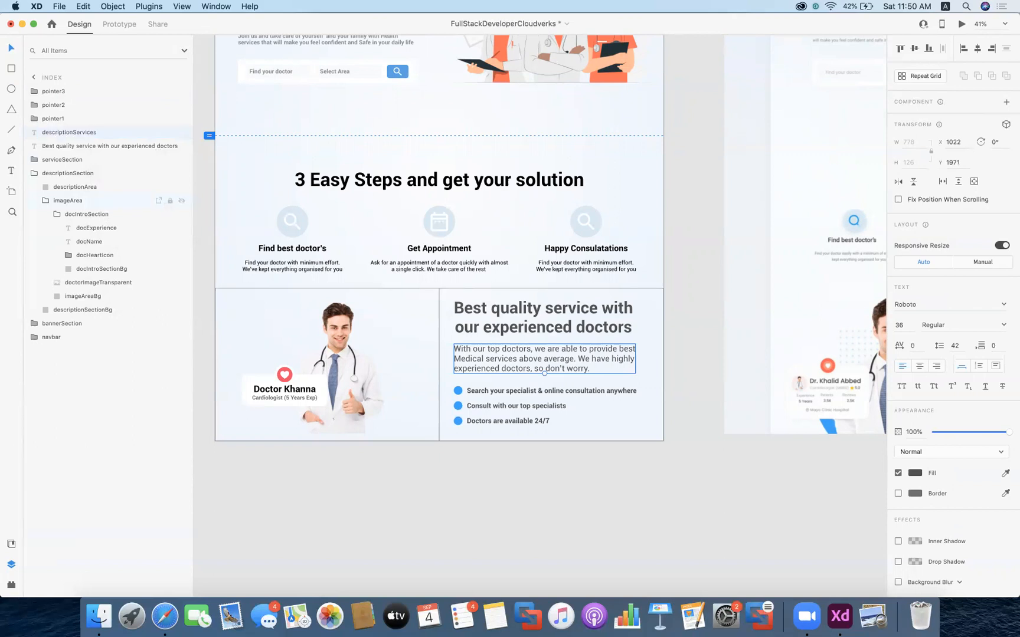
- Rename the heading's text layer "Best quality service with our experienced doctors" as titleServices
right_click(112, 145)
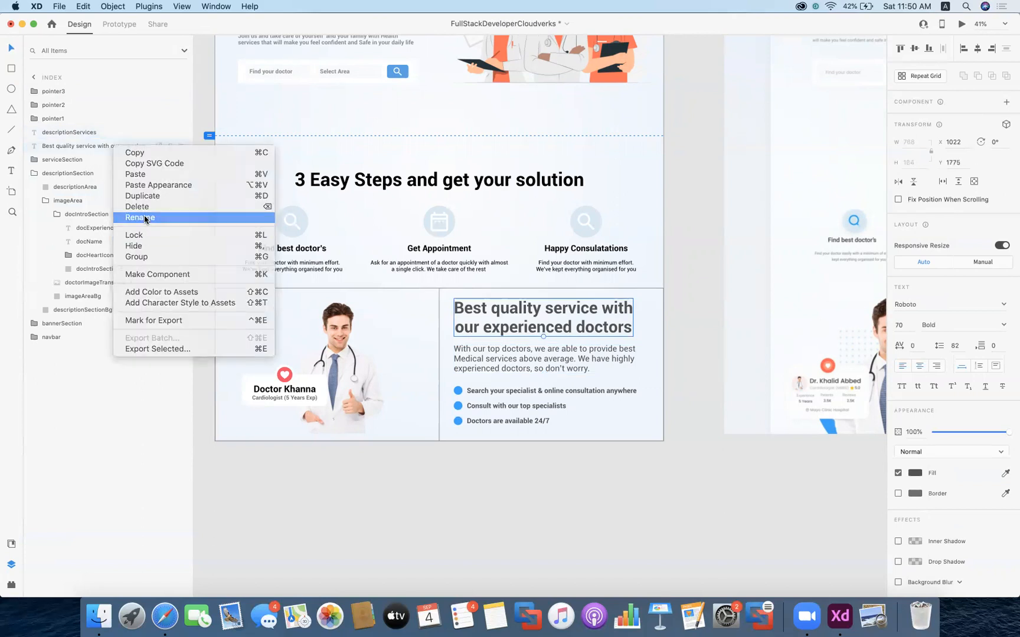
left_click(141, 217)
type("titleServices")
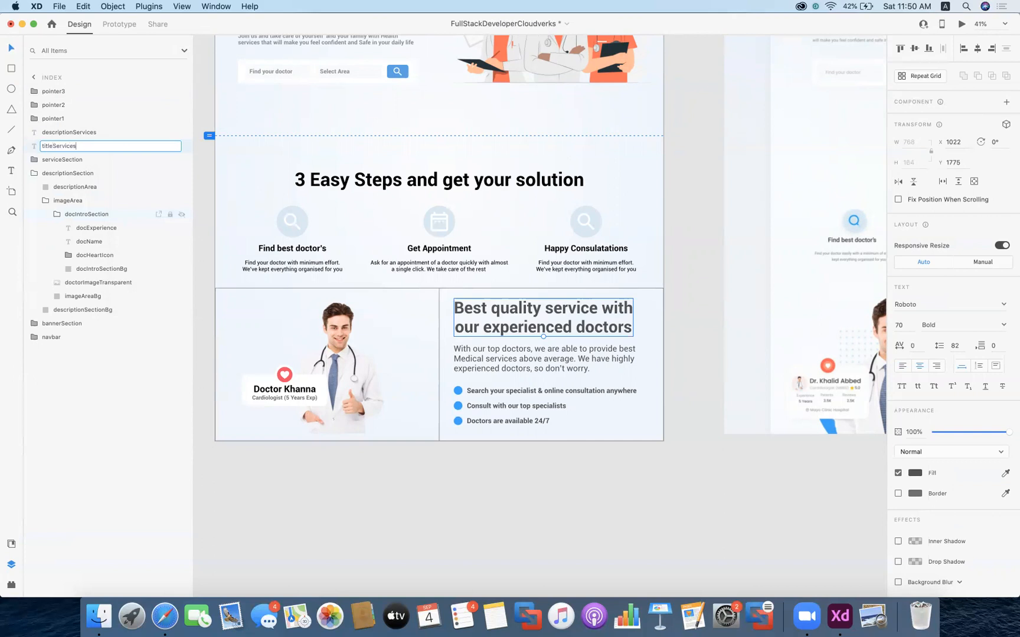
key("Return")
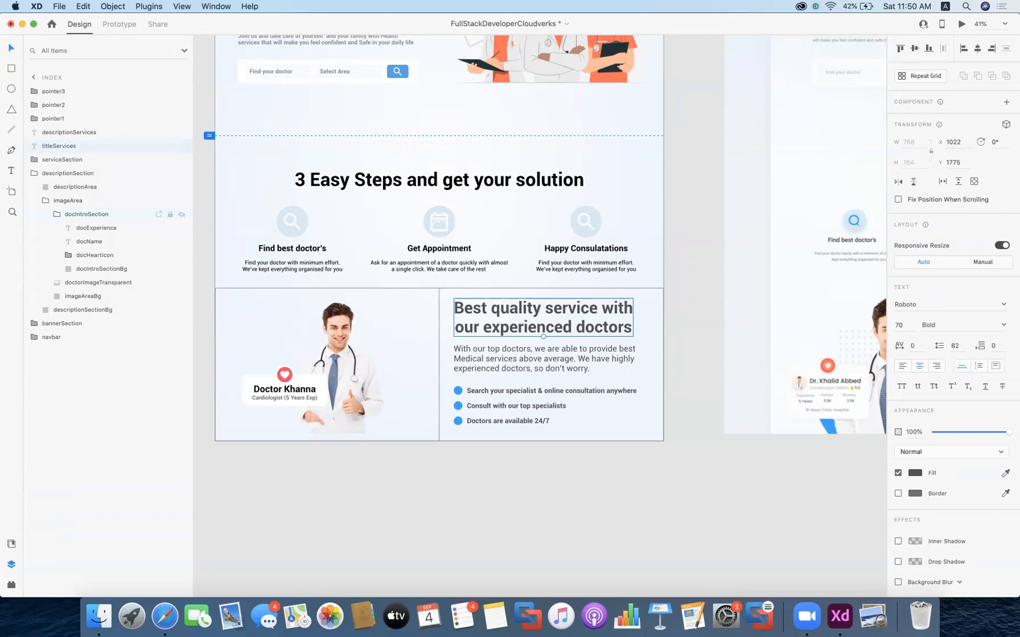
- Move the three pointer groups, descriptionServices and titleServices into the descriptionSection group, and collapse the imageArea group
left_click(62, 93, "shift")
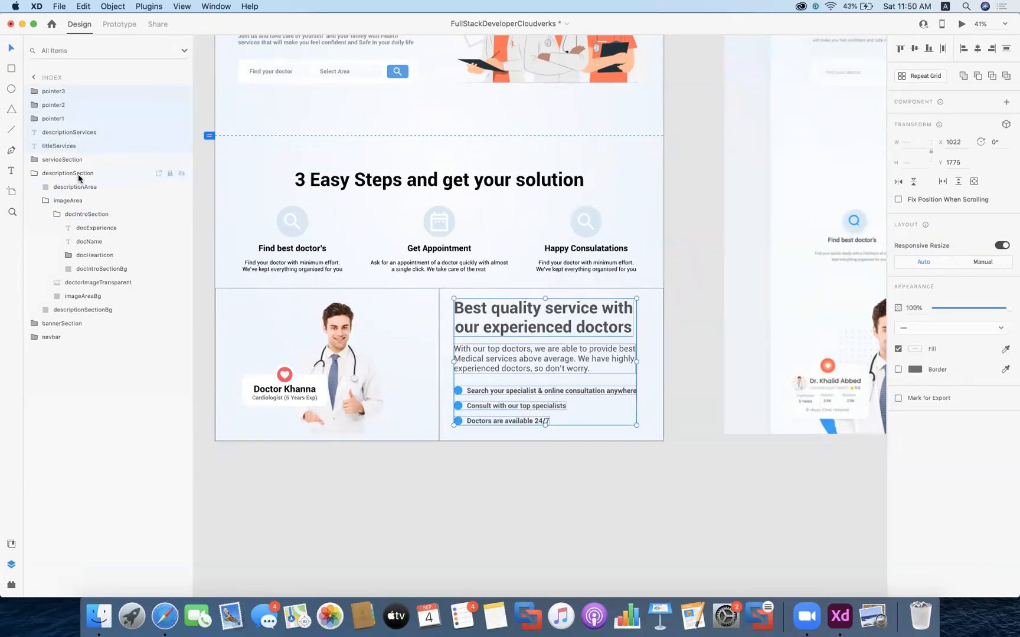
left_click_drag(59, 144, 95, 176)
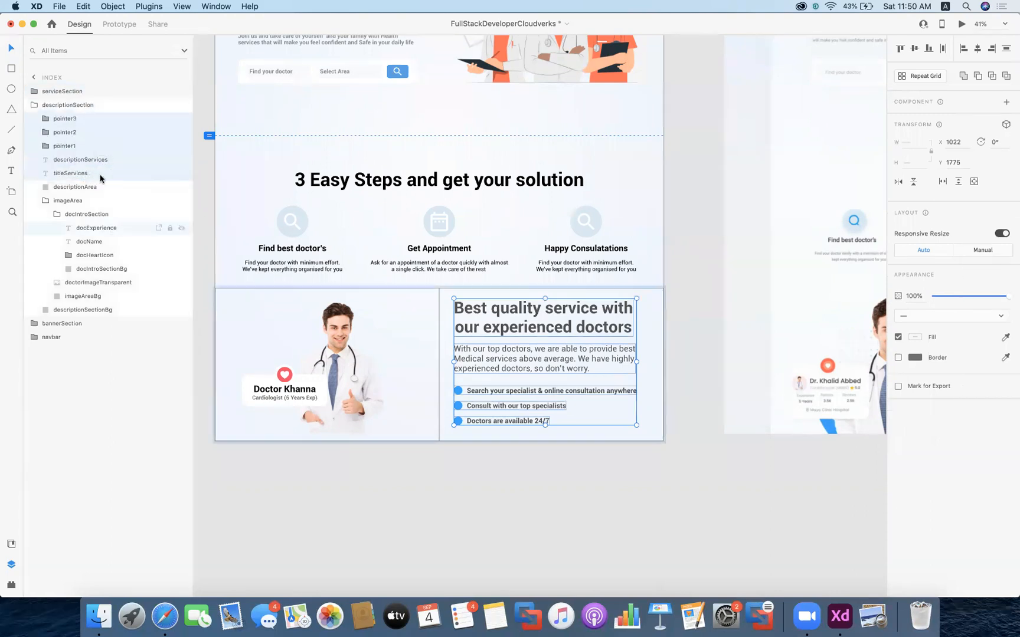
left_click(74, 106)
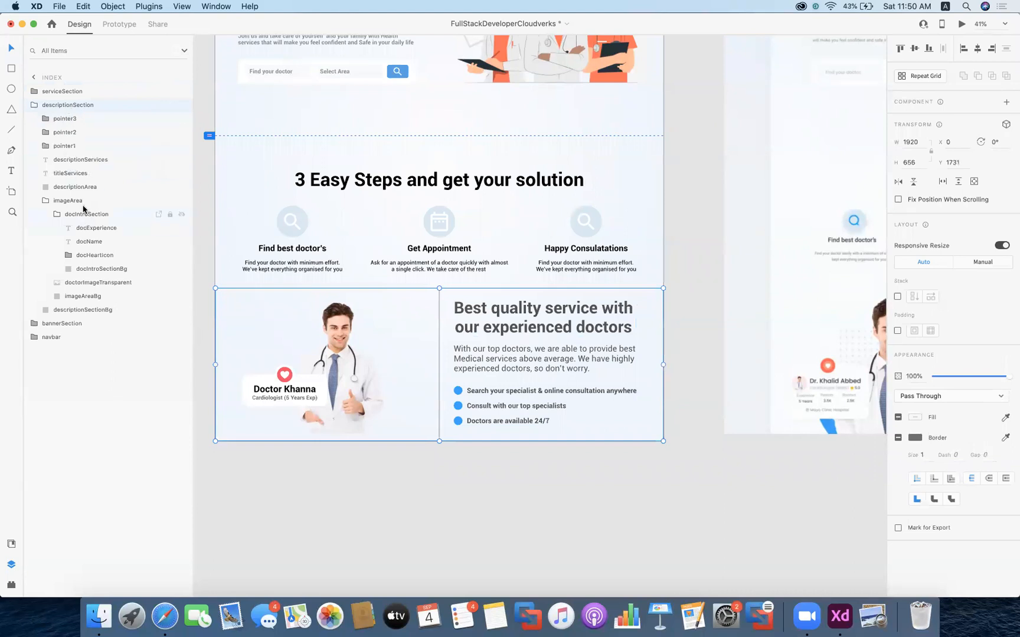
left_click(50, 202)
left_click(47, 202)
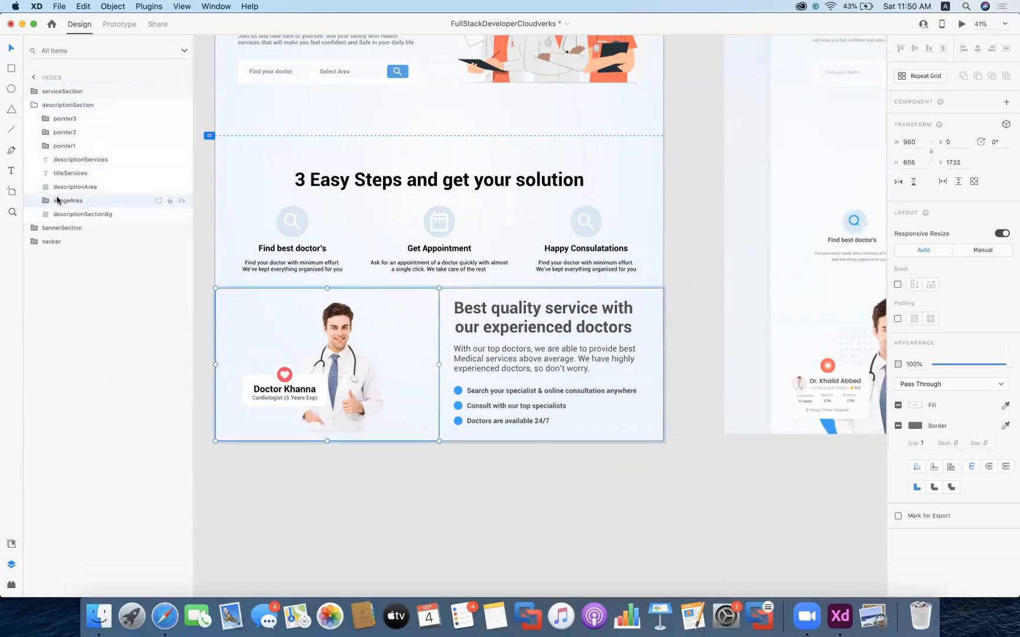
- Group descriptionArea, titleServices, descriptionServices and the three pointer groups, and name the new group descArea
left_click(63, 186)
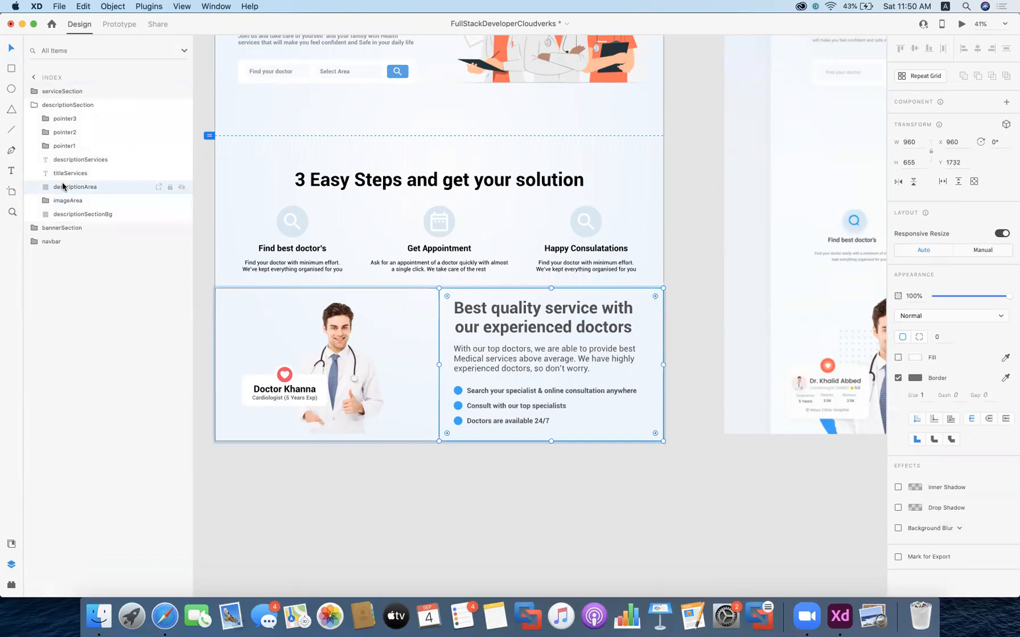
left_click(63, 120, "shift")
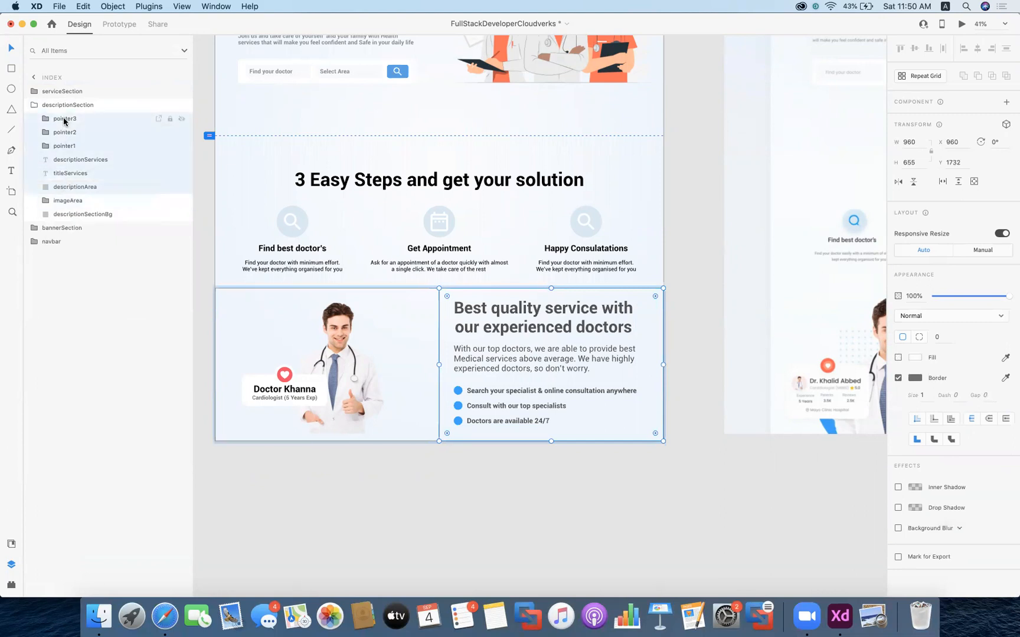
right_click(64, 119)
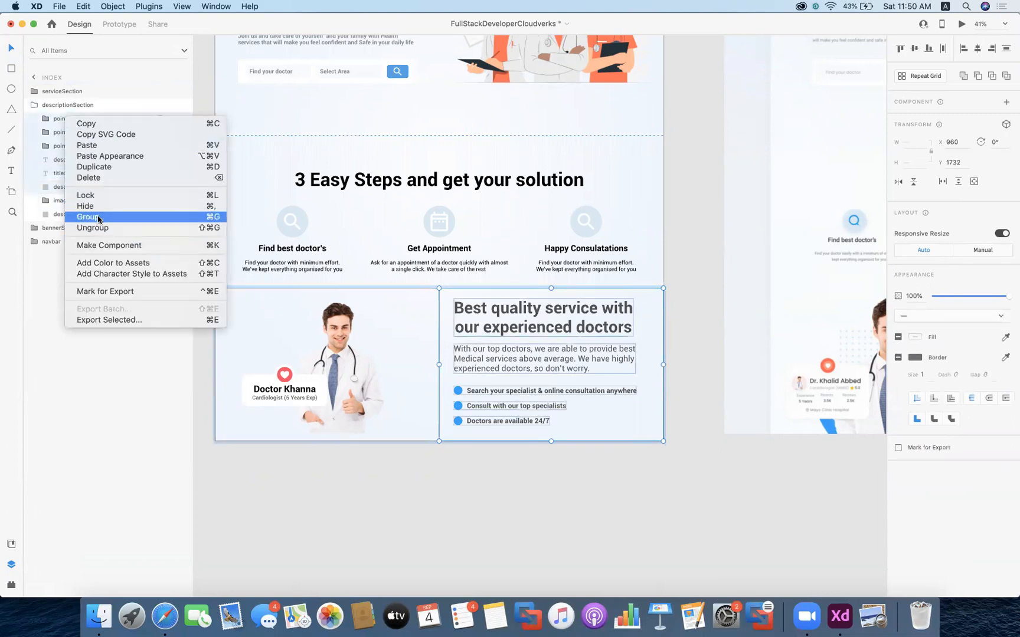
left_click(98, 217)
right_click(82, 120)
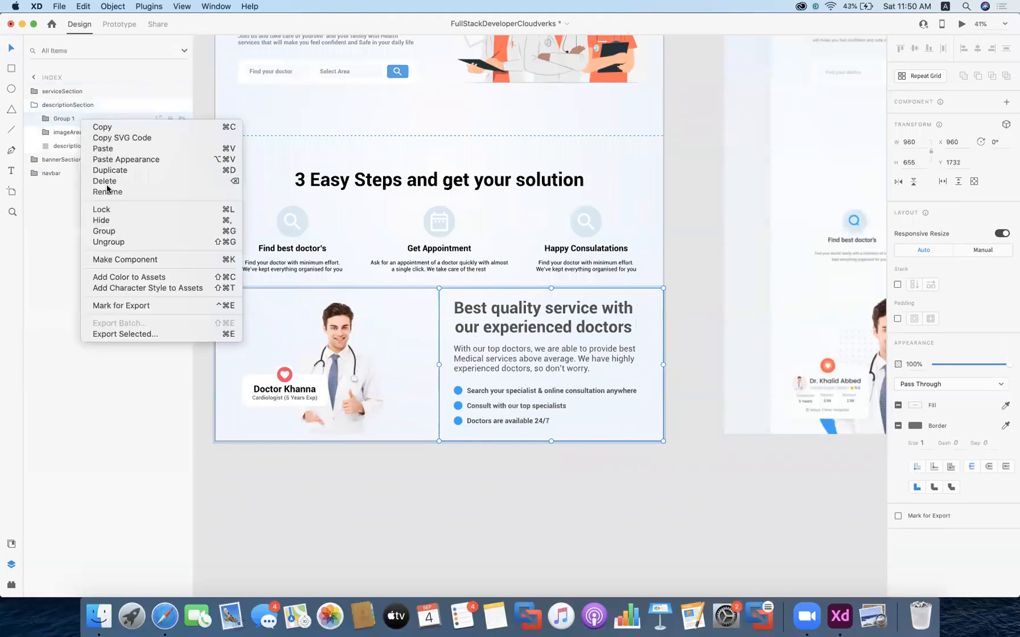
left_click(107, 192)
type("descArea")
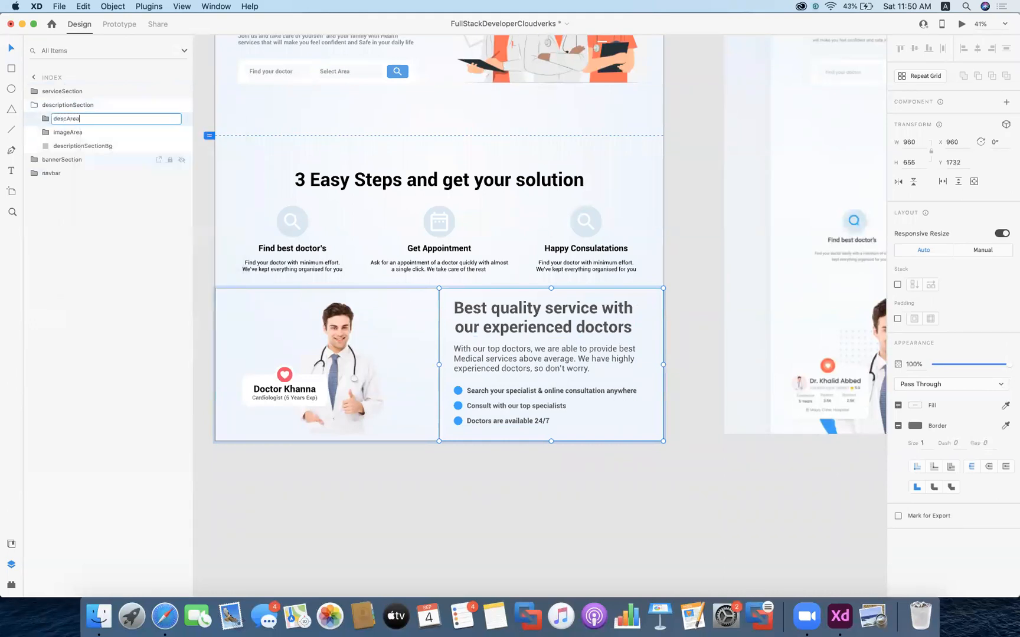
- Expand the descArea group and rename its descriptionArea layer as descriptionAreaBg
key("Return")
left_click(45, 118)
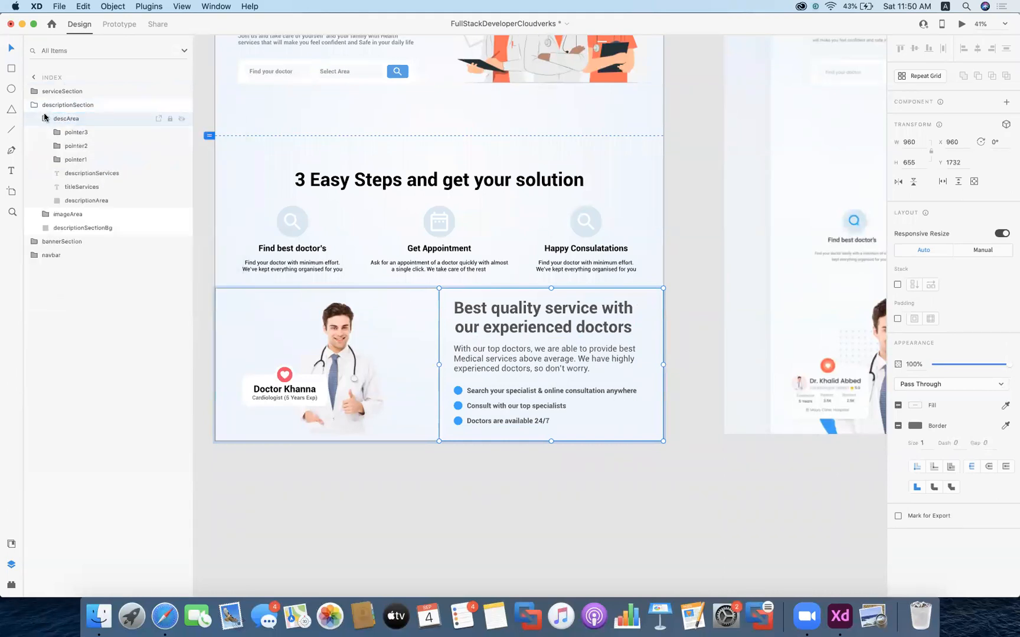
right_click(102, 200)
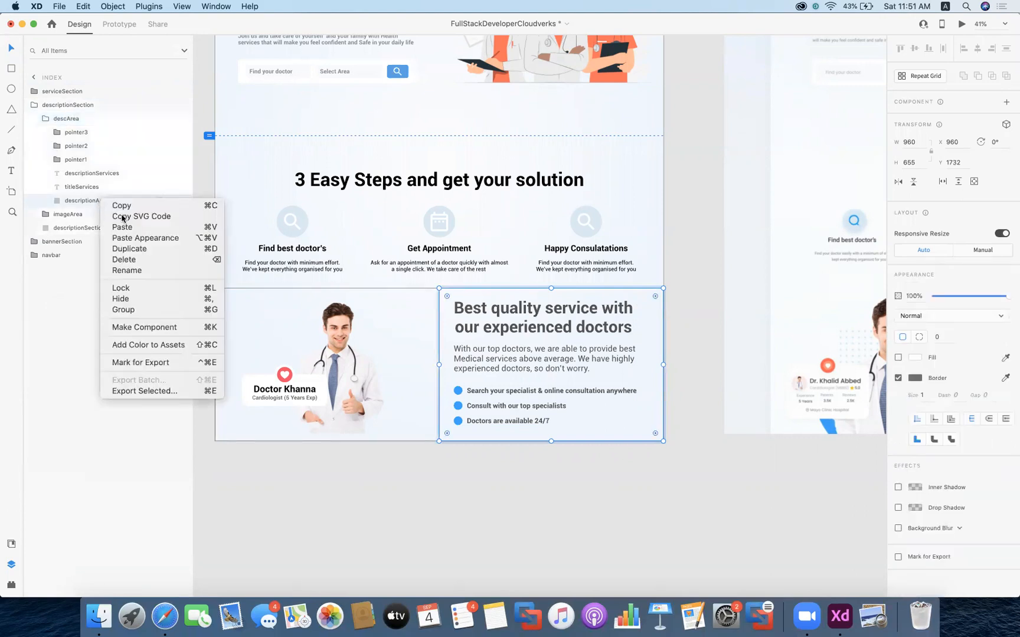
left_click(124, 271)
key("Return")
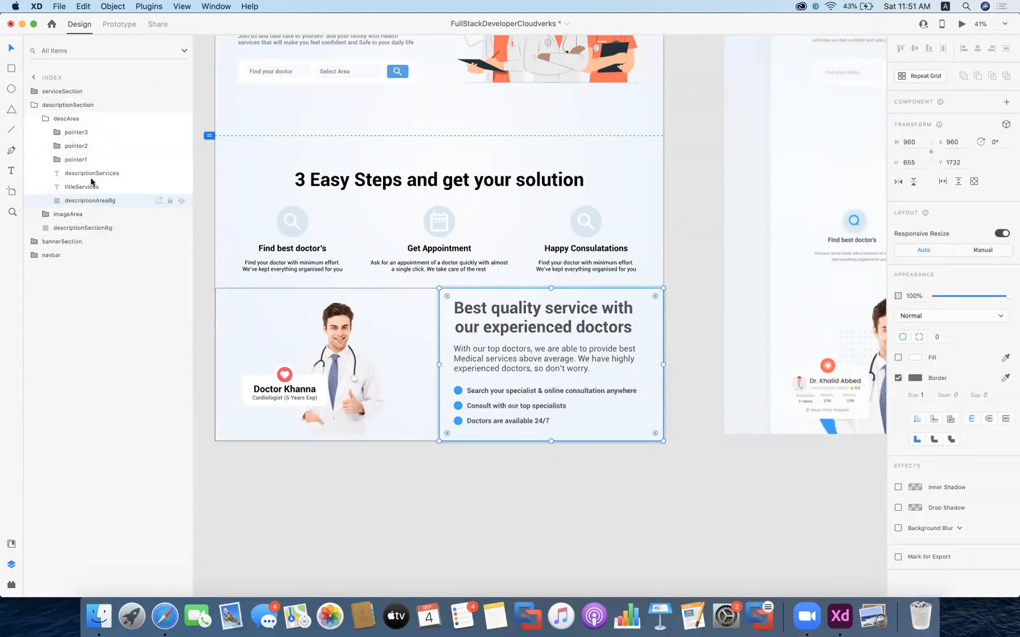
- Collapse the descArea group, then check the layers of the imageArea group and the descriptionSectionBg rectangle, leaving imageArea collapsed
left_click(46, 120)
left_click(47, 134)
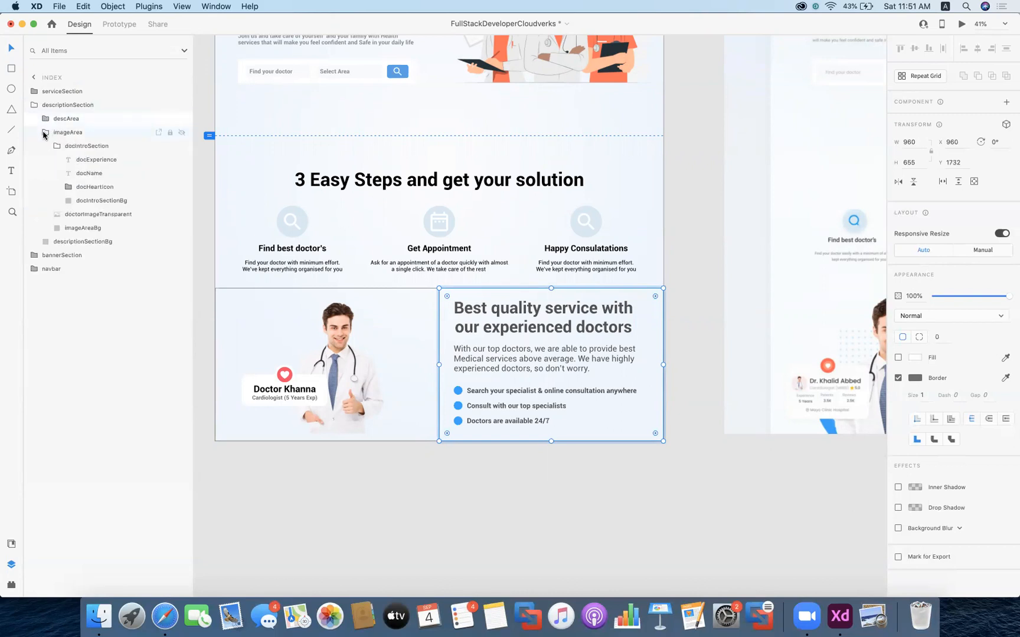
left_click(45, 134)
left_click(56, 147)
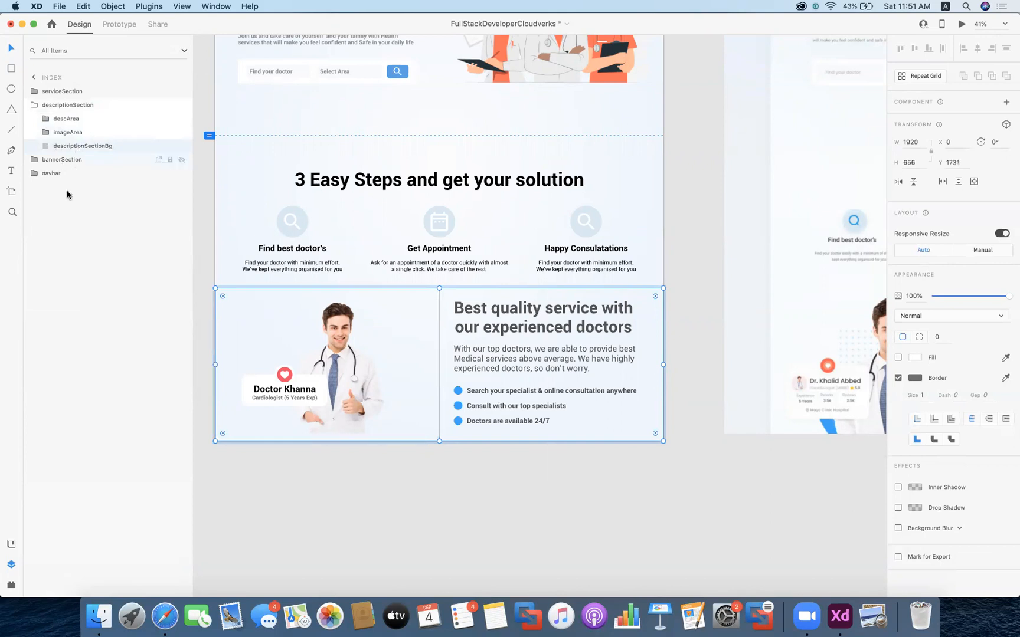
left_click(86, 366)
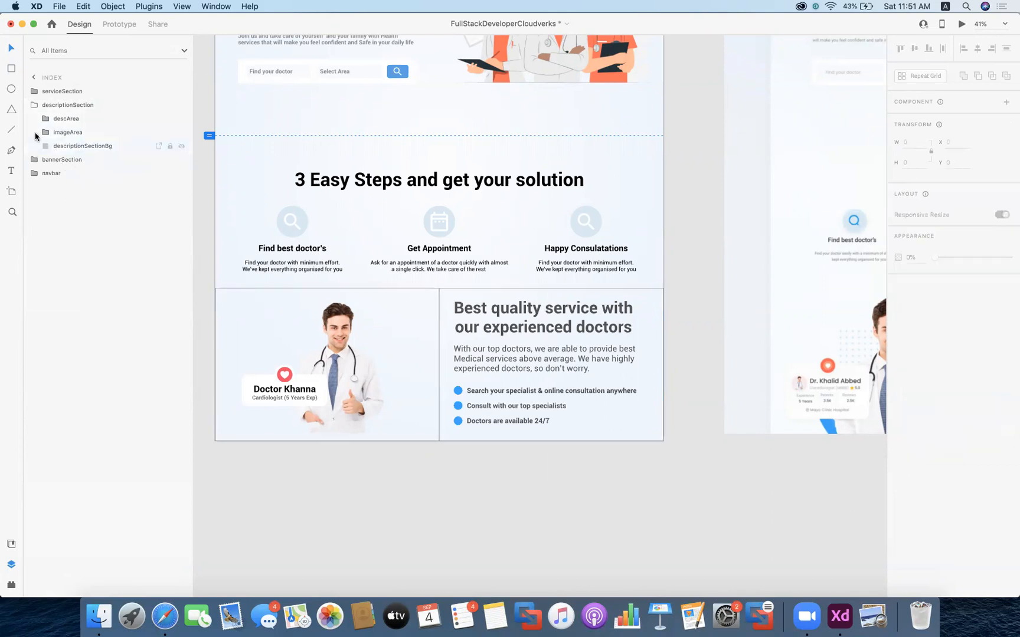
- Turn off the border for everything in the descriptionSection group
left_click(53, 106)
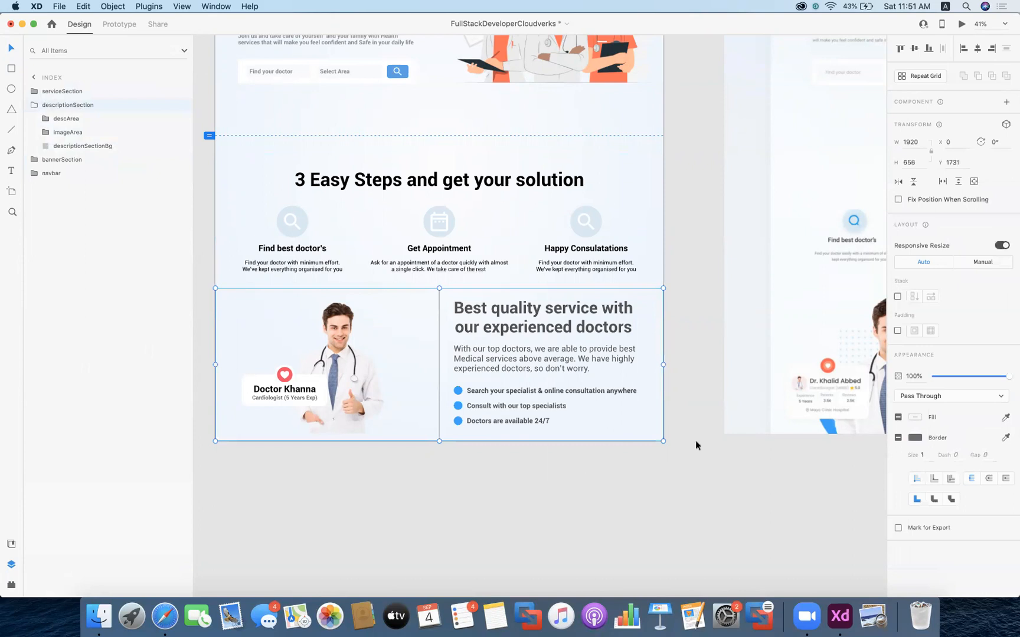
left_click(898, 437)
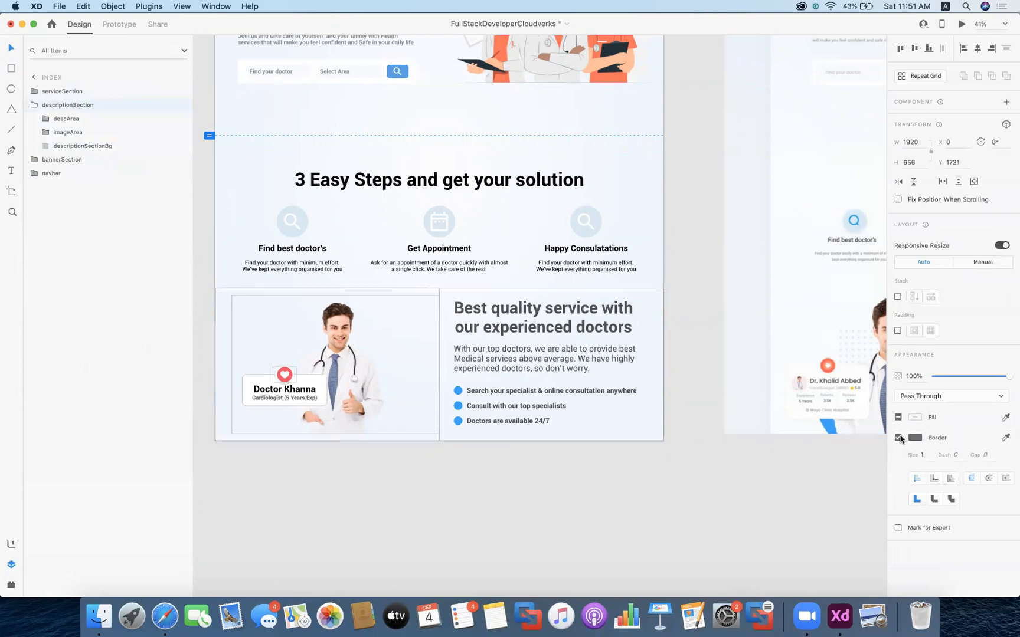
left_click(497, 497)
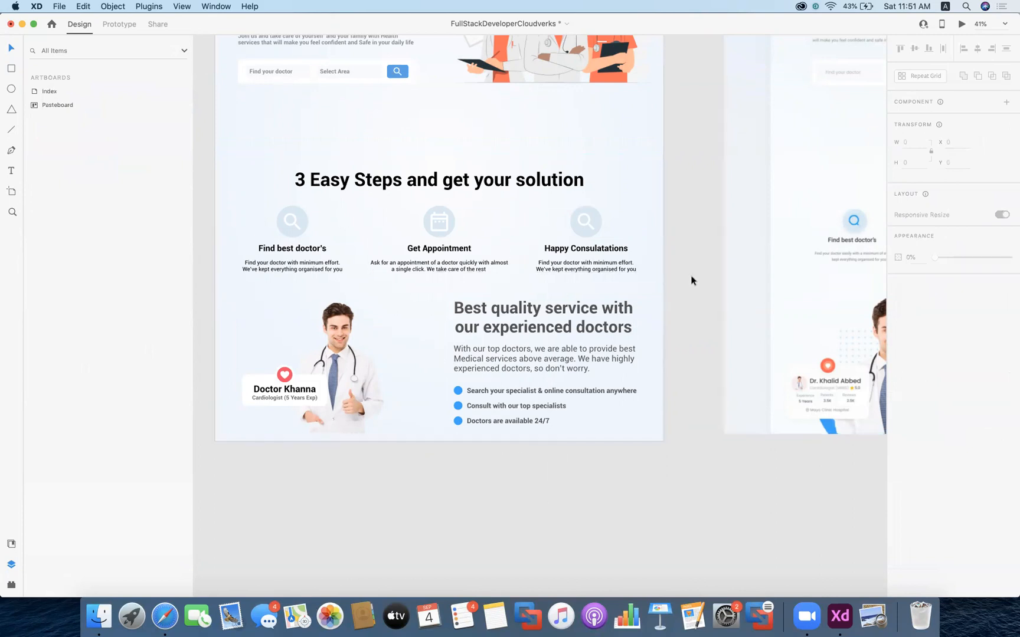
- Expand the bannerSection group and shorten its bannerSectionBg rectangle from the lower edge to a height of about 854
scroll(691, 282, "down", 3)
scroll(692, 283, "up", 3)
scroll(692, 283, "right", 3)
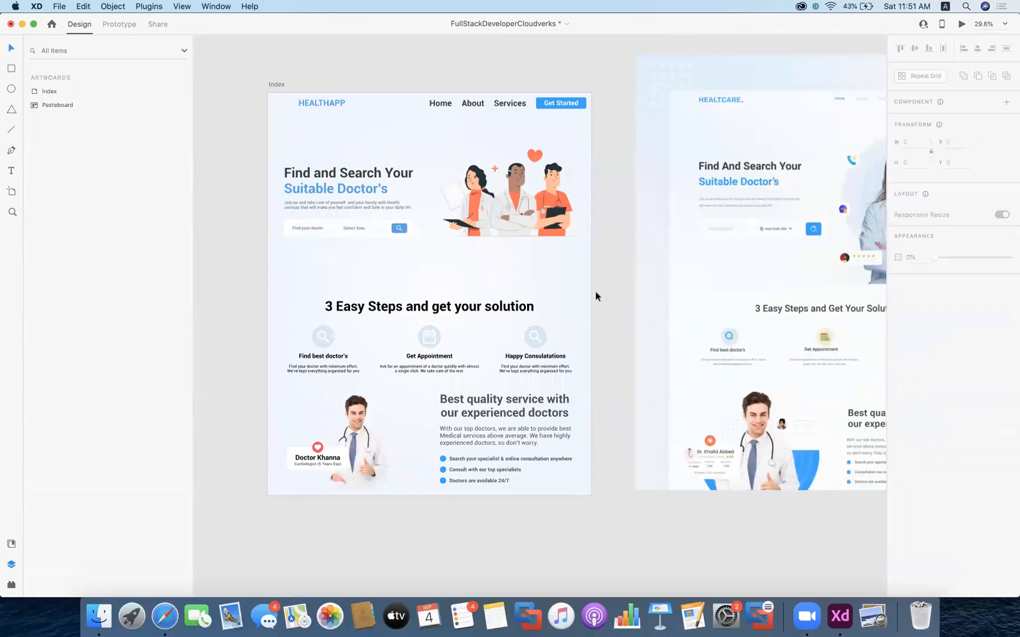
scroll(596, 297, "right", 3)
scroll(596, 297, "down", 1)
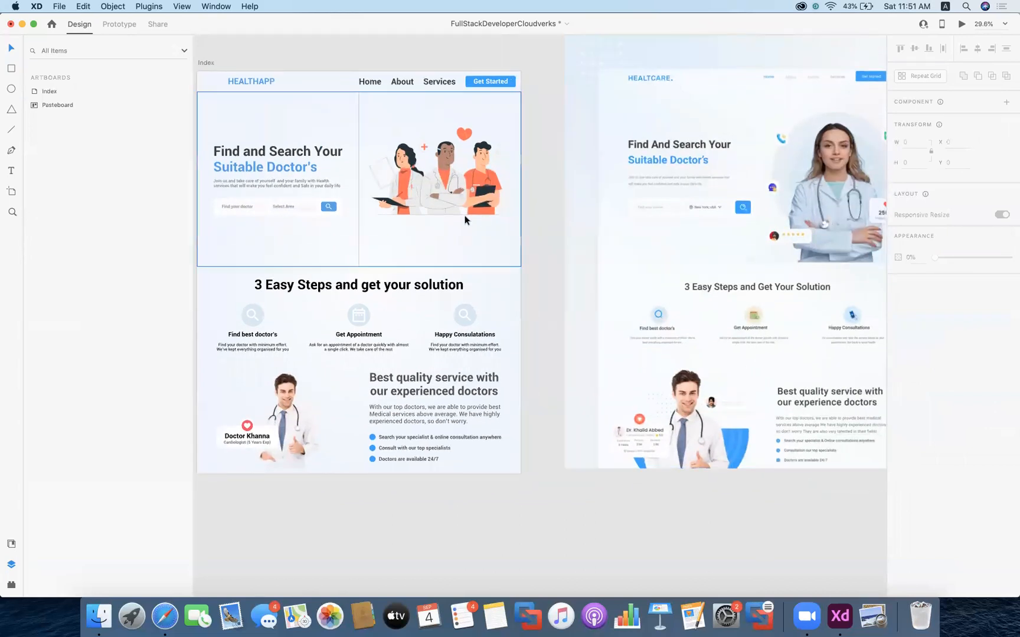
left_click(359, 231)
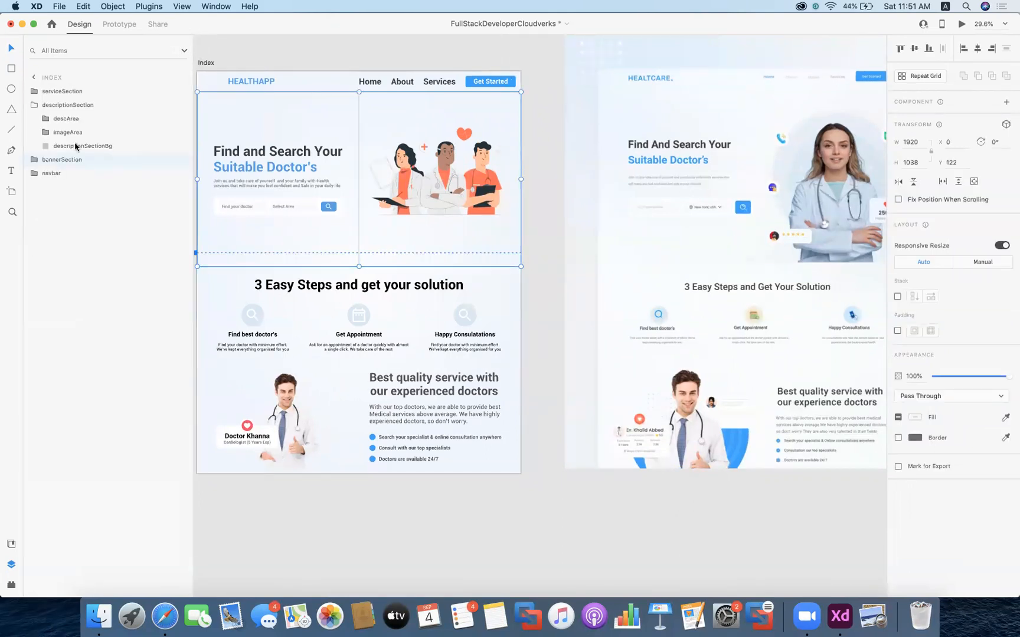
left_click(34, 160)
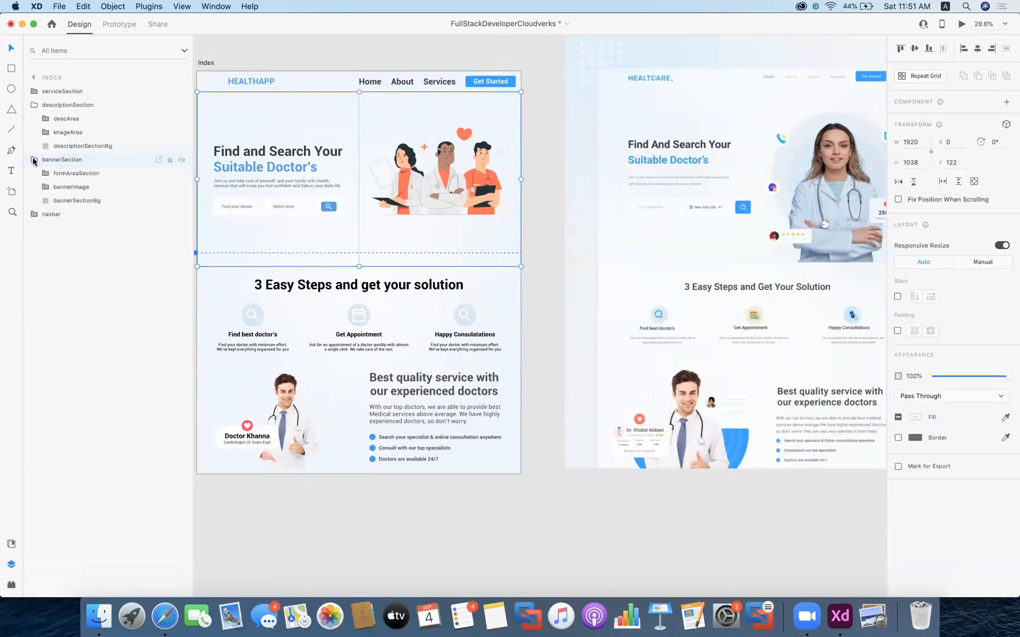
left_click(82, 201)
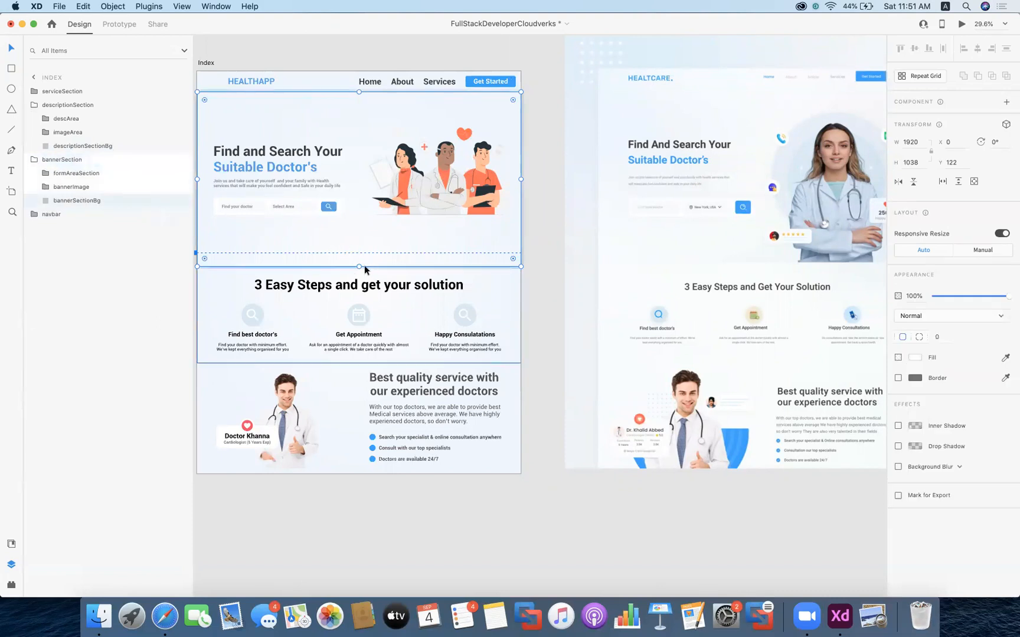
left_click_drag(359, 265, 359, 235)
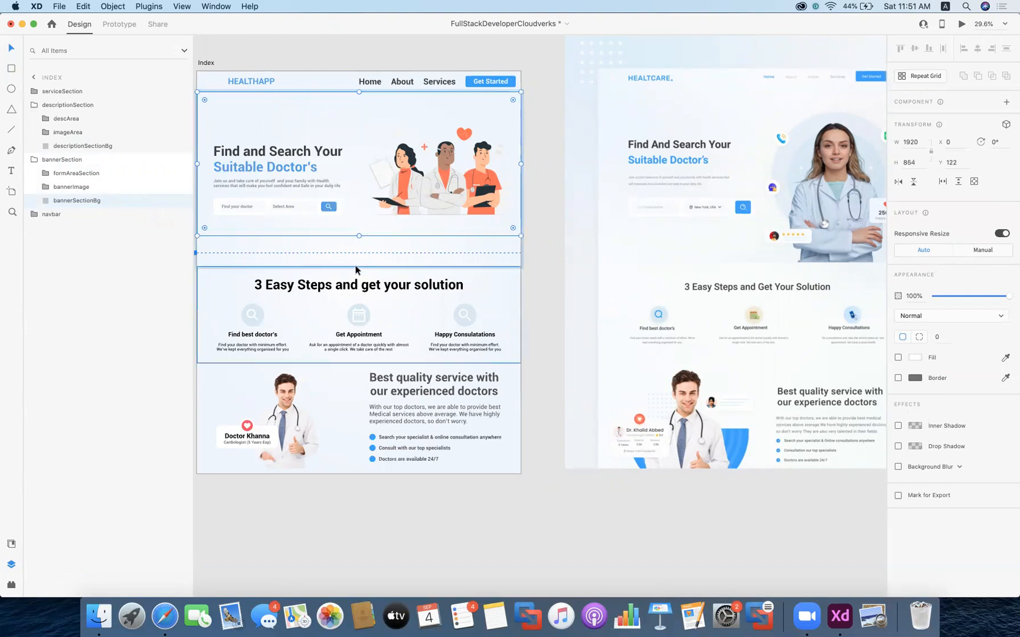
- Shorten the bannerImage group from its lower edge to a height of about 792
double_click(83, 201)
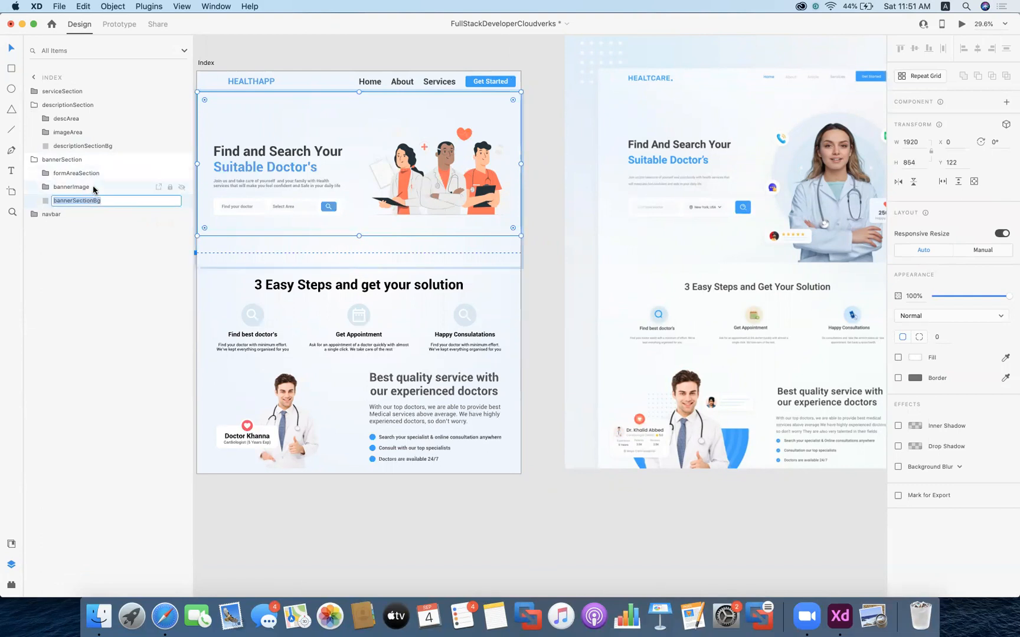
left_click(94, 188)
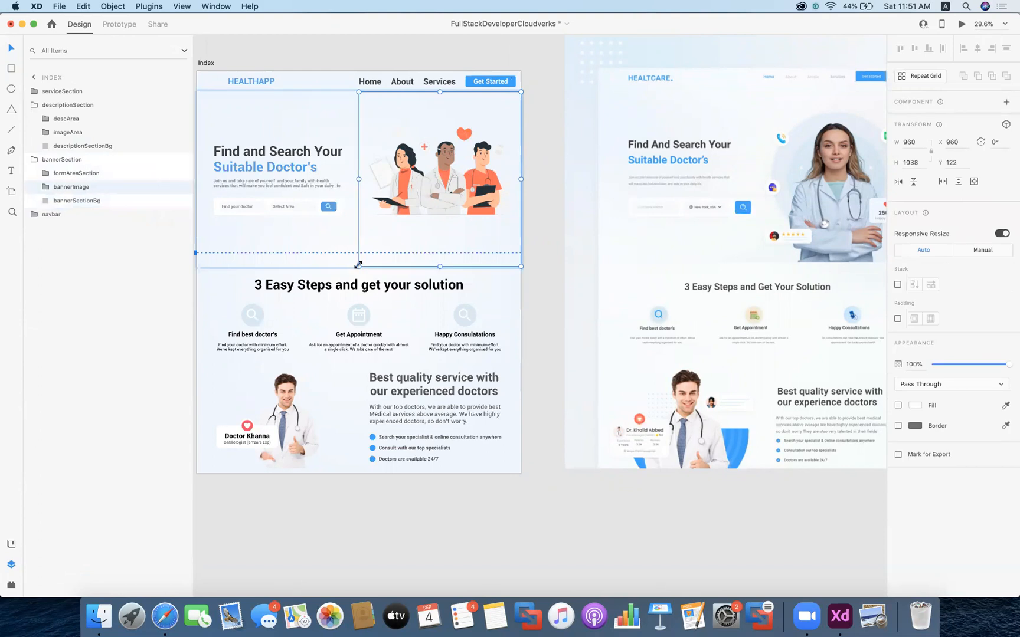
left_click_drag(439, 263, 440, 225)
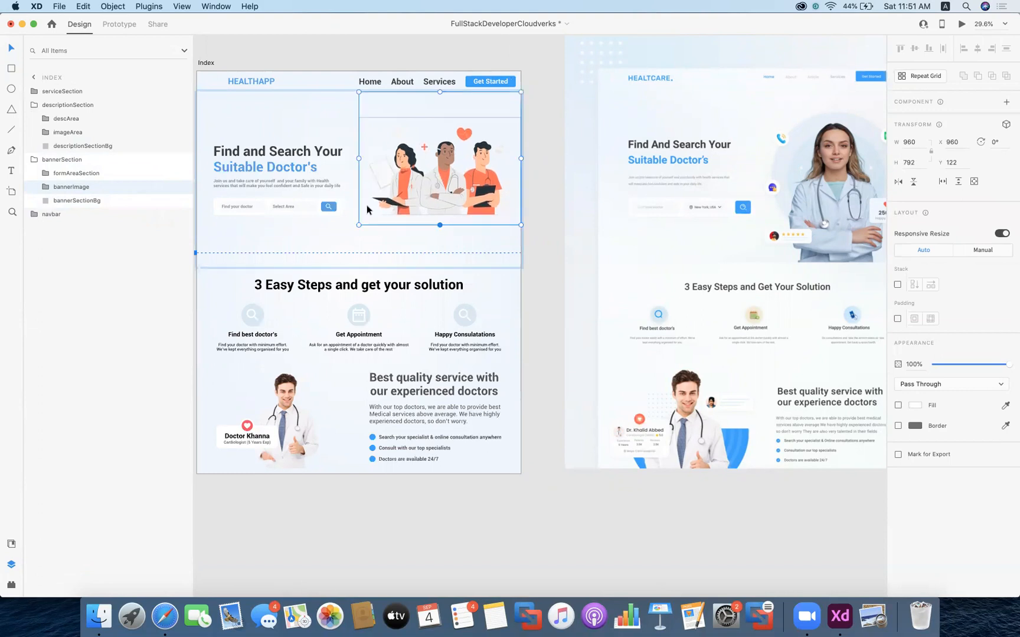
left_click(82, 172)
left_click_drag(278, 266, 278, 218)
key("super+z")
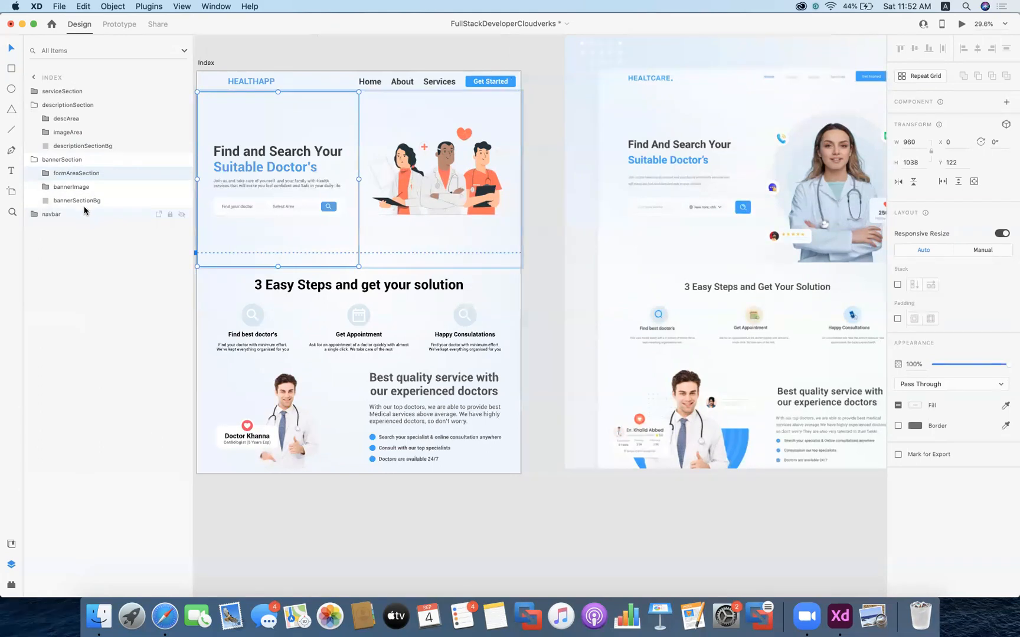
- Expand the formAreaSection group and shorten its formAreaBg rectangle from the lower edge to a height of about 733
left_click(44, 175)
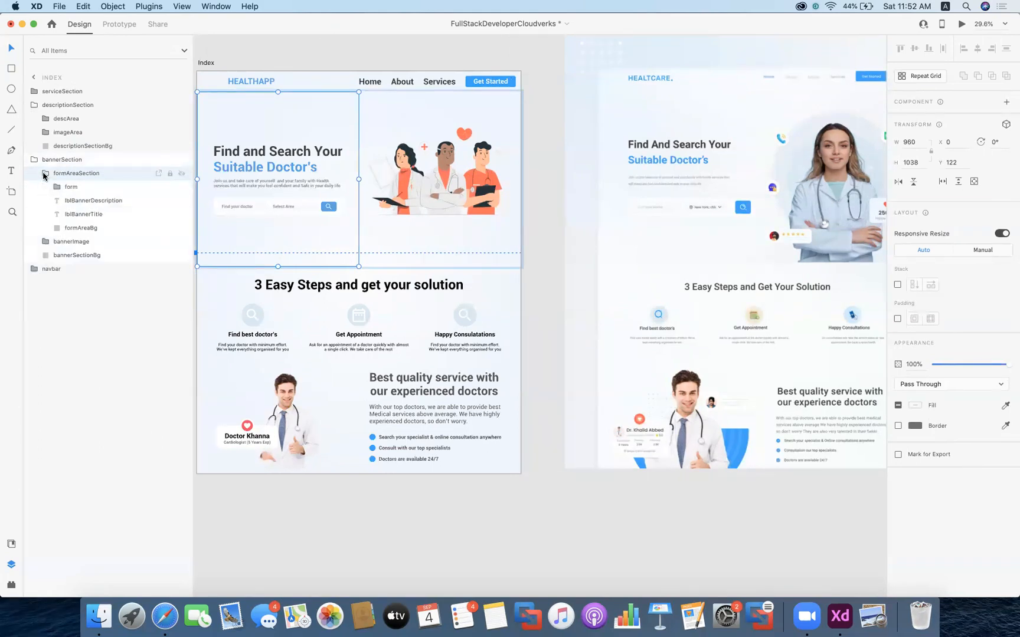
left_click(88, 228)
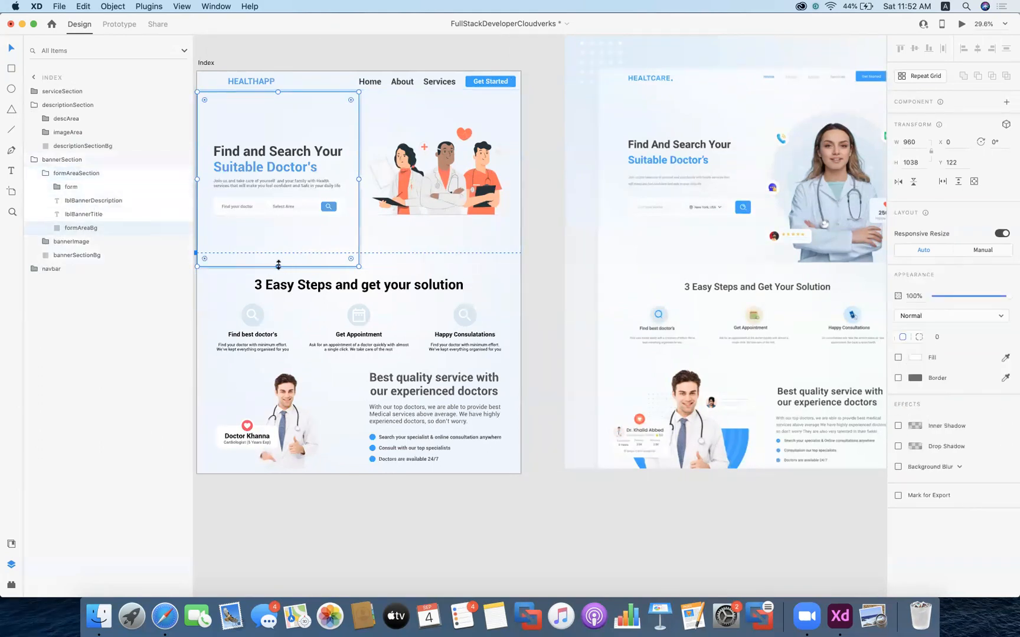
left_click_drag(277, 262, 278, 217)
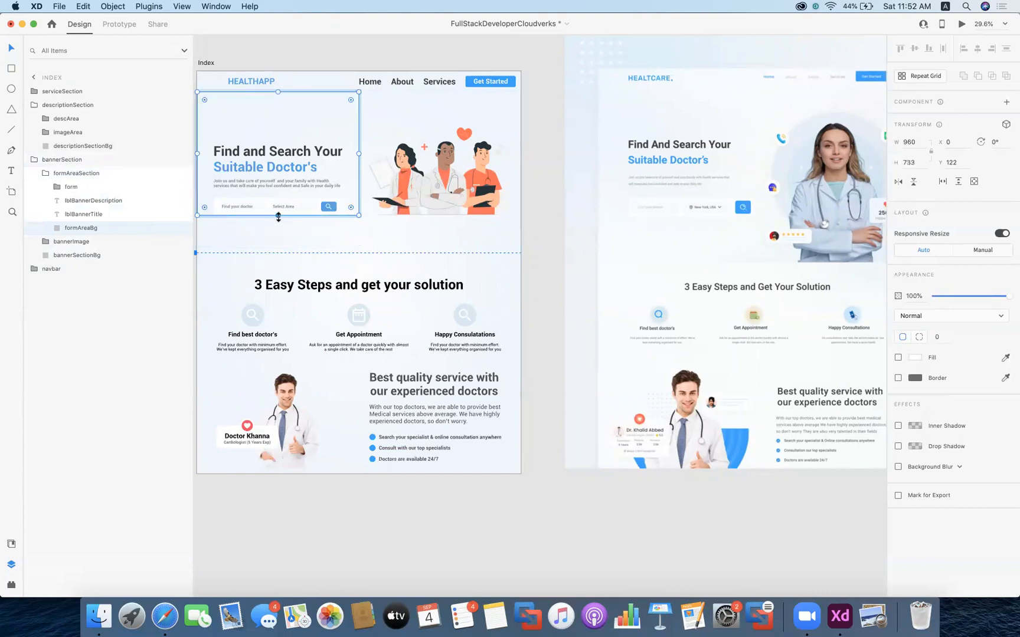
left_click(348, 253)
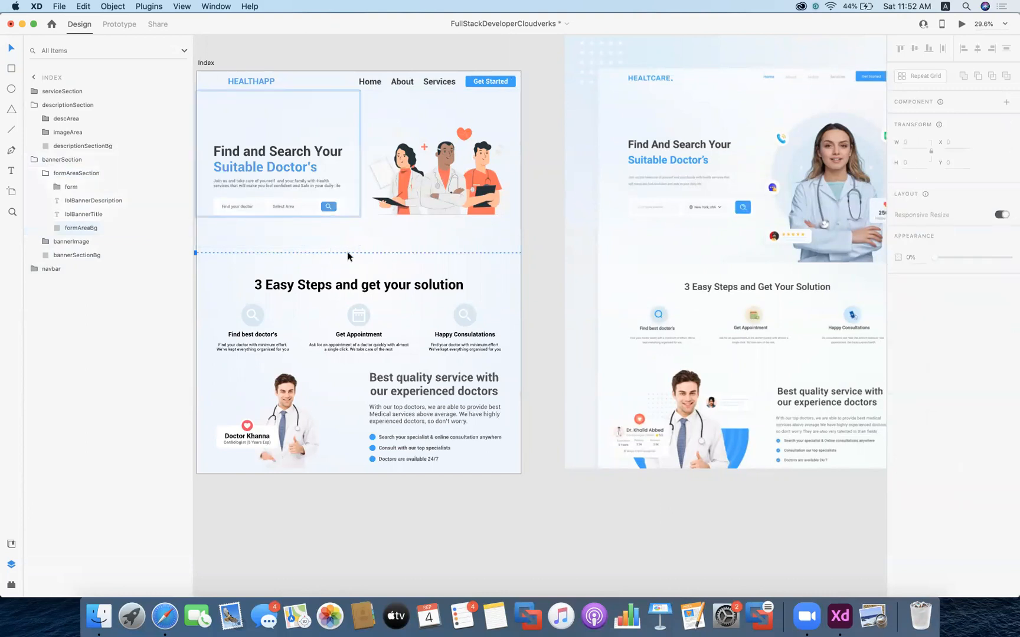
- Shorten the bannerSectionBg rectangle further so its lower edge lines up with the lower edge of the bannerImage group
left_click(68, 186)
left_click(75, 174)
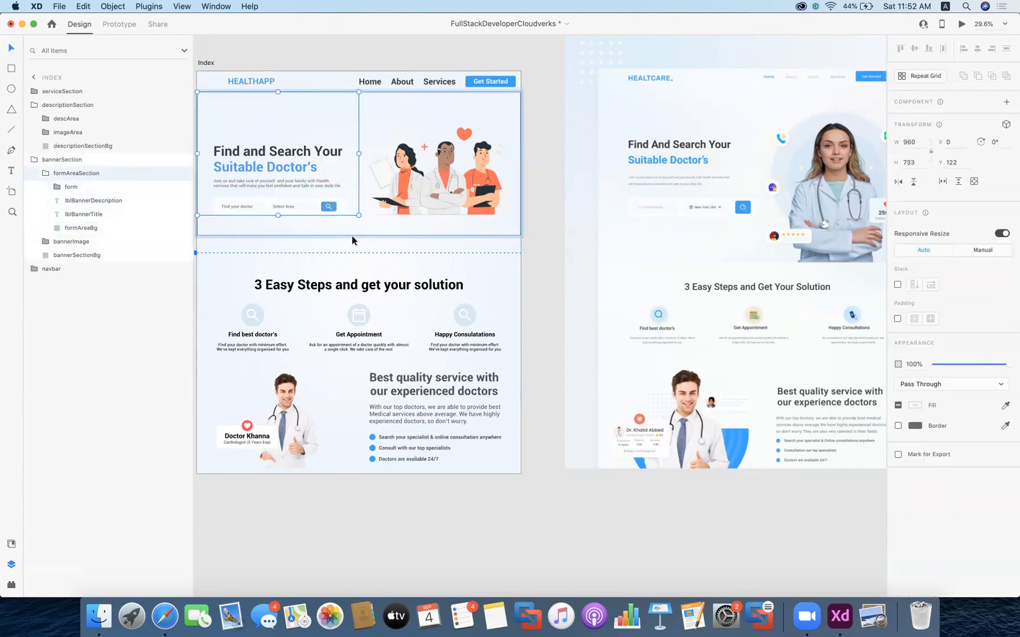
left_click(58, 160)
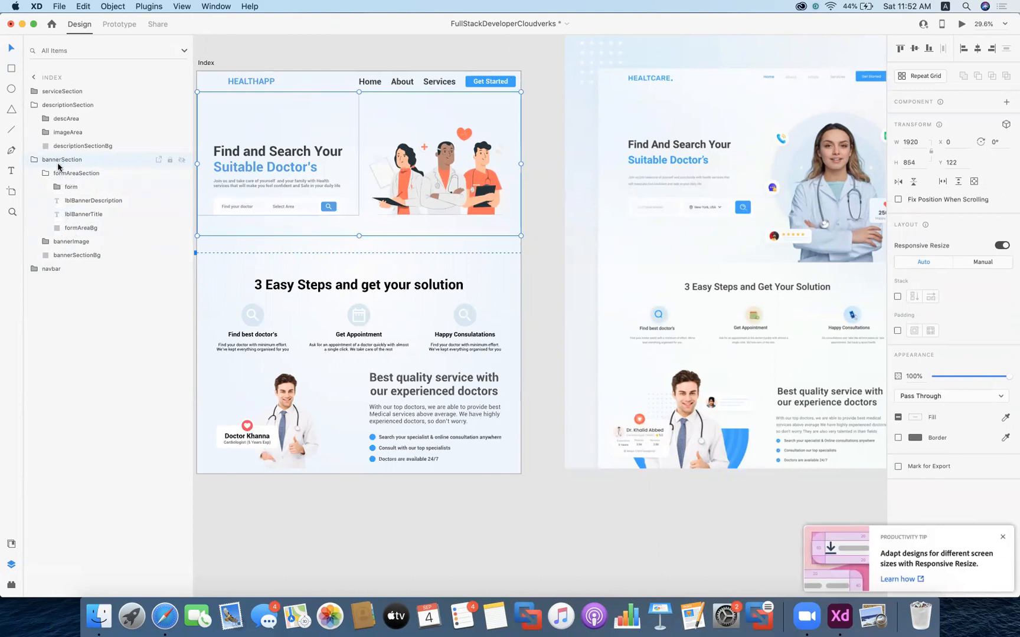
left_click(77, 255)
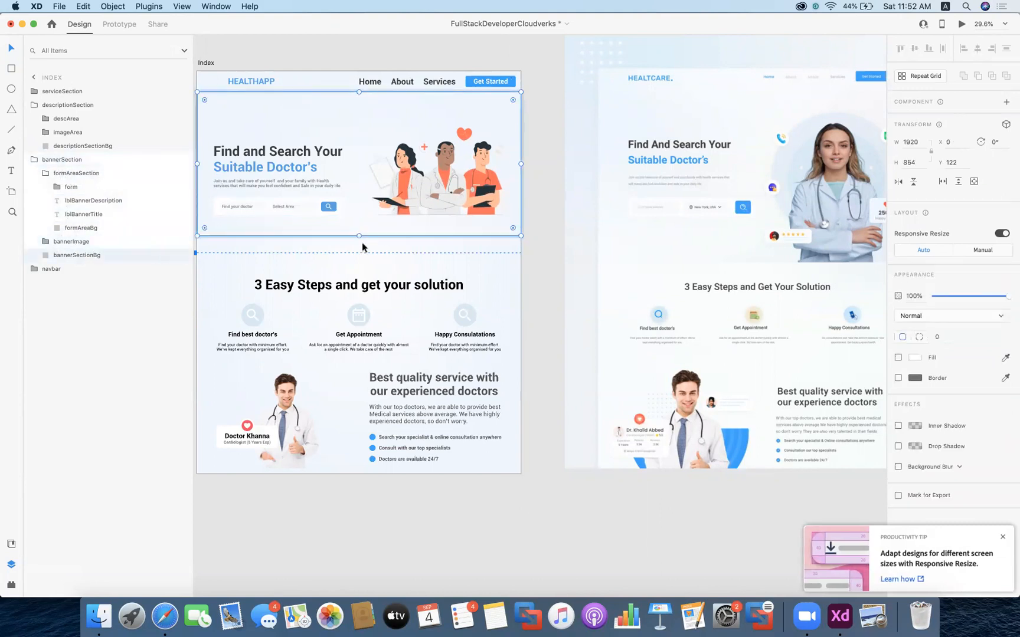
left_click_drag(358, 234, 358, 226)
left_click(299, 248)
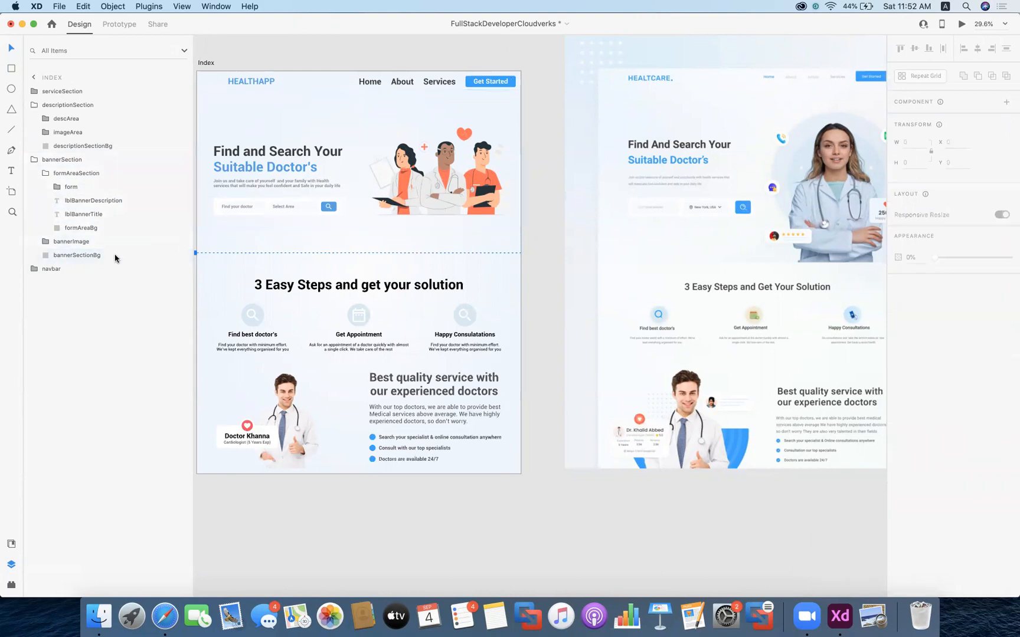
- Collapse the bannerSection group and expand the serviceSection group
left_click(87, 258)
left_click(62, 241)
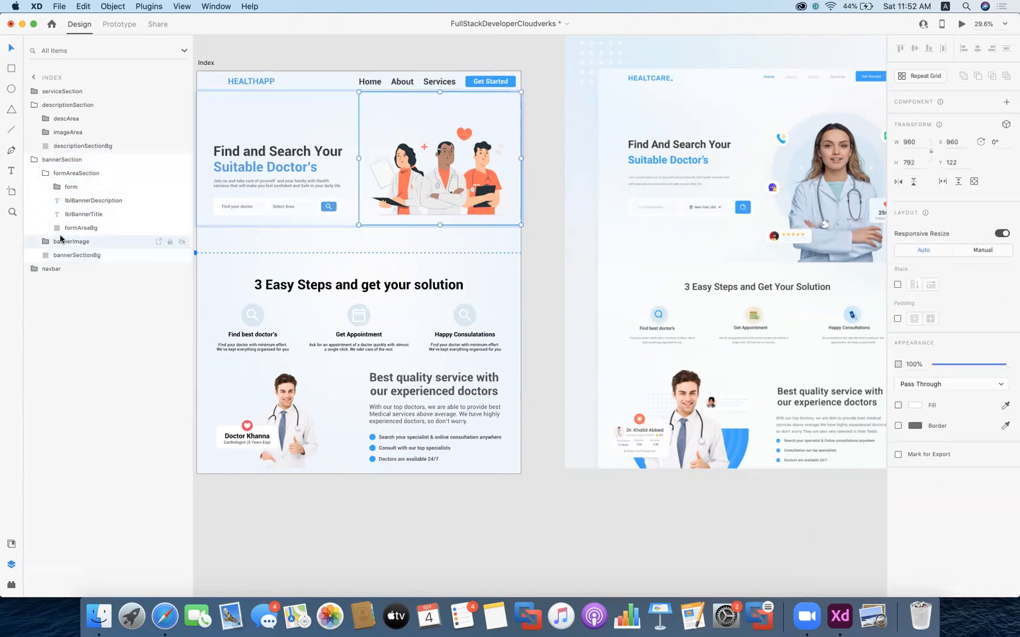
left_click(34, 160)
left_click(50, 176)
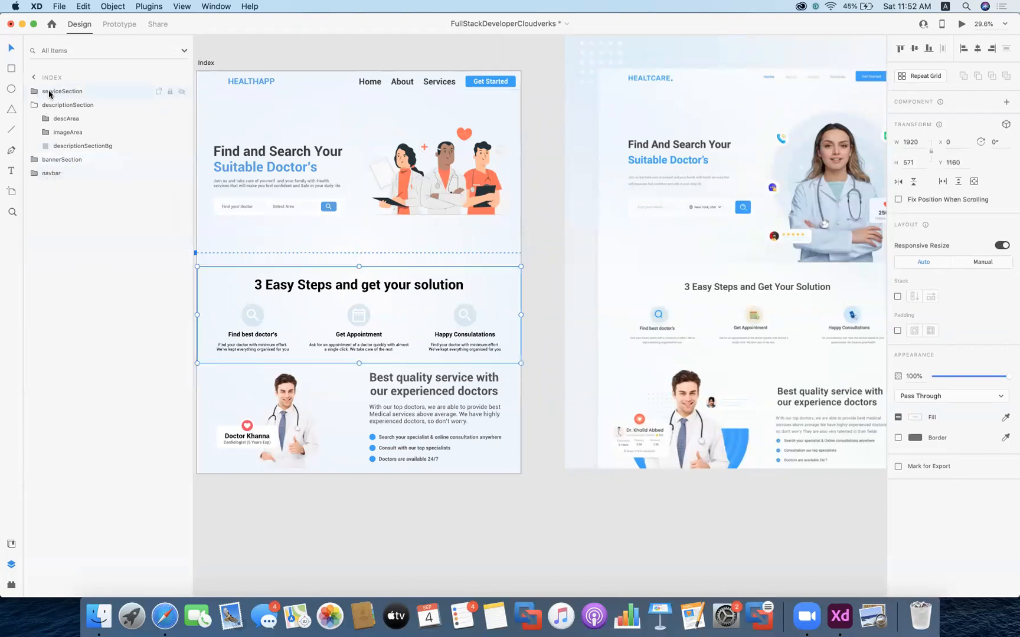
left_click(32, 91)
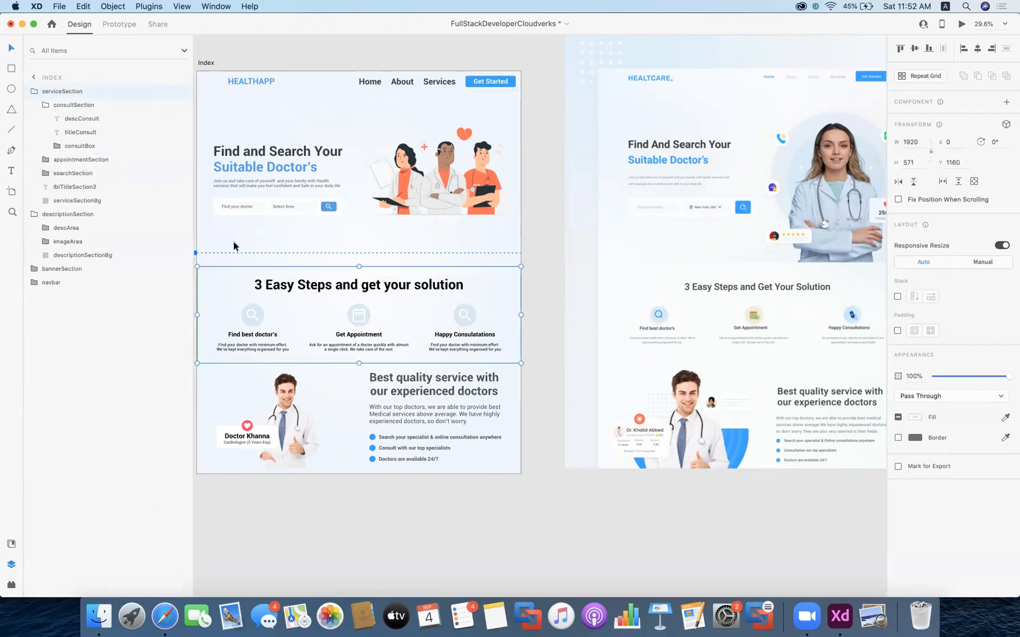
left_click(208, 252)
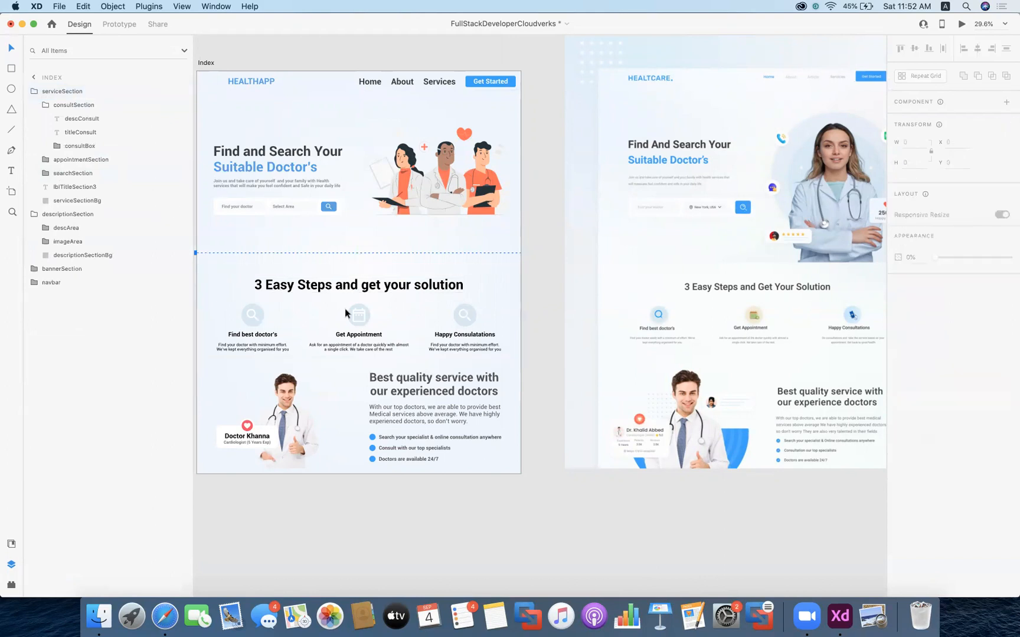
- Move the serviceSection group up to Y 914 beneath the banner, and the descriptionSection group up to Y 1485 beneath it
left_click(401, 317)
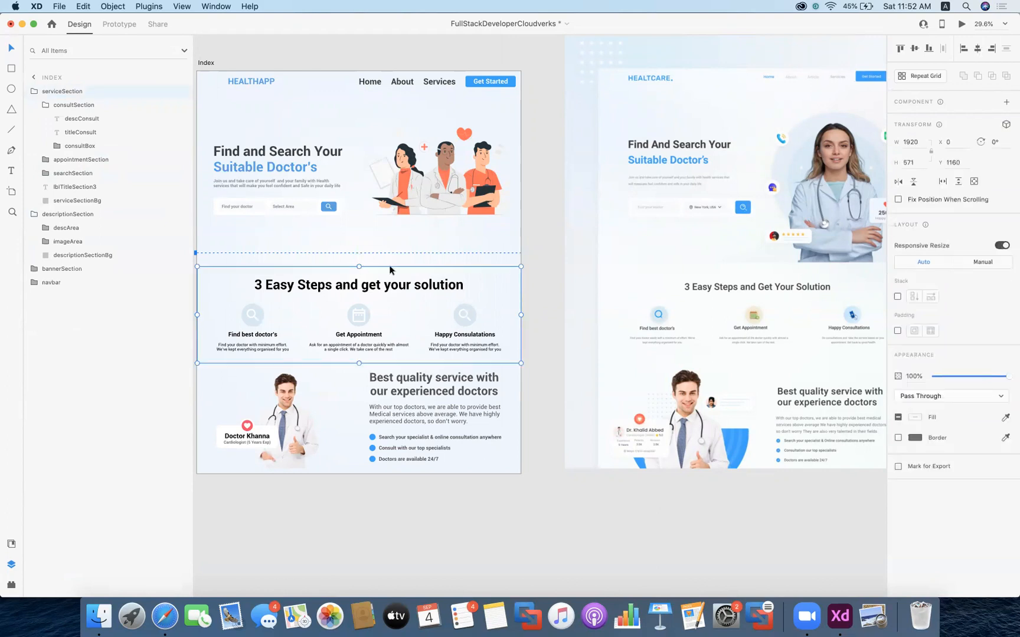
left_click_drag(389, 270, 389, 229)
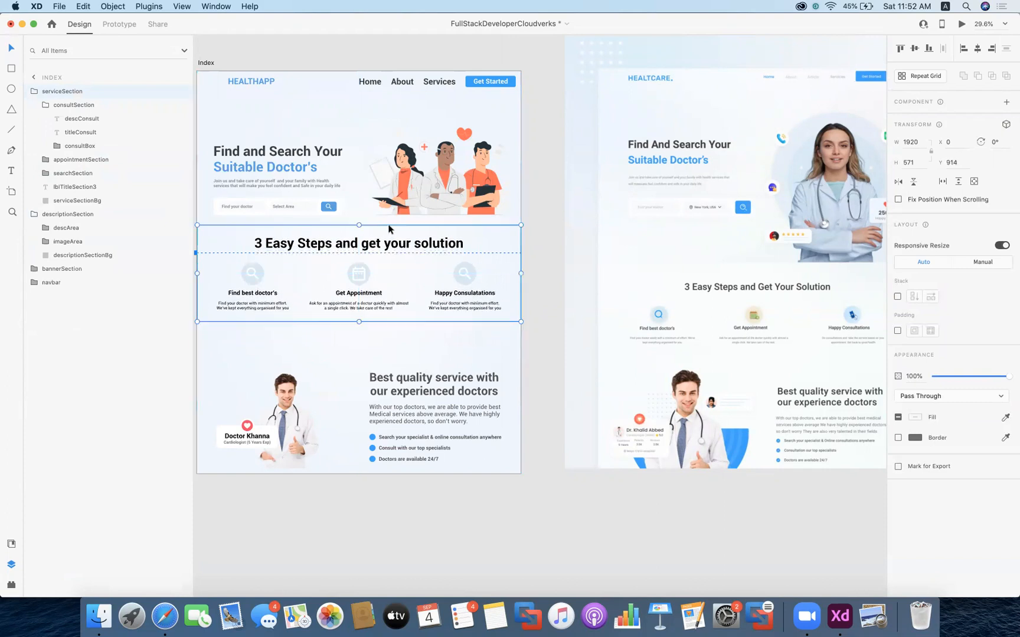
left_click(387, 367)
left_click_drag(385, 366, 377, 324)
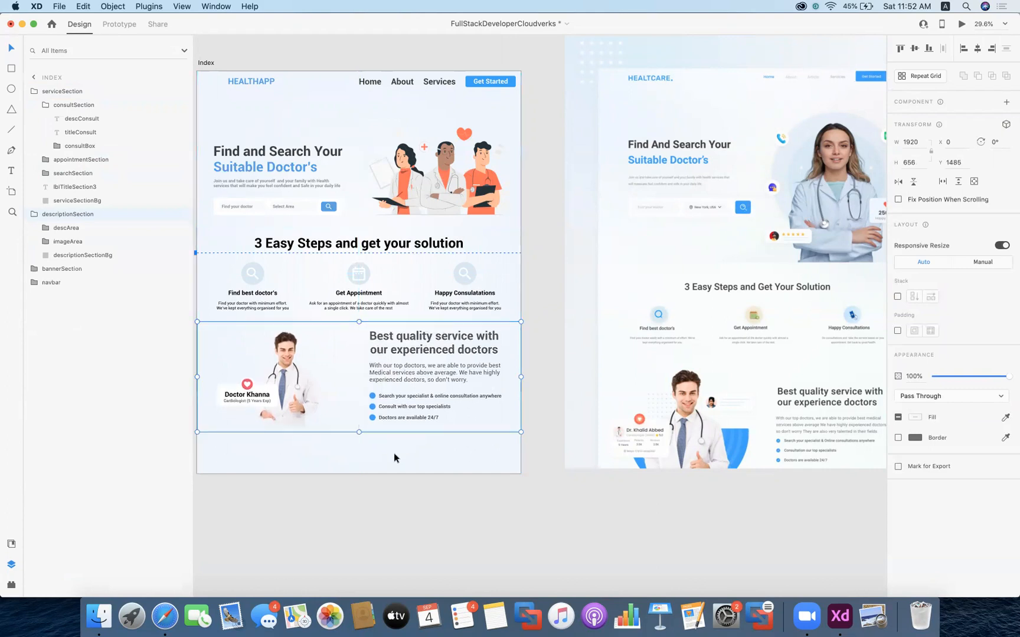
- Shorten the Index artboard from its lower edge to a height of about 2159, ending just below the descriptionSection group
left_click(377, 462)
double_click(373, 465)
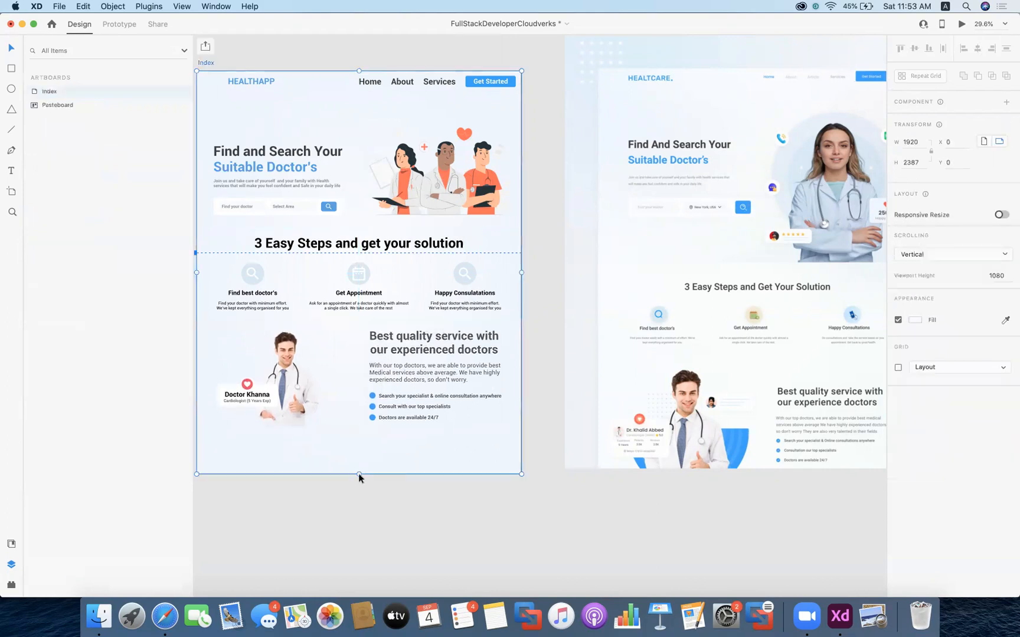
left_click_drag(358, 473, 358, 434)
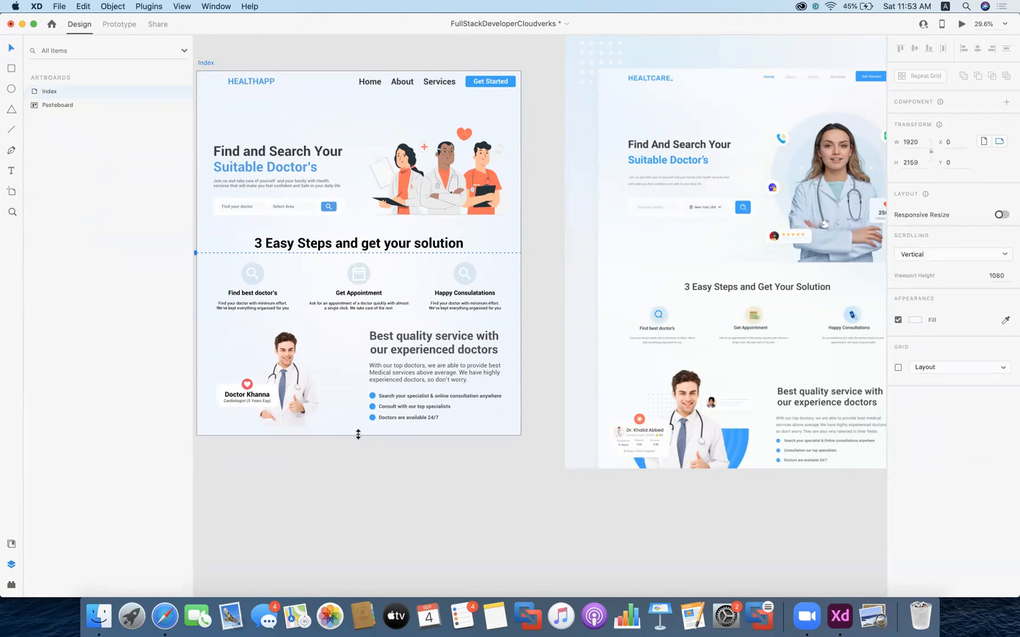
left_click(371, 503)
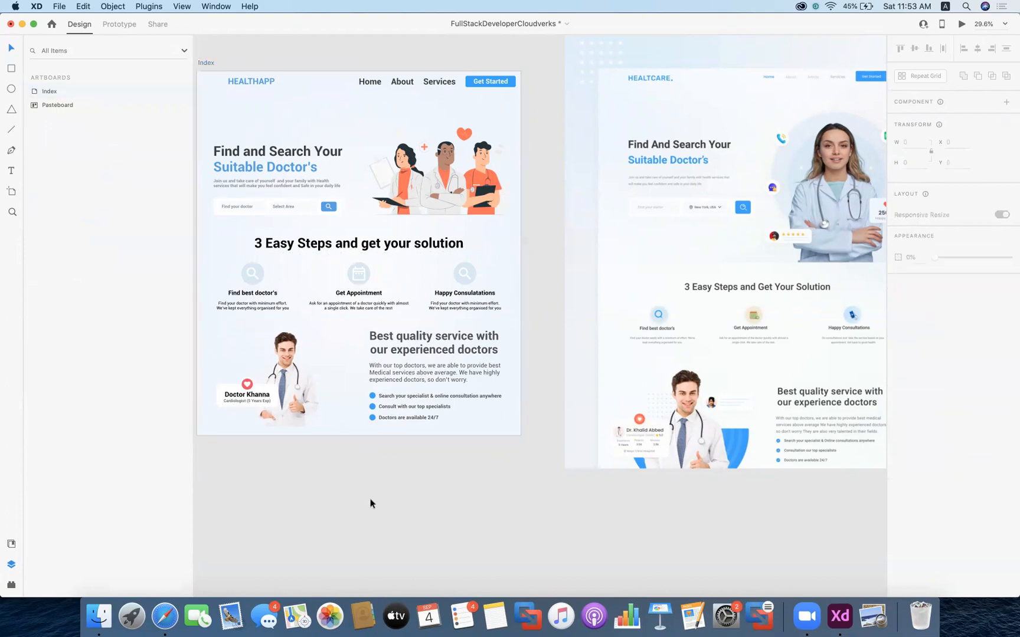
scroll(370, 504, "up", 5)
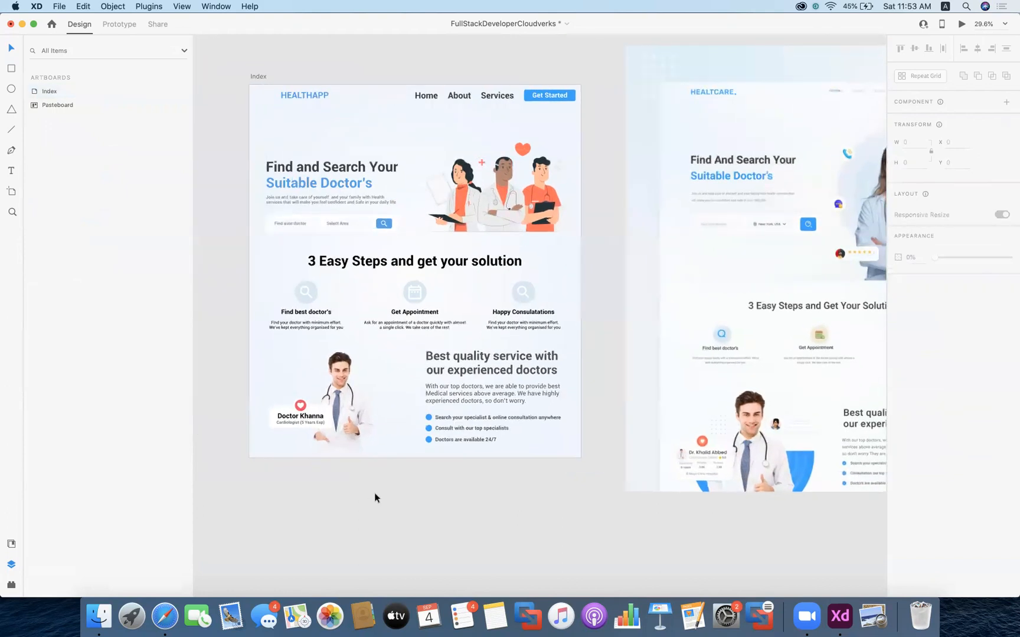
scroll(375, 495, "down", 3)
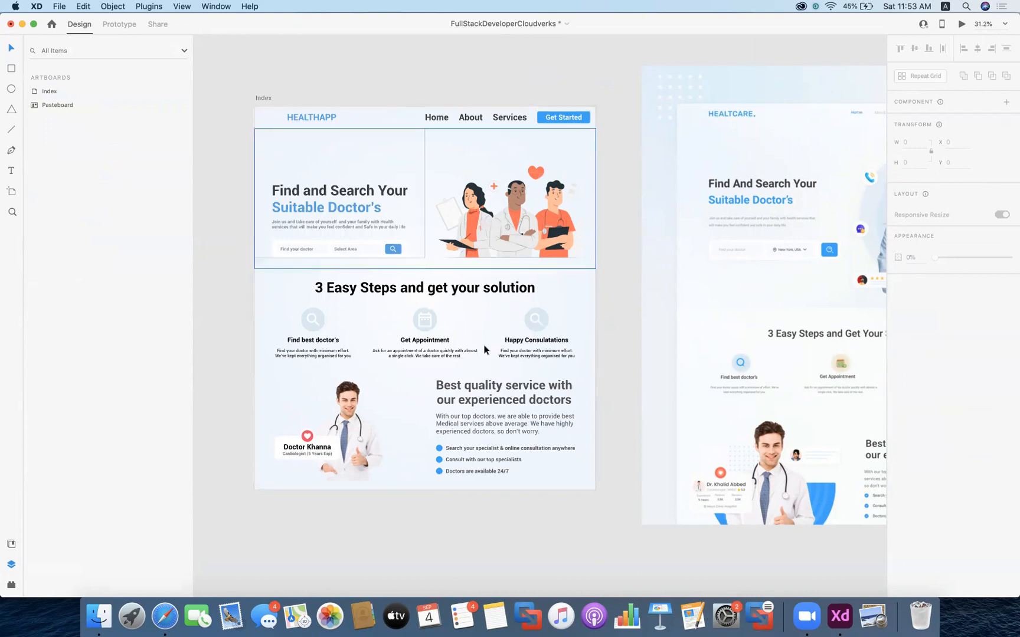
scroll(504, 322, "up", 2)
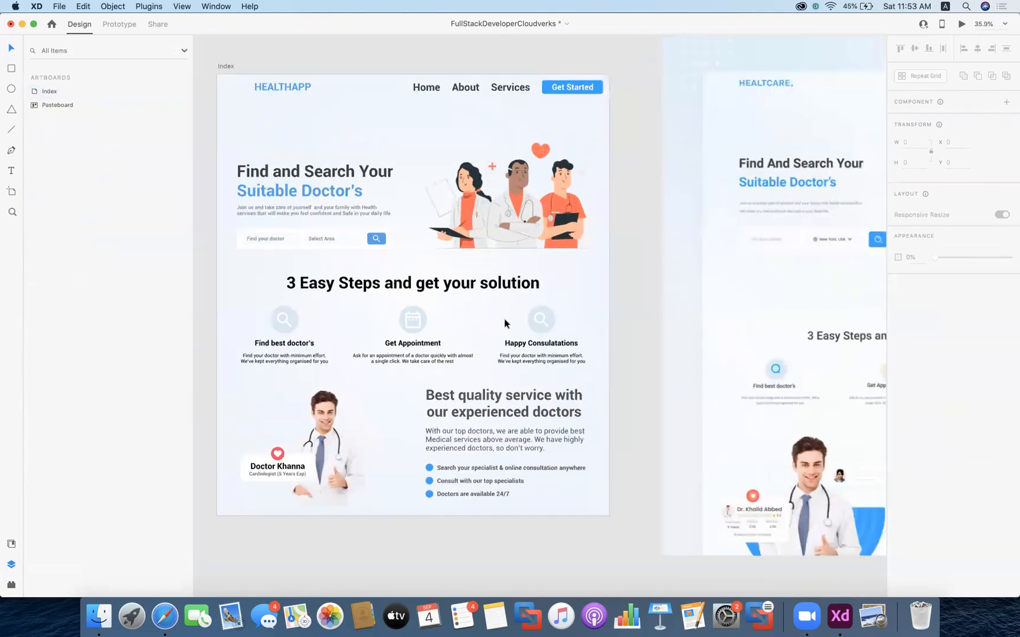
scroll(505, 321, "left", 2)
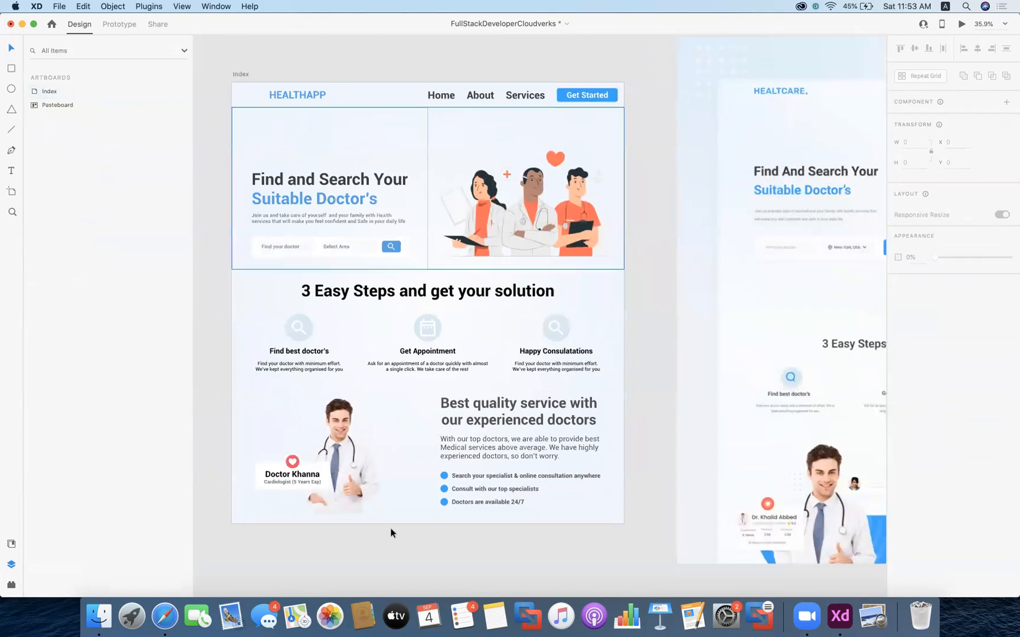